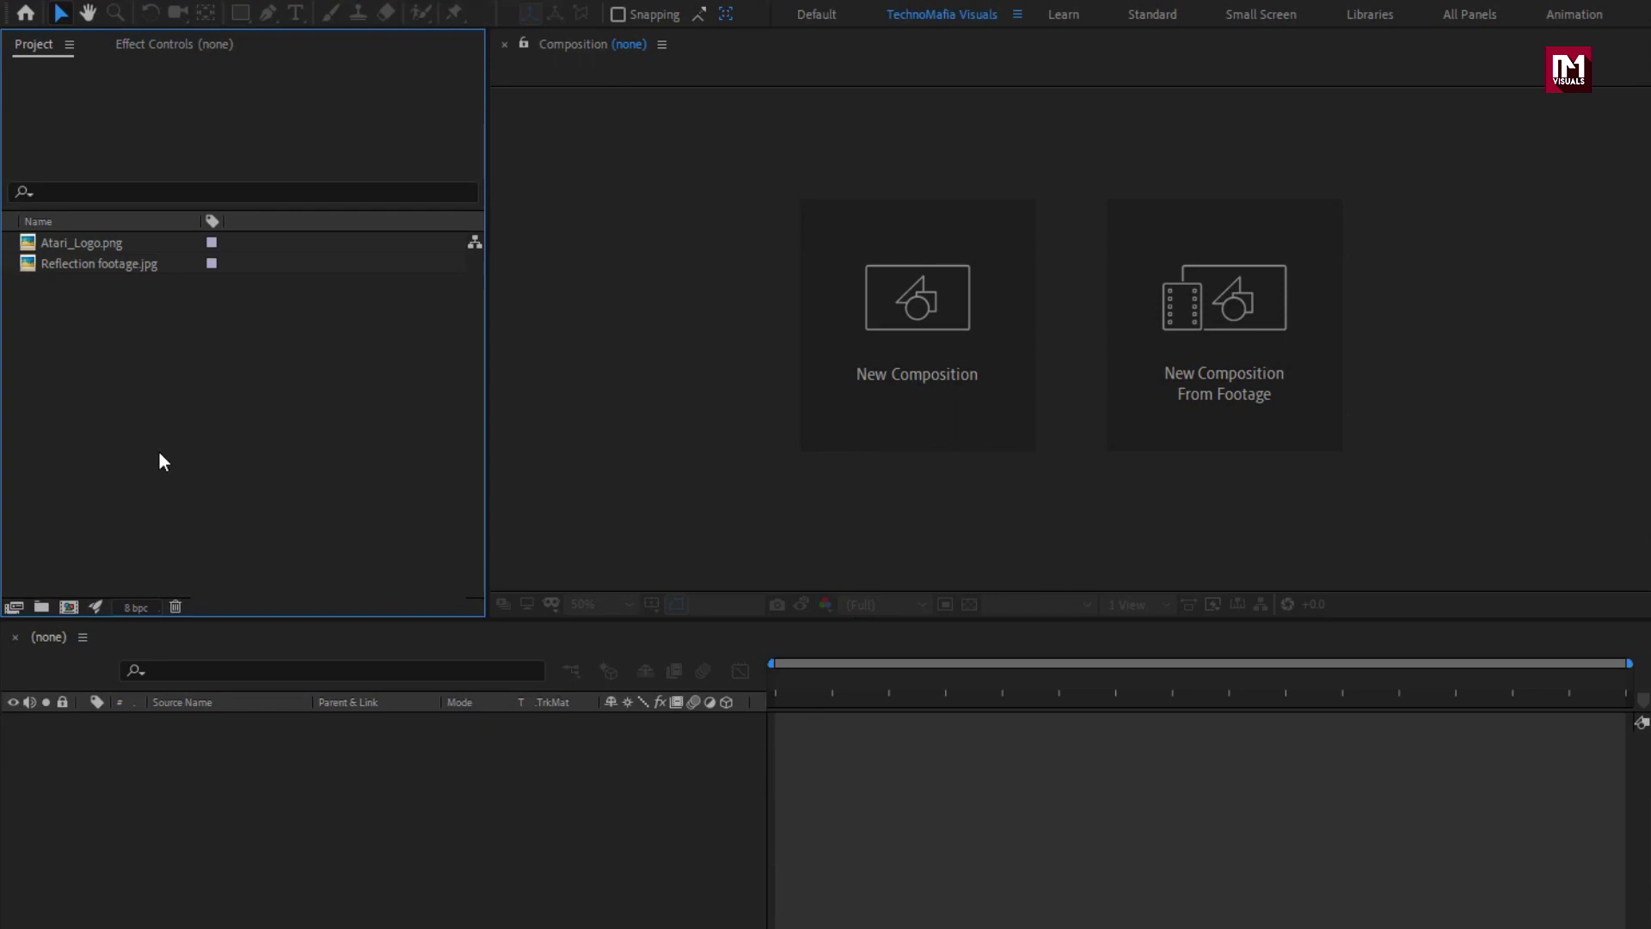
Create a new composition named Logo_animation with a duration of 9 seconds.
left_click(101, 248)
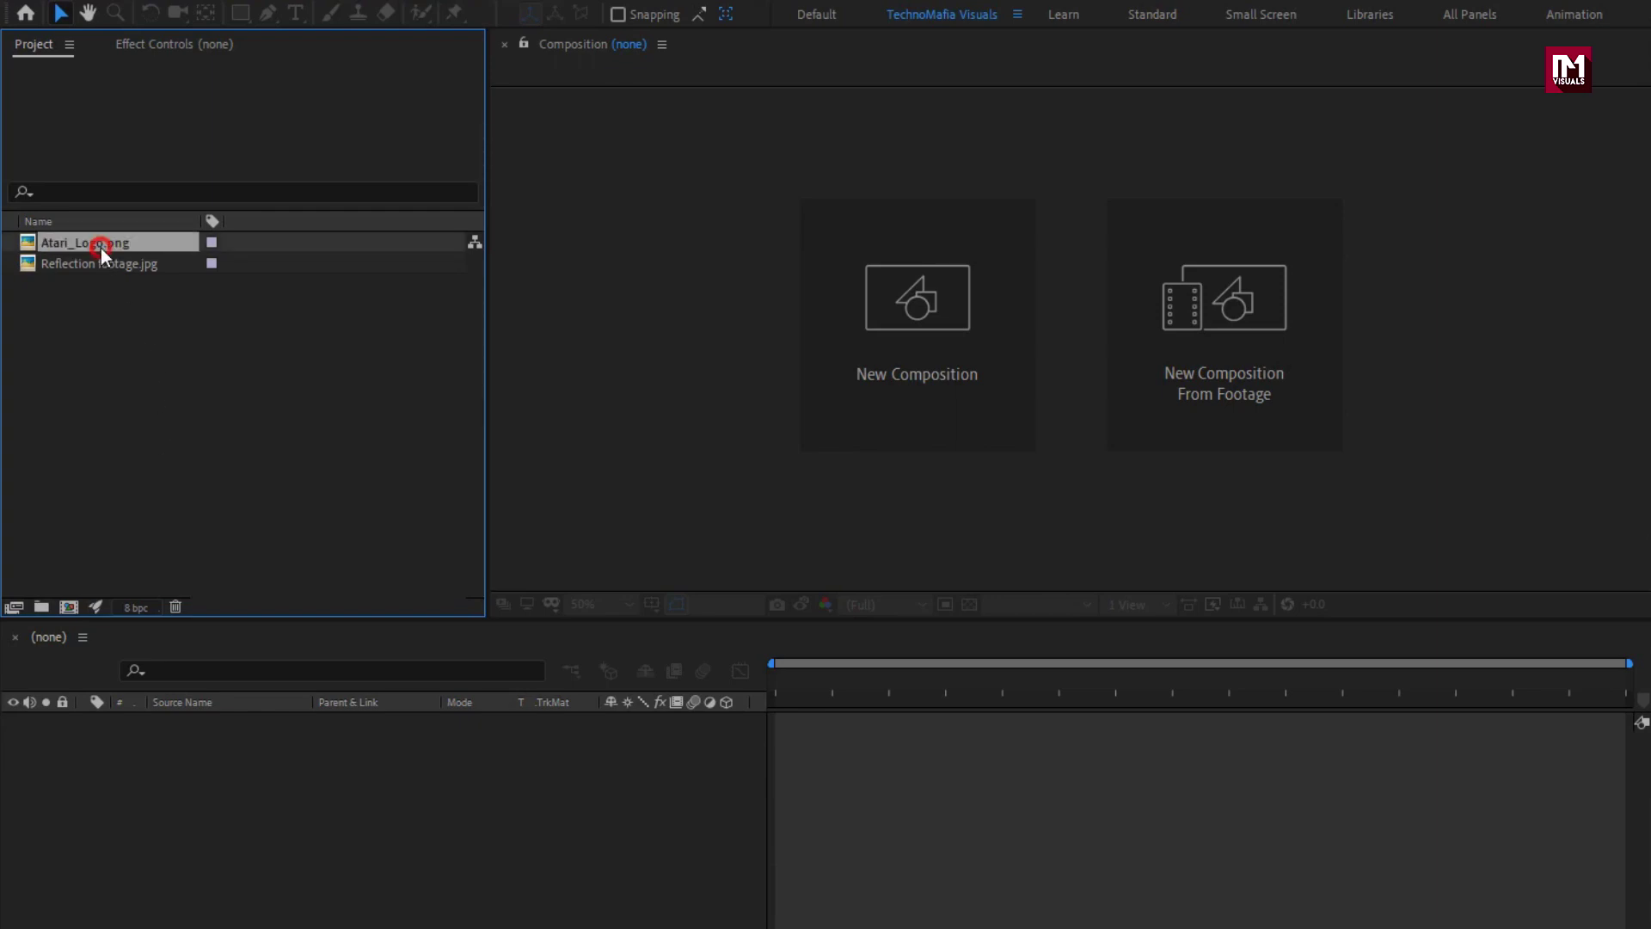
left_click(98, 263)
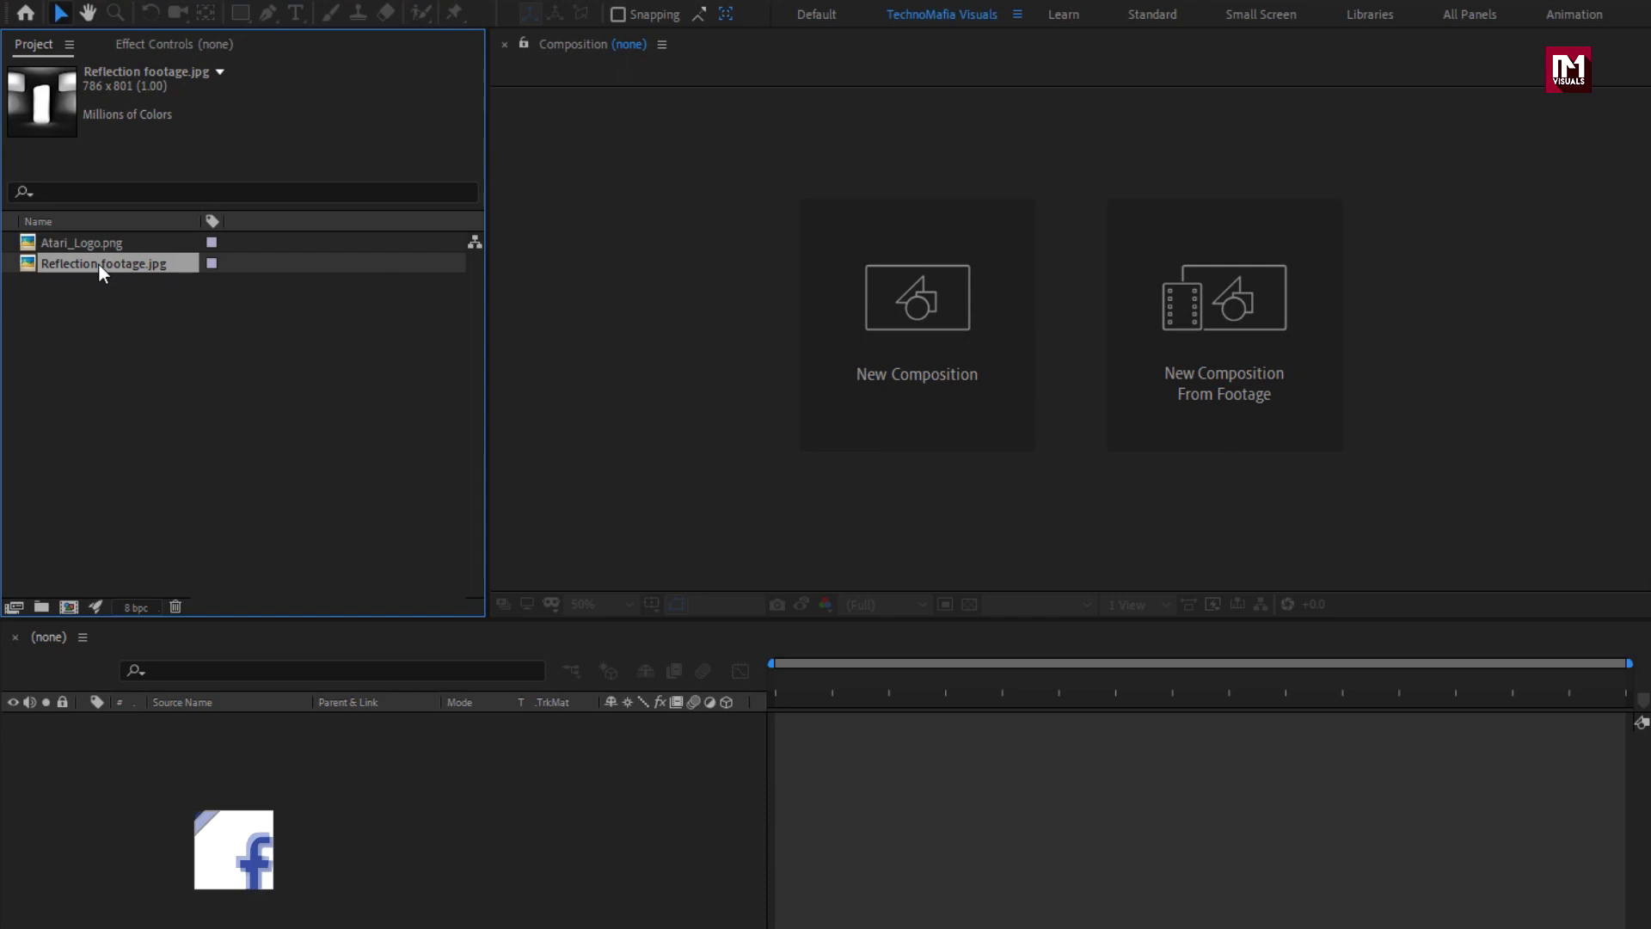
key("ctrl+n")
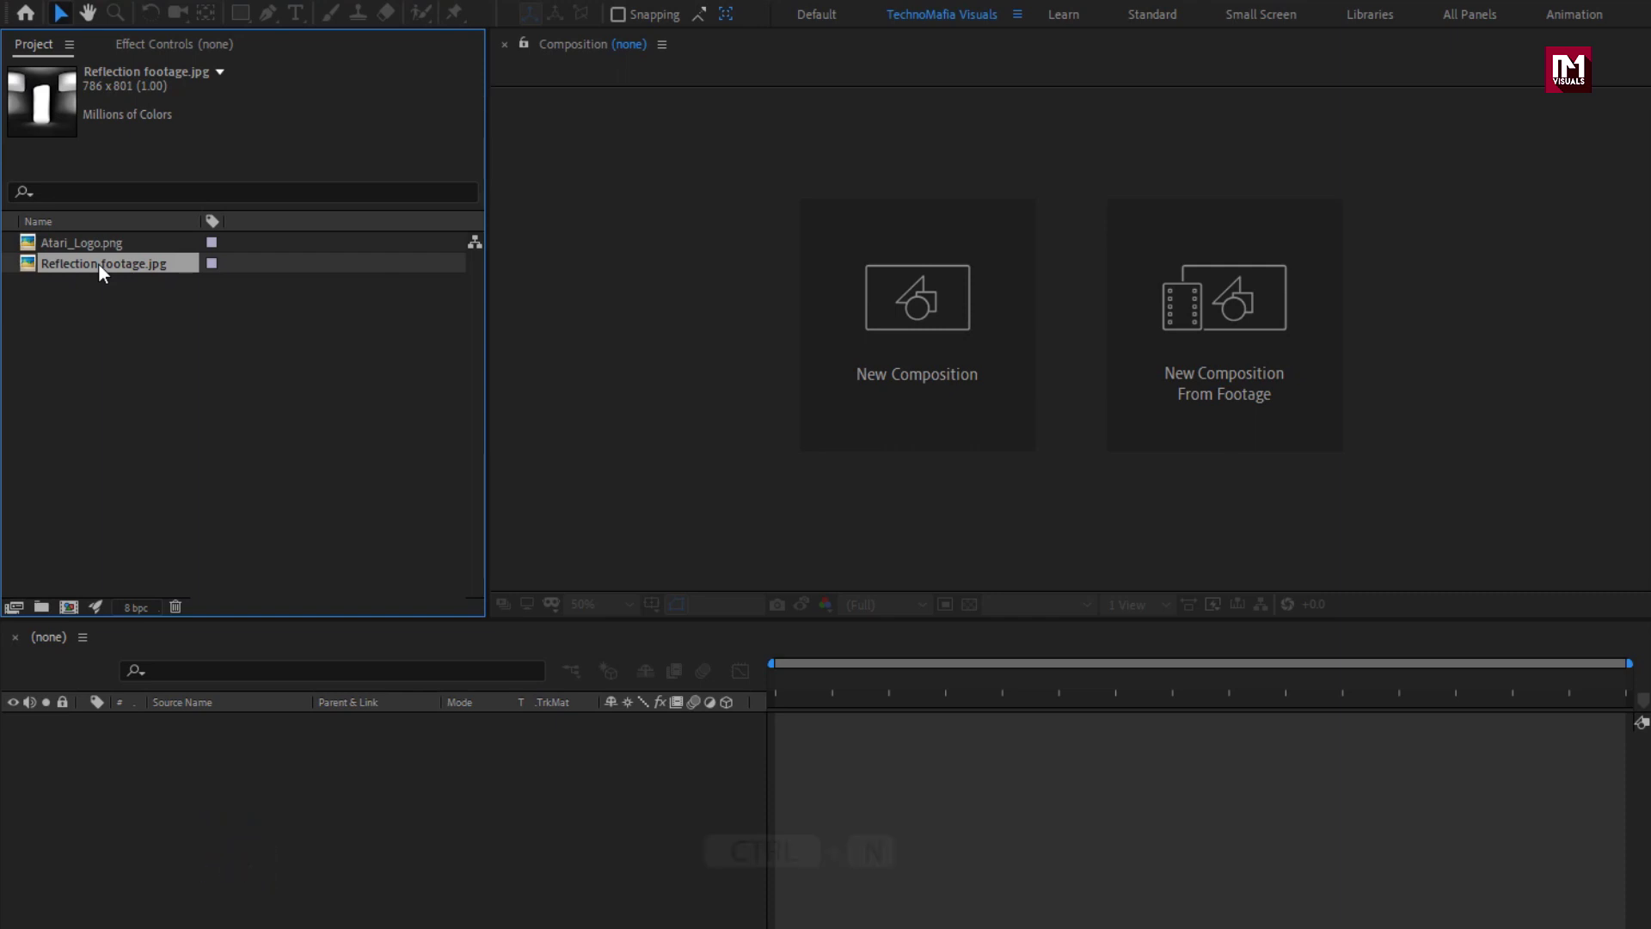
left_click(948, 369)
type("Logo")
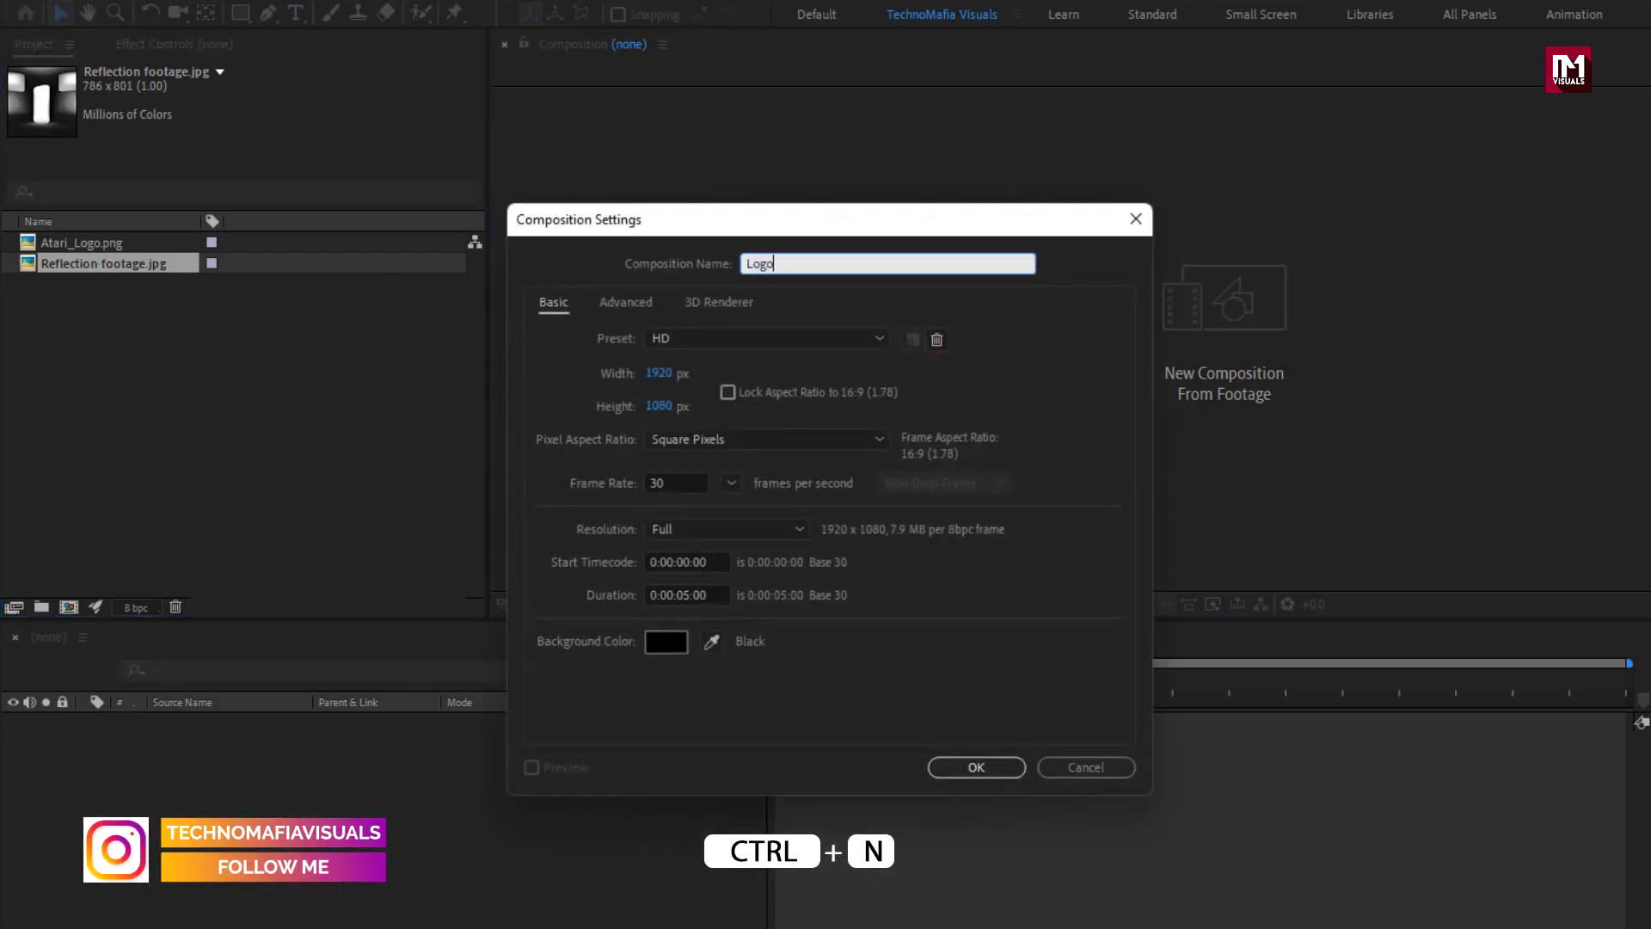
type("_ani")
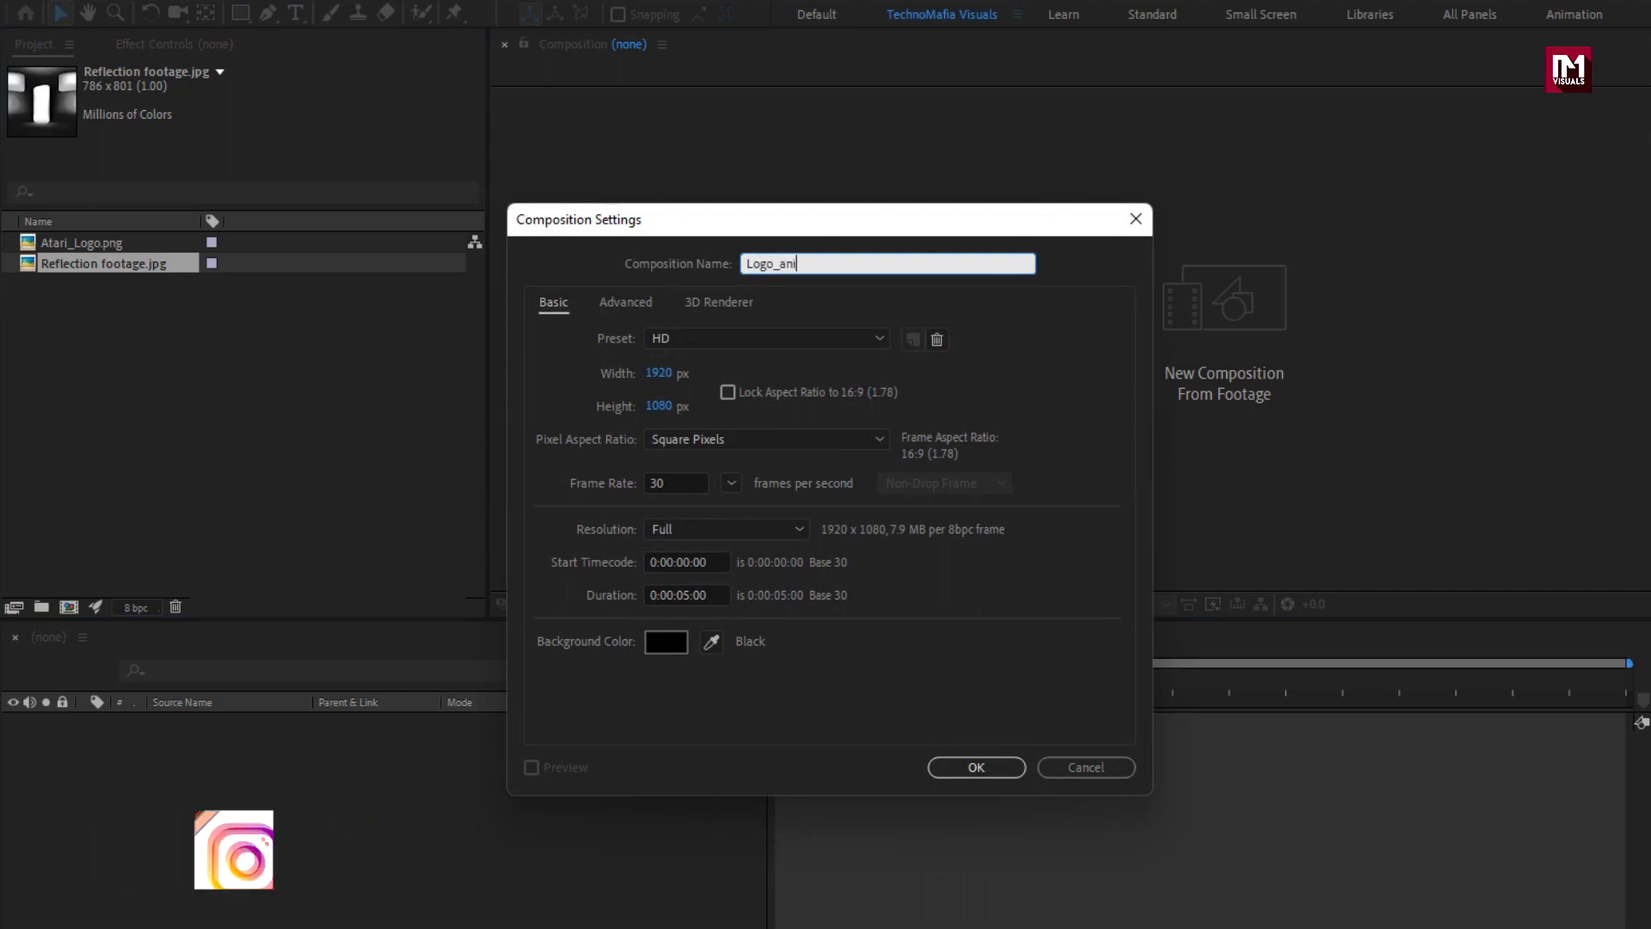
type("mation")
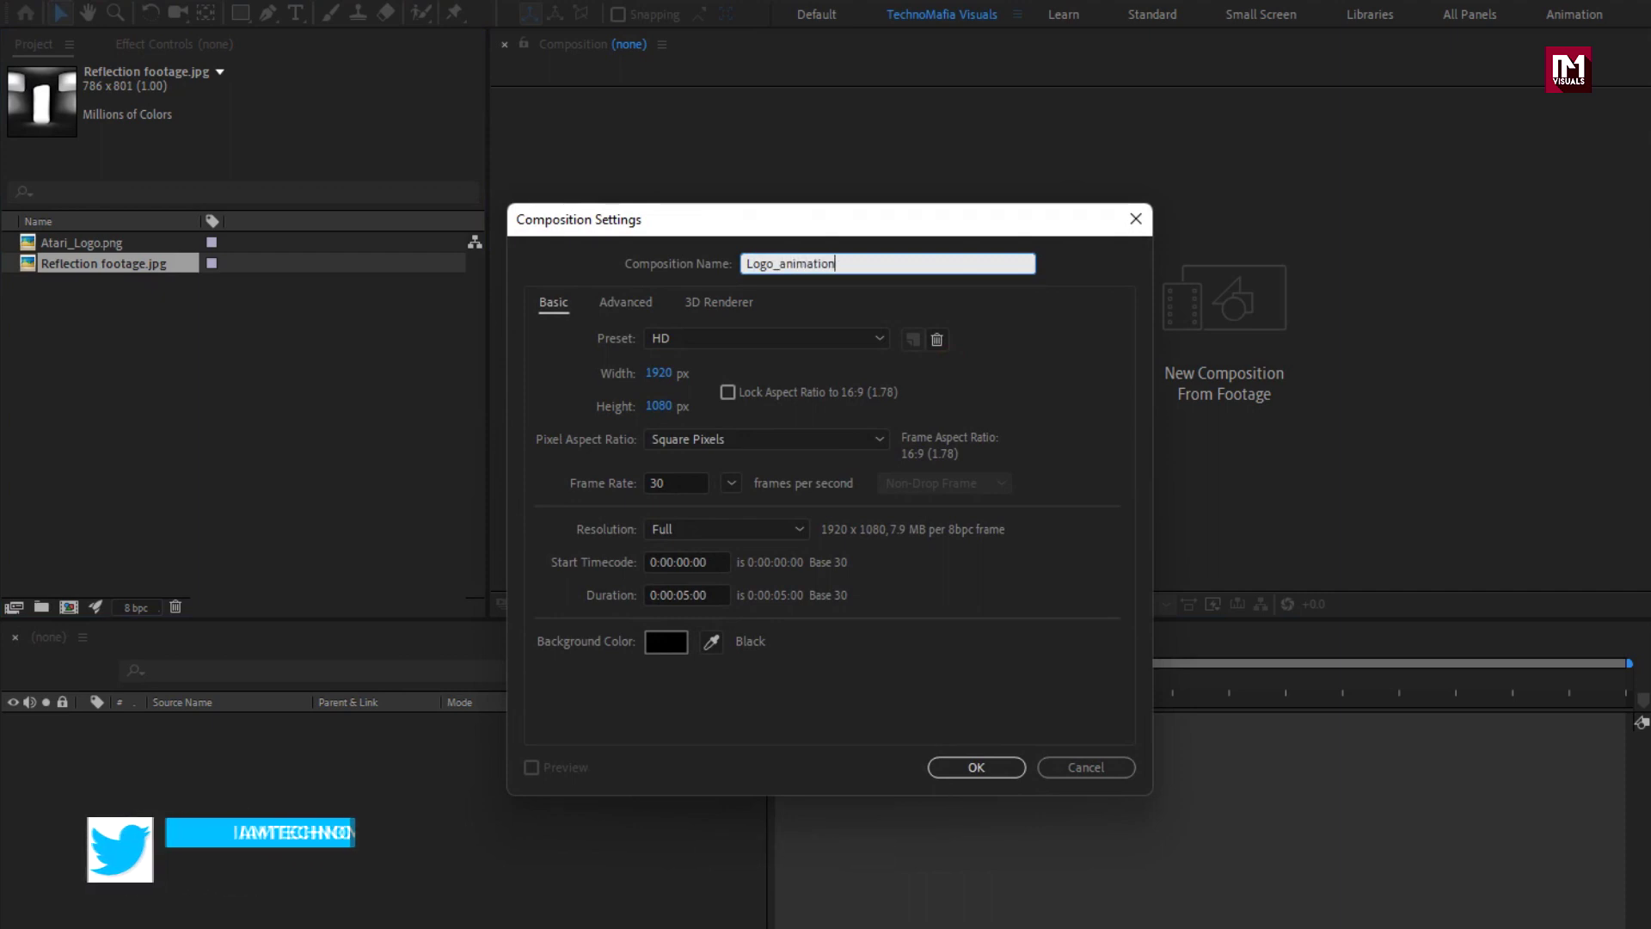
left_click(687, 594)
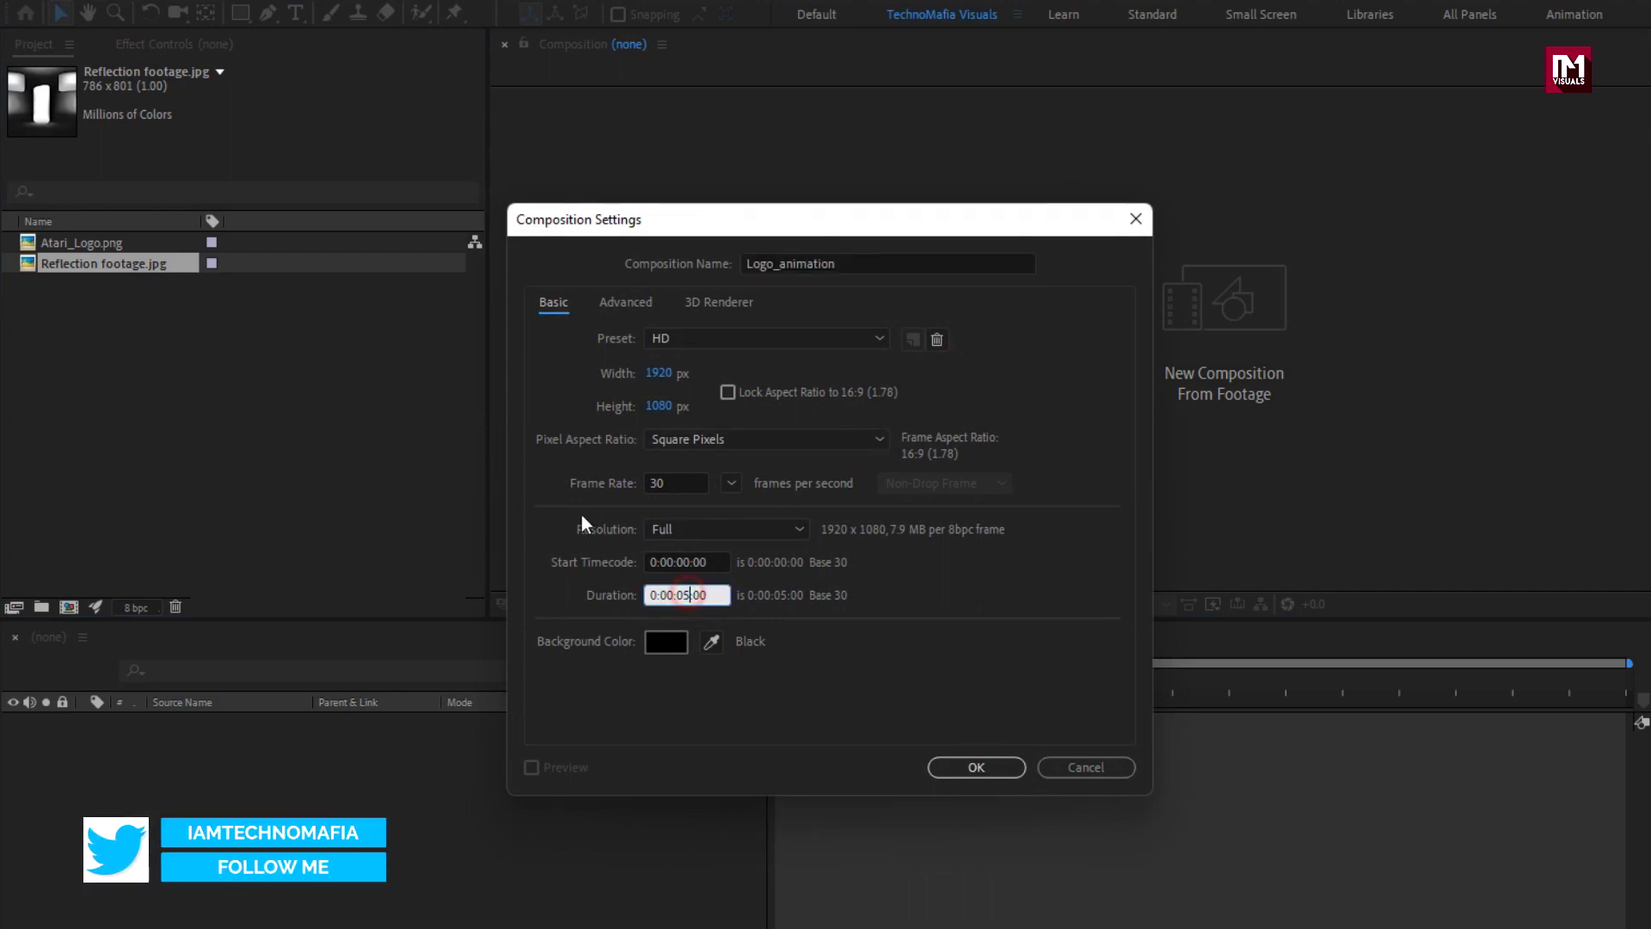
type("9")
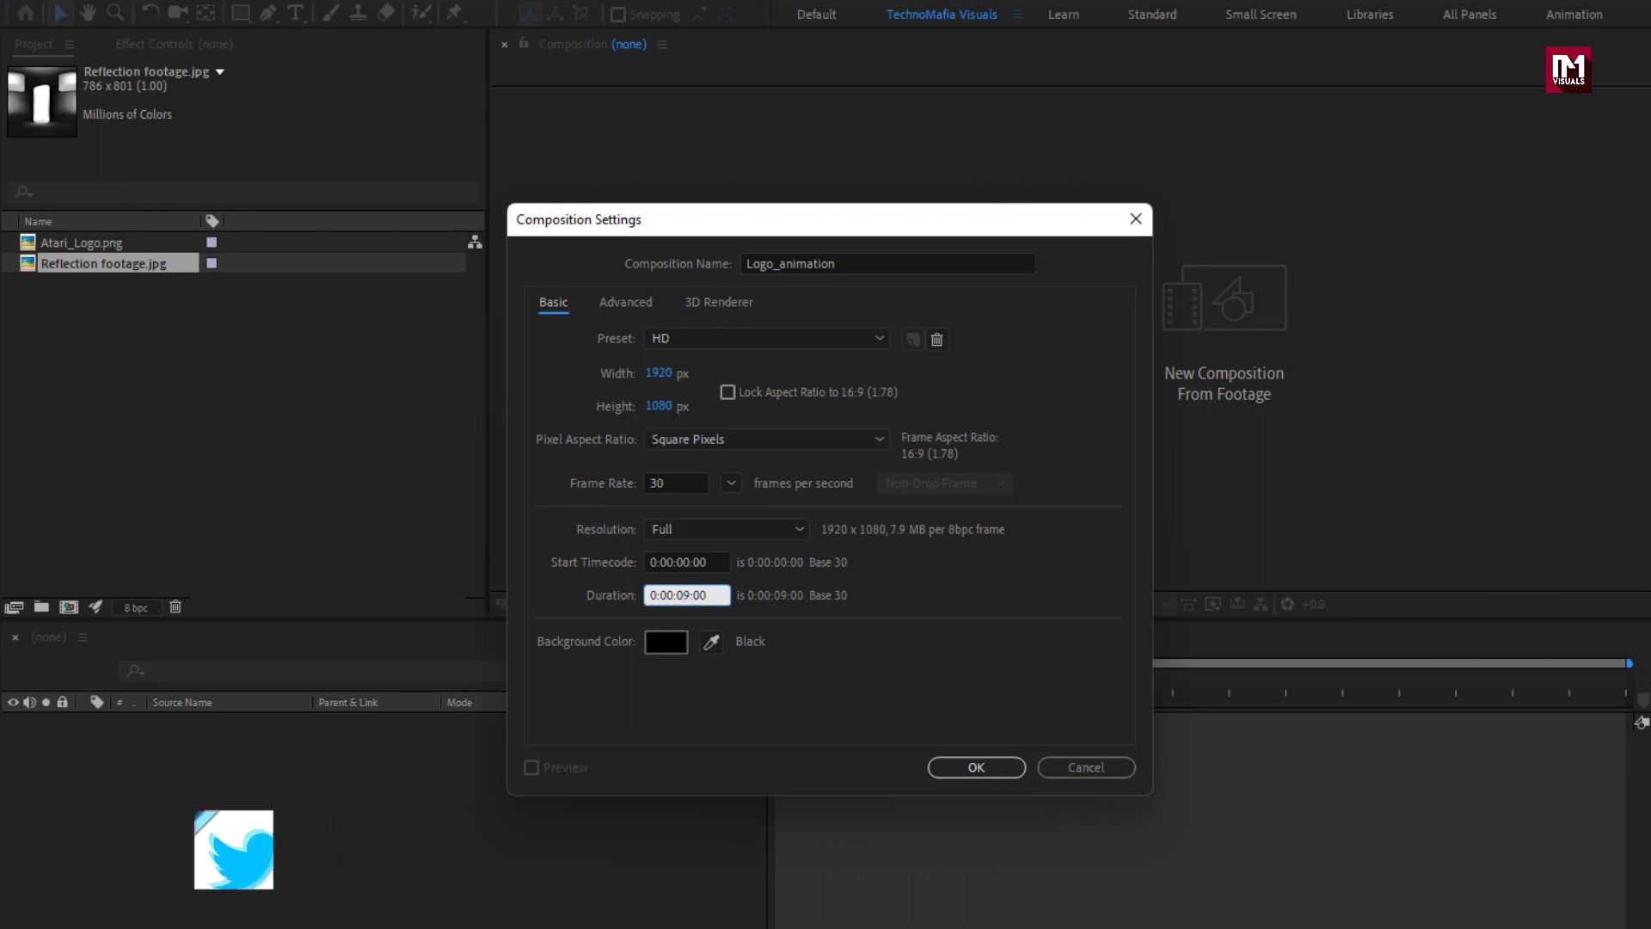
left_click(954, 760)
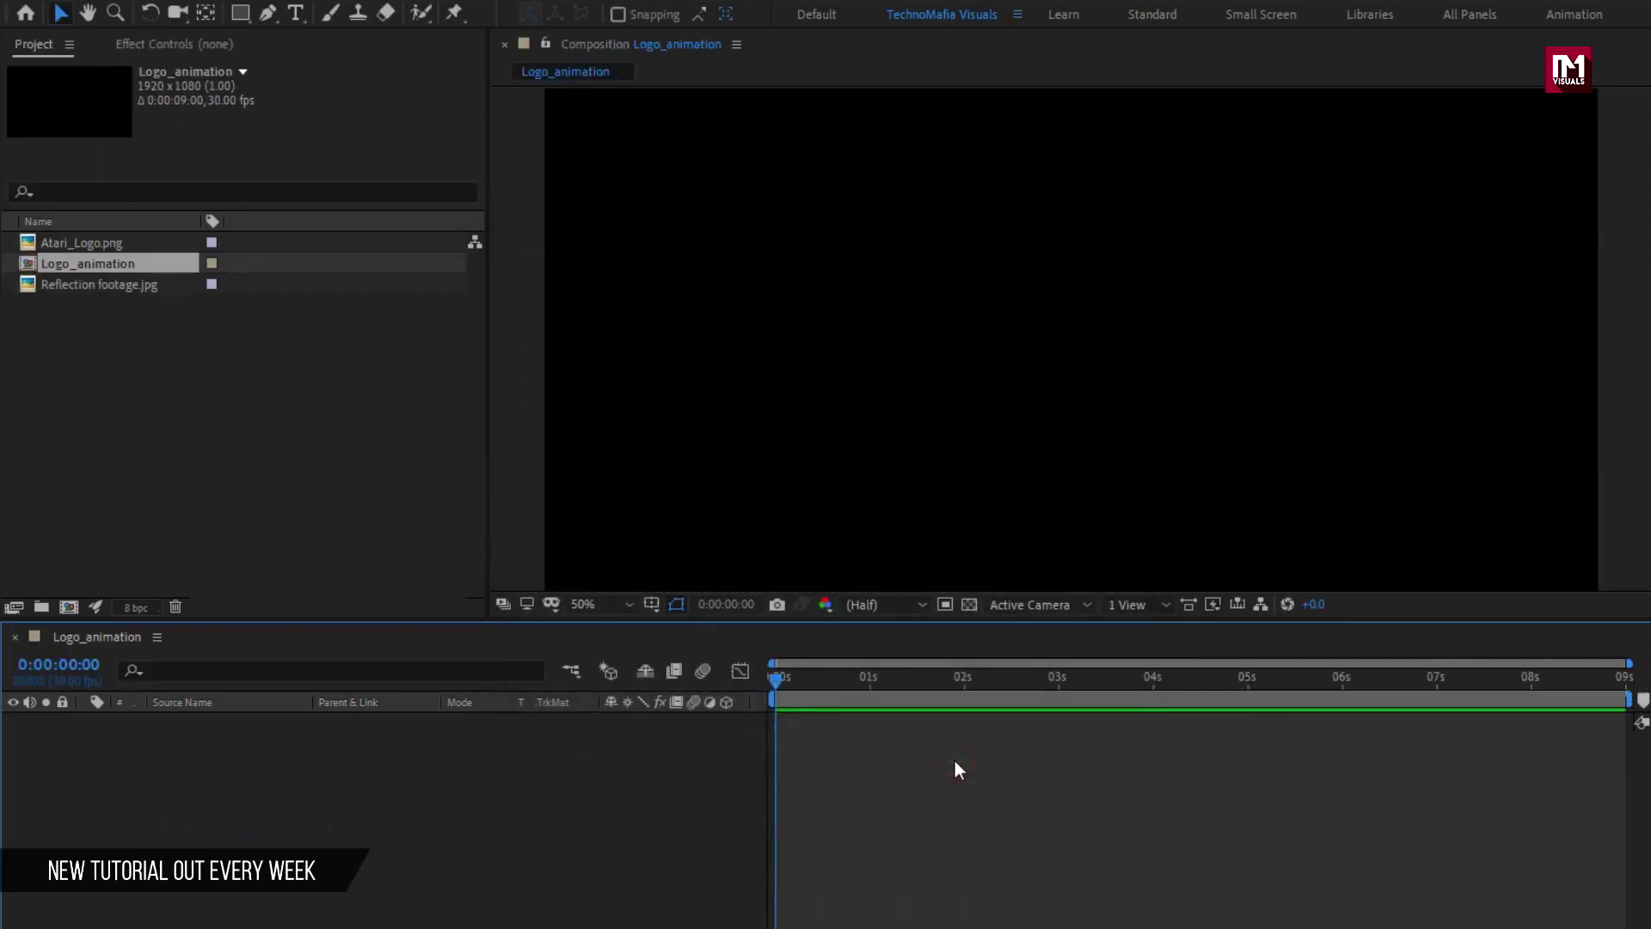
Add a black full-size solid layer named BG to the Logo_animation composition.
right_click(327, 741)
mouse_move(506, 760)
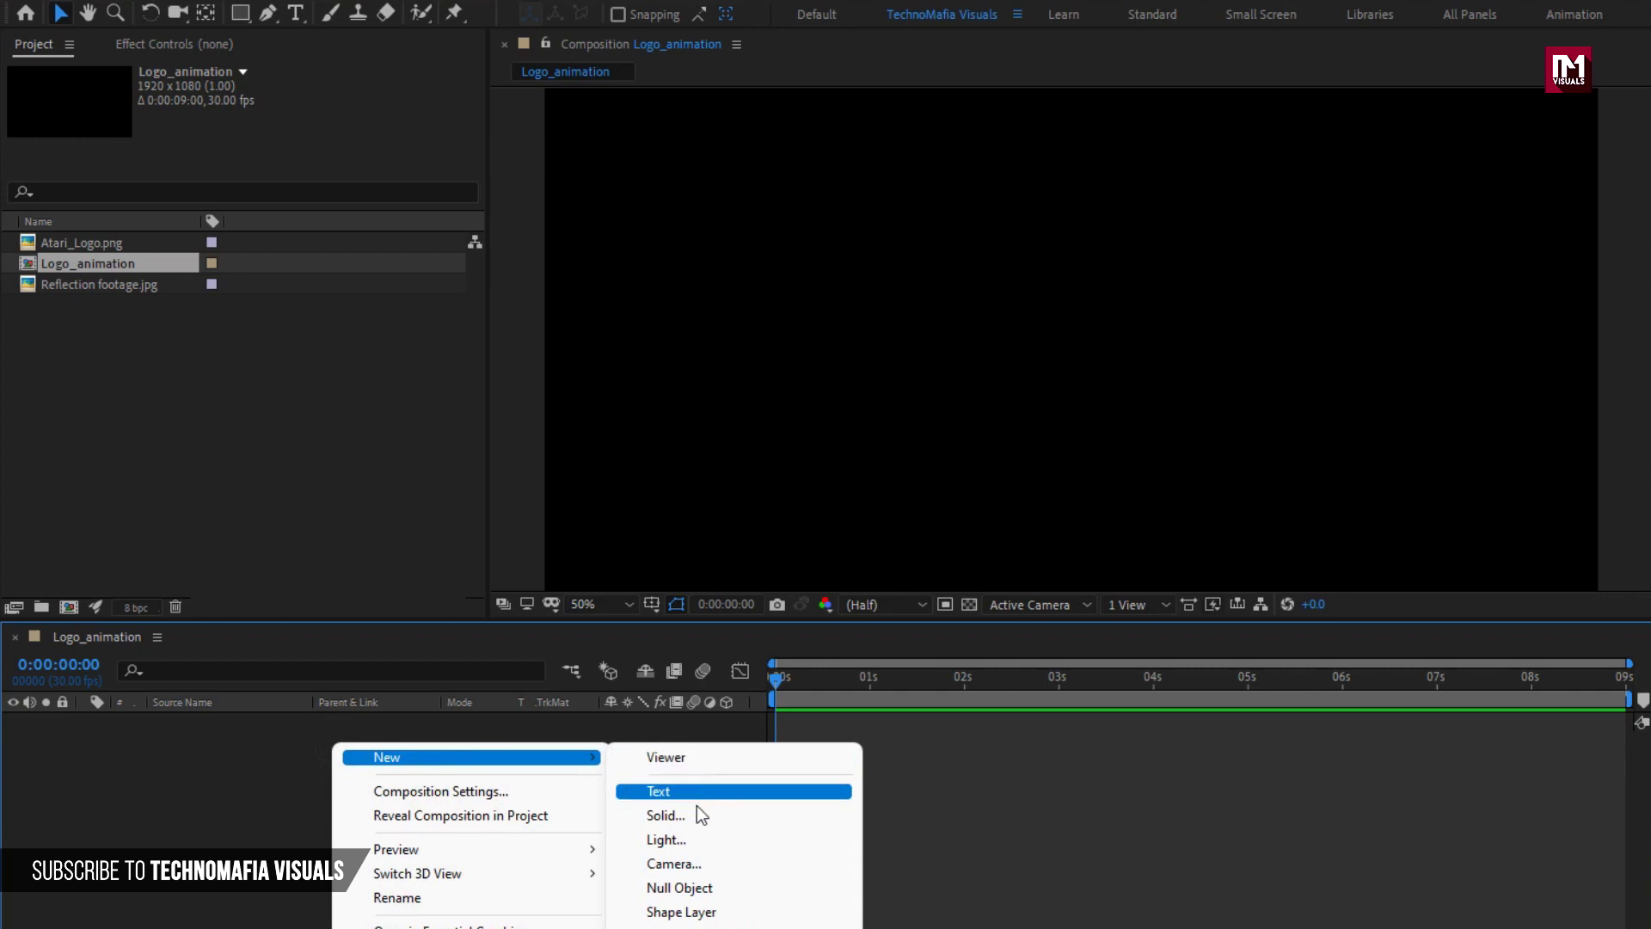
left_click(697, 812)
type("BG")
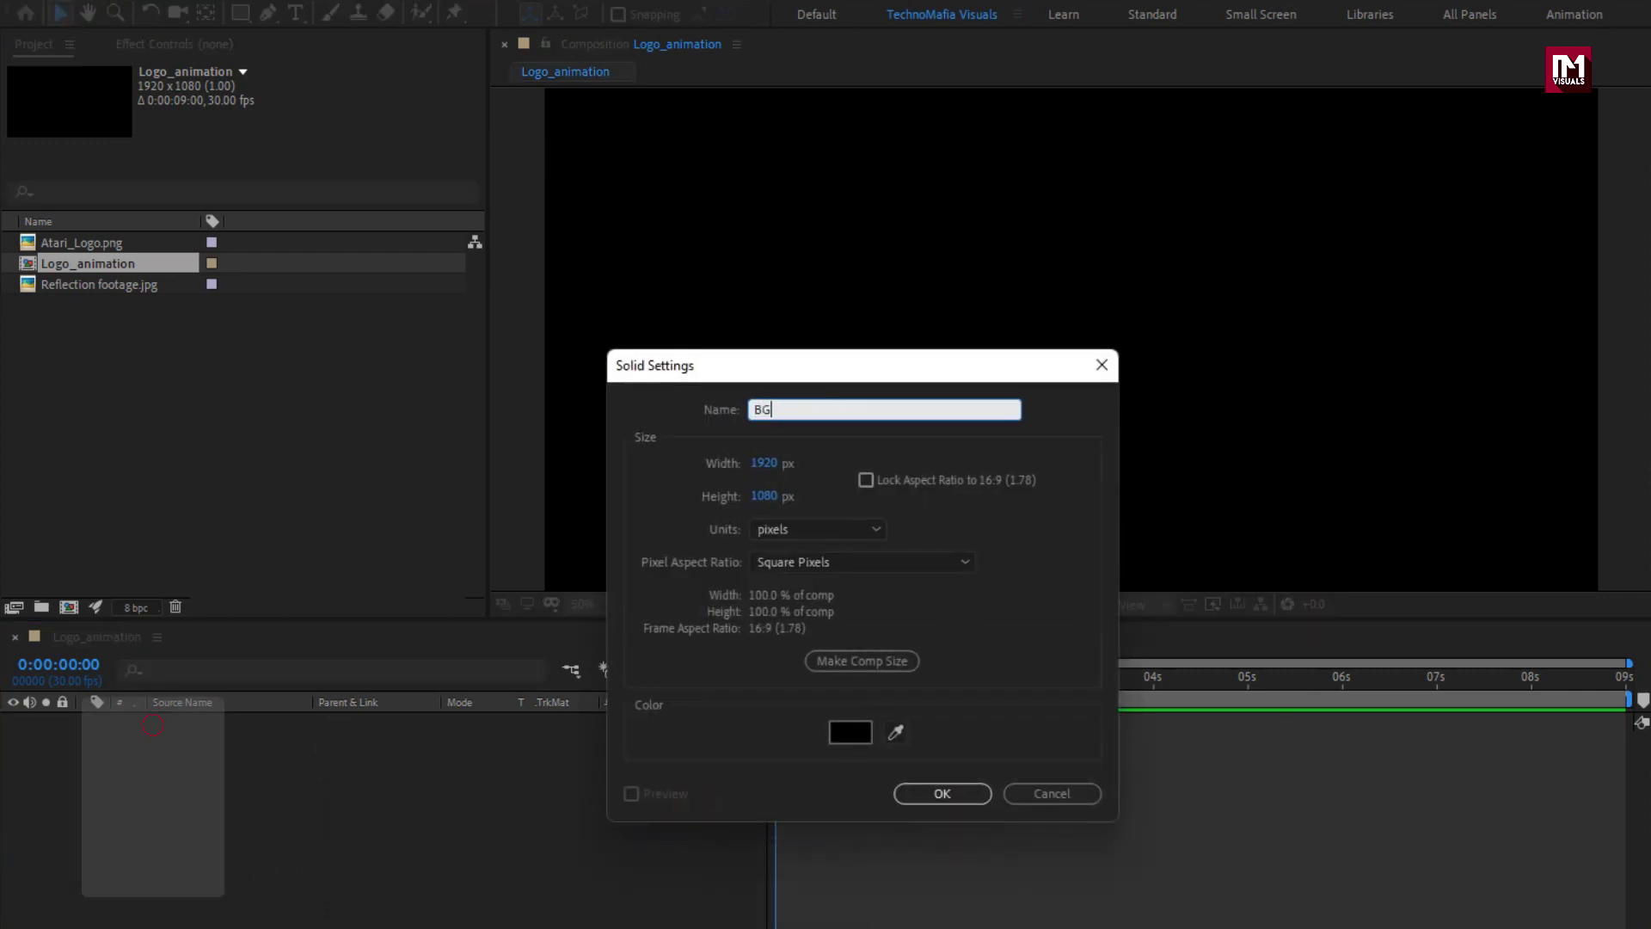
left_click(922, 783)
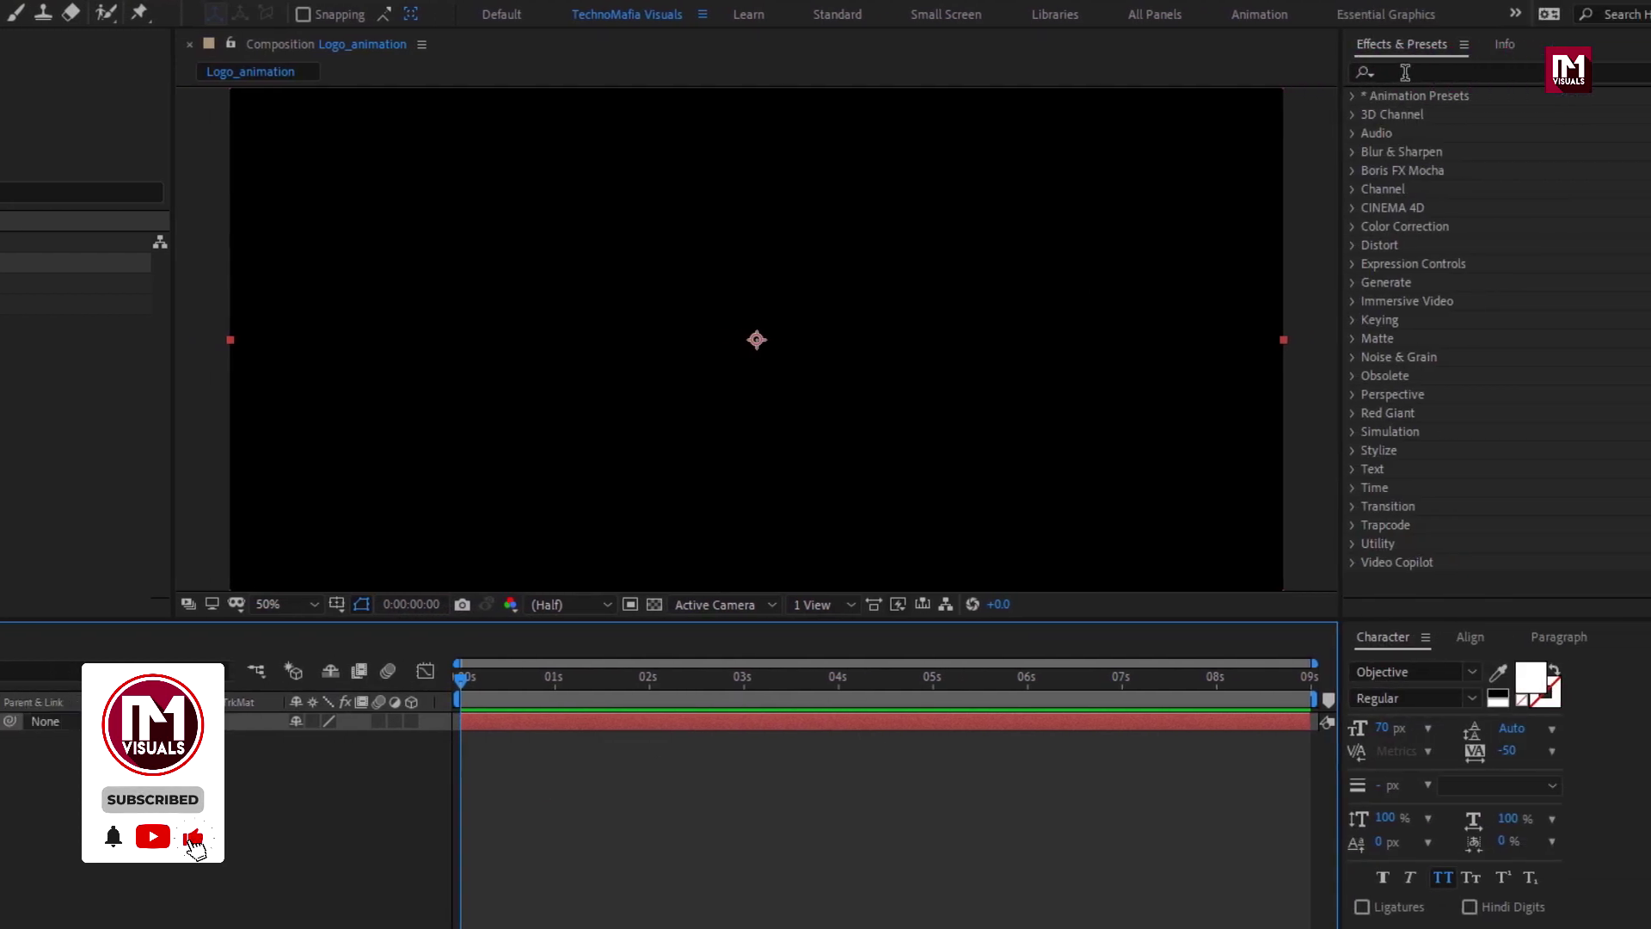
Find the Gradient Ramp effect and apply it to the BG solid.
left_click(1406, 72)
type("ramp")
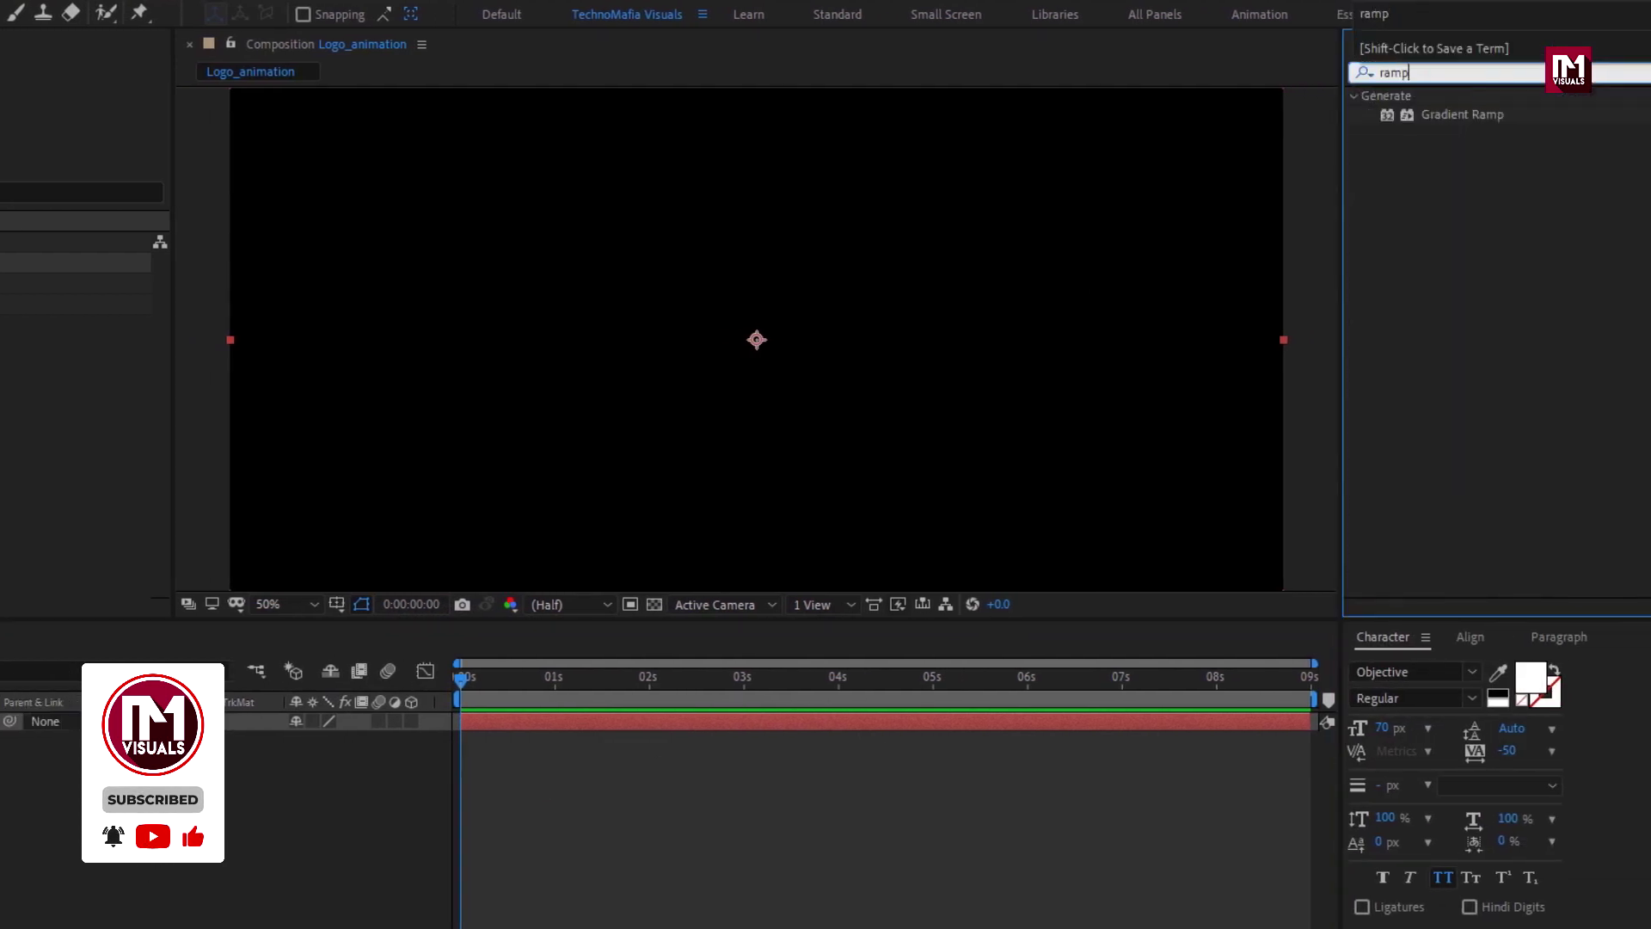
left_click(1450, 113)
left_click_drag(1450, 110, 836, 312)
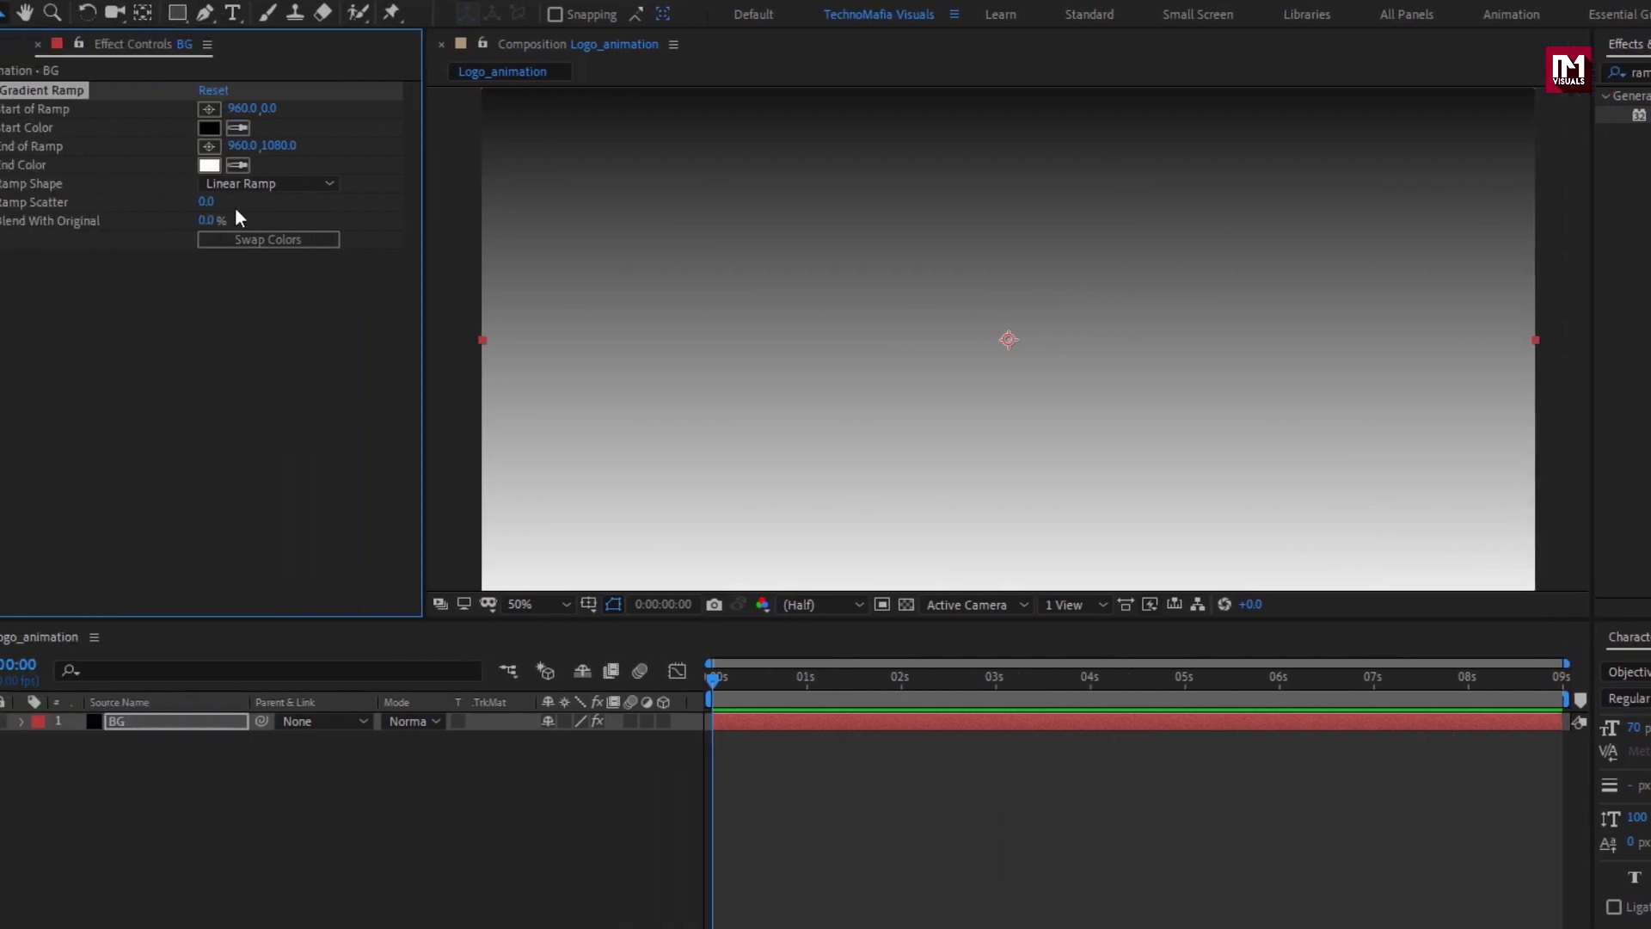
Set the gradient ramp's start color to dark green 1C3303 and its end color to black.
left_click(272, 127)
mouse_move(359, 550)
left_mouse_down()
mouse_move(340, 518)
mouse_move(315, 537)
left_mouse_up()
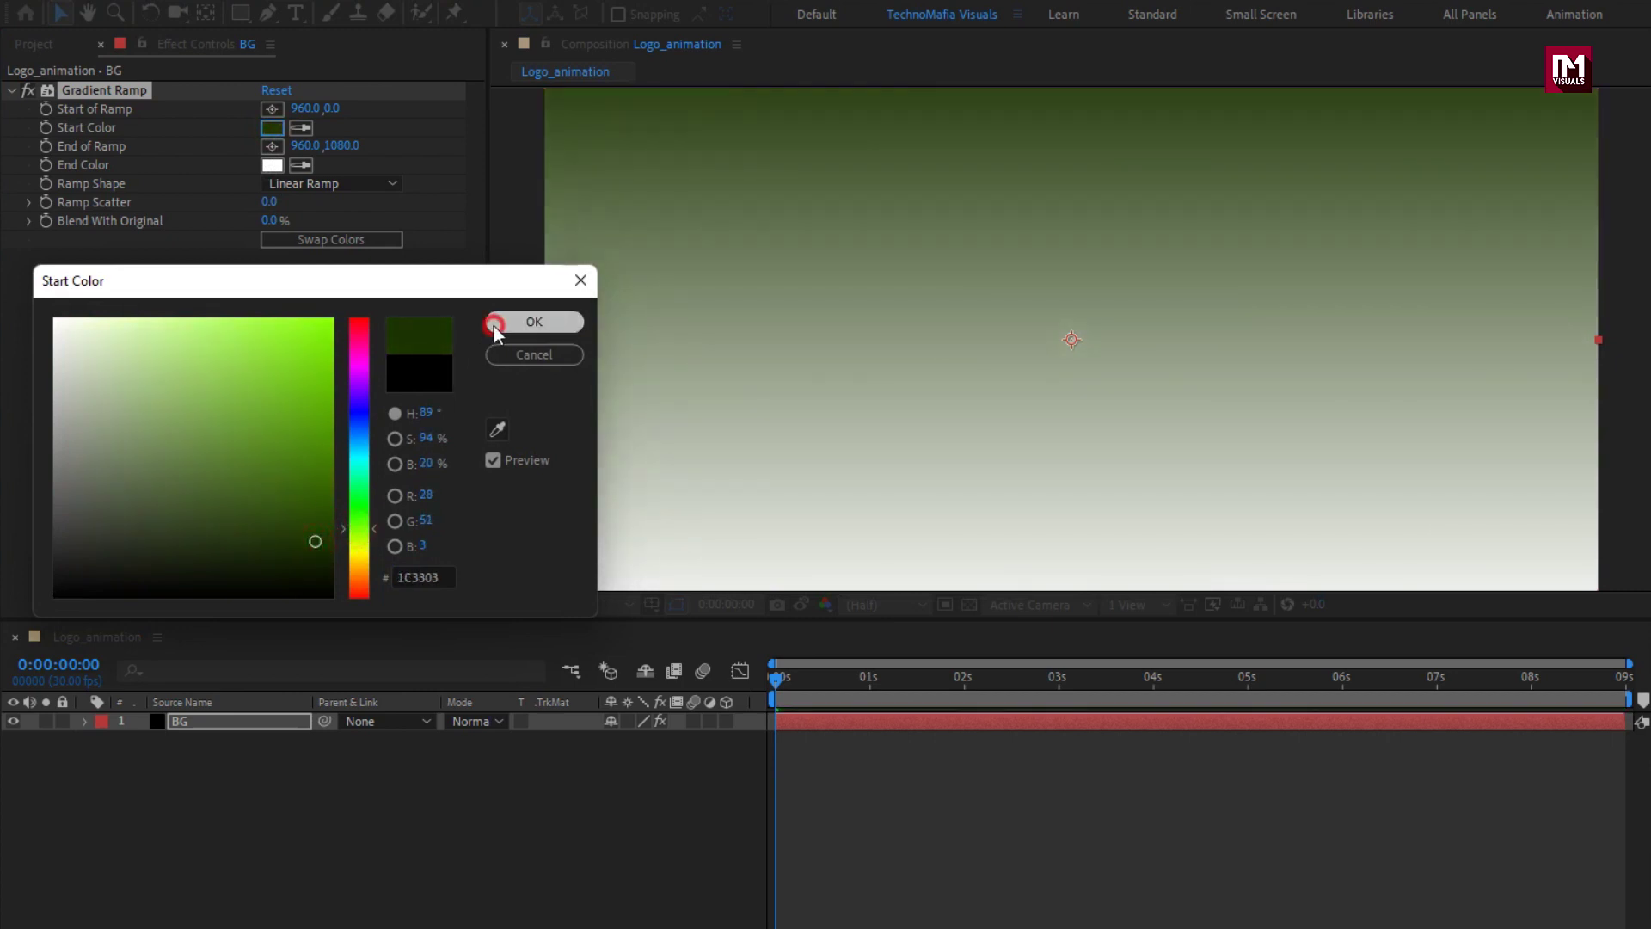
left_click(534, 321)
left_click(267, 166)
left_click(332, 596)
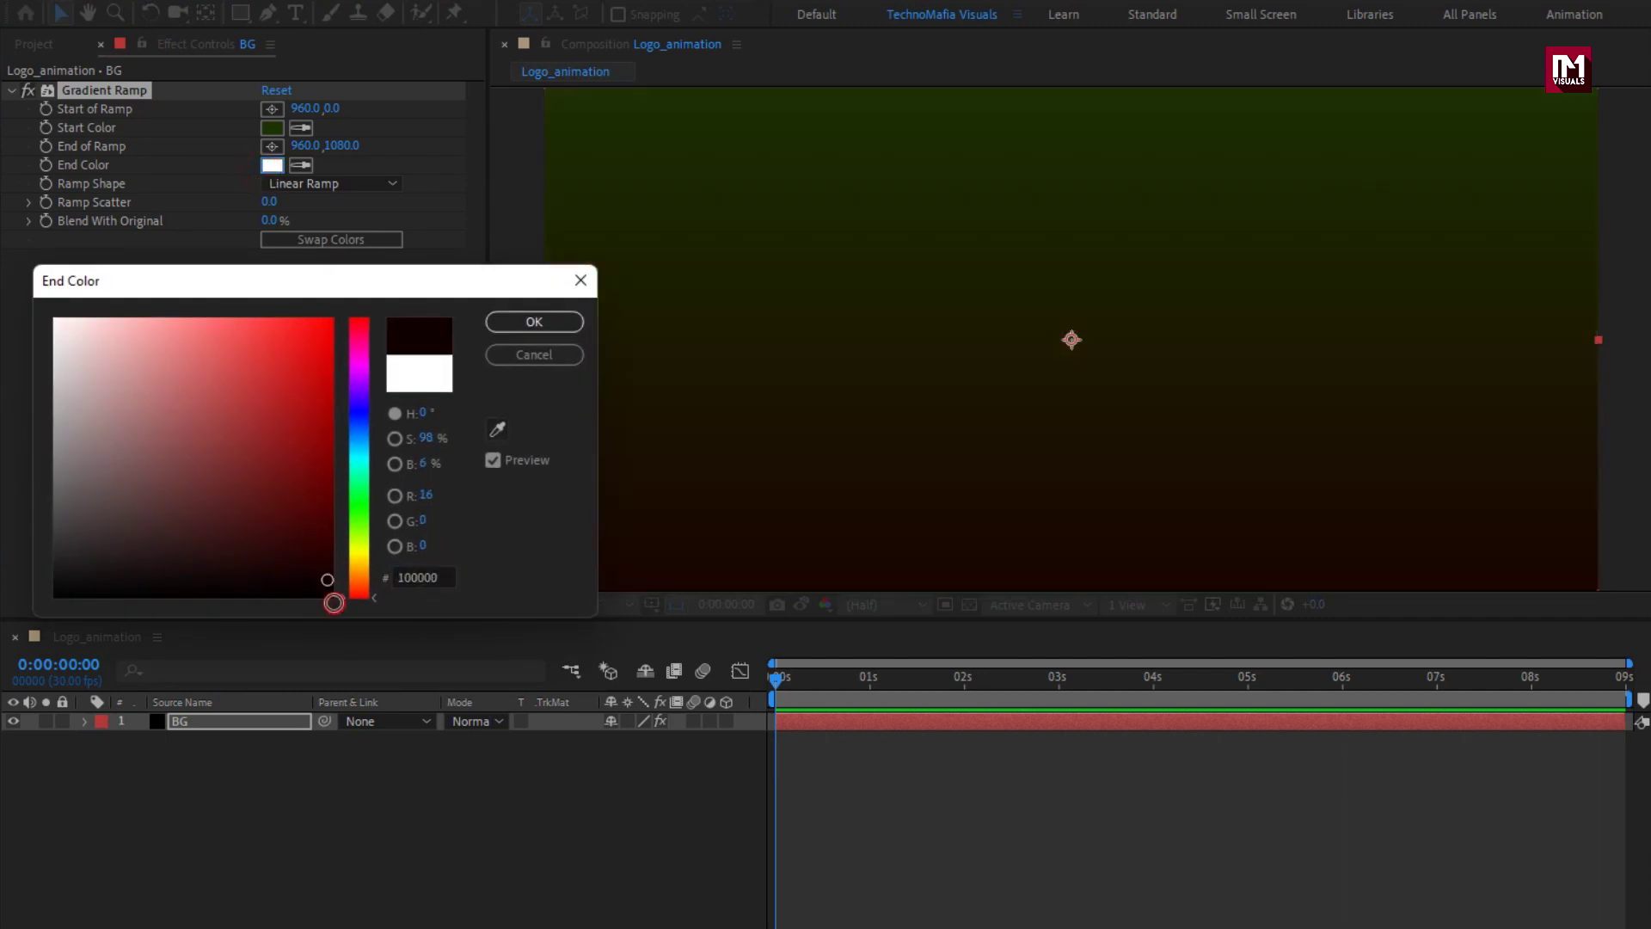
left_click(494, 322)
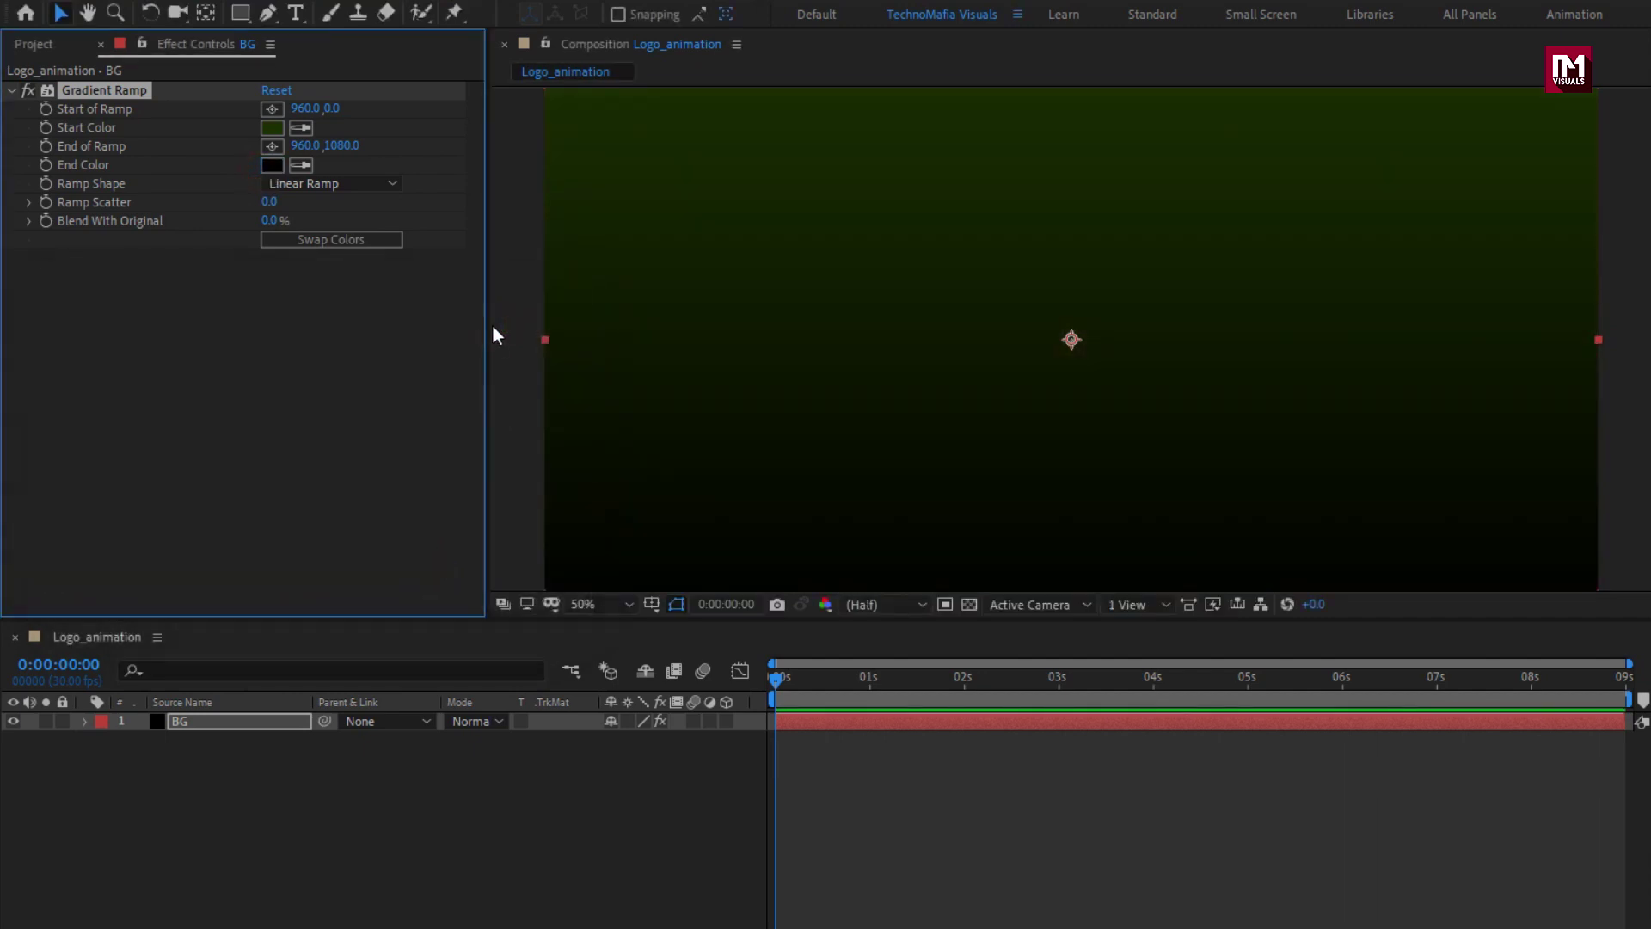
Make the ramp radial, starting at the frame's center (about 960, 548) and ending at its lower-right corner (about 1928, 1084).
left_click(335, 184)
left_click(334, 235)
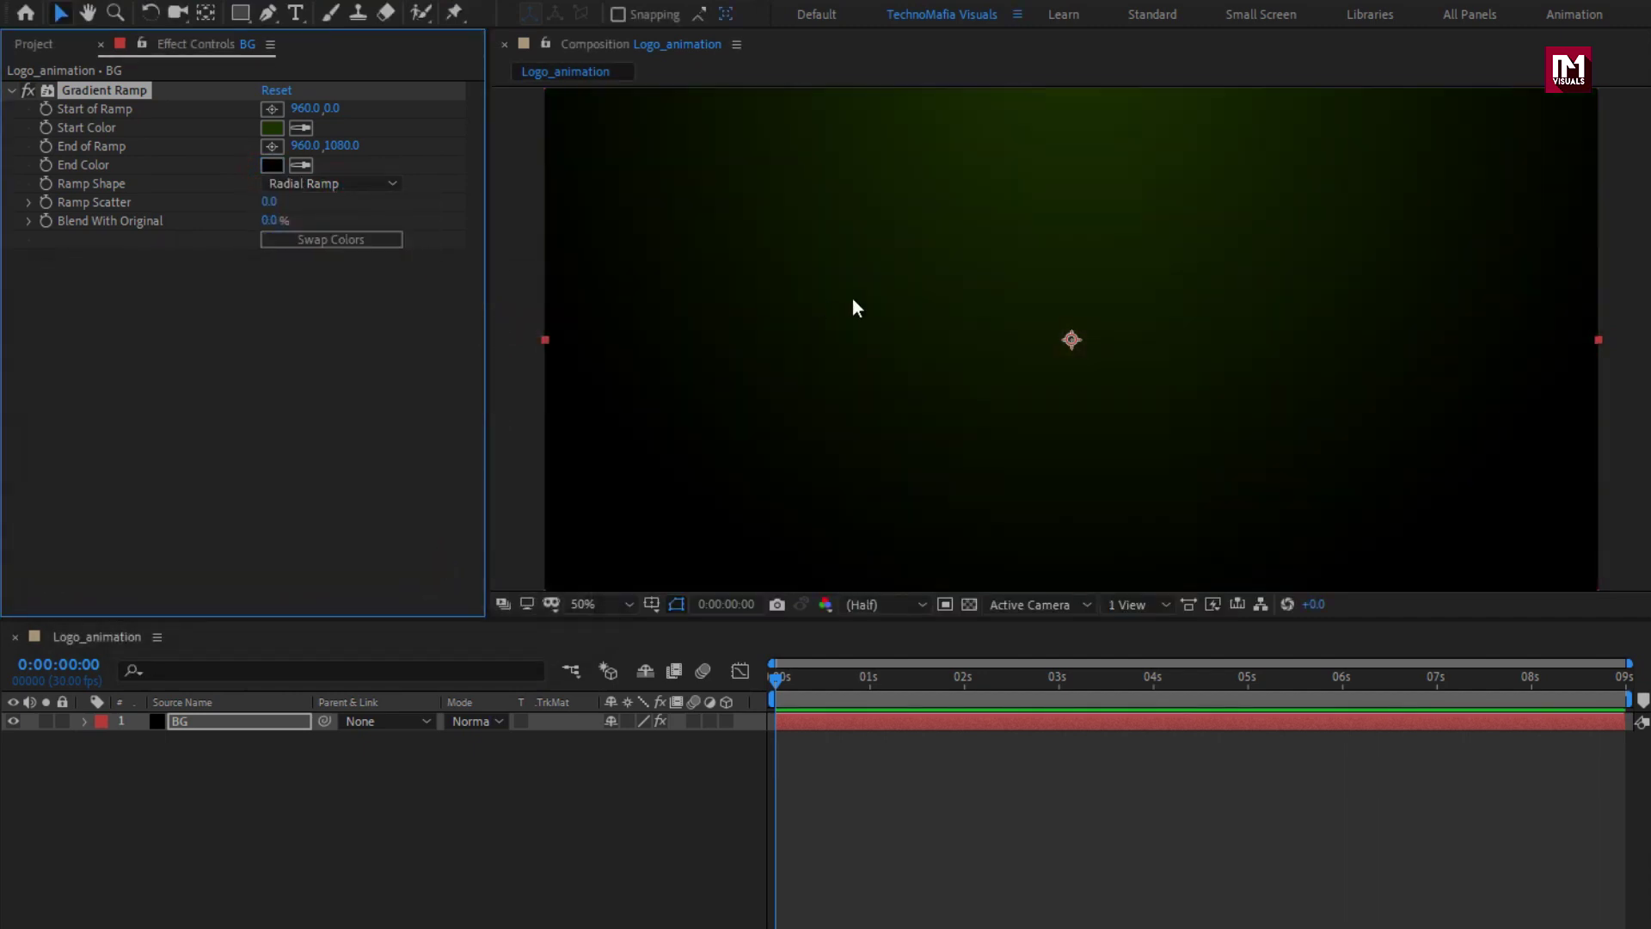
key("comma")
key("comma")
left_click_drag(1067, 193, 1065, 342)
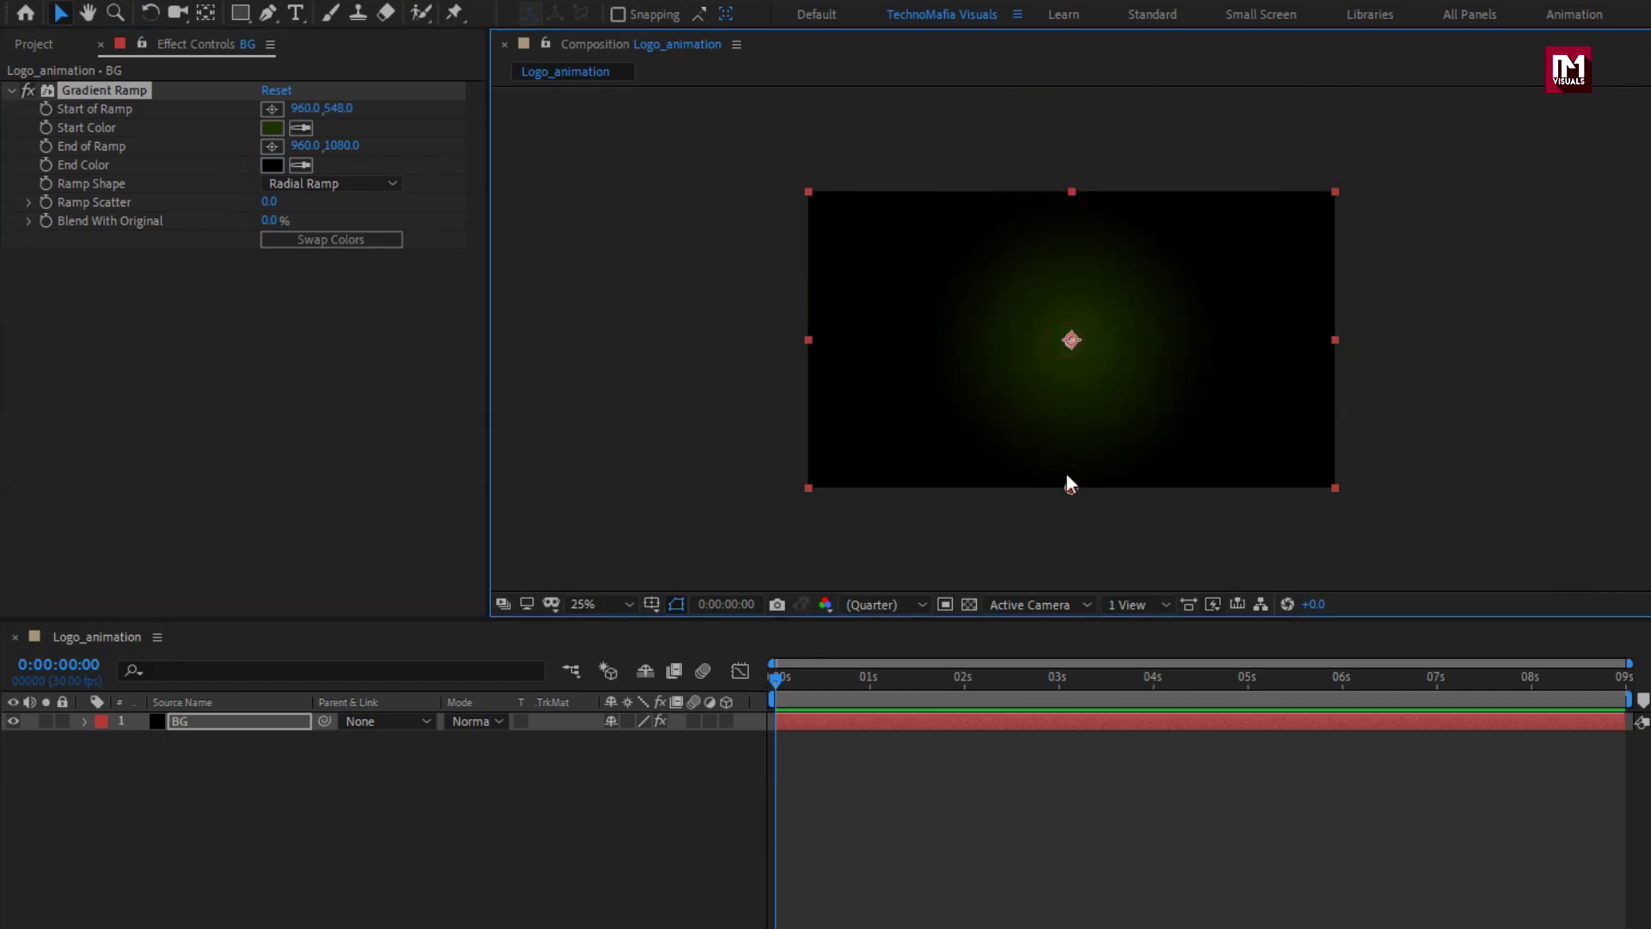
left_click_drag(1101, 487, 1333, 488)
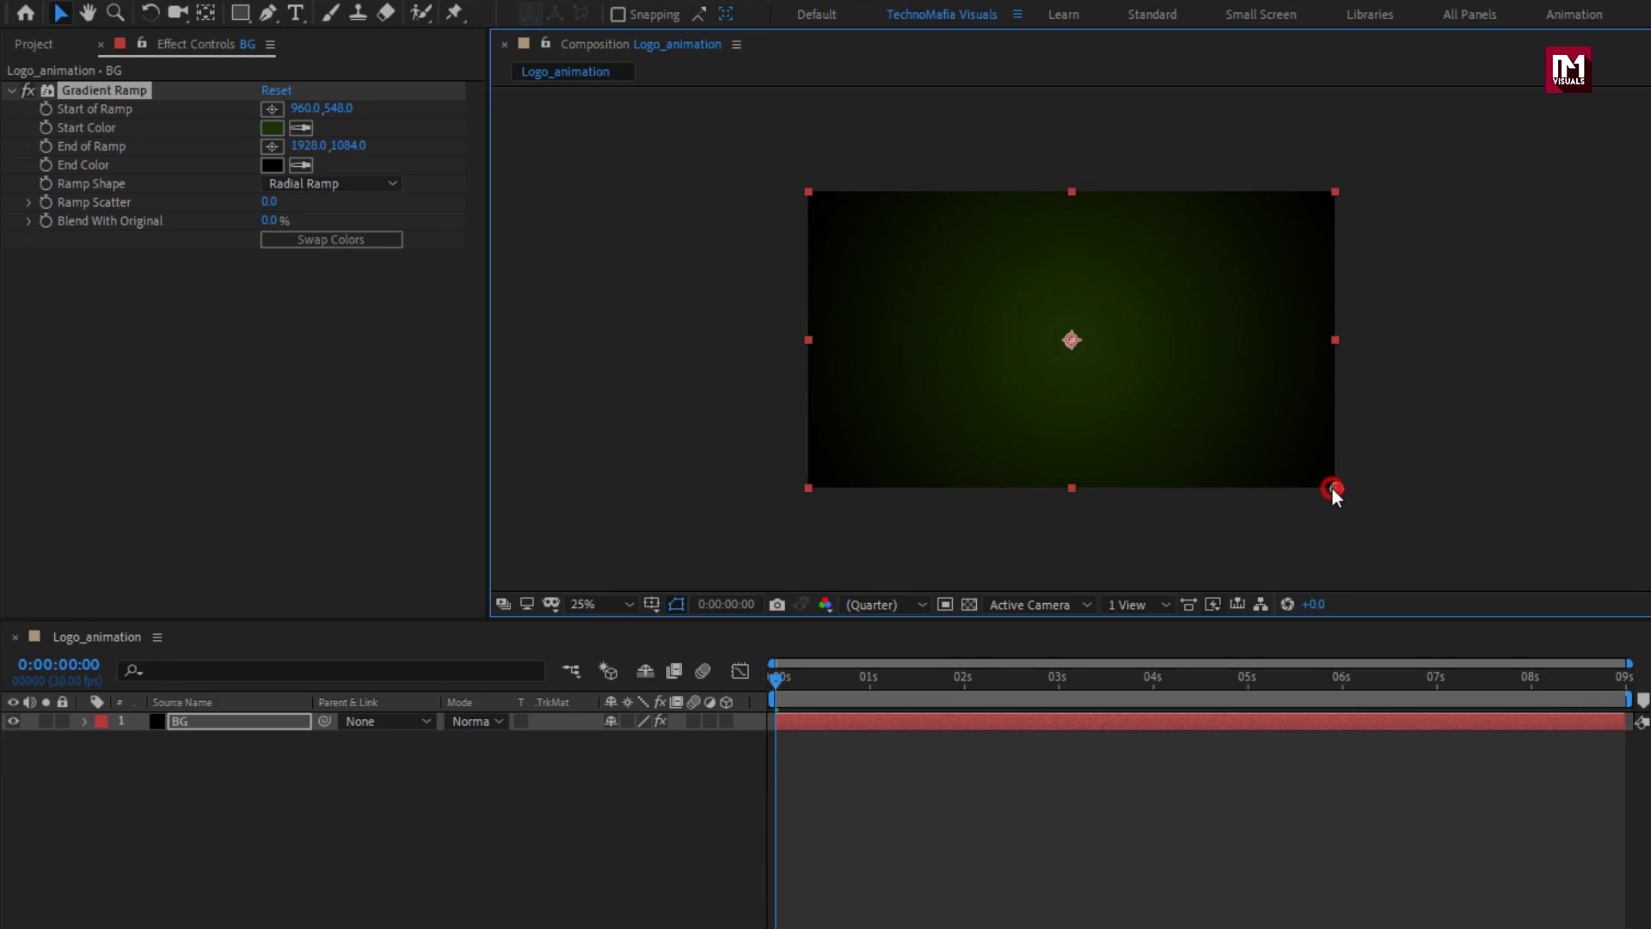
Set the gradient's Ramp Scatter to 500 and Blend With Original to 50%.
left_click(269, 199)
type("50")
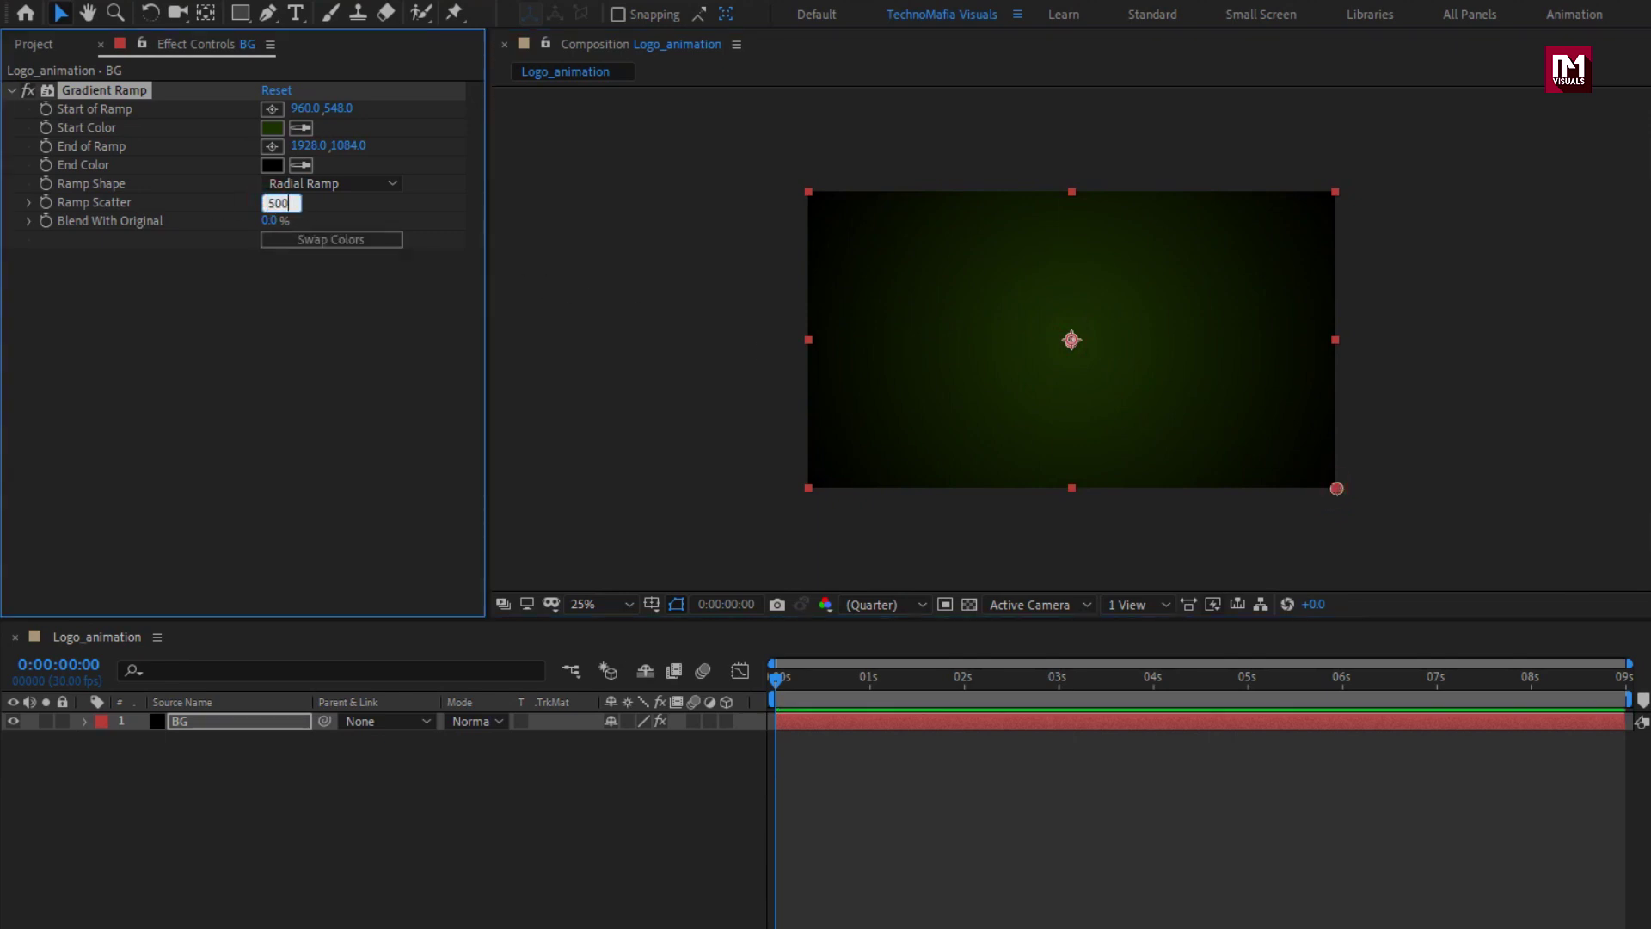
key("Return")
left_click(266, 220)
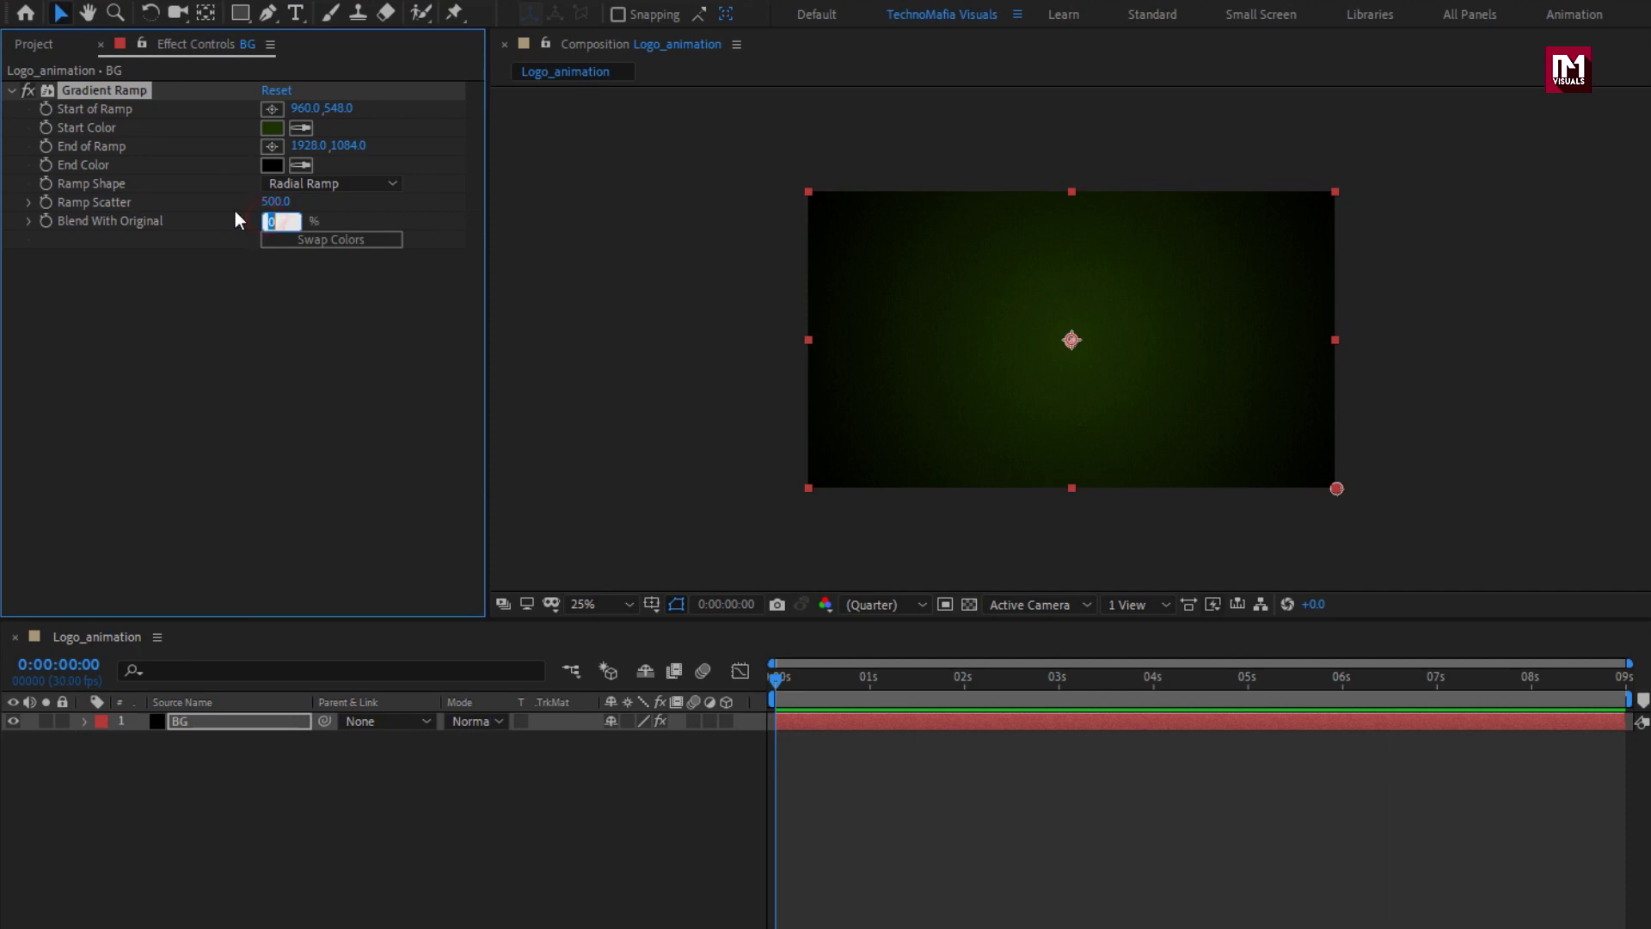
type("50")
key("Return")
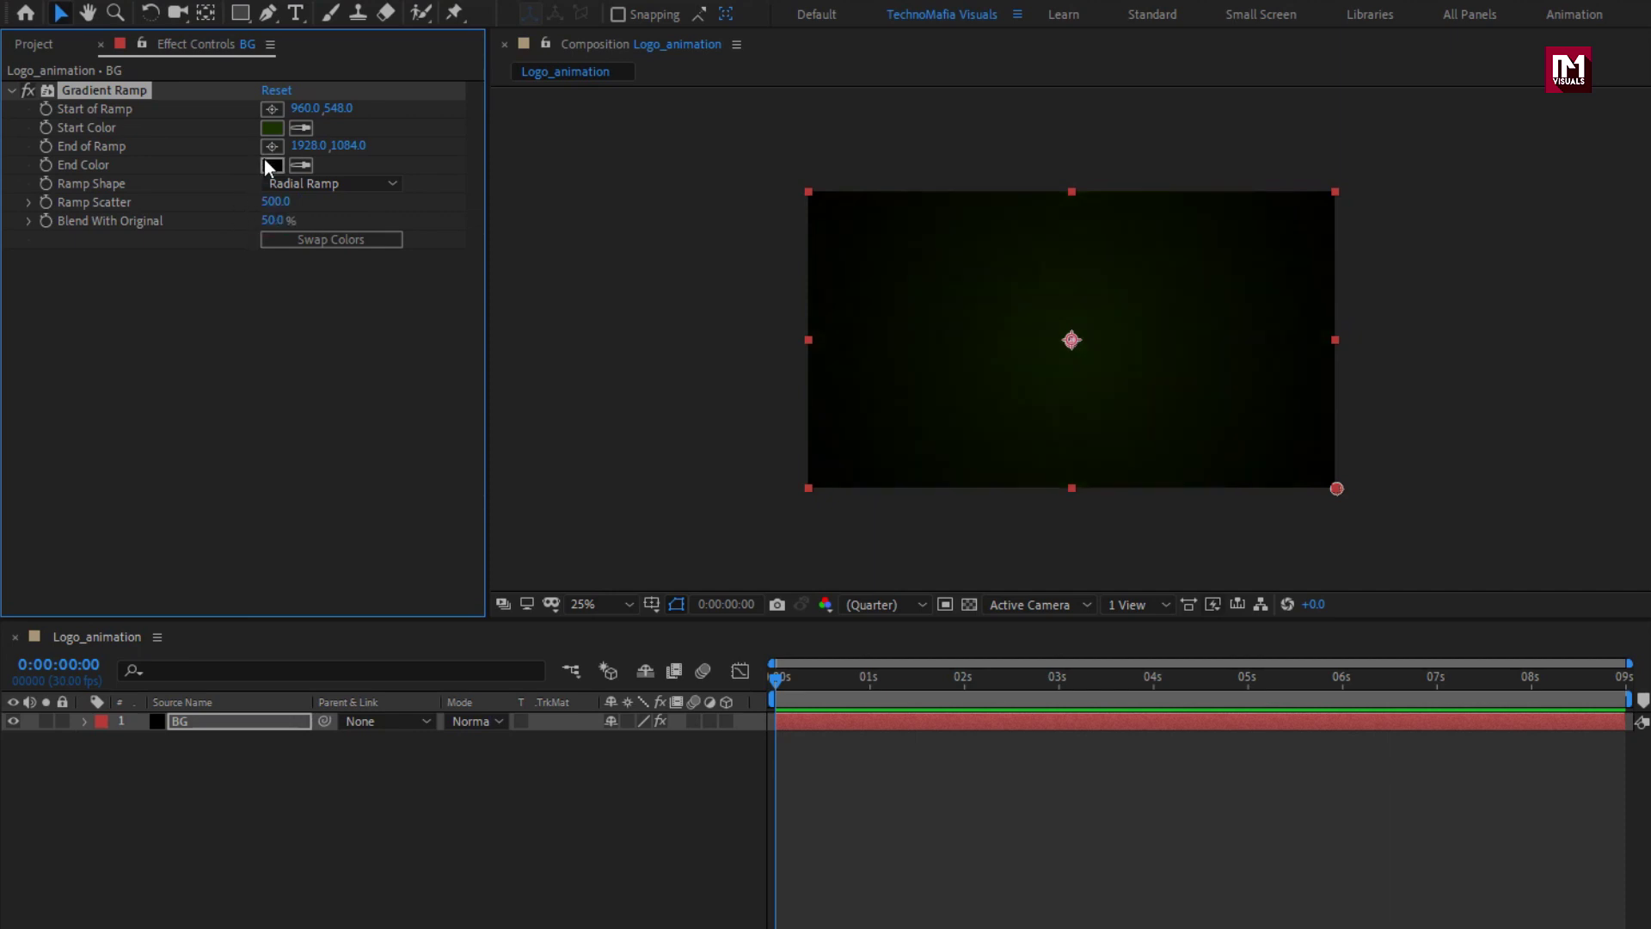
Brighten the gradient's start color to green 244203.
left_click(272, 128)
mouse_move(313, 527)
left_mouse_down()
mouse_move(313, 503)
mouse_move(320, 524)
left_mouse_up()
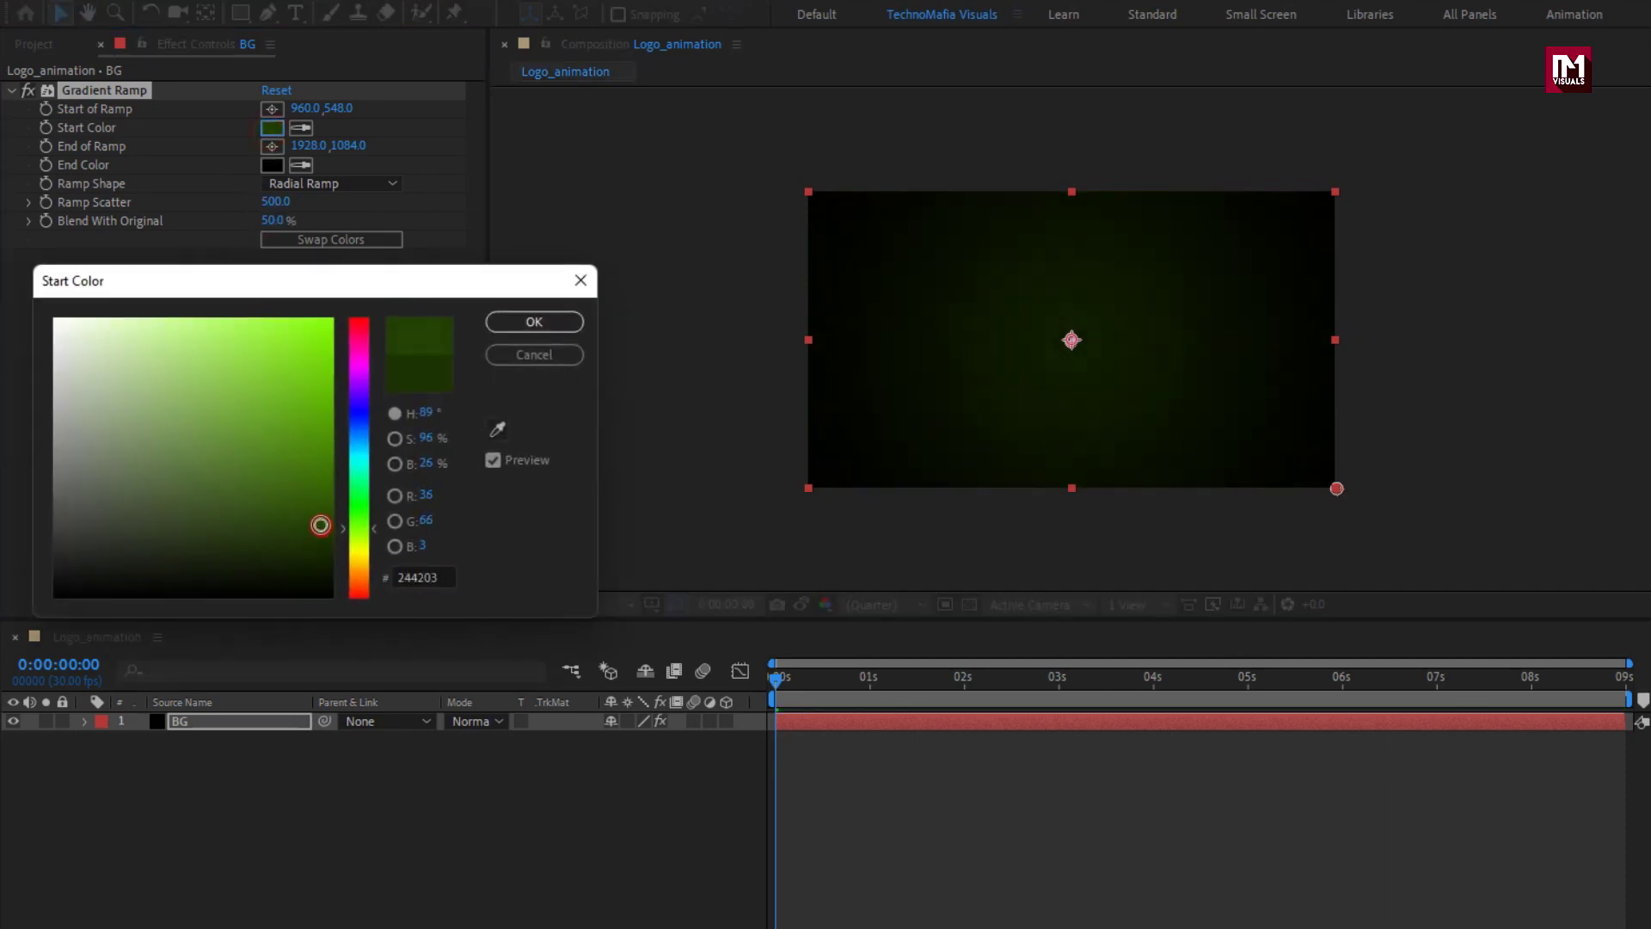
left_click(504, 323)
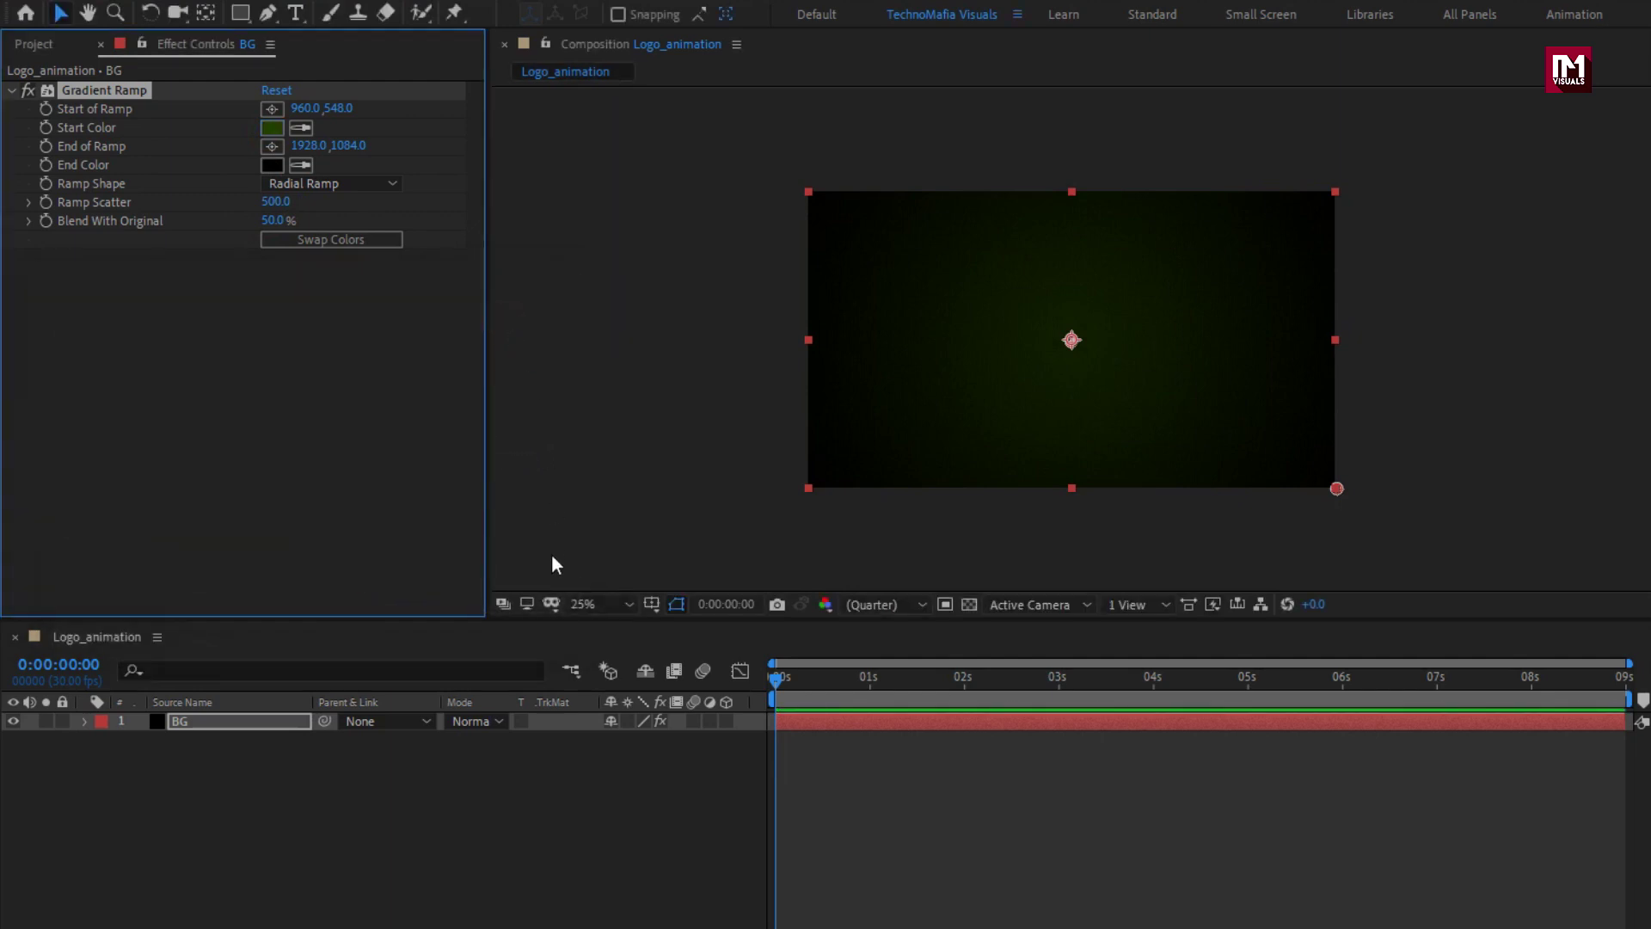
Add a black full-size solid layer named Smoke above the BG layer.
left_click(579, 602)
left_click(612, 651)
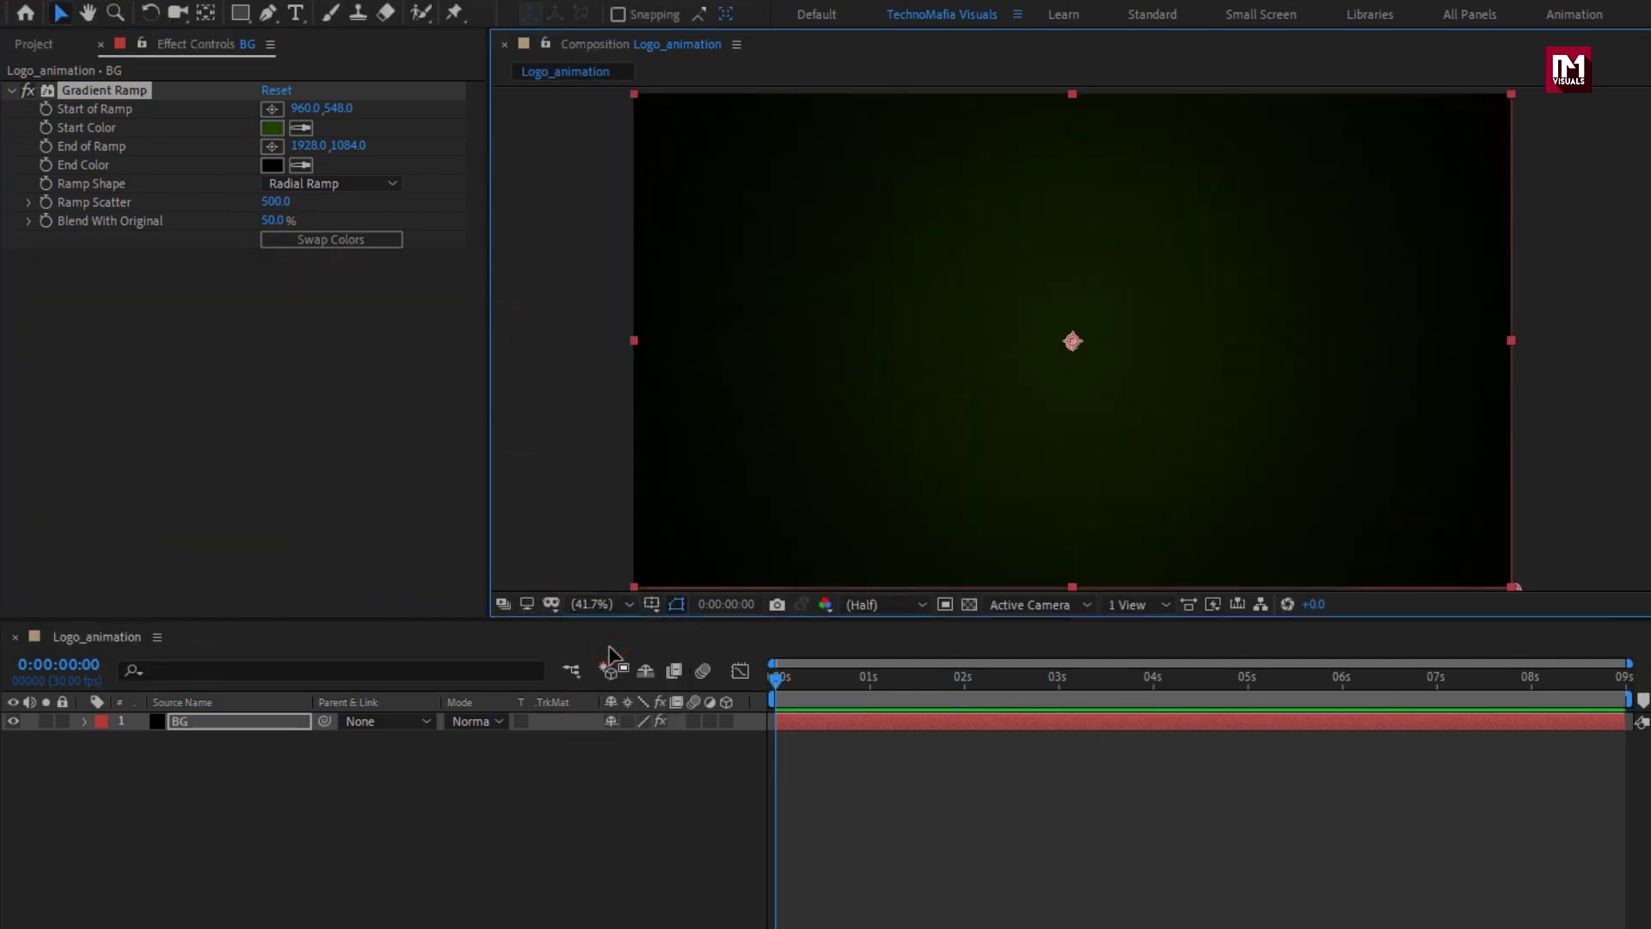
left_click(349, 762)
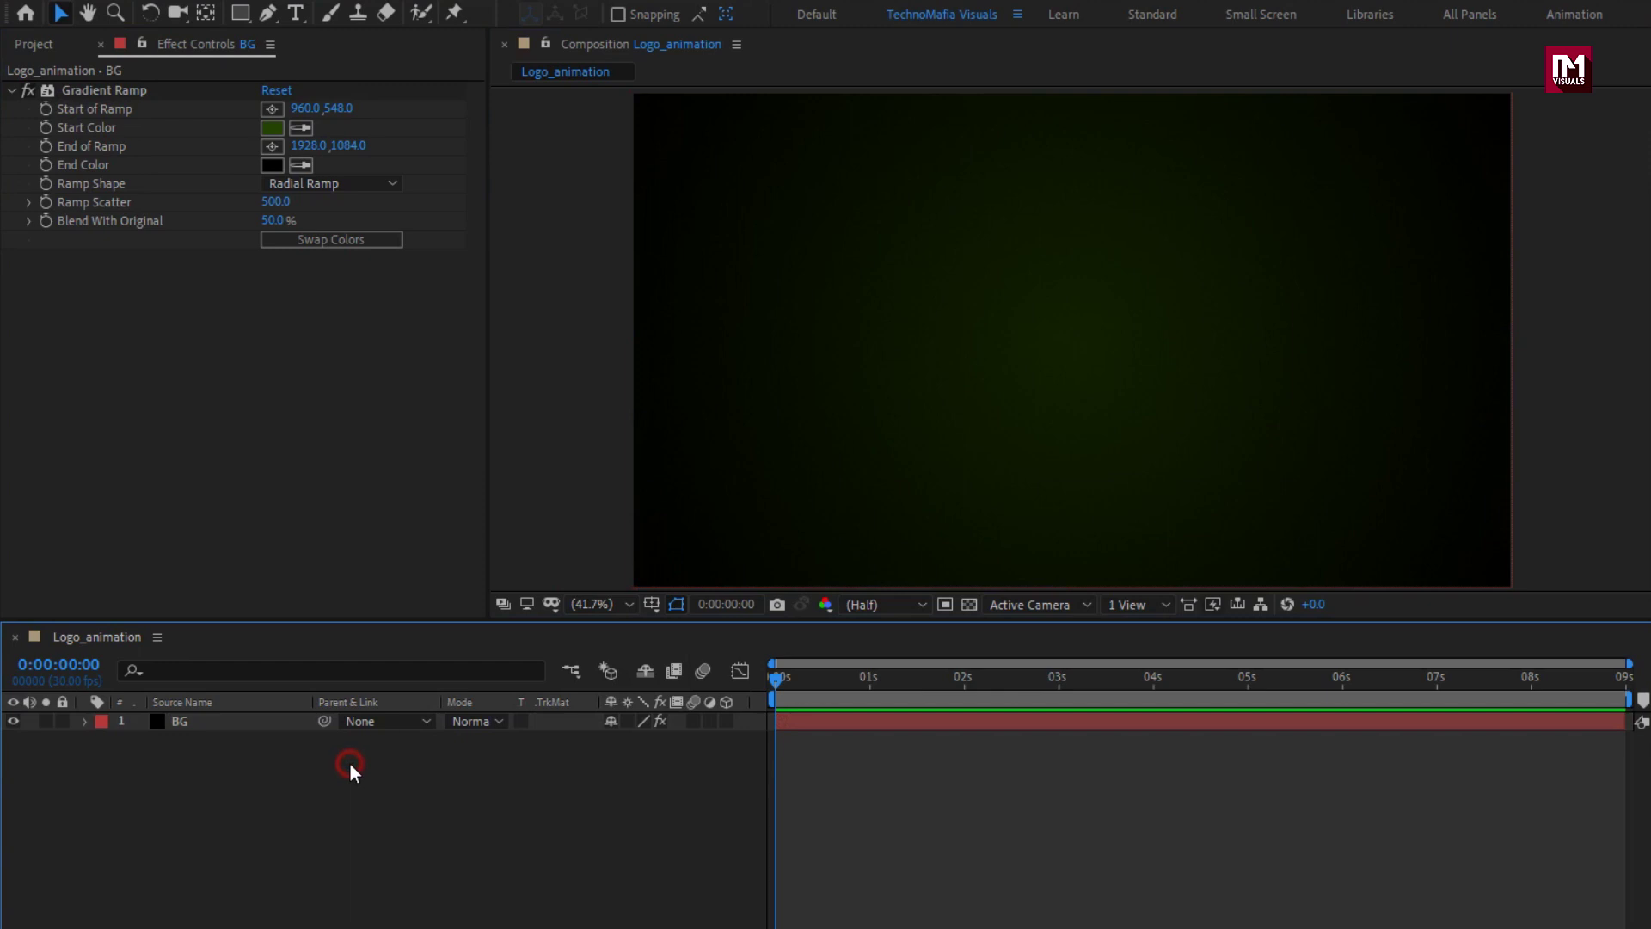
right_click(349, 762)
mouse_move(494, 769)
left_click(710, 826)
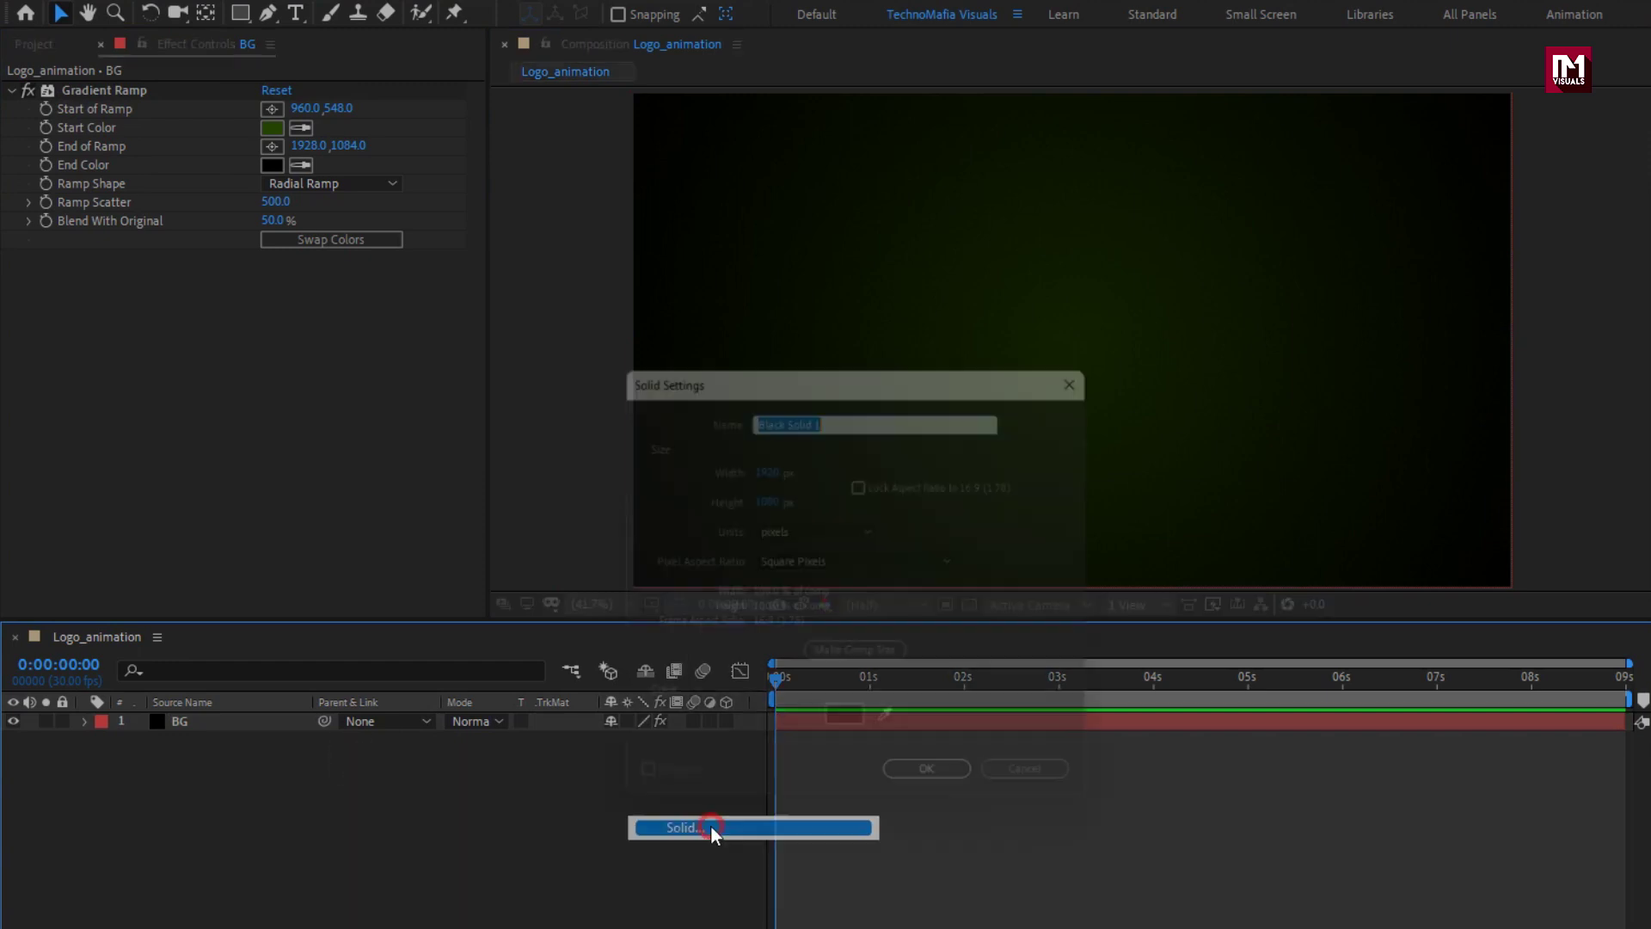
type("Smoke")
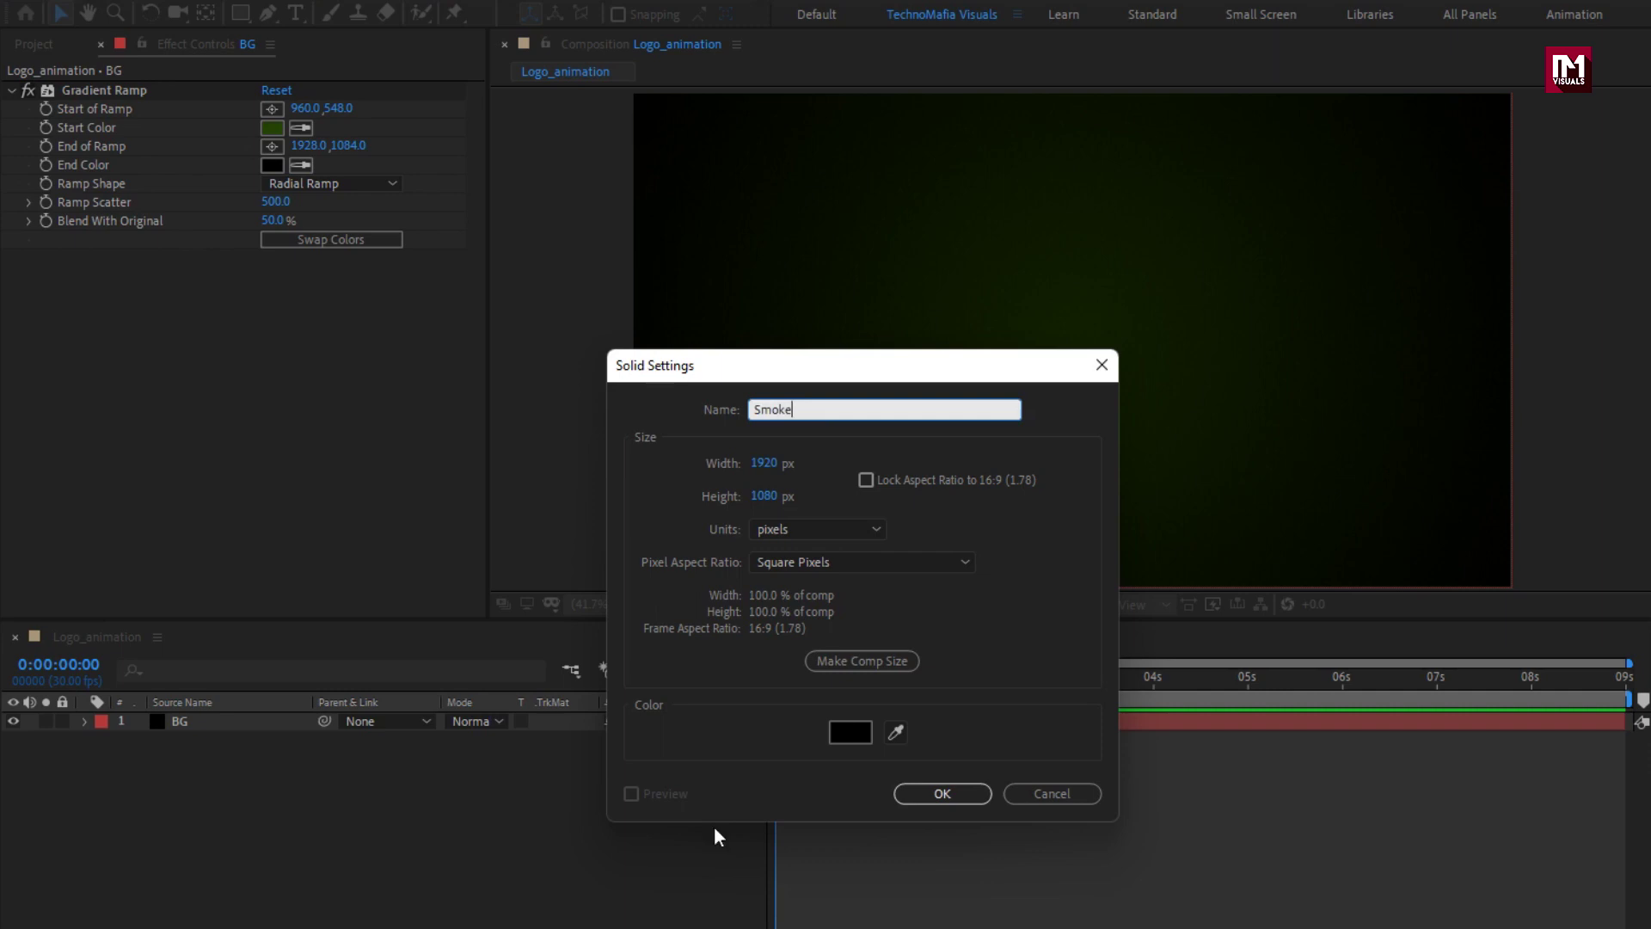
left_click(912, 802)
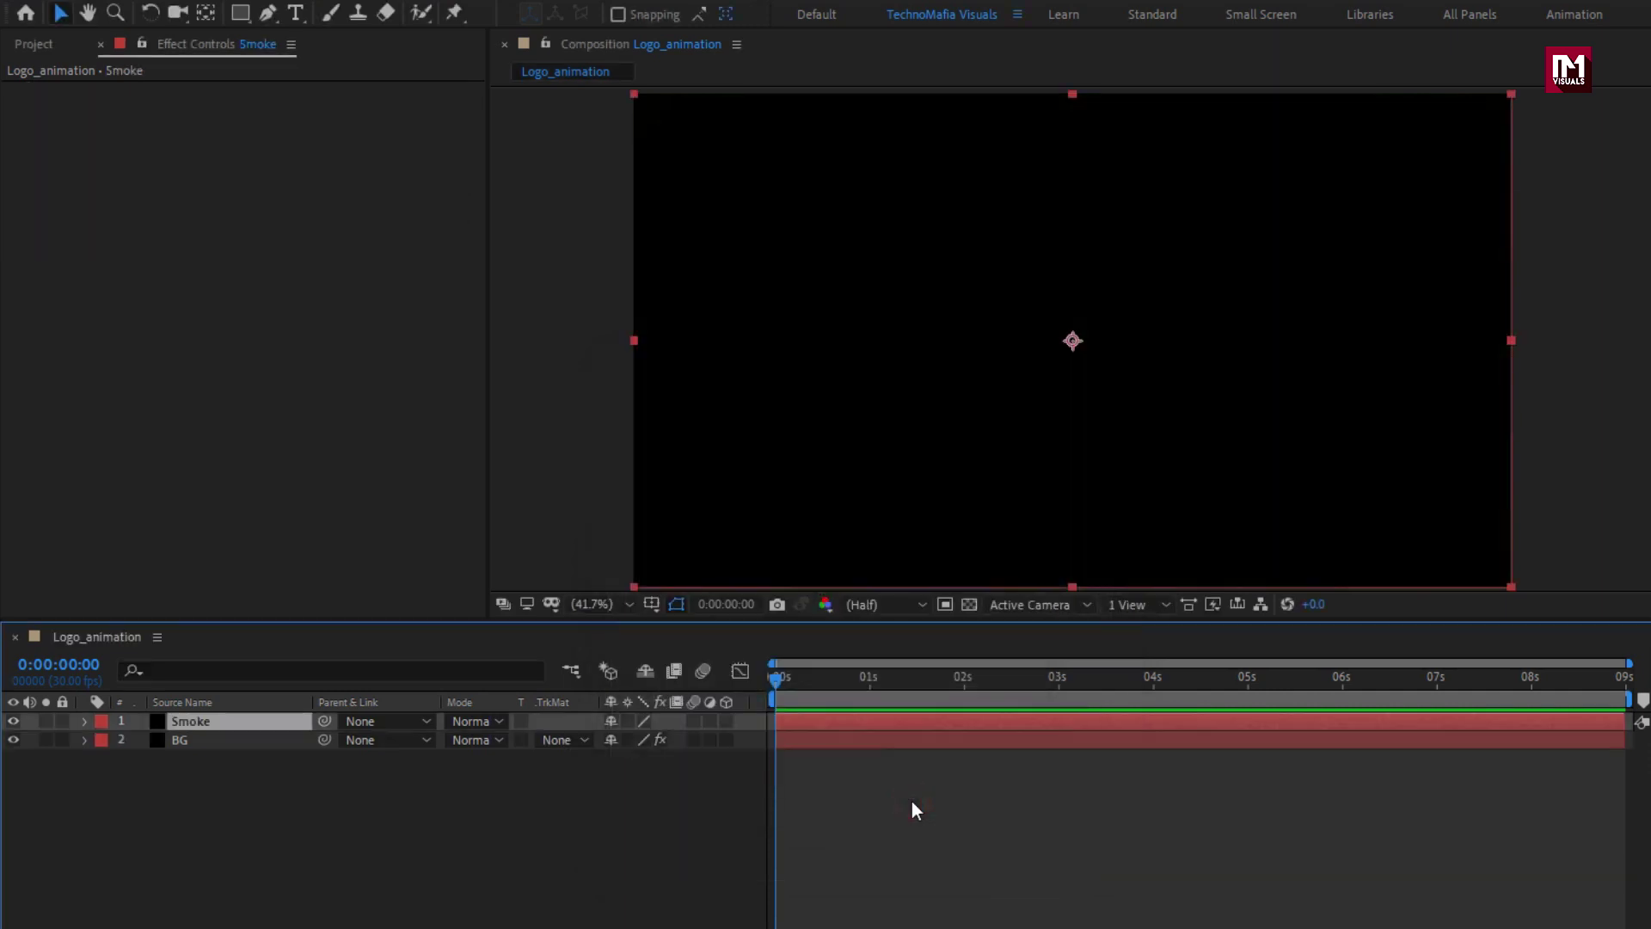
Find the Turbulent Noise effect and apply it to the Smoke solid.
left_click(1314, 72)
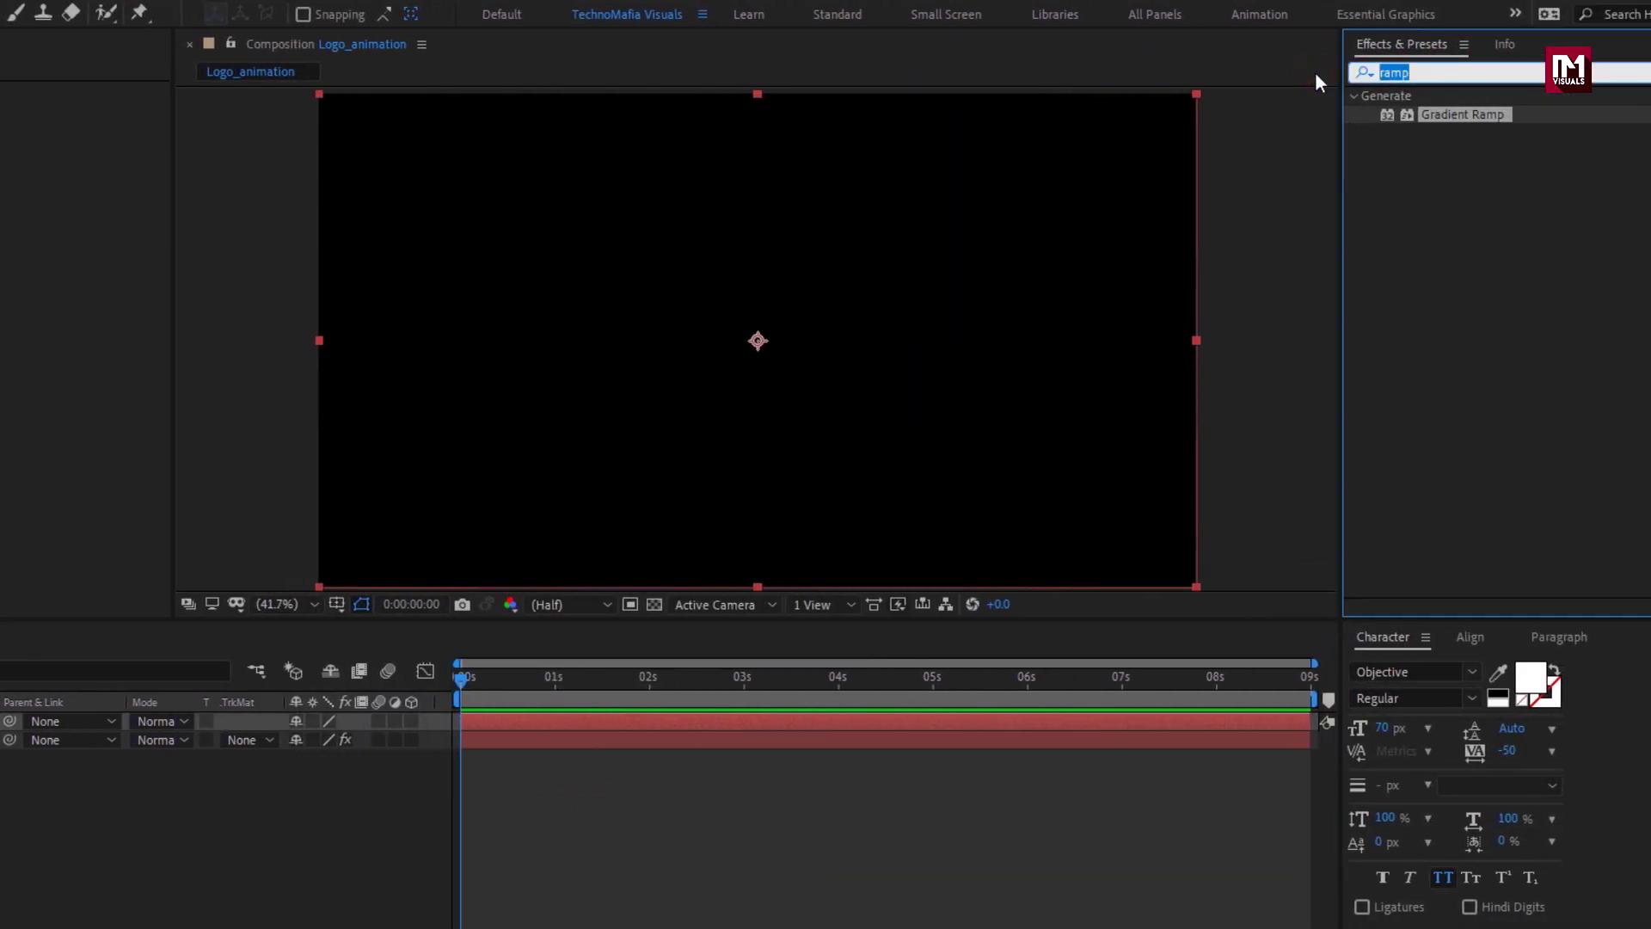
type("turb")
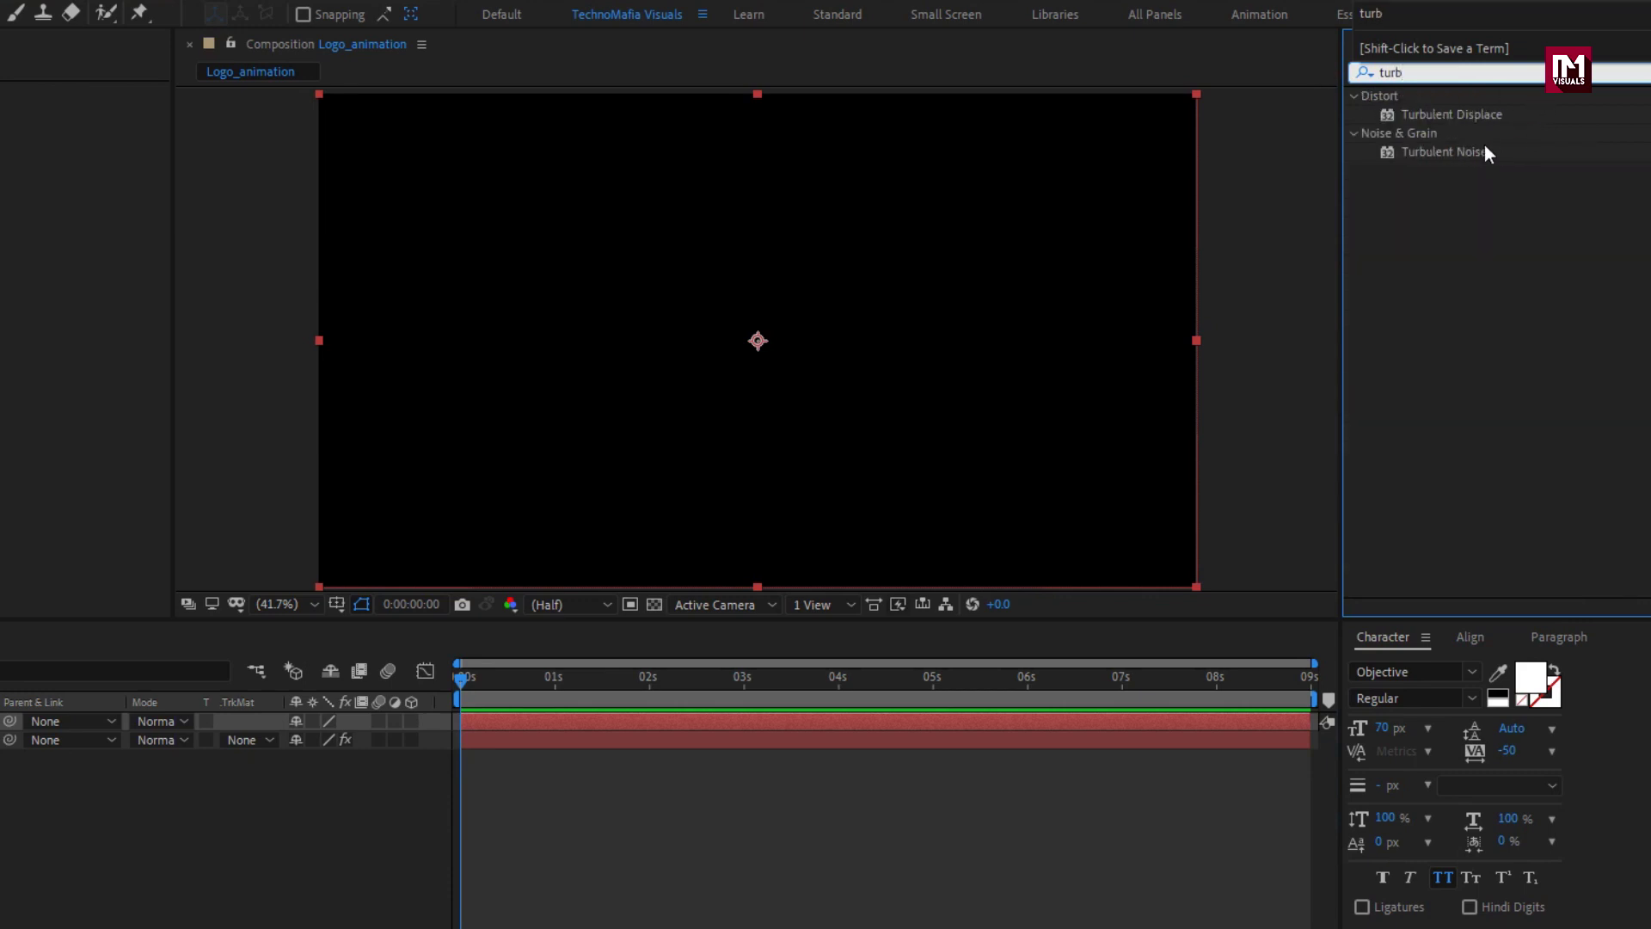
left_click_drag(1479, 149, 786, 266)
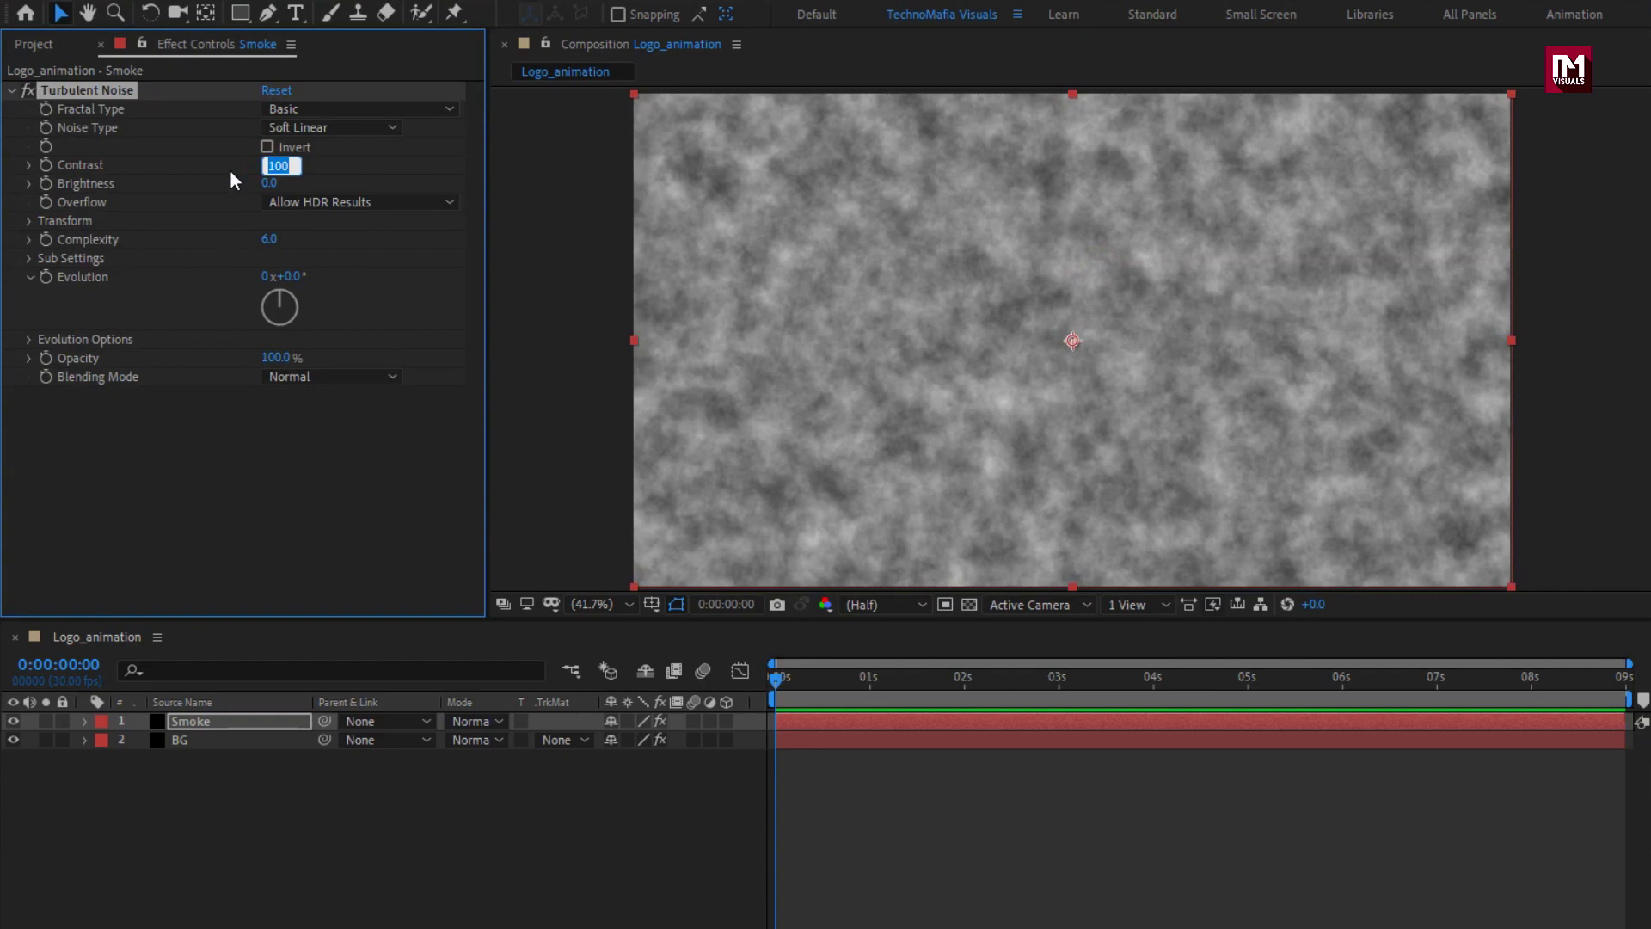
Set the Turbulent Noise contrast to 65 and brightness to -45 on the Smoke layer.
type("65")
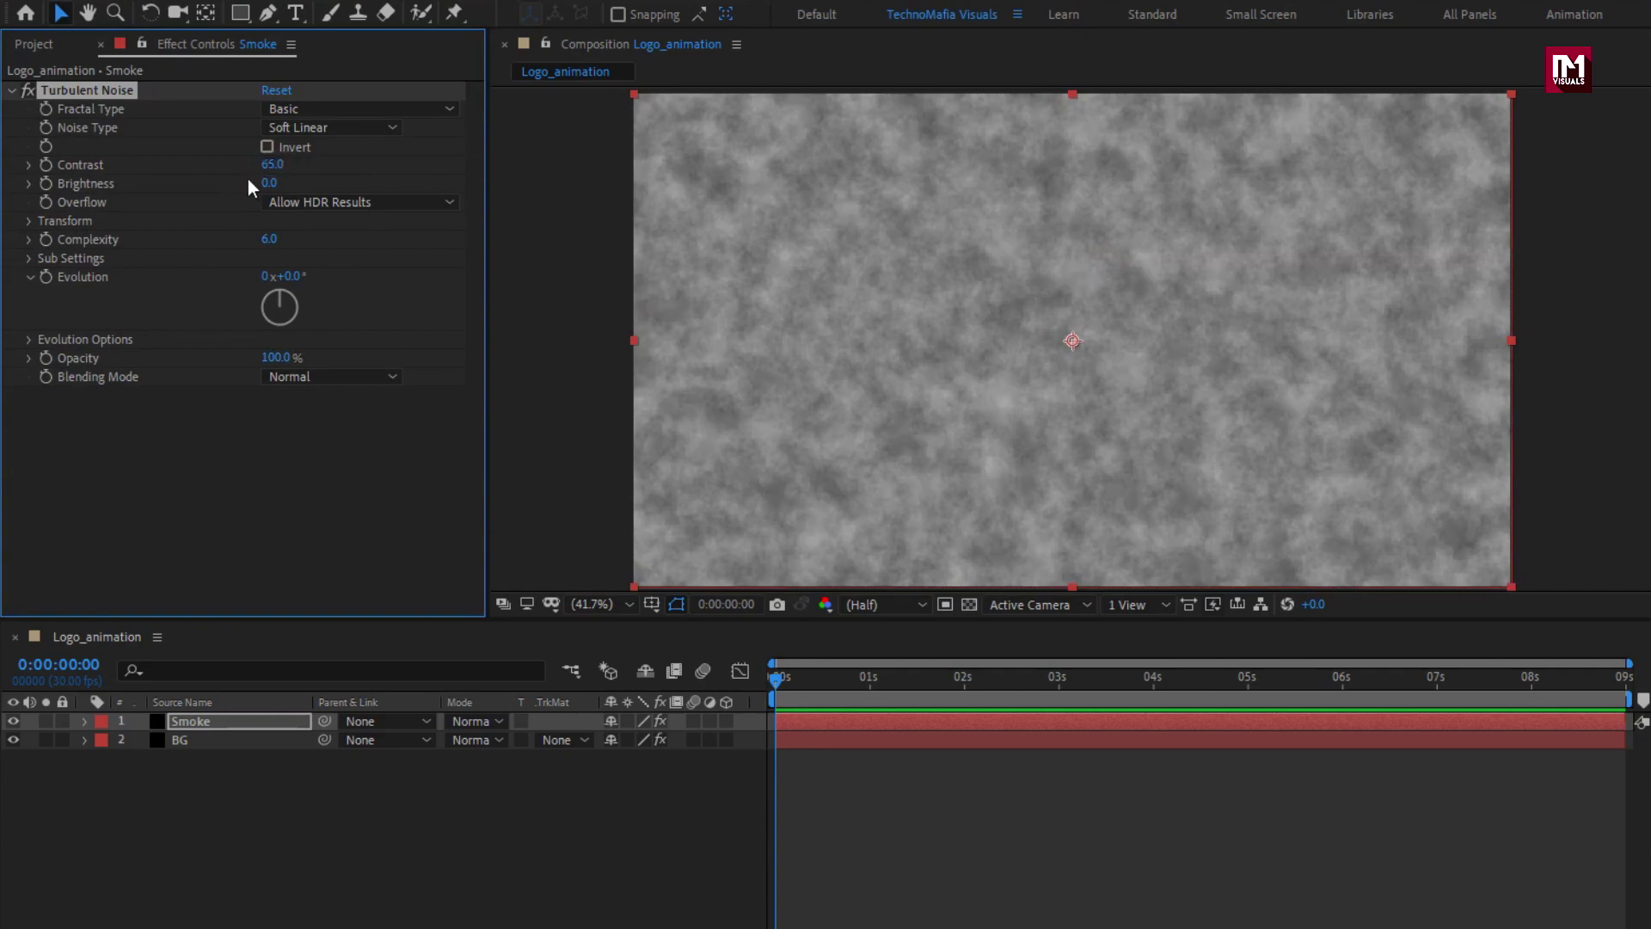
left_click(259, 184)
type("-45")
left_click(775, 682)
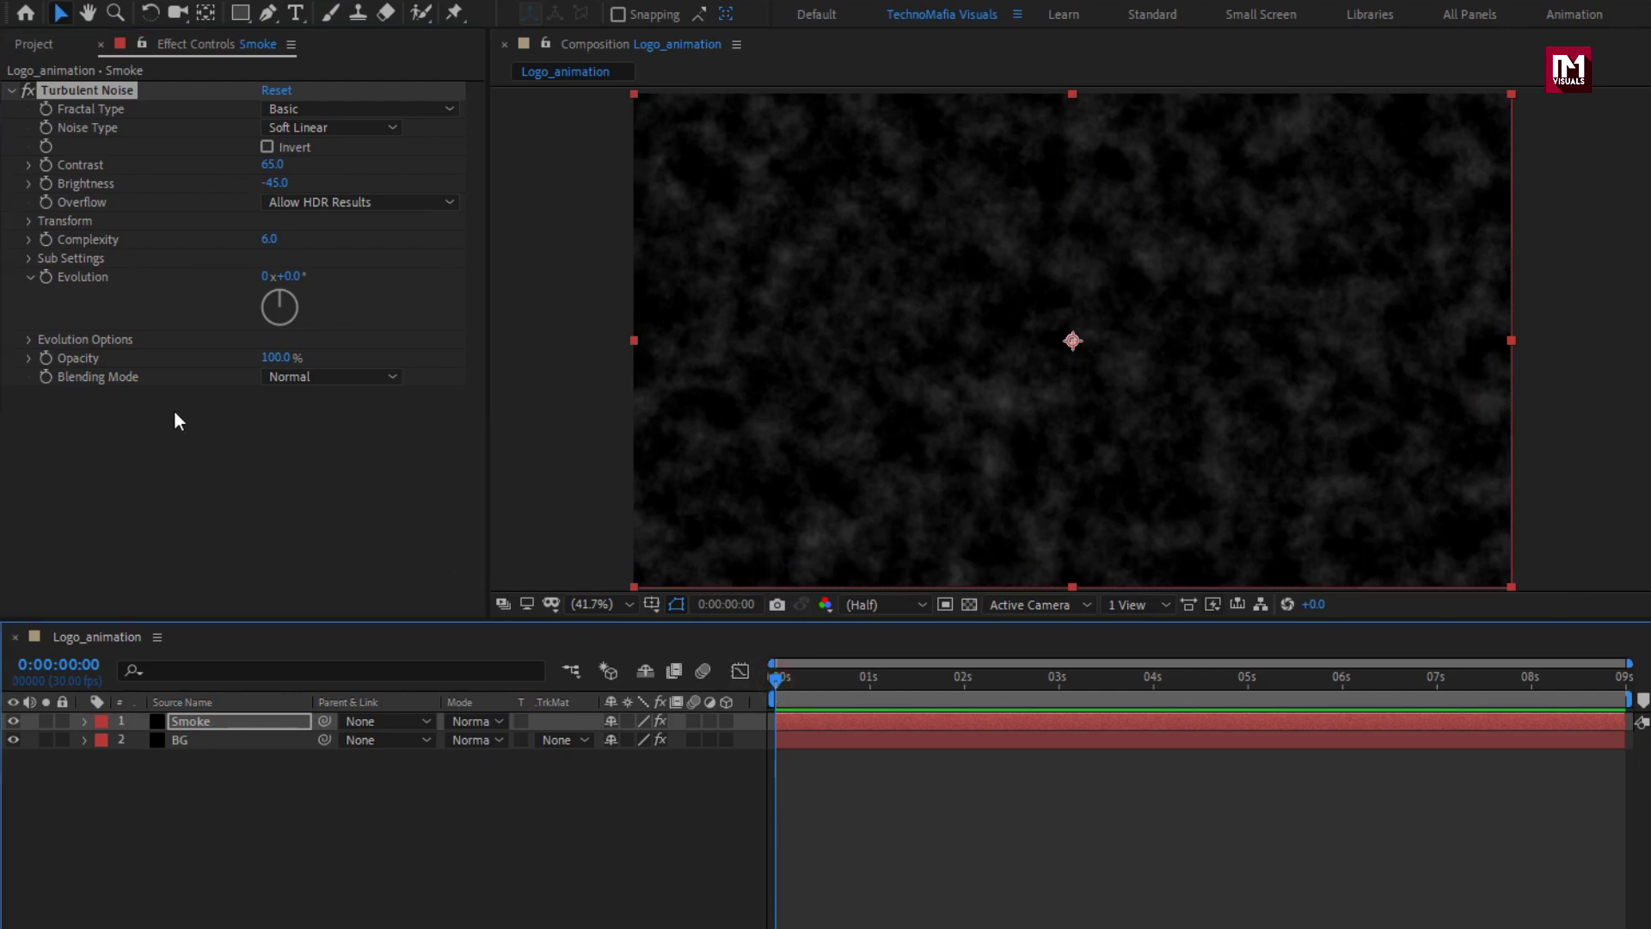
Animate the Turbulent Noise evolution from 0 at the composition's start to 1x+270° at 0:00:08:29, then preview the smoke motion.
left_click(46, 277)
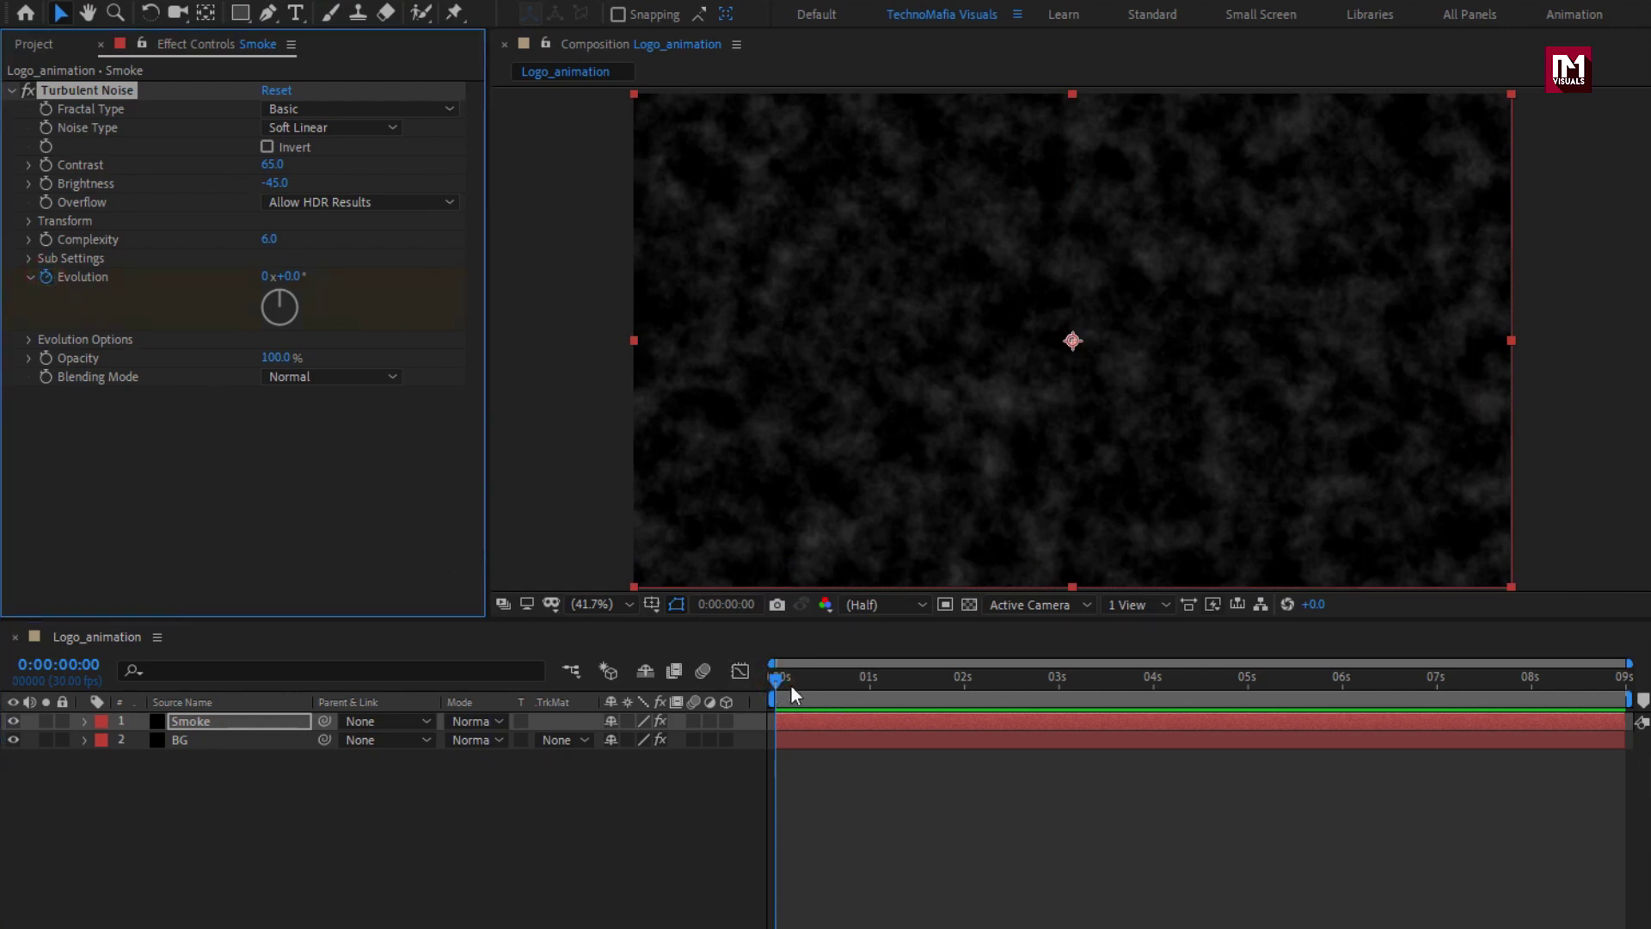
left_click_drag(791, 694, 1630, 692)
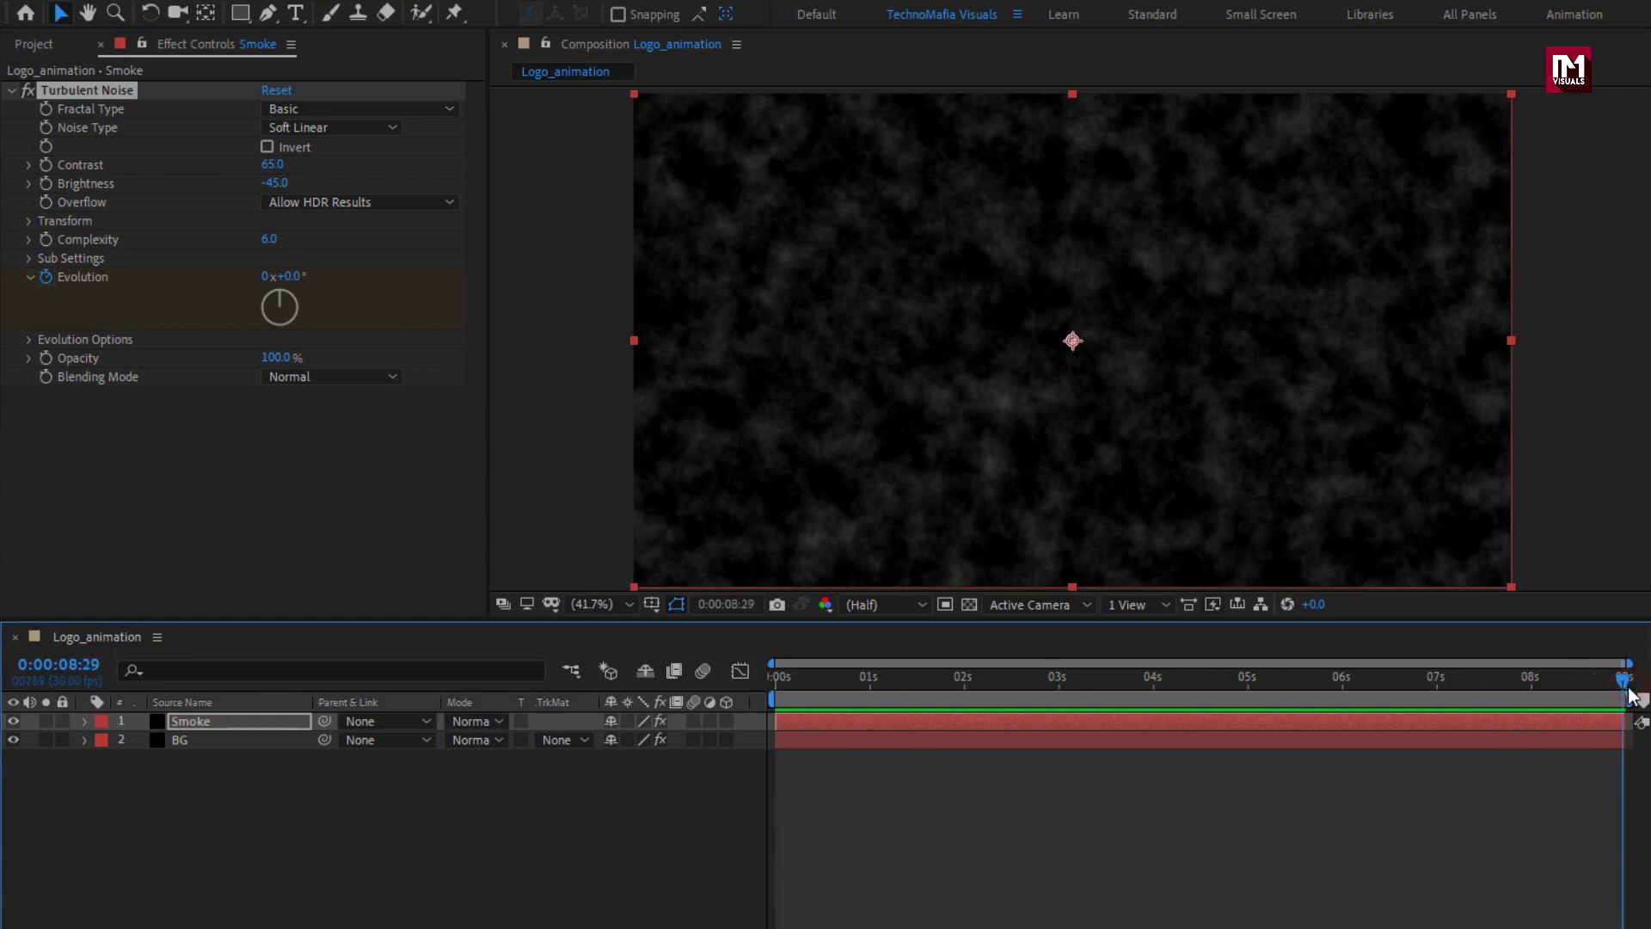
left_click(266, 277)
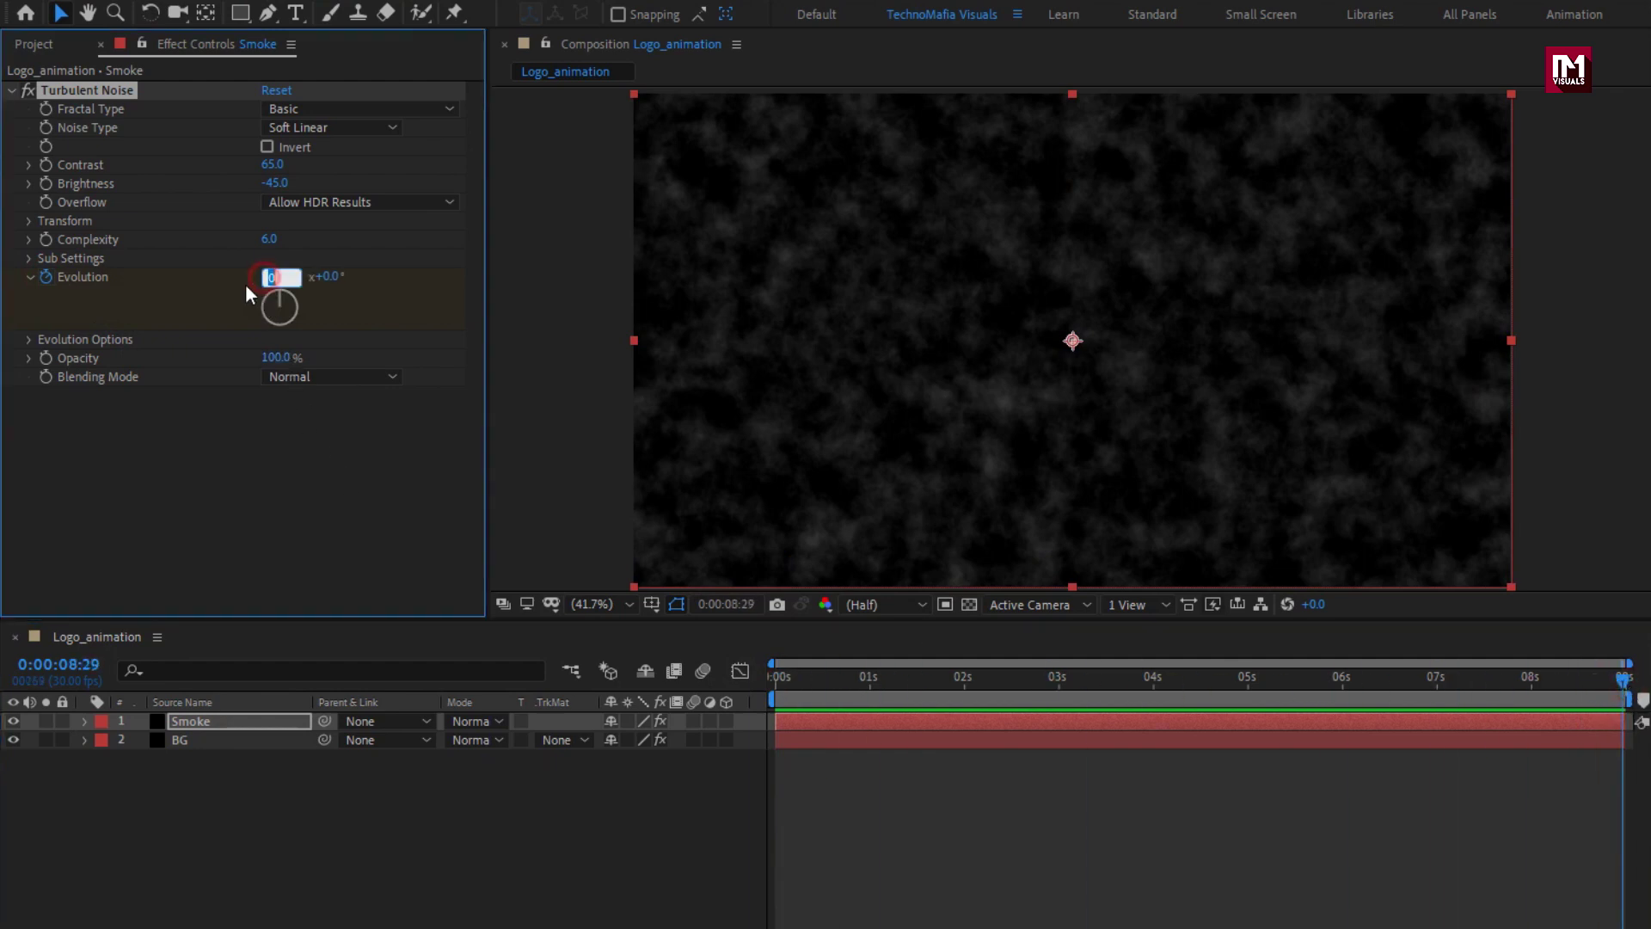
type("1")
key("Return")
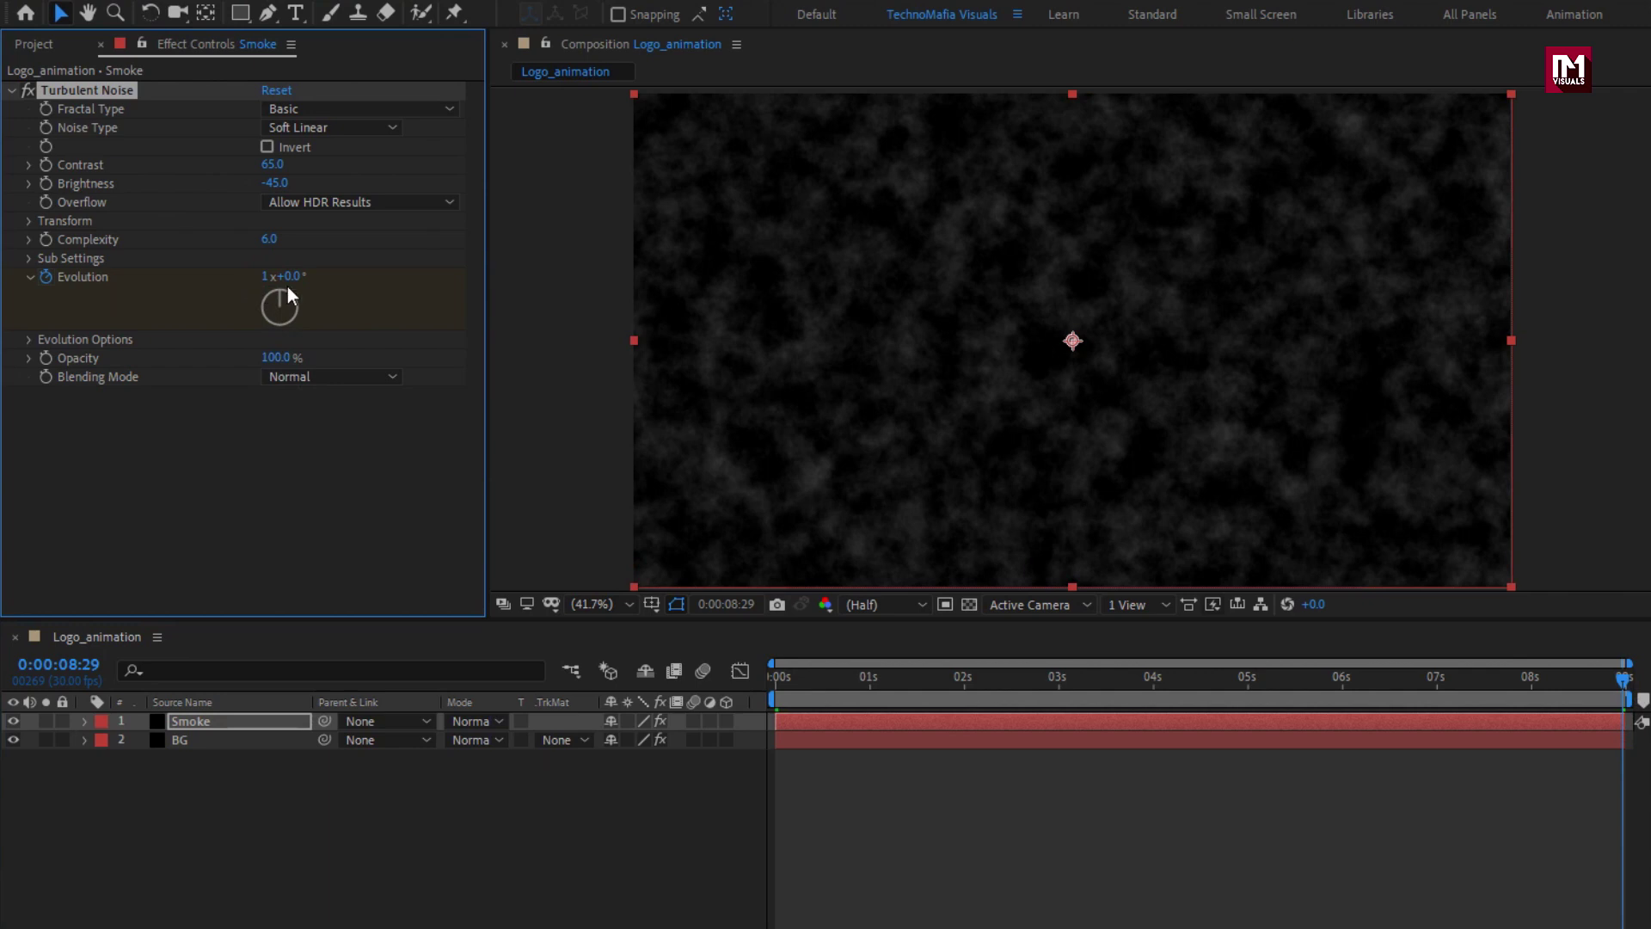
left_click(288, 279)
key("Return")
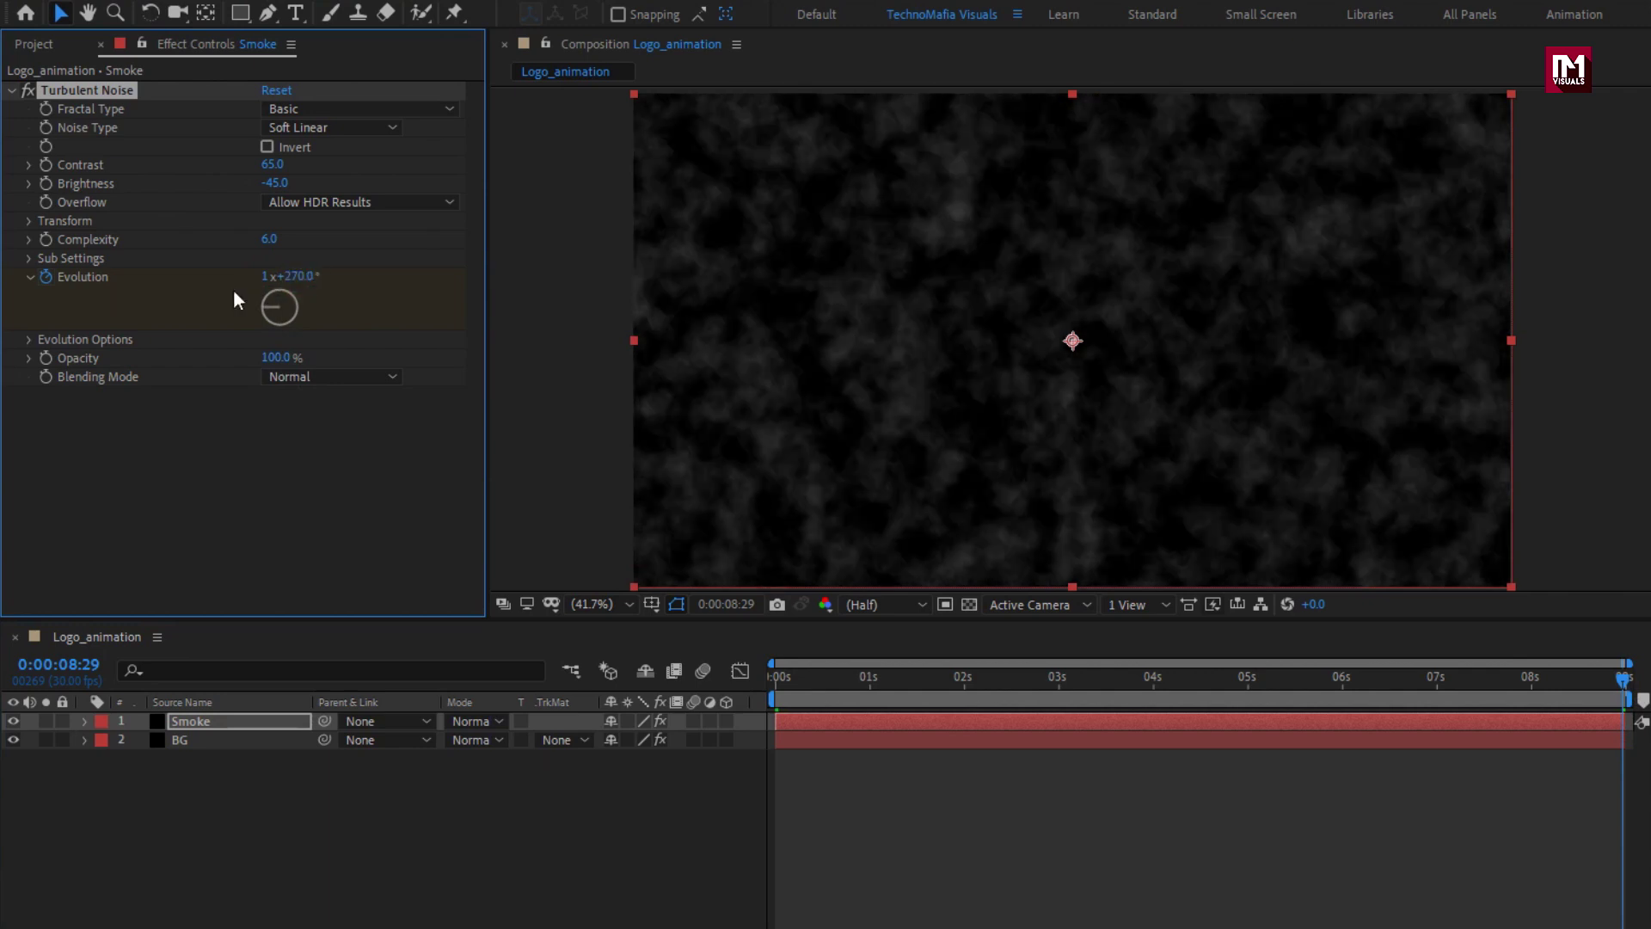
left_click_drag(778, 685, 1382, 688)
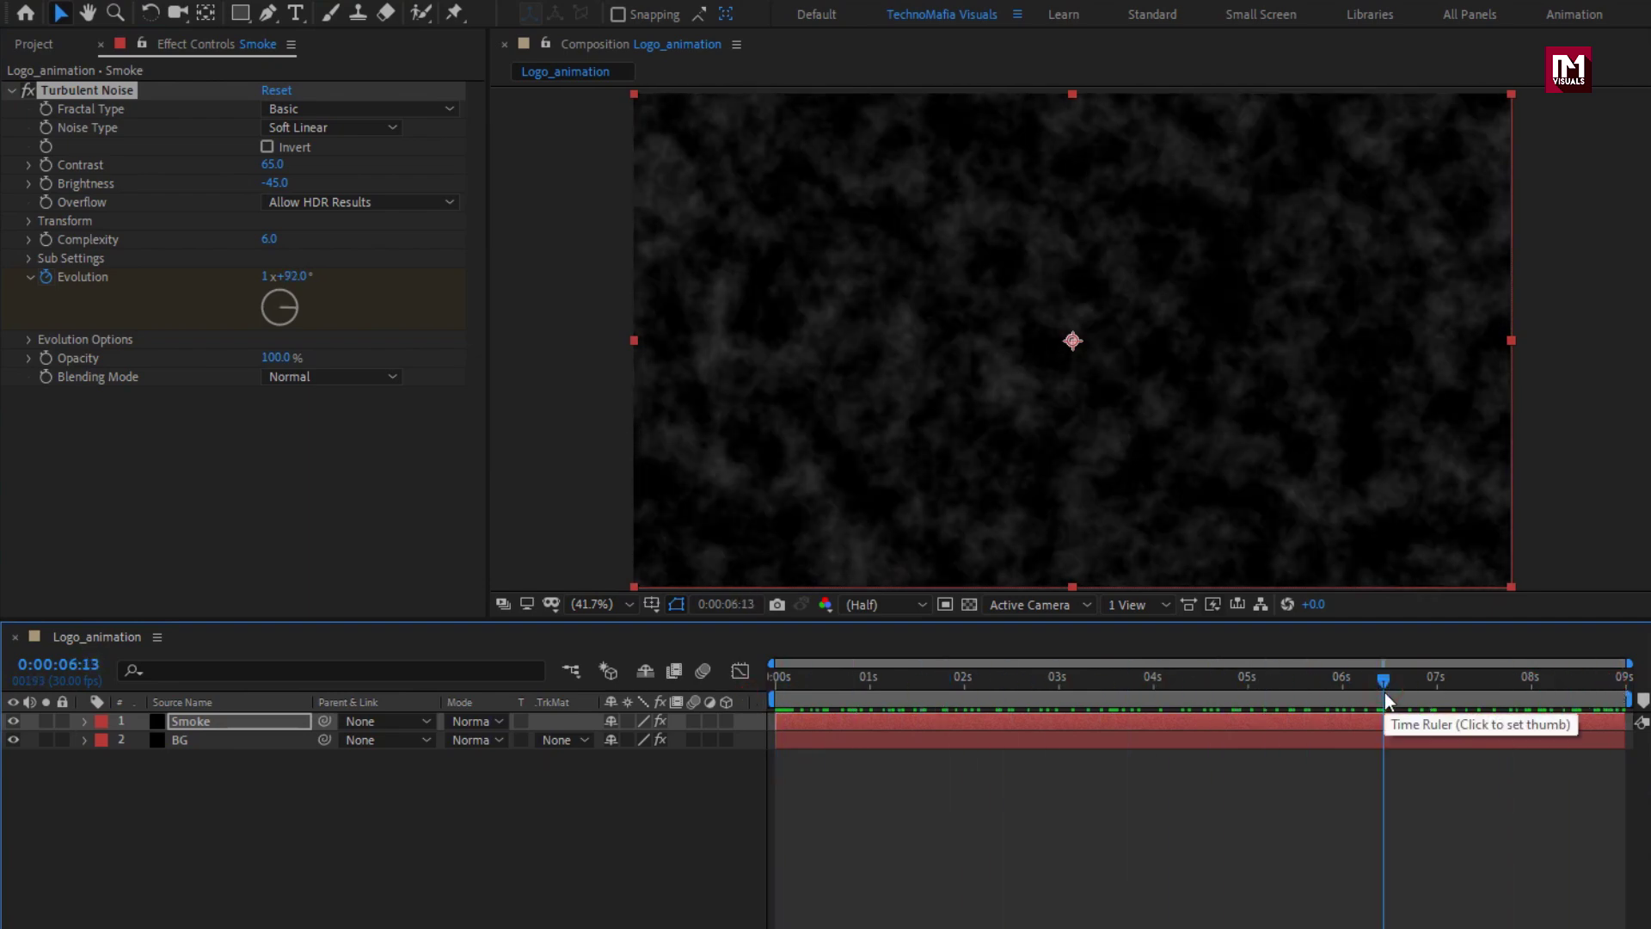
Set both the Turbulent Noise blending mode and the Smoke layer's blend mode to Add.
left_click(296, 379)
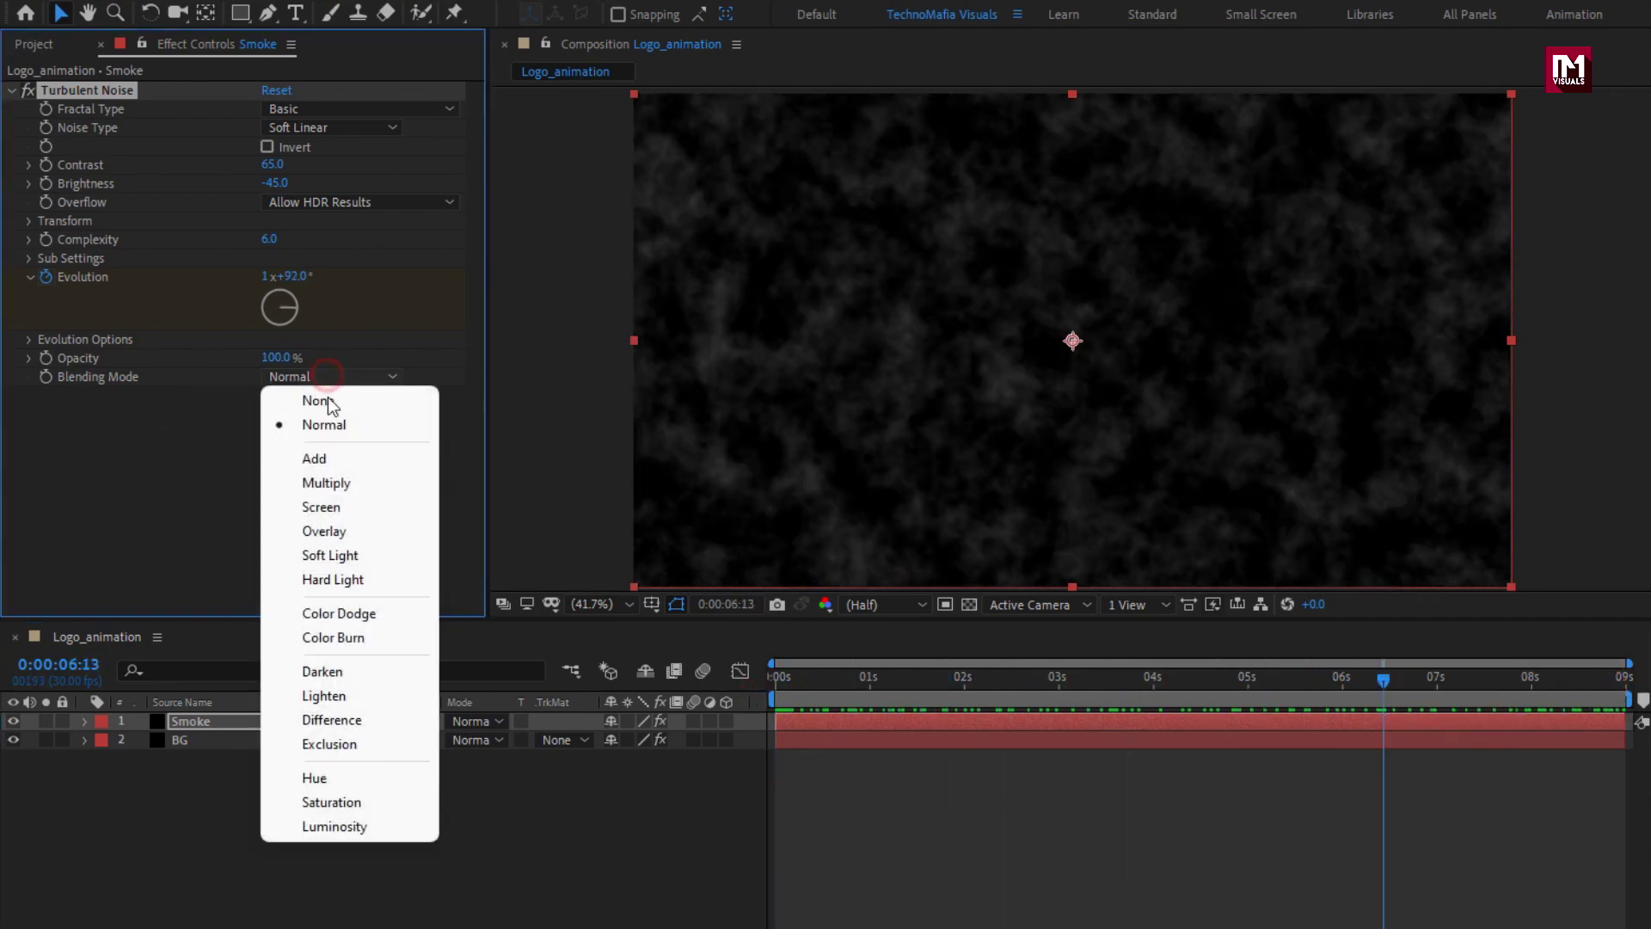
left_click(339, 458)
left_click(275, 721)
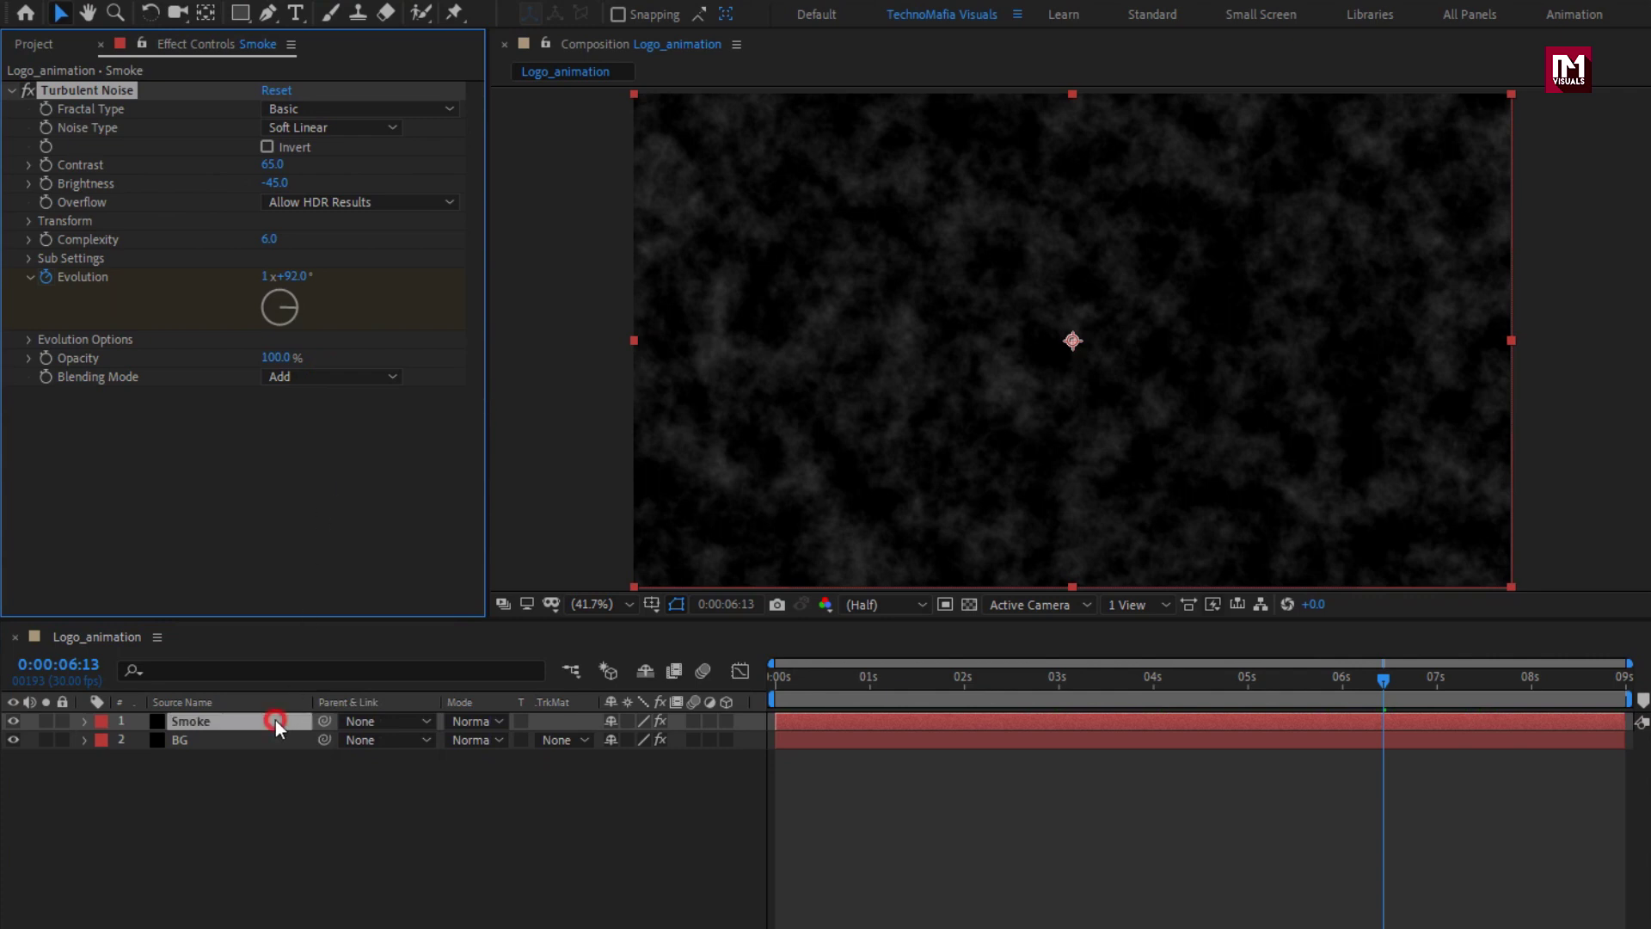
left_click(495, 721)
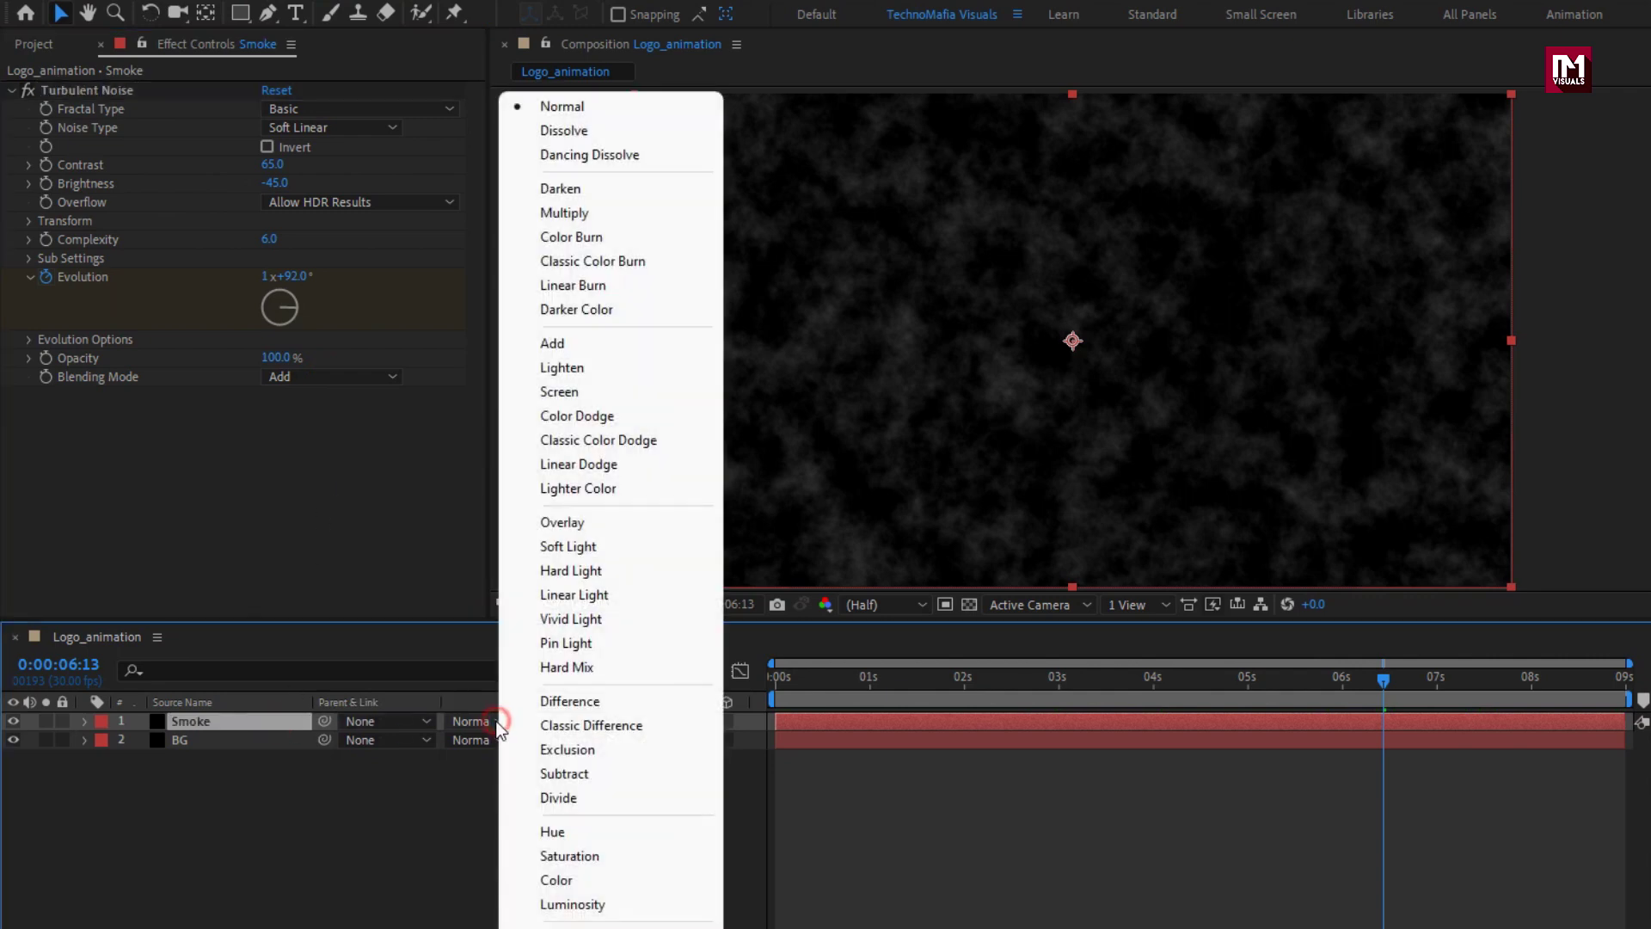
key("t")
left_click(555, 344)
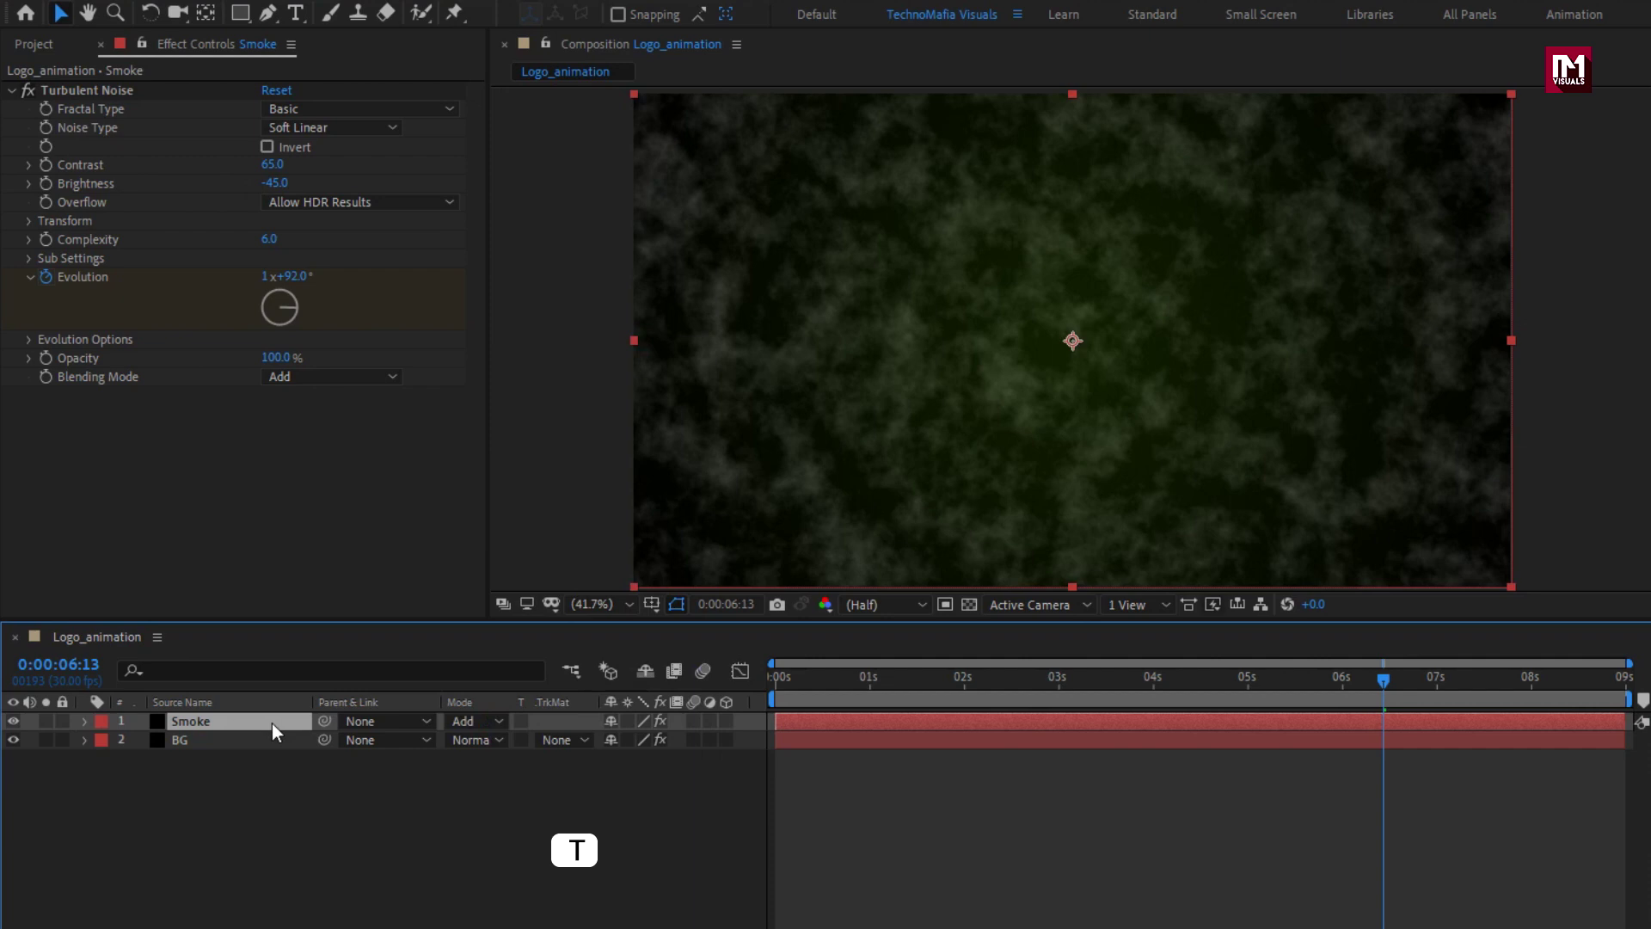
Lower the Smoke layer's opacity to 25% and preview the smoke over the background.
key("t")
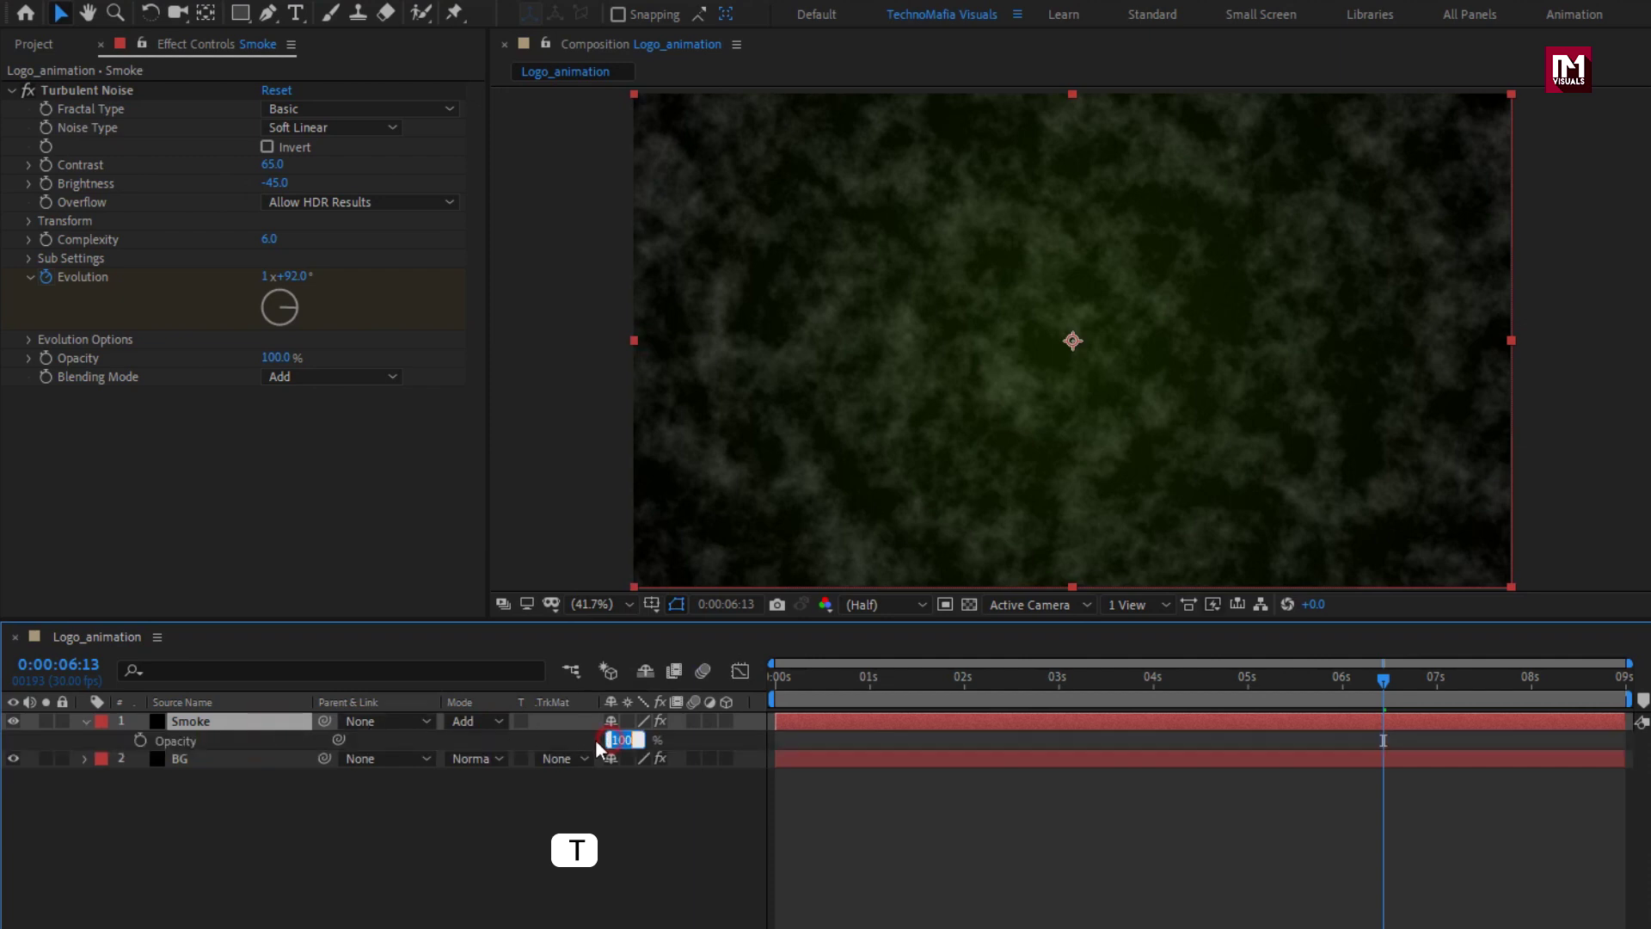
type("25")
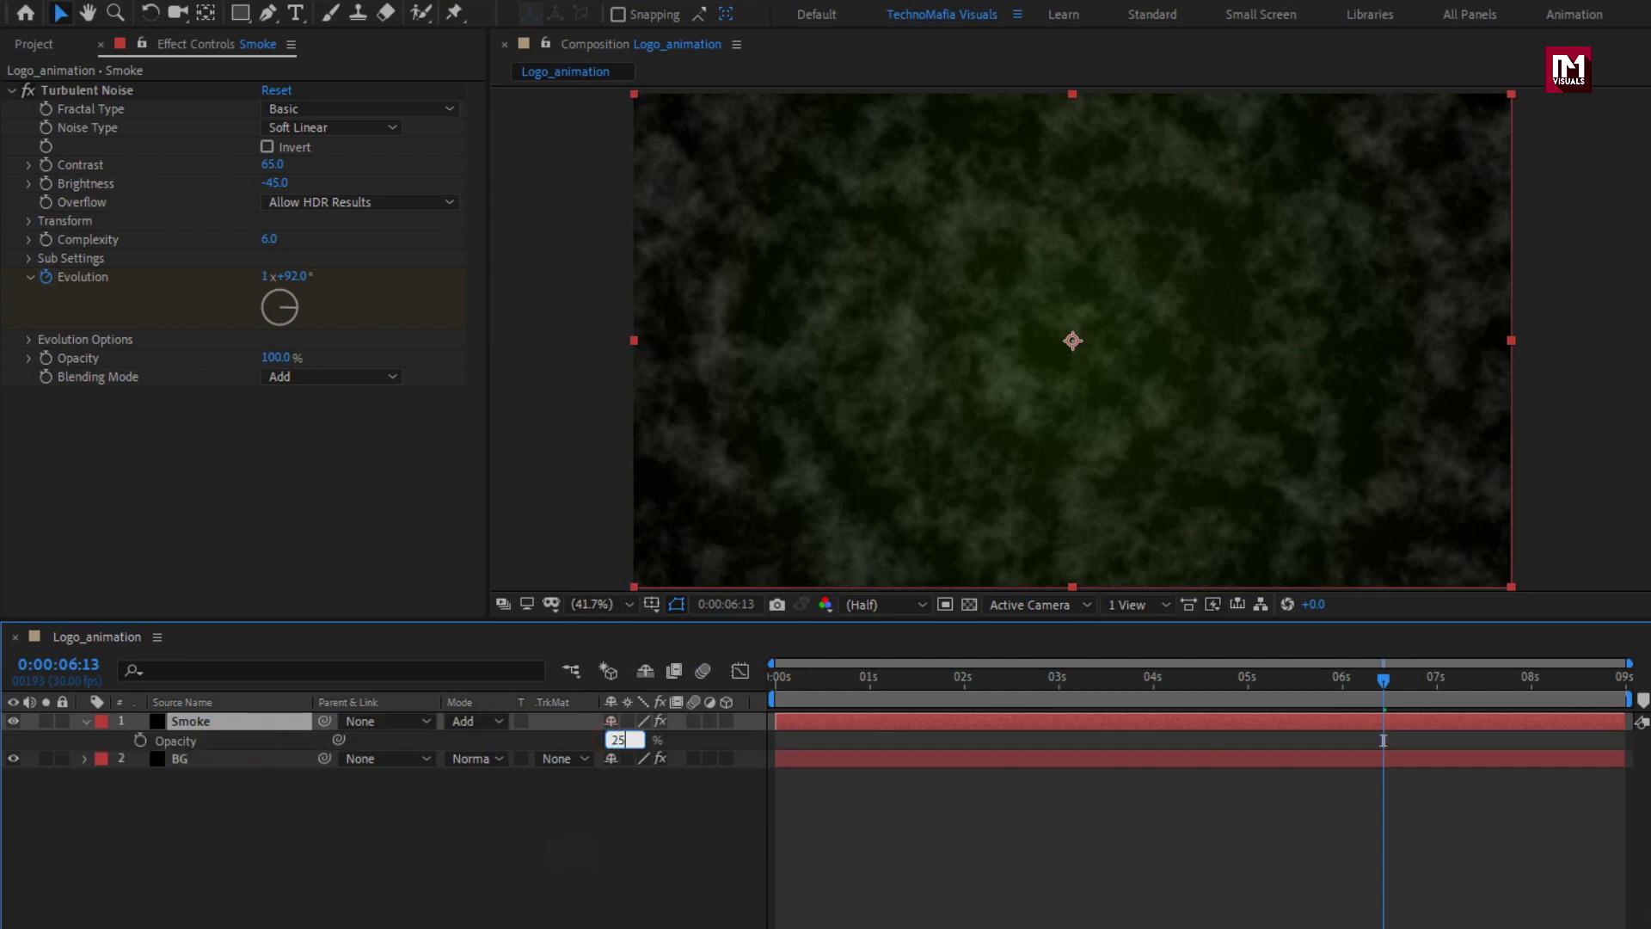
key("Return")
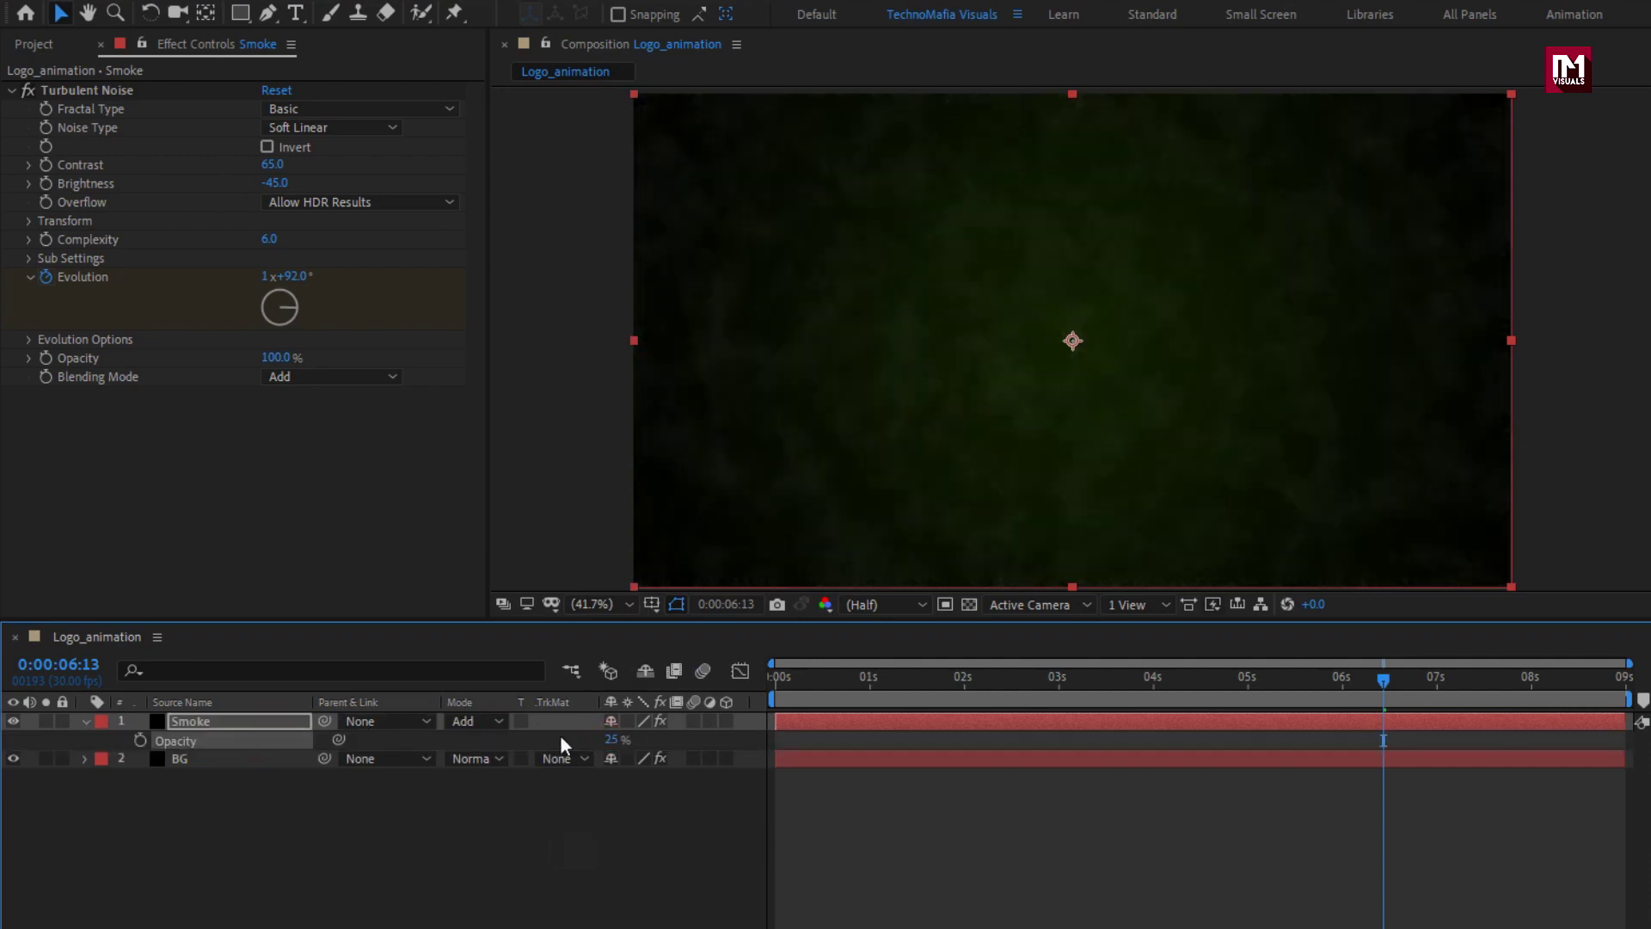
left_click(85, 721)
left_click_drag(778, 681, 1105, 686)
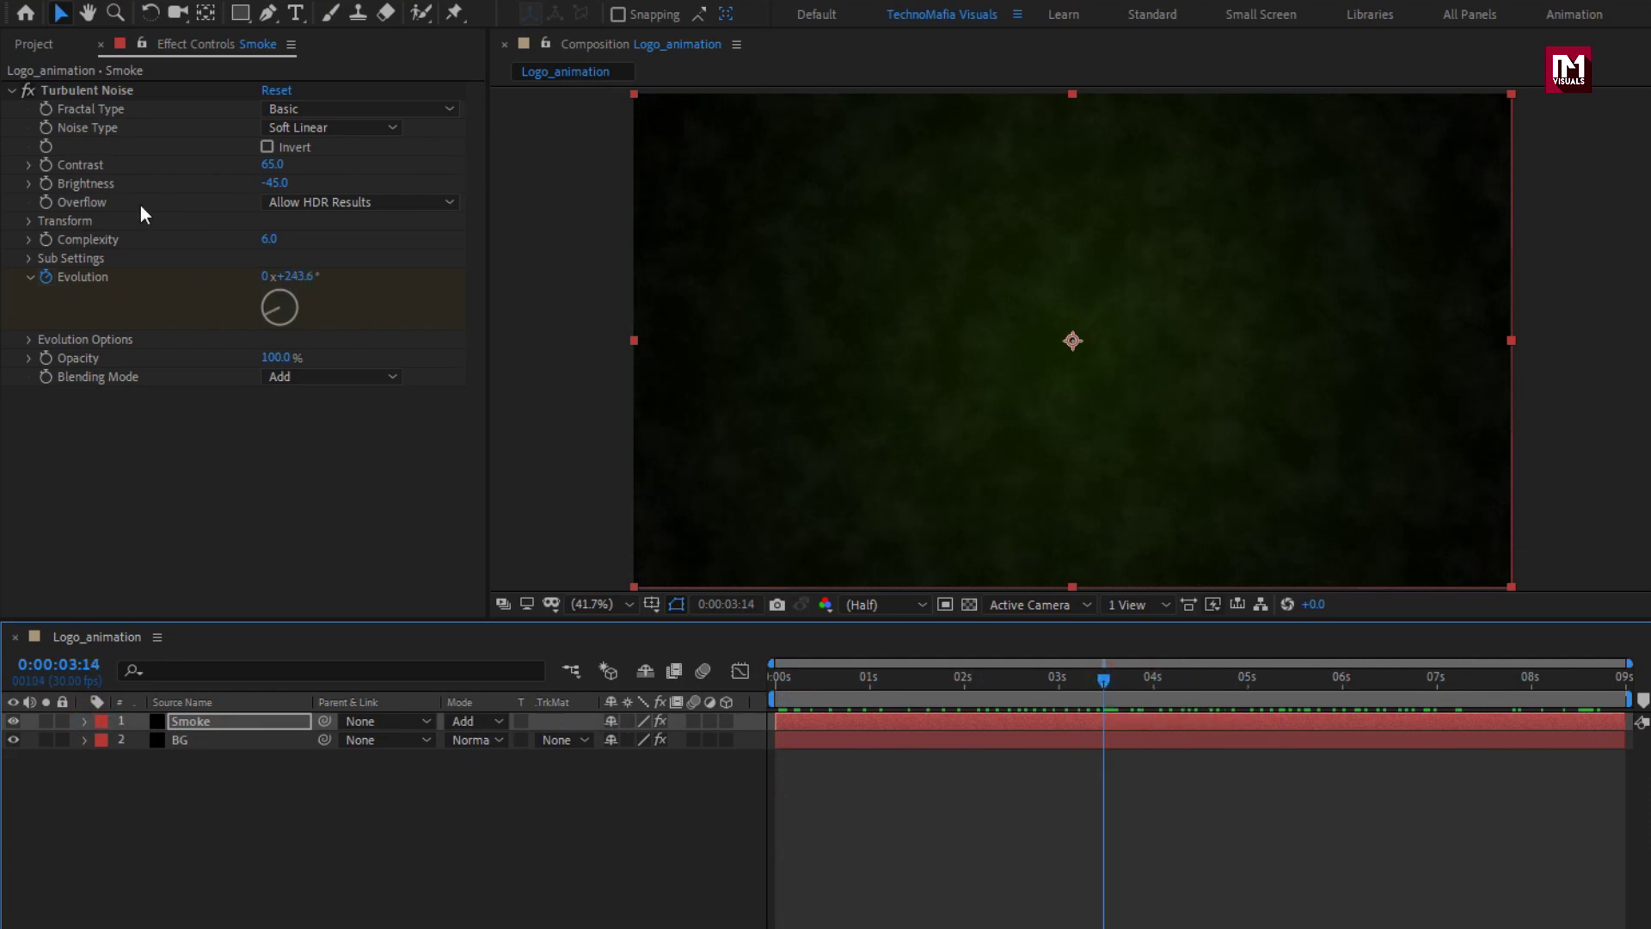
Place Reflection footage.jpg in the middle of the composition above Smoke and scale it to 50%.
left_click(34, 44)
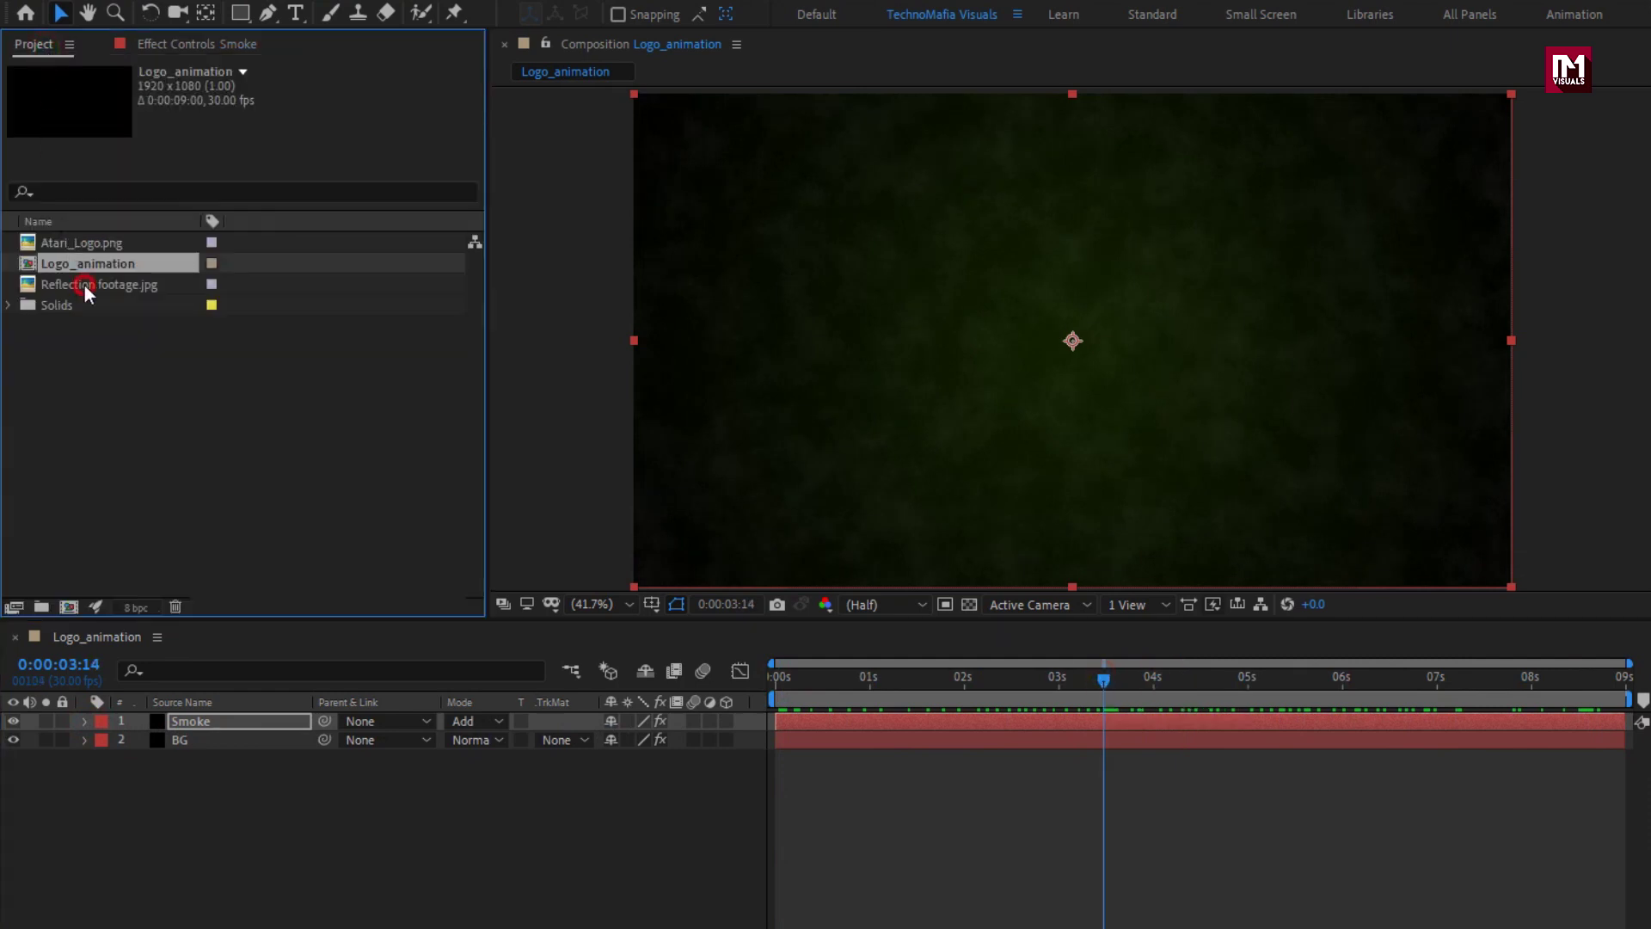
left_click_drag(84, 286, 1077, 346)
key("s")
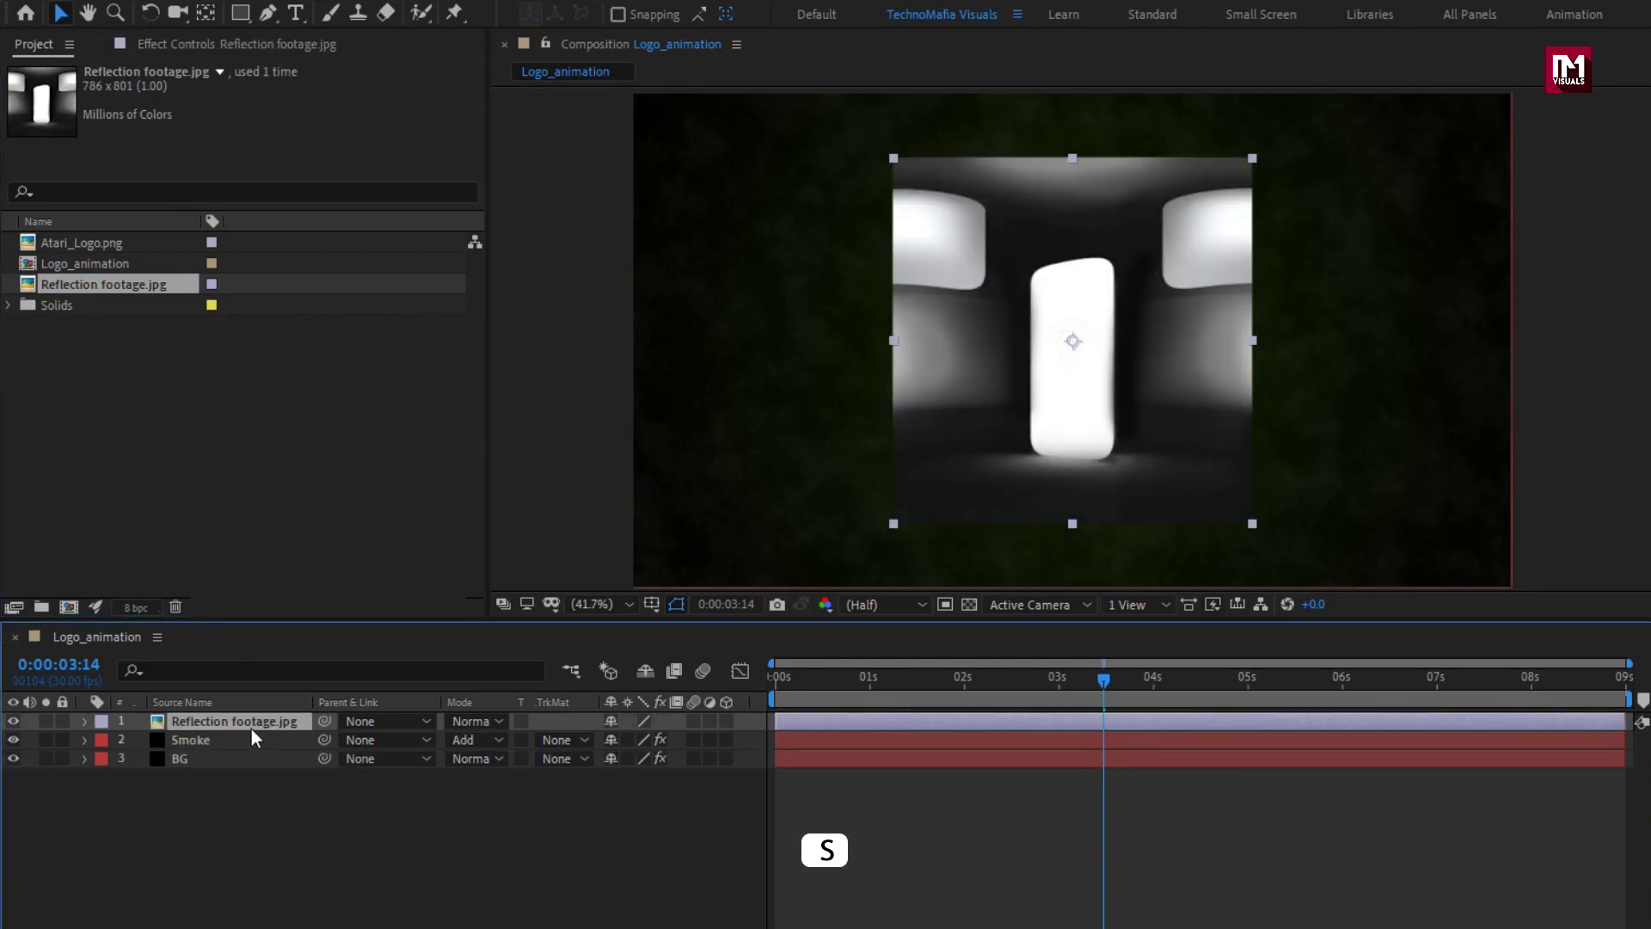
key("s")
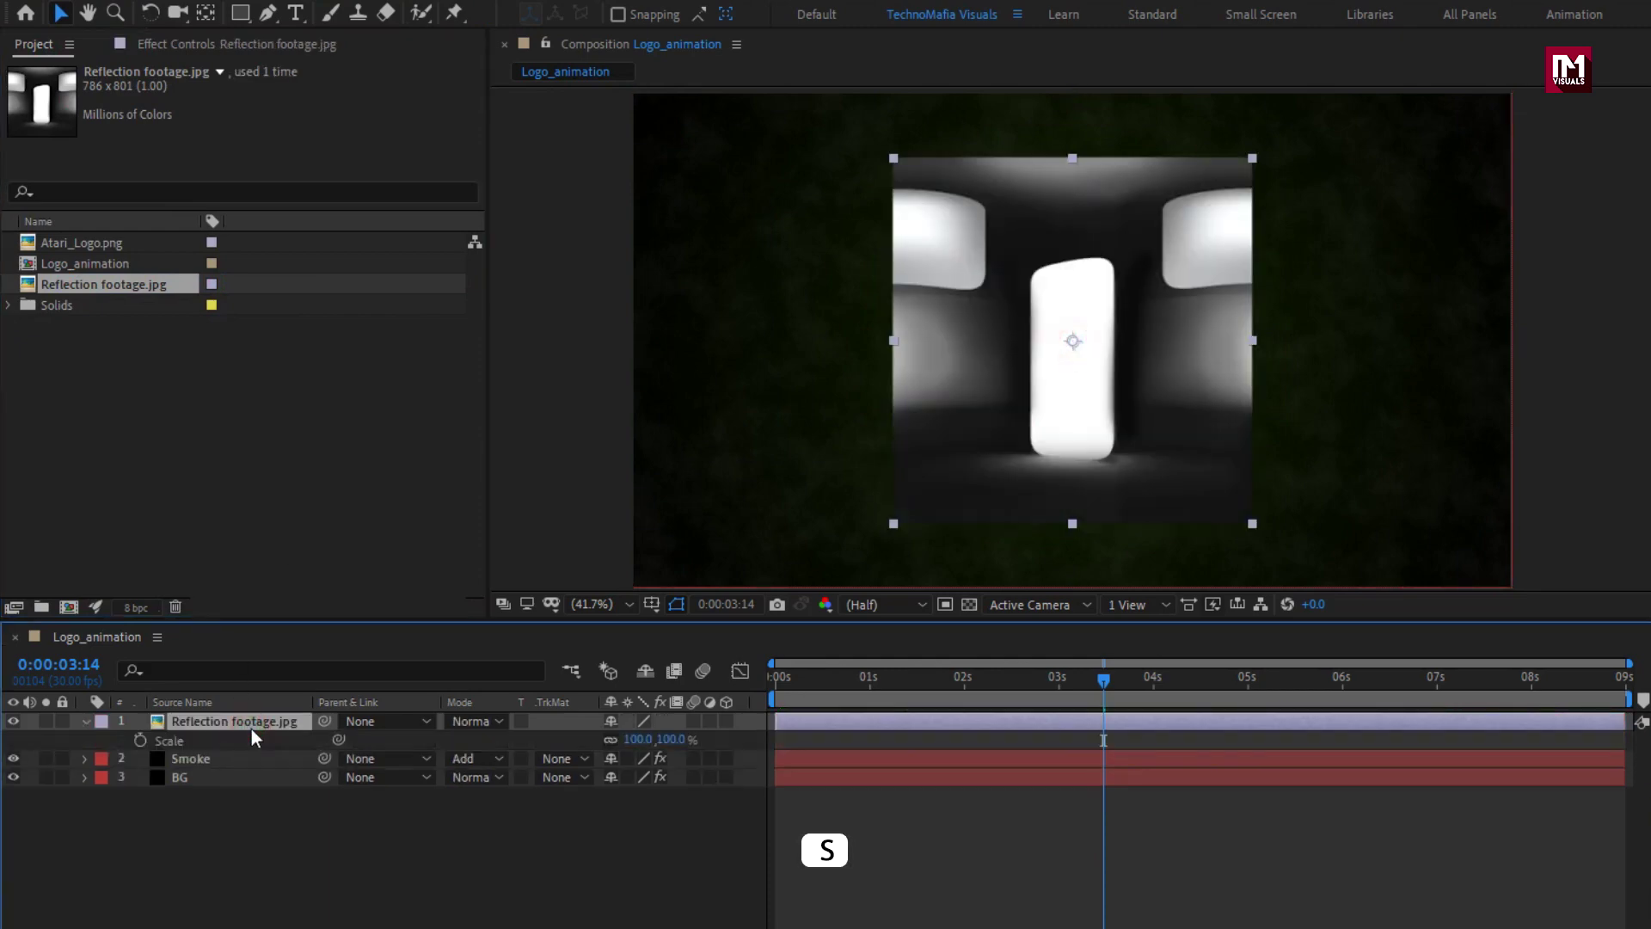
left_click(673, 740)
key("Return")
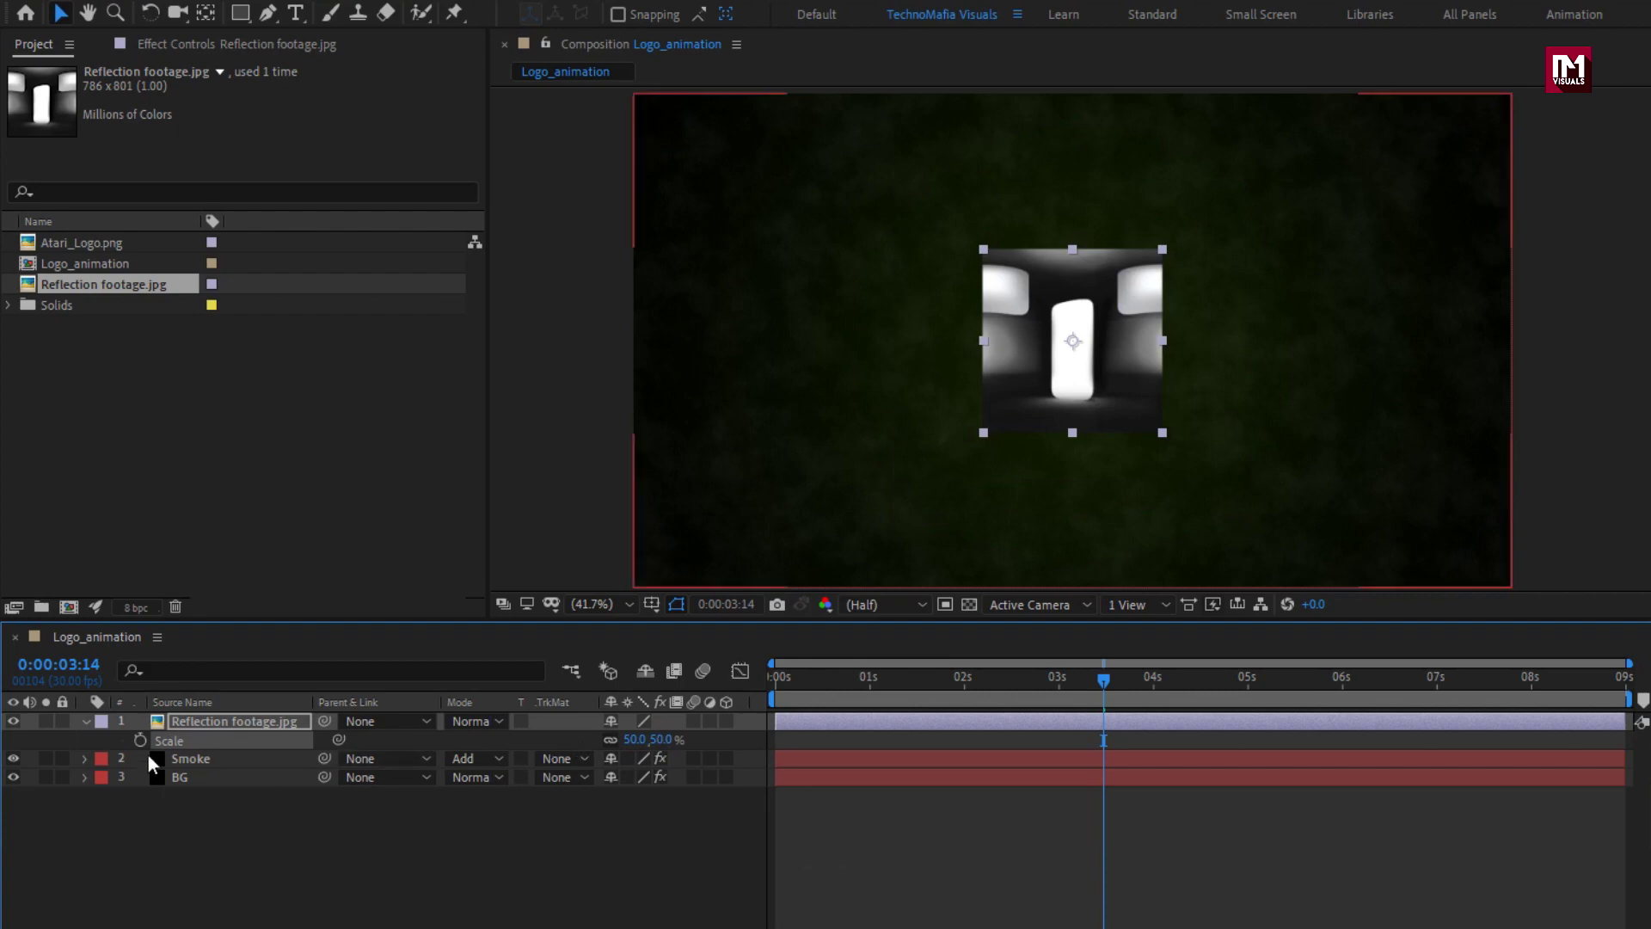
left_click(84, 721)
Find the Motion Tile effect and apply it to the Reflection footage layer.
left_click(218, 725)
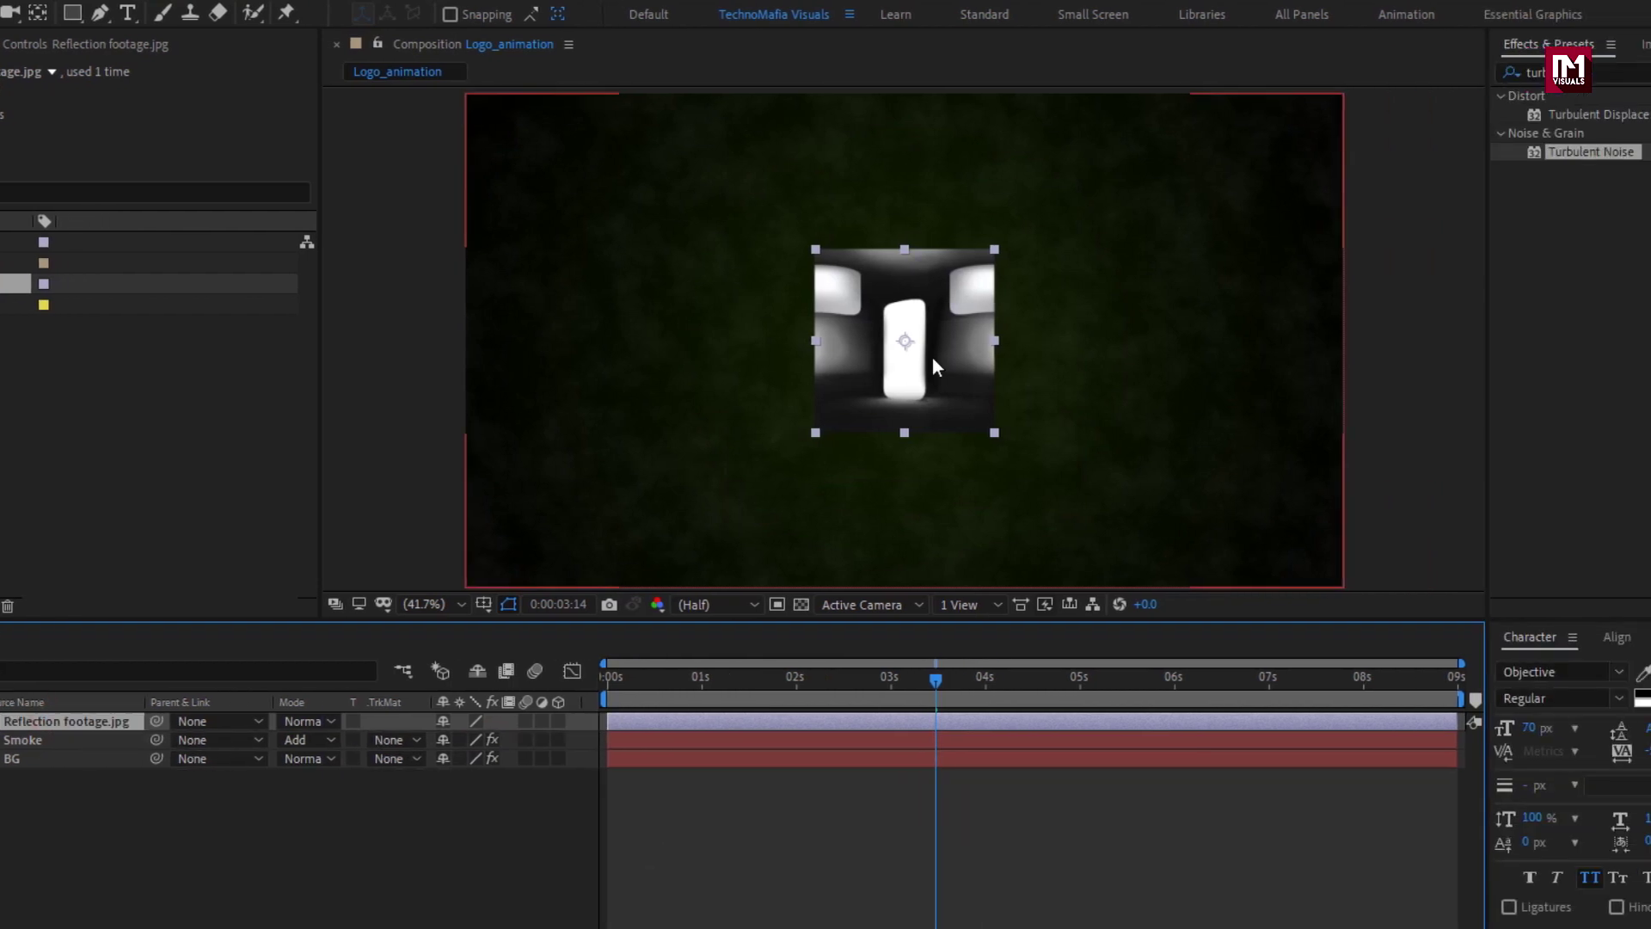
left_click(1411, 74)
left_click(1361, 74)
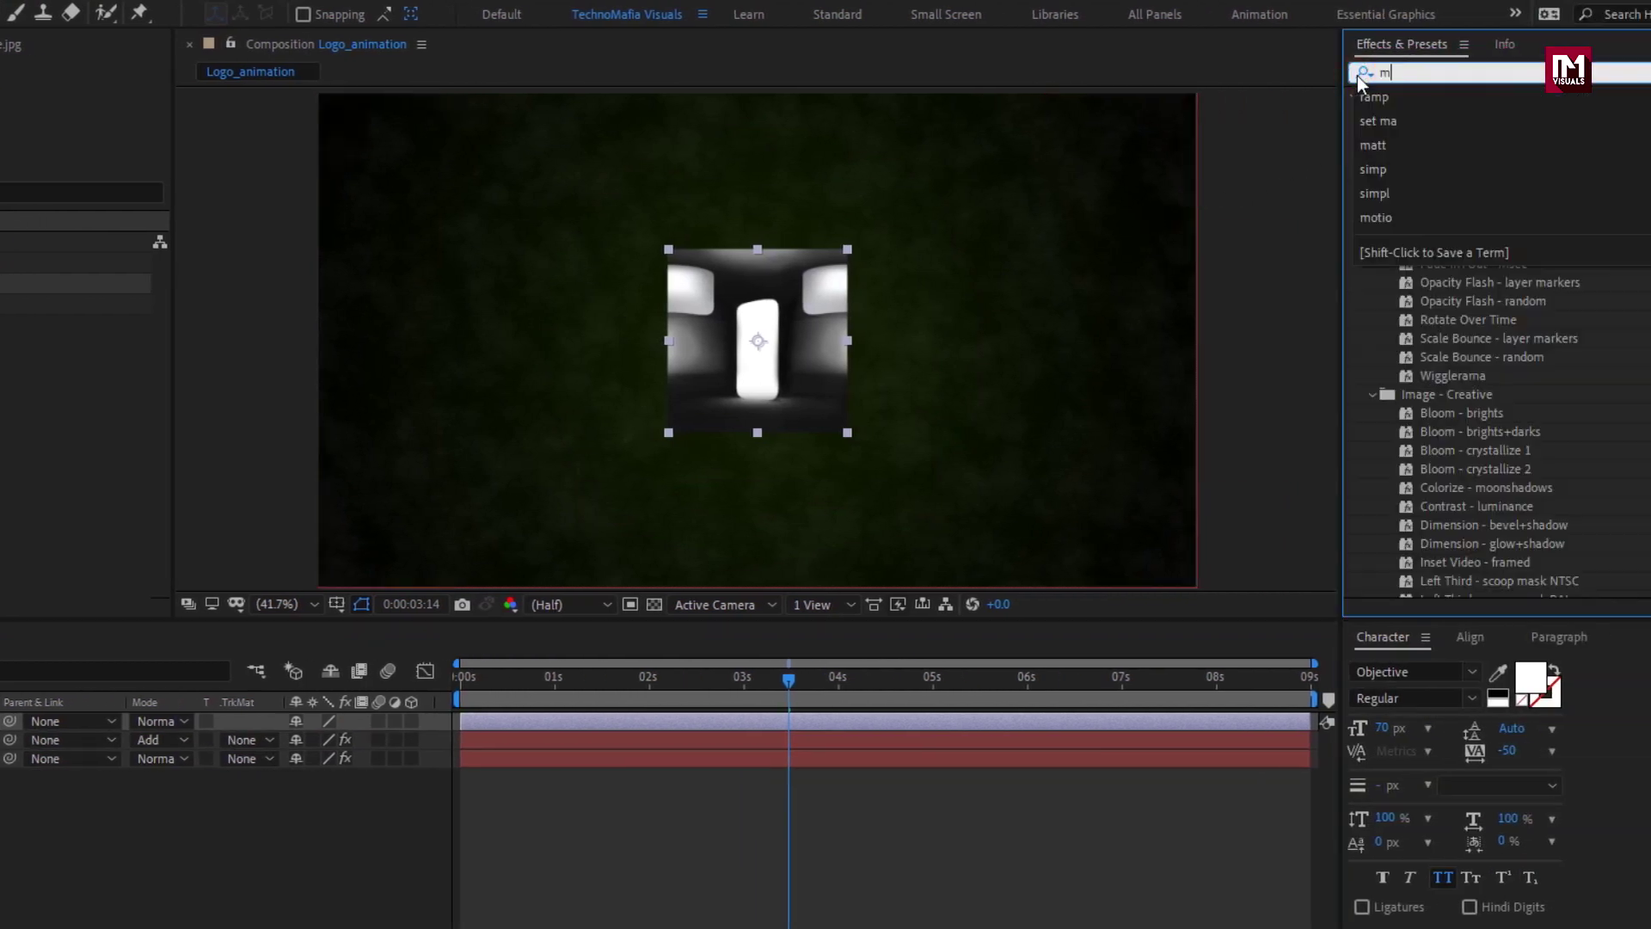
left_click(1361, 82)
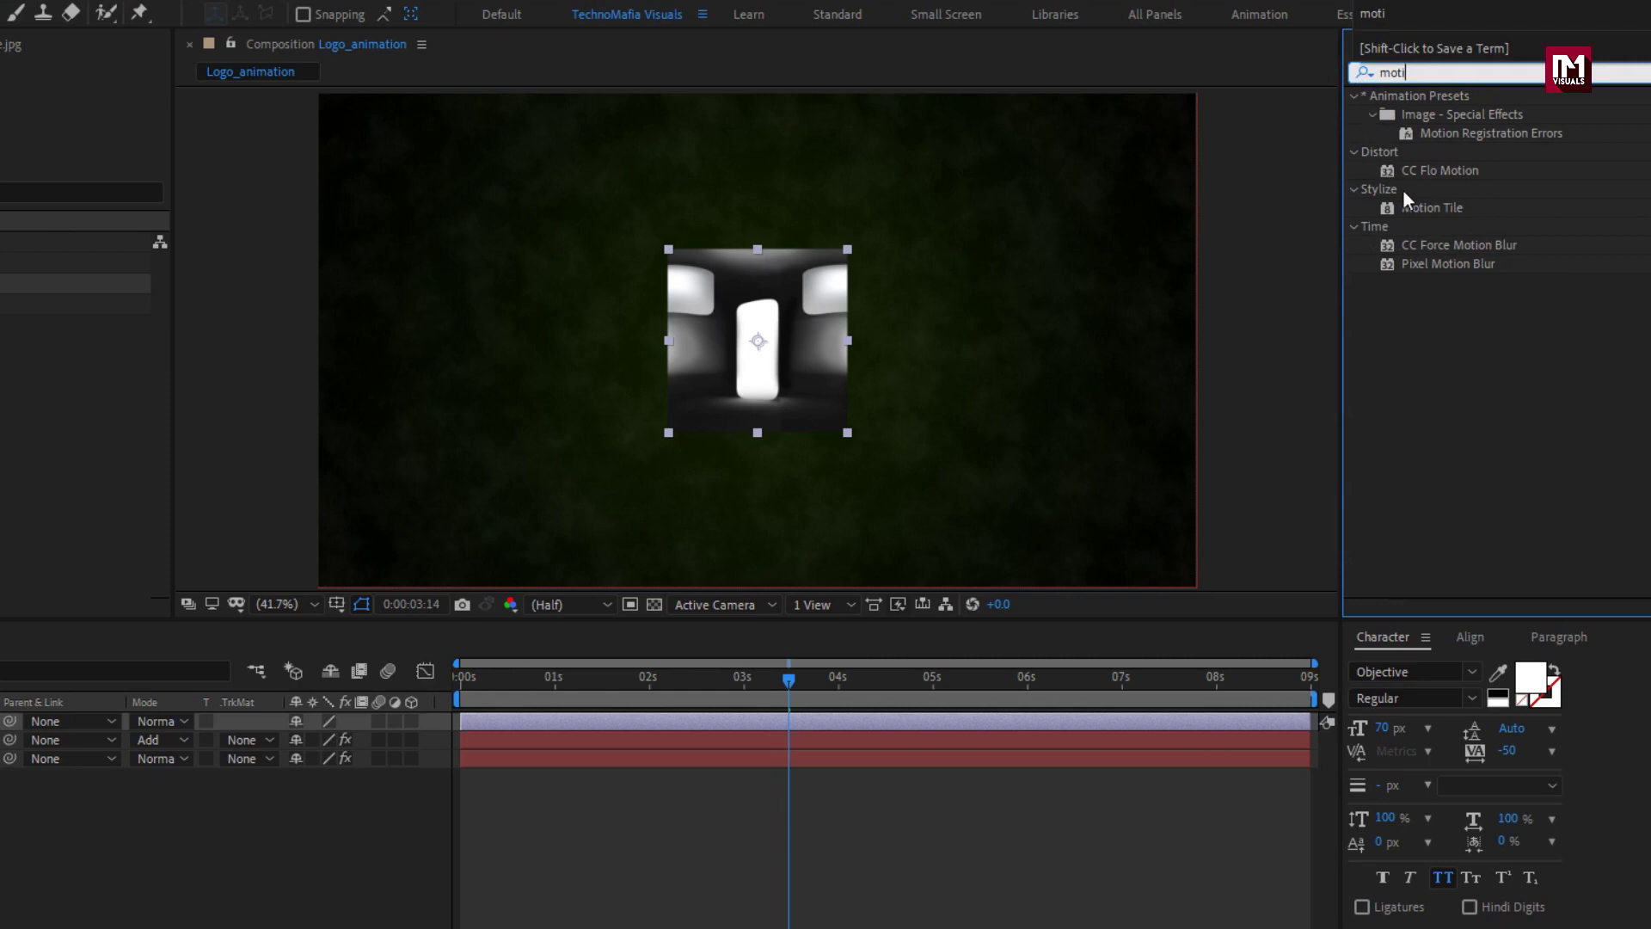
double_click(1427, 207)
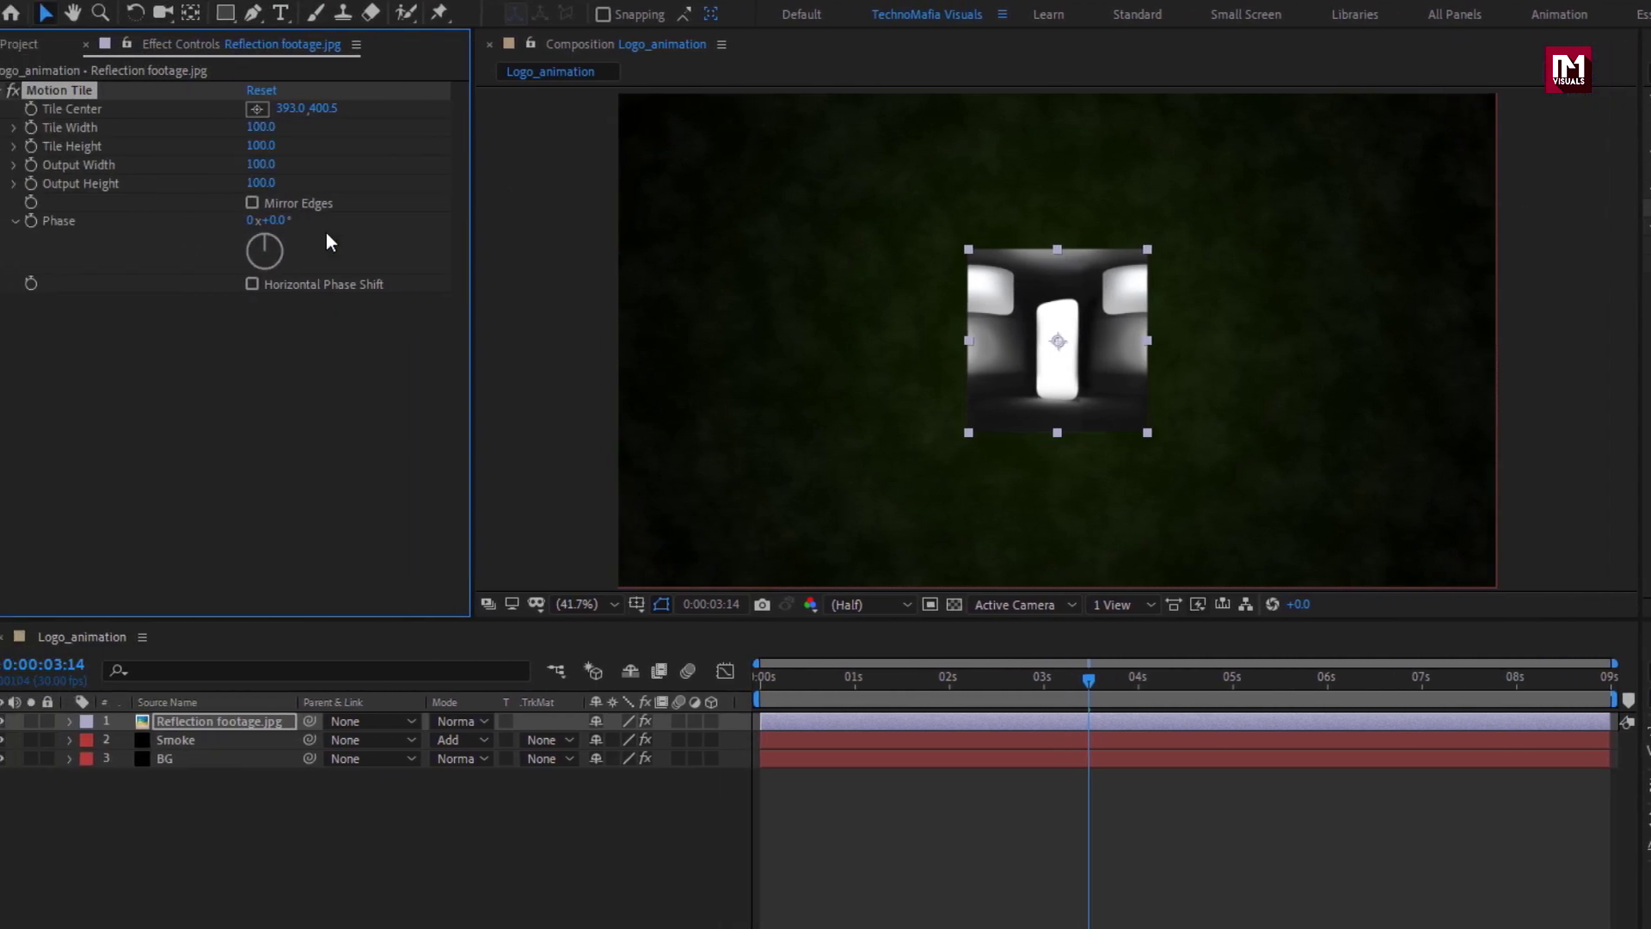
Set the Motion Tile output width to 500 and output height to 280 so the tiles fill the frame.
left_click(261, 164)
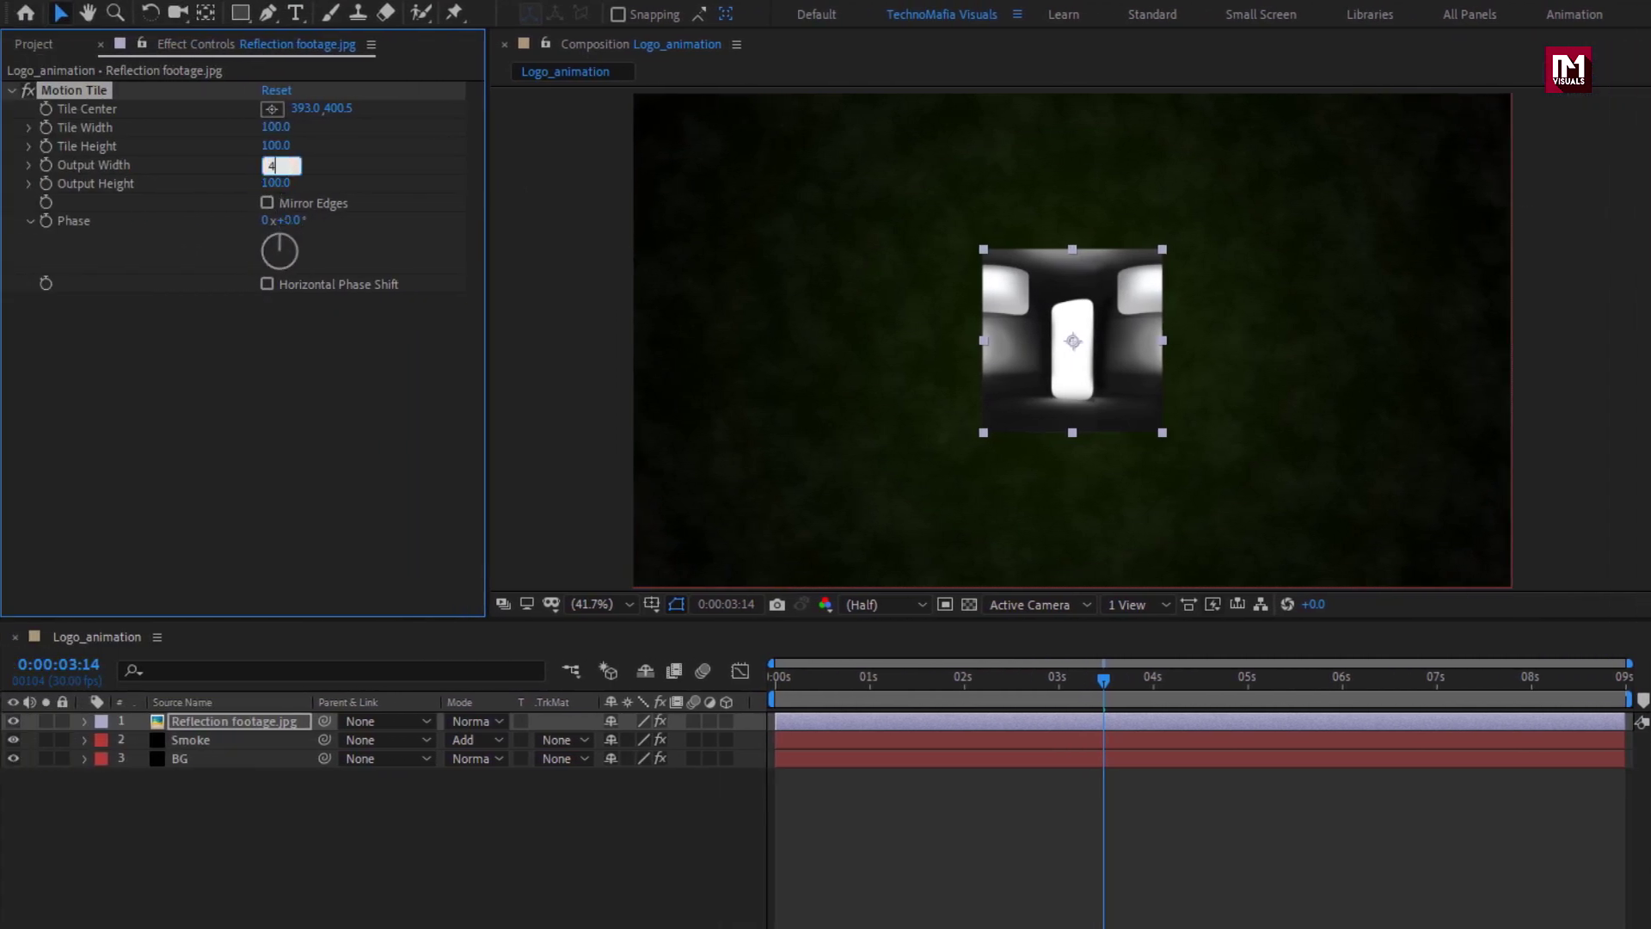
type("400")
key("Return")
left_click(265, 183)
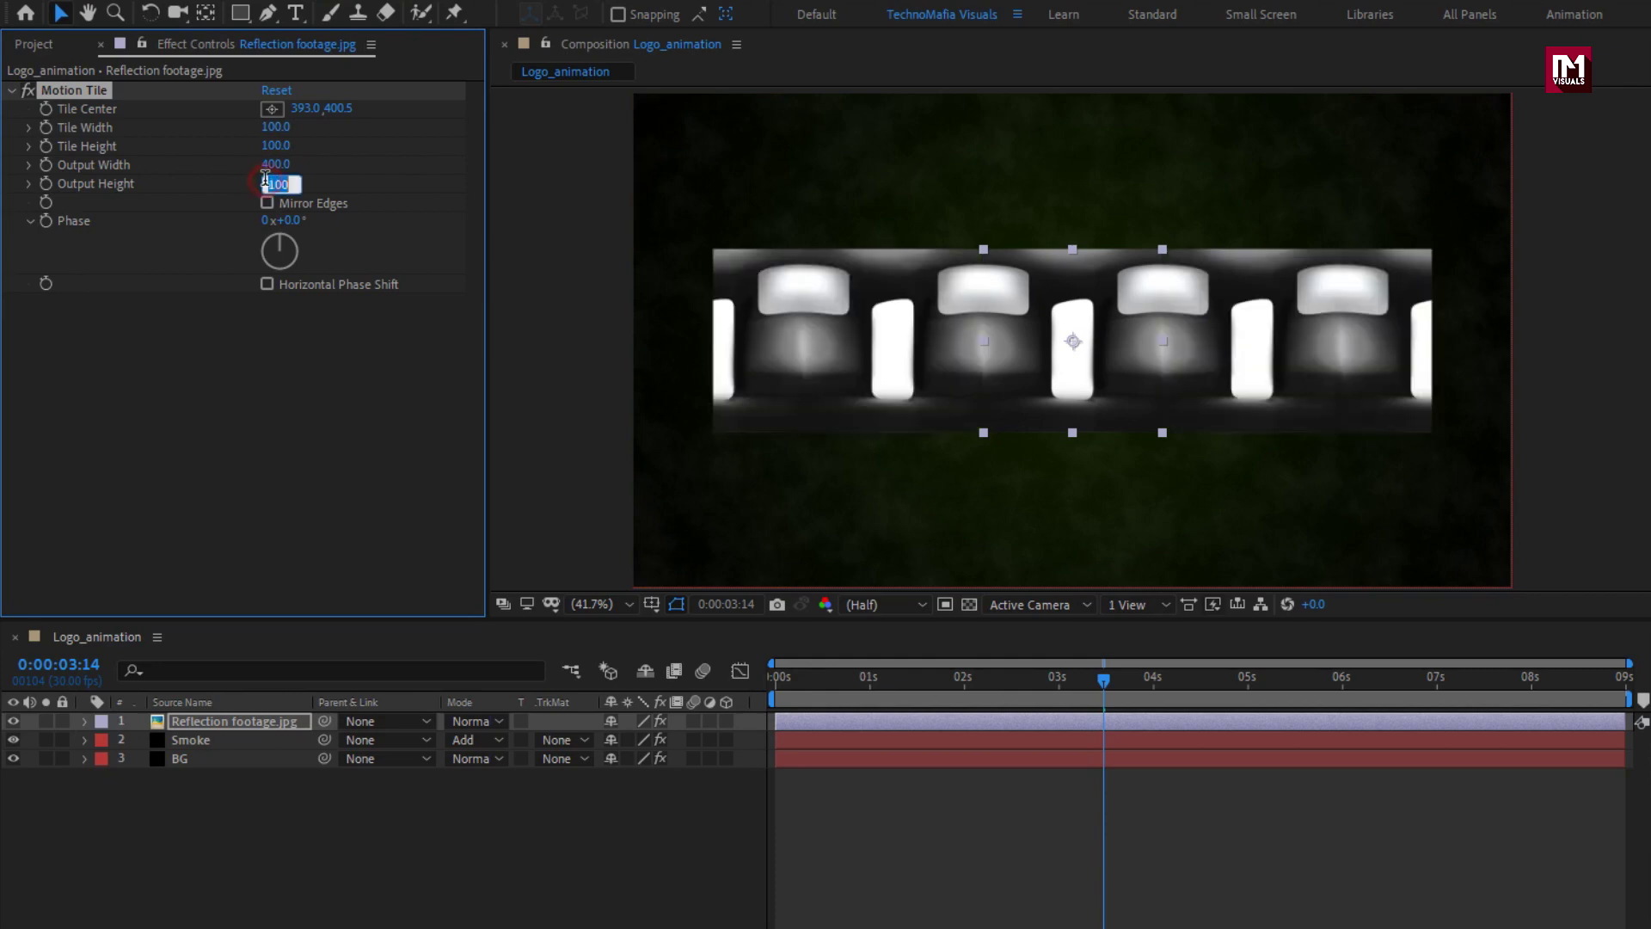
type("200")
key("Return")
left_click_drag(267, 163, 282, 182)
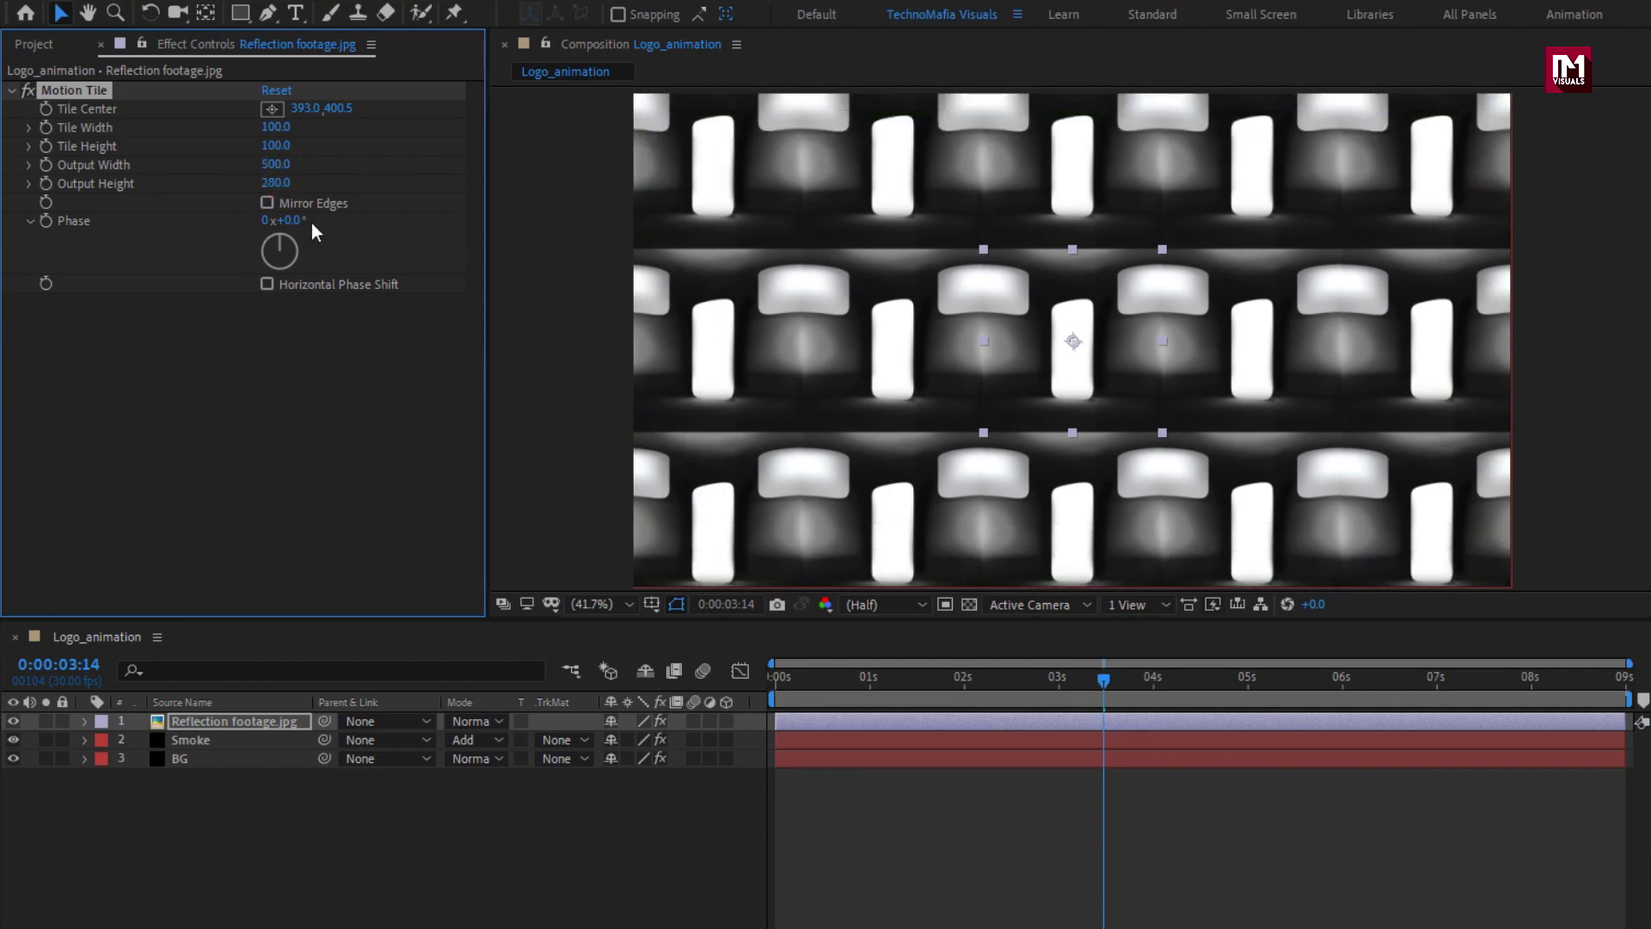
Animate the Motion Tile's Tile Center from 393.0, 400.5 at the first frame to a larger horizontal value at 0:00:08:29, then preview it.
left_click_drag(829, 693, 723, 684)
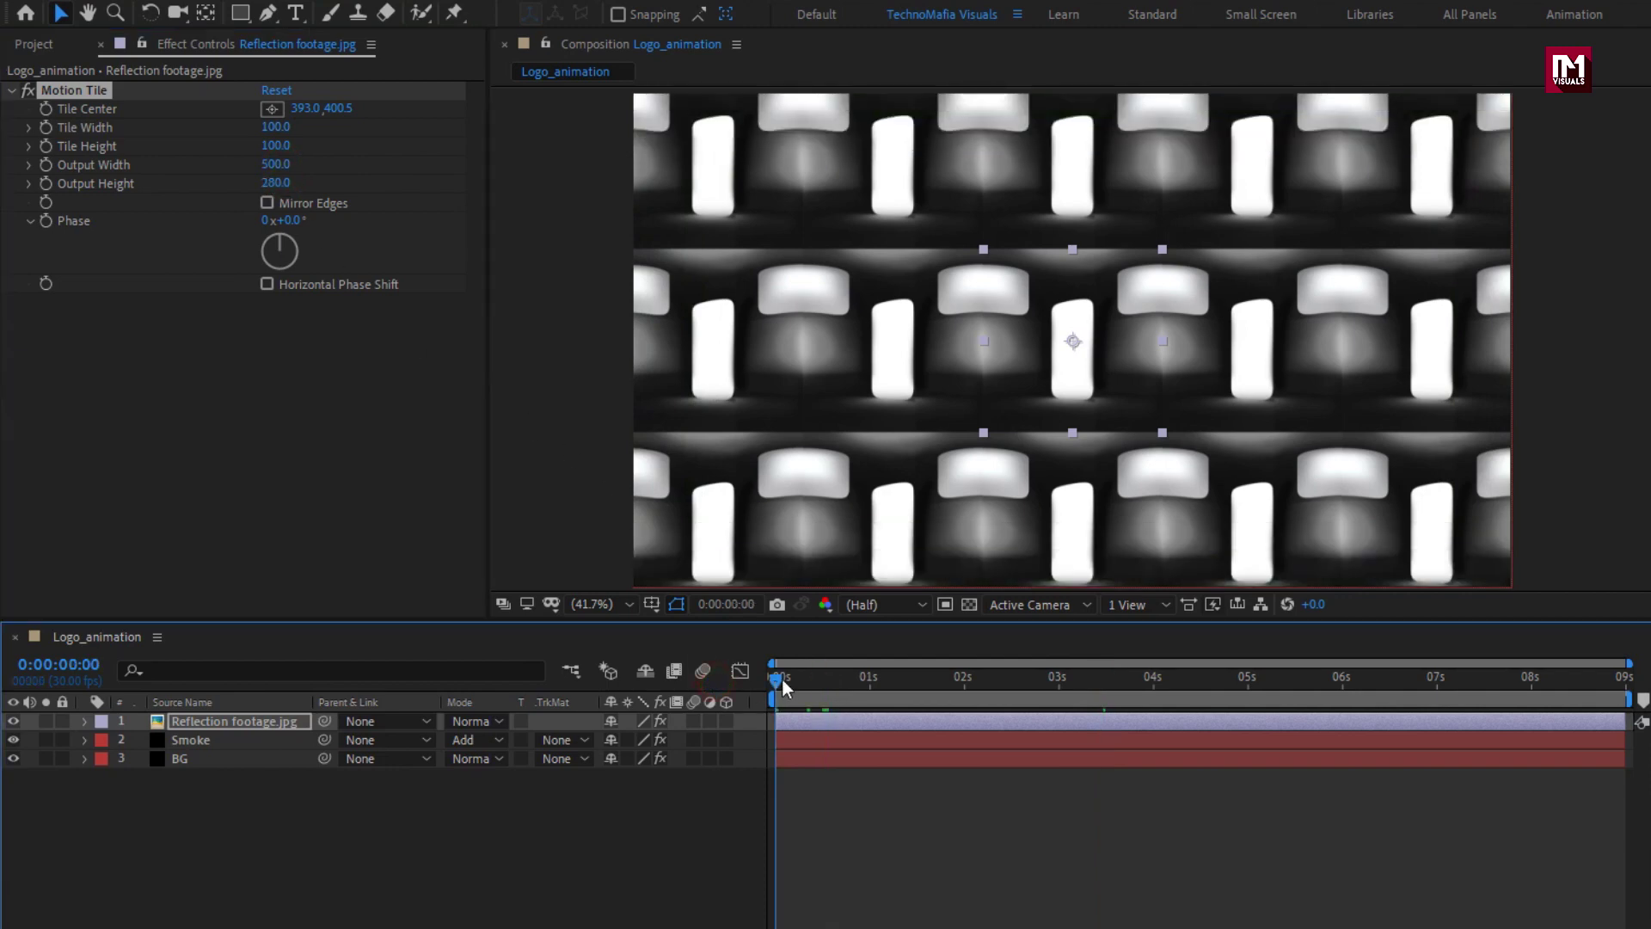
left_click(47, 109)
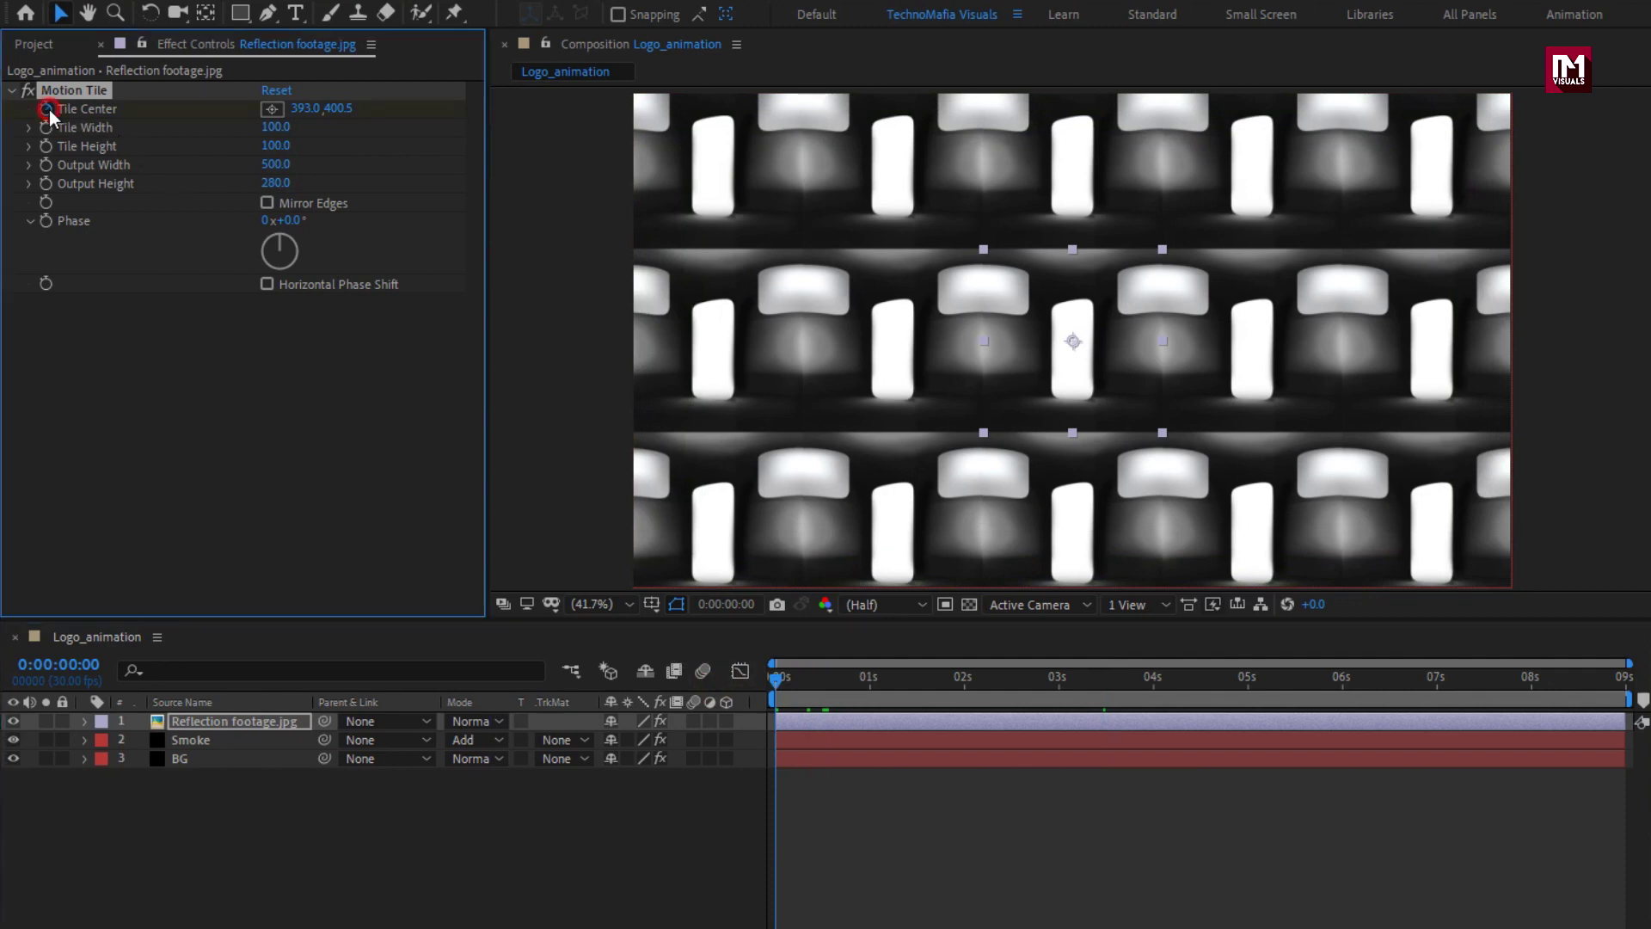
left_click_drag(775, 680, 1621, 684)
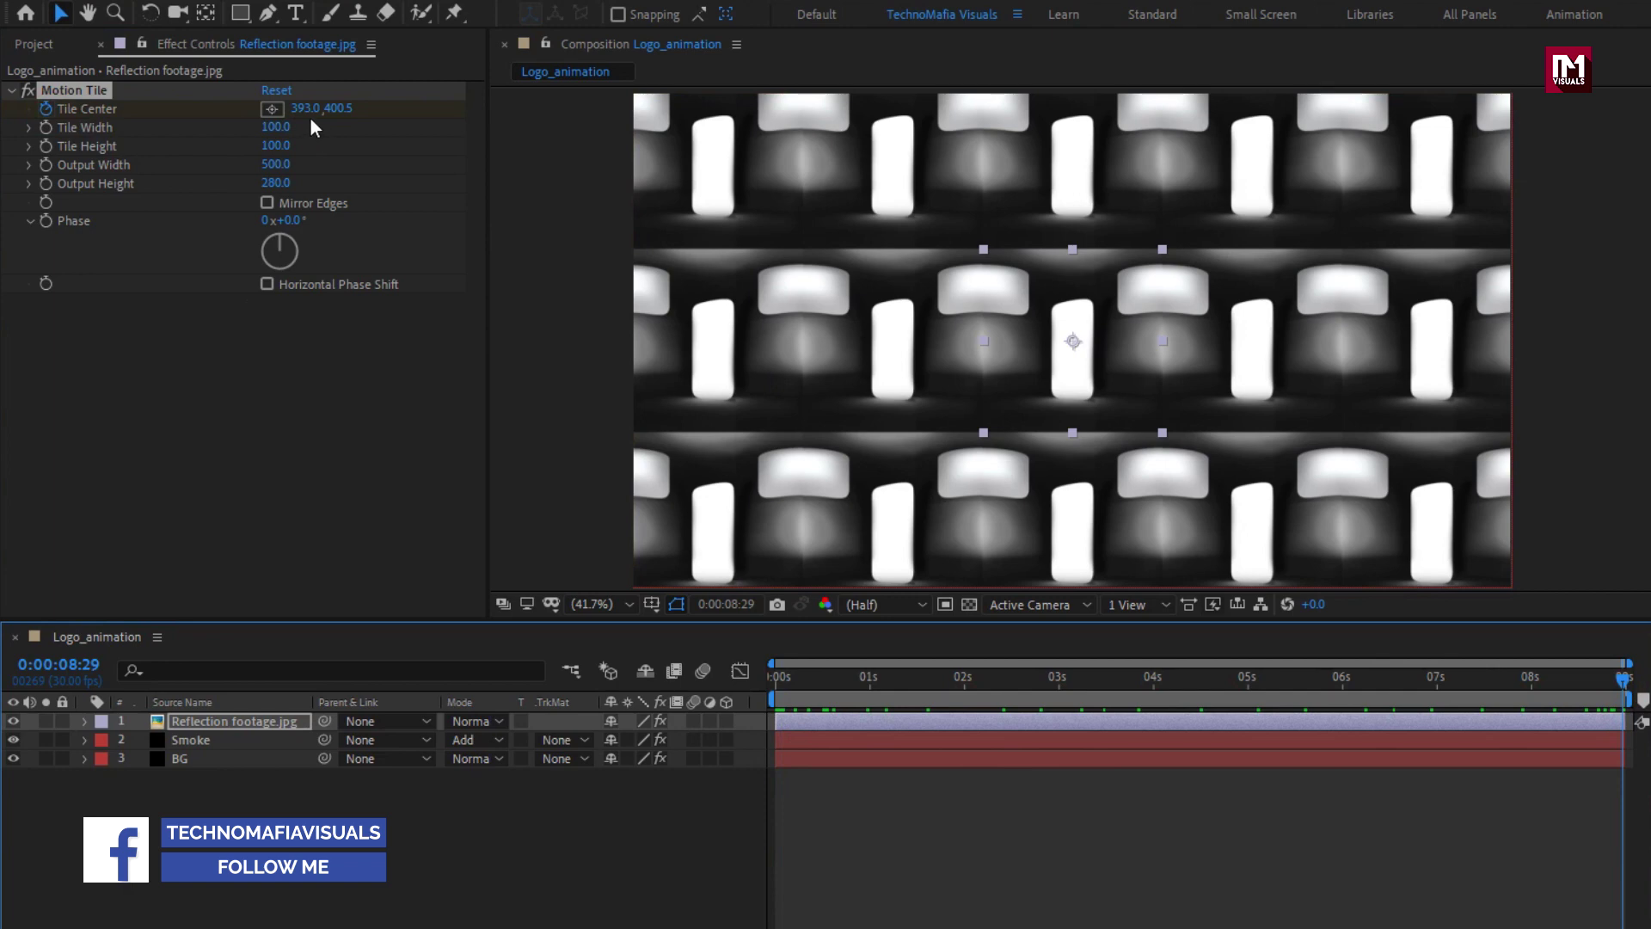
left_click_drag(303, 117, 1456, 132)
left_click_drag(292, 108, 774, 103)
left_click_drag(774, 680, 1479, 674)
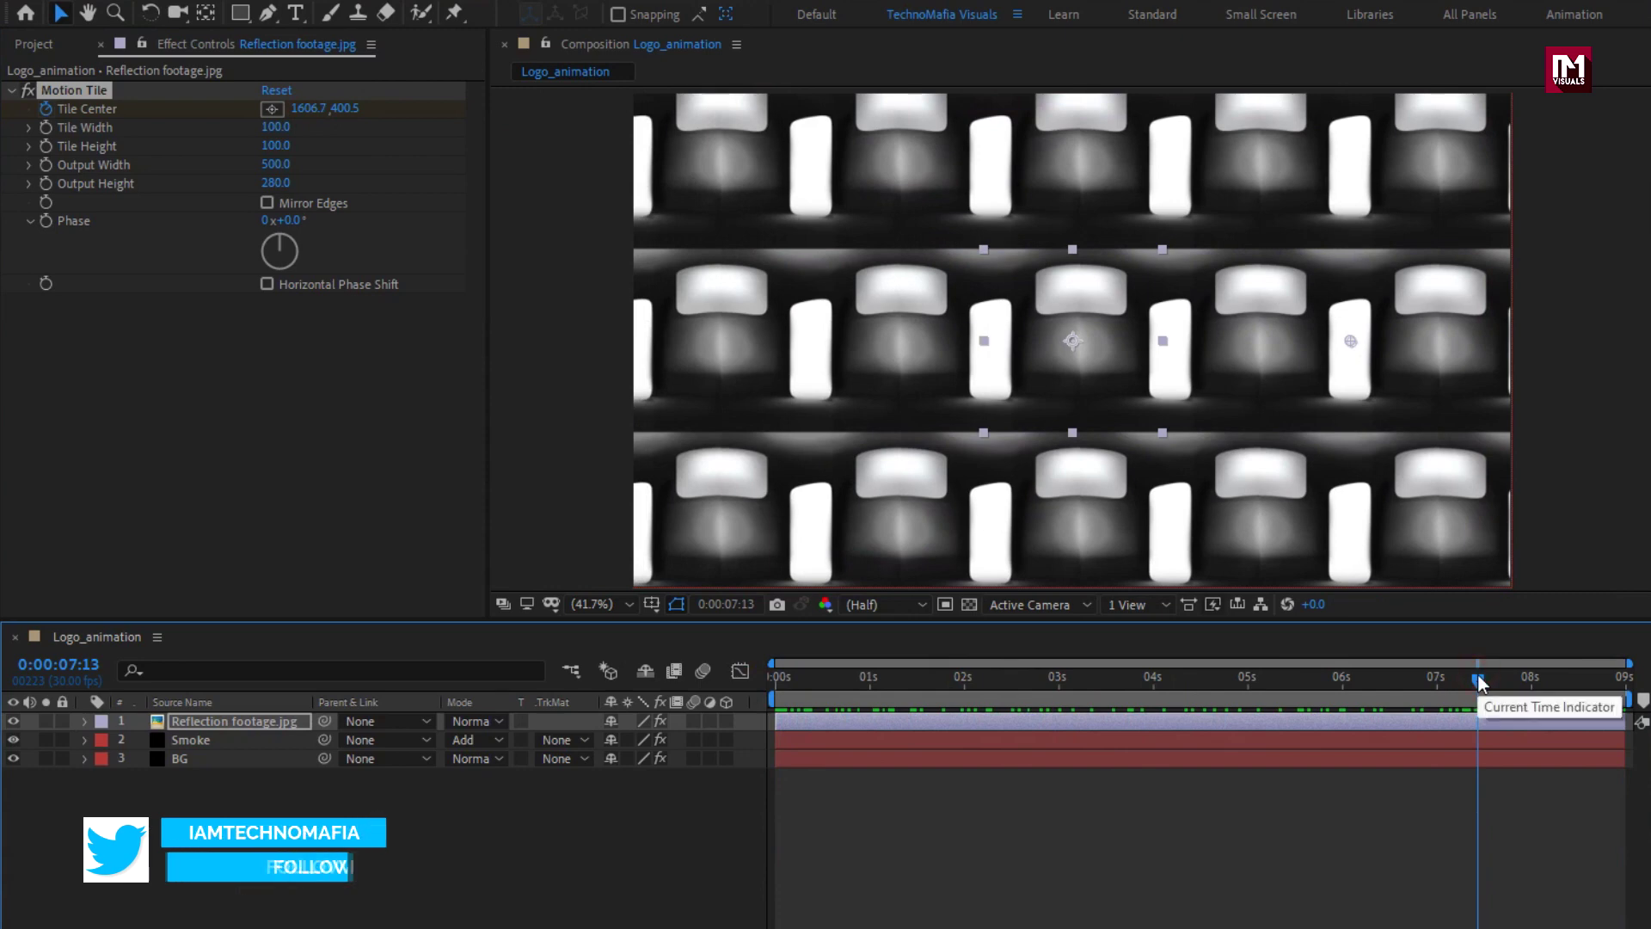
Pre-compose the Reflection footage layer as Reflection, moving all attributes into the new composition.
left_click(263, 703)
right_click(255, 720)
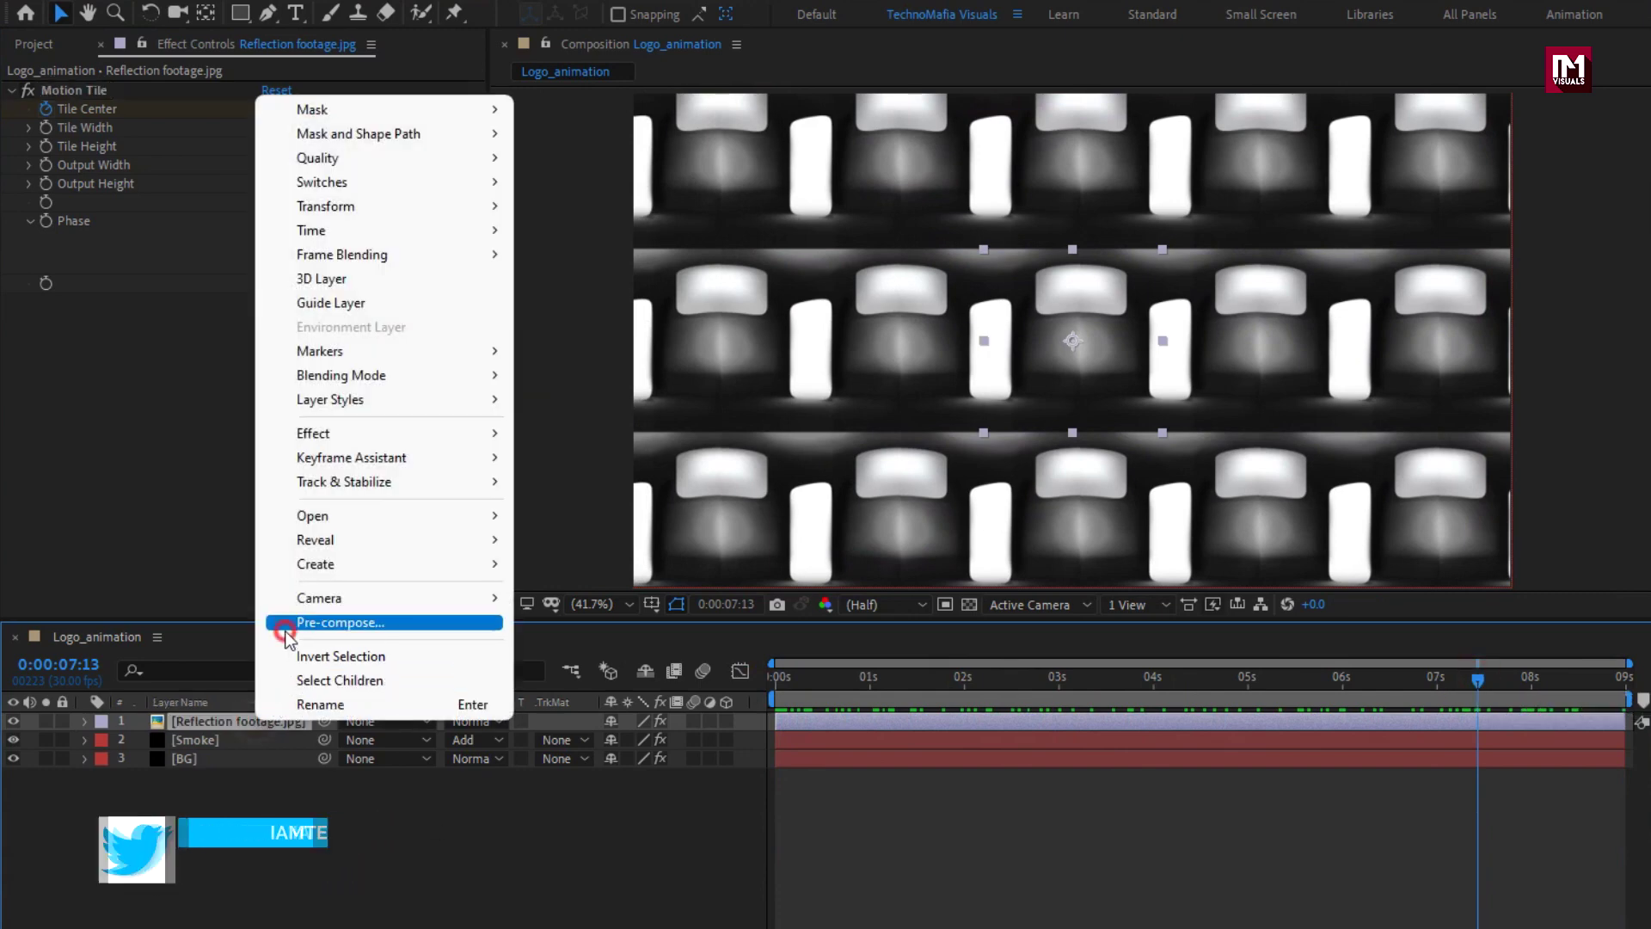
left_click(284, 616)
left_click_drag(797, 435, 962, 436)
key("BackSpace")
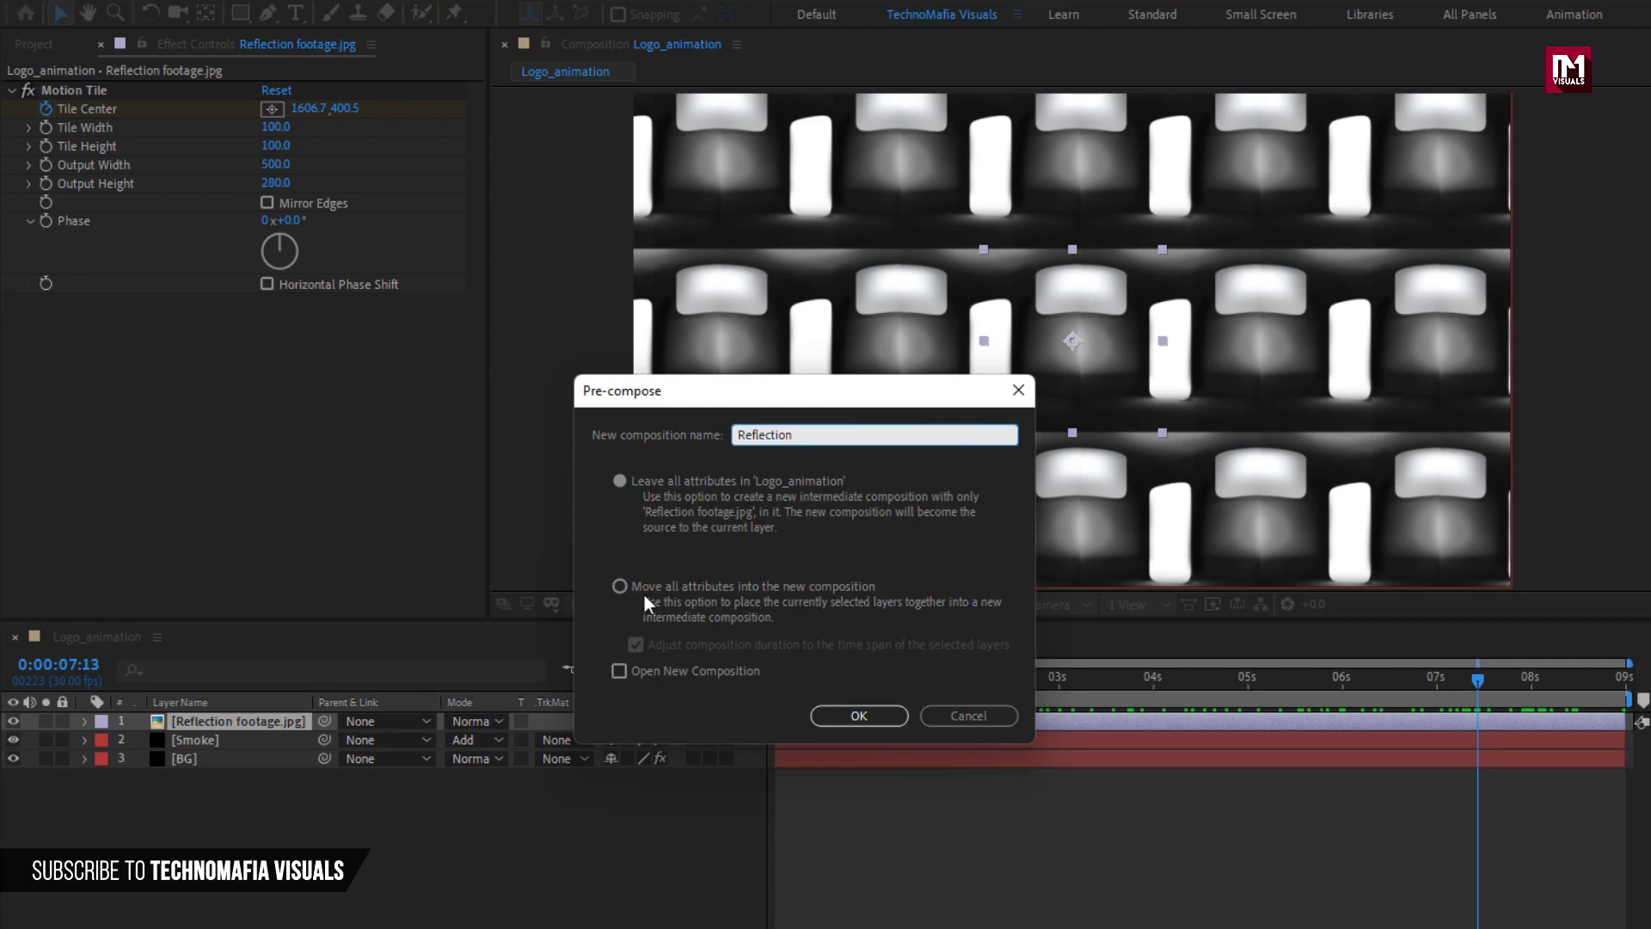
left_click(620, 587)
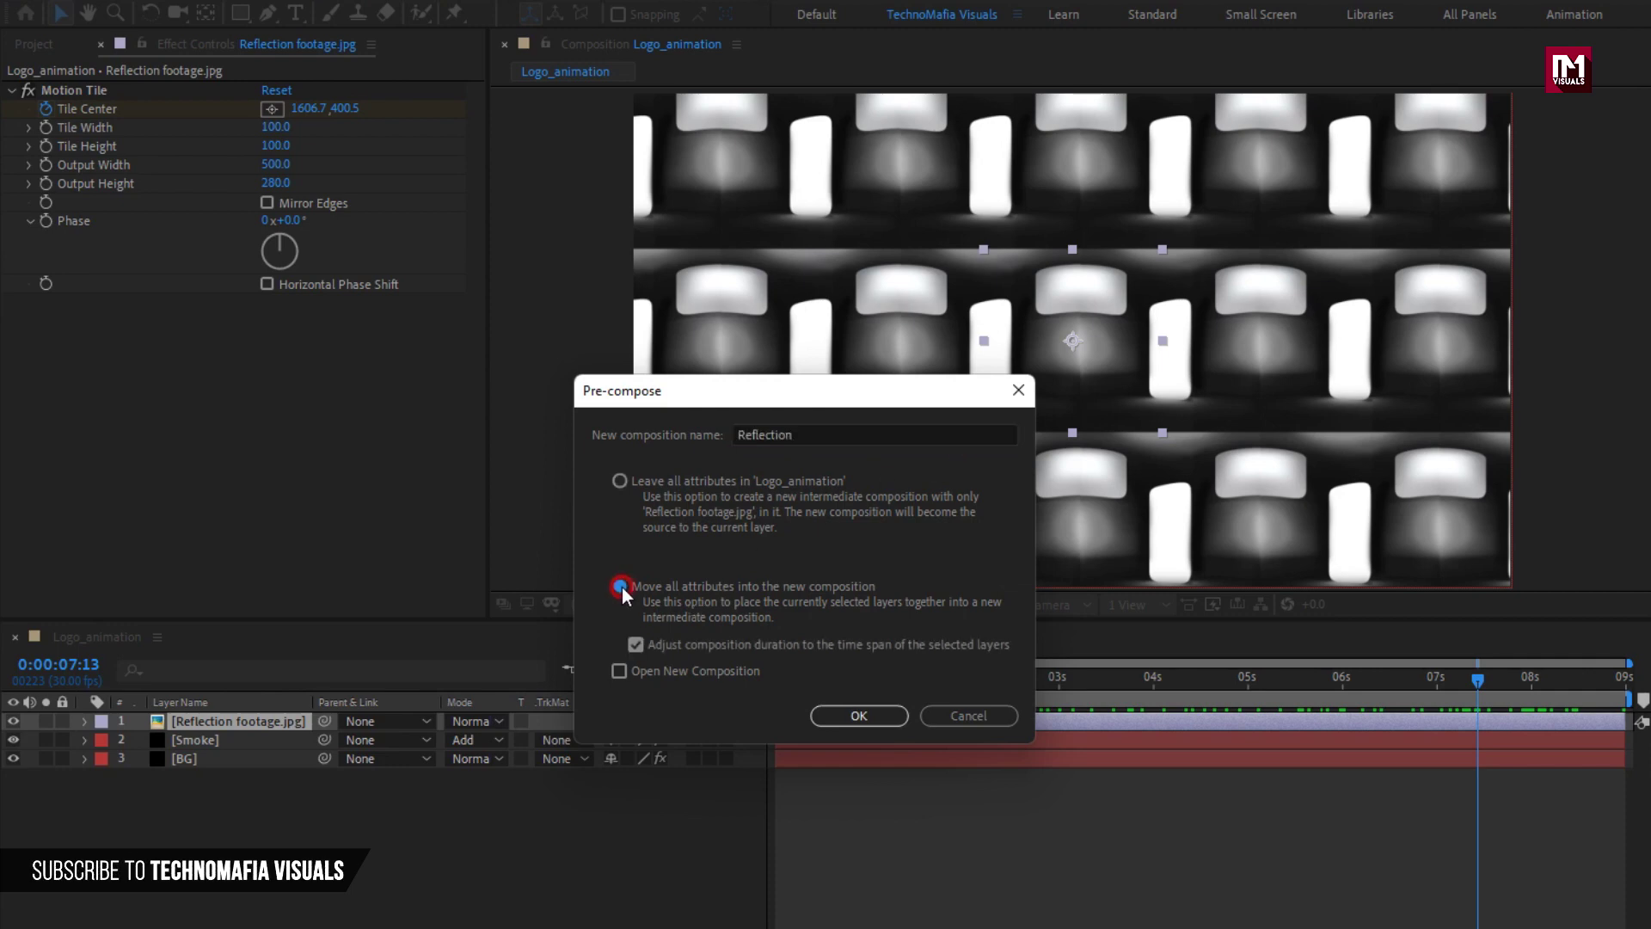
left_click(860, 714)
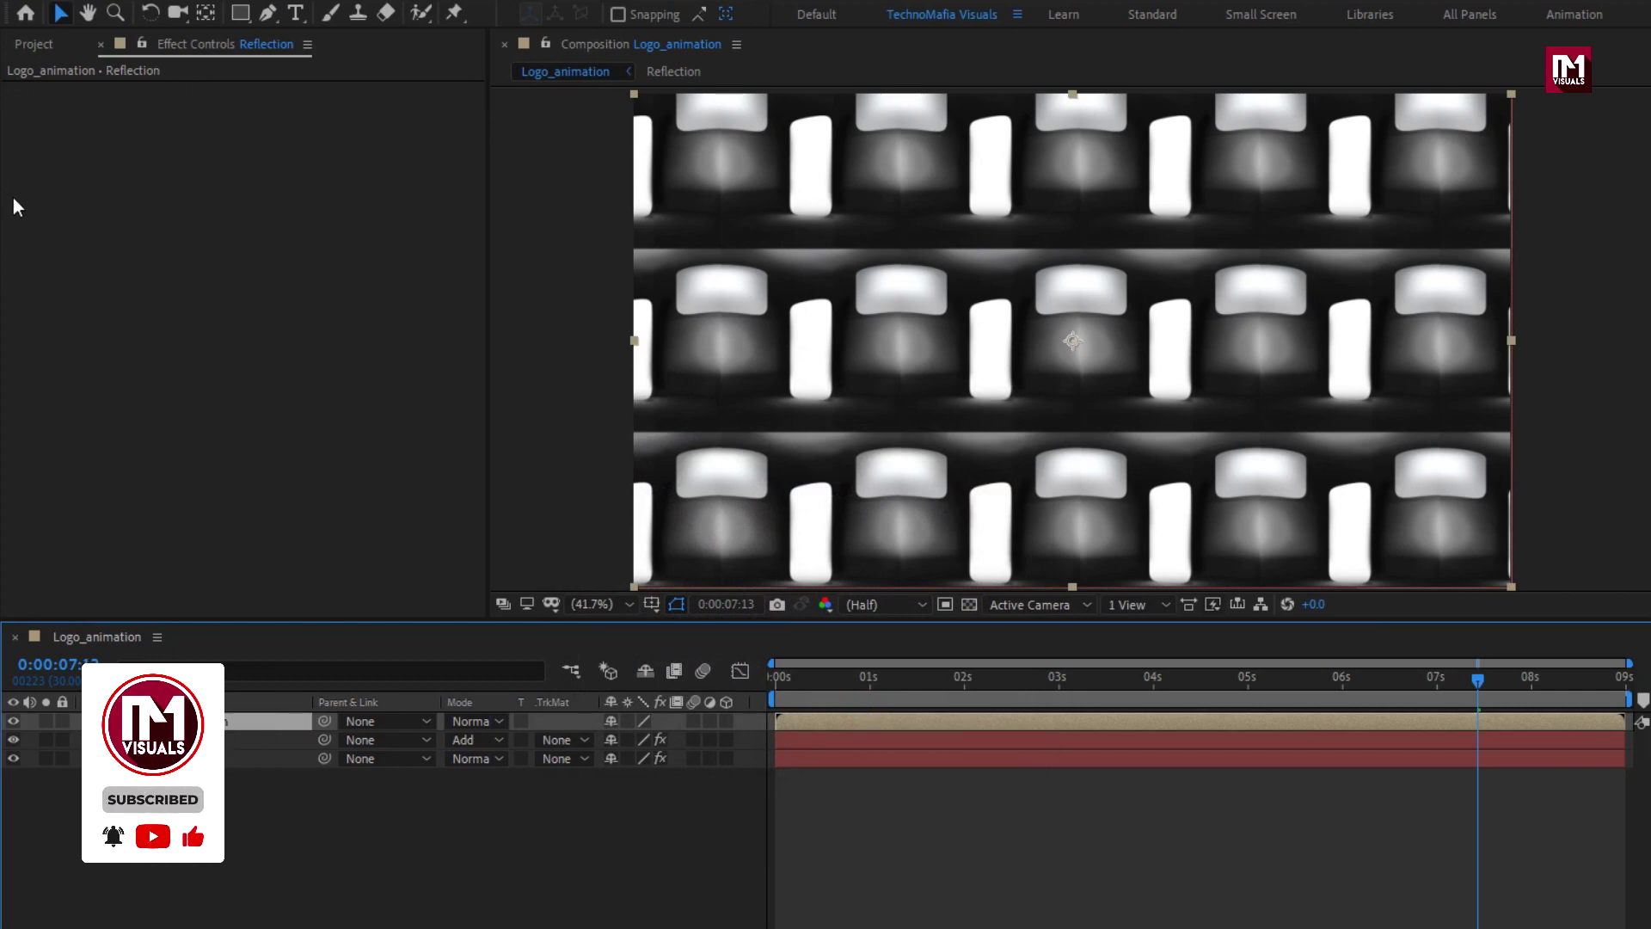
Add Atari_Logo.png to Logo_animation as the top layer and scale it to 52%.
left_click(34, 44)
left_click(52, 245)
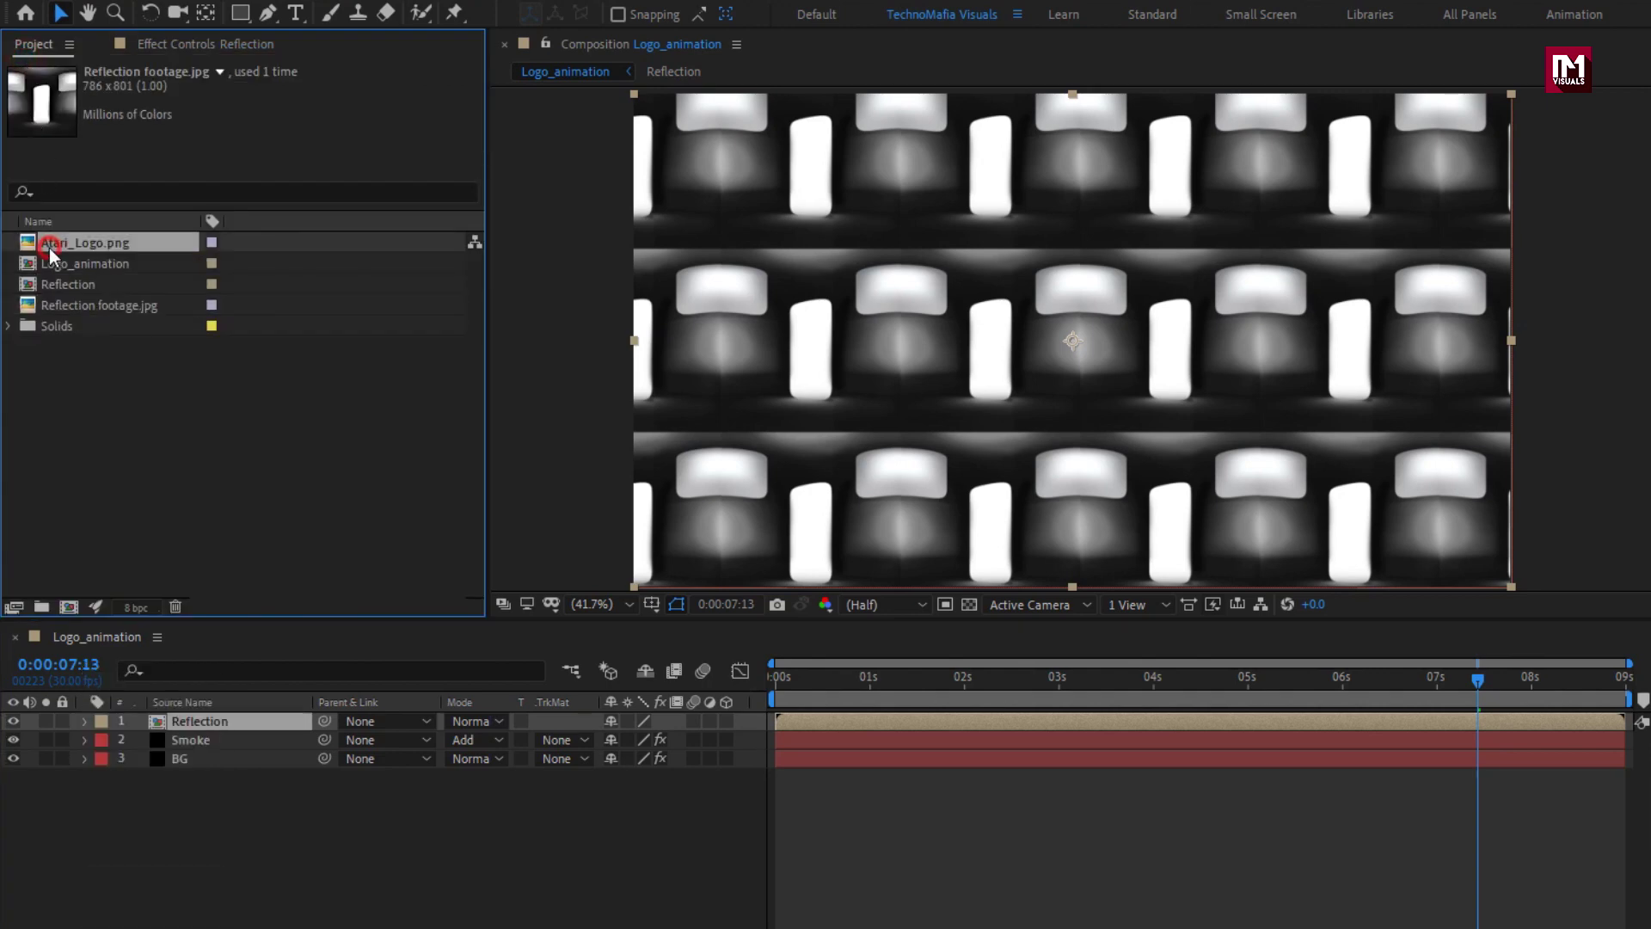
left_click_drag(55, 250, 250, 719)
key("s")
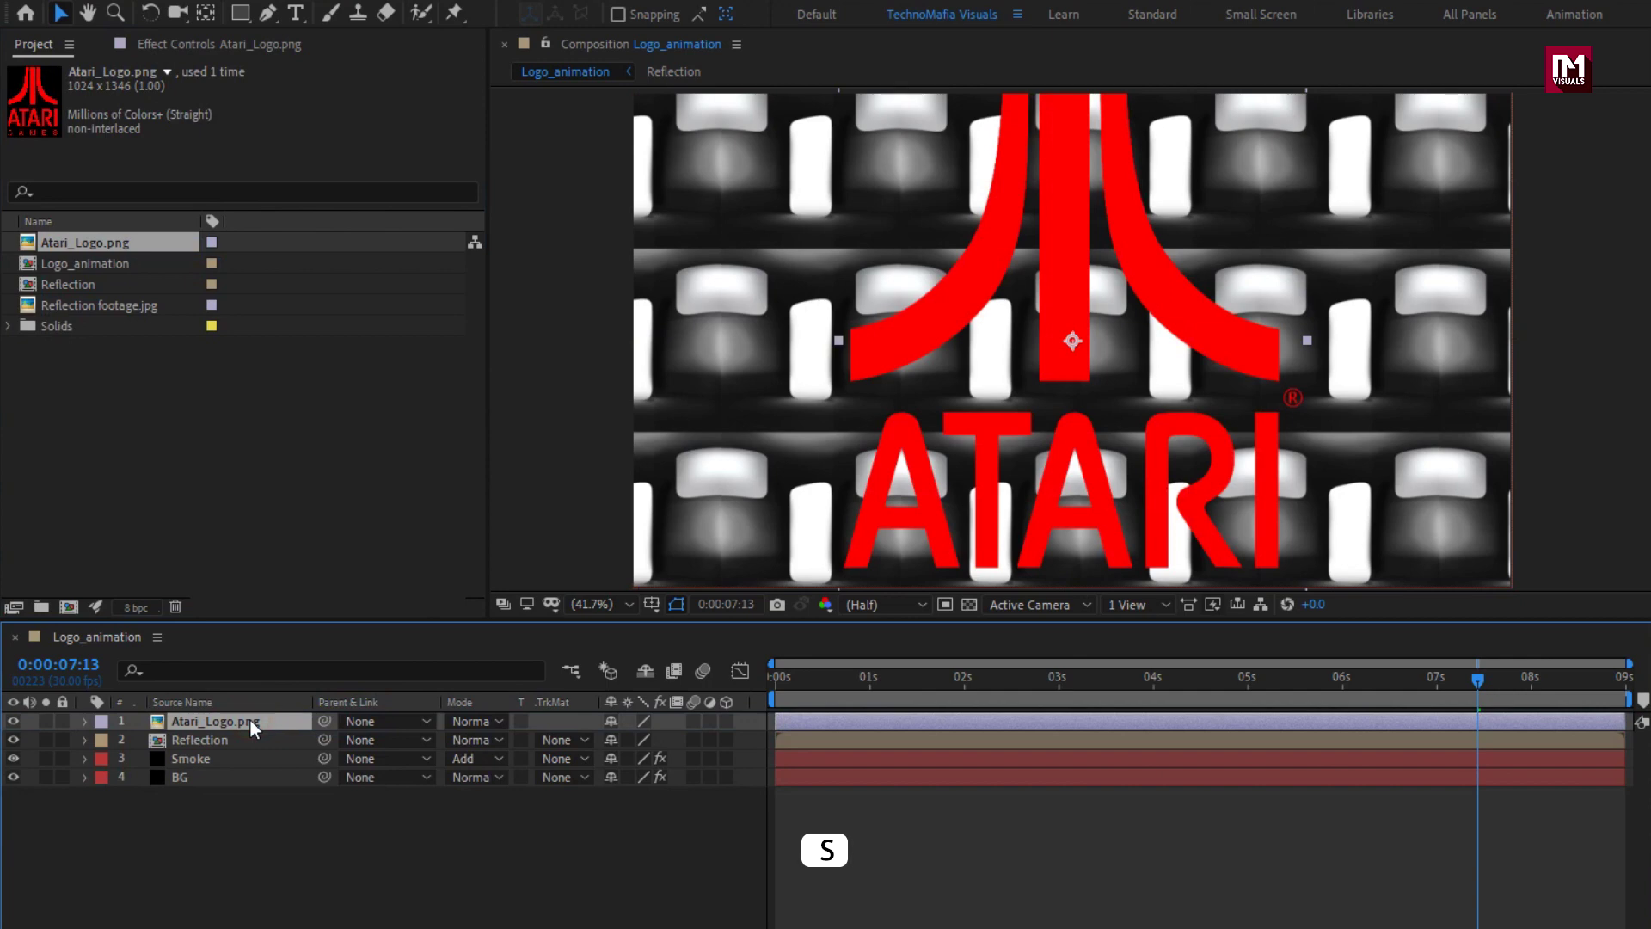
left_click_drag(673, 741, 626, 742)
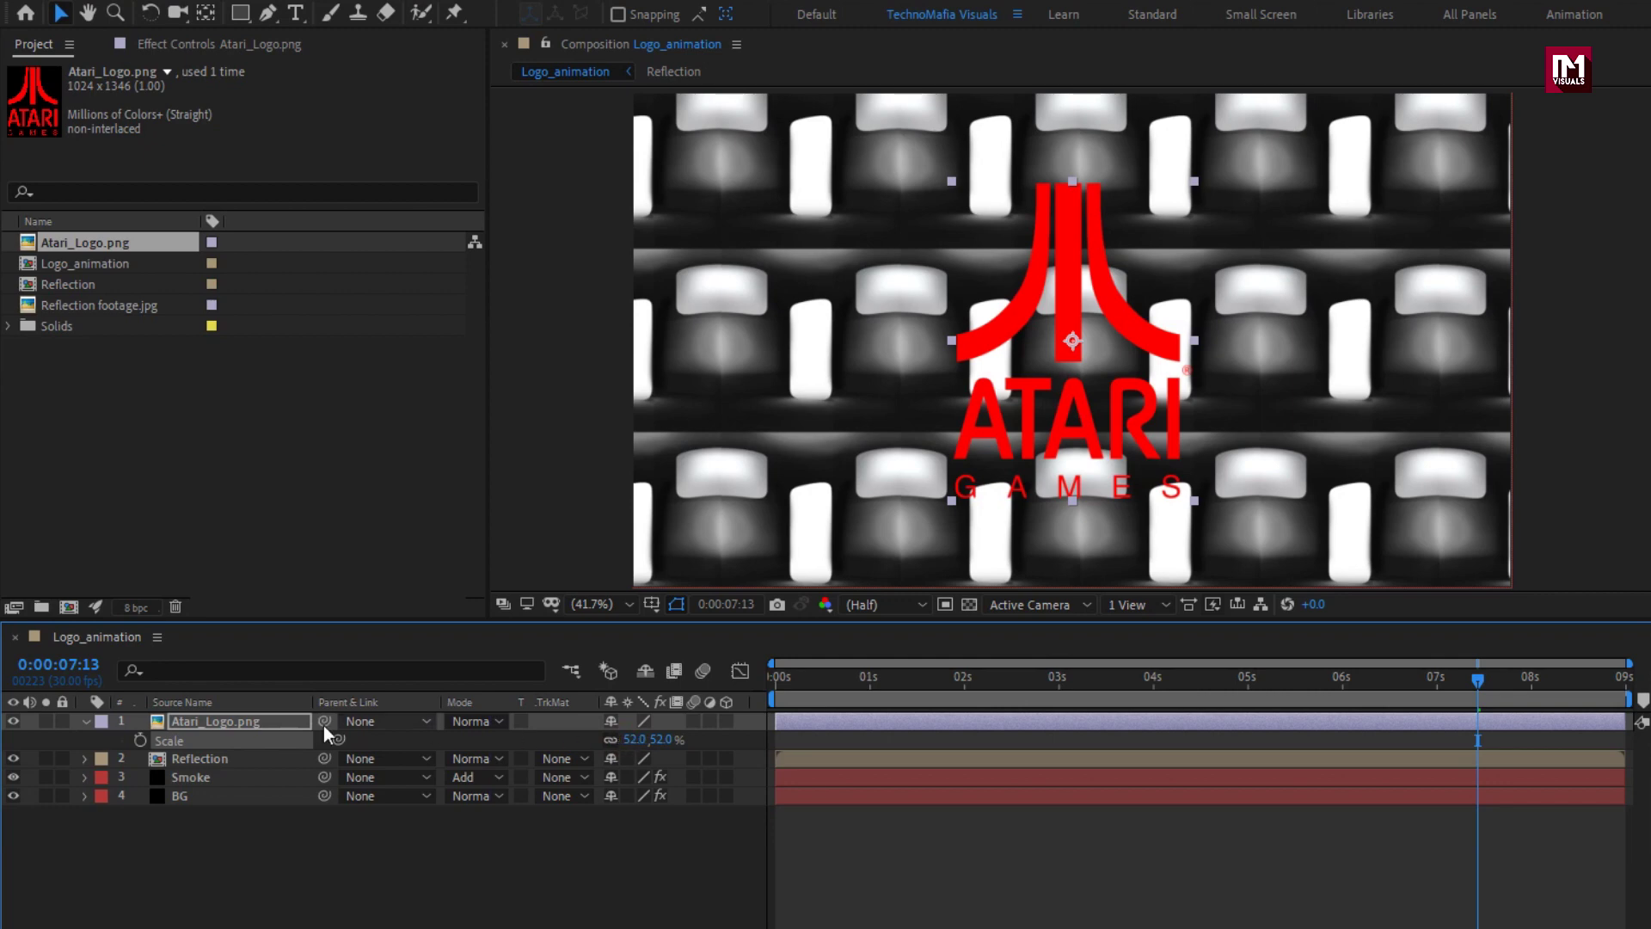
left_click(86, 721)
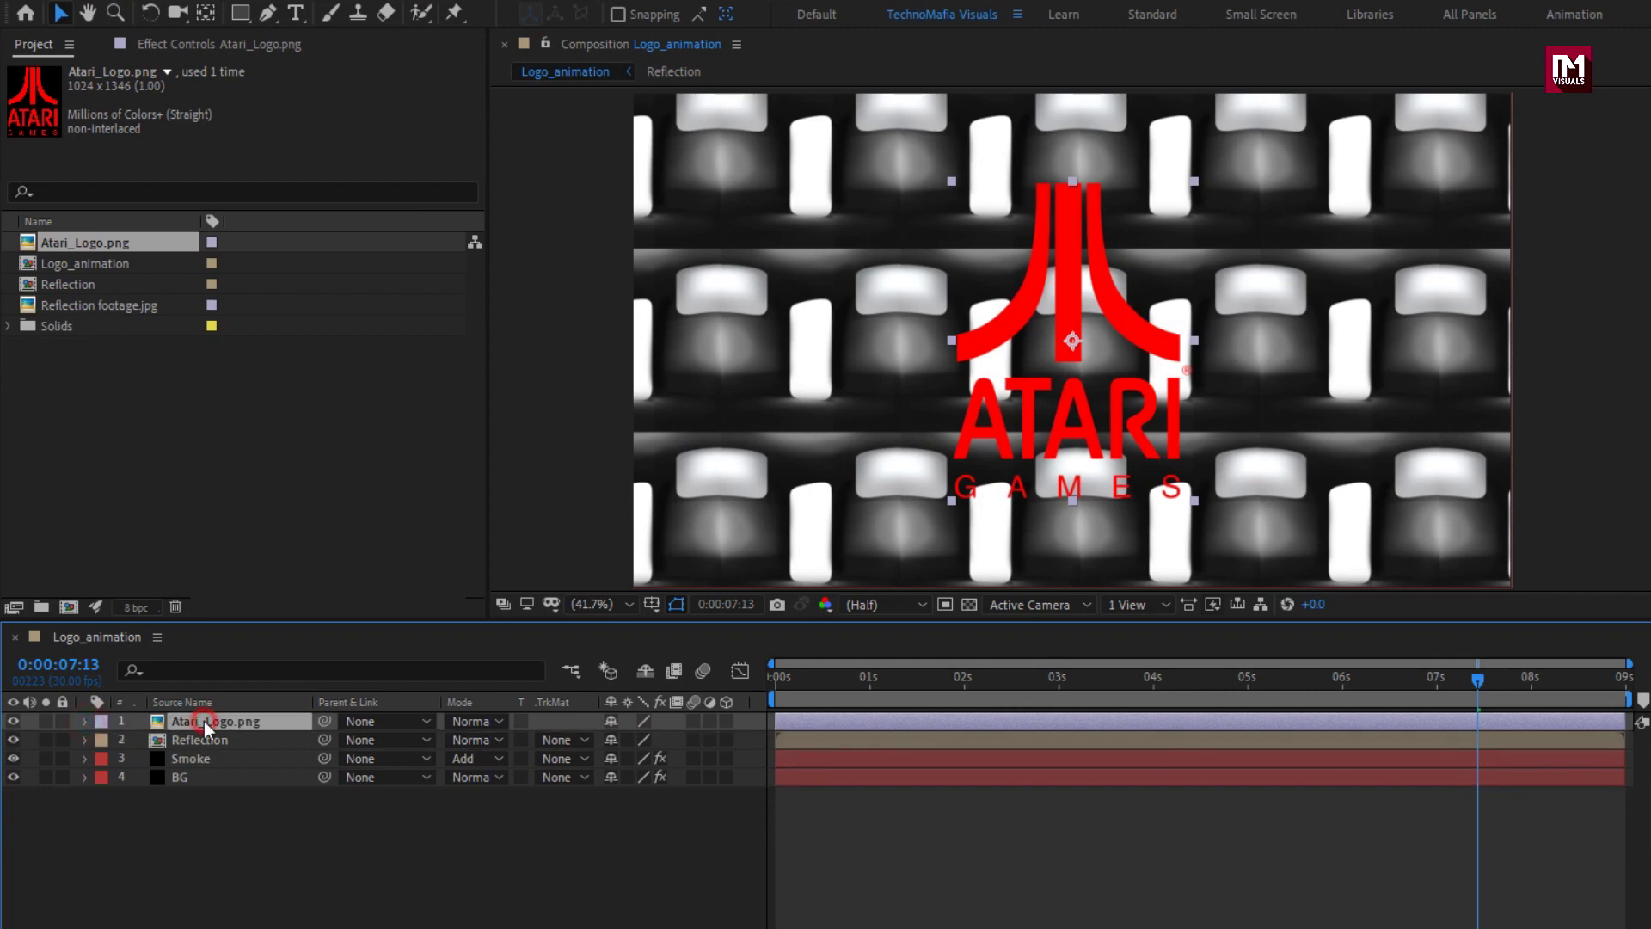
Pre-compose the Atari_Logo.png layer as Logo, moving all attributes into the new composition.
right_click(204, 721)
left_click(251, 631)
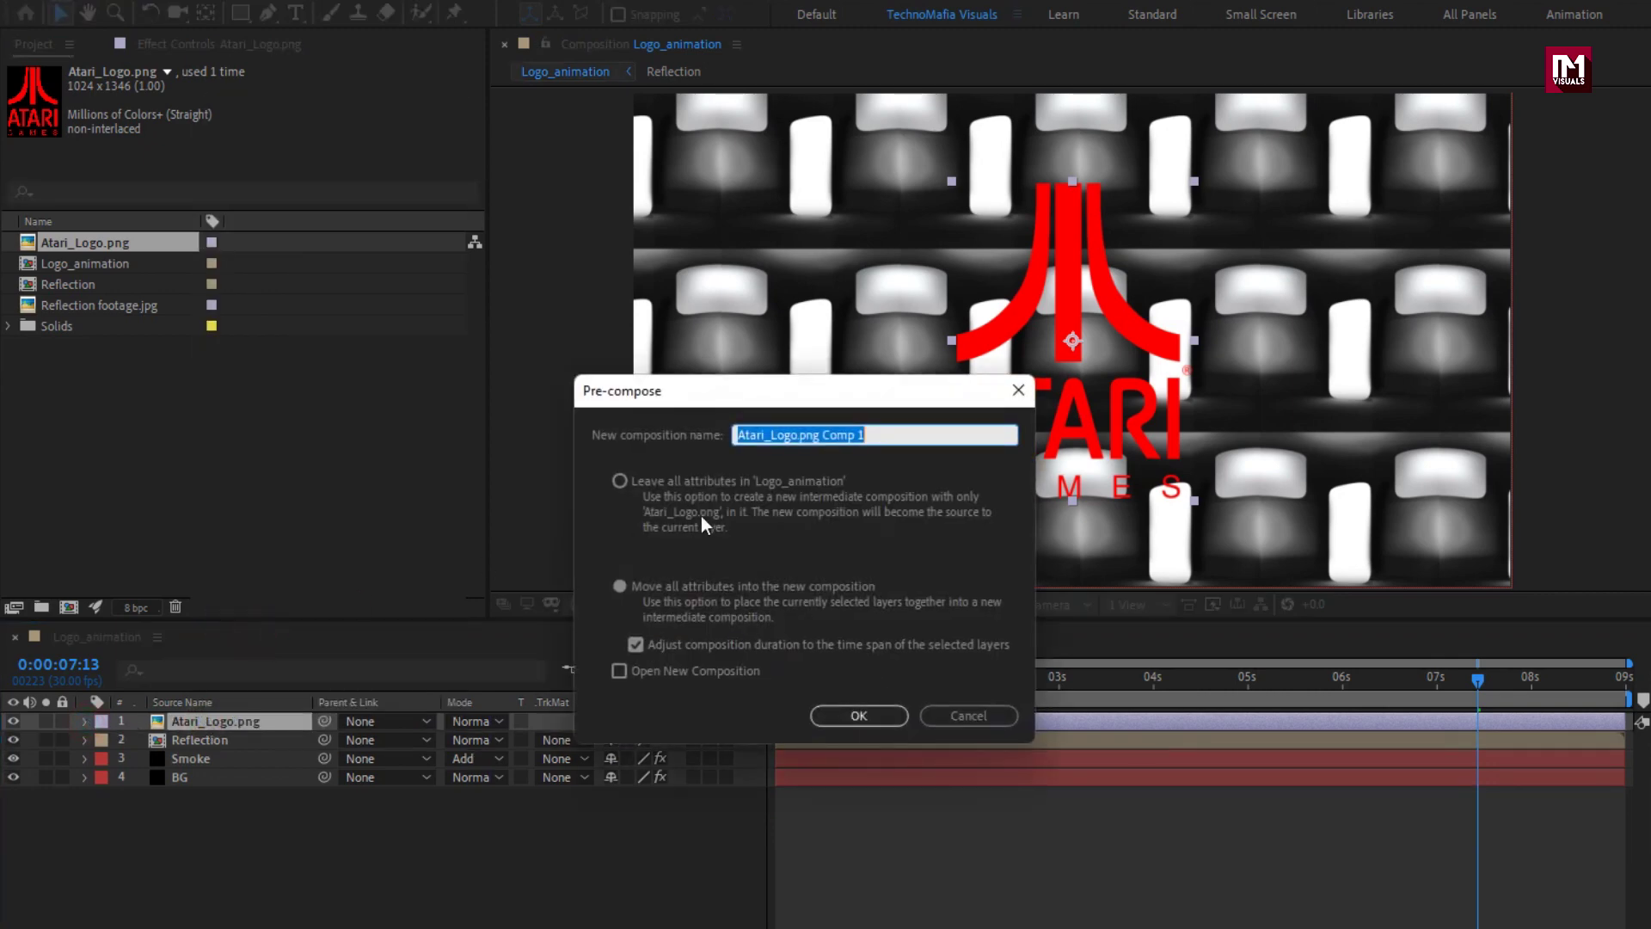
type("Logo")
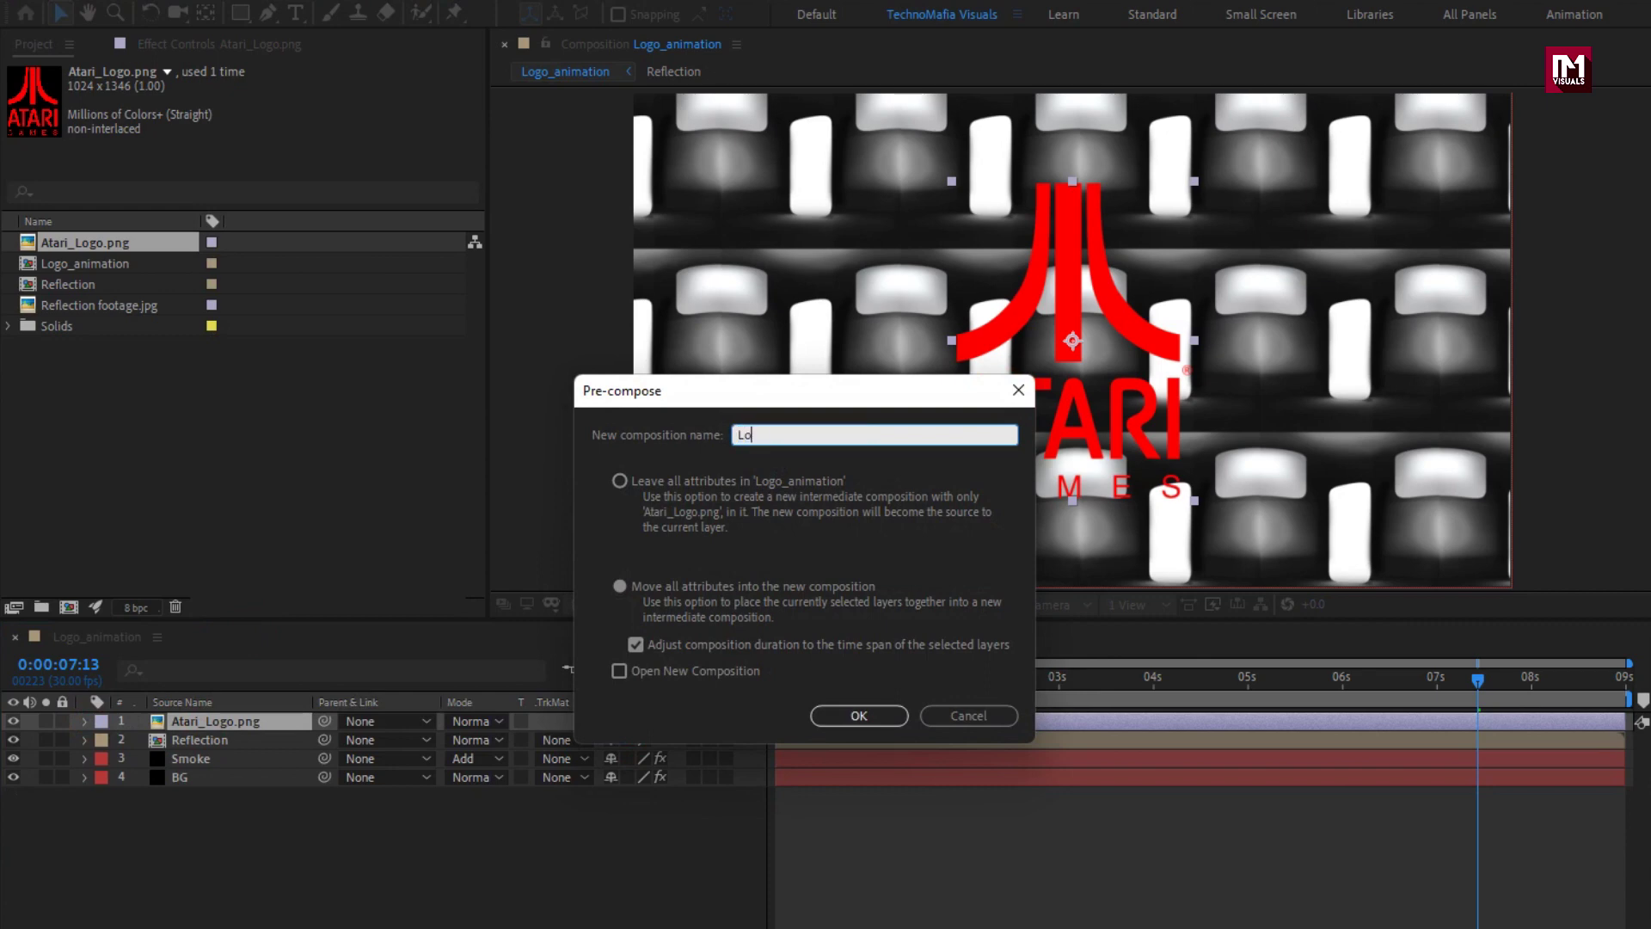
left_click(860, 715)
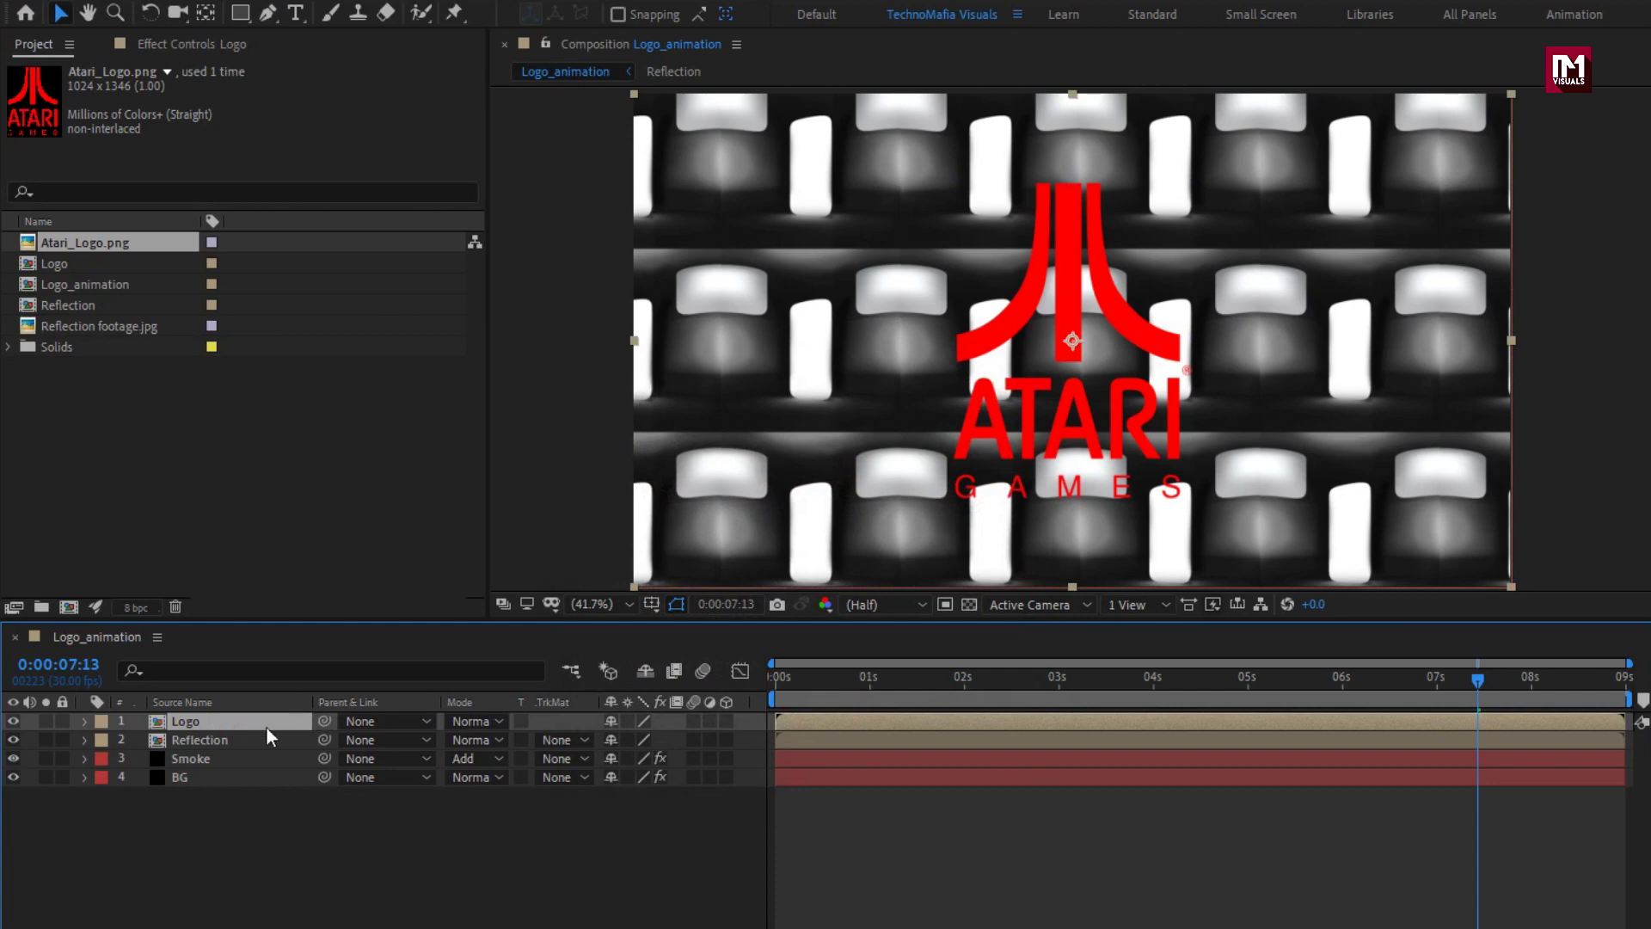
Set the Reflection layer's track matte to Alpha Matte "Logo" so the reflections fill only the logo shape.
left_click(229, 738)
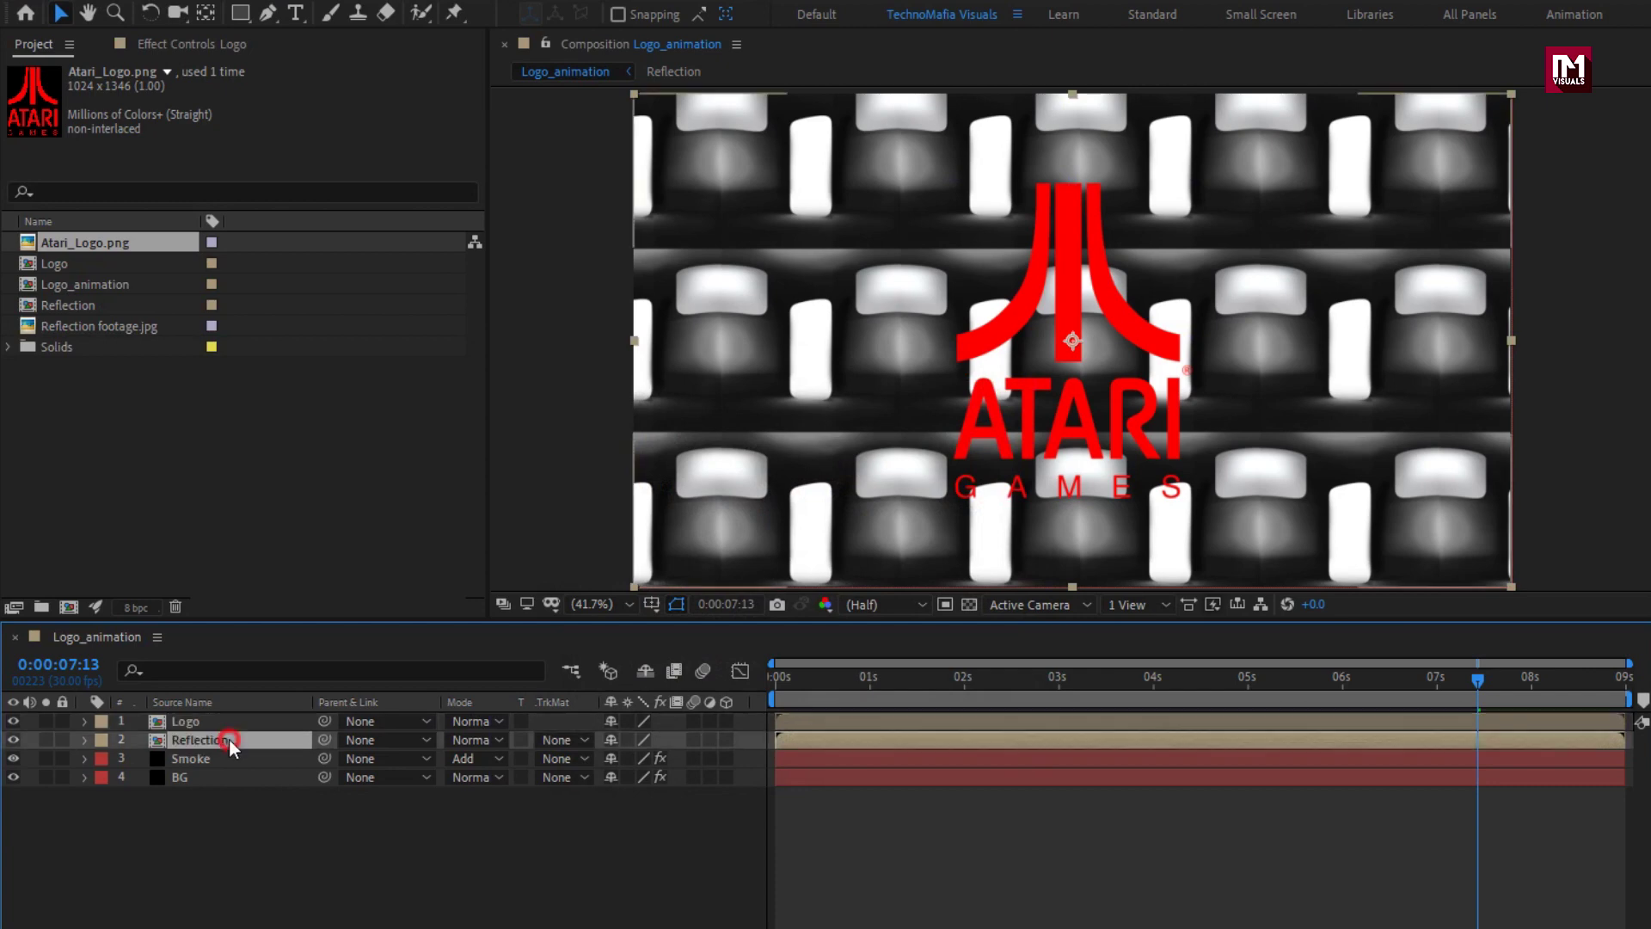
left_click(559, 741)
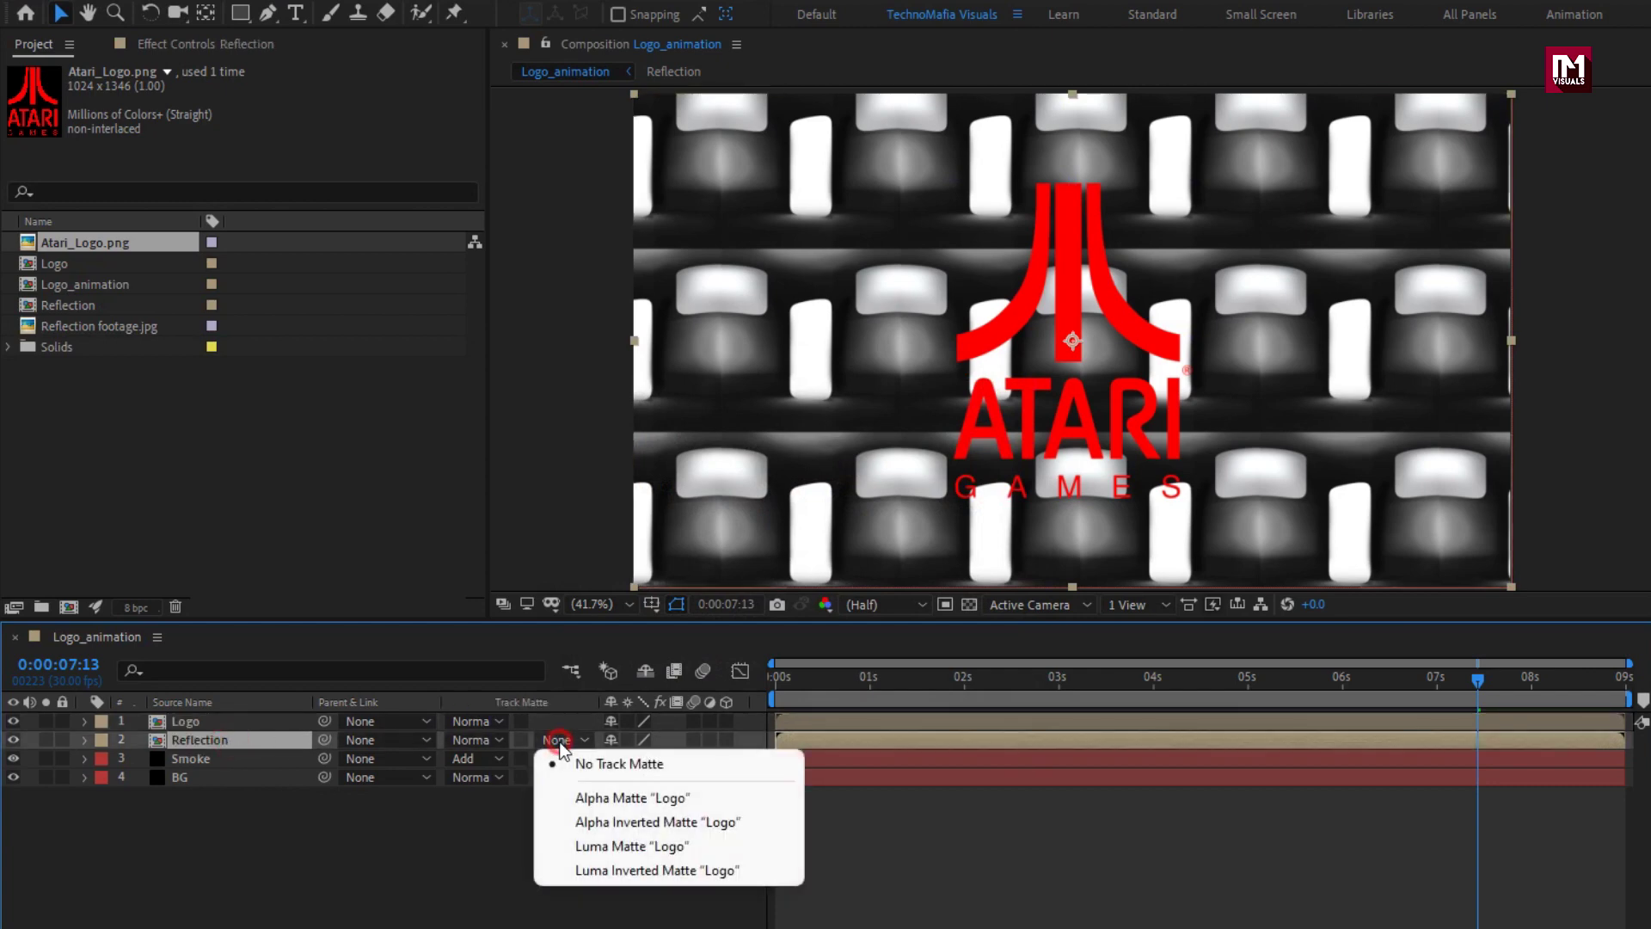
left_click(730, 798)
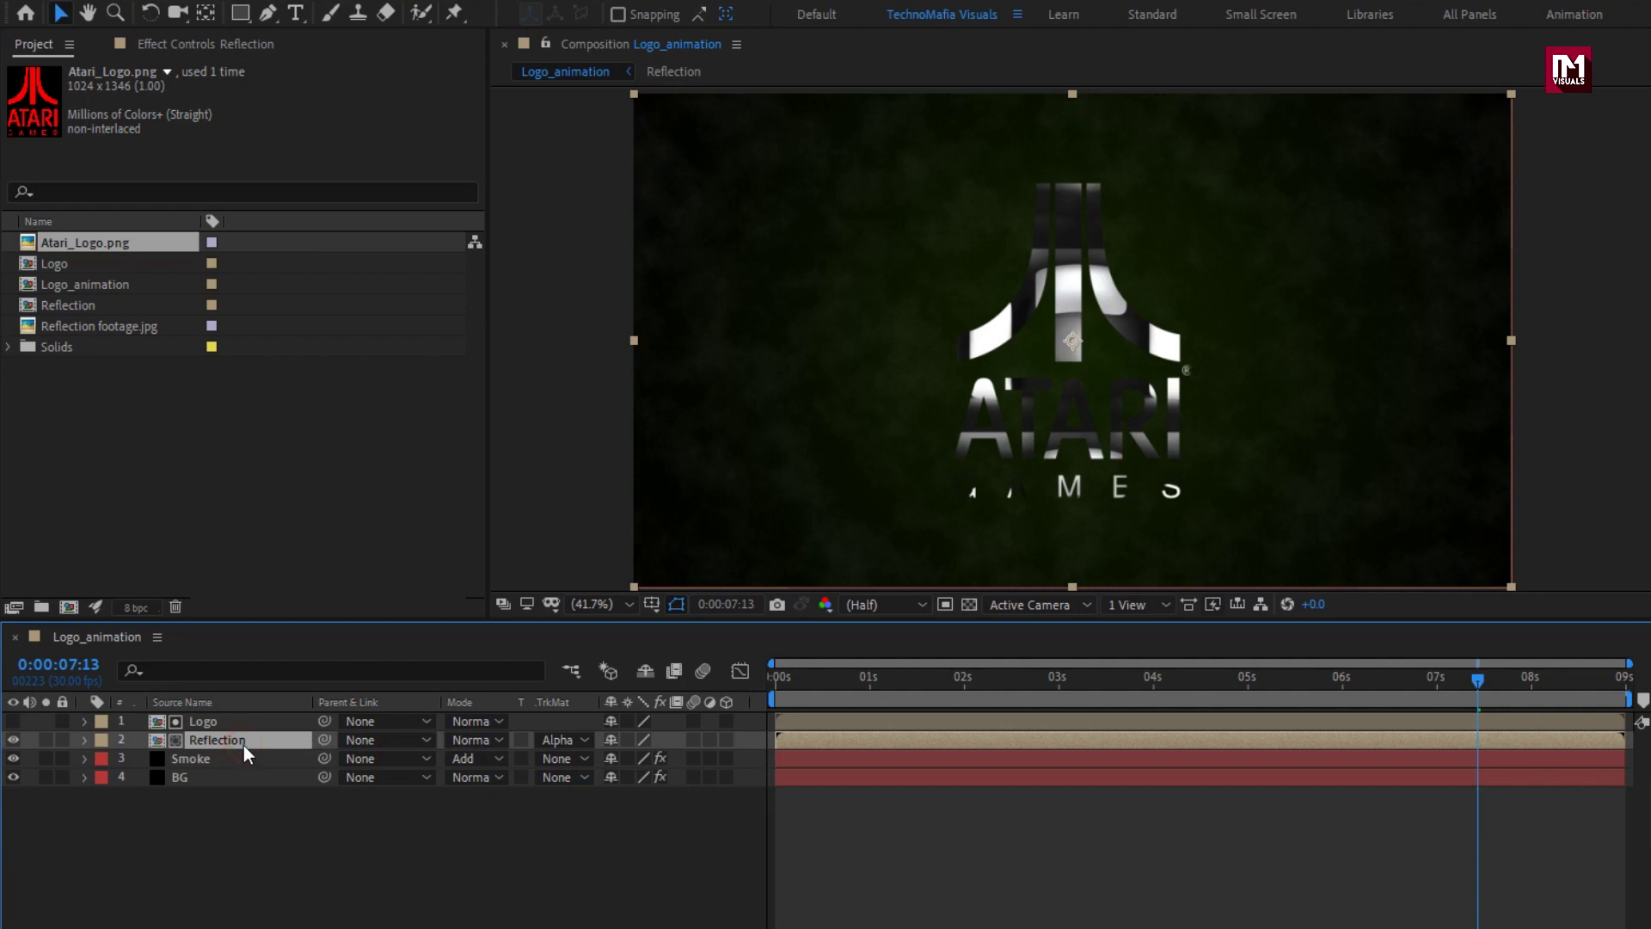
Find the CC Blobbylize effect and apply it to the Reflection layer.
left_click(1364, 72)
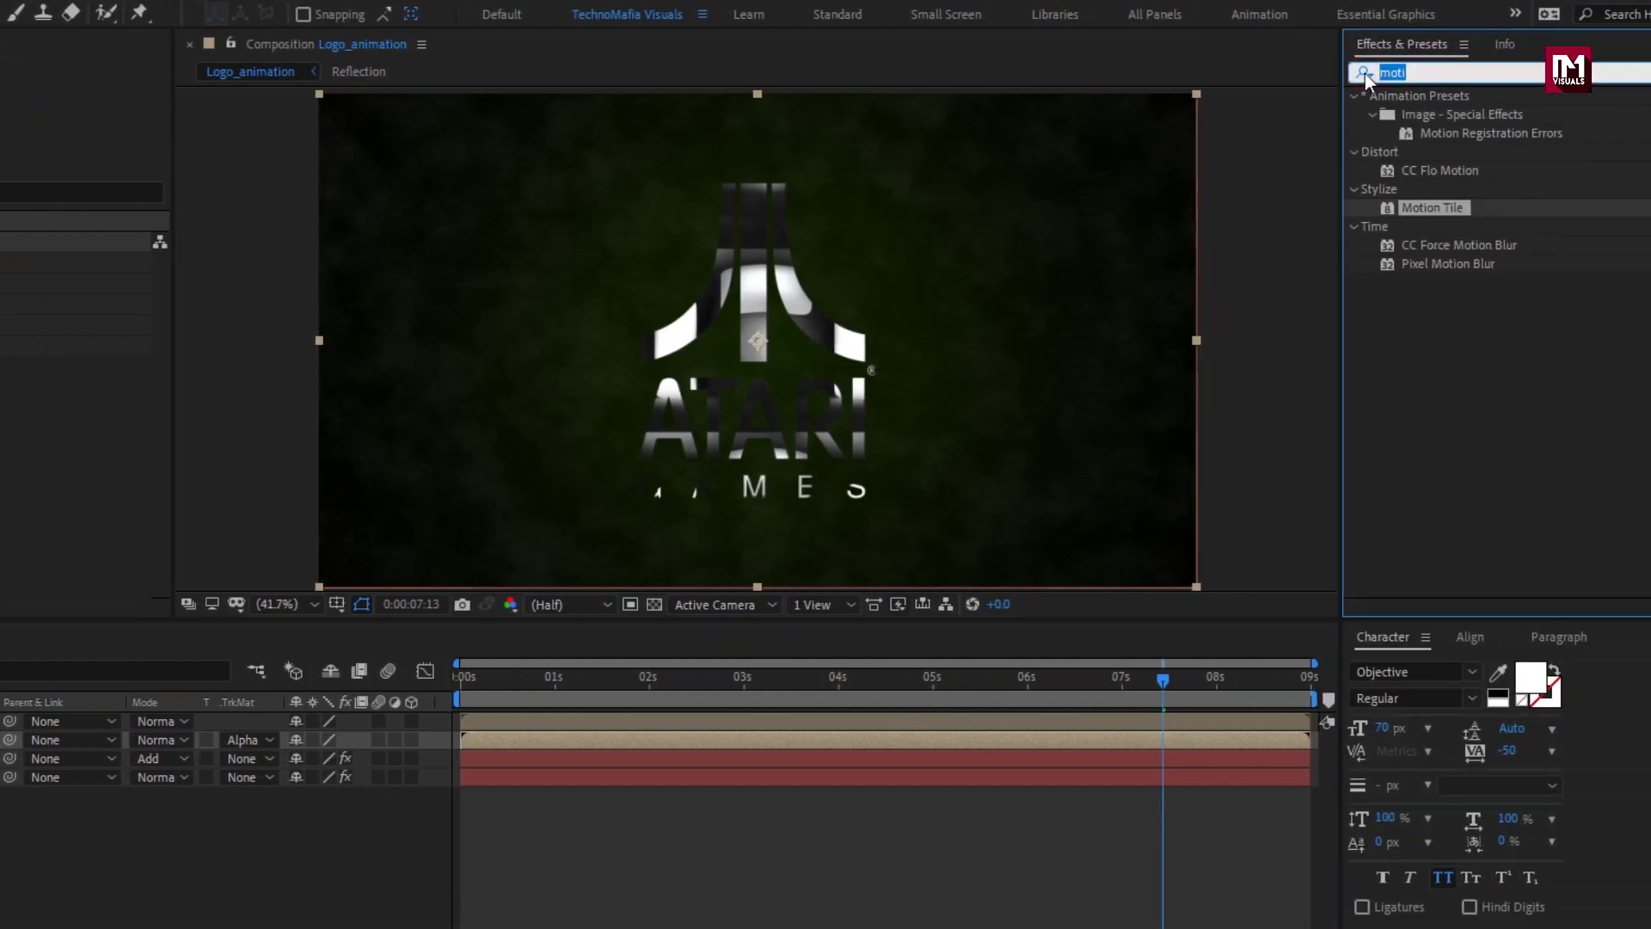
type("blo")
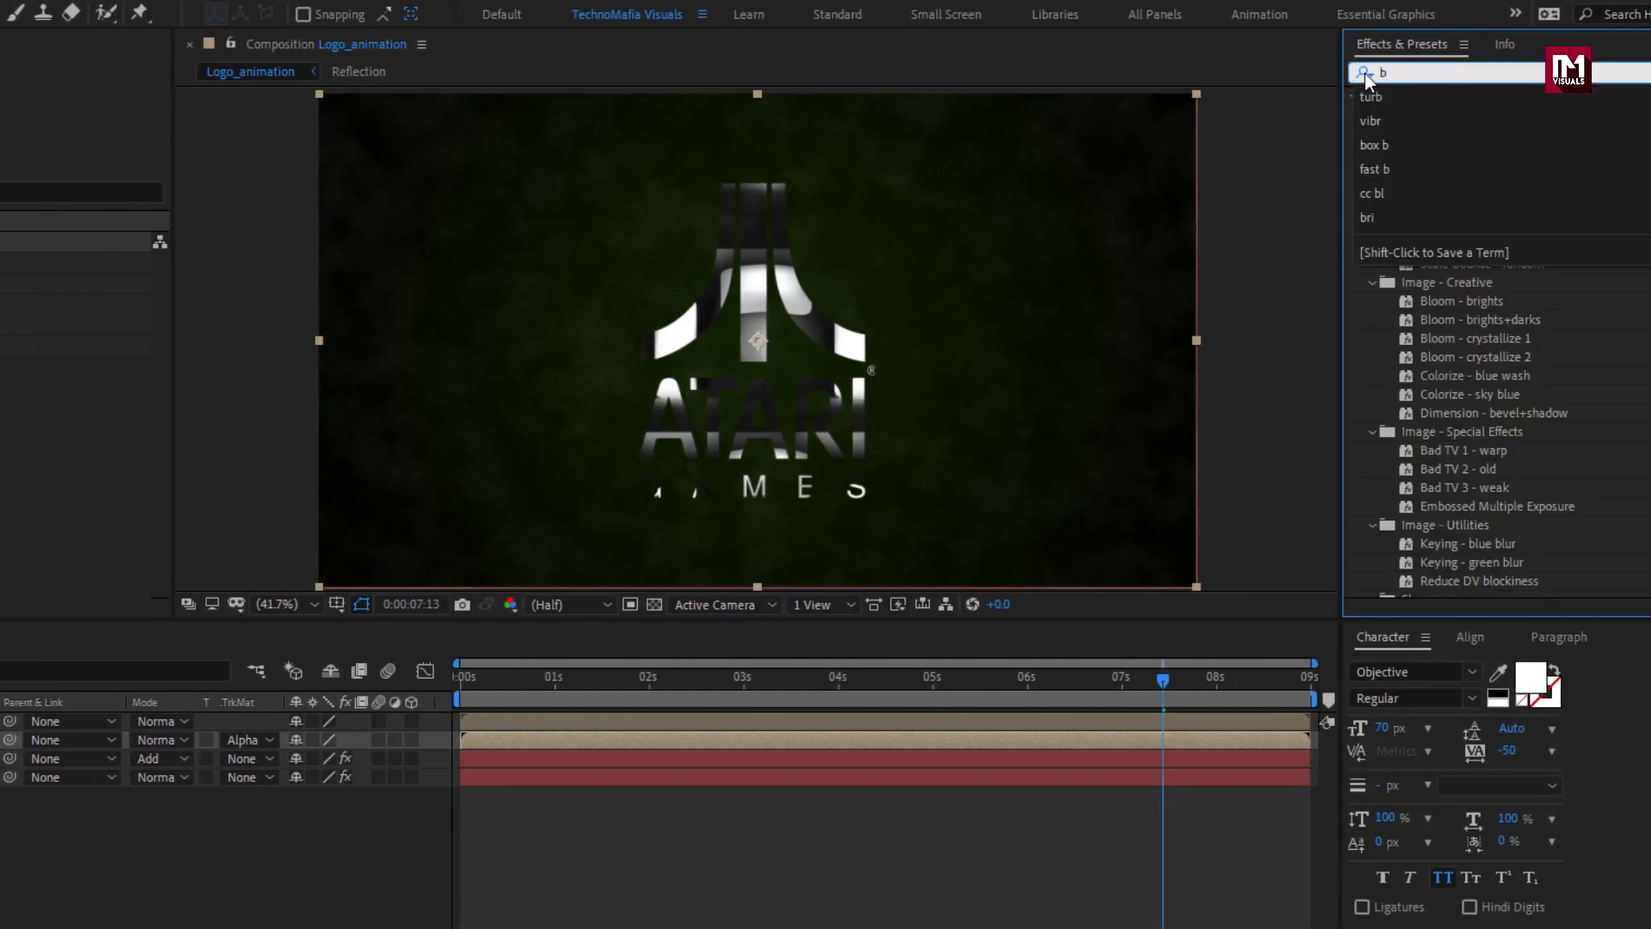
type("b")
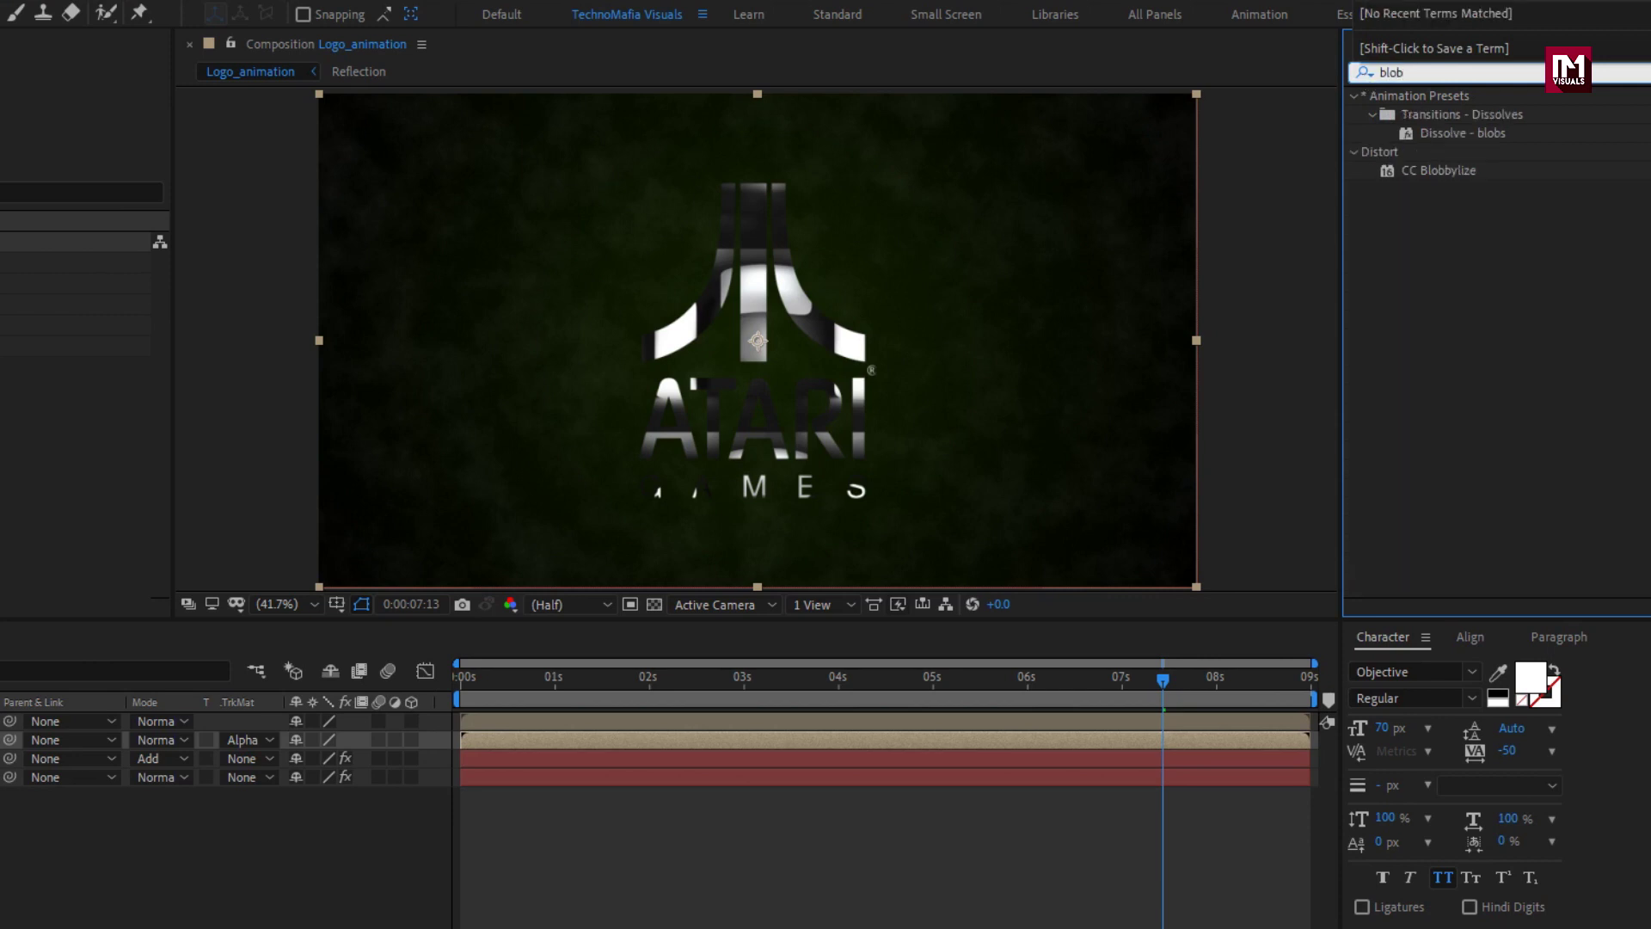
double_click(1464, 172)
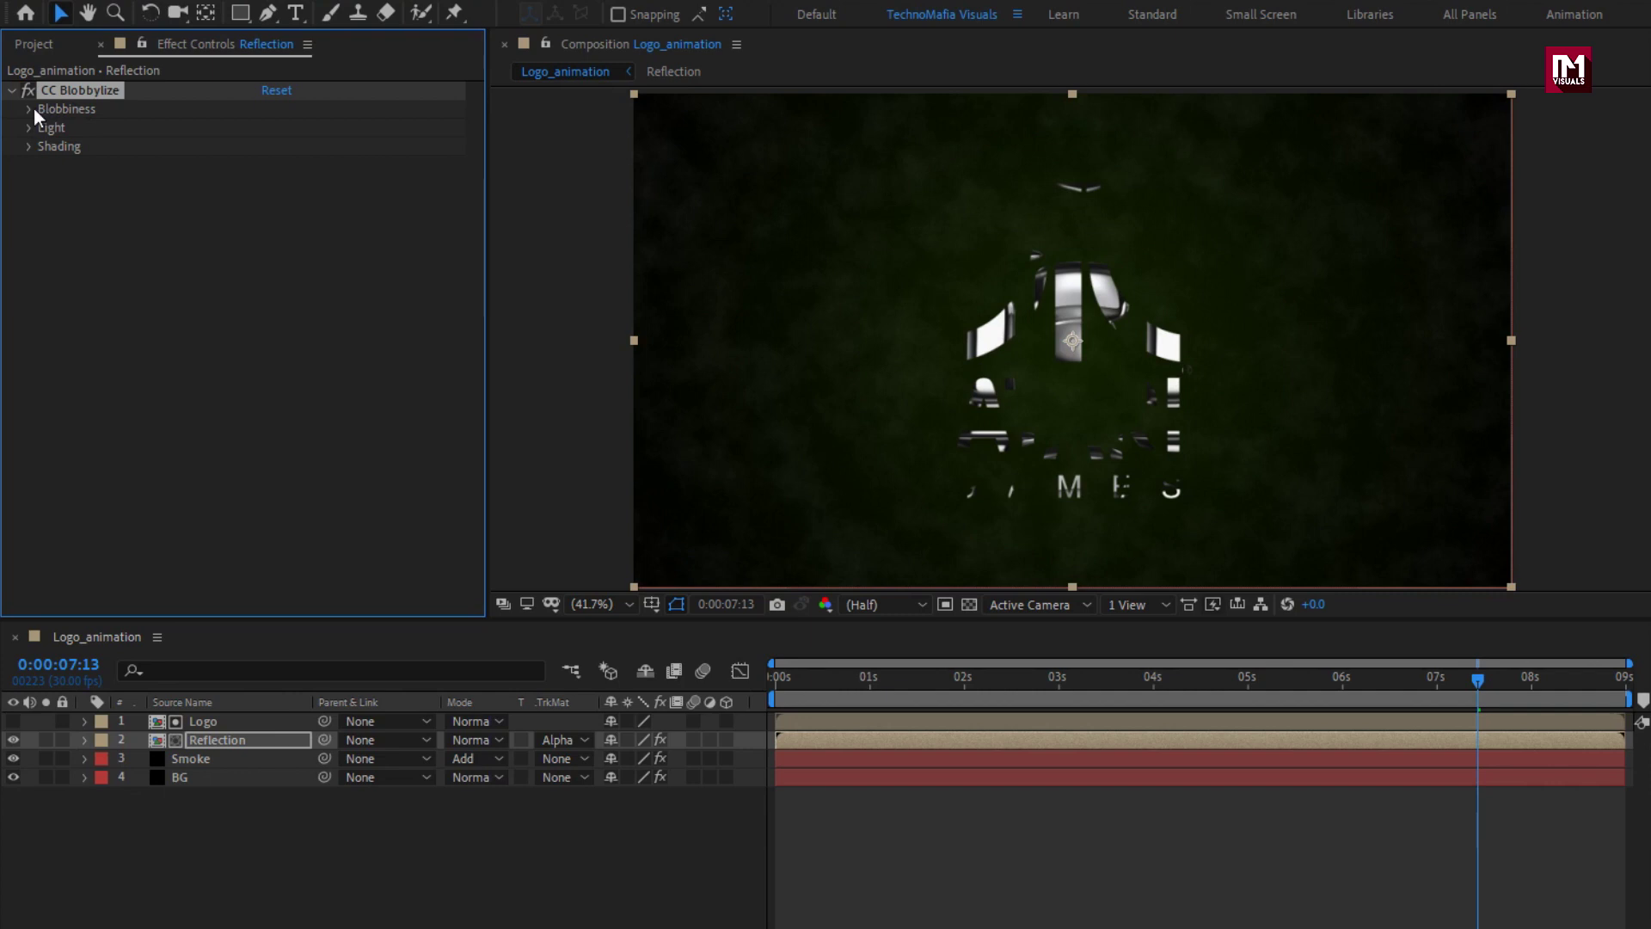
Set the CC Blobbylize Blob Layer to Logo and its Property to Alpha.
left_click(29, 109)
left_click(308, 127)
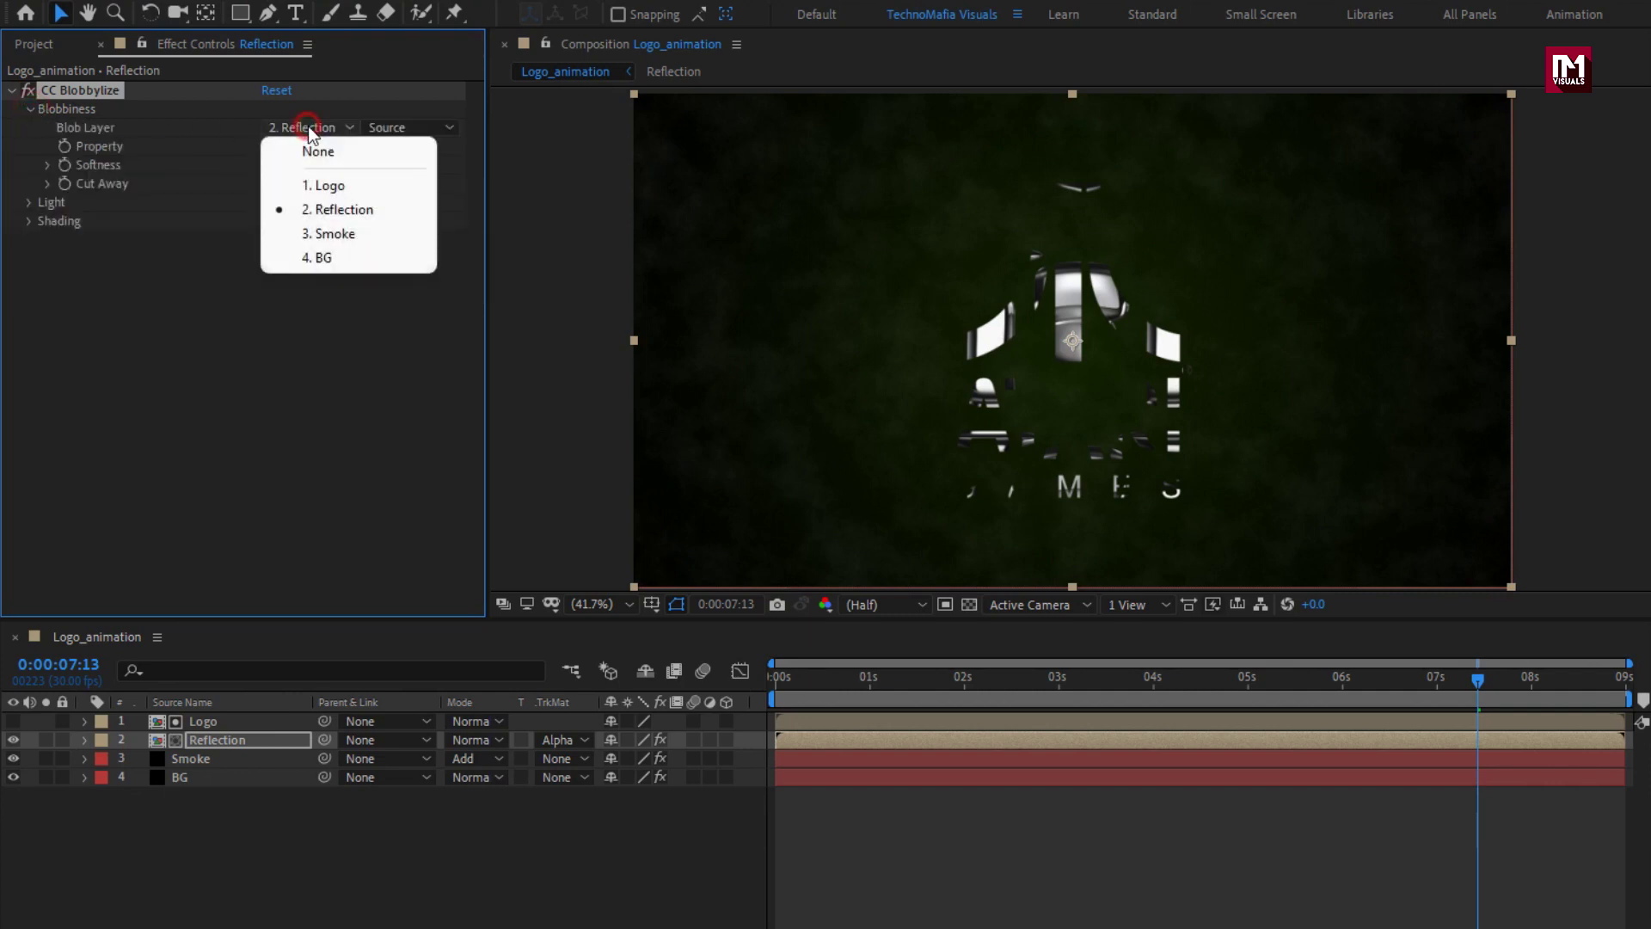
left_click(339, 185)
left_click(327, 146)
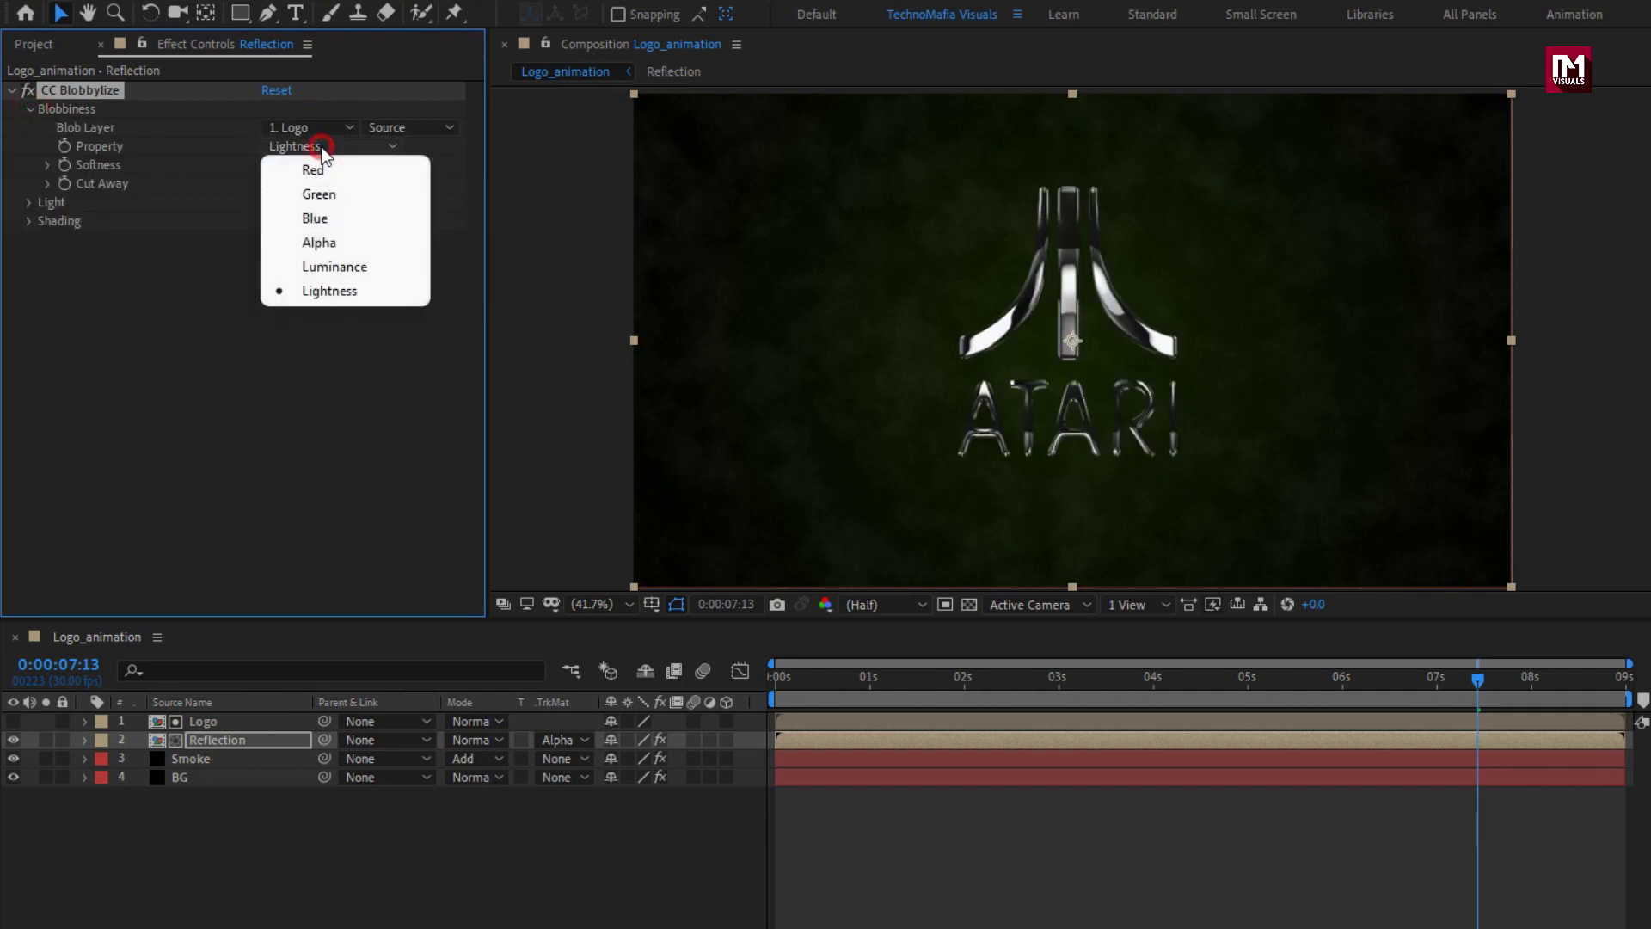
left_click(392, 238)
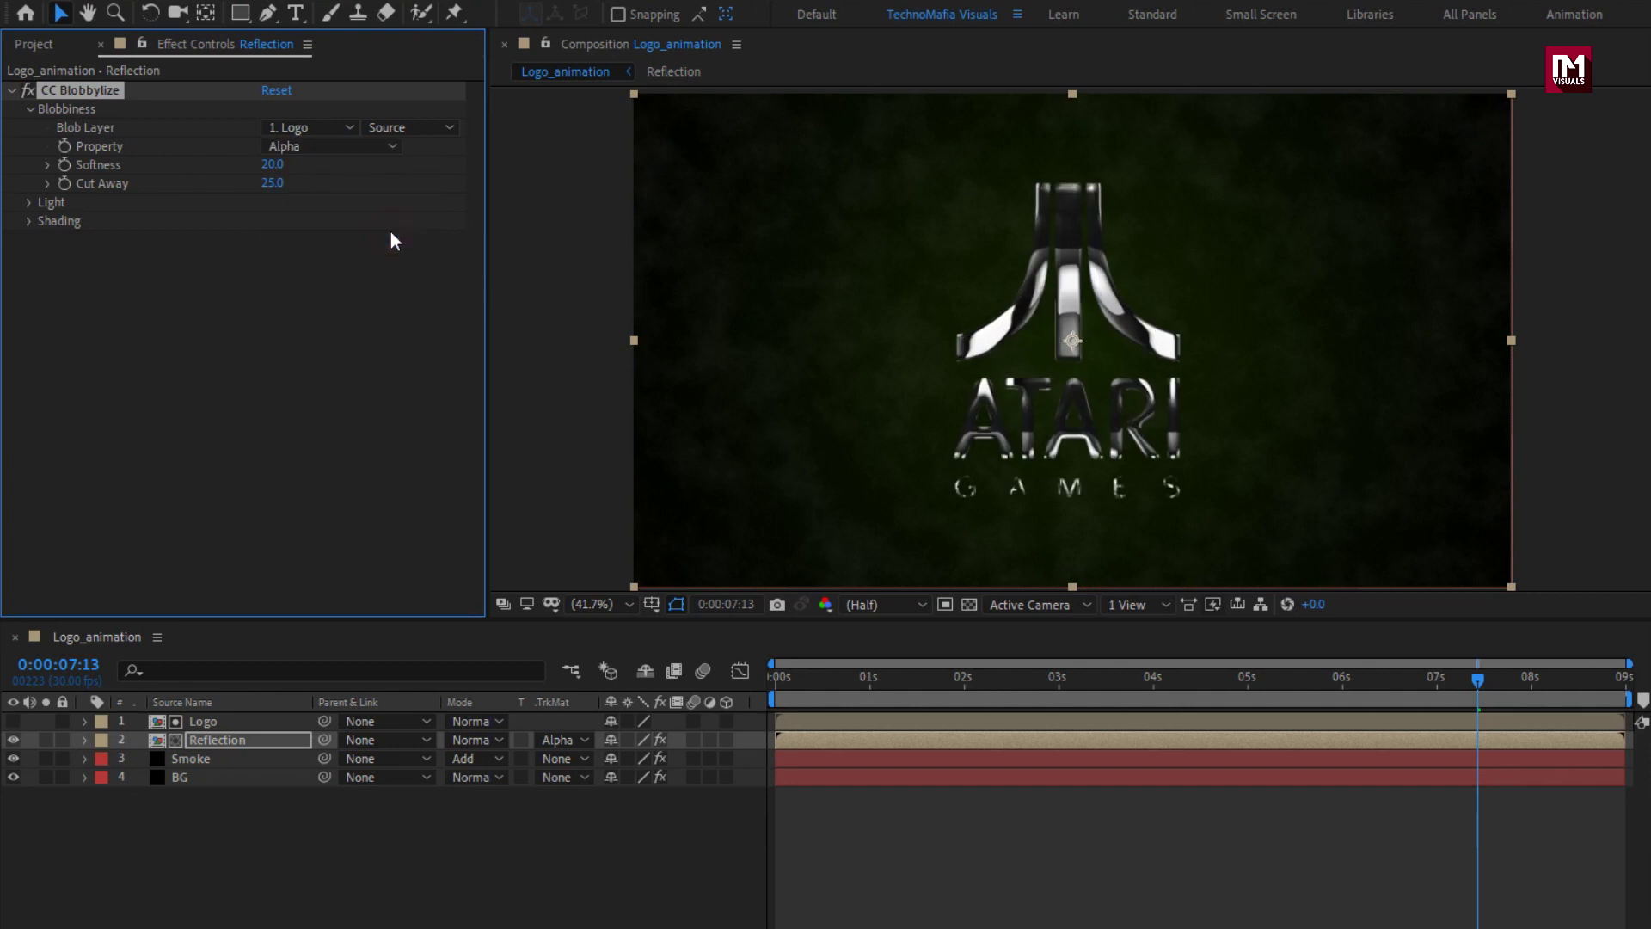
Set the CC Blobbylize Softness to 6 and Cut Away to 0, then collapse the effect's settings.
type("6")
key("Return")
left_click_drag(270, 183, 274, 183)
left_click(274, 184)
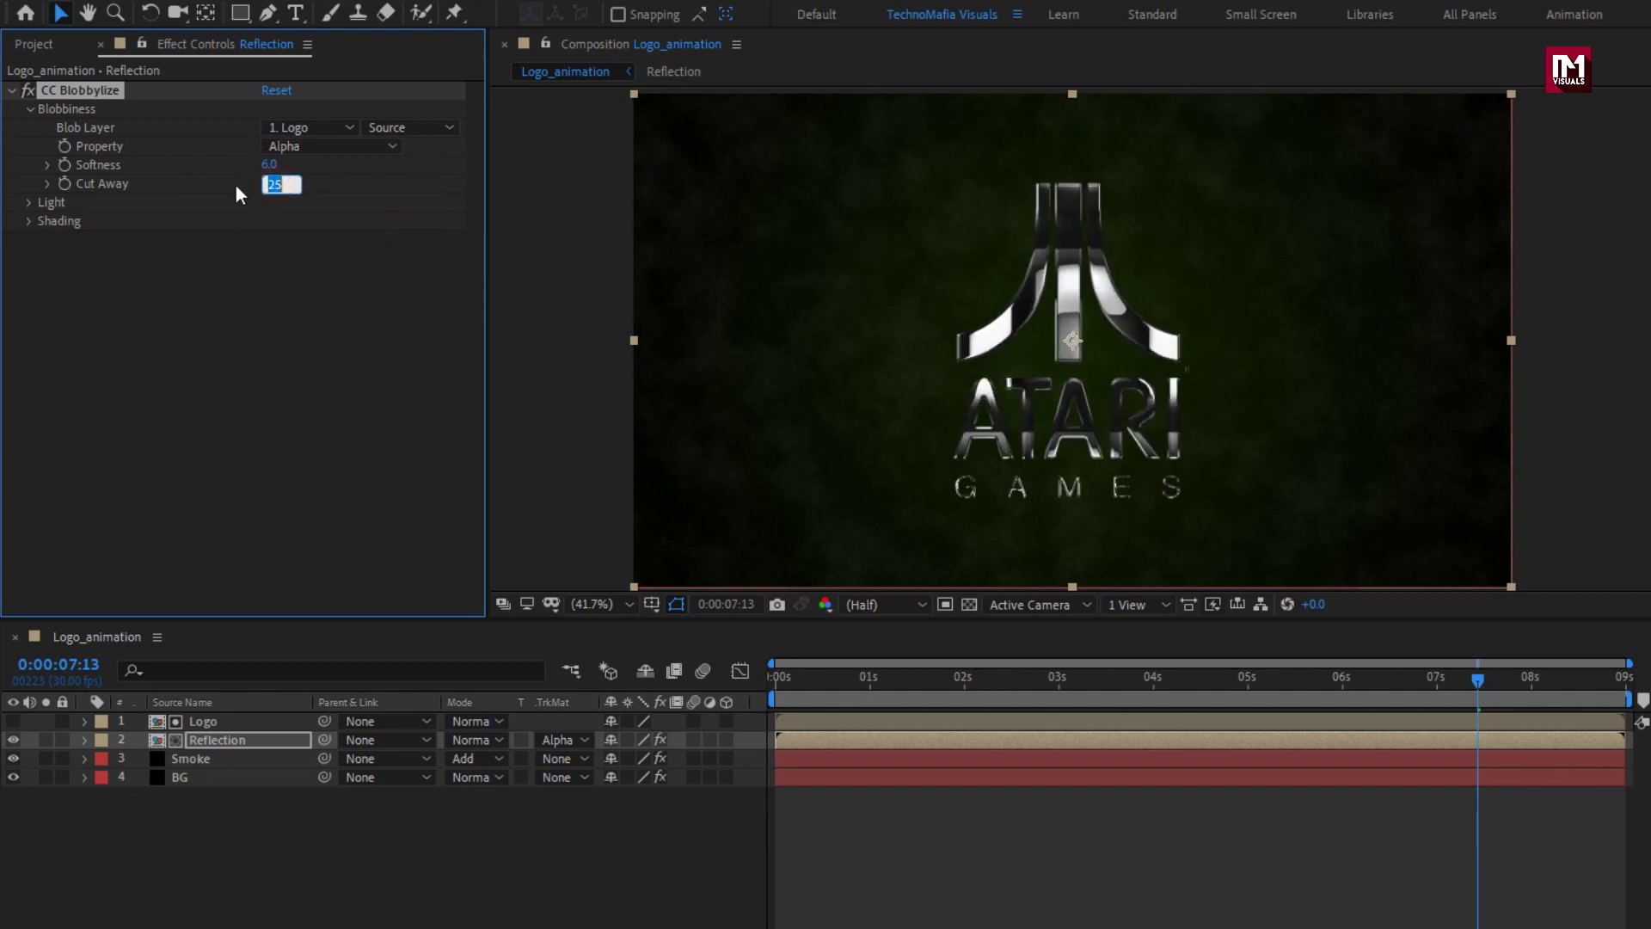
type("0")
key("Return")
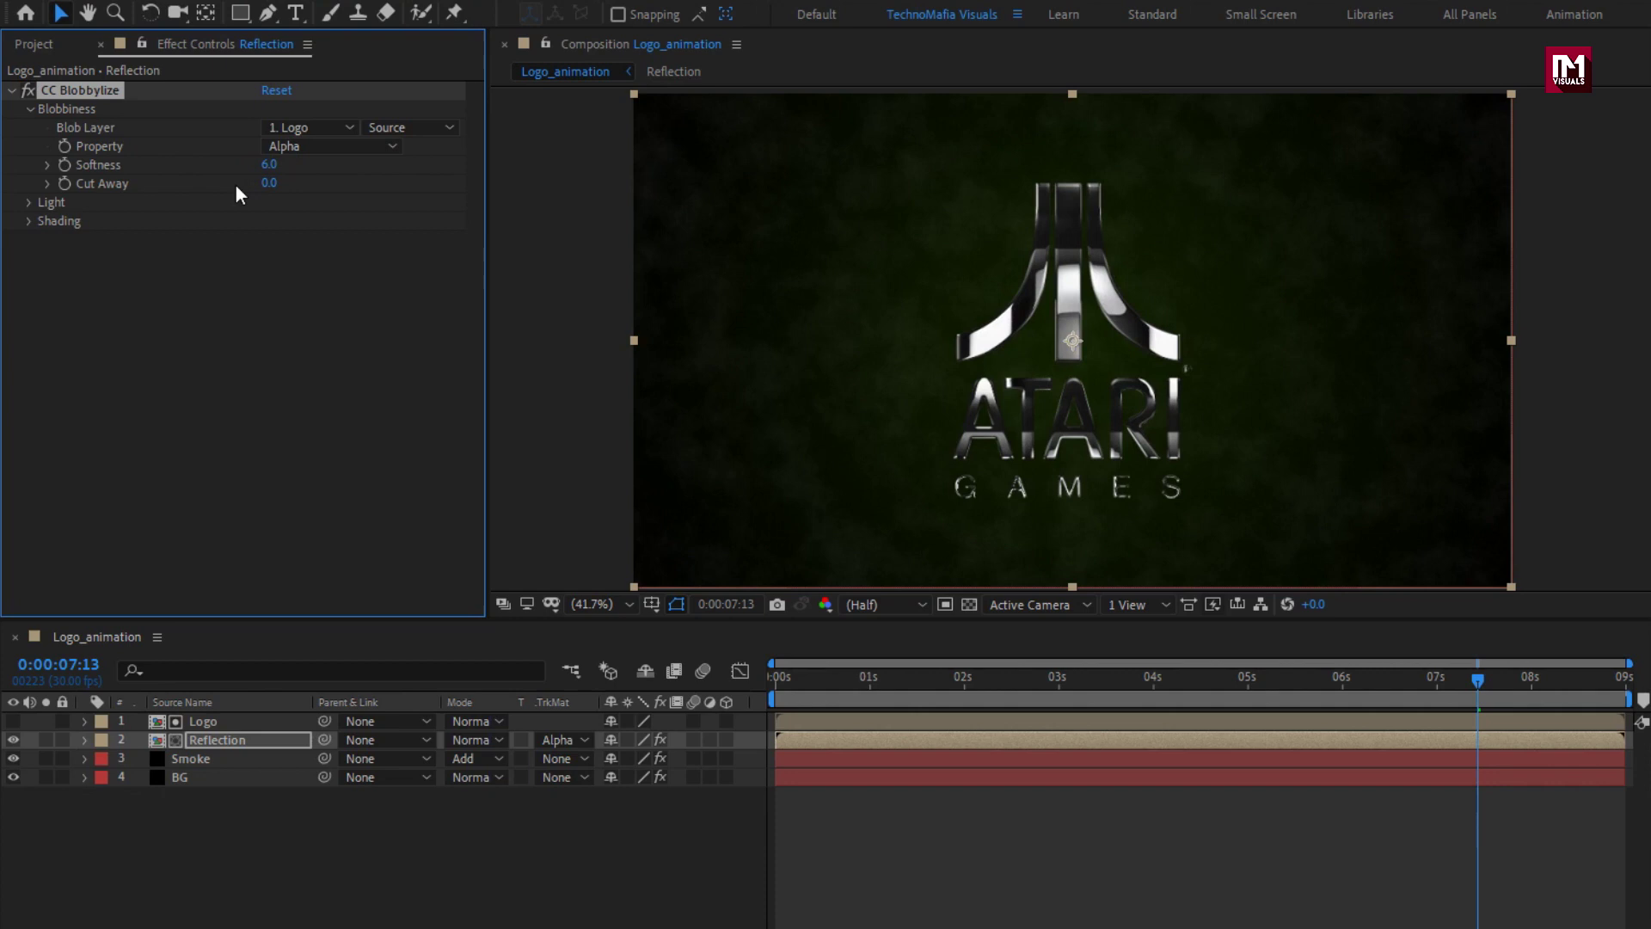
left_click(12, 91)
Find the Tritone effect and apply it to the Reflection layer.
left_click(1338, 75)
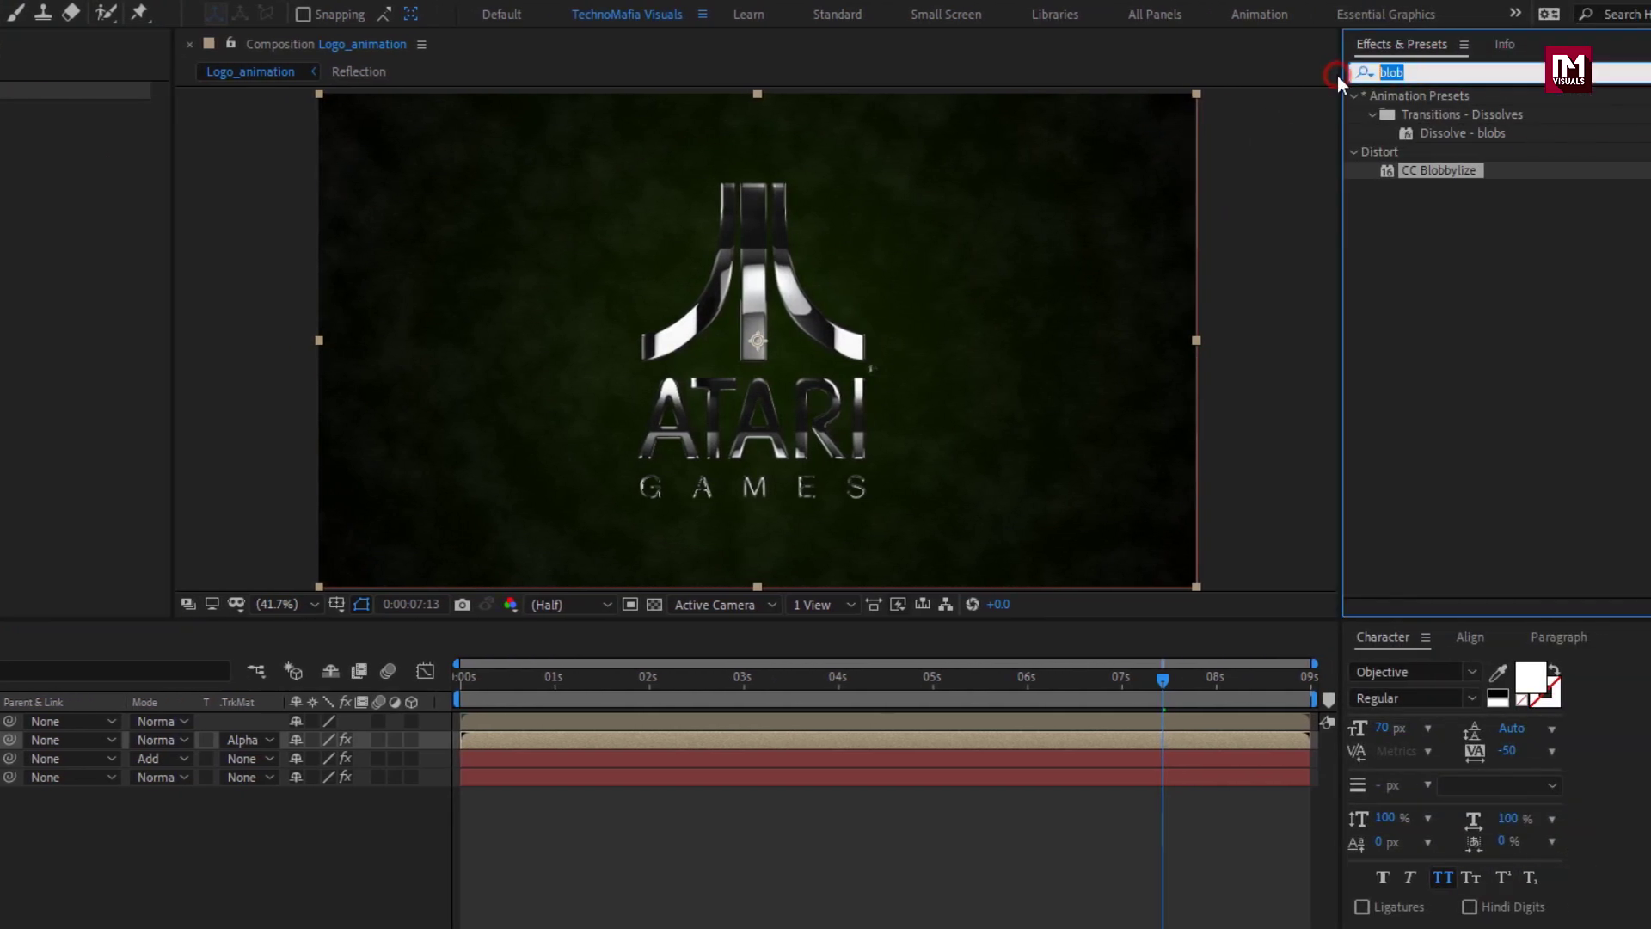
type("trit")
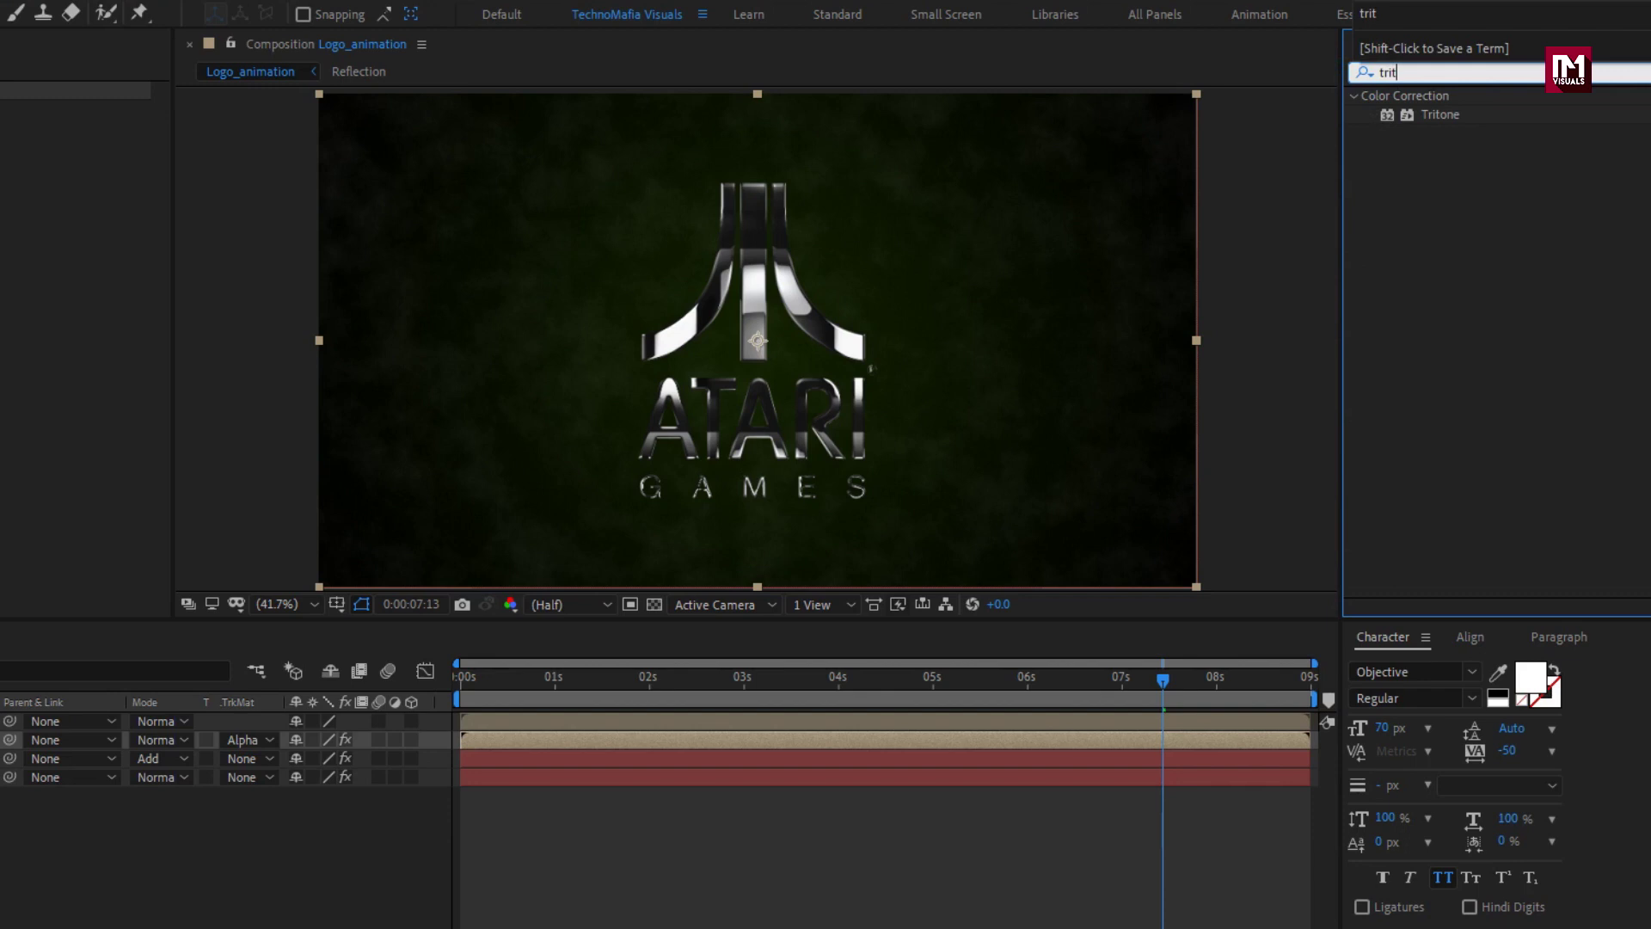
left_click(1449, 115)
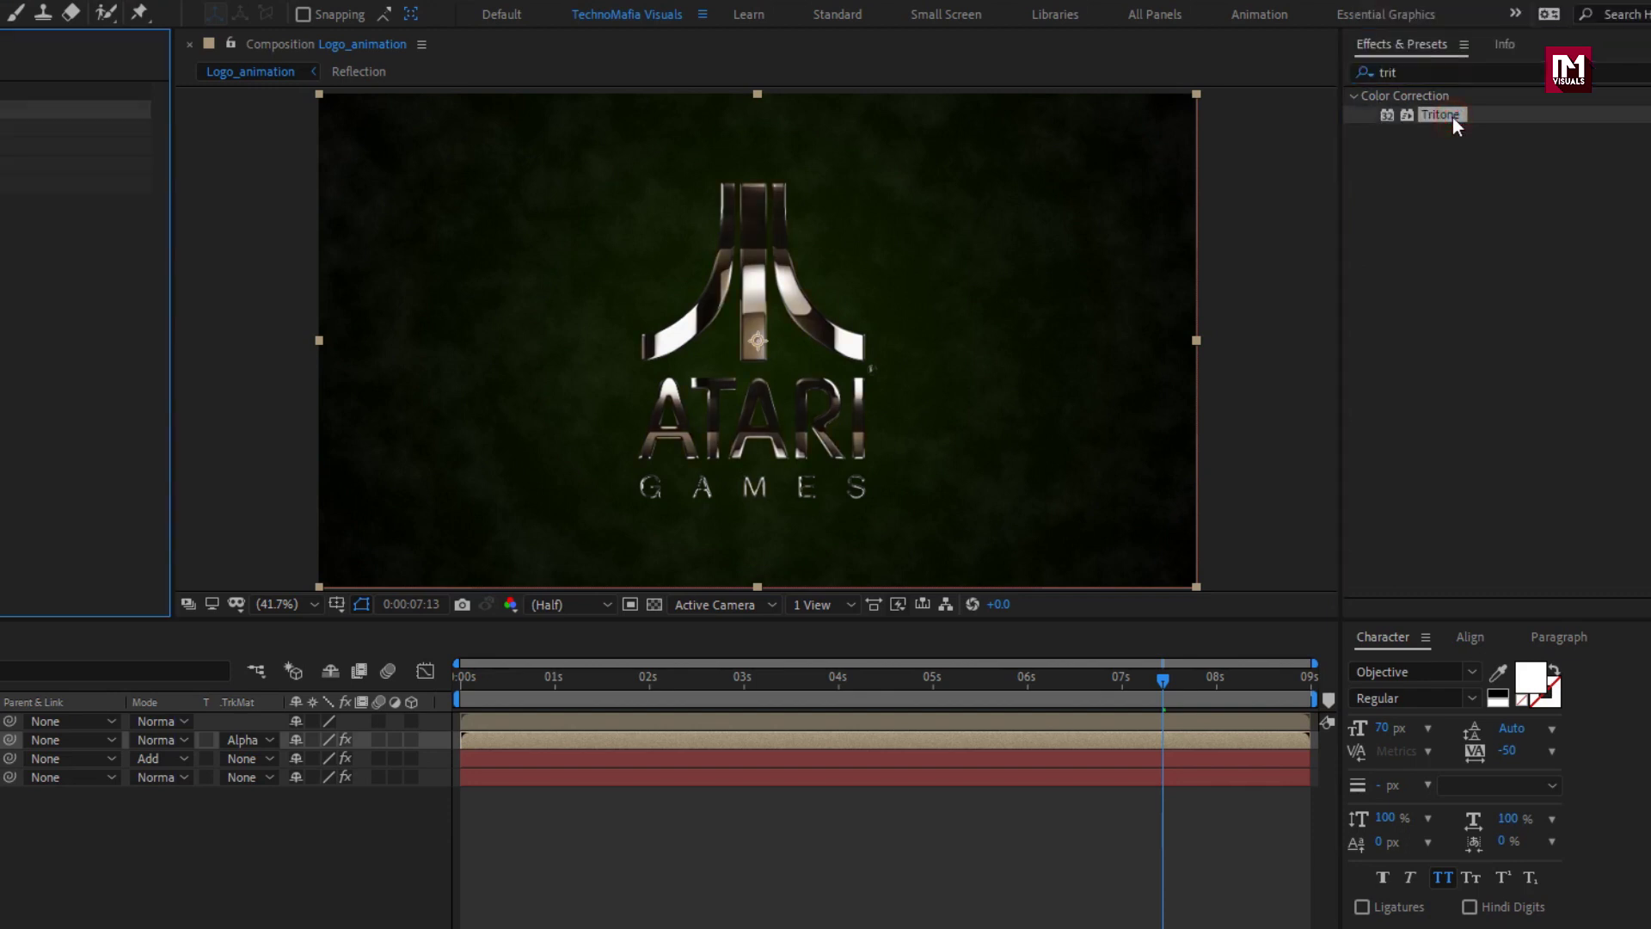
Change the Tritone midtones to a bright orange and check the golden logo at other times in the animation.
left_click(270, 148)
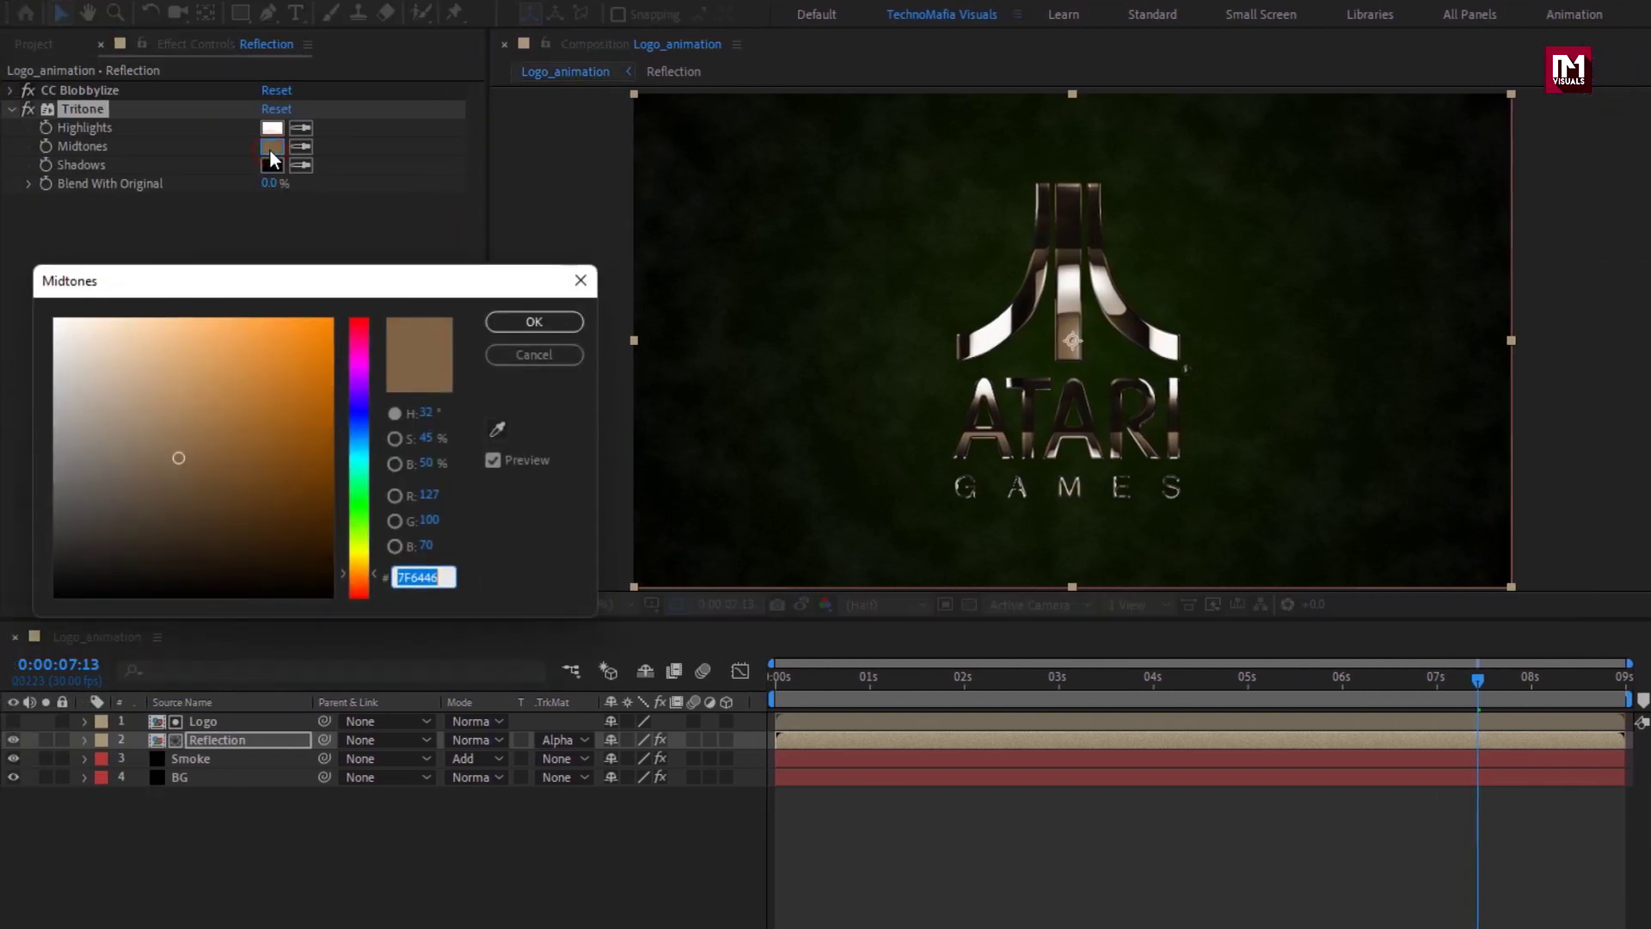
mouse_move(275, 365)
left_mouse_down()
mouse_move(302, 325)
mouse_move(286, 321)
left_mouse_up()
left_click(534, 321)
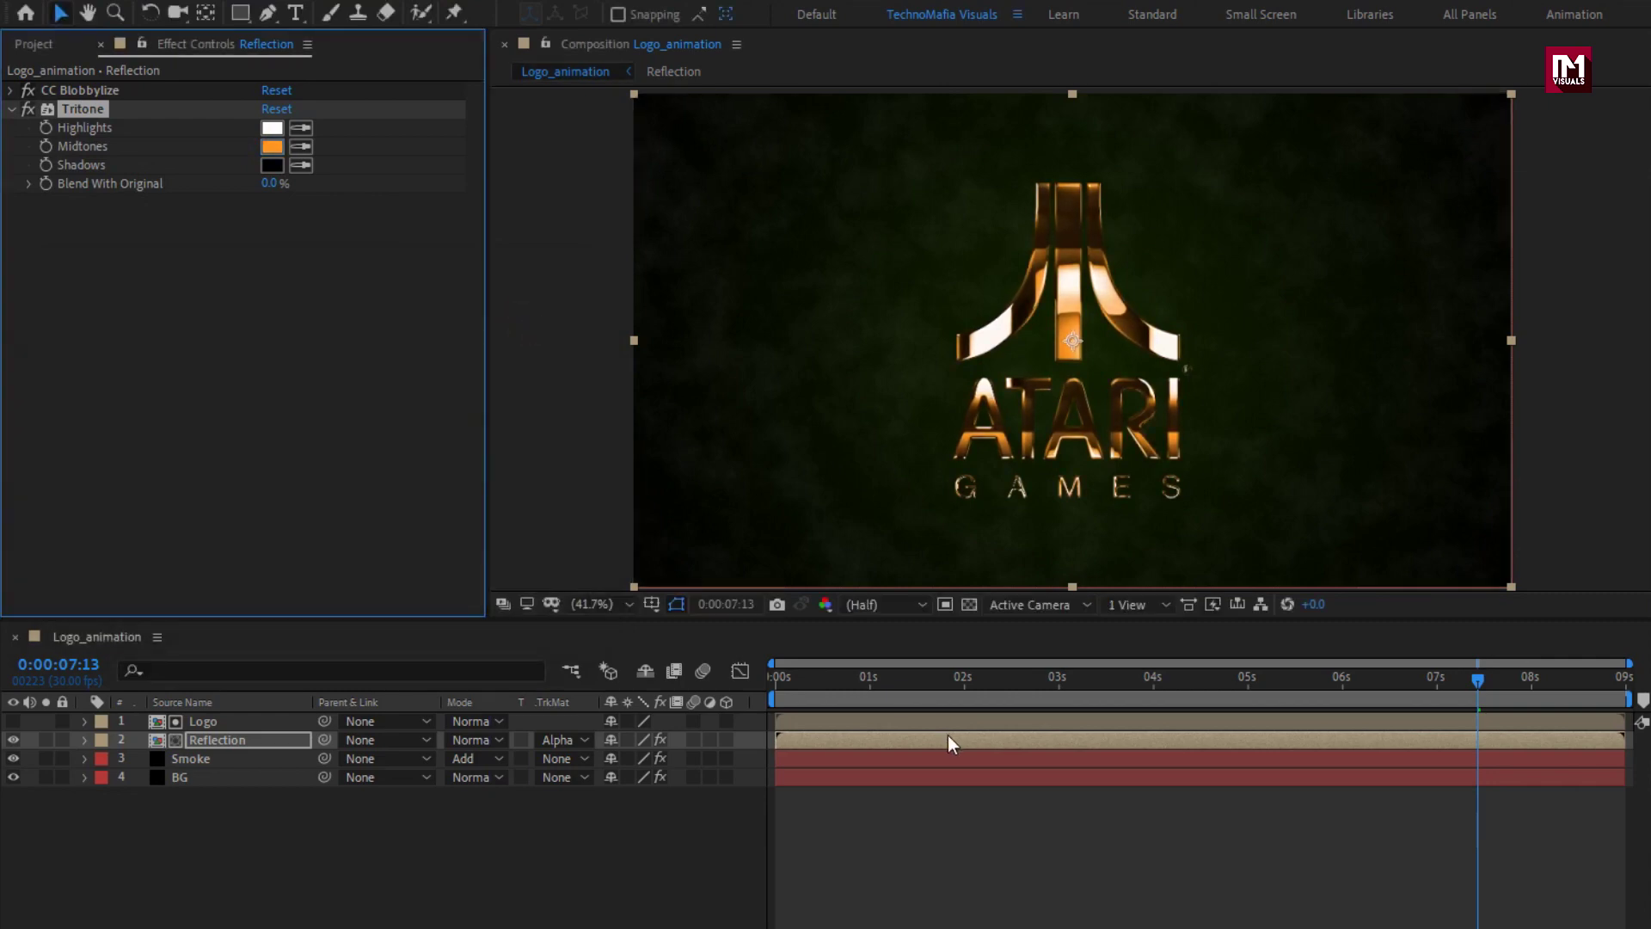
left_click(910, 678)
left_click_drag(910, 678, 1198, 637)
Inside the Reflection composition, apply Fast Box Blur to the Reflection footage layer and set its Iterations to 1.
double_click(205, 741)
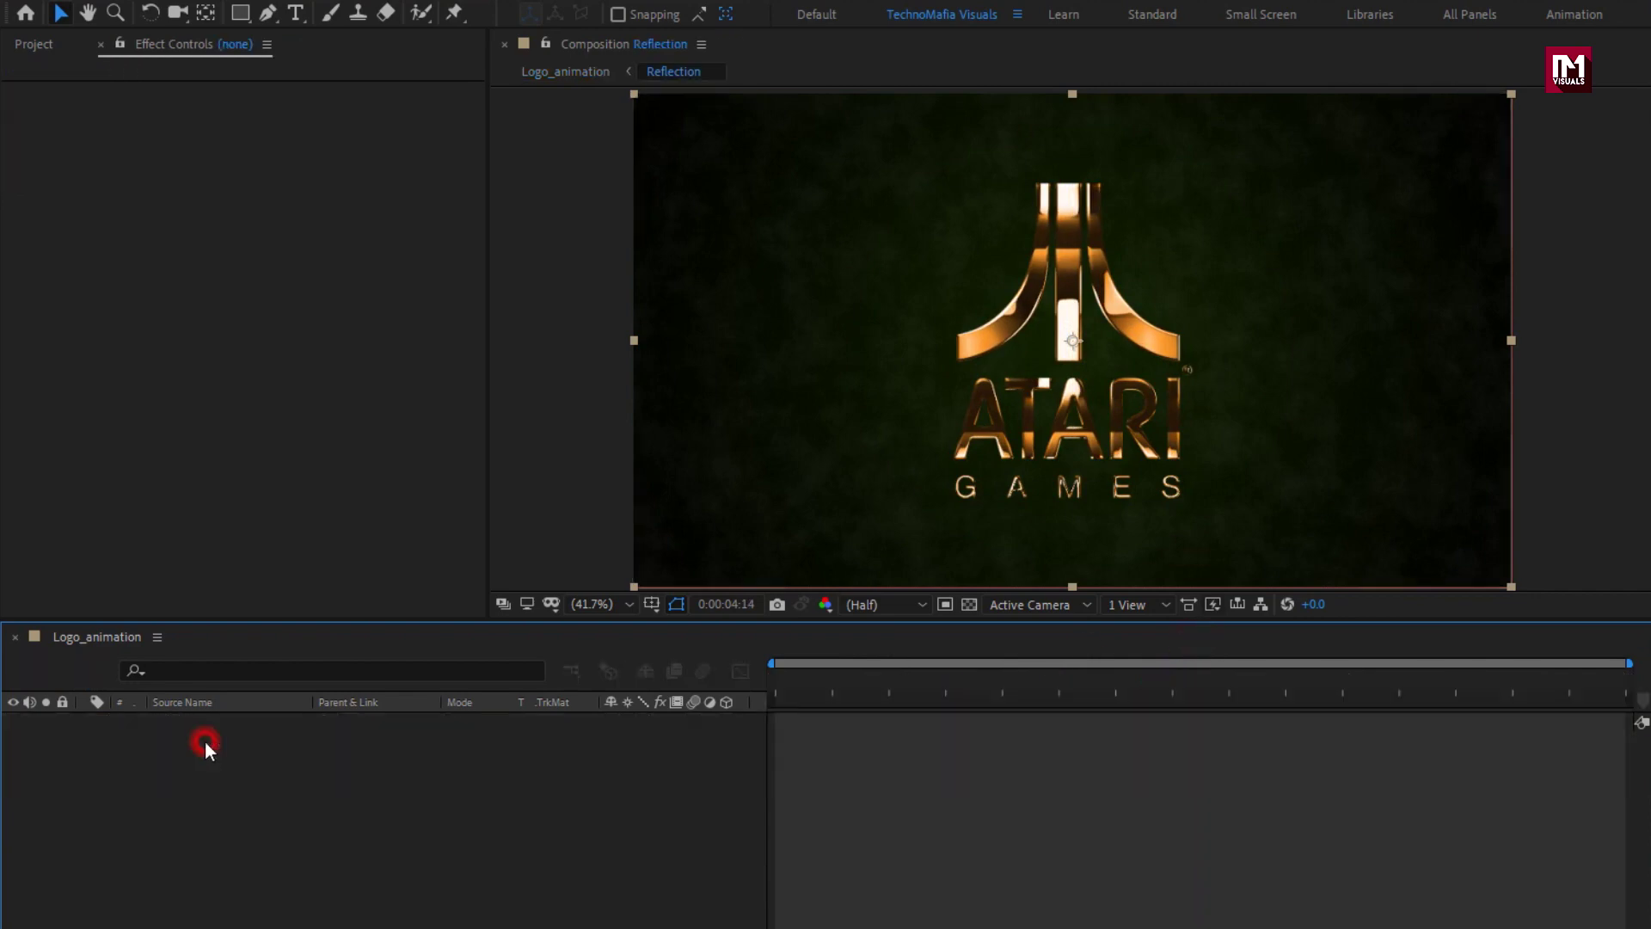
left_click(205, 722)
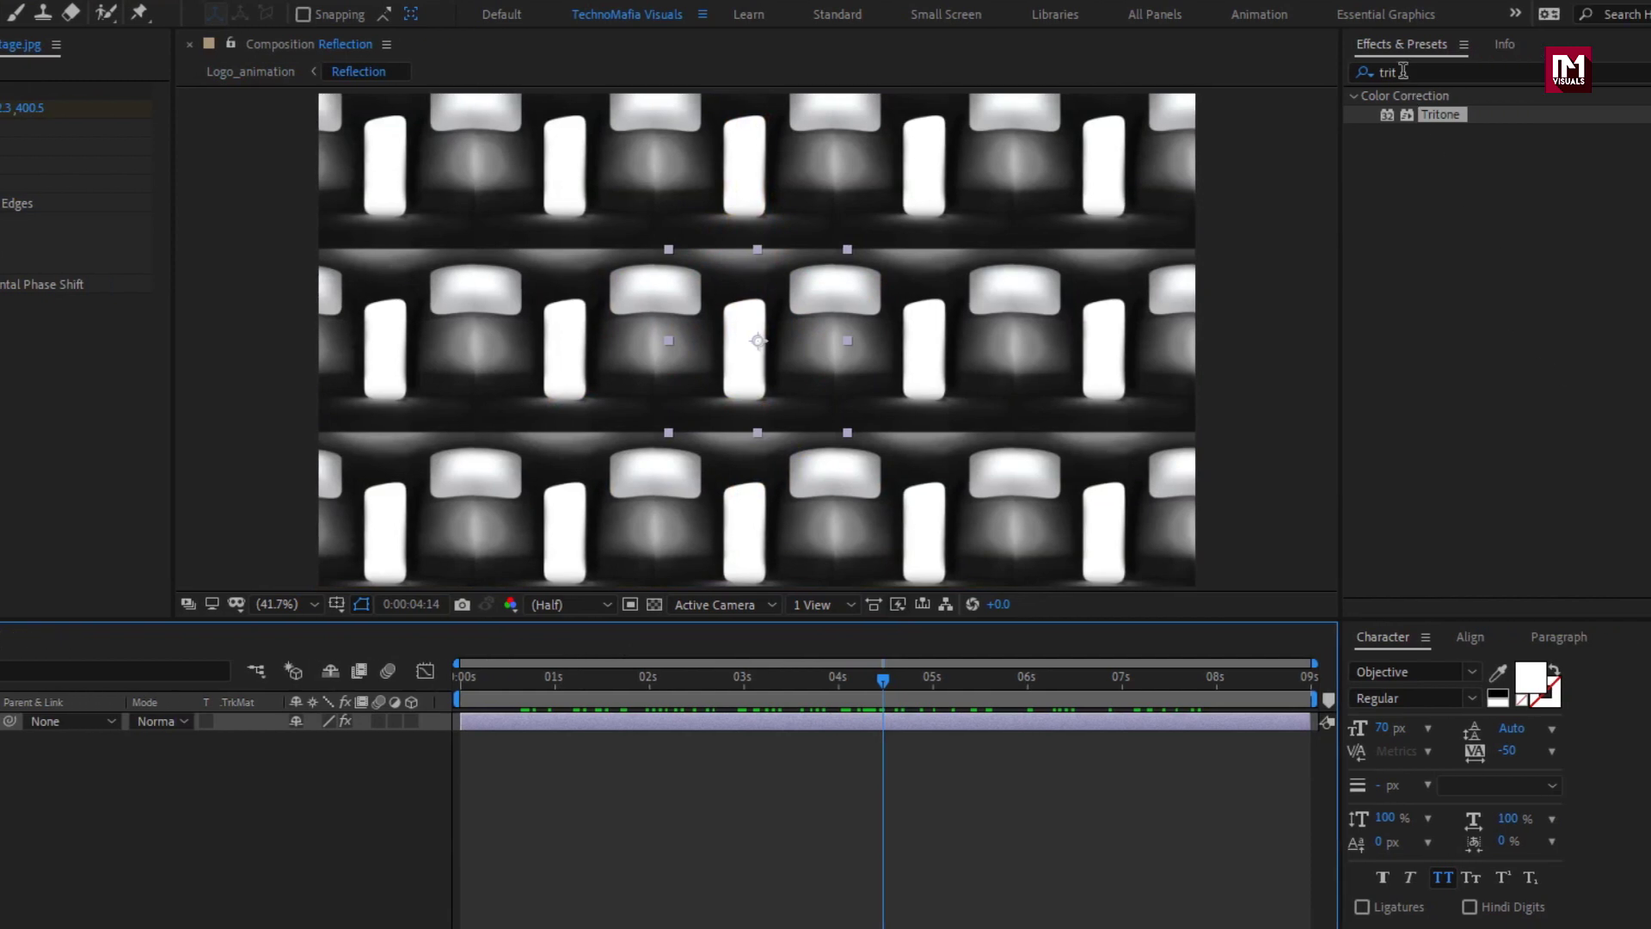
left_click(1330, 74)
type("fast")
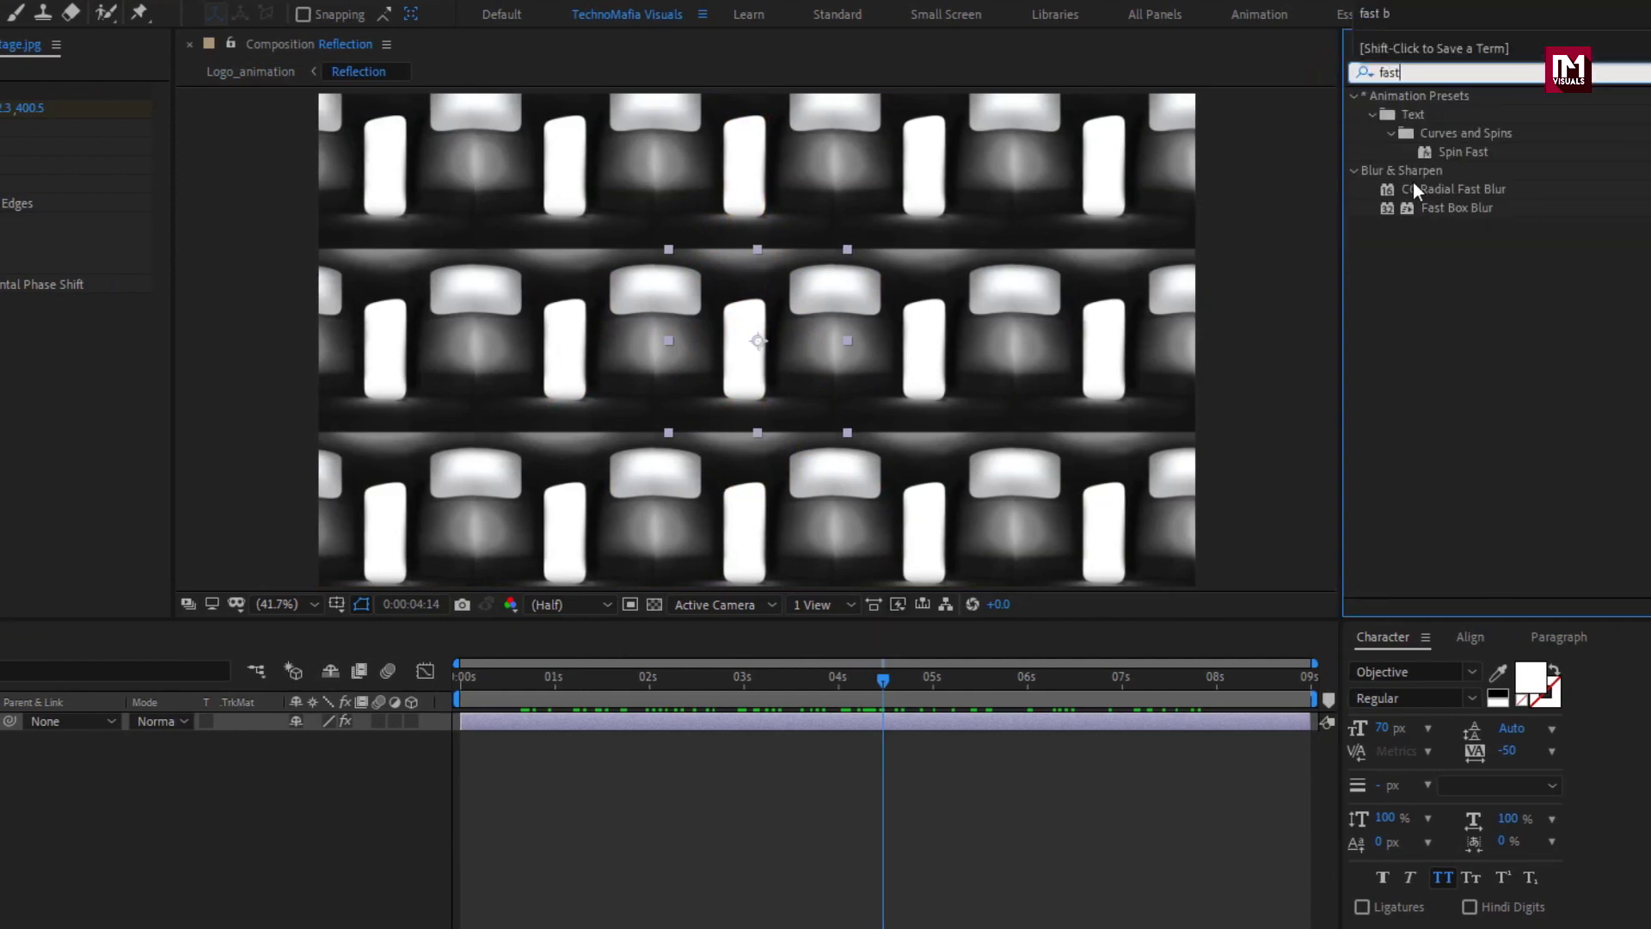
double_click(1437, 208)
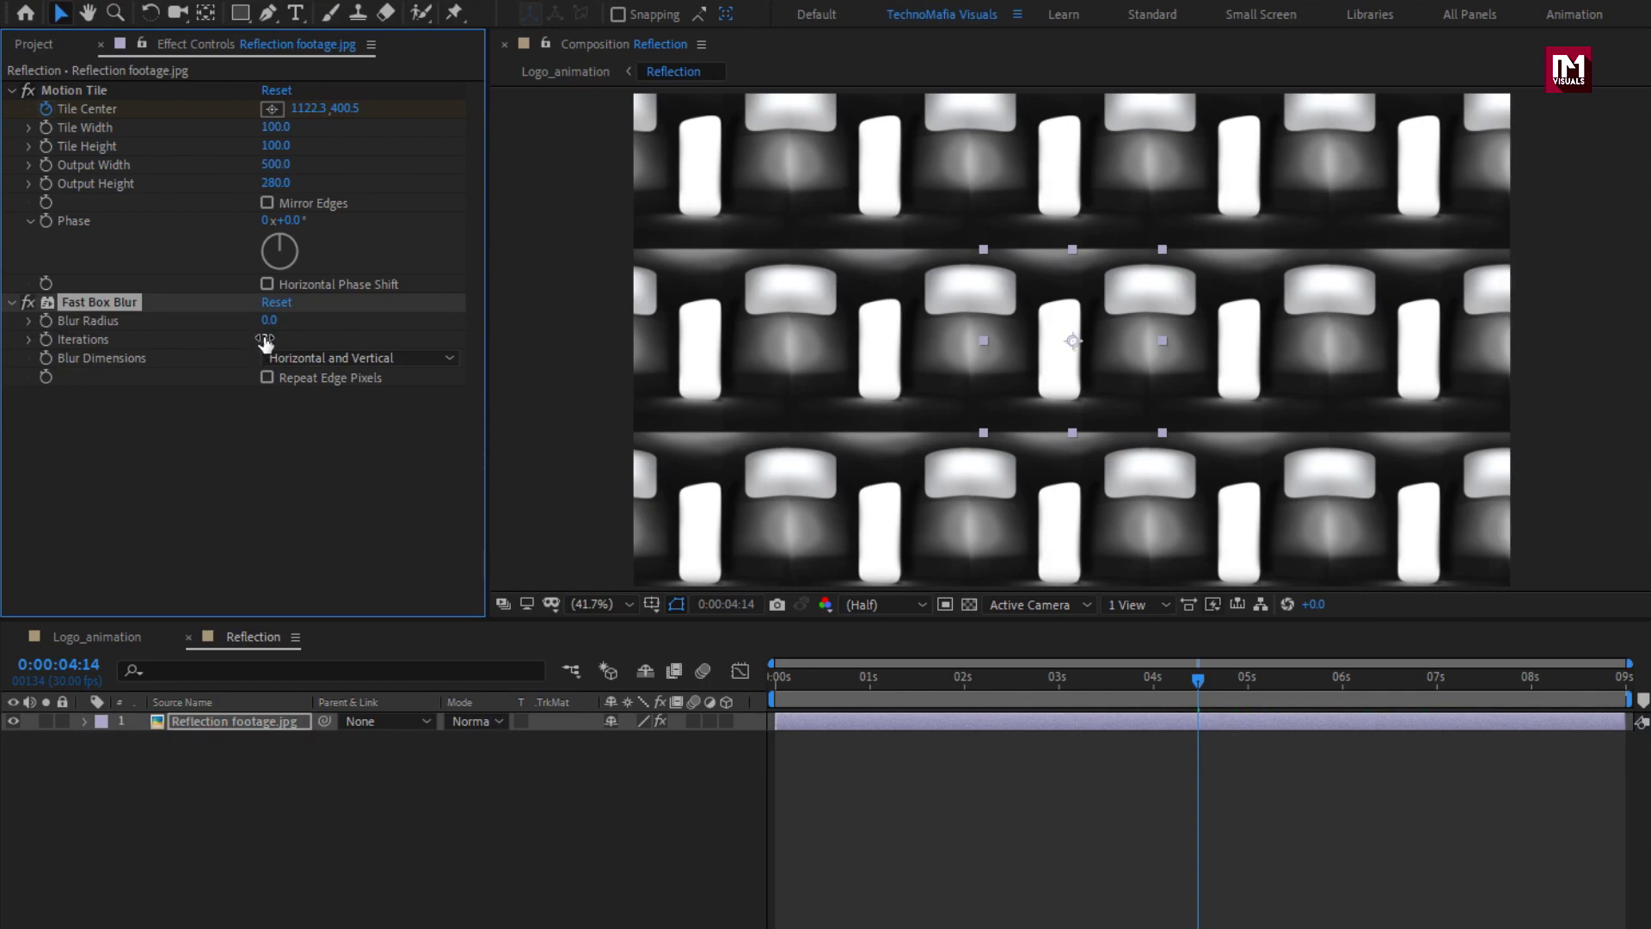
left_click(260, 339)
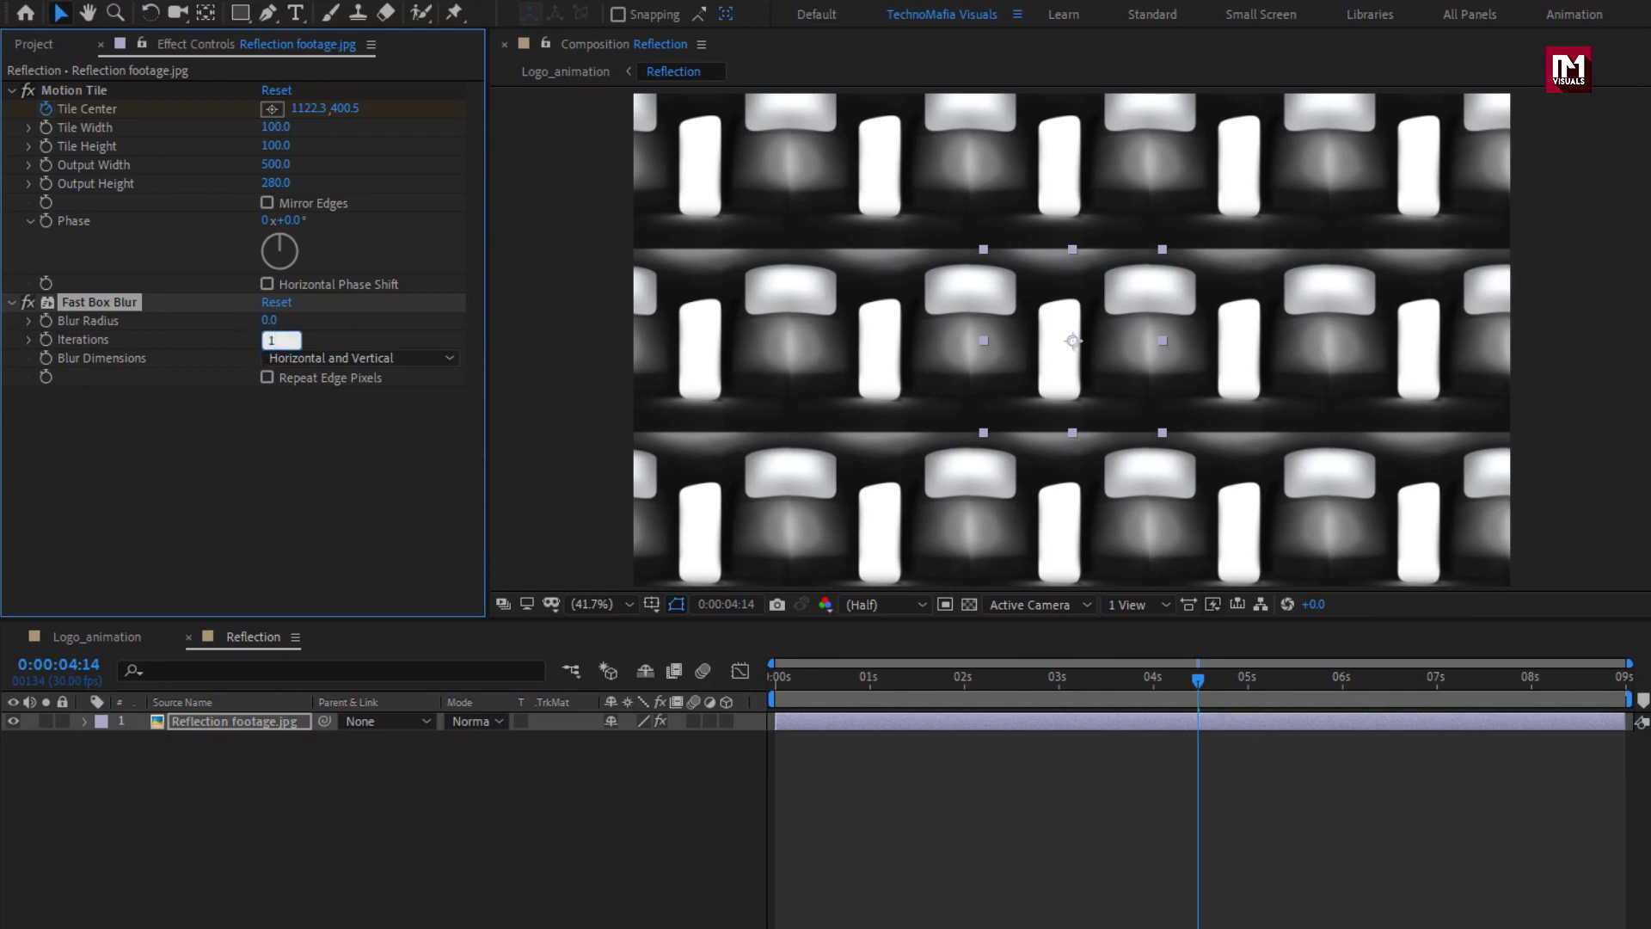
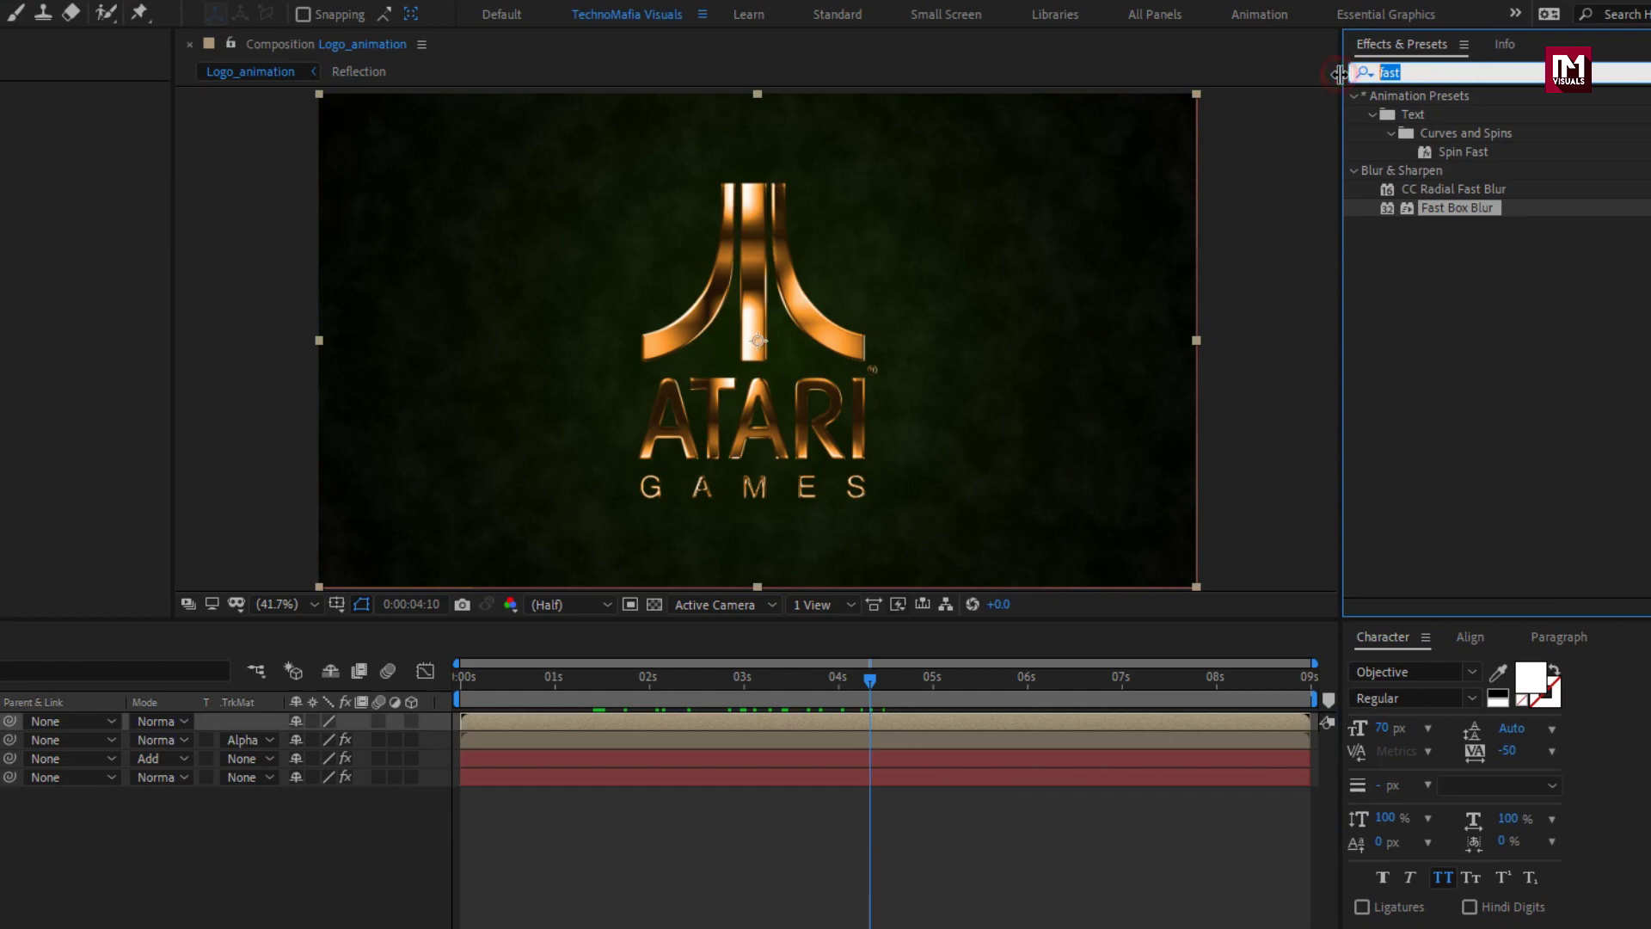
Apply the CC Radial Blur effect to the Logo layer and set its Type to Centered Zoom.
type("d")
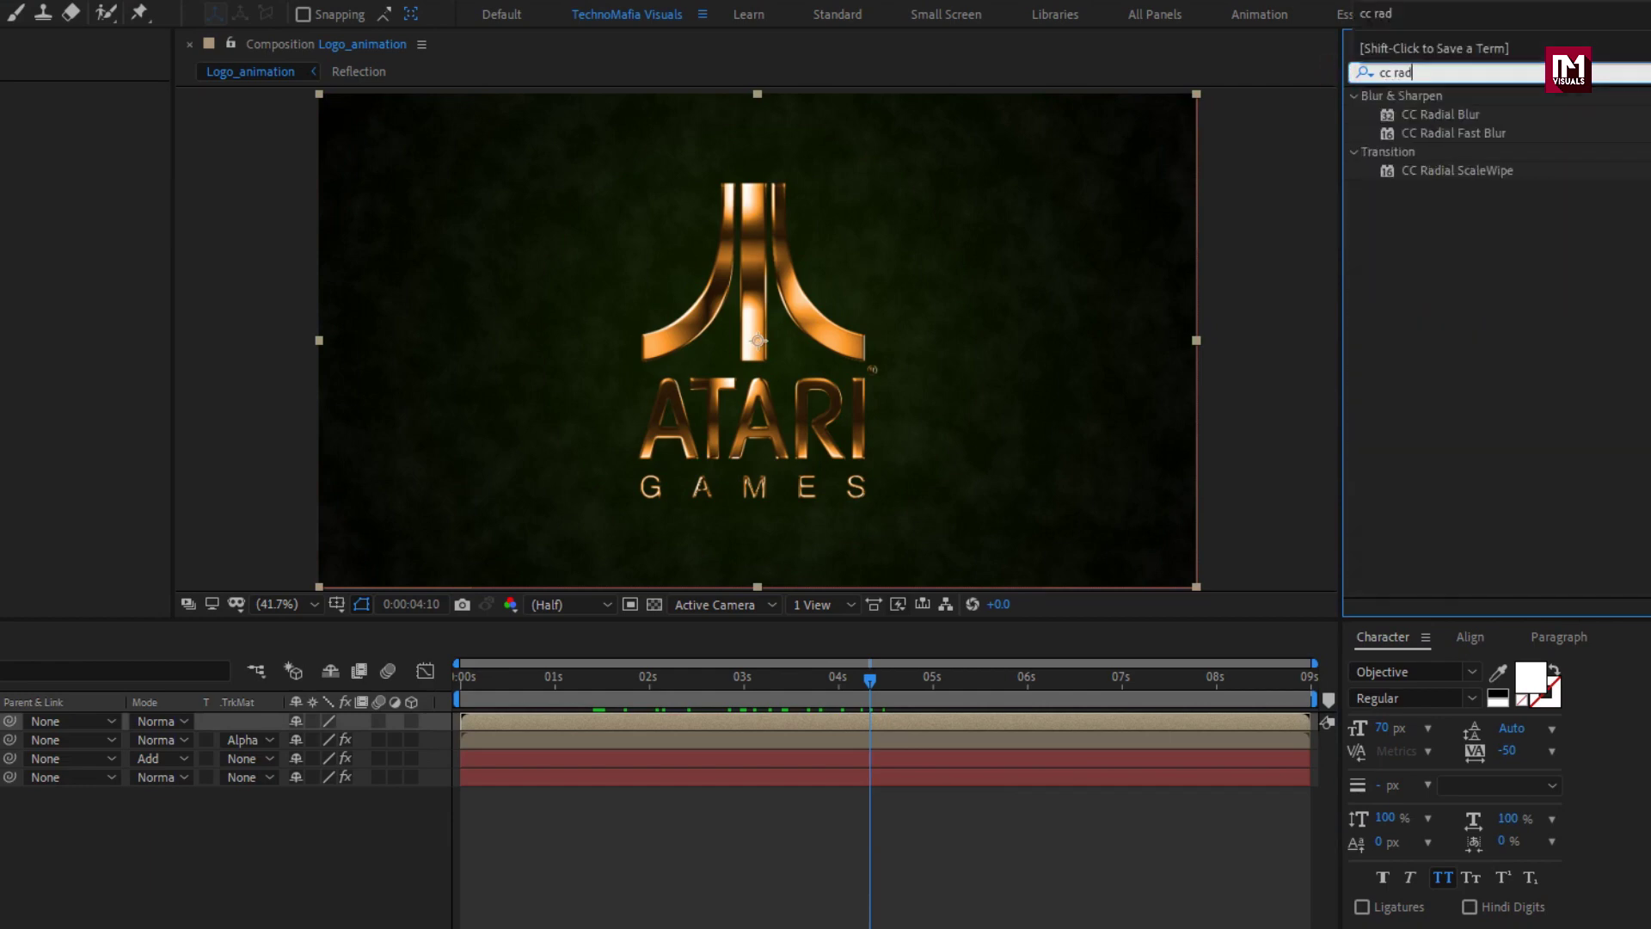
double_click(1455, 120)
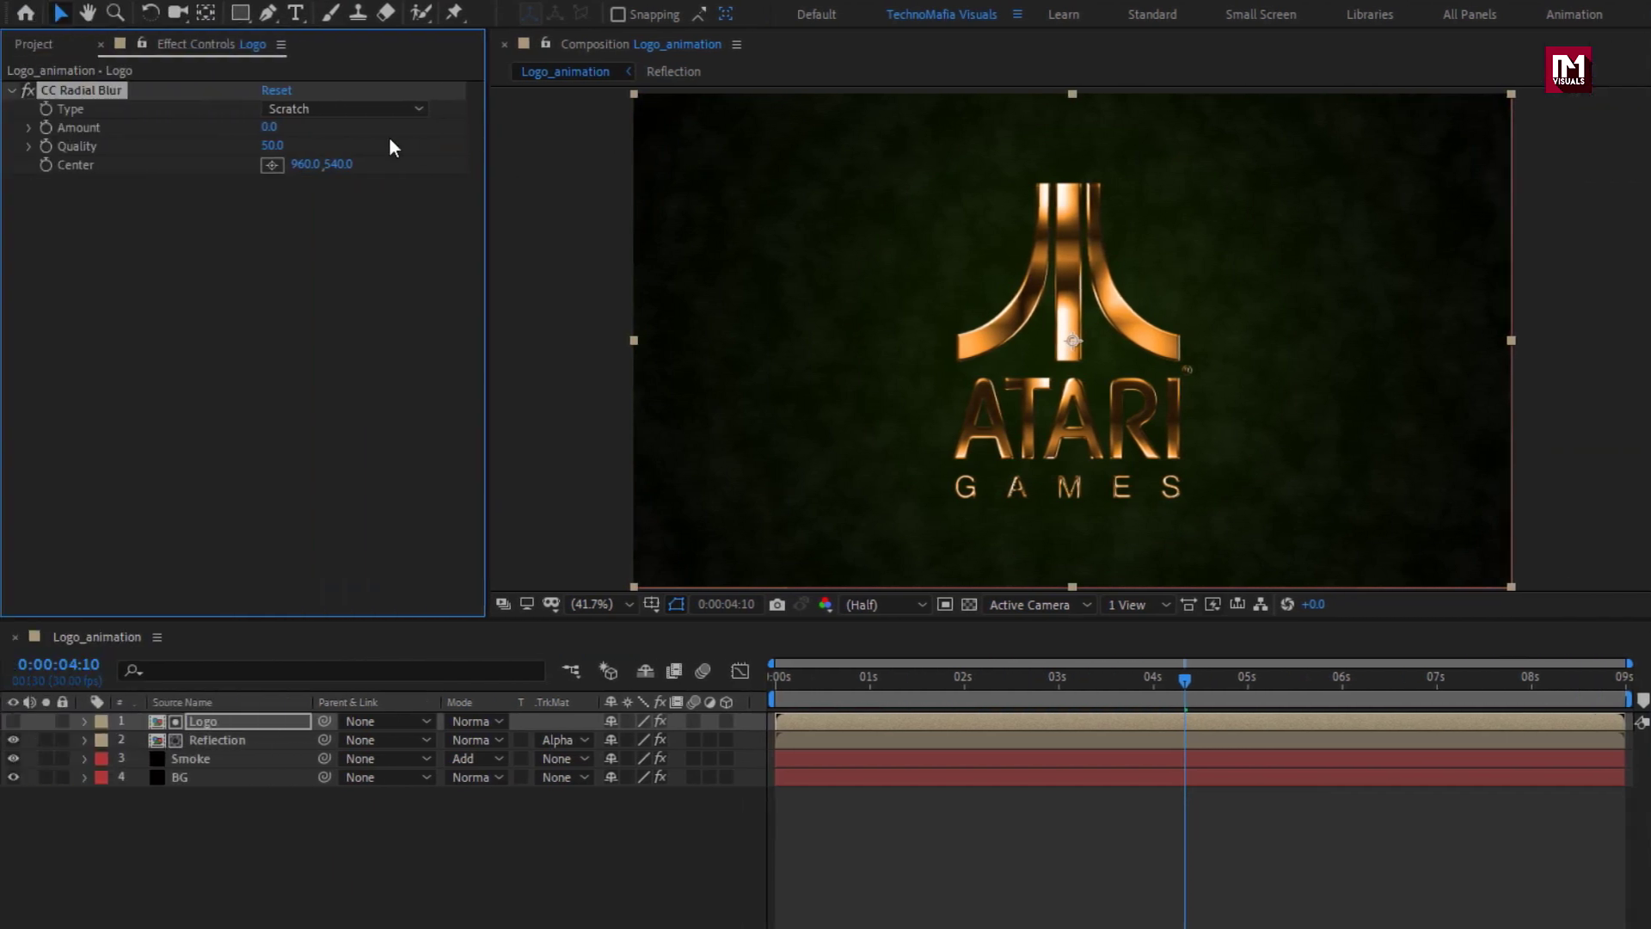
left_click(366, 108)
left_click(387, 178)
At 0:00:04:10, keyframe the Logo layer's CC Radial Blur Amount at 250 and reveal the layer's keyframes.
left_click_drag(1158, 685, 1185, 685)
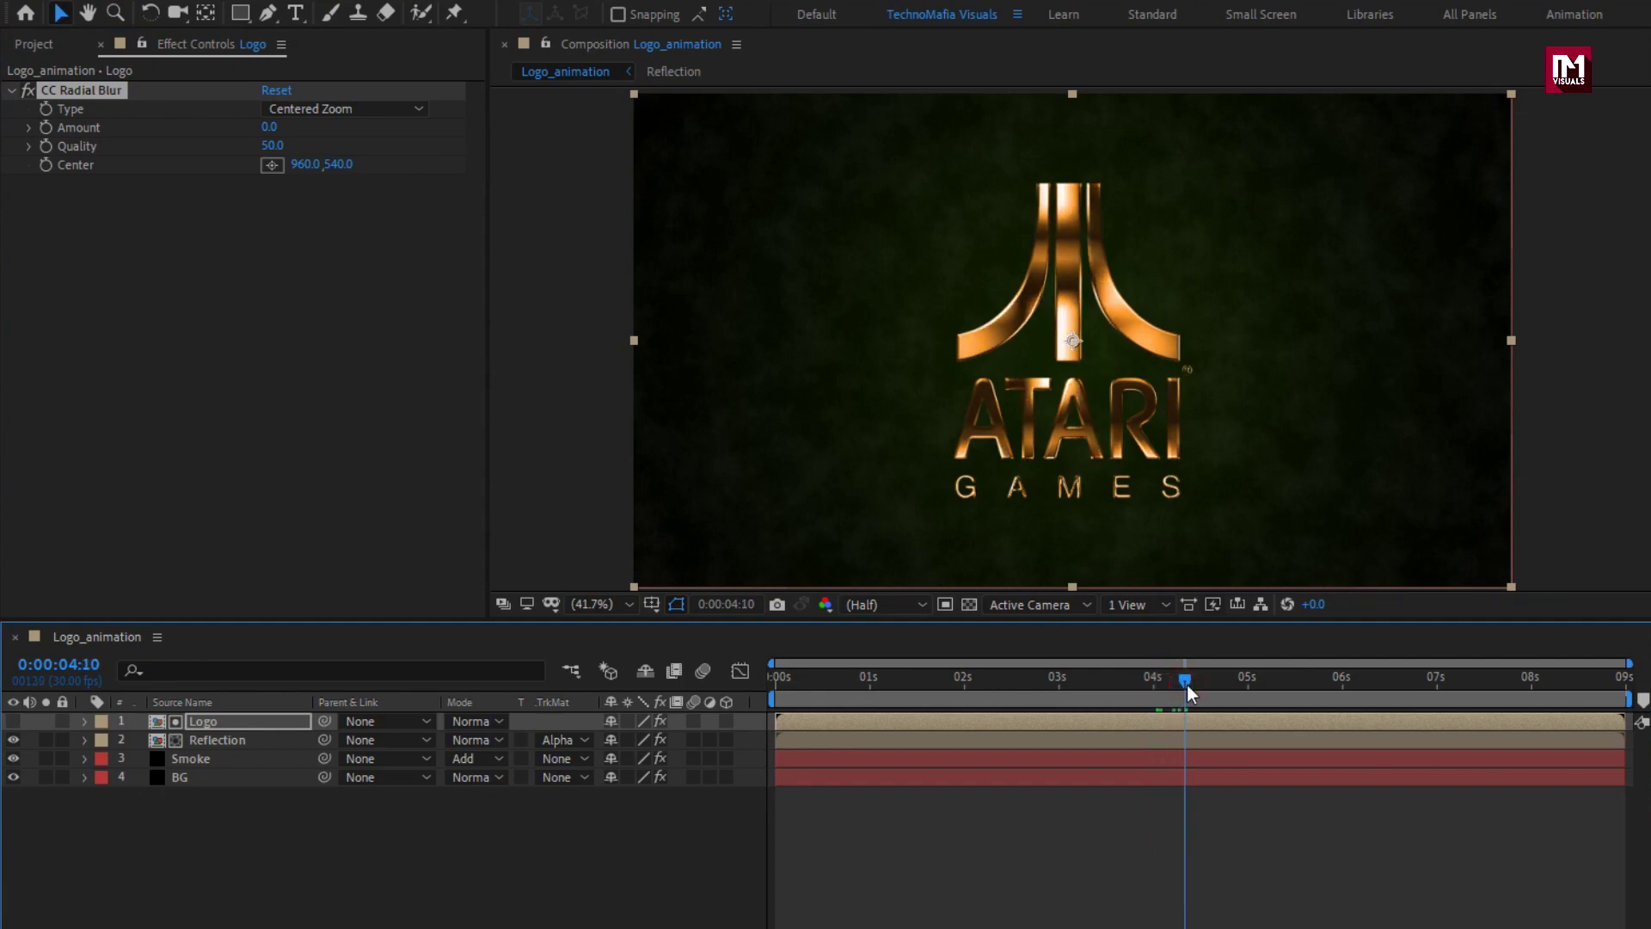
left_click(50, 127)
left_click(267, 127)
type("250")
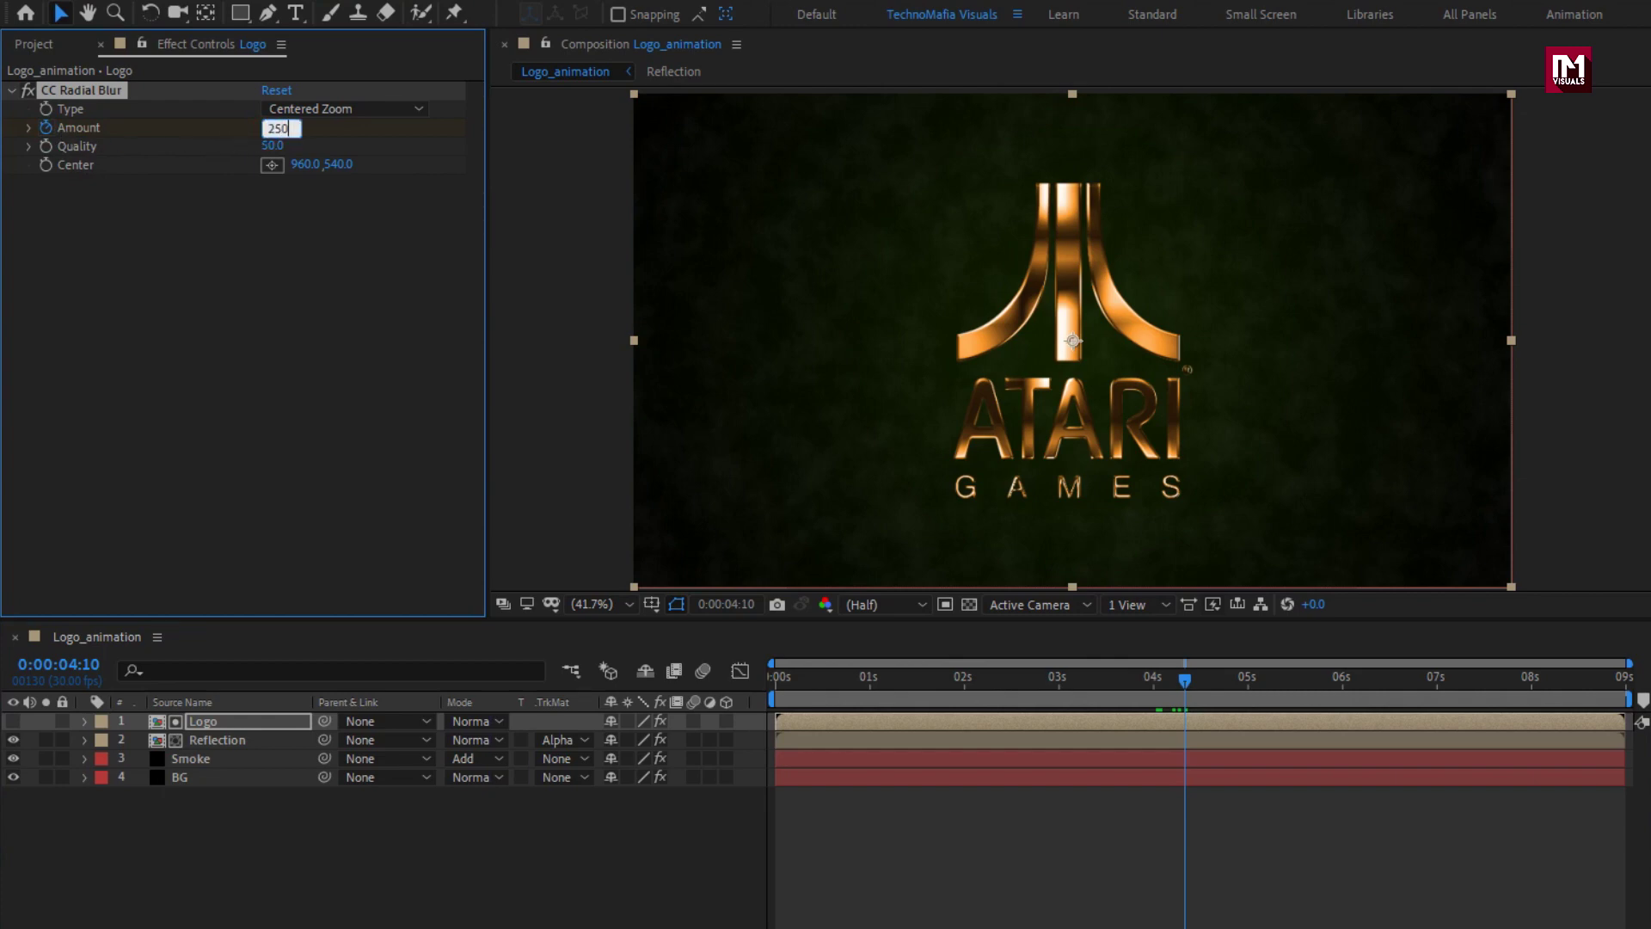
key("Return")
key("u")
At 0:00:04:20, set the Logo layer's CC Radial Blur Amount to 0 as the ending keyframe.
left_click_drag(1185, 682, 1220, 692)
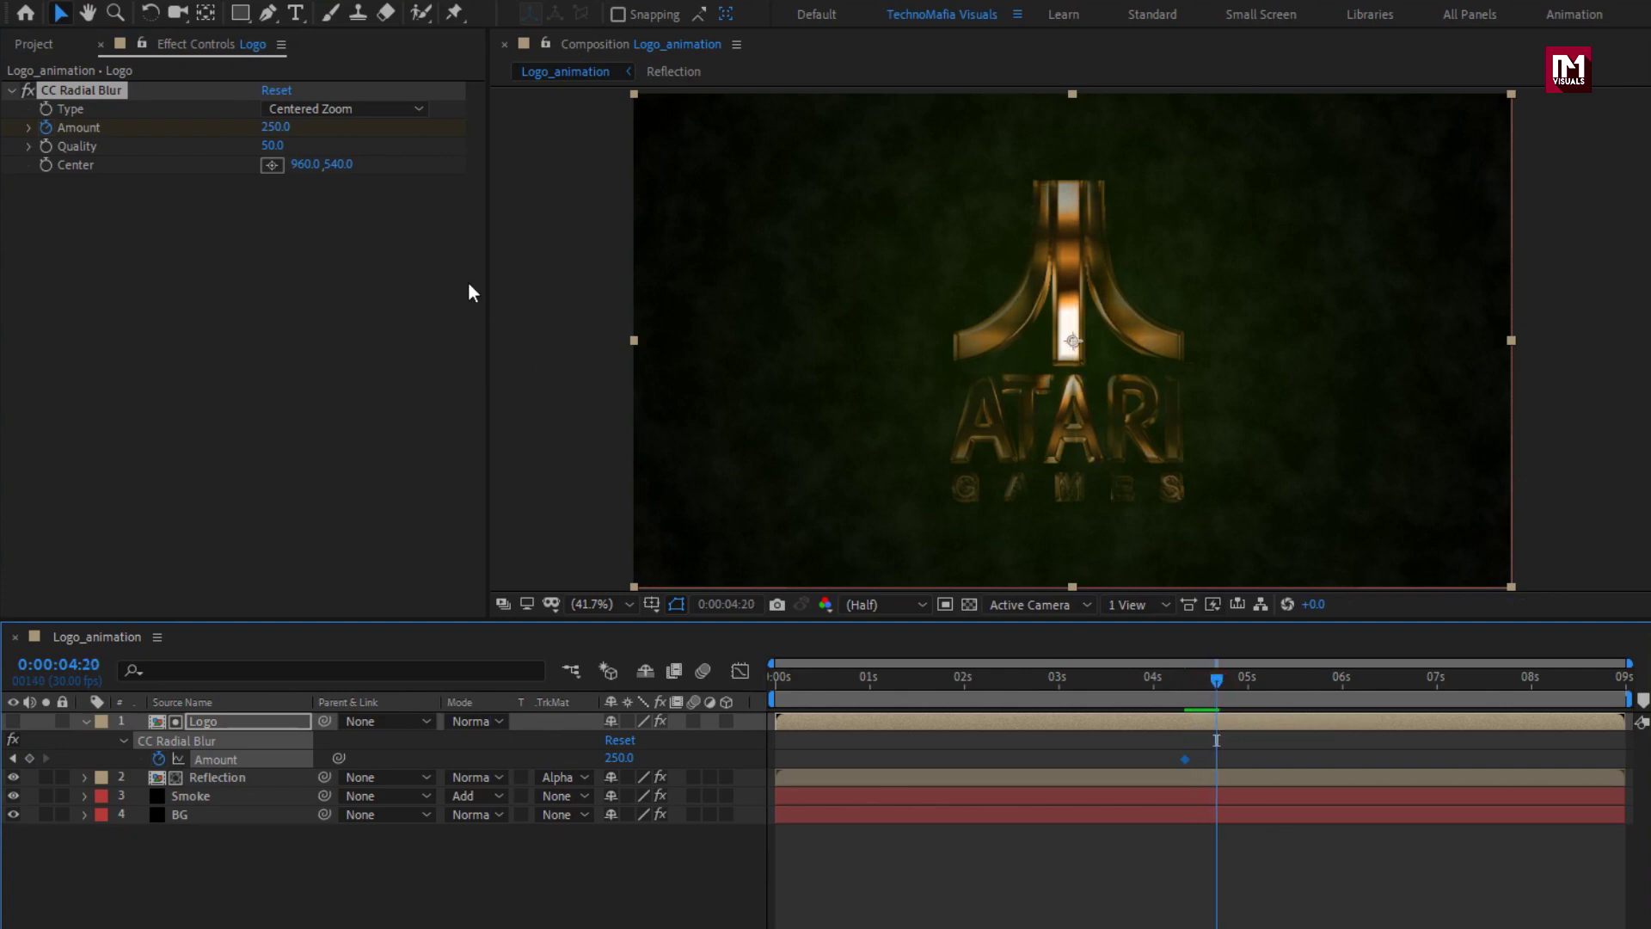
left_click(276, 128)
type("0")
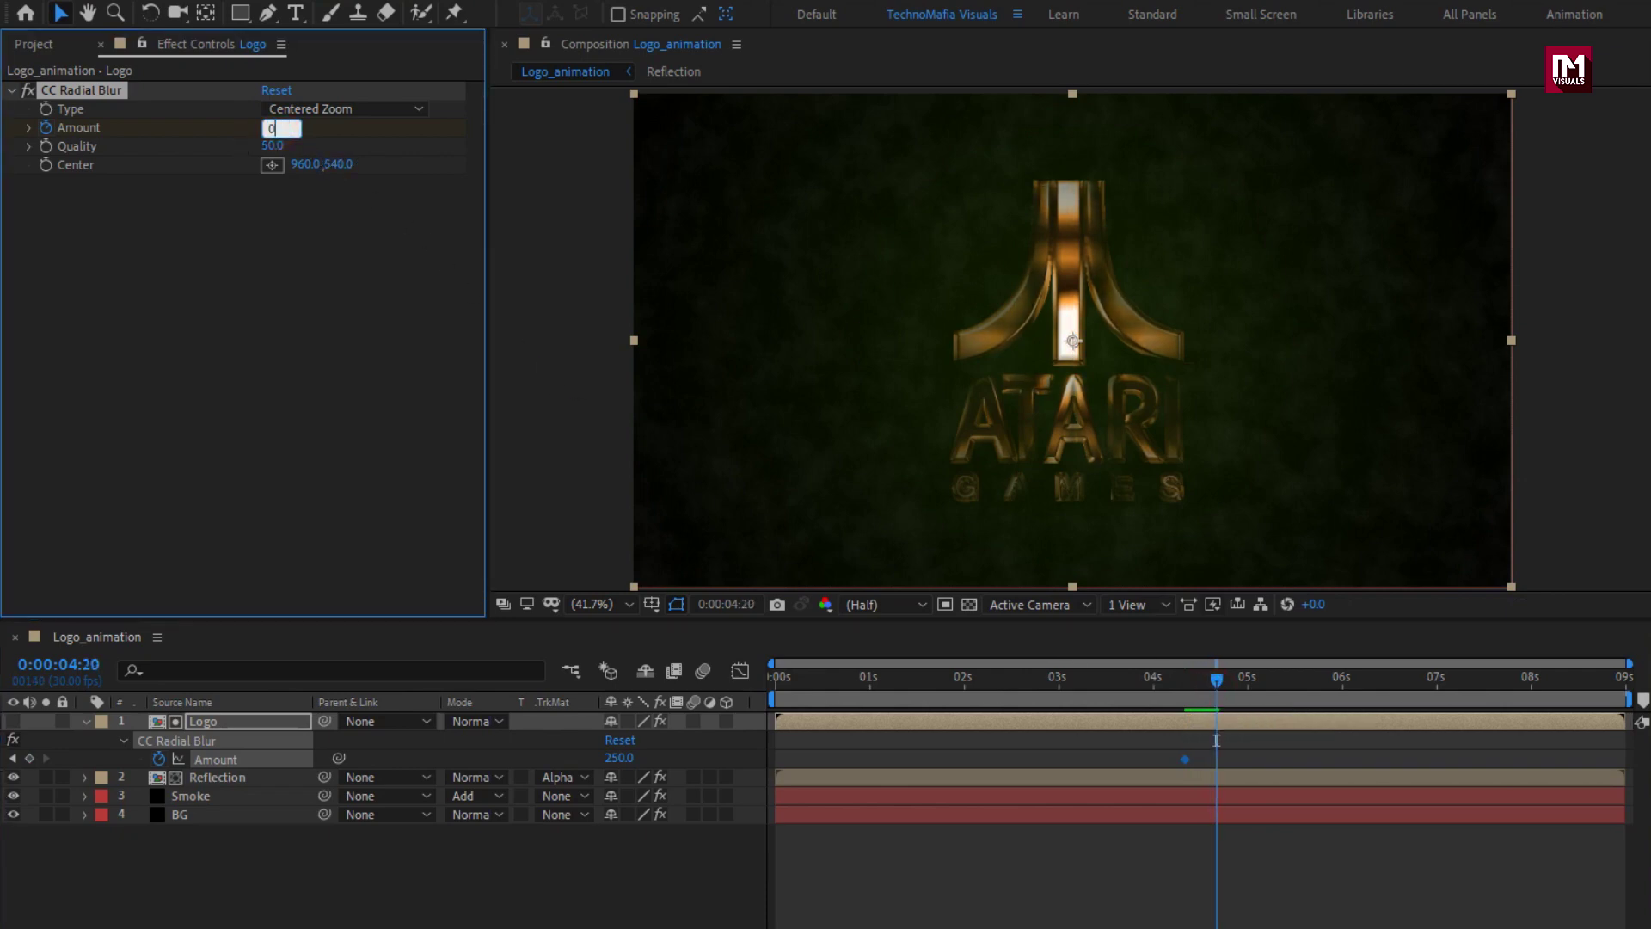
key("Return")
Return to 0:00:04:10 and apply the Fast Box Blur effect to the Logo layer.
mouse_move(1197, 681)
left_mouse_down()
mouse_move(1140, 694)
mouse_move(1236, 695)
mouse_move(1185, 699)
left_mouse_up()
left_click(225, 724)
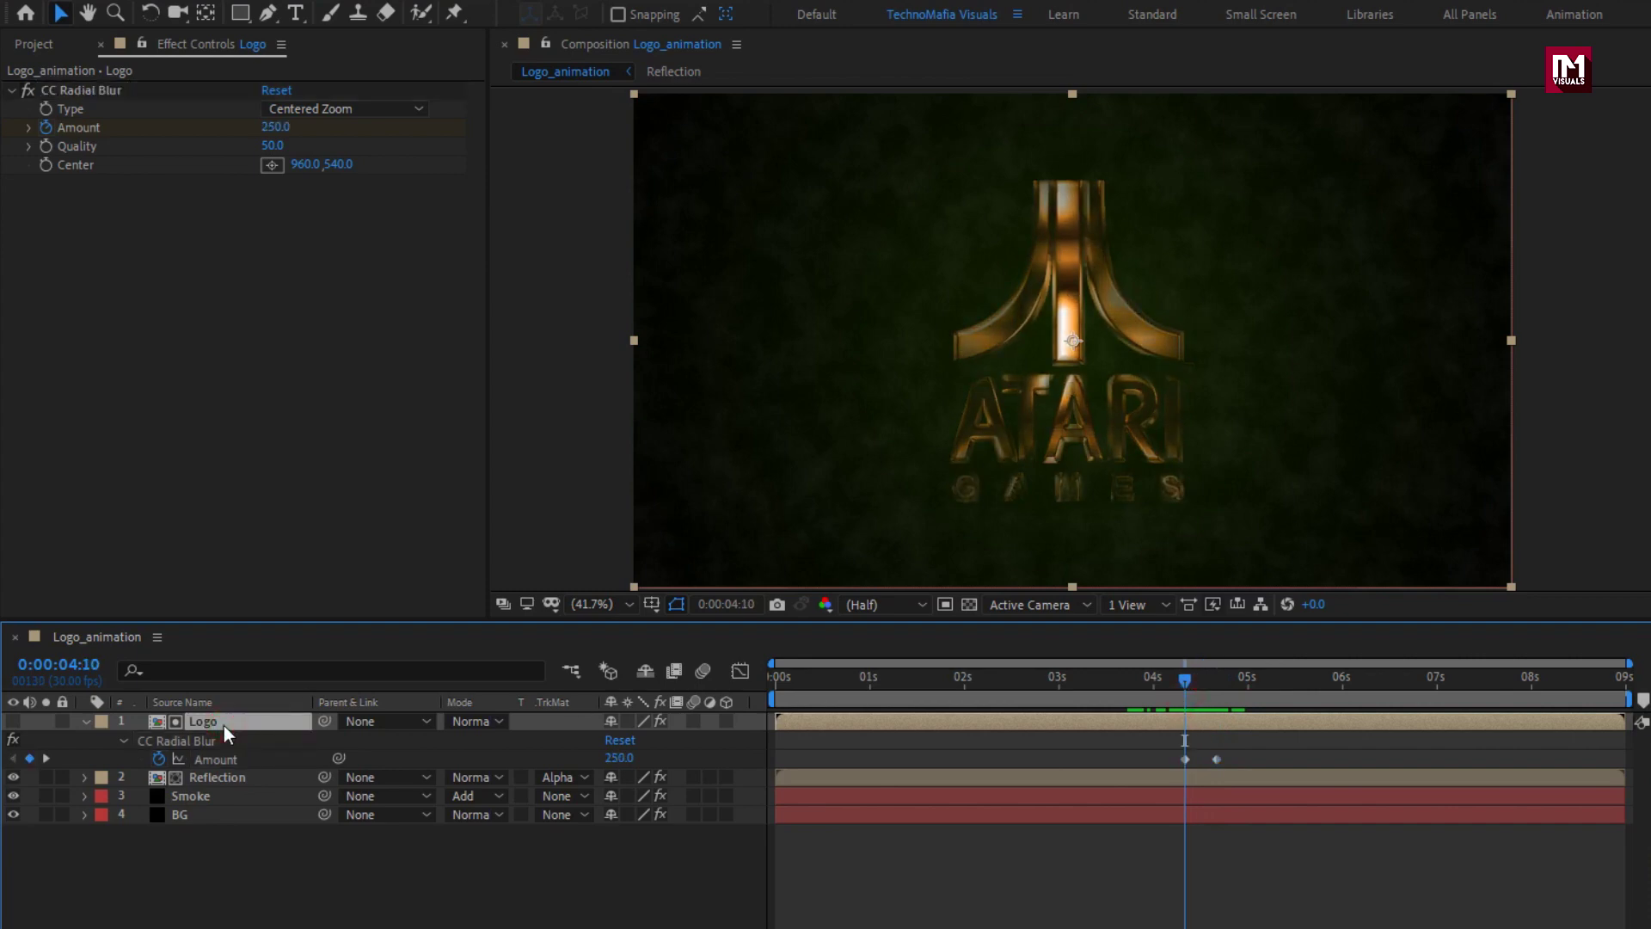
left_click(1388, 74)
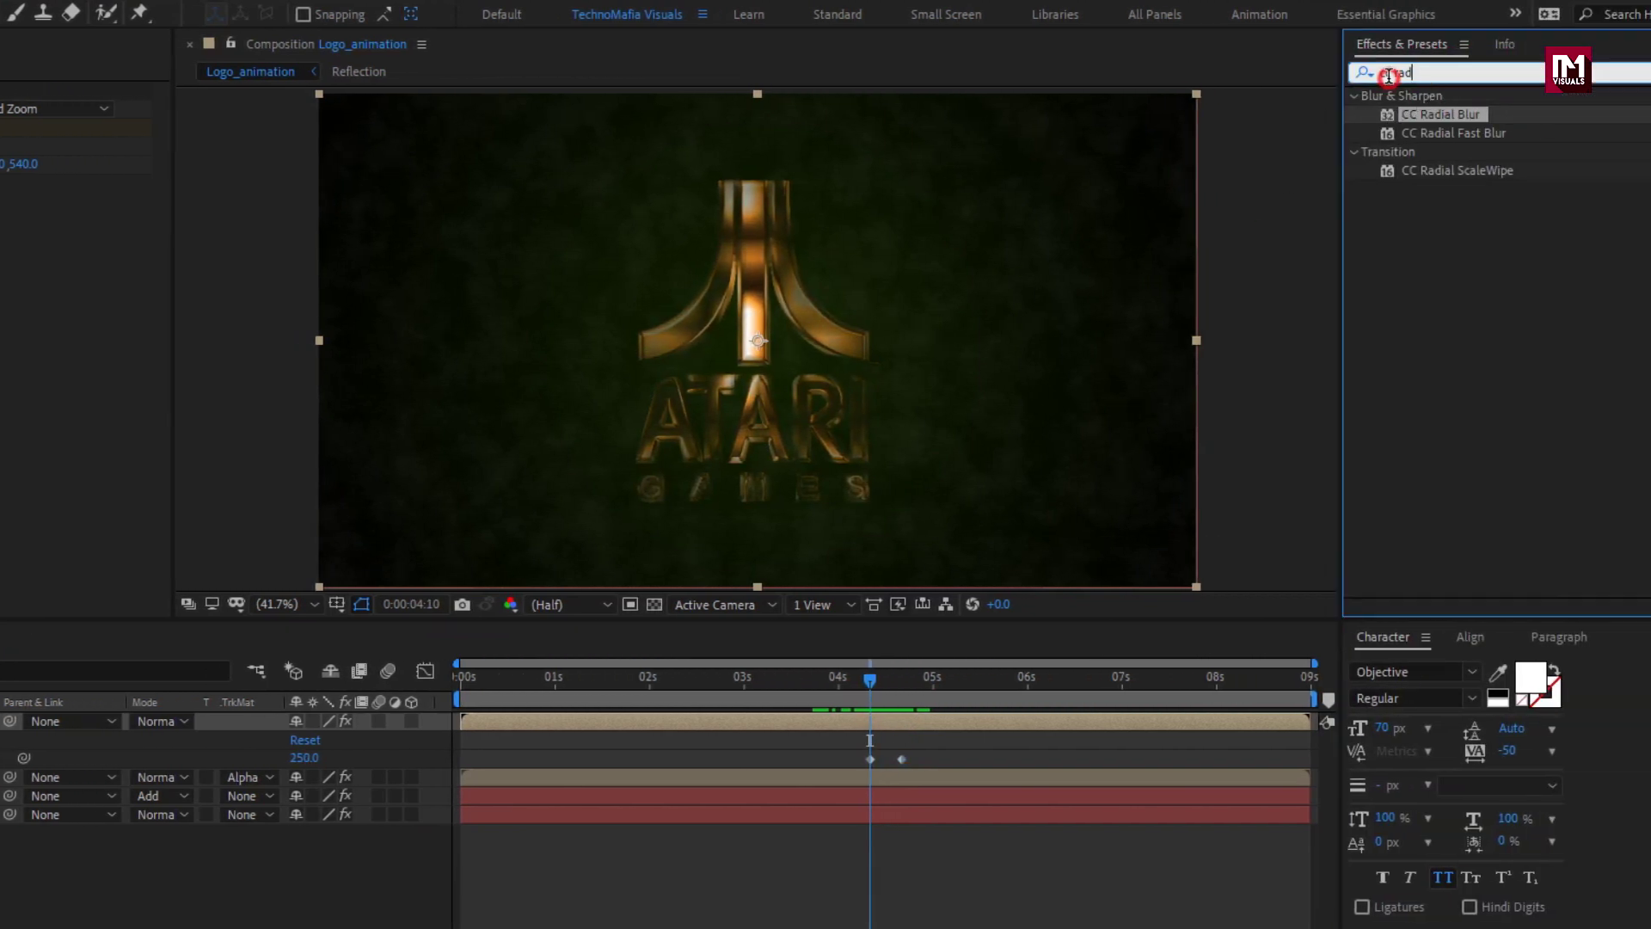
left_click_drag(1388, 76, 1339, 77)
type("fast")
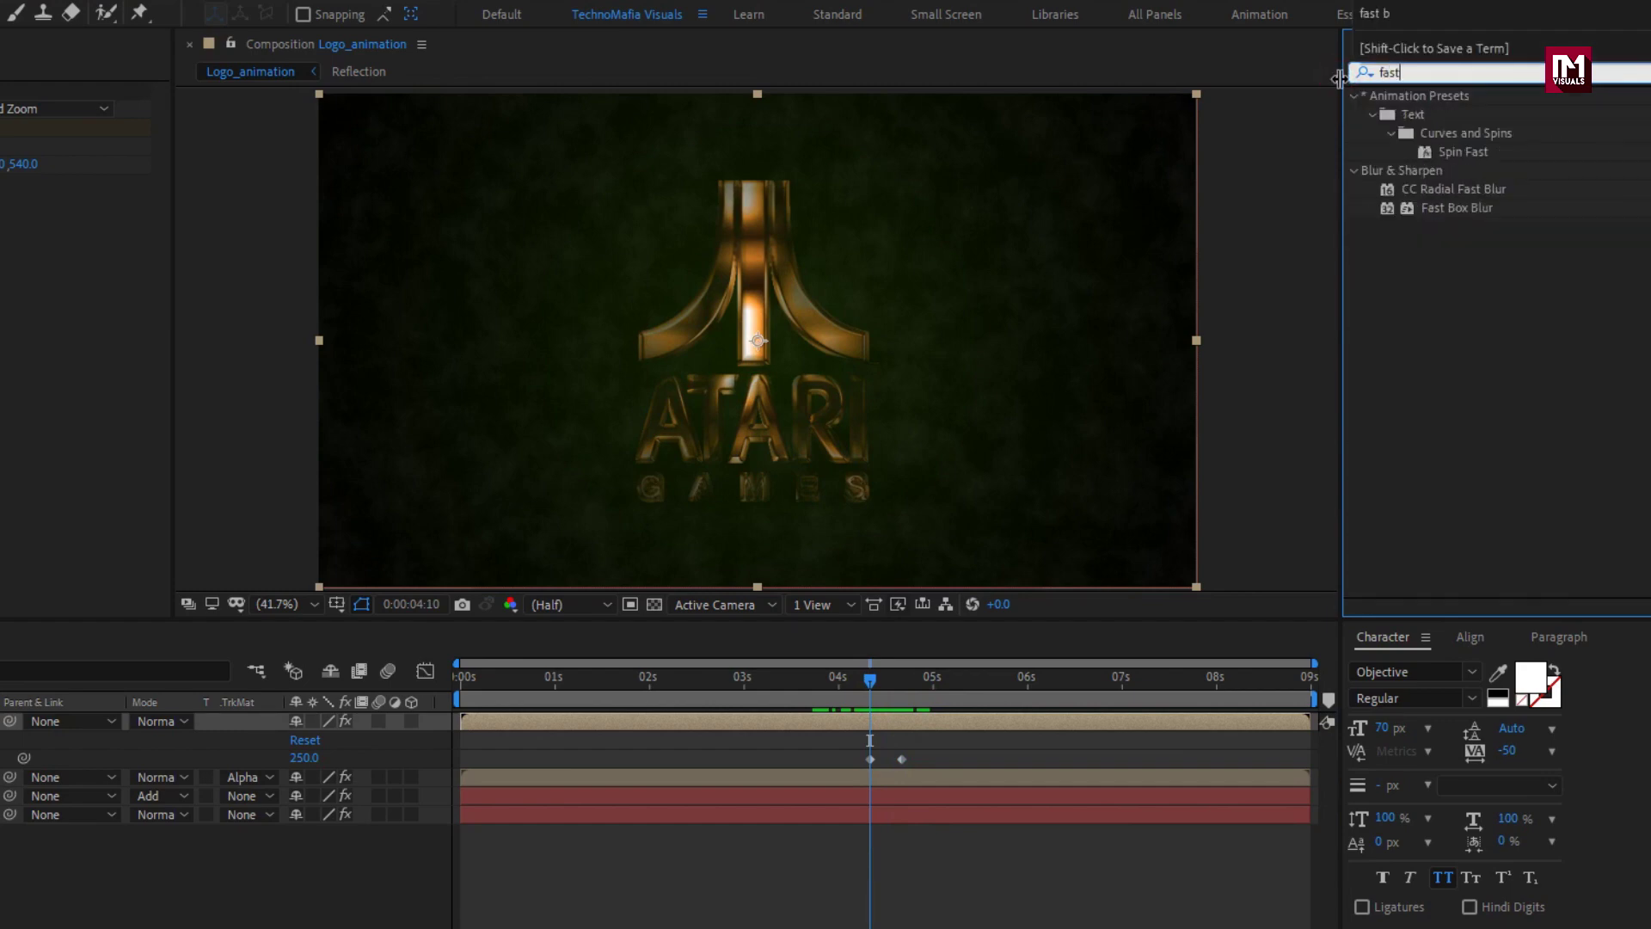
double_click(1452, 210)
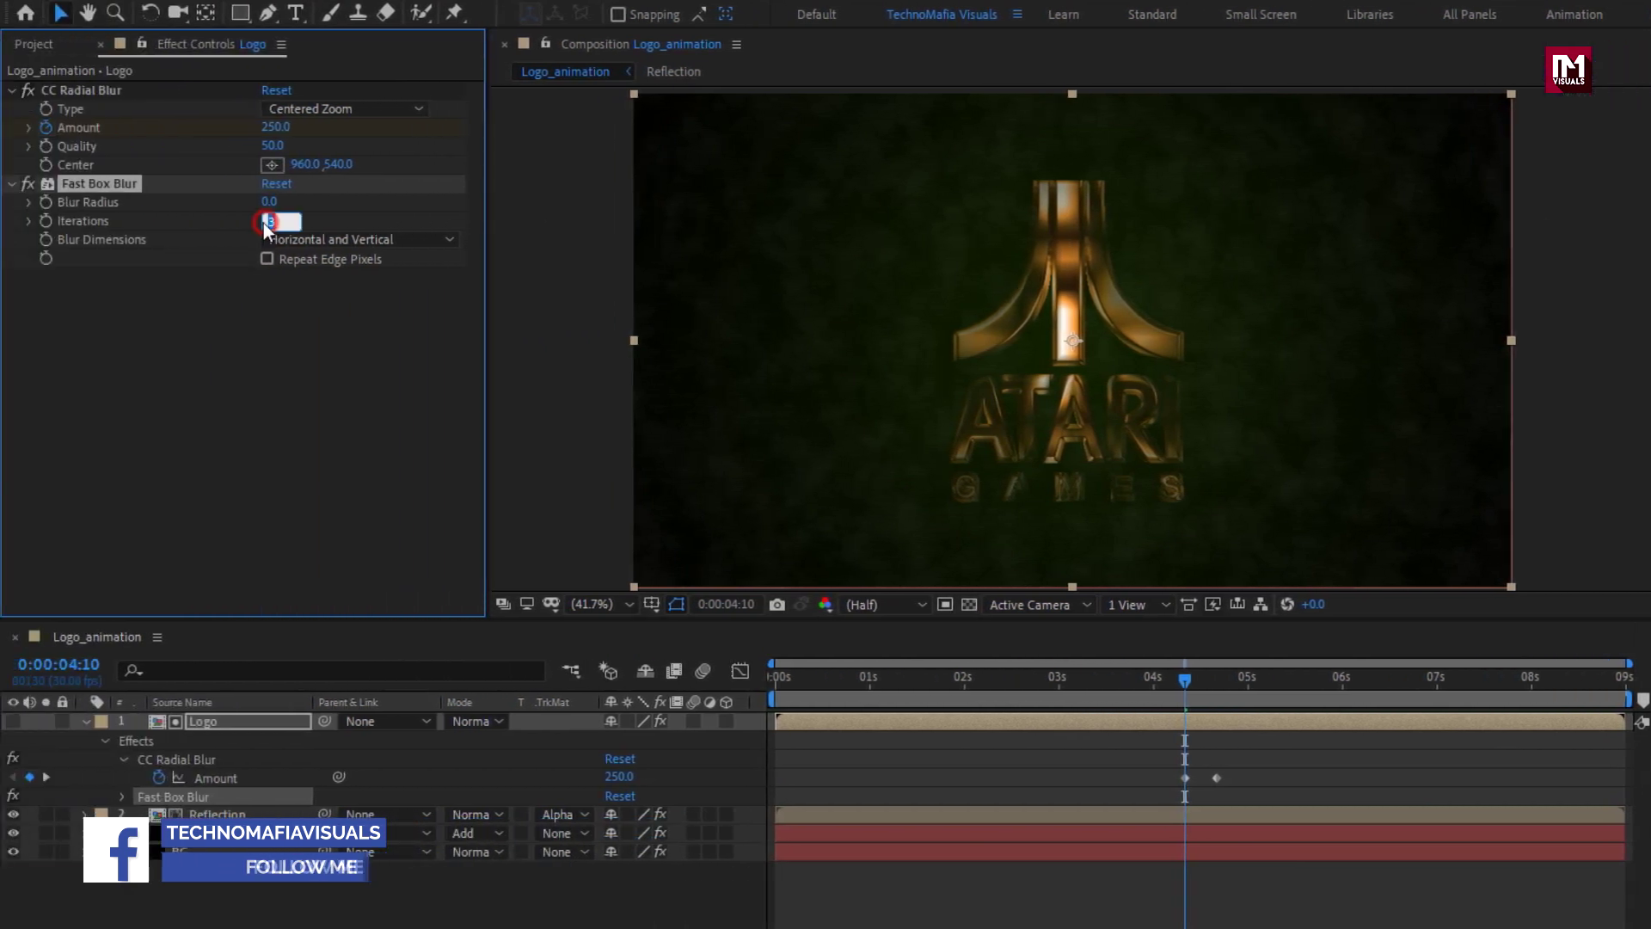
Set the Logo layer's Fast Box Blur to 1 iteration with a Blur Radius of 2.
left_click(269, 201)
type("2")
key("Return")
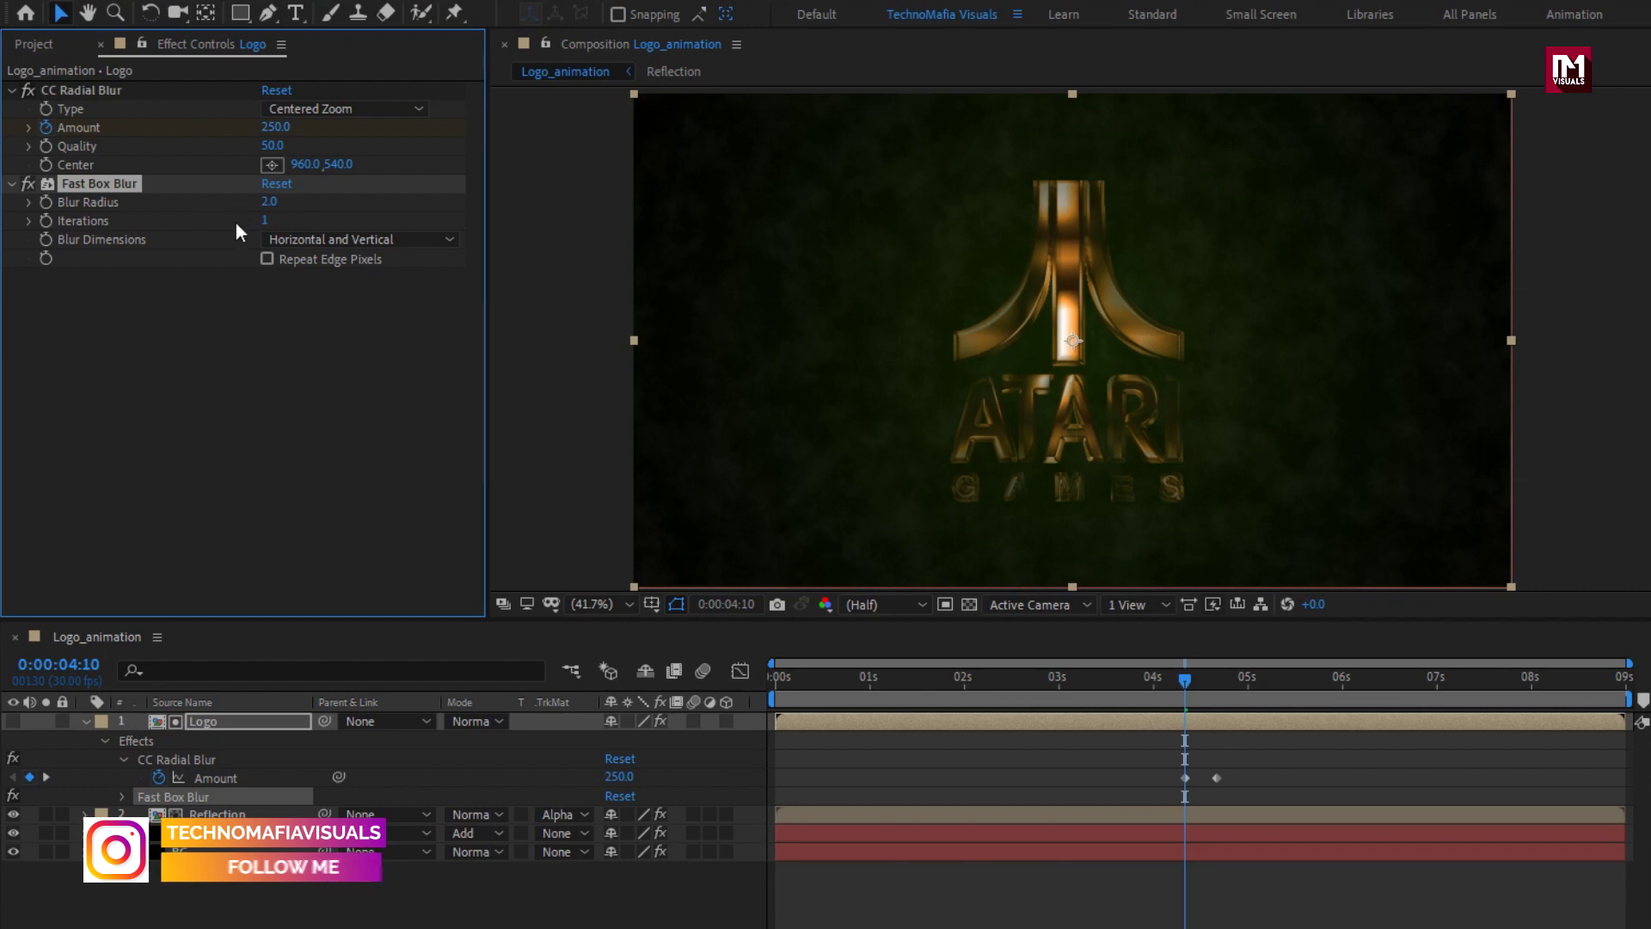
Fade in the Logo layer with Opacity keyframes of 100% at 0:00:04:10 and 0% at 0:00:04:05, and preview the animation.
left_click(223, 723)
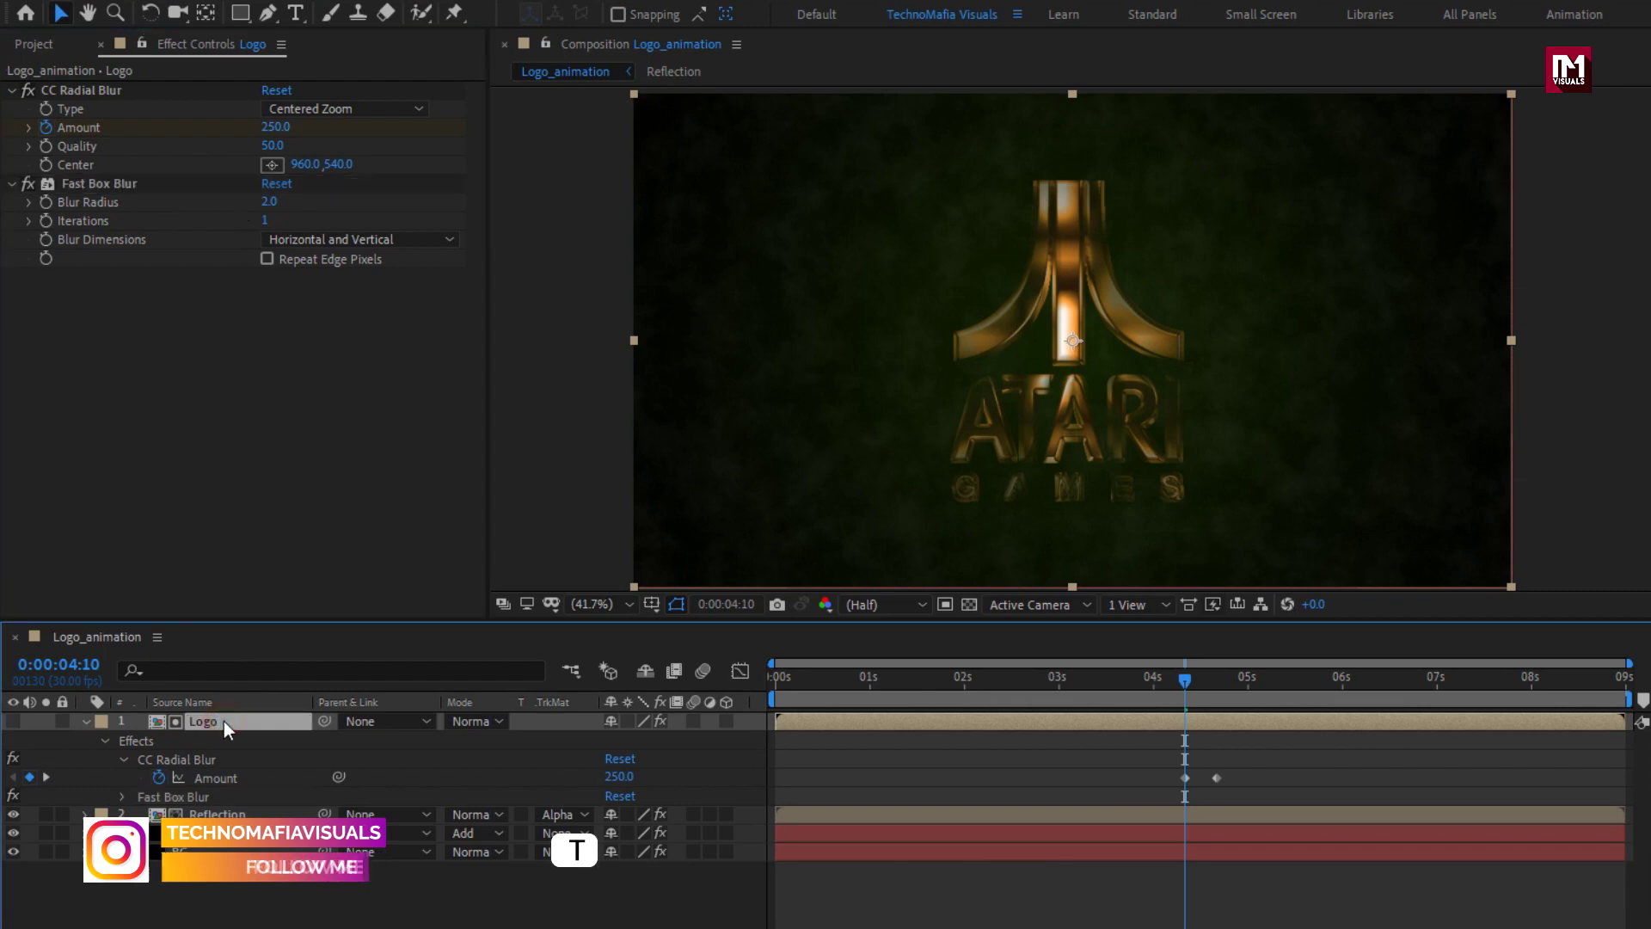
key("t")
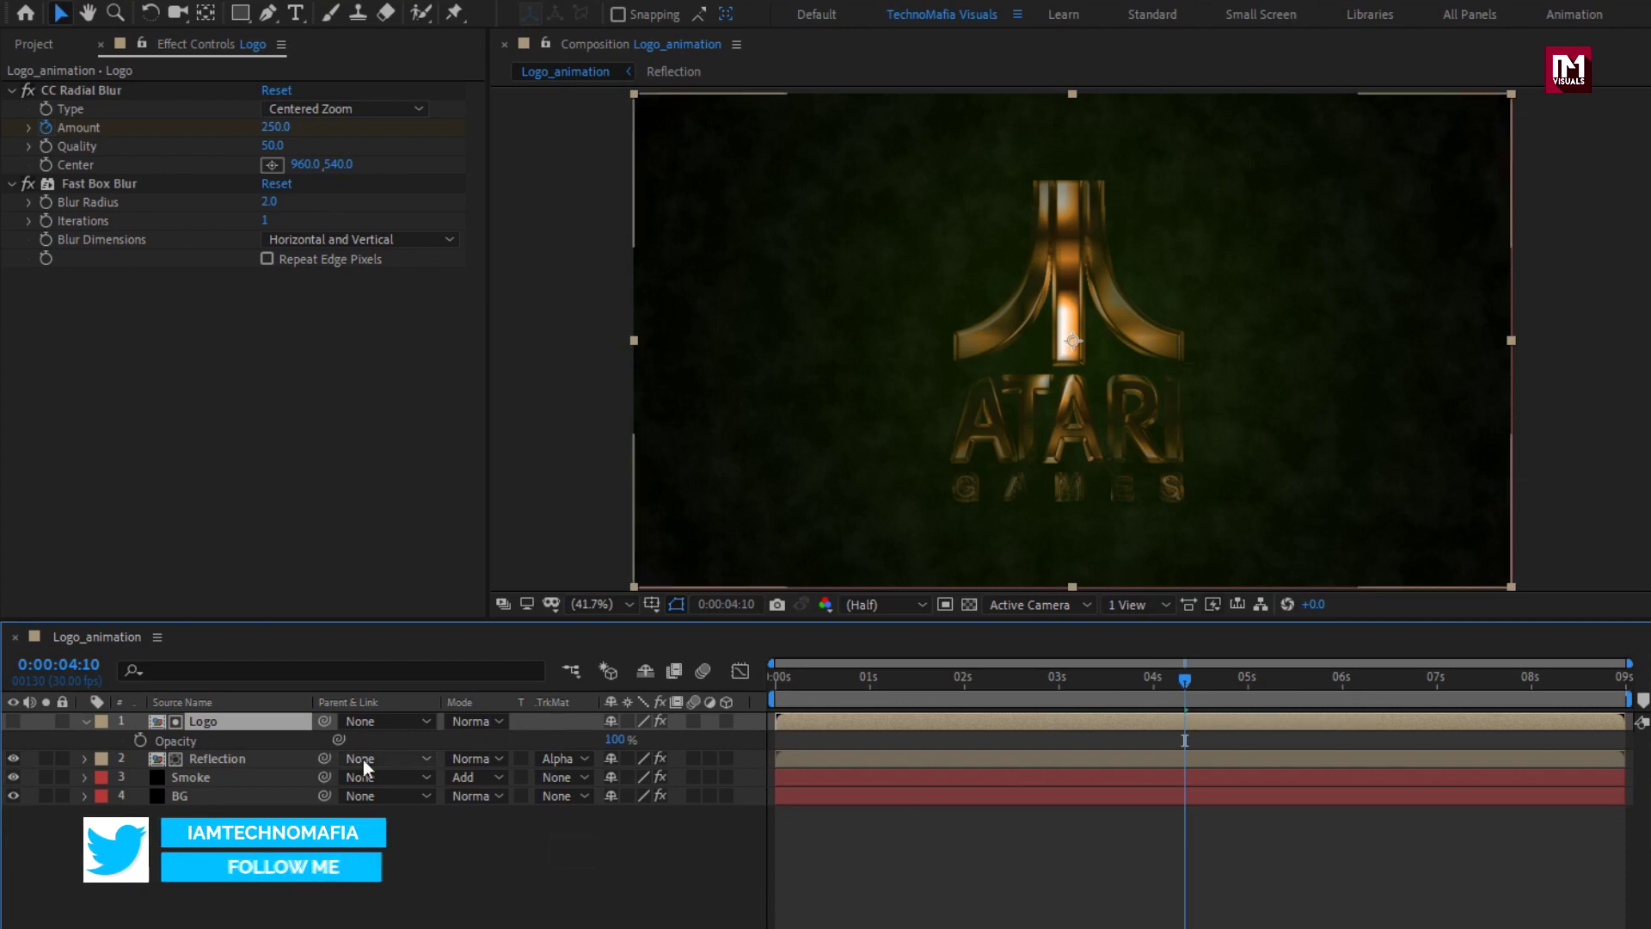
left_click(141, 741)
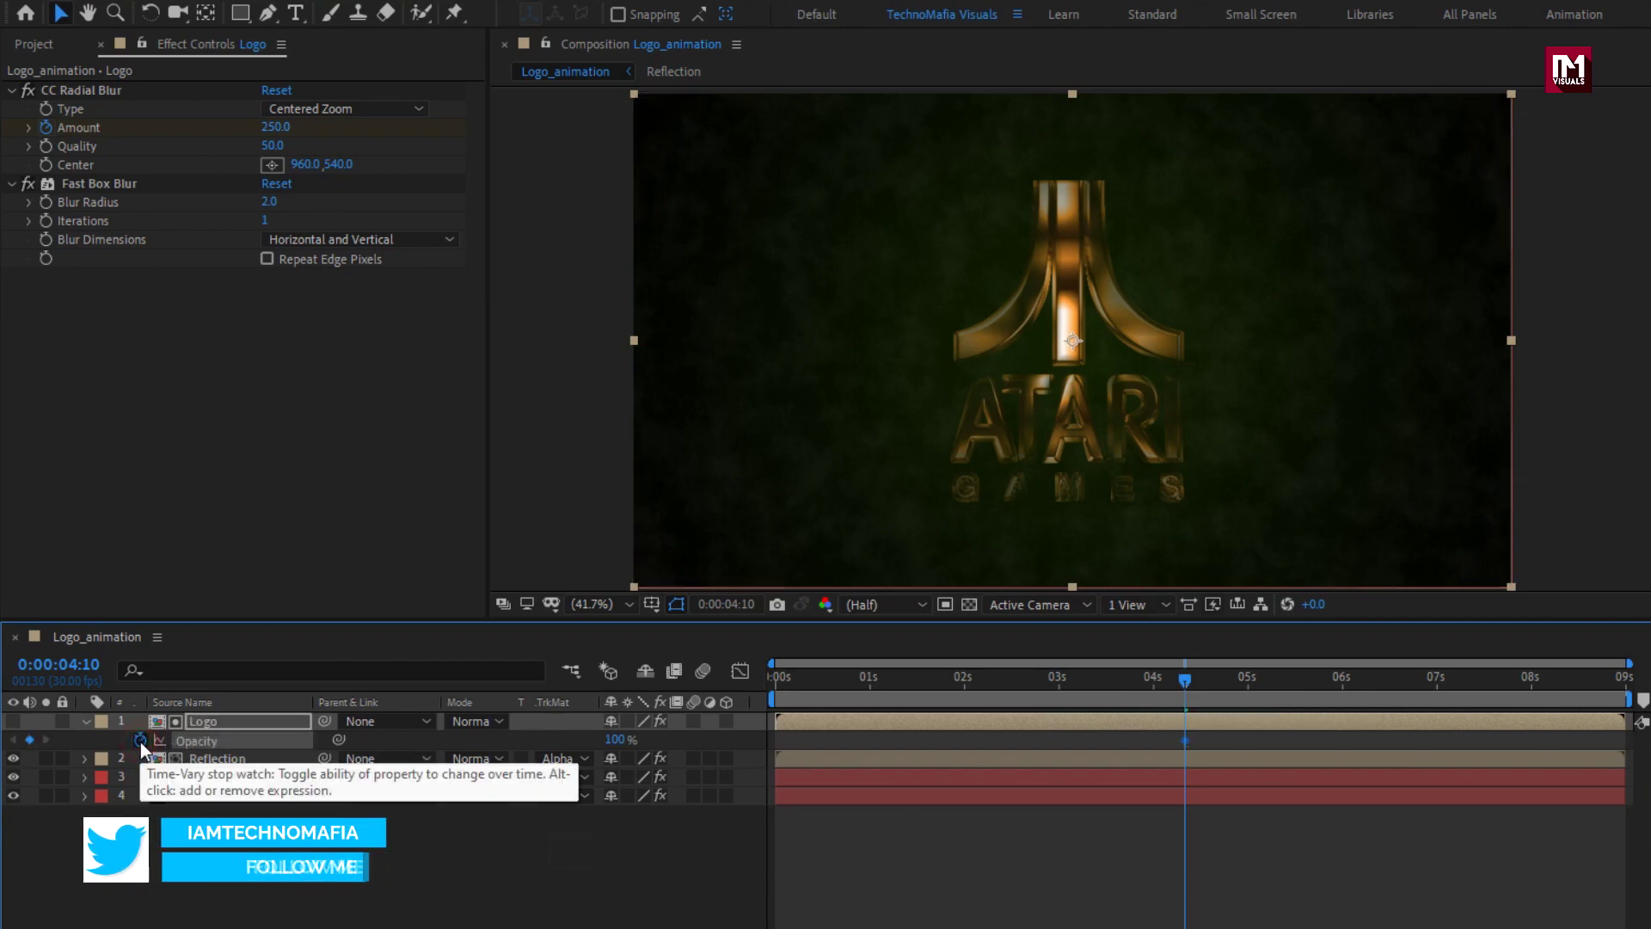
left_click_drag(1185, 682, 1169, 684)
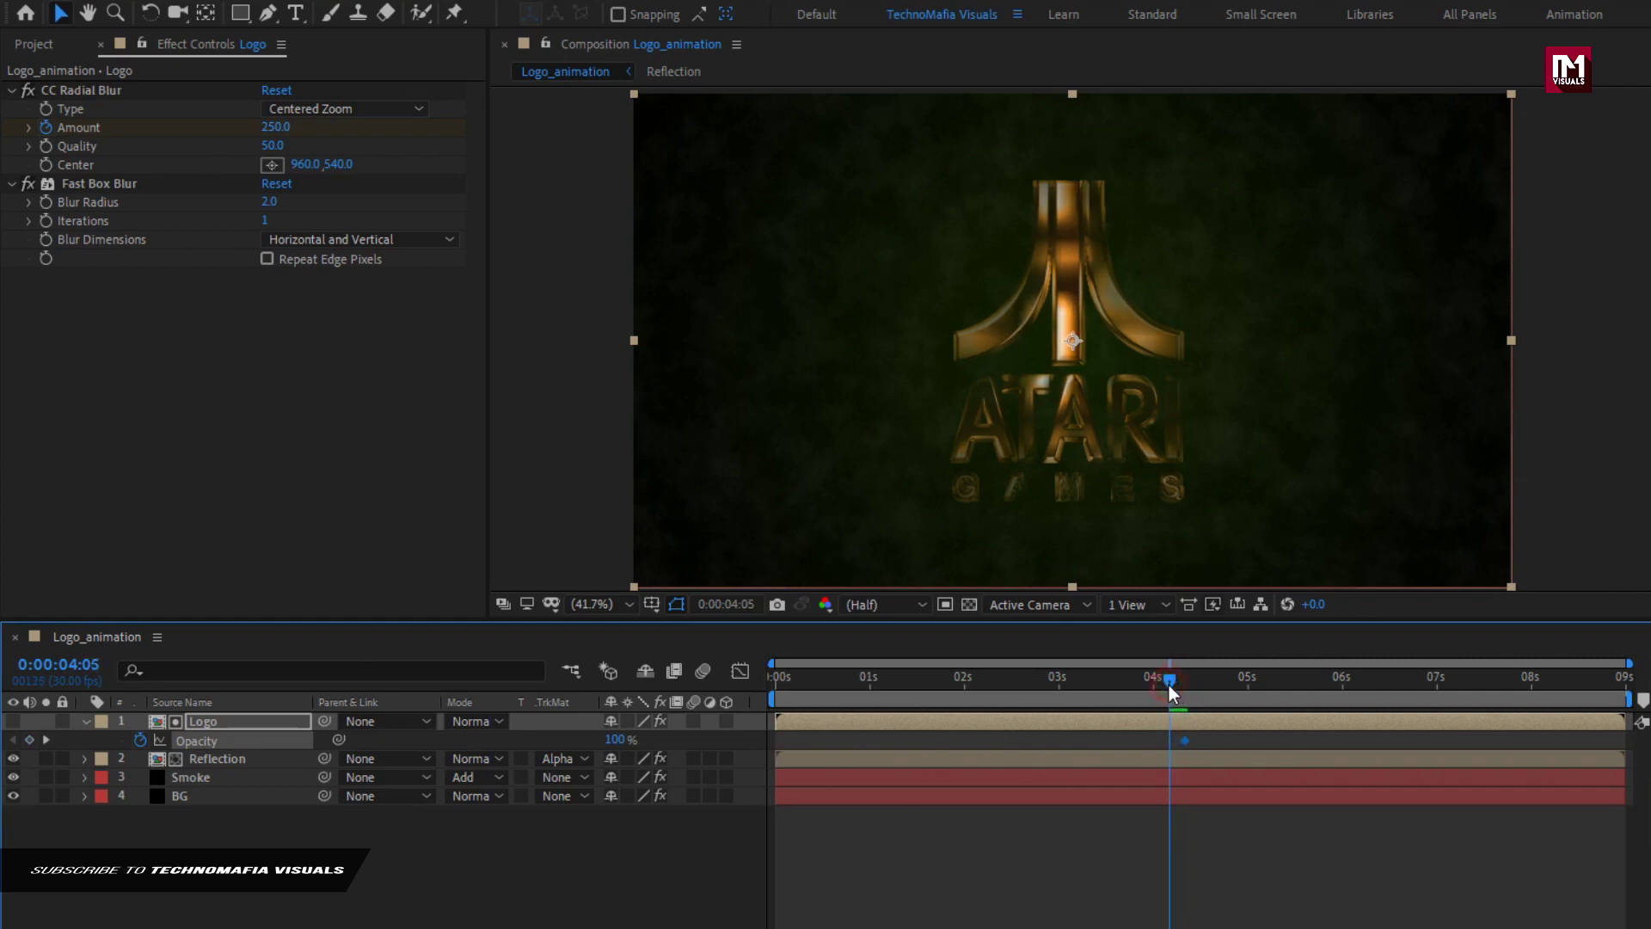
left_click(614, 740)
type("0")
key("Return")
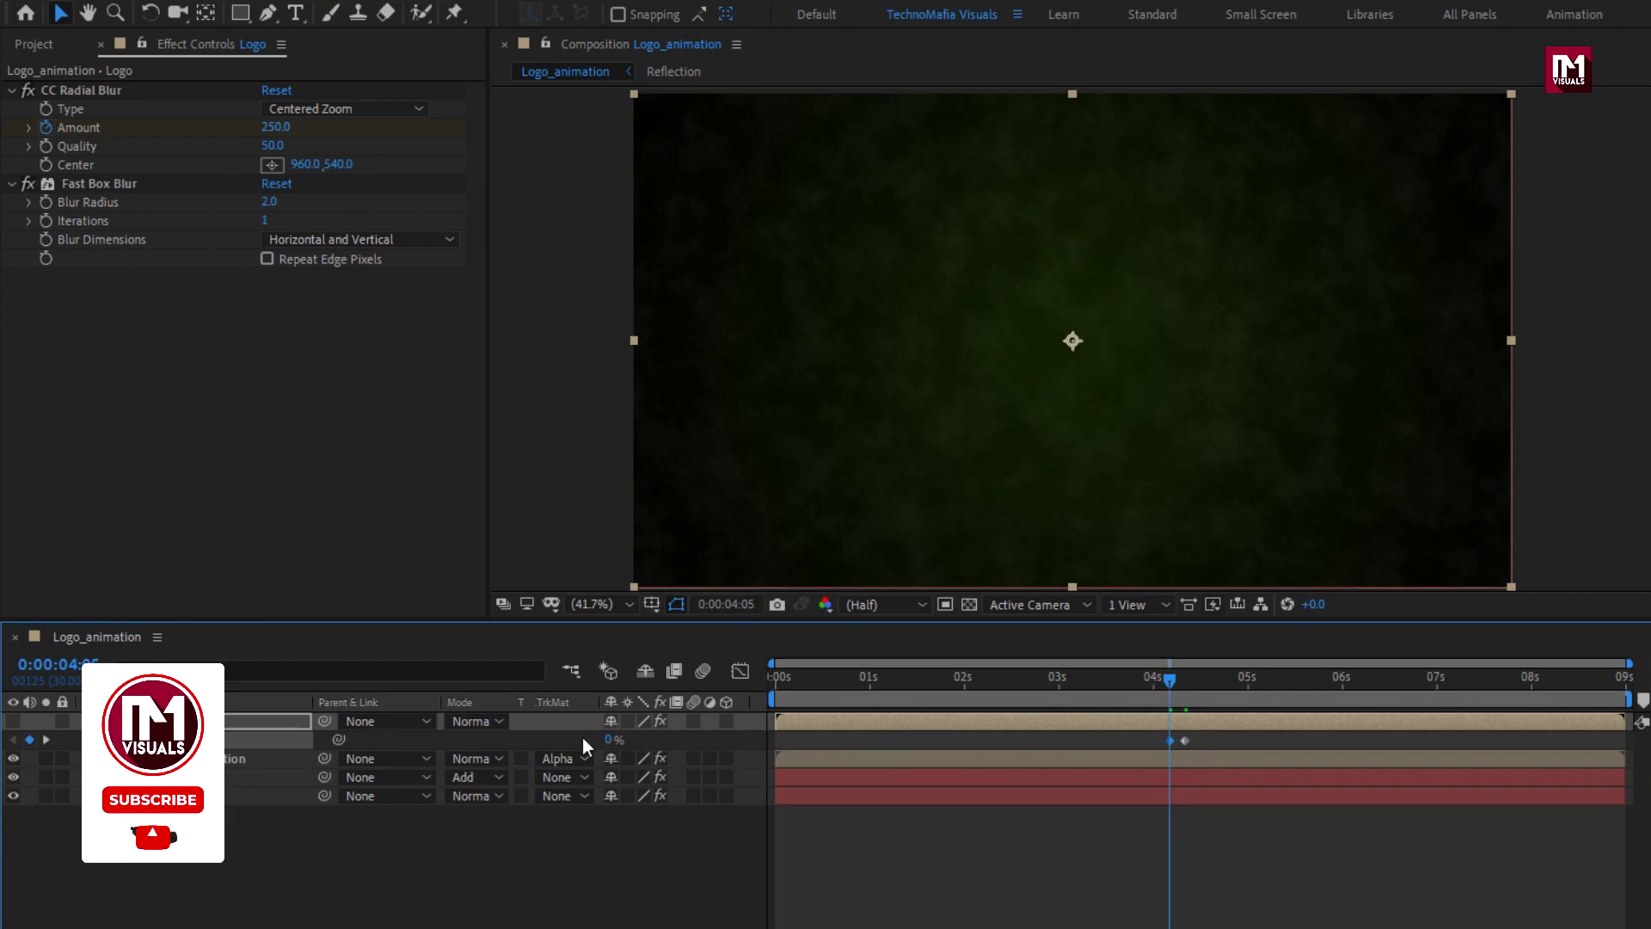
key("space")
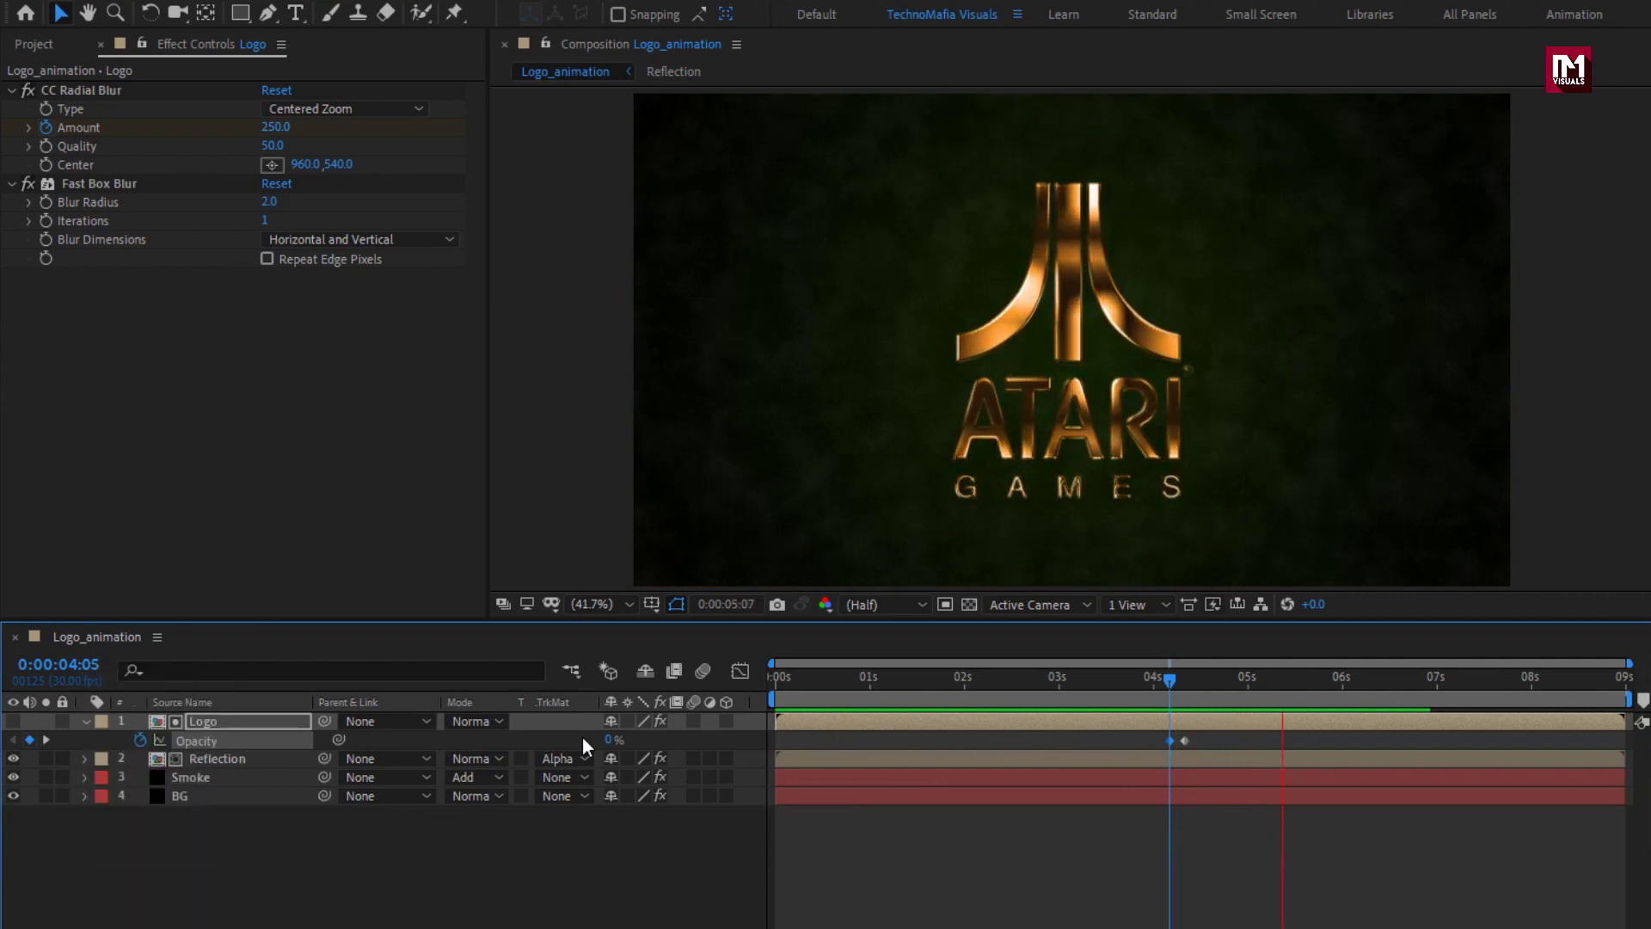
key("space")
Duplicate the Logo layer, make the copy visible and set its blending mode to Soft Light.
left_click_drag(1169, 678, 1229, 673)
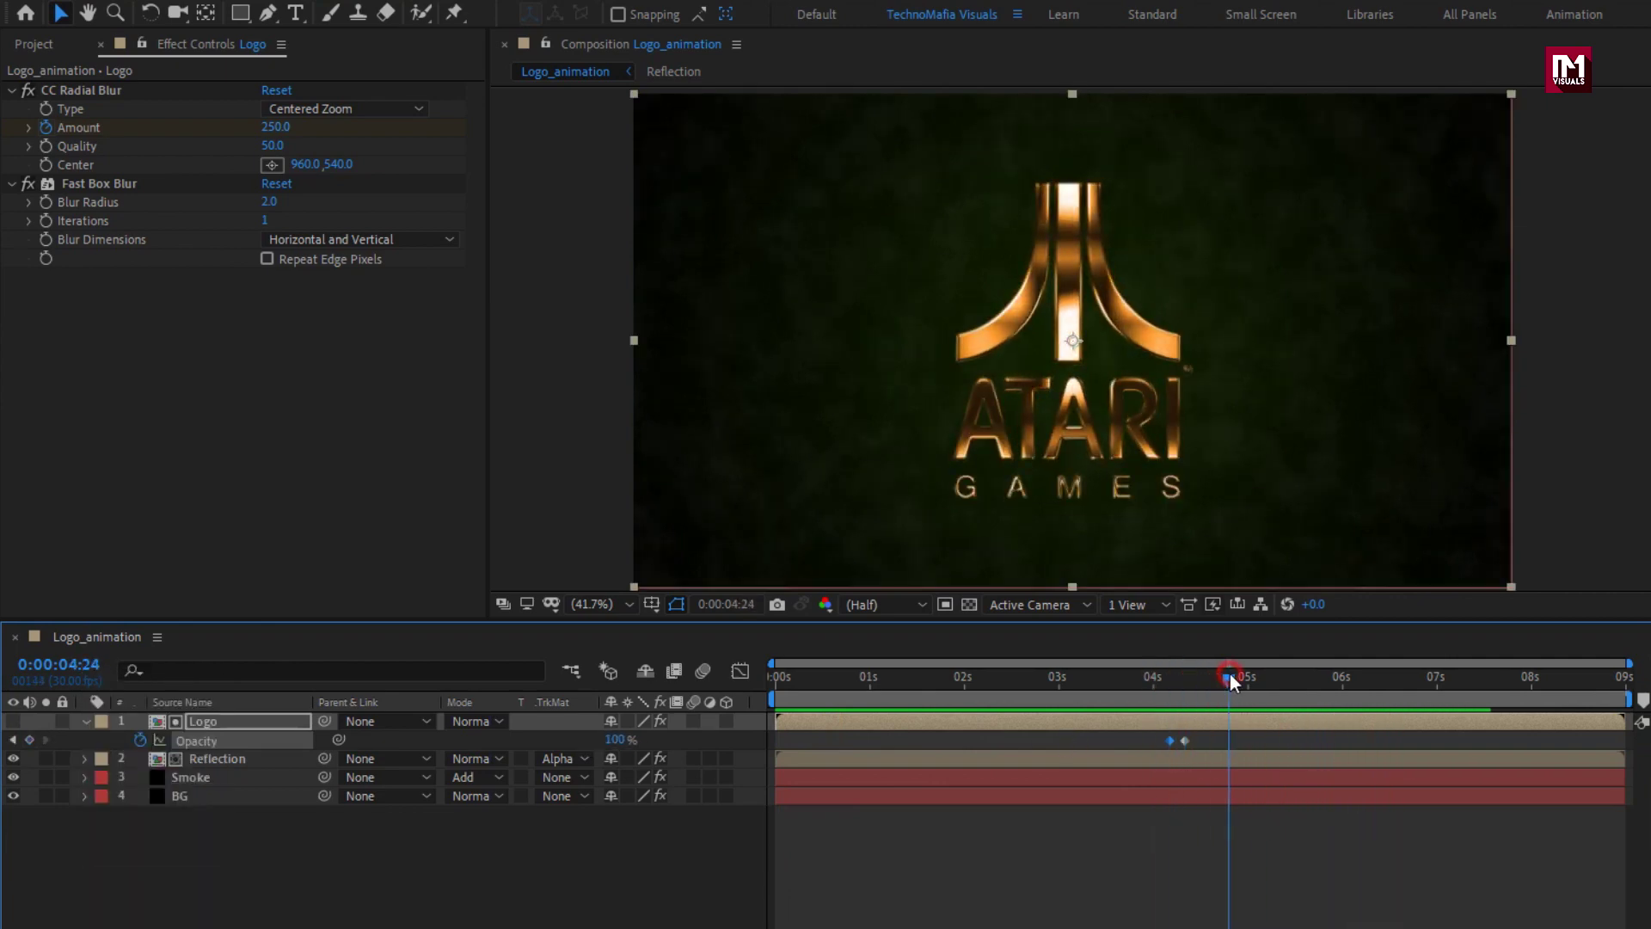
left_click(85, 723)
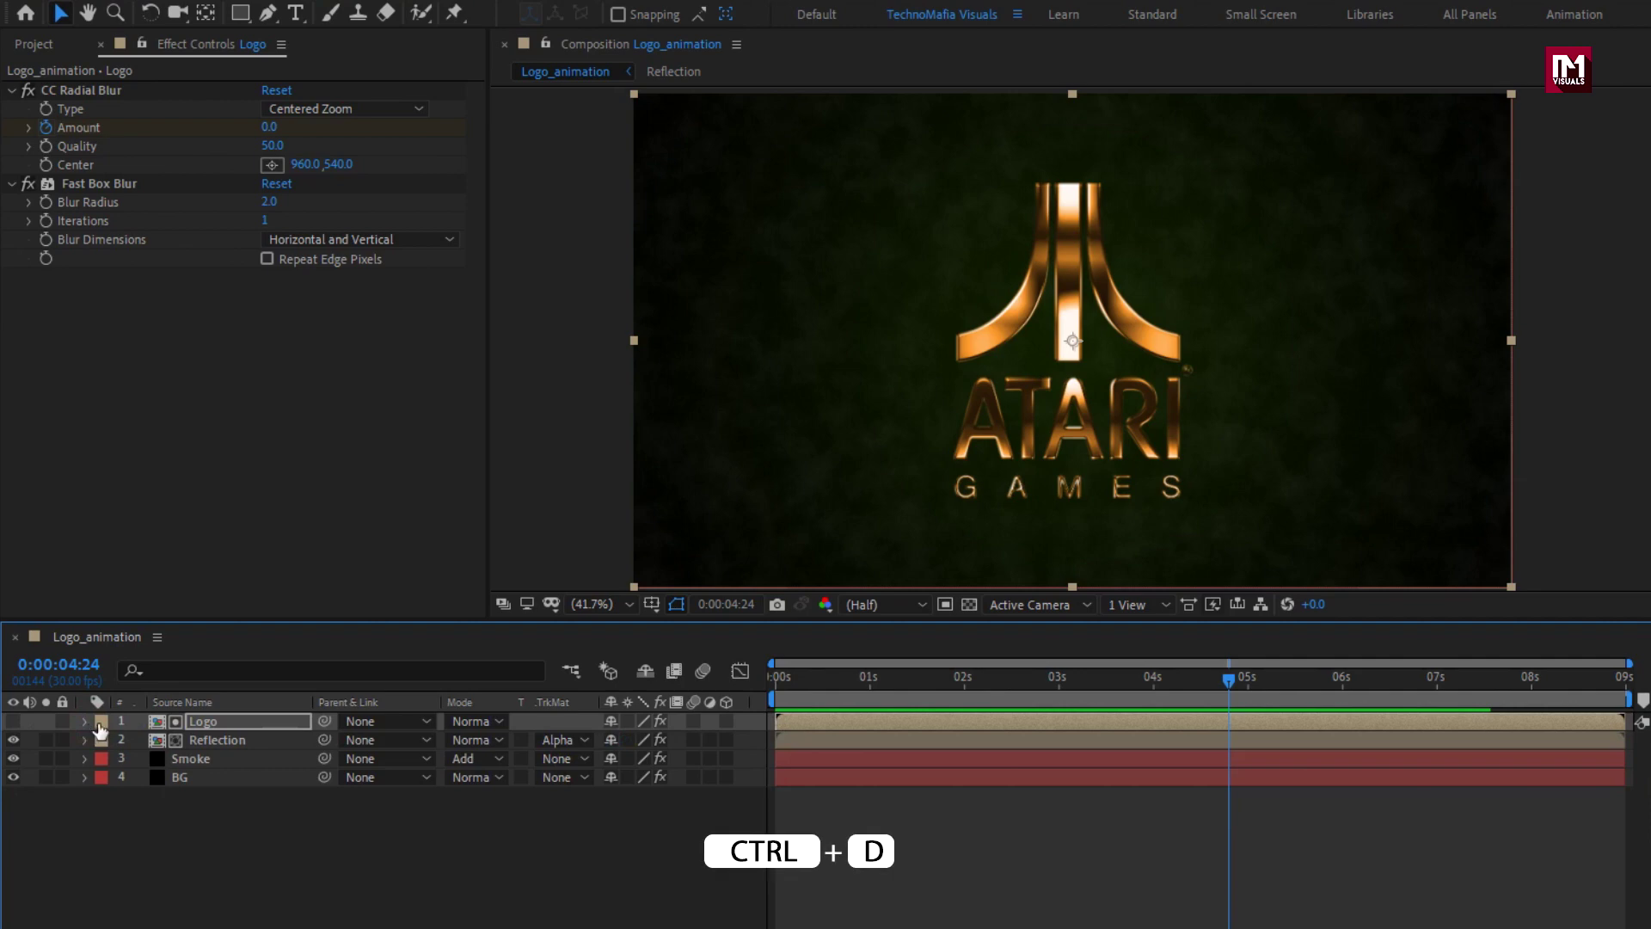
left_click(207, 724)
key("ctrl+d")
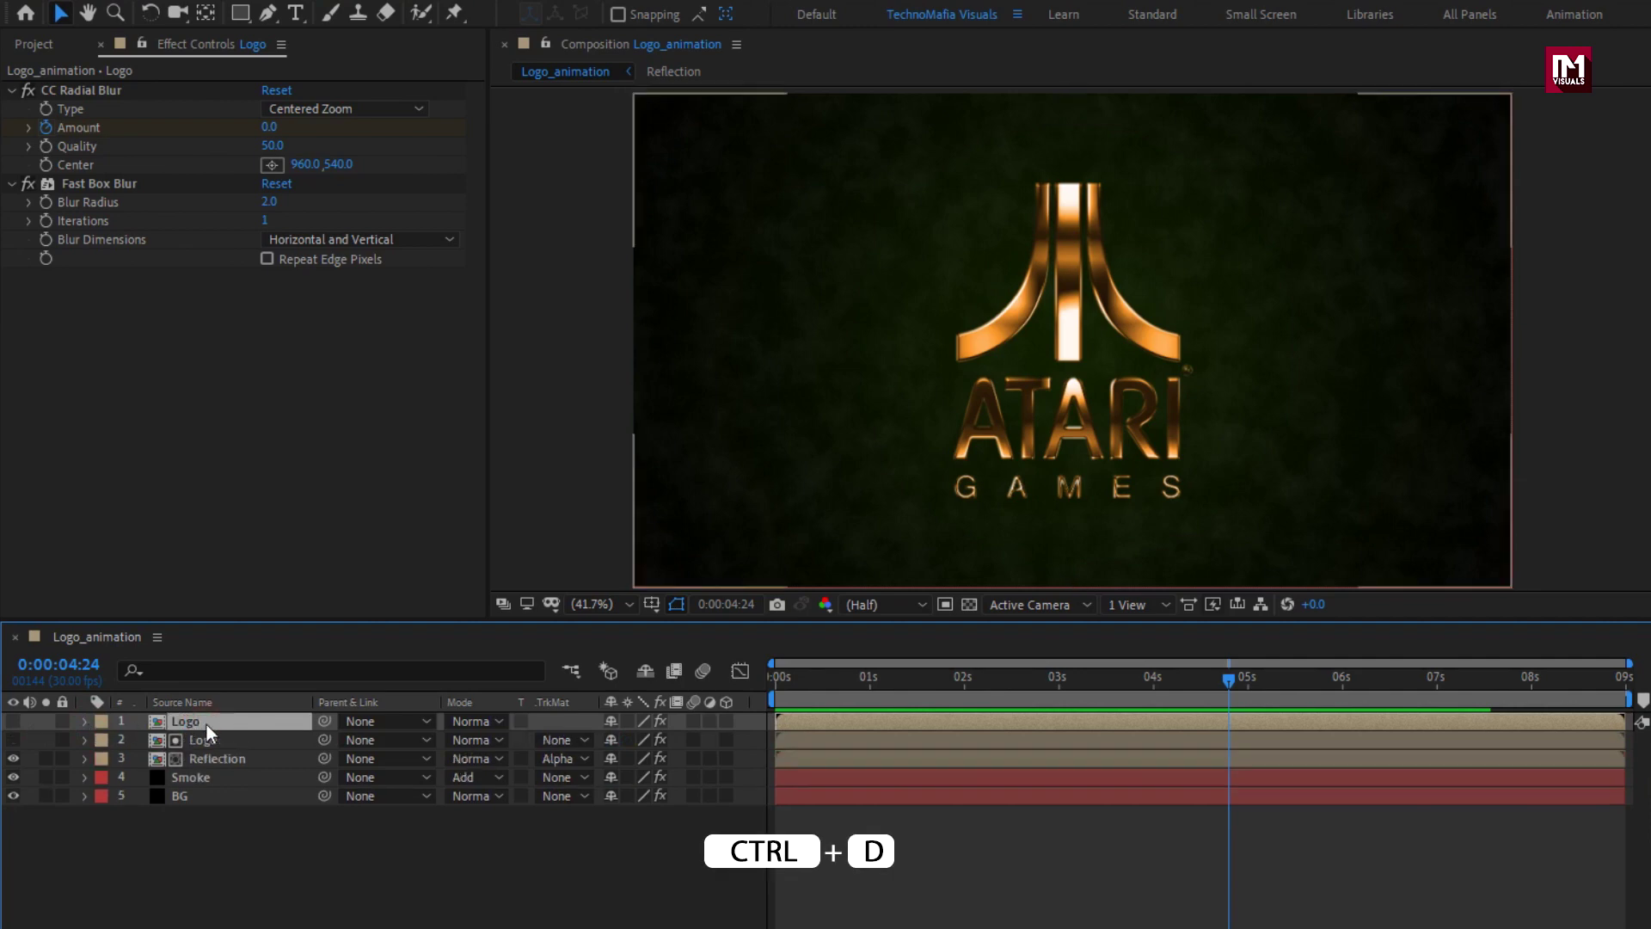
left_click(13, 721)
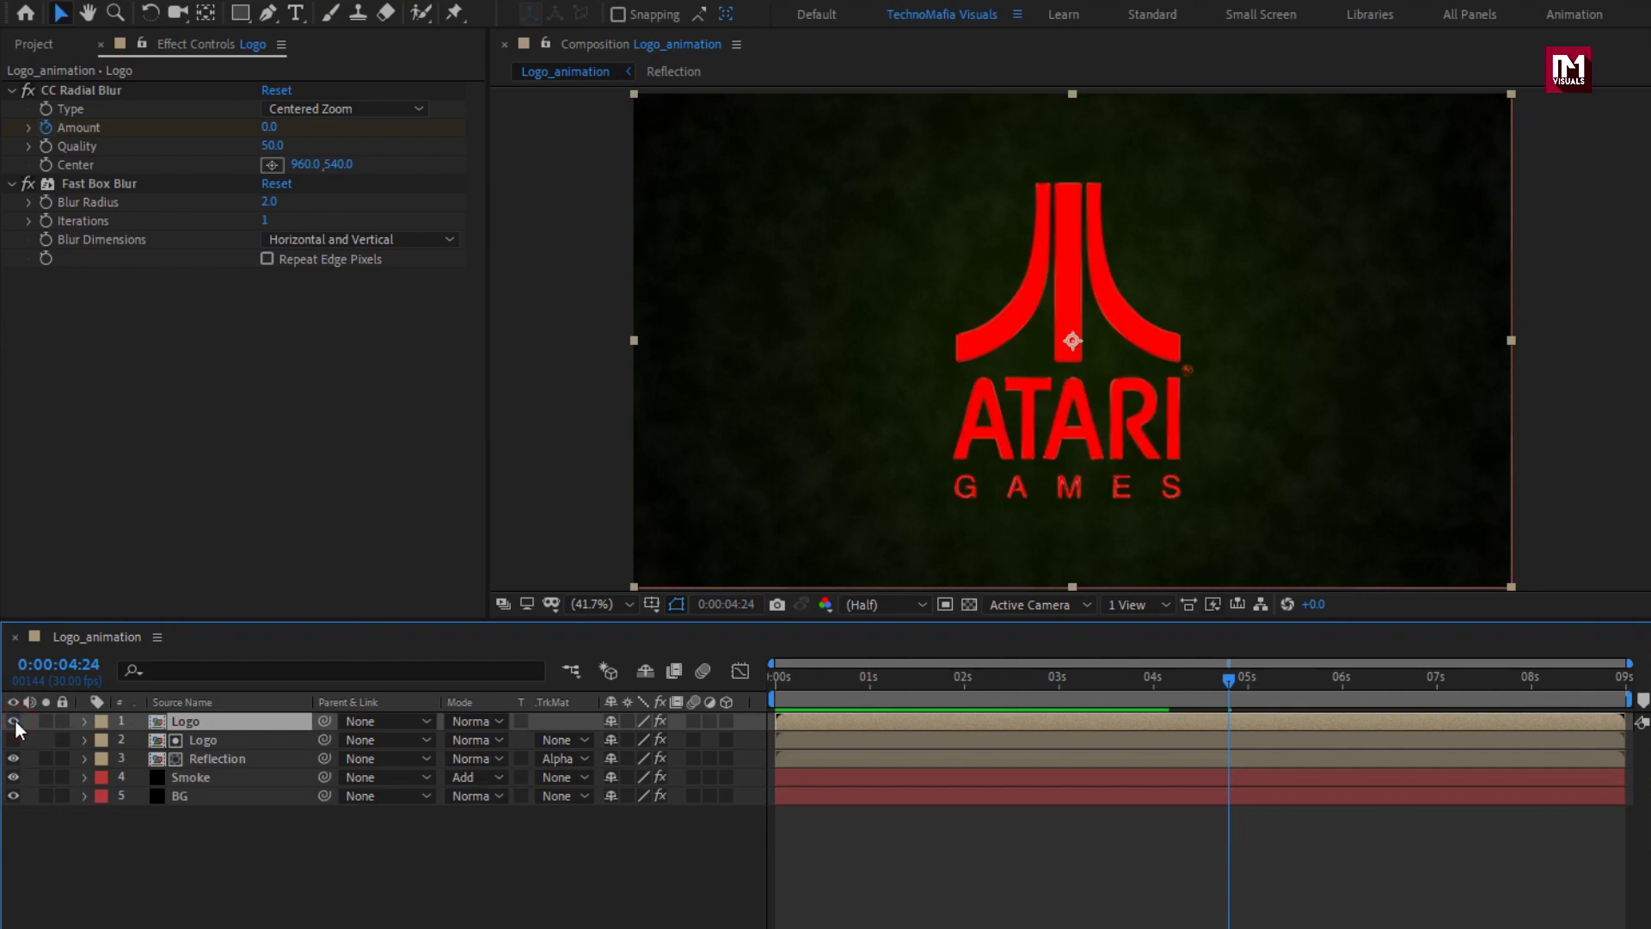
left_click(487, 720)
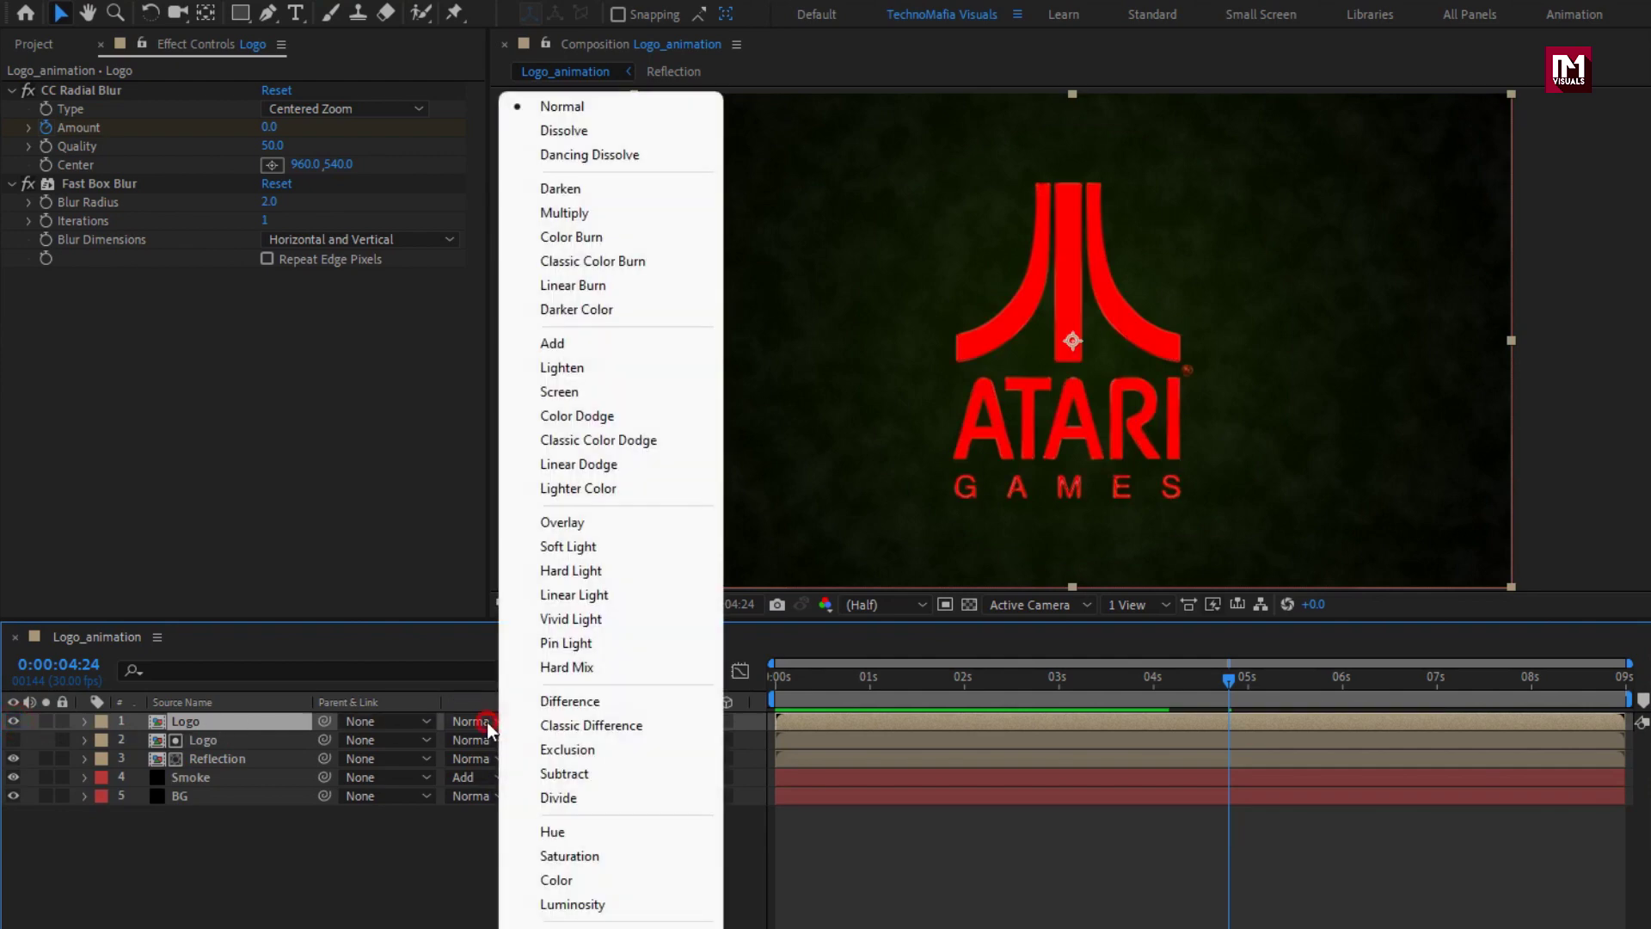
left_click(596, 542)
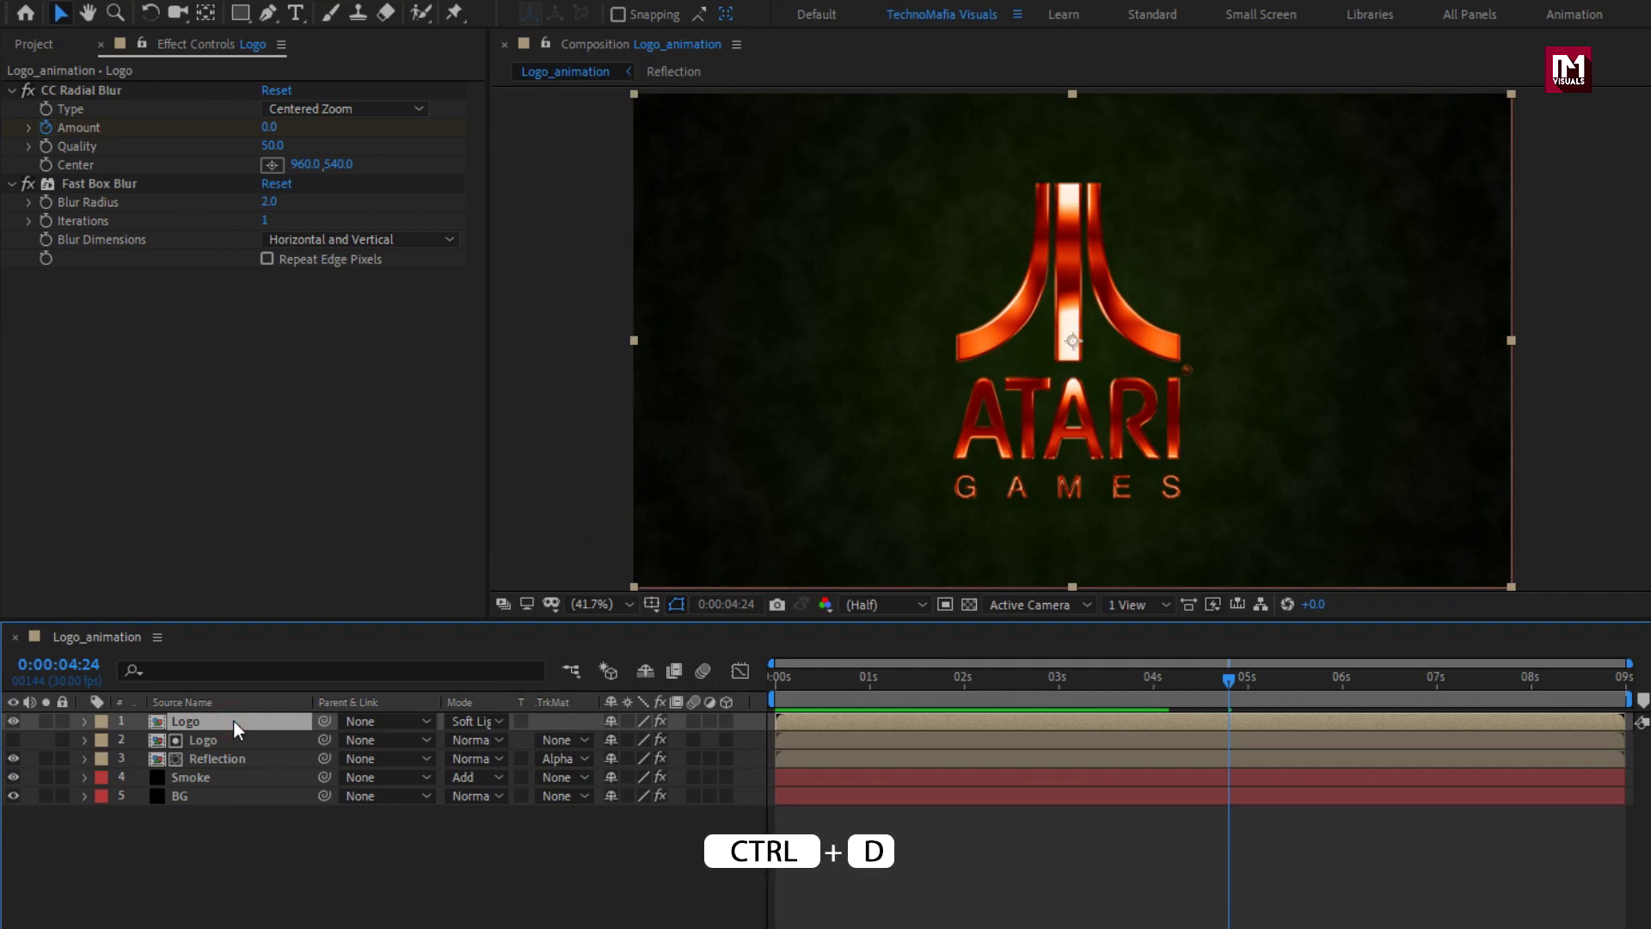
Duplicate the Soft Light Logo layer and set the new top copy's blending mode to Add.
key("ctrl+d")
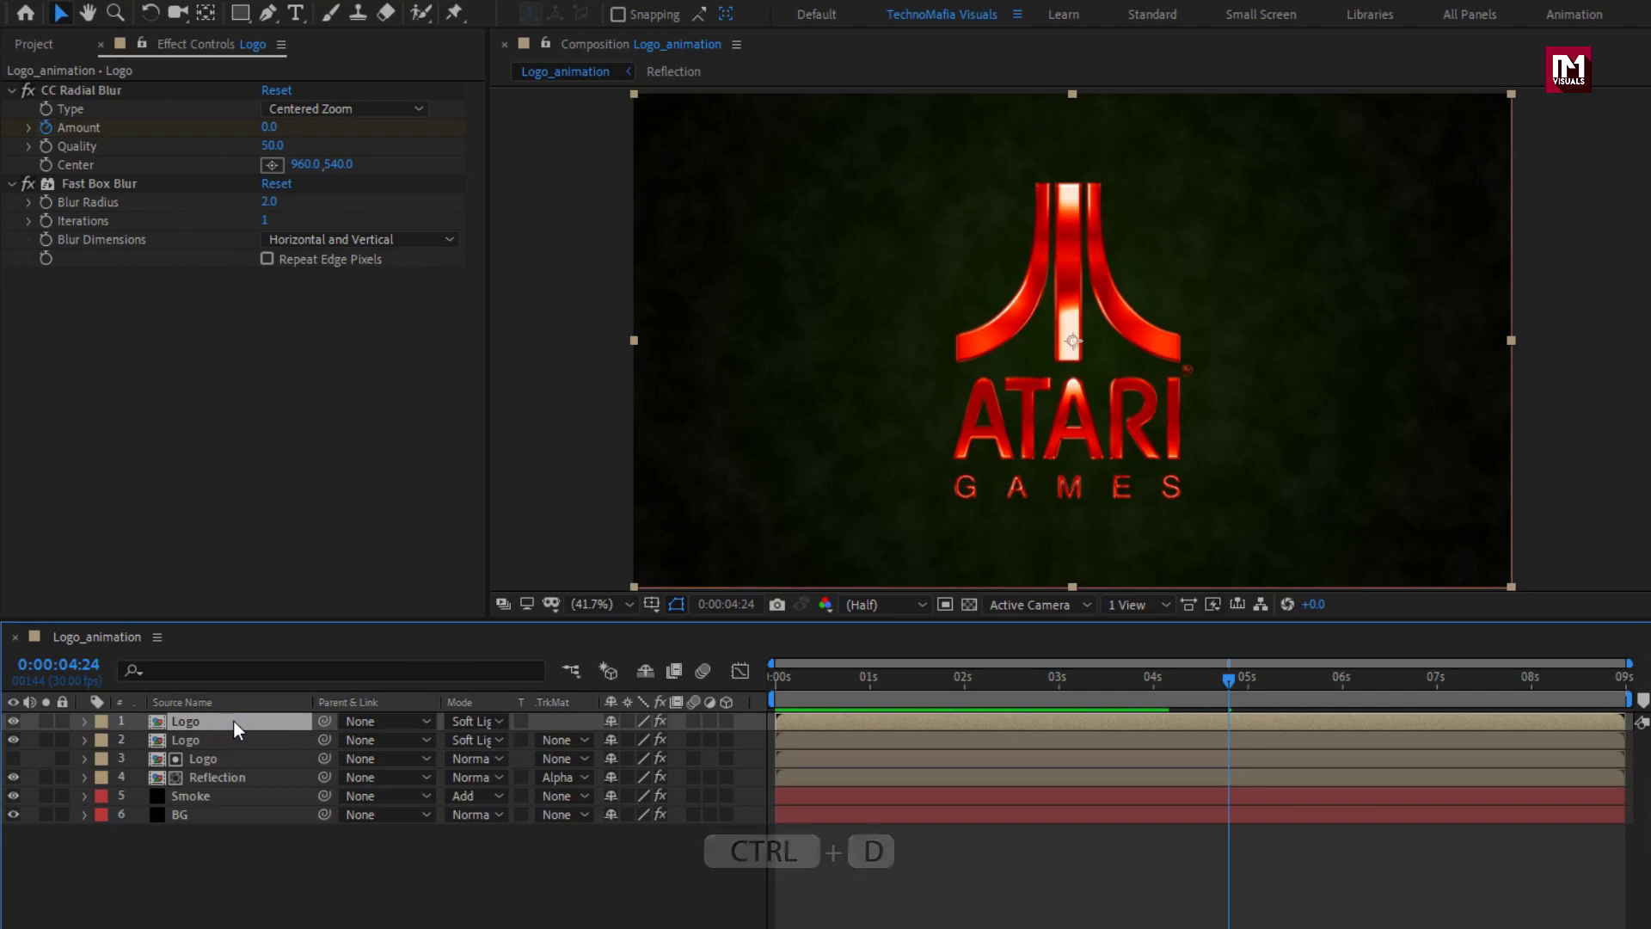
left_click(473, 724)
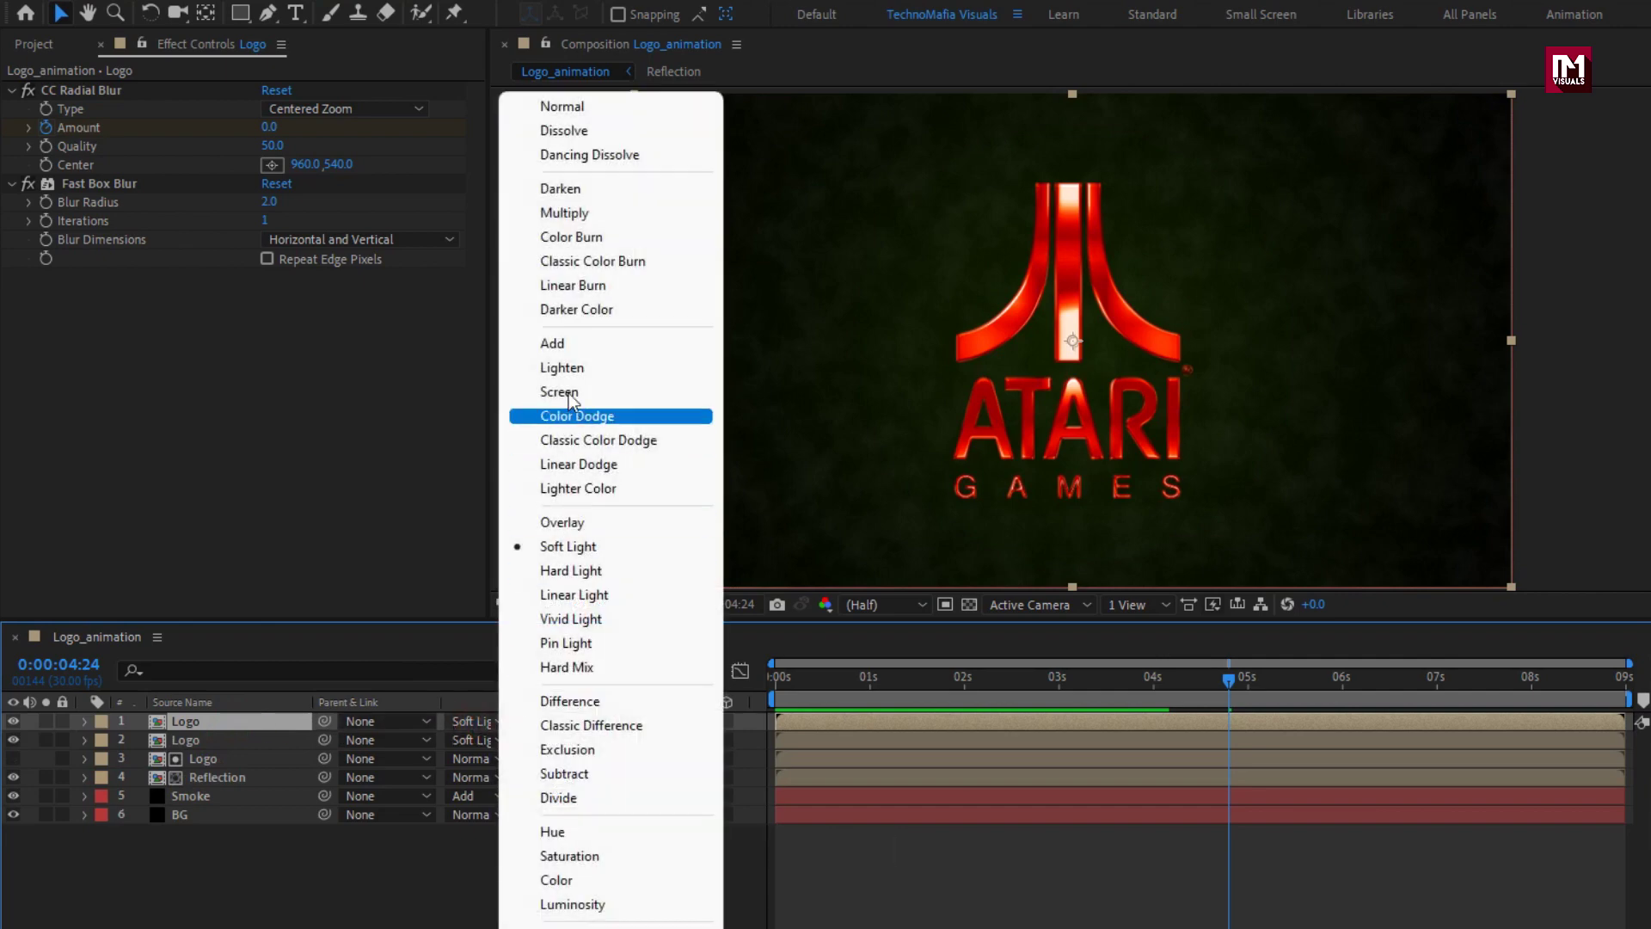
left_click(565, 343)
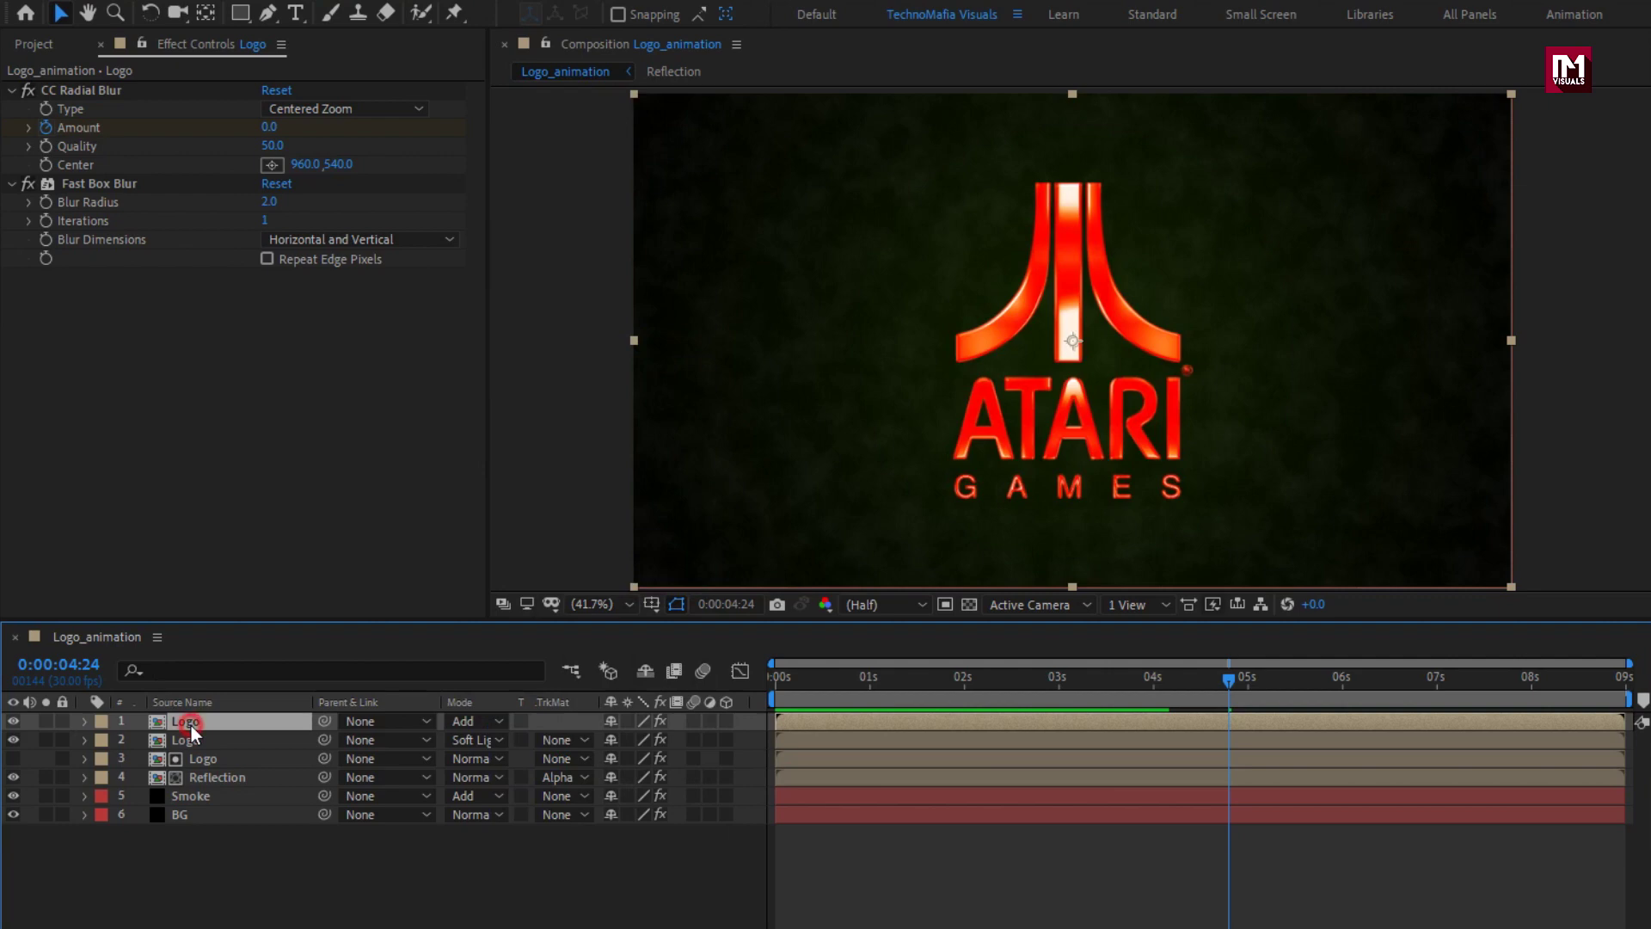
Find the CC Light Sweep effect and apply it to the topmost Logo layer.
left_click(1633, 77)
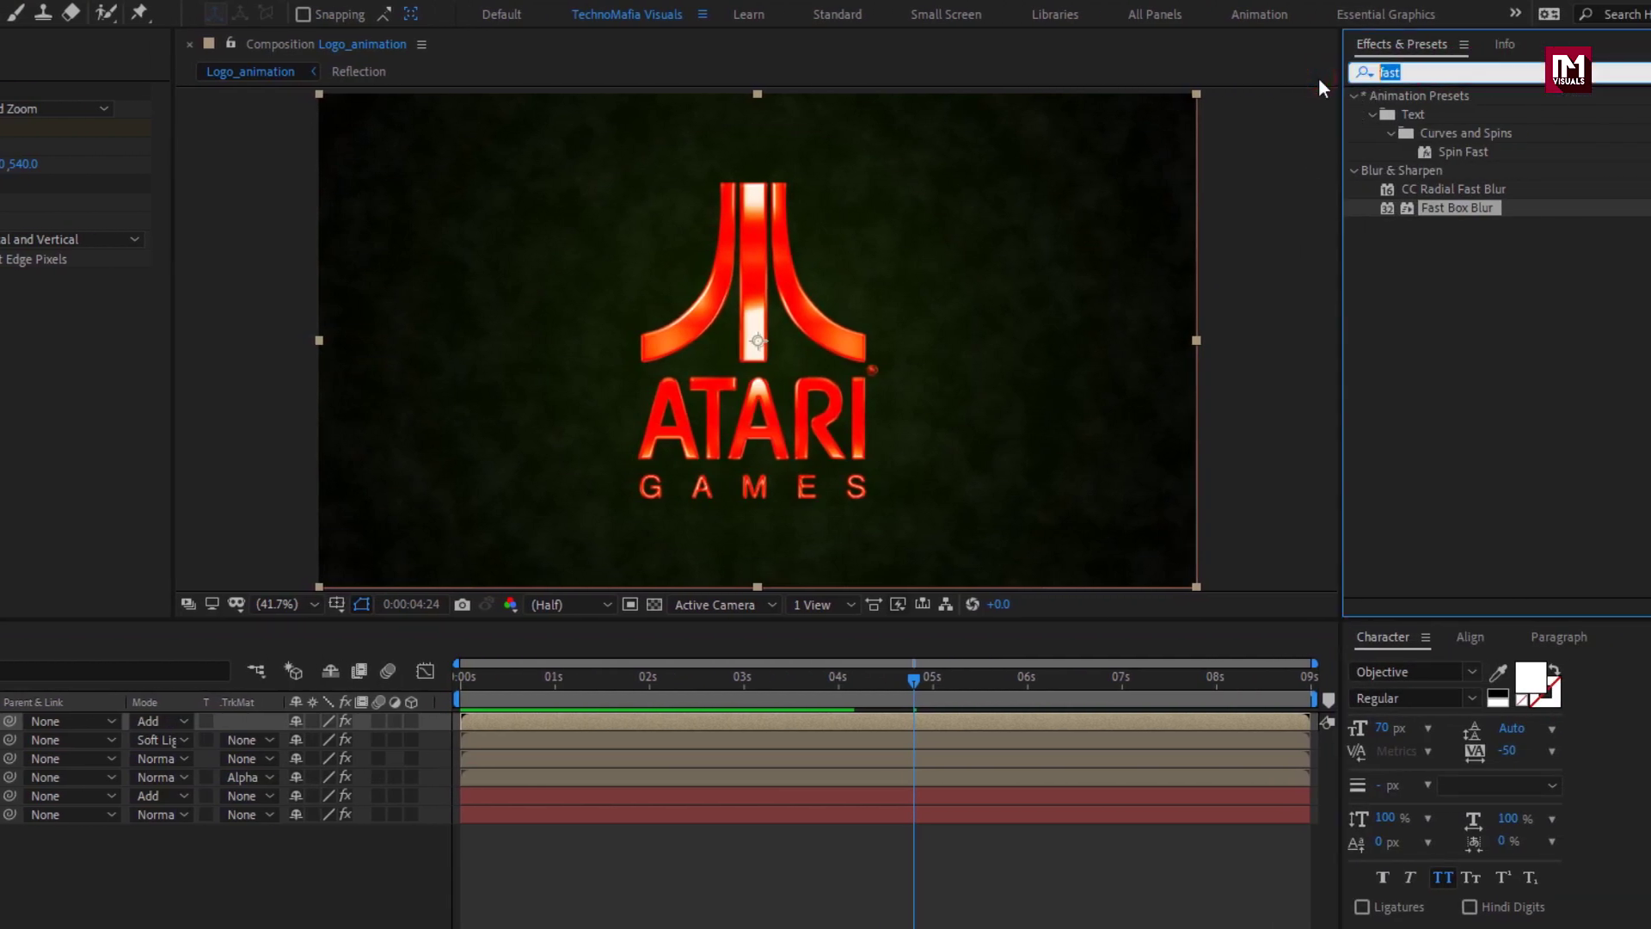
type("cc lig")
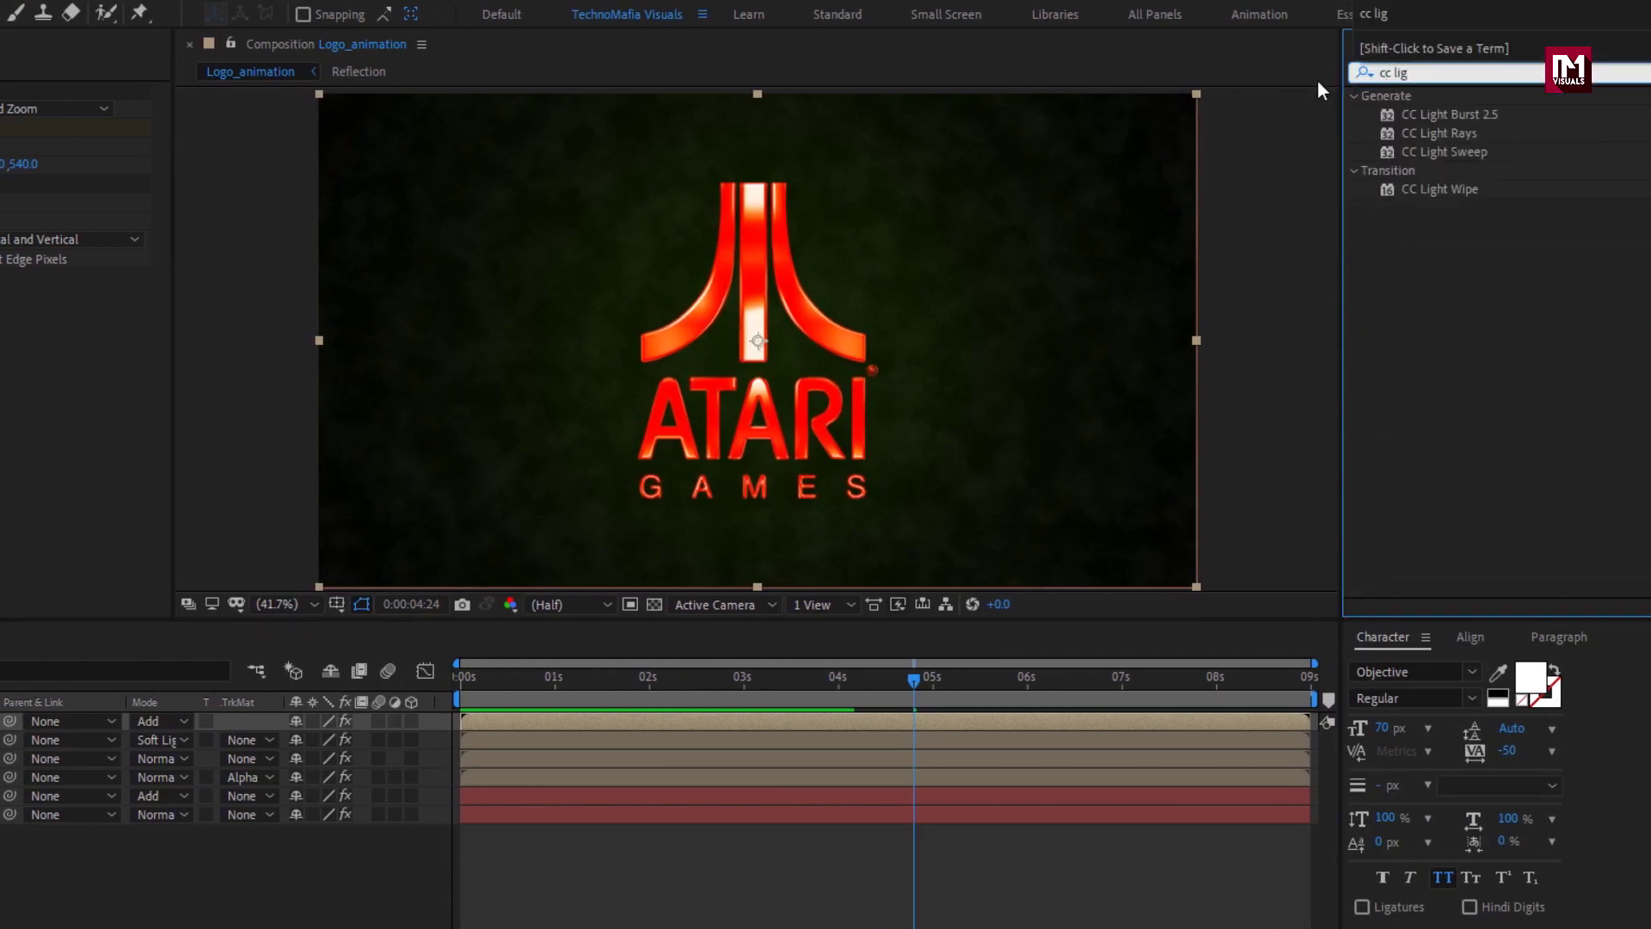
double_click(1469, 151)
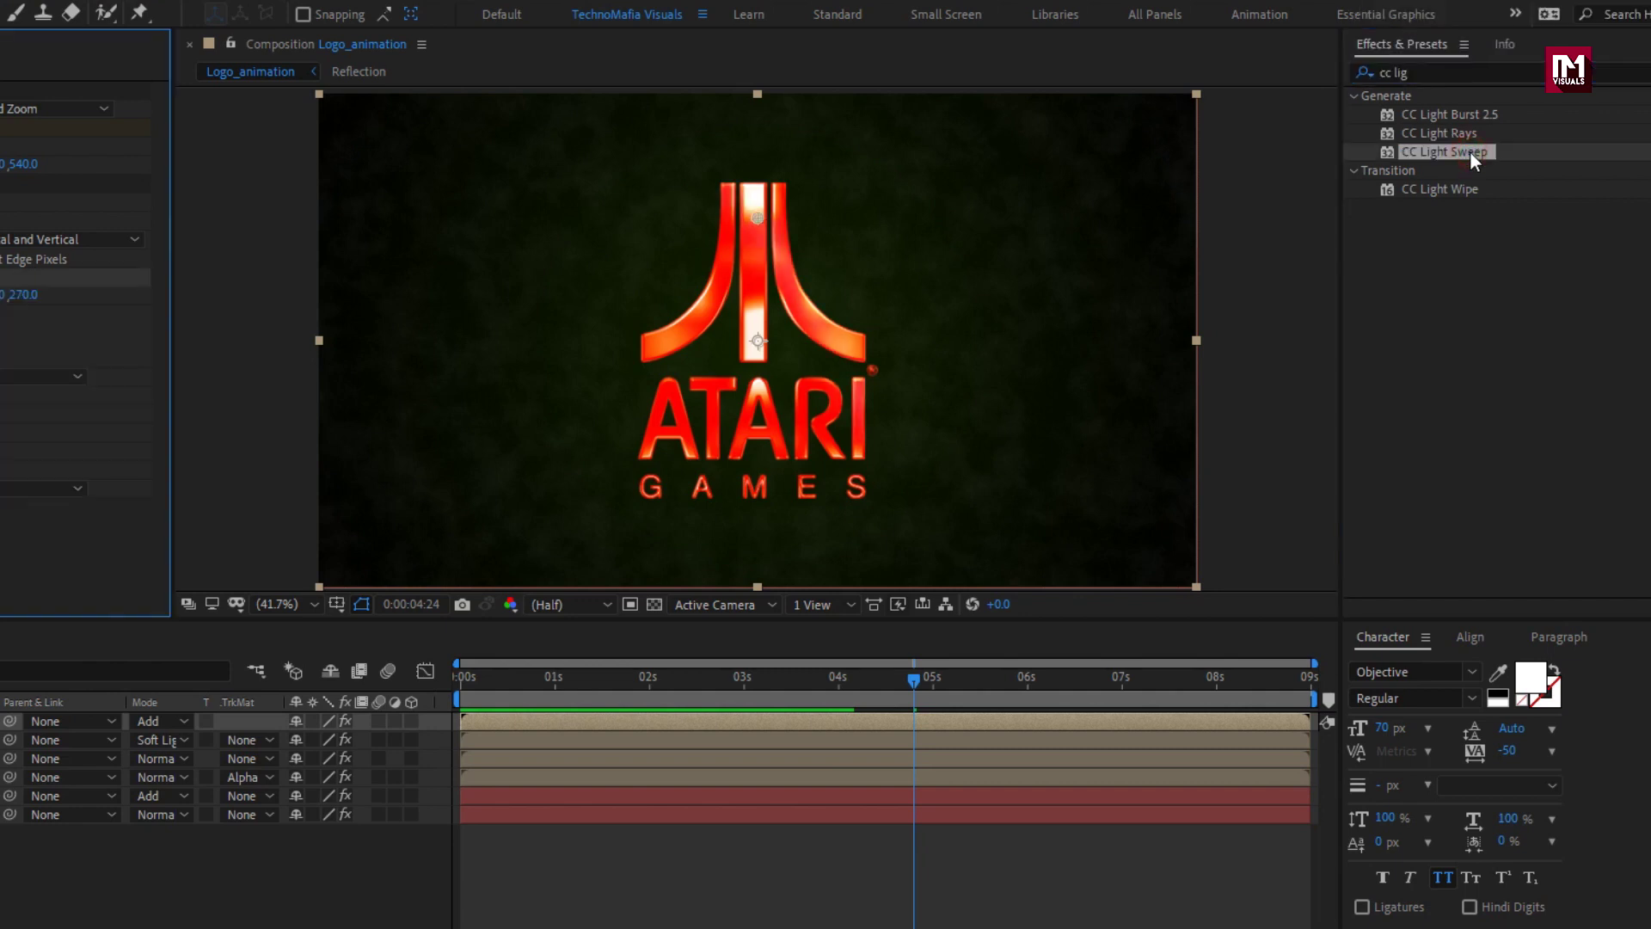
At 0:00:04:15, keyframe the Light Sweep Center and place it below and left of the logo, at about 276, 836.
mouse_move(911, 679)
left_mouse_down()
mouse_move(719, 678)
mouse_move(886, 692)
left_mouse_up()
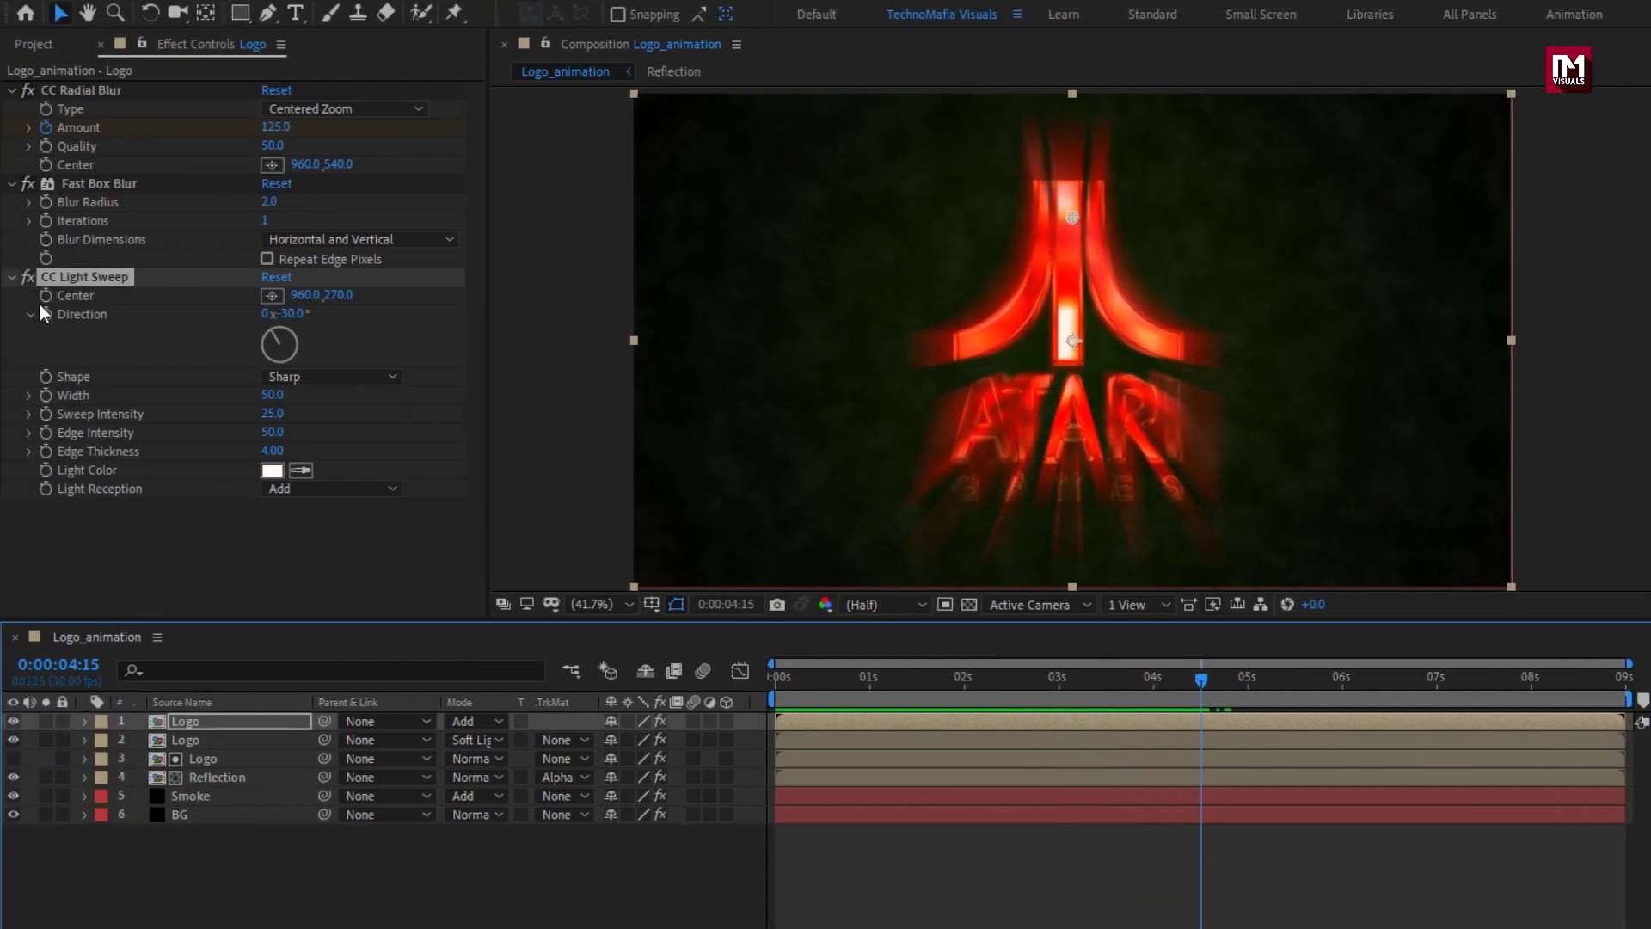
left_click(44, 296)
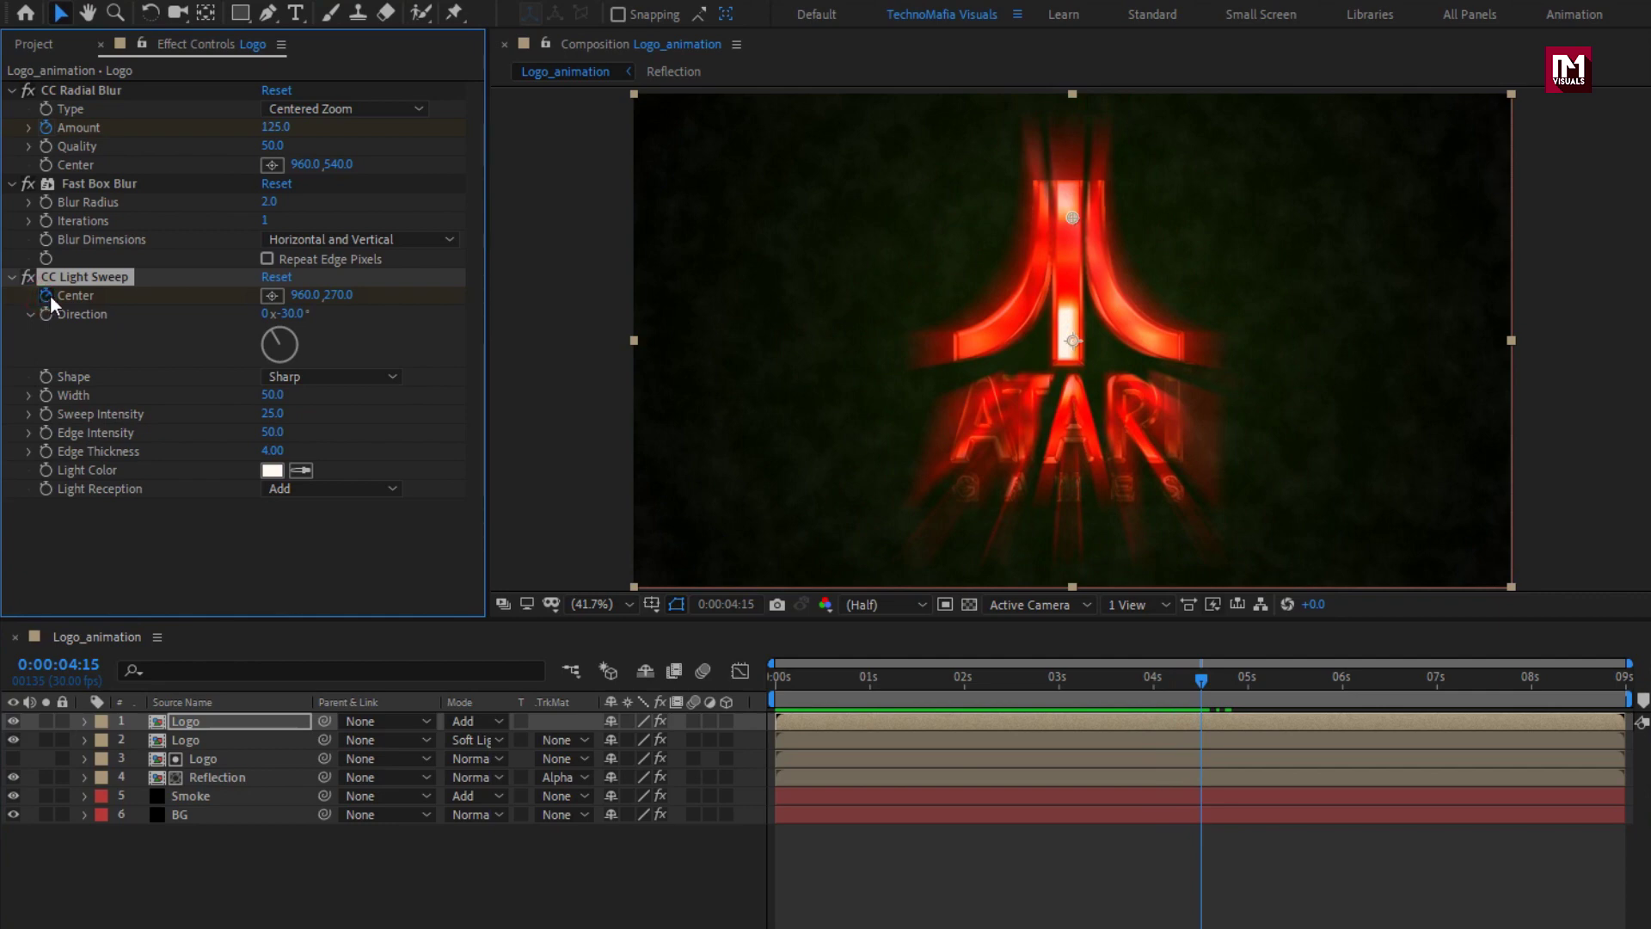
left_click_drag(305, 295, 151, 300)
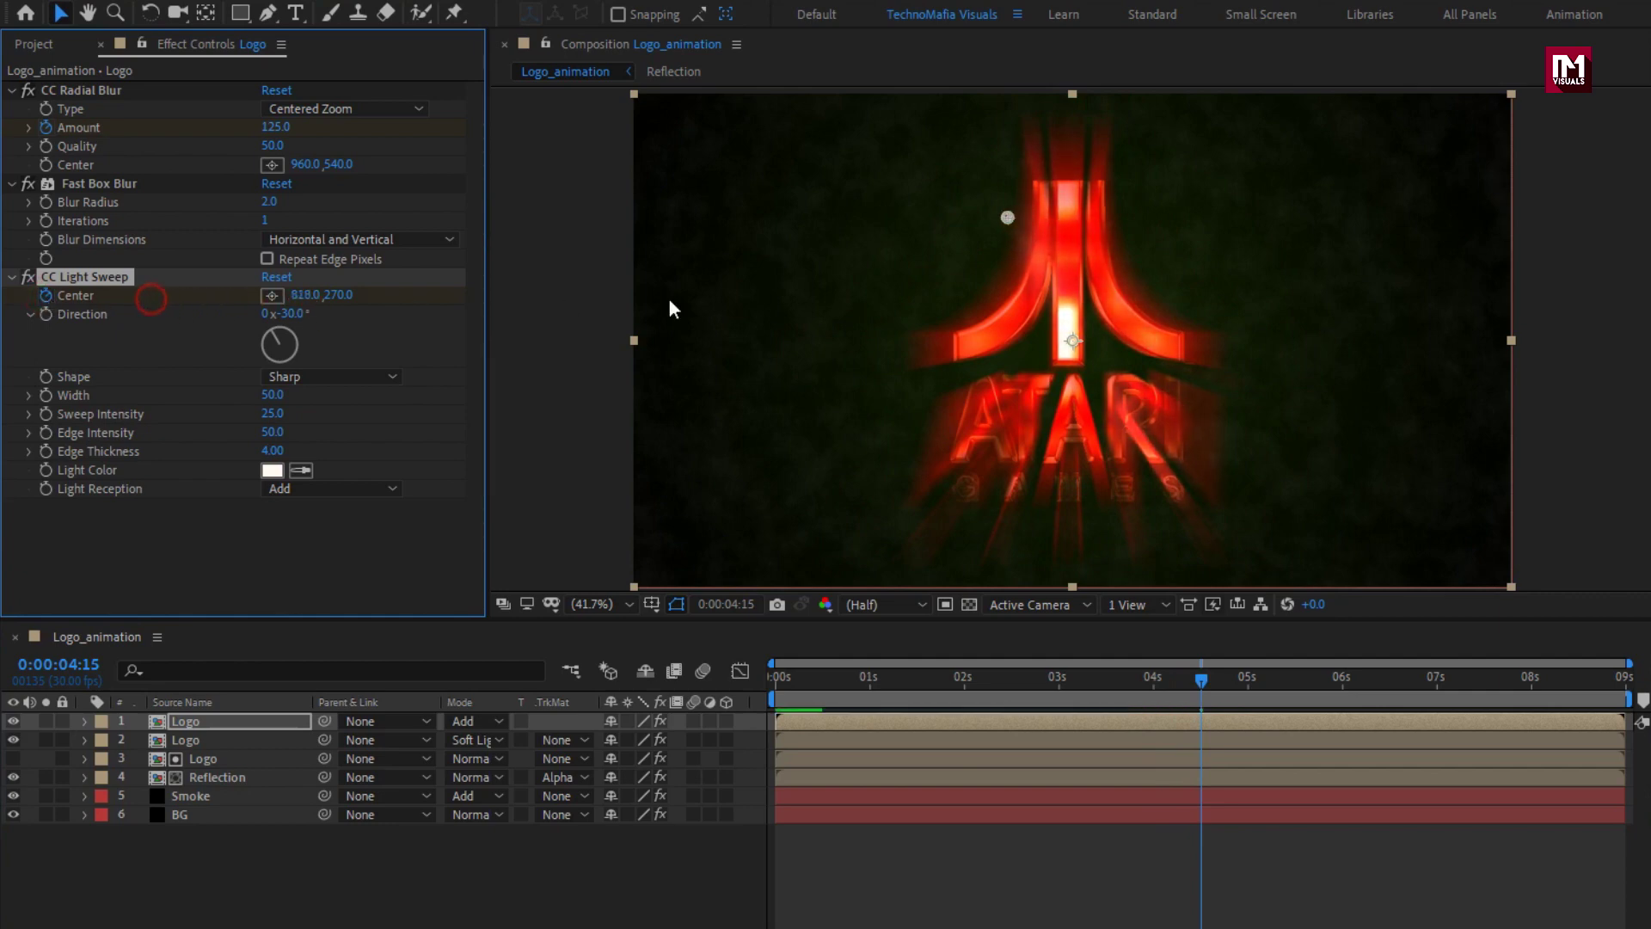
mouse_move(1007, 218)
left_mouse_down()
mouse_move(921, 277)
mouse_move(786, 437)
left_mouse_up()
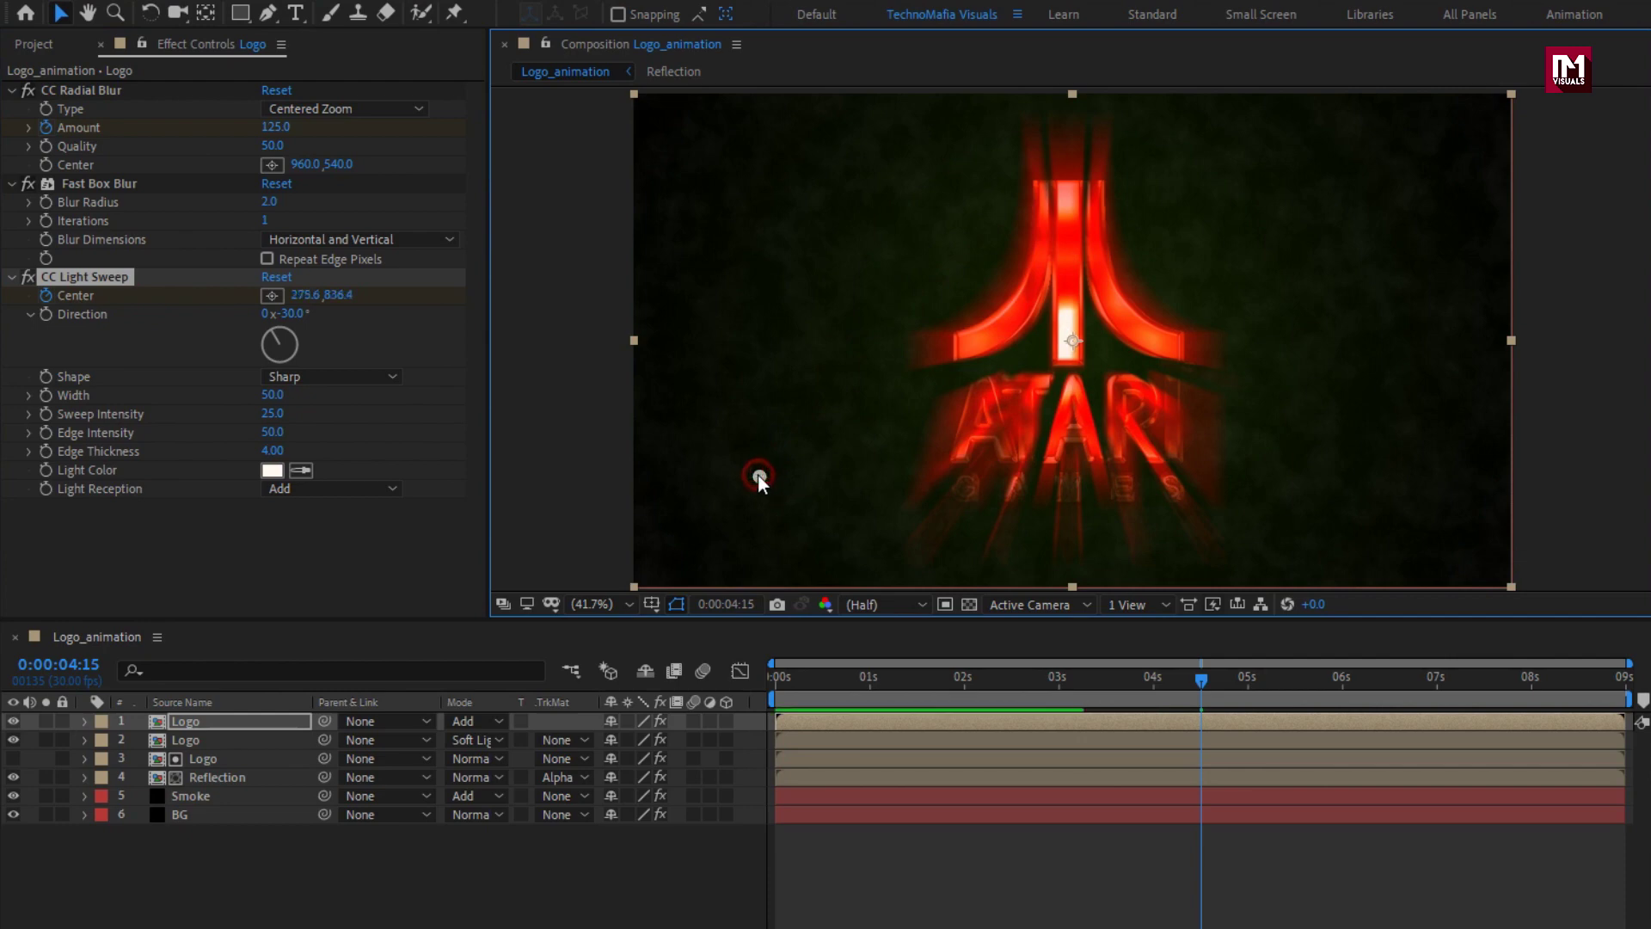
At 0:00:08:15, move the Light Sweep Center above and right of the logo, to about 1394, 131.
left_click_drag(1203, 681, 1579, 678)
left_click_drag(766, 477, 1212, 205)
left_click_drag(1276, 155, 1277, 154)
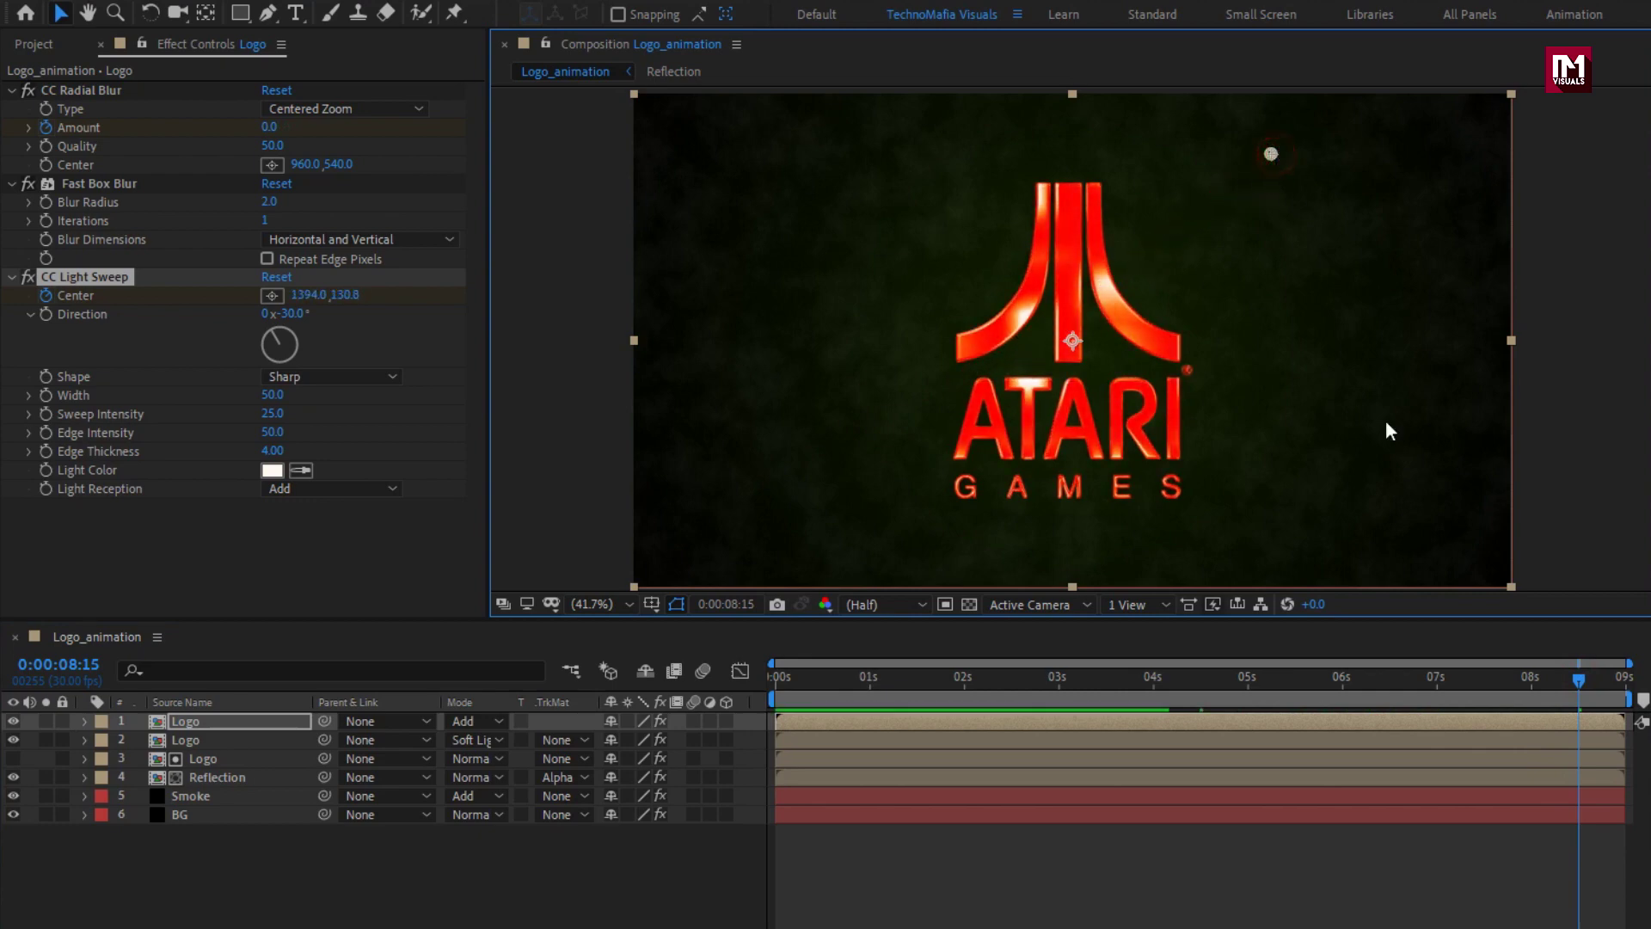
Set the Light Sweep's Shape to Smooth, Width to 40, Sweep Intensity to 50 and Light Reception to Composite, and scrub through the sweep.
left_click_drag(1539, 678, 1381, 683)
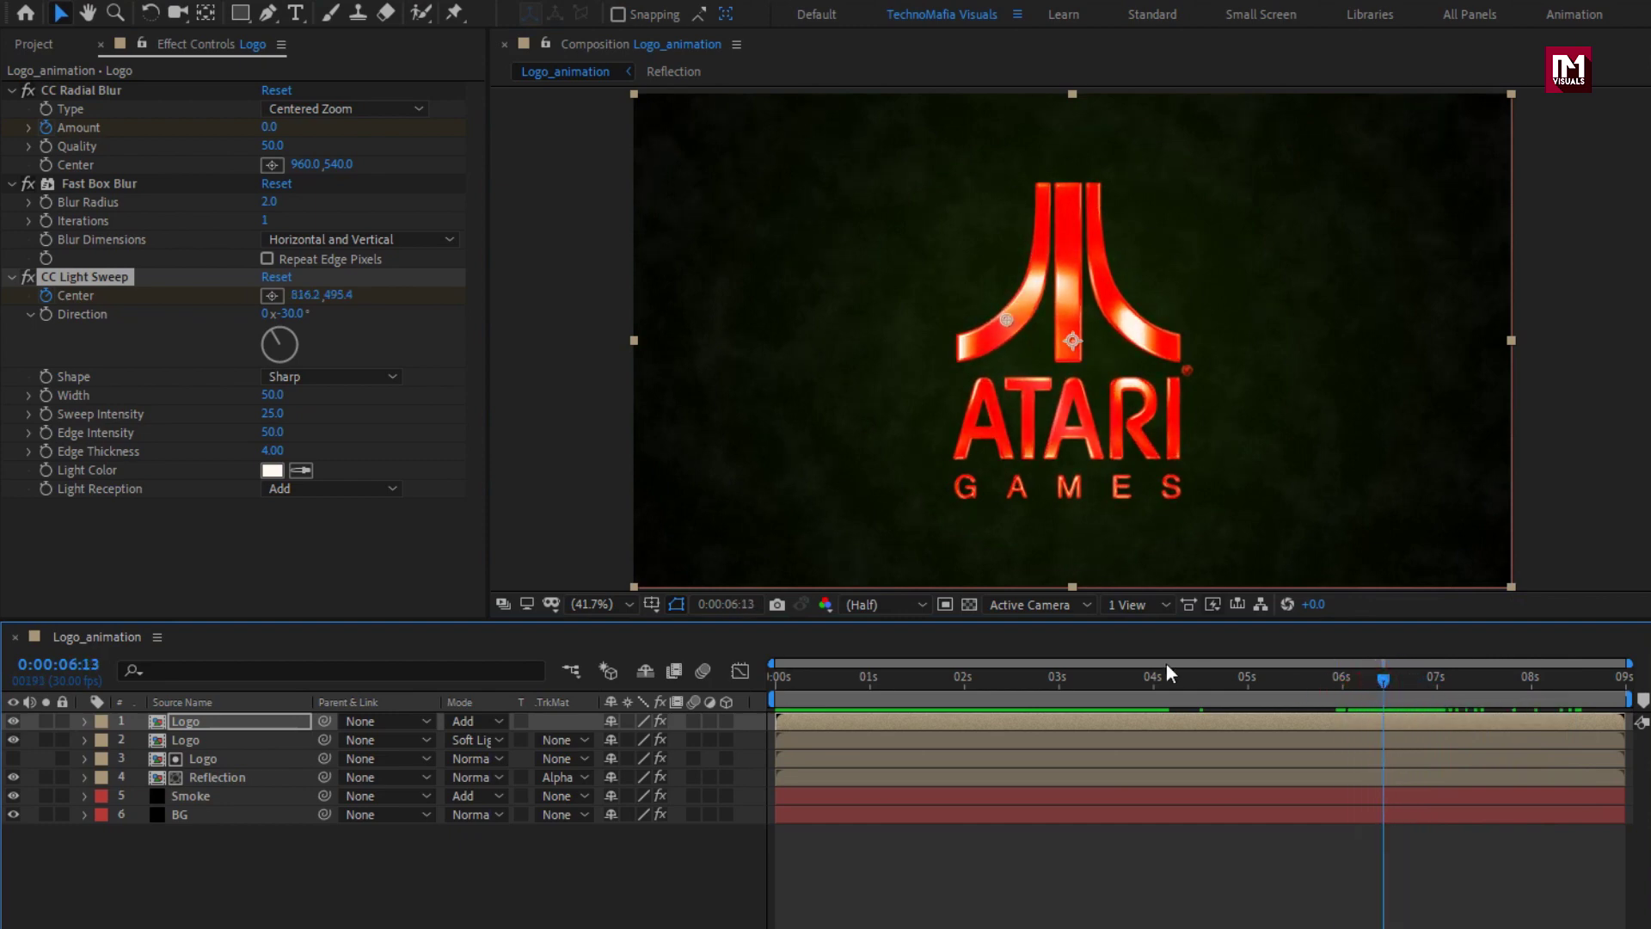
left_click(320, 377)
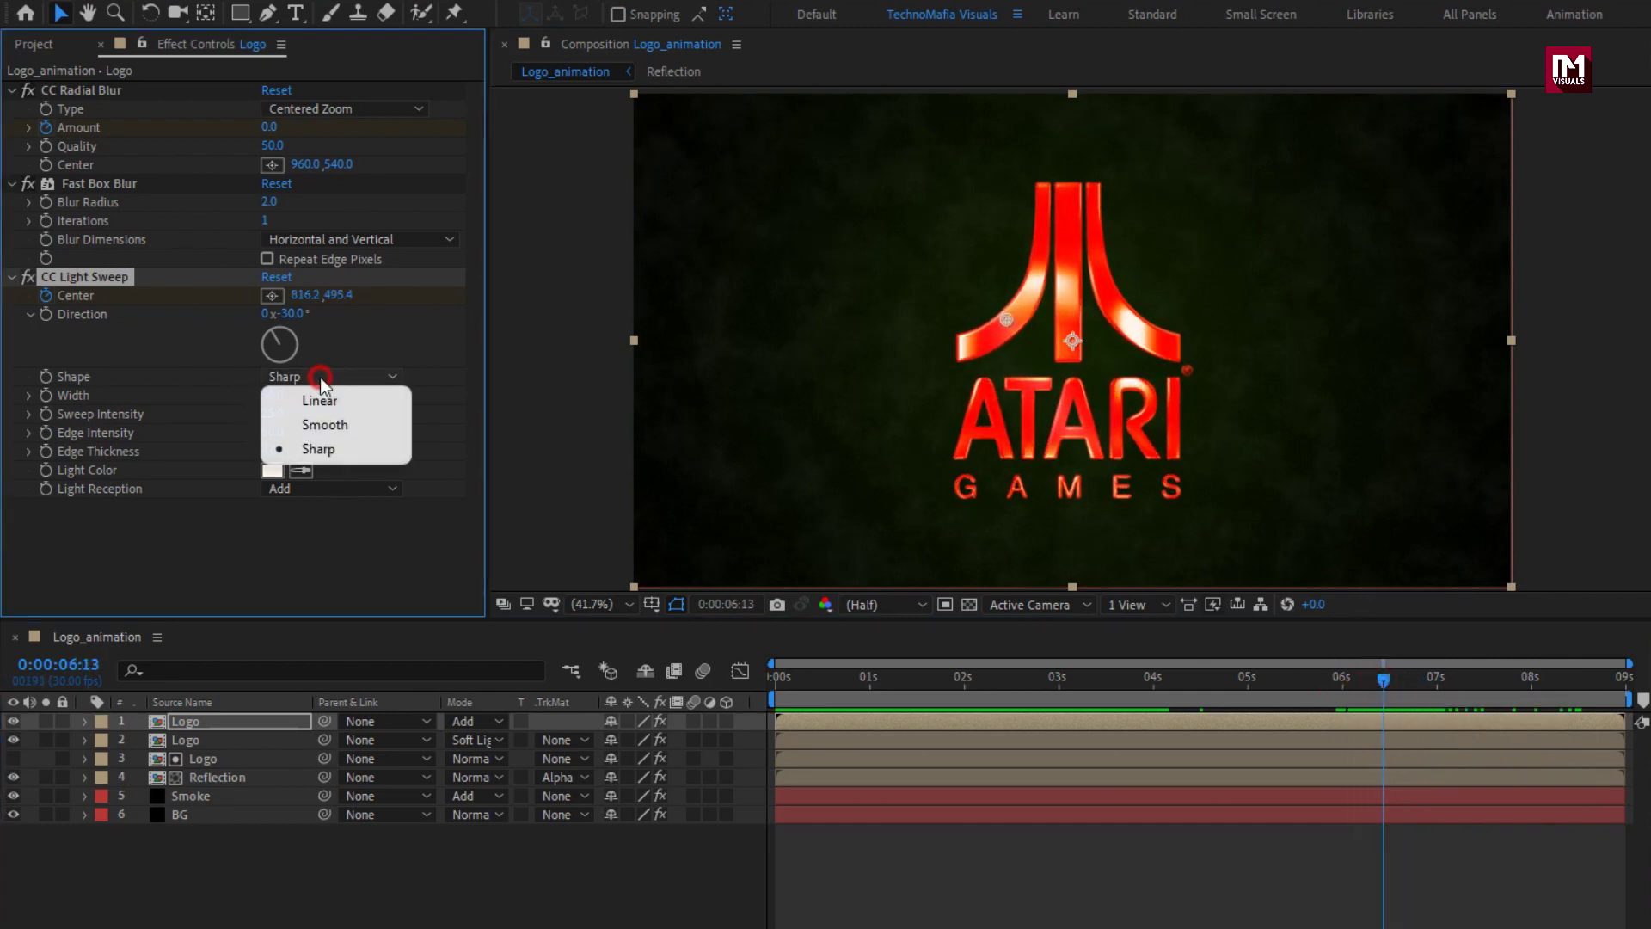
left_click(344, 427)
left_click(272, 398)
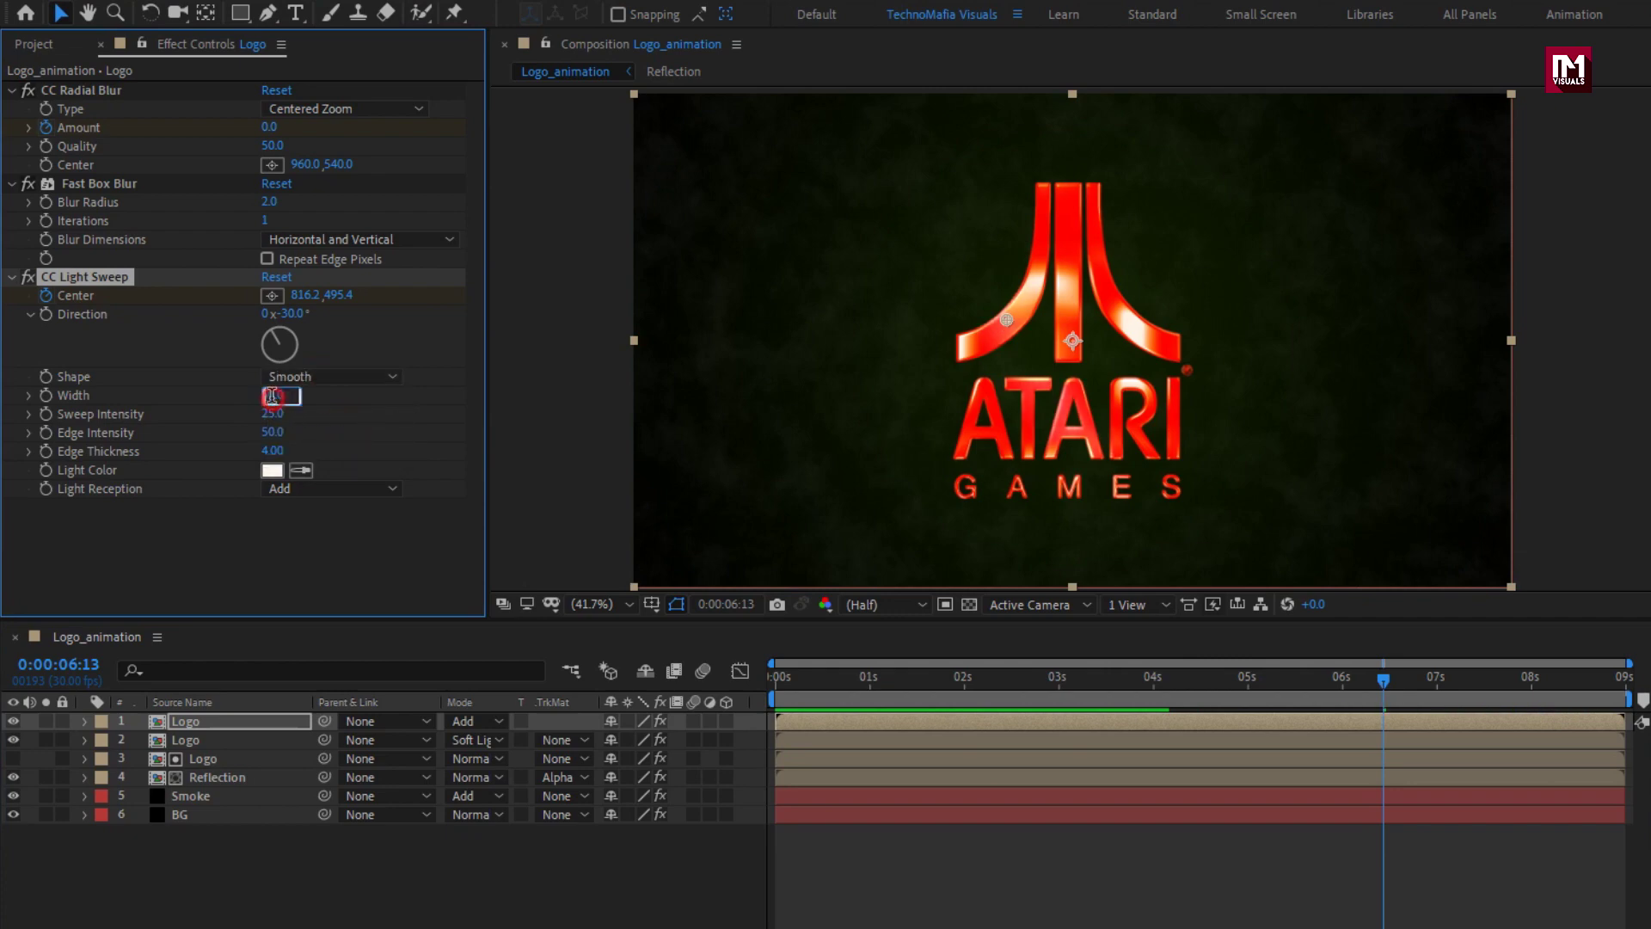
type("40")
left_click(272, 413)
type("50")
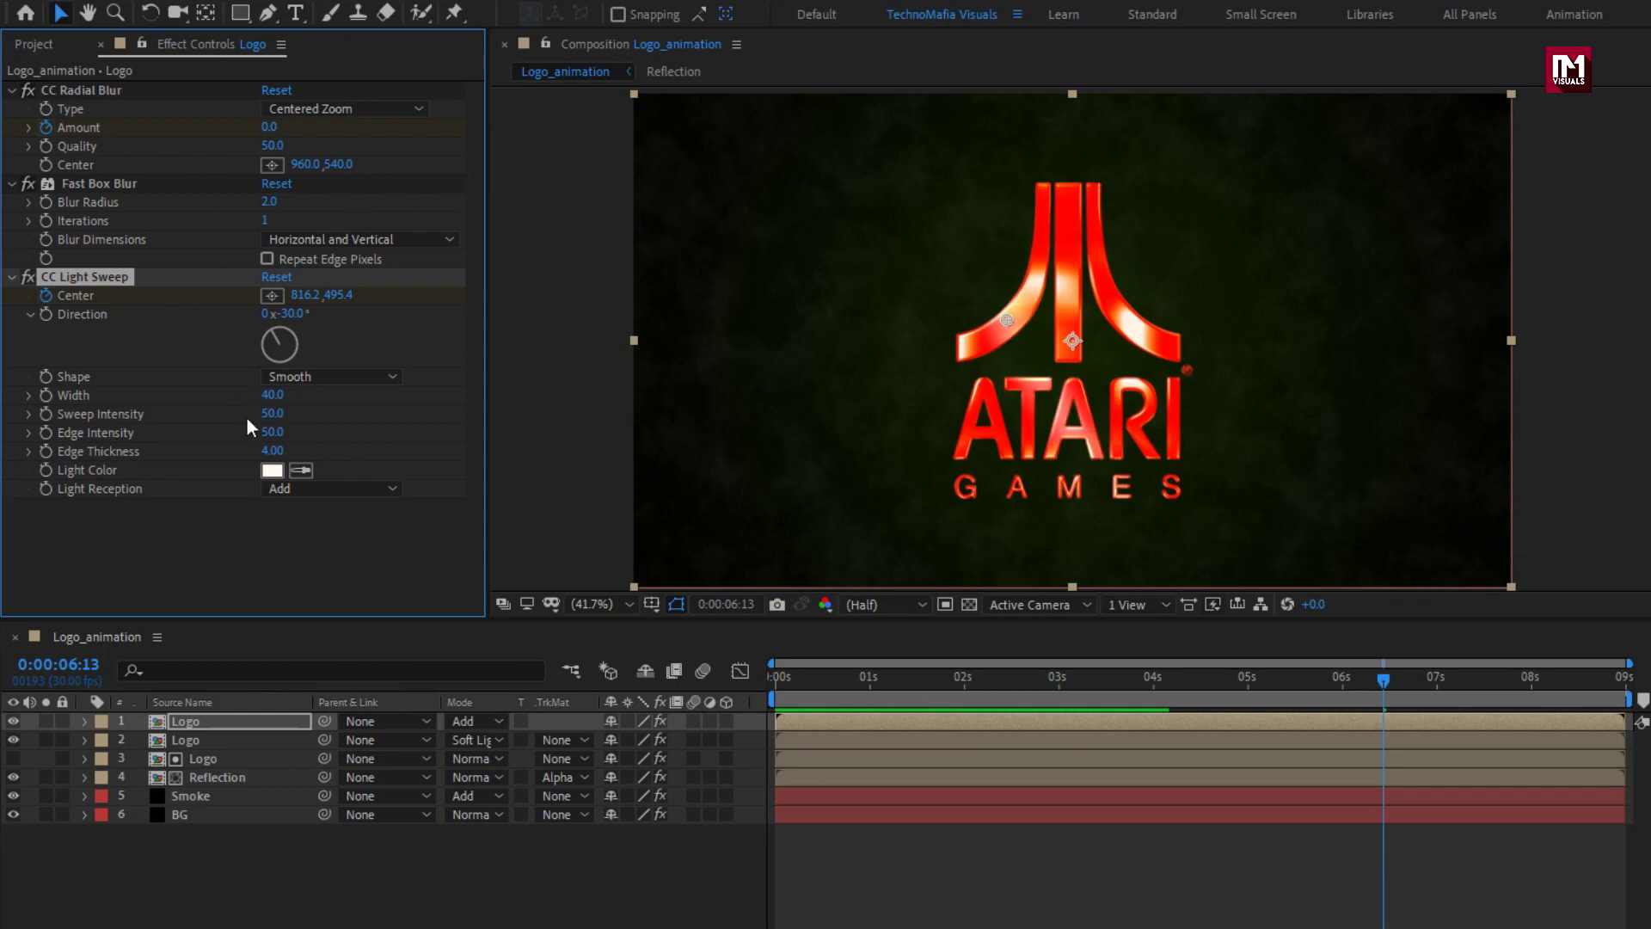
left_click(316, 487)
left_click(375, 539)
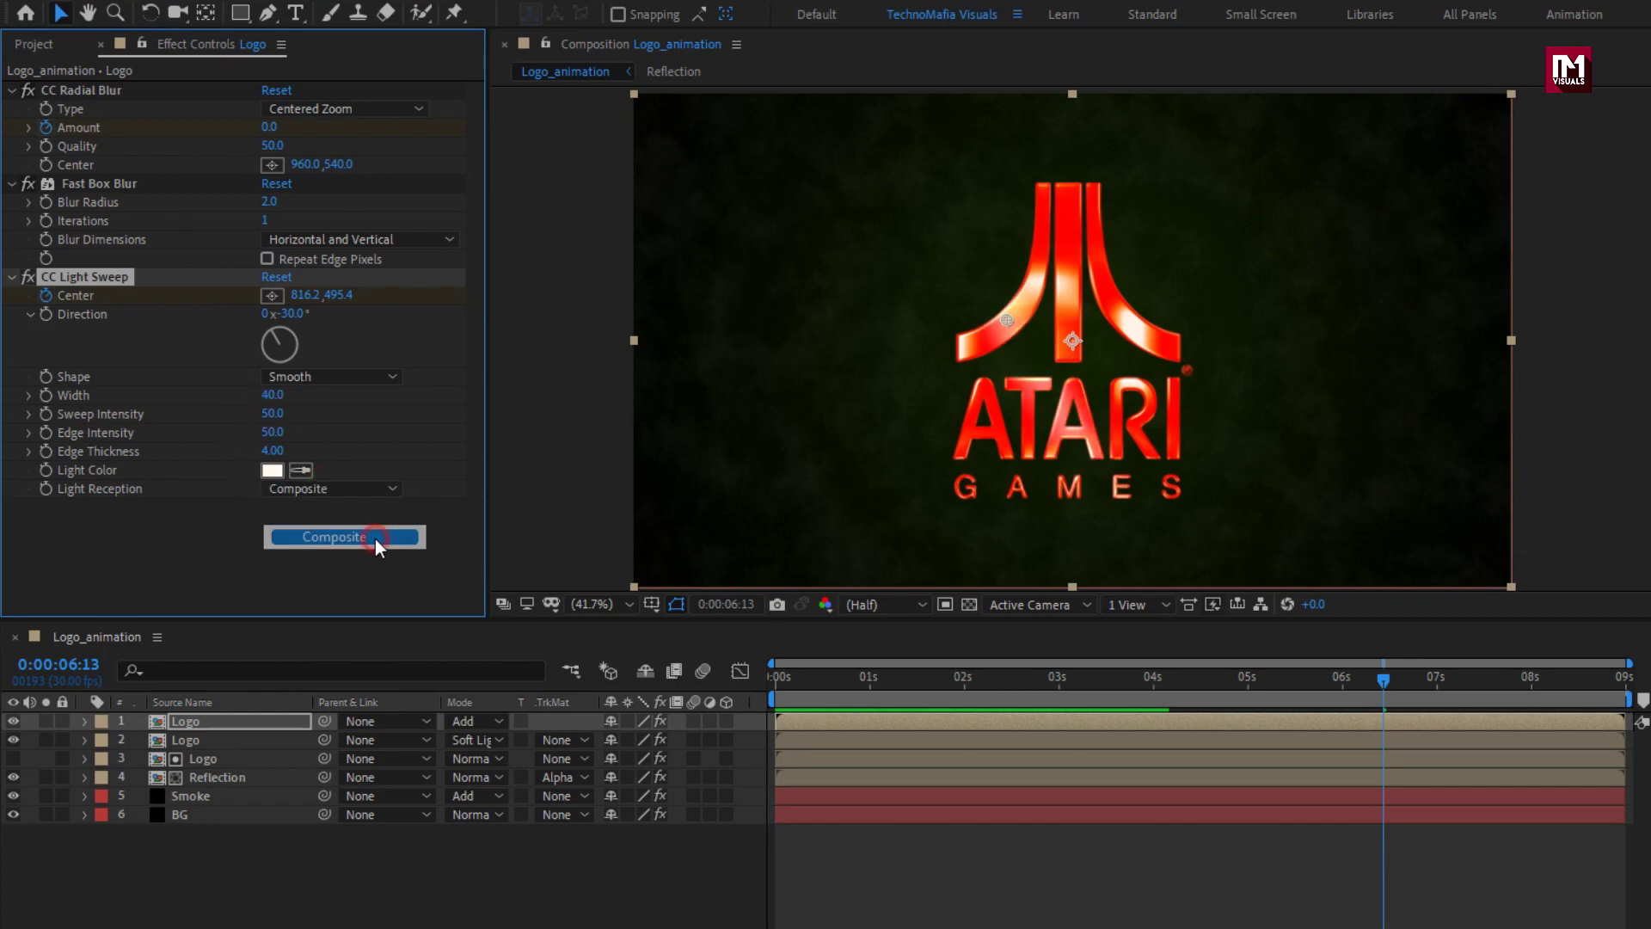
left_click_drag(1157, 692, 1526, 676)
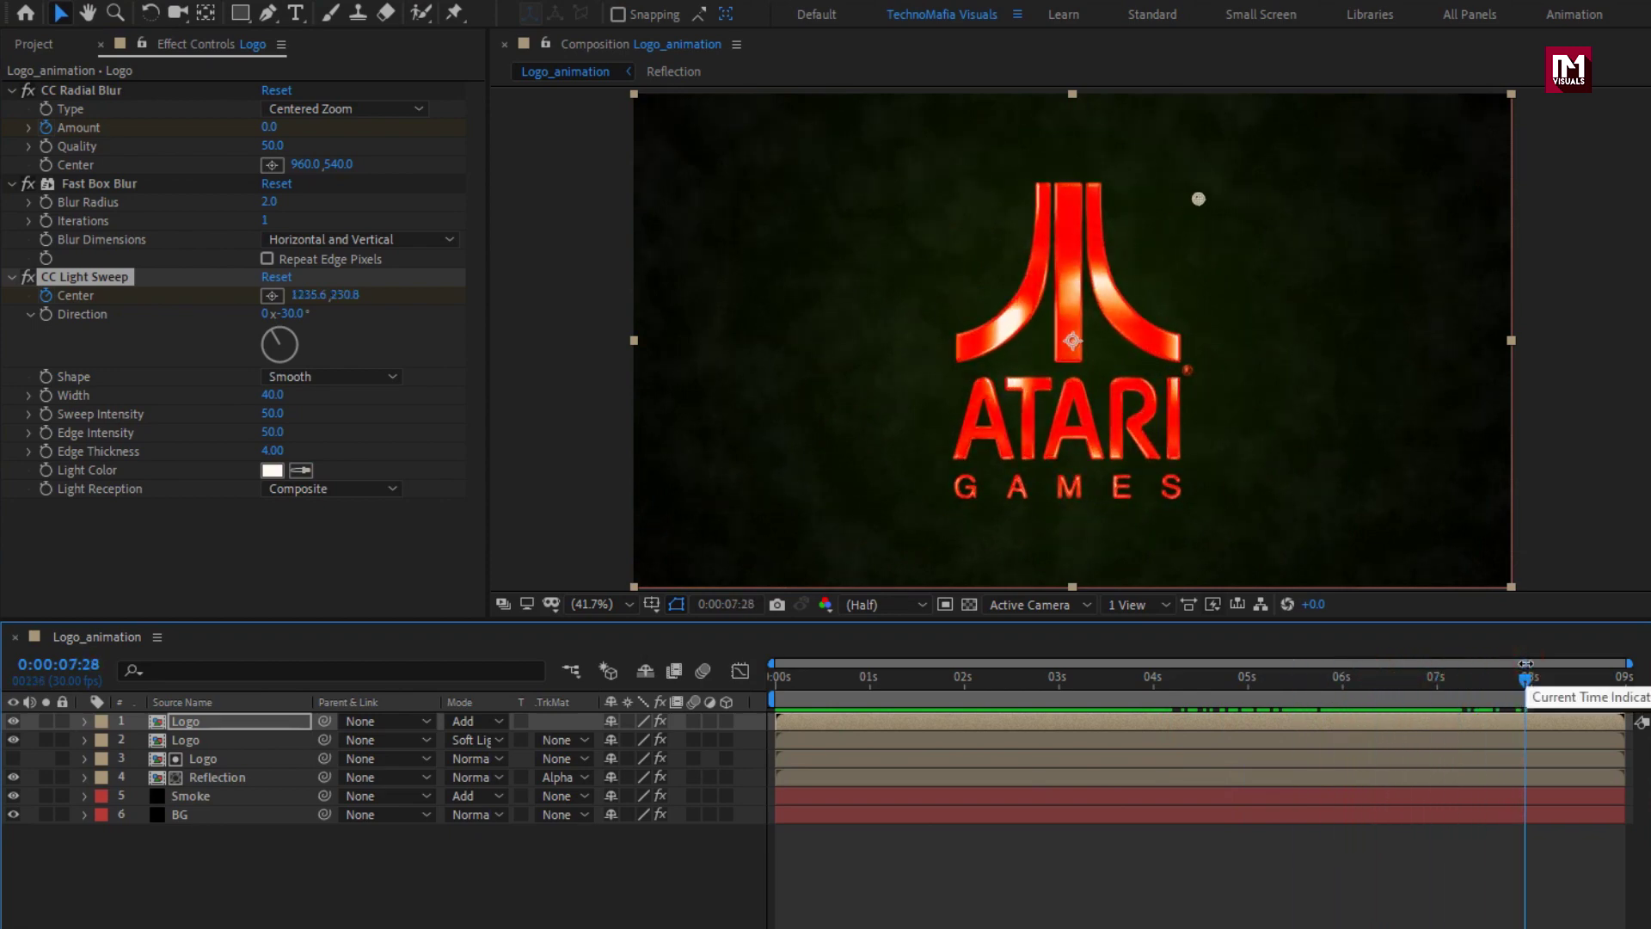
Add the Logo composition as the topmost layer of Logo_animation and auto-trace its Alpha channel for the current frame.
left_click(46, 48)
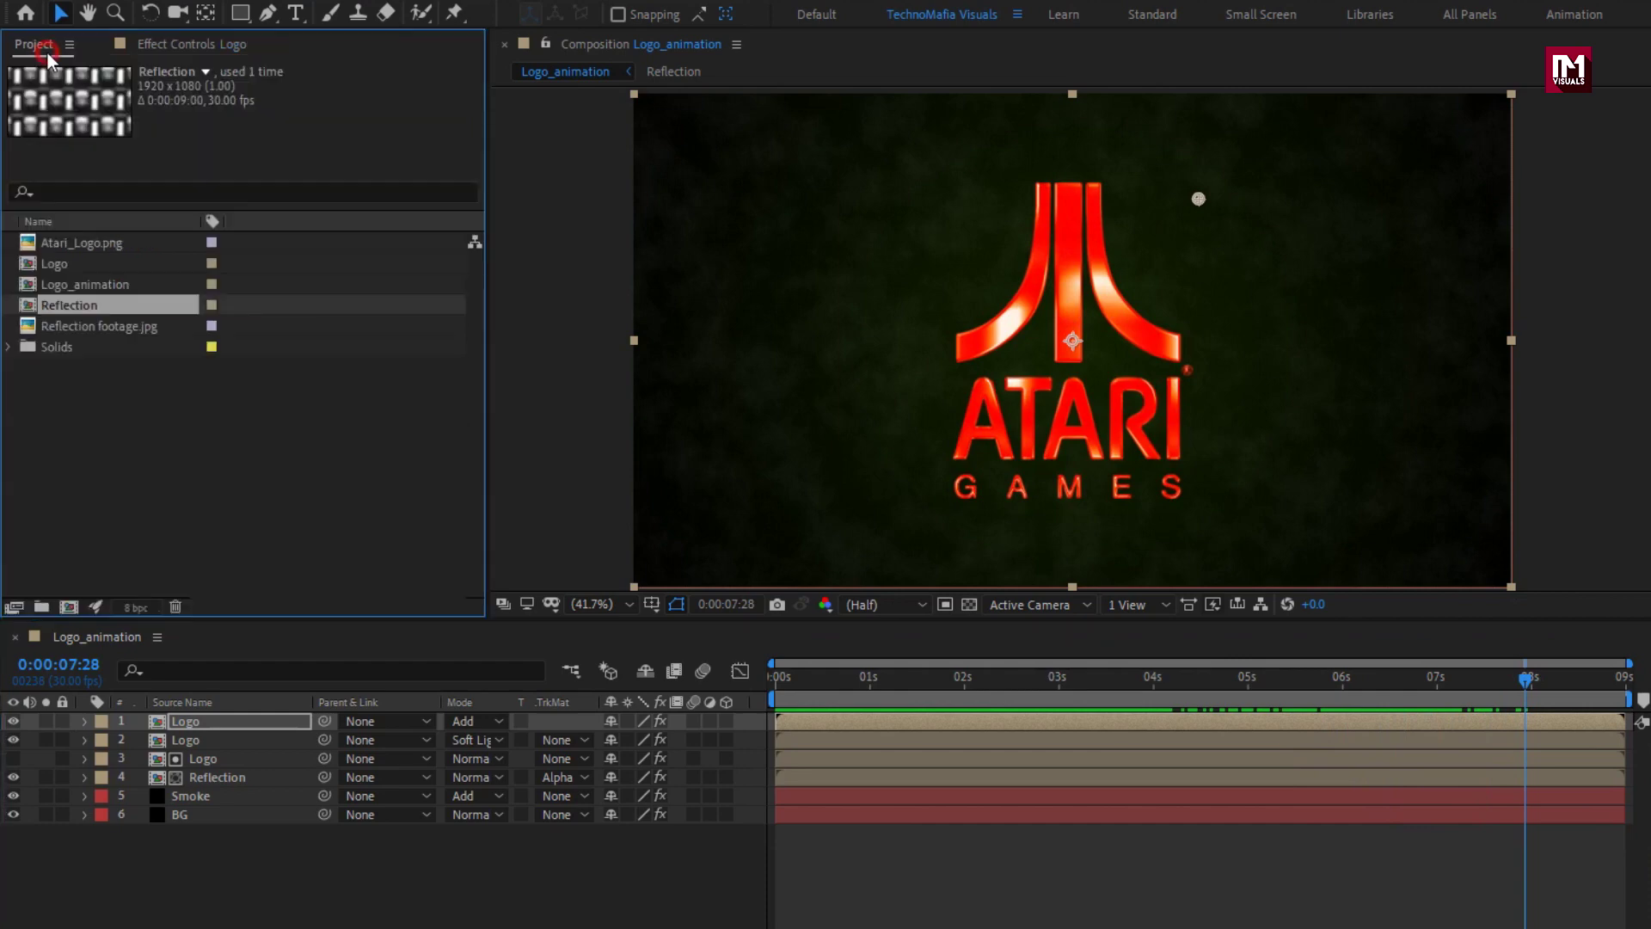
left_click(54, 262)
left_click_drag(50, 264, 260, 715)
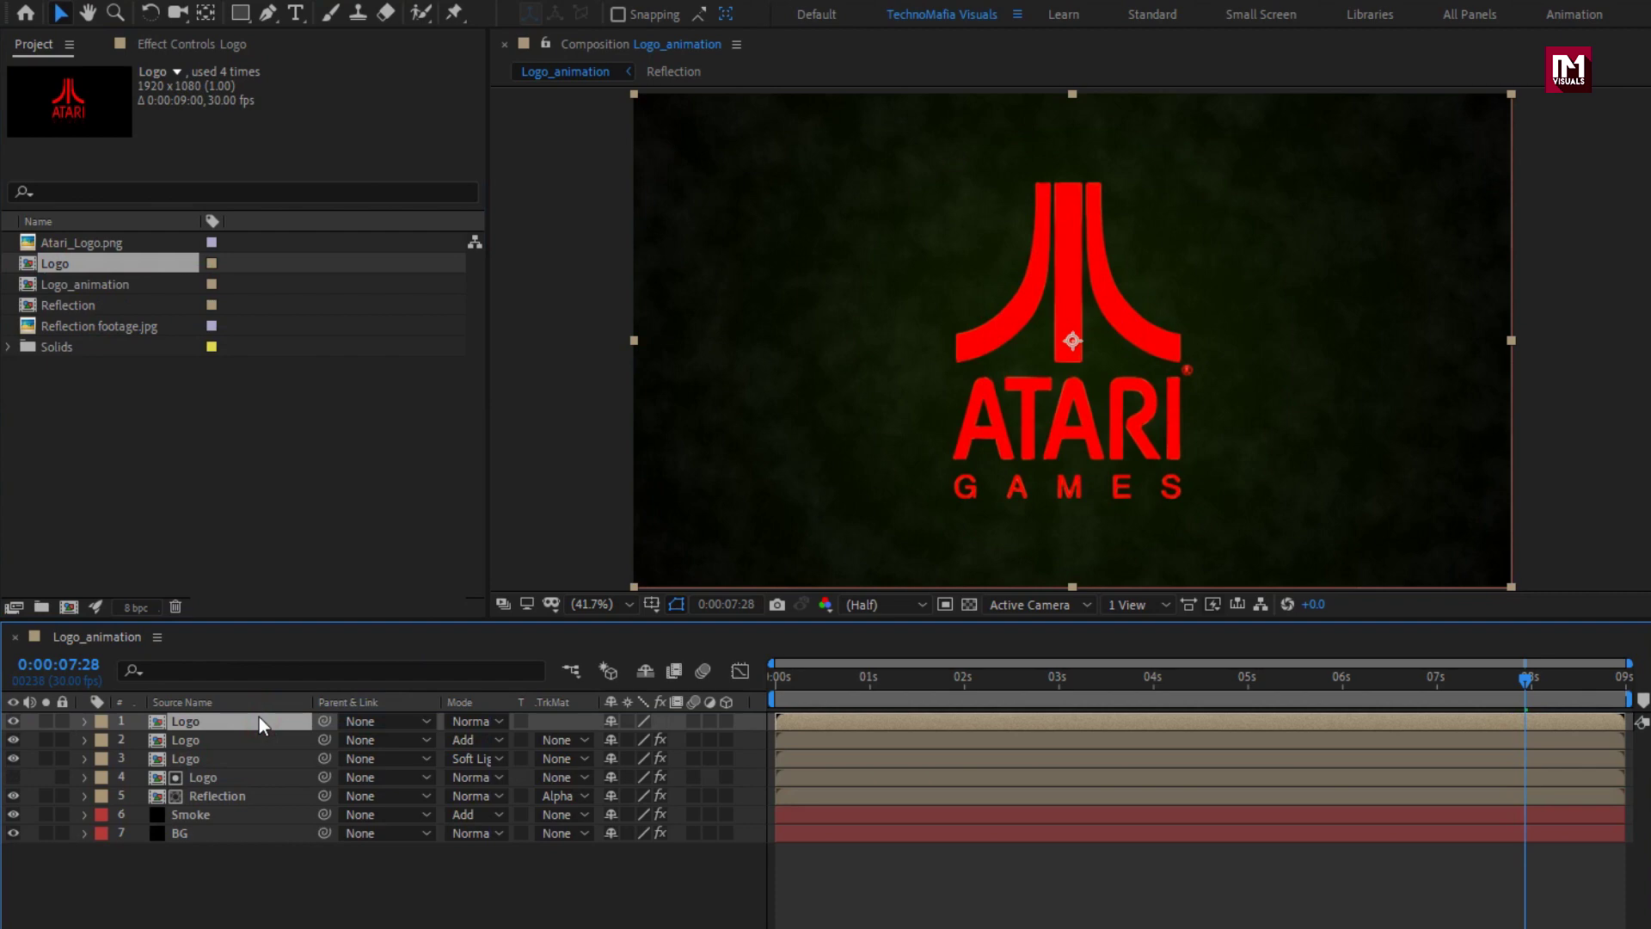
left_click(186, 15)
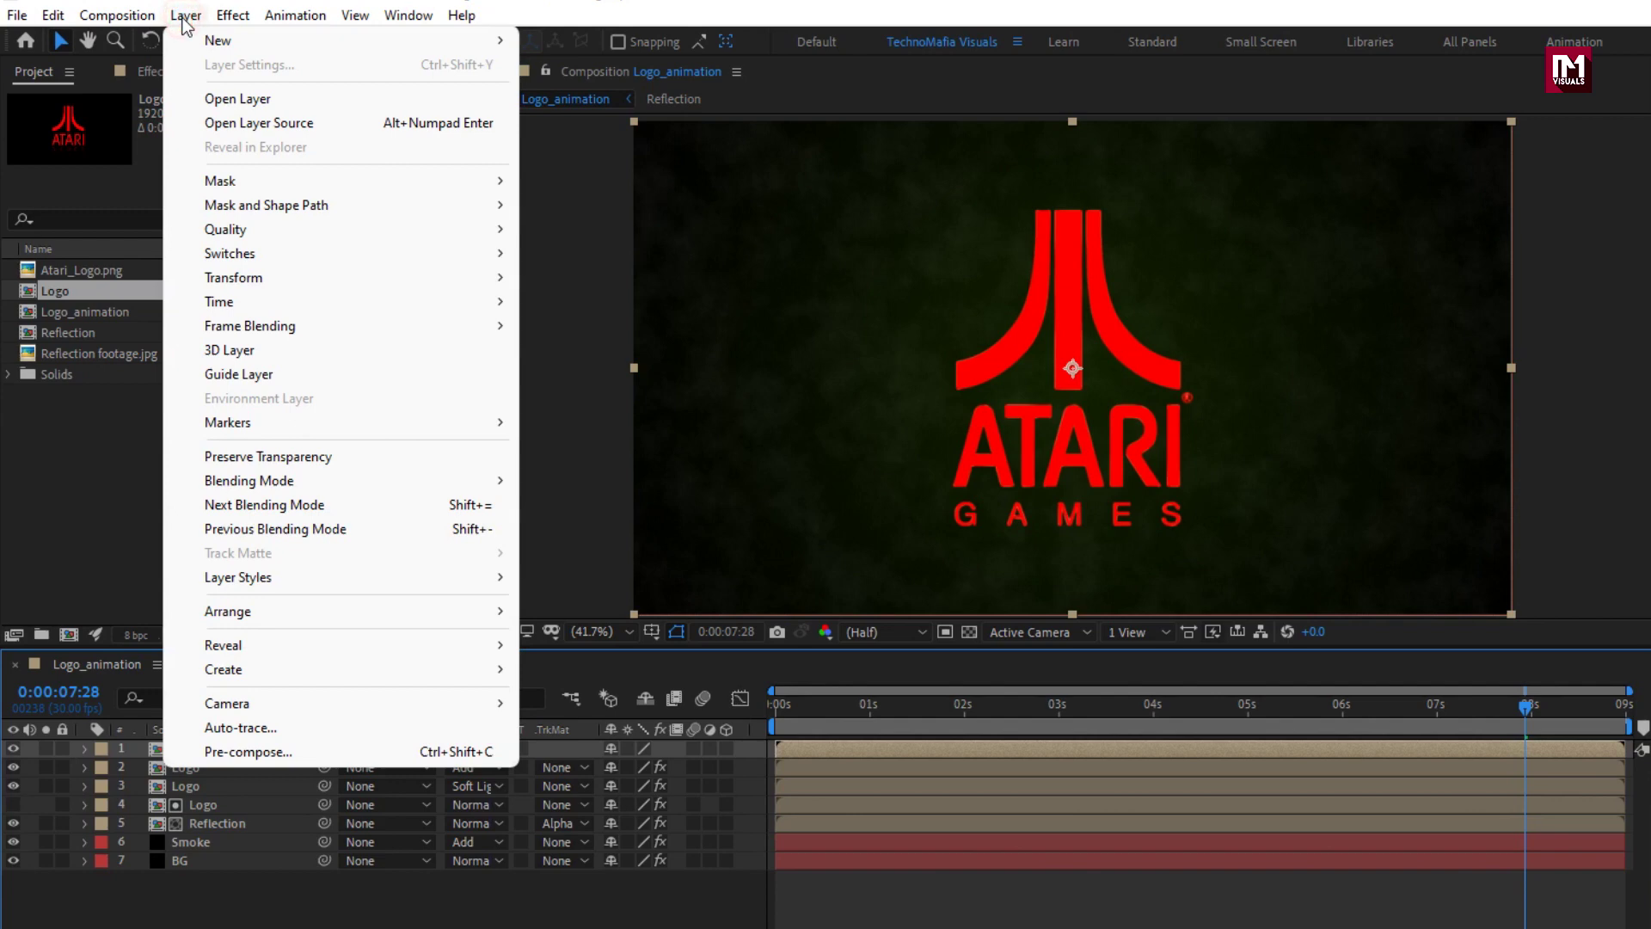
left_click(363, 731)
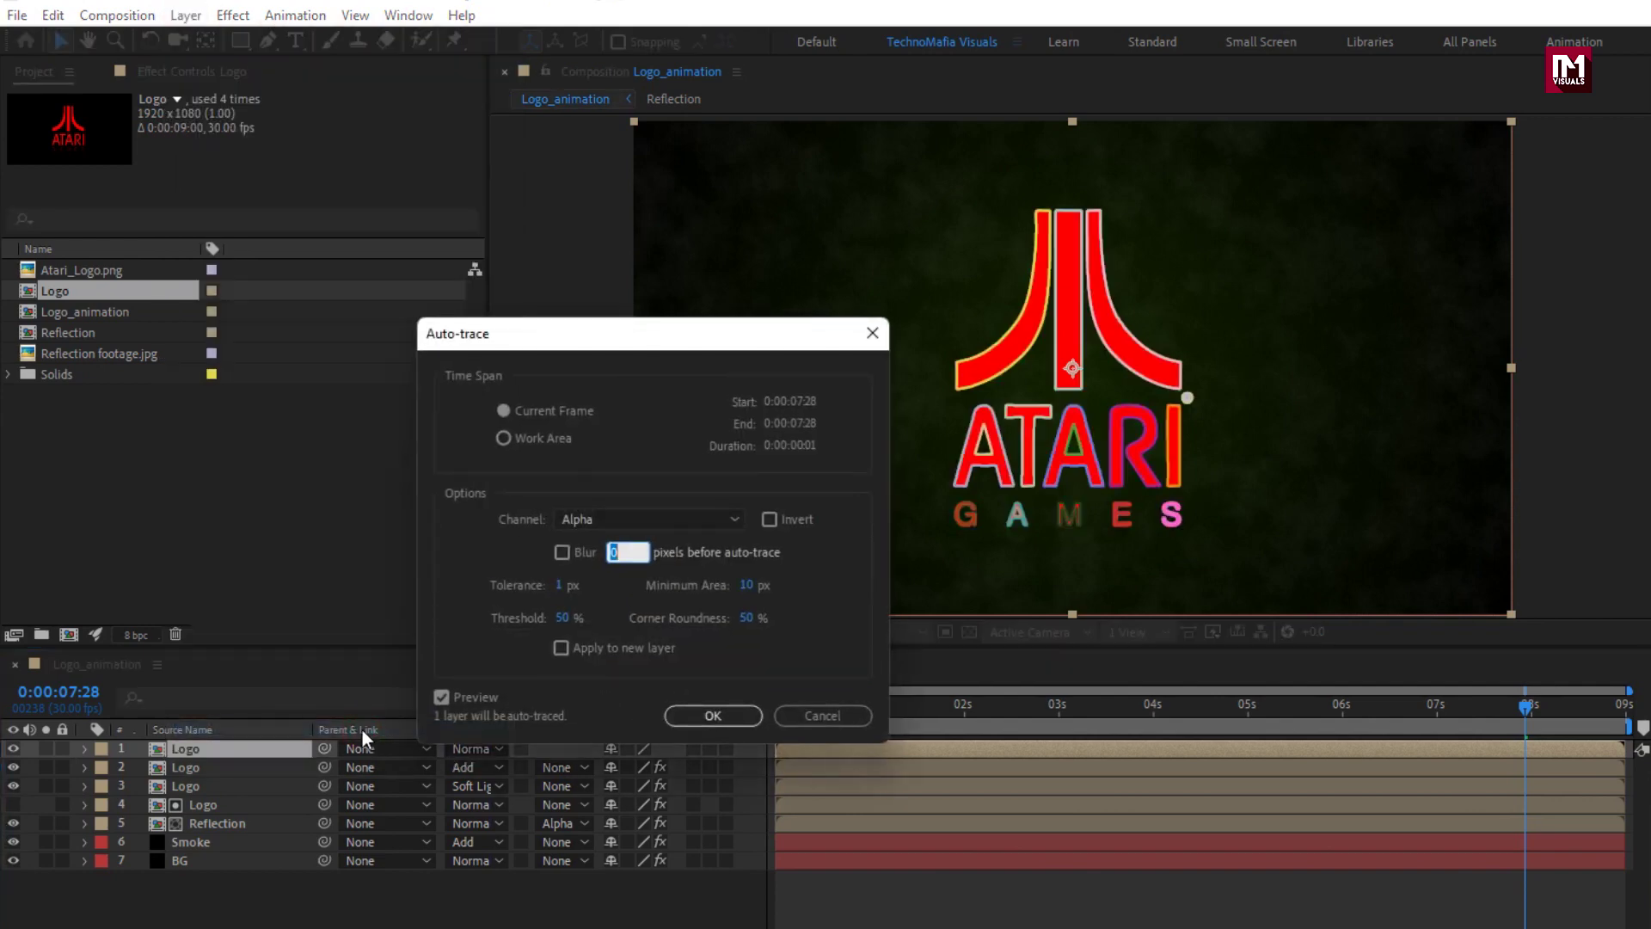
left_click(694, 716)
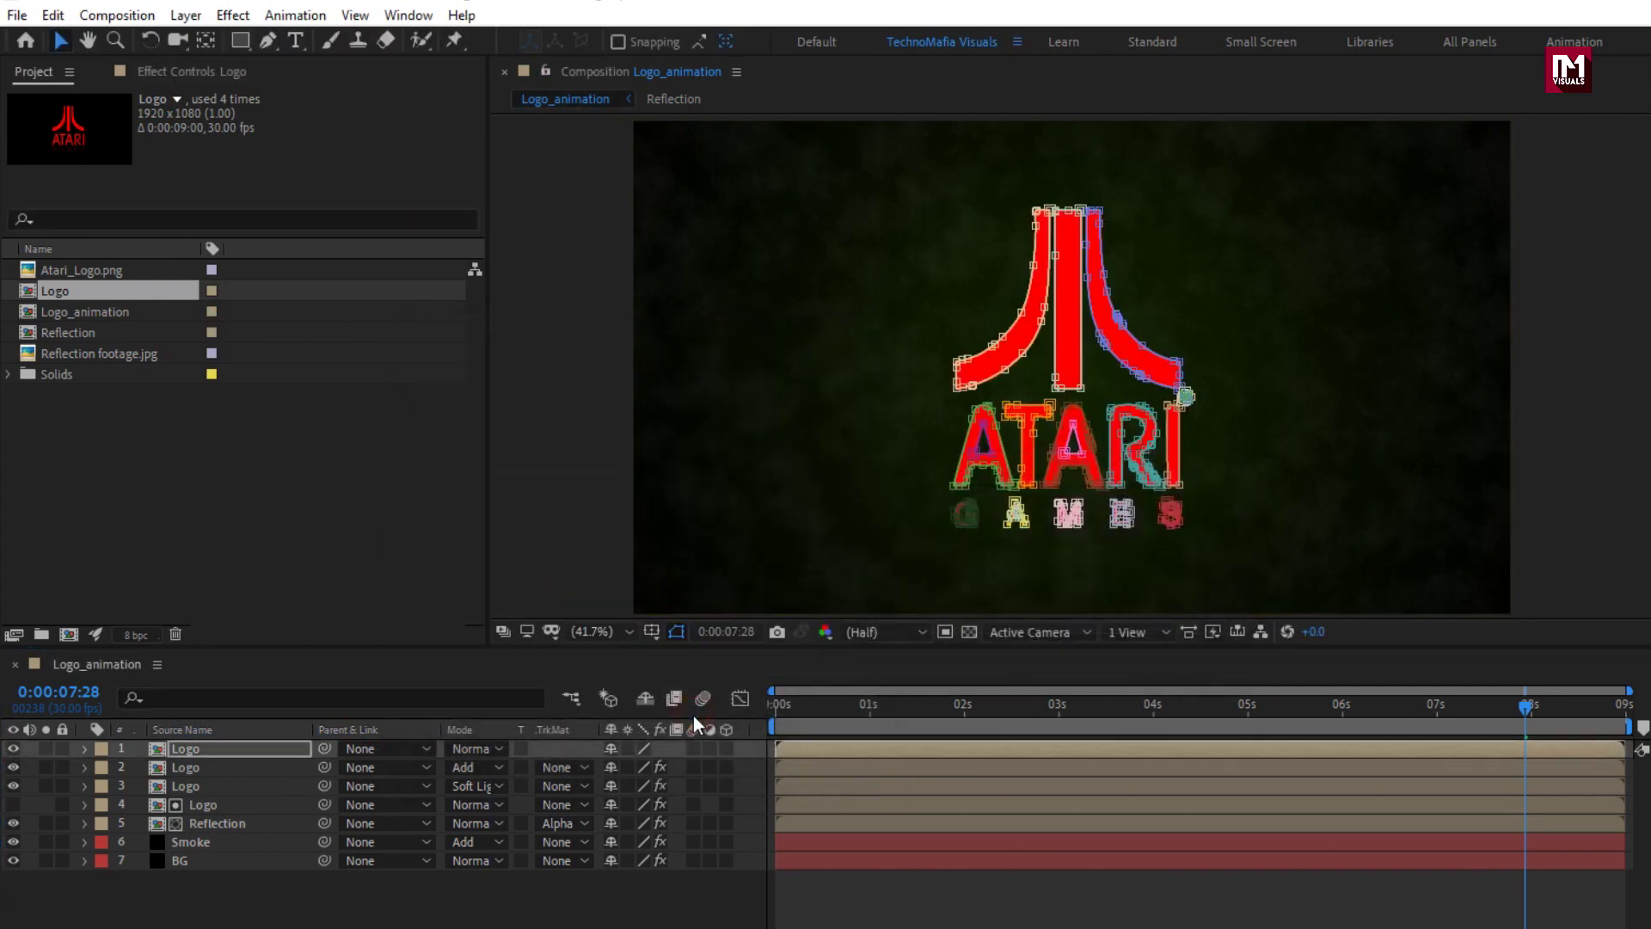
Apply the Video Copilot Saber effect to the traced Logo layer and hide the mask outlines in the viewer.
left_click(233, 14)
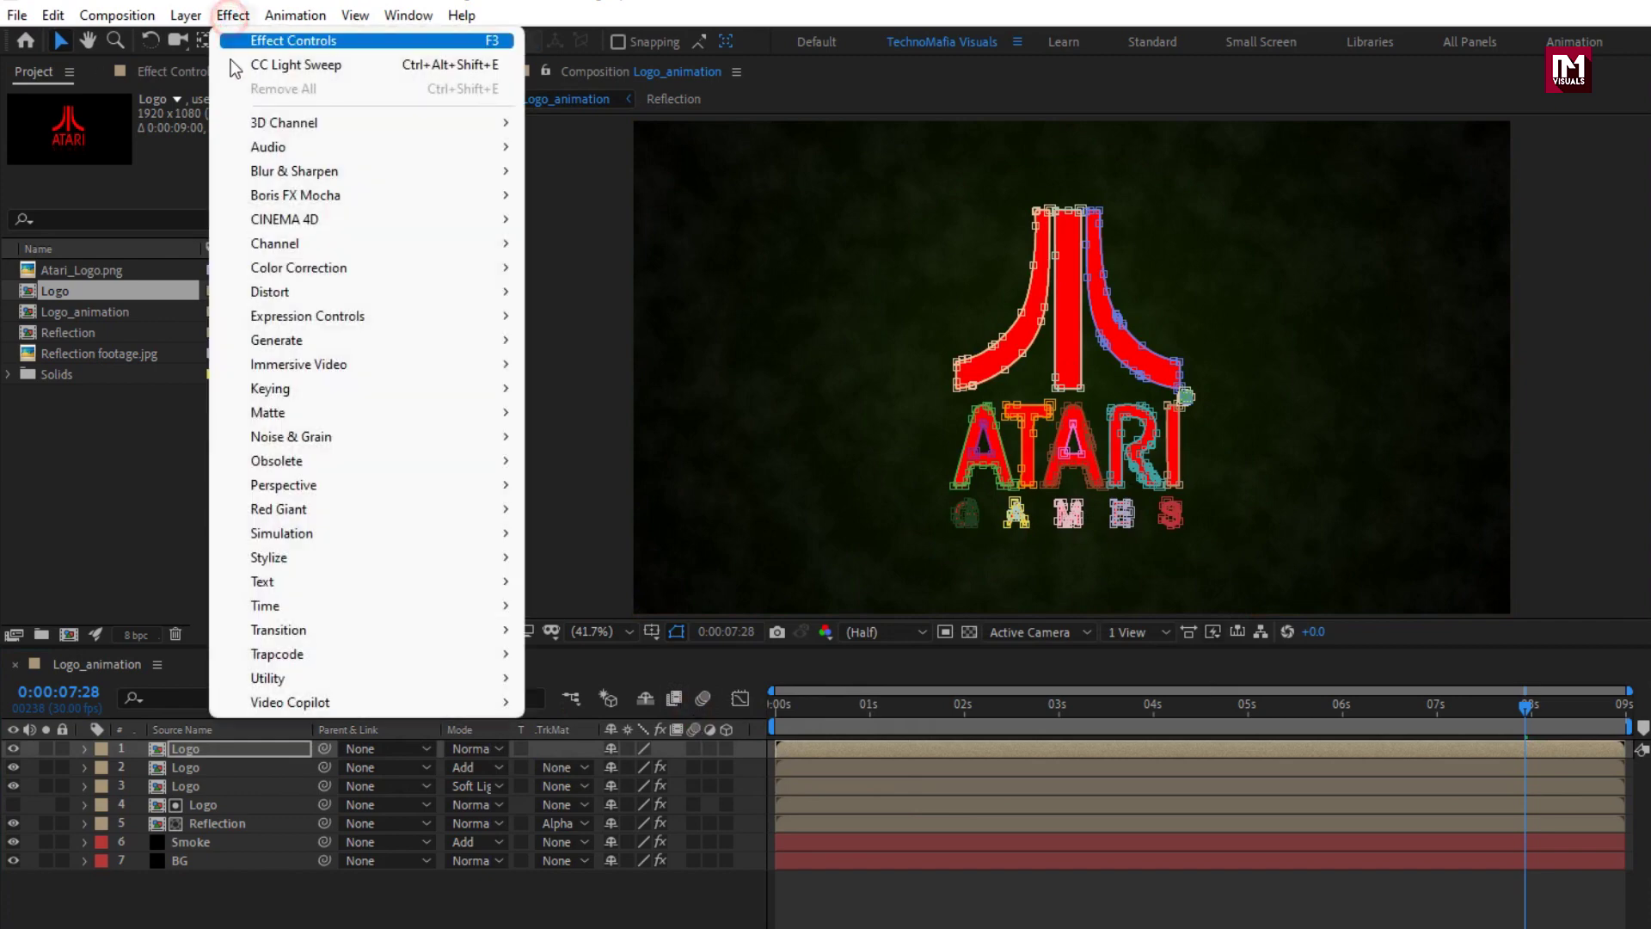
mouse_move(331, 704)
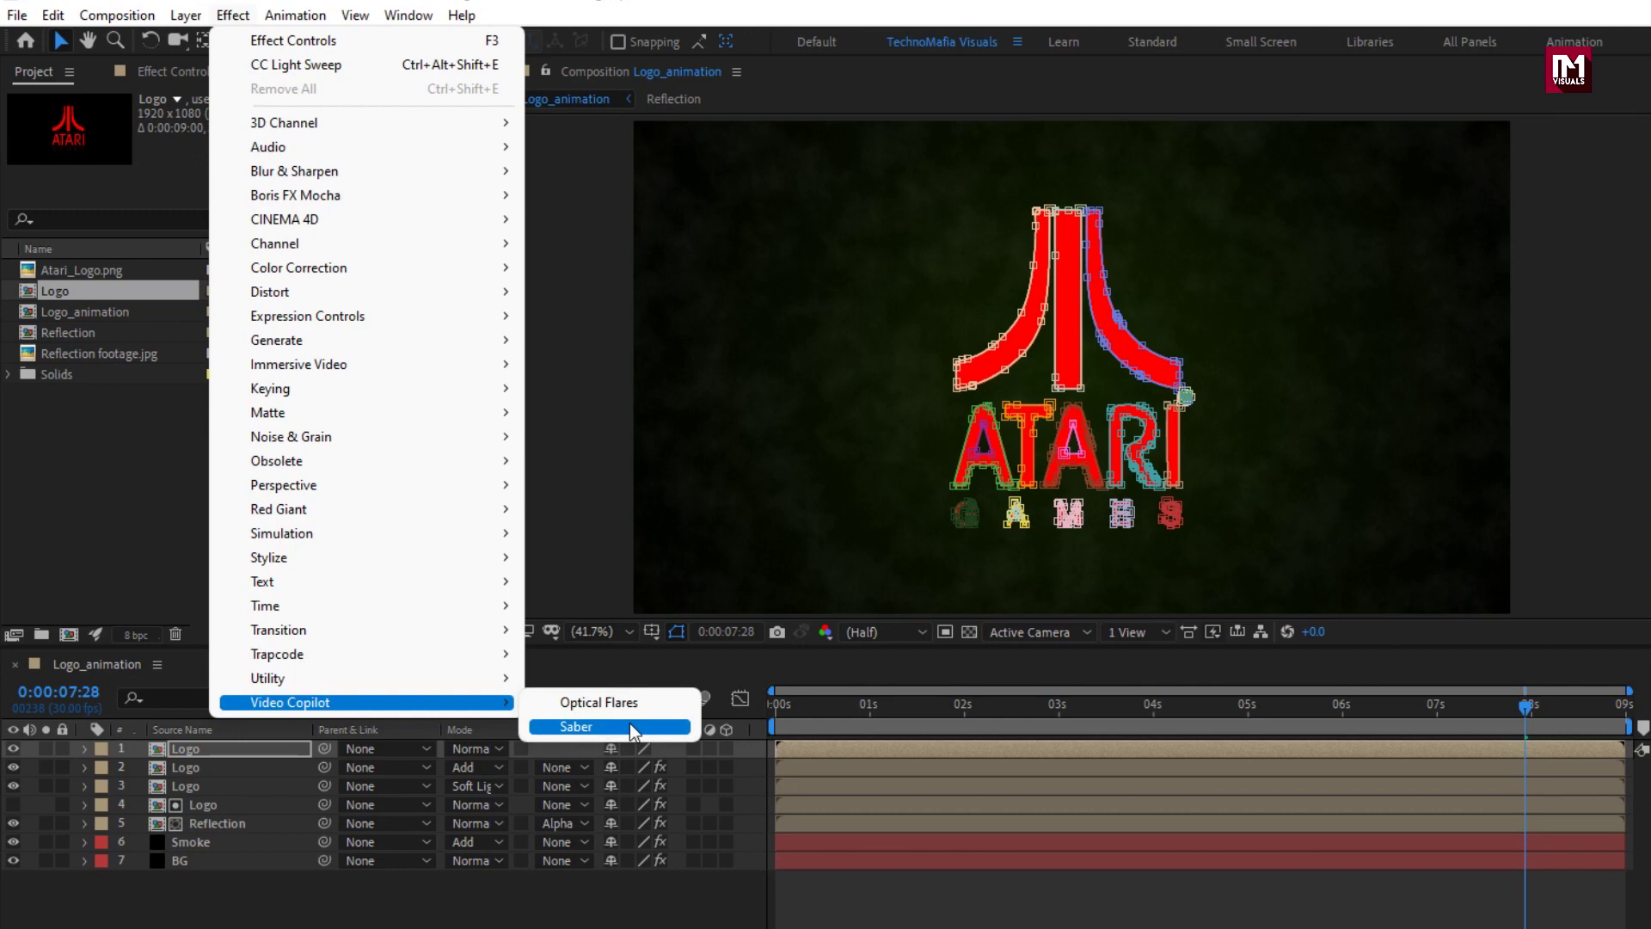
left_click(630, 725)
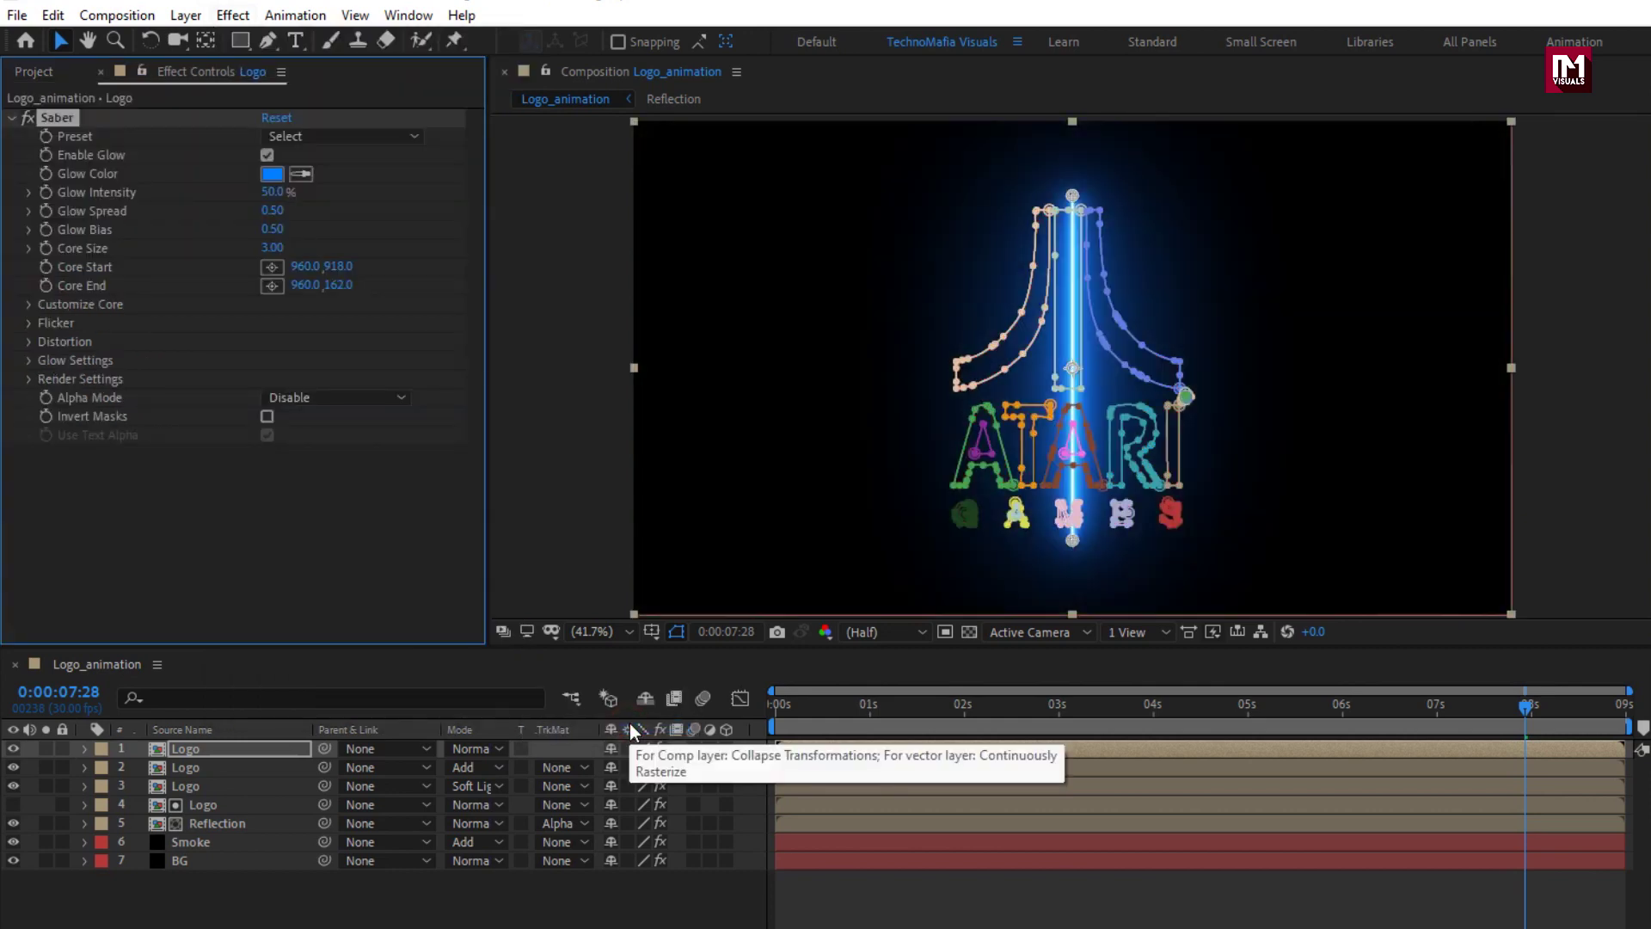
left_click(676, 604)
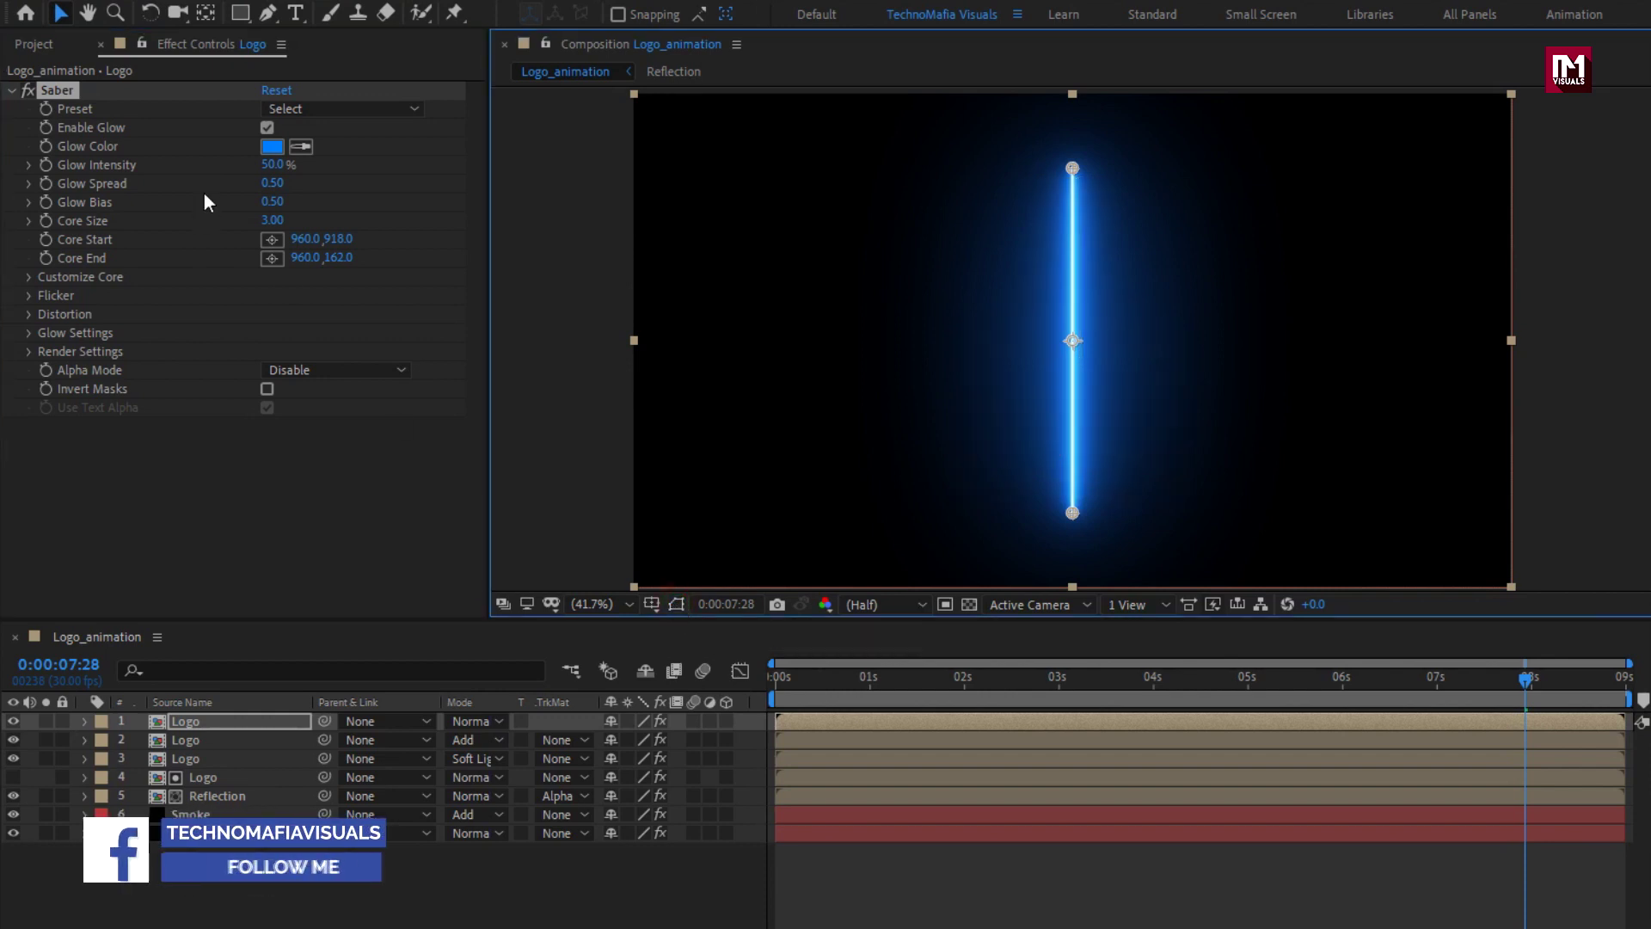
Set the Saber preset to Arc Reactor and its Core Type to Layer Masks.
left_click(324, 108)
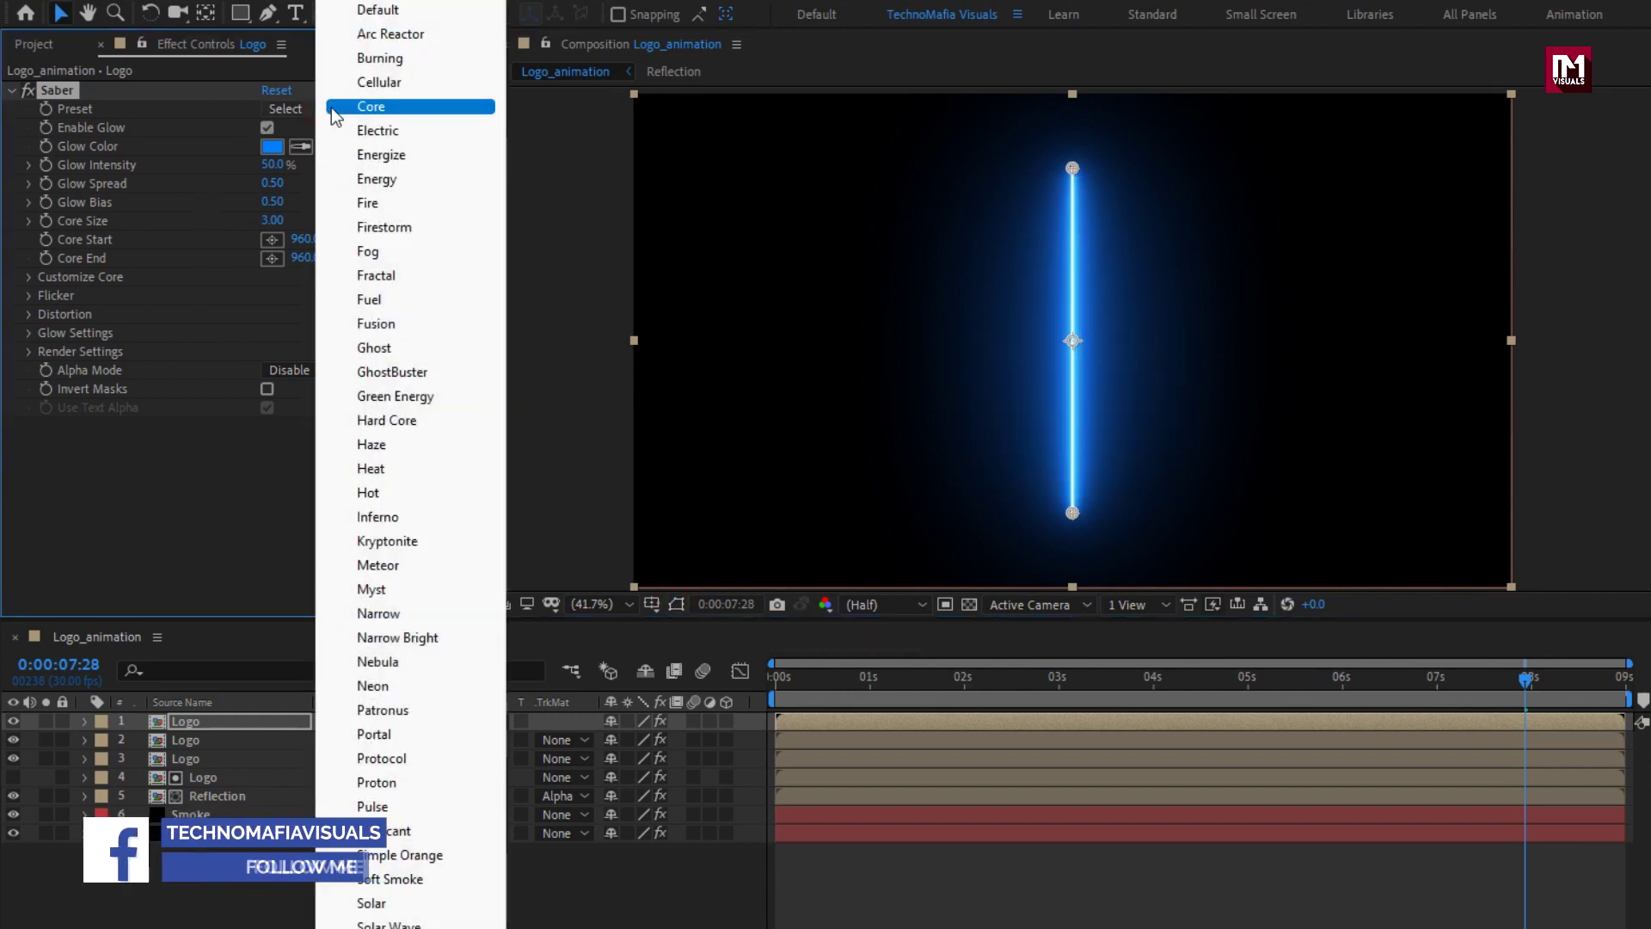
left_click(427, 34)
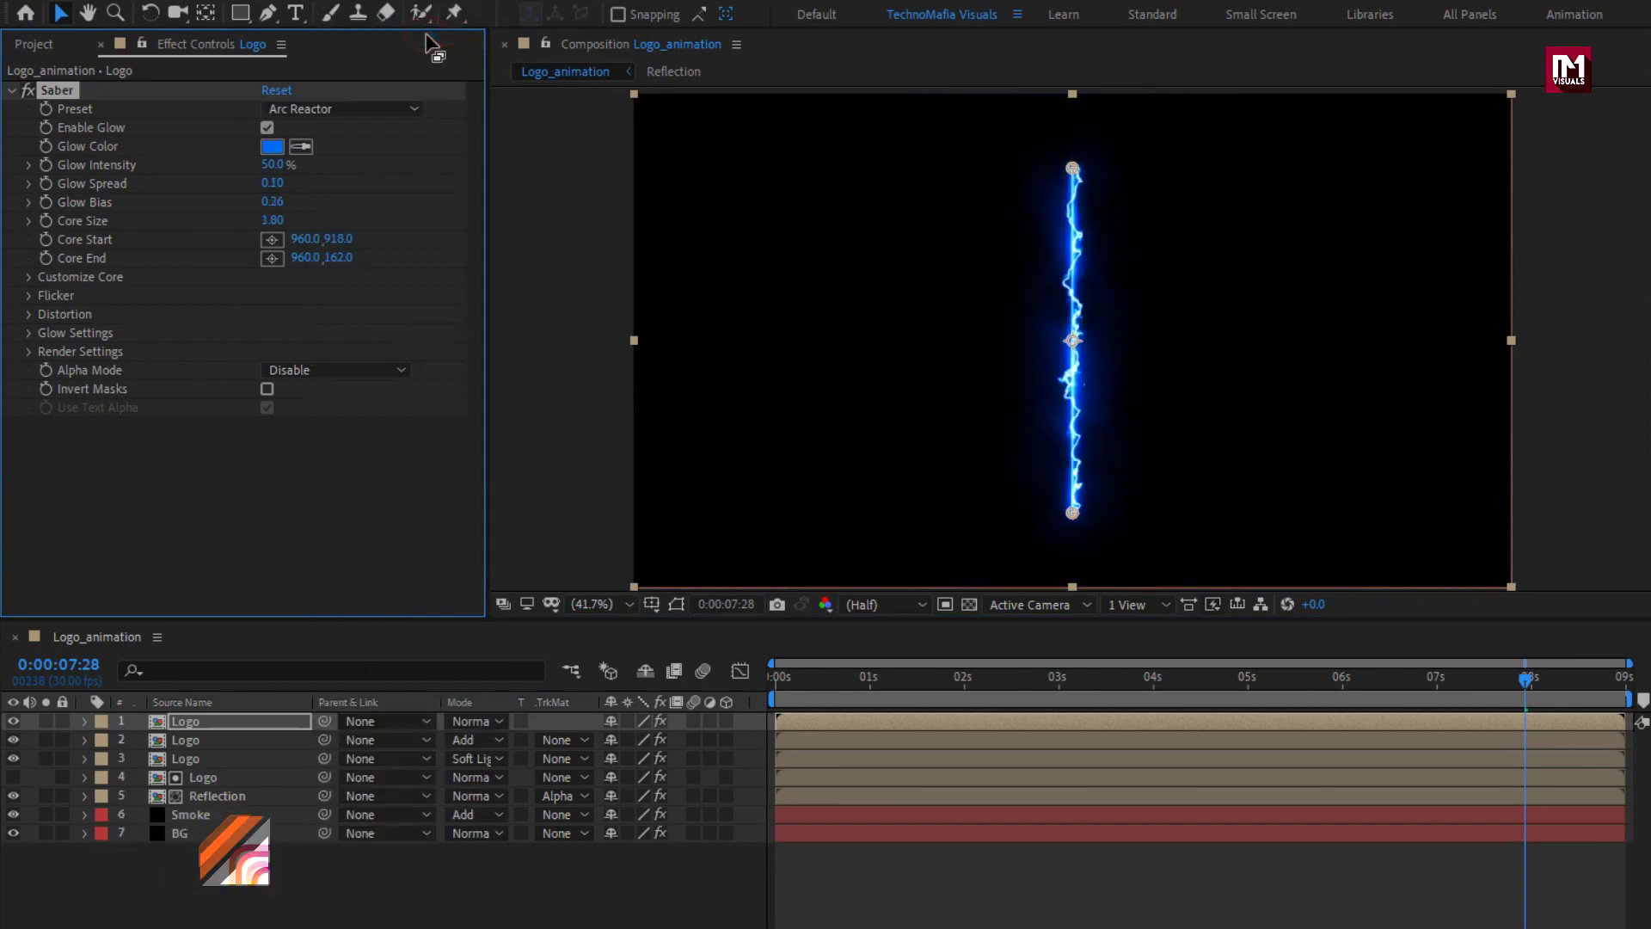
left_click(30, 277)
left_click(356, 295)
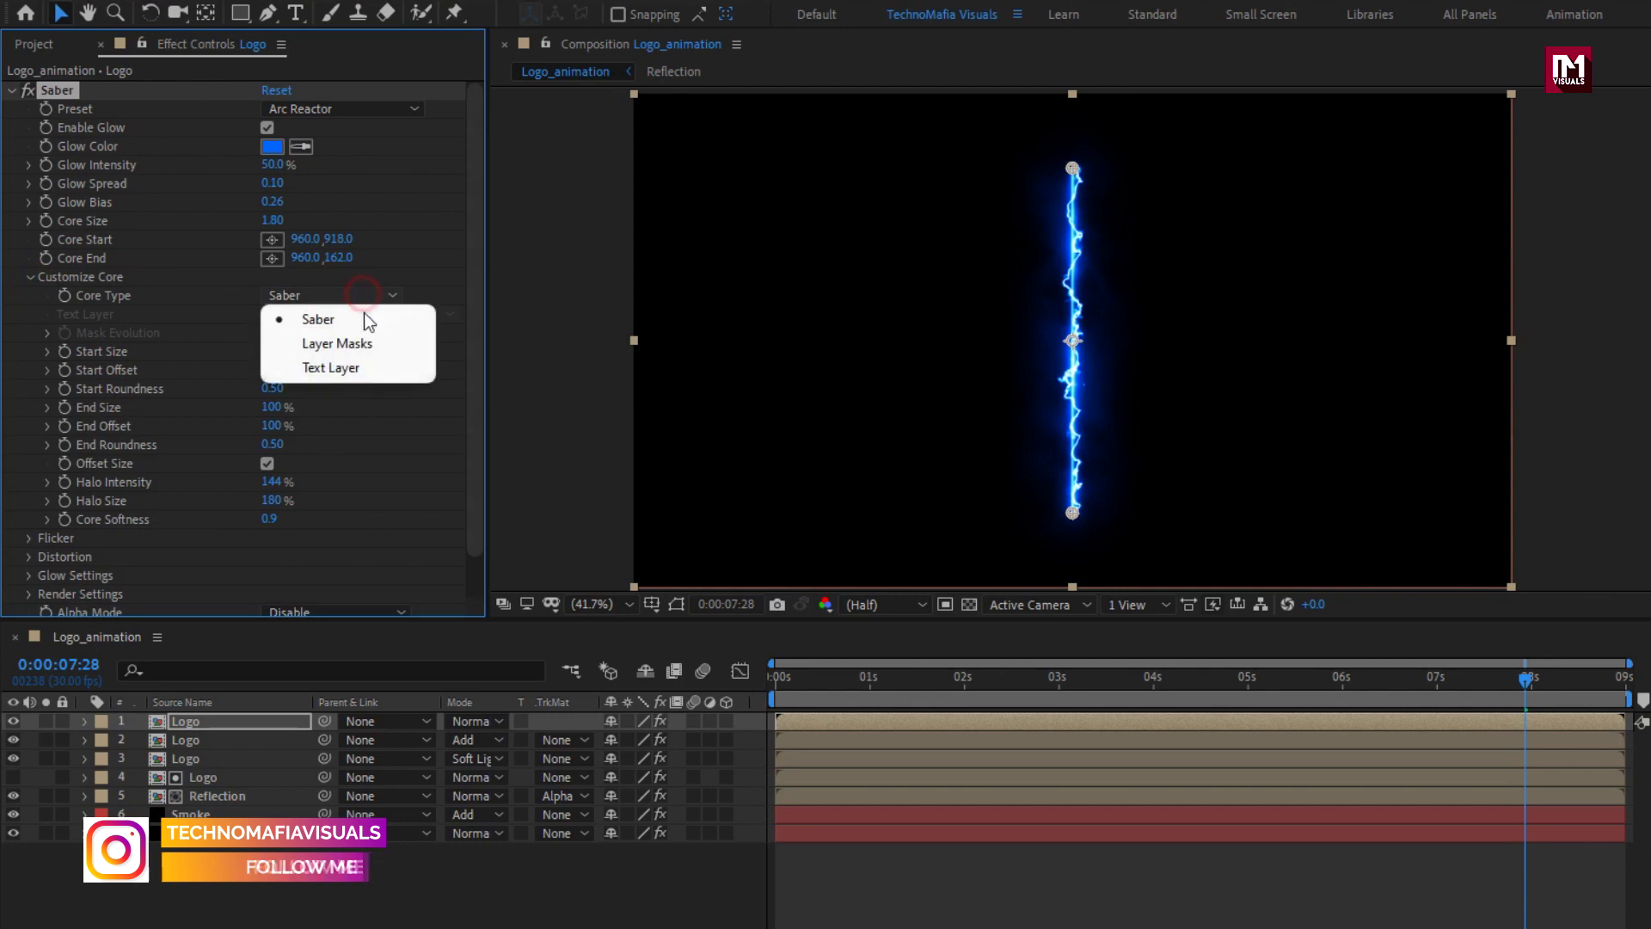
left_click(385, 347)
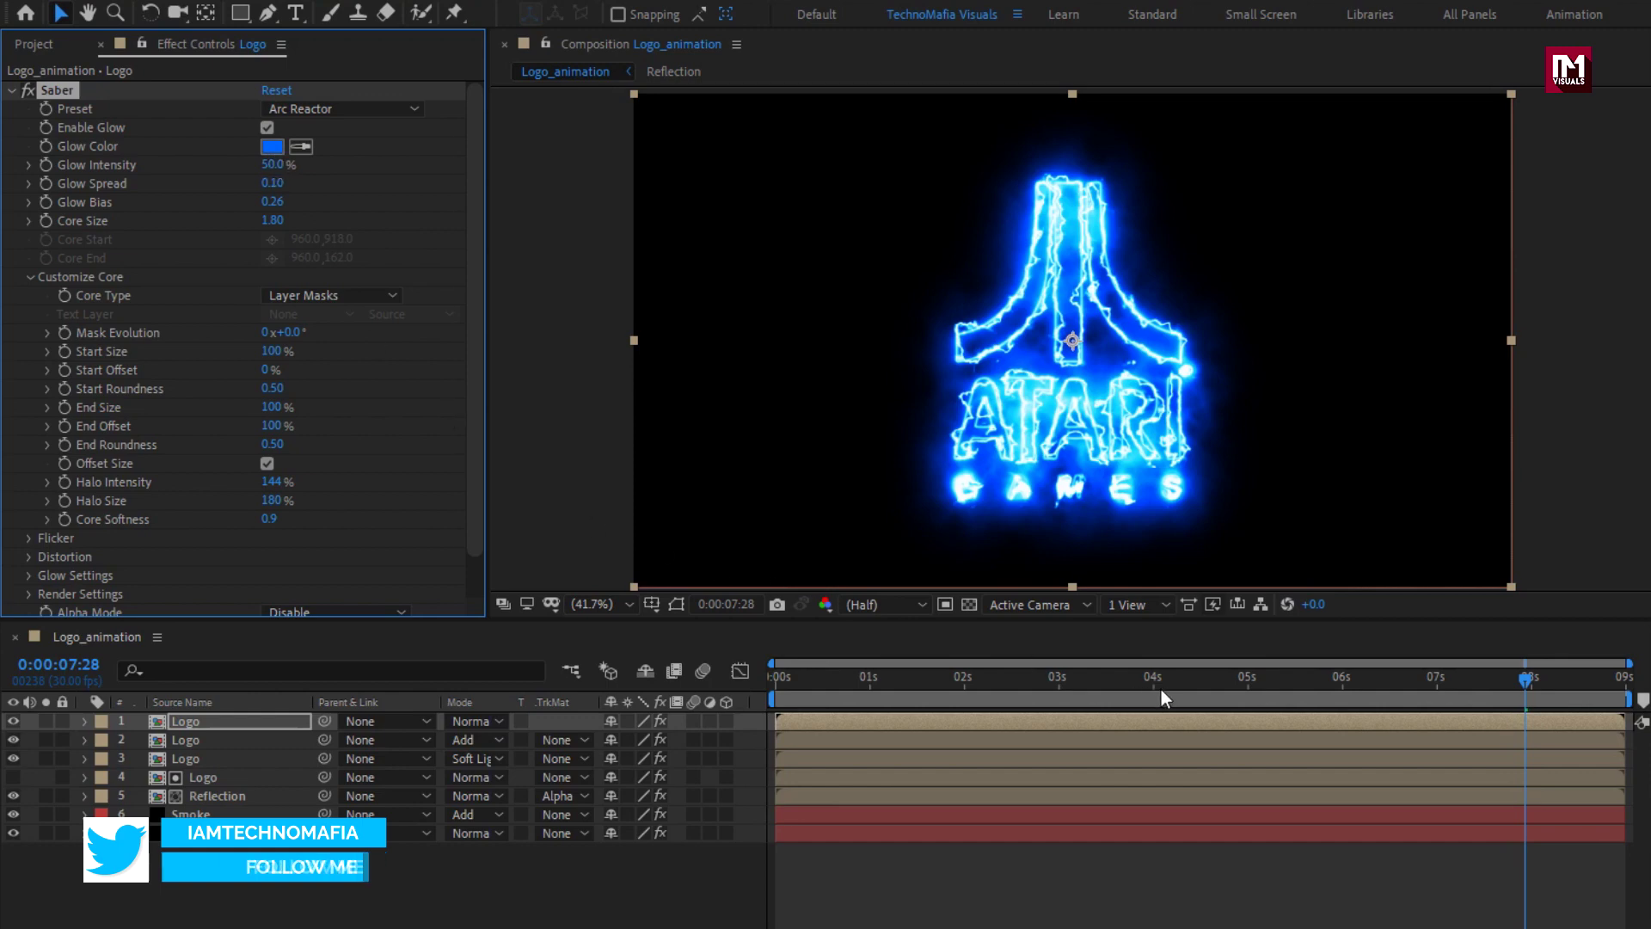
At 0:00:05:00, keyframe the Saber Glow Intensity at 65%.
left_click(1206, 683)
left_click_drag(1206, 683, 1245, 679)
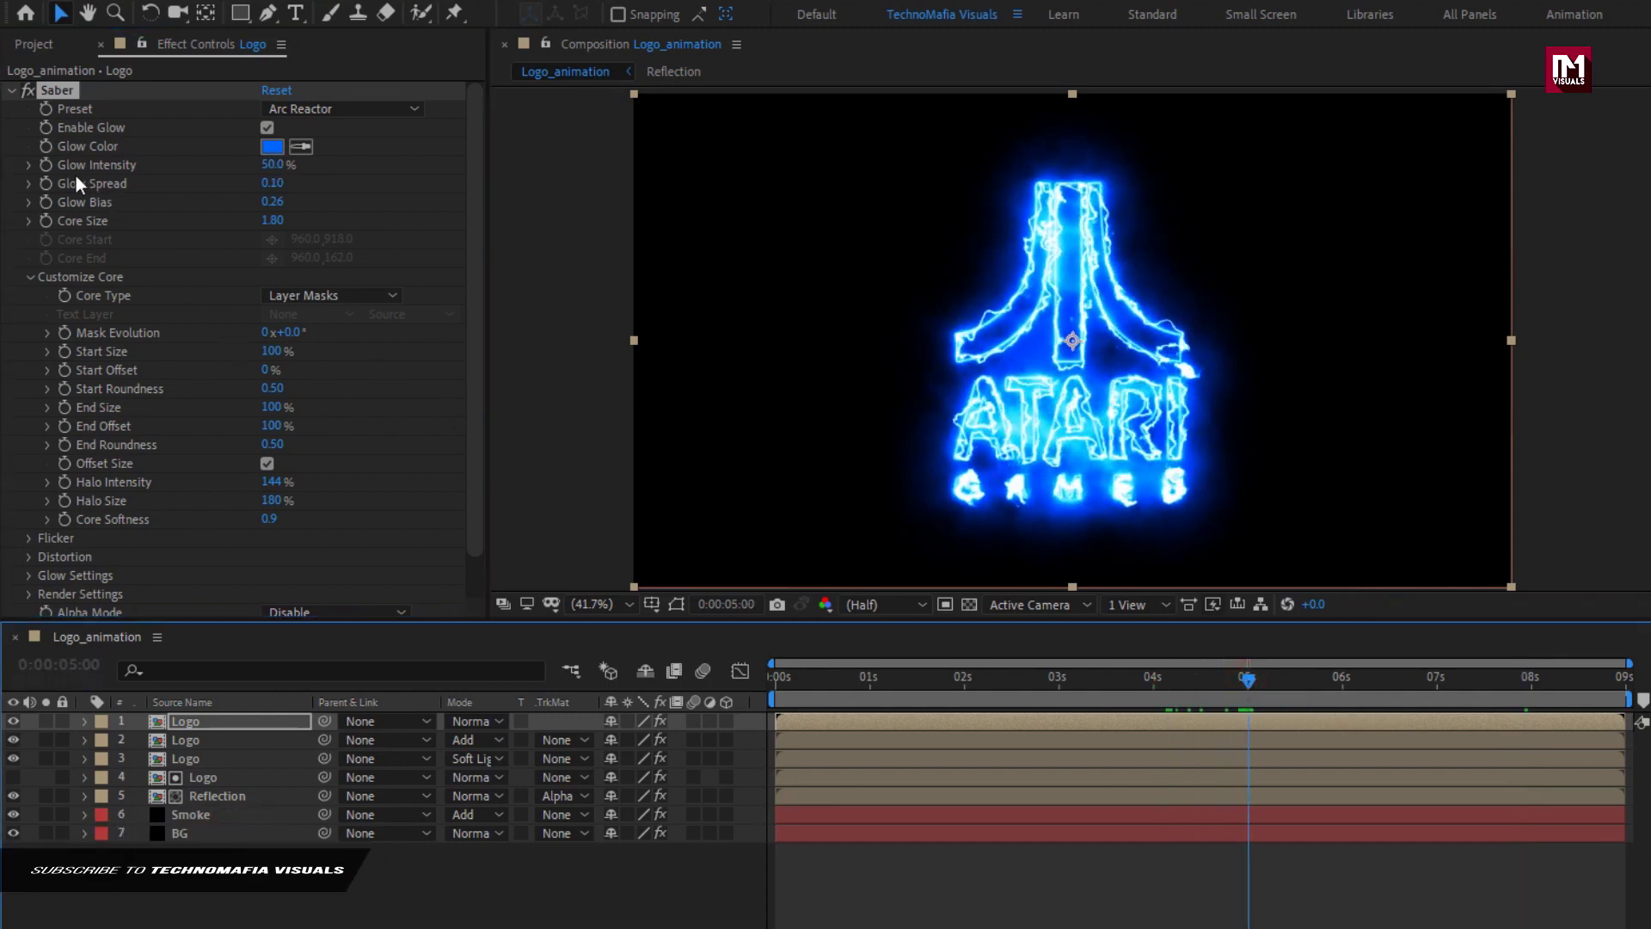
left_click(47, 166)
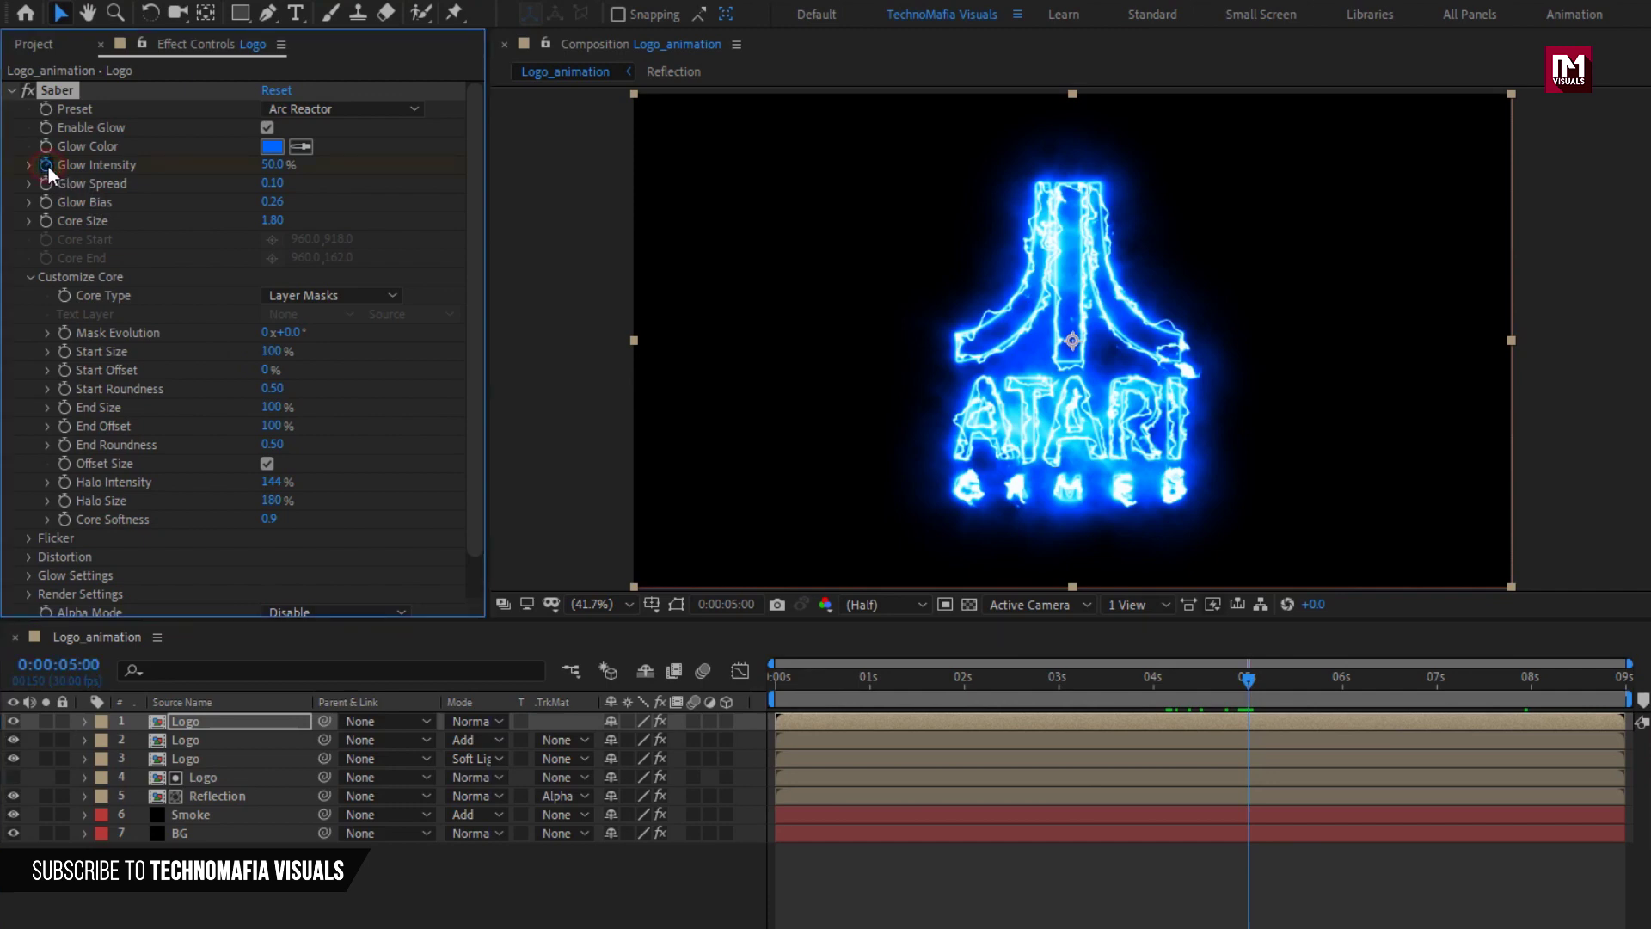
left_click(270, 165)
type("65")
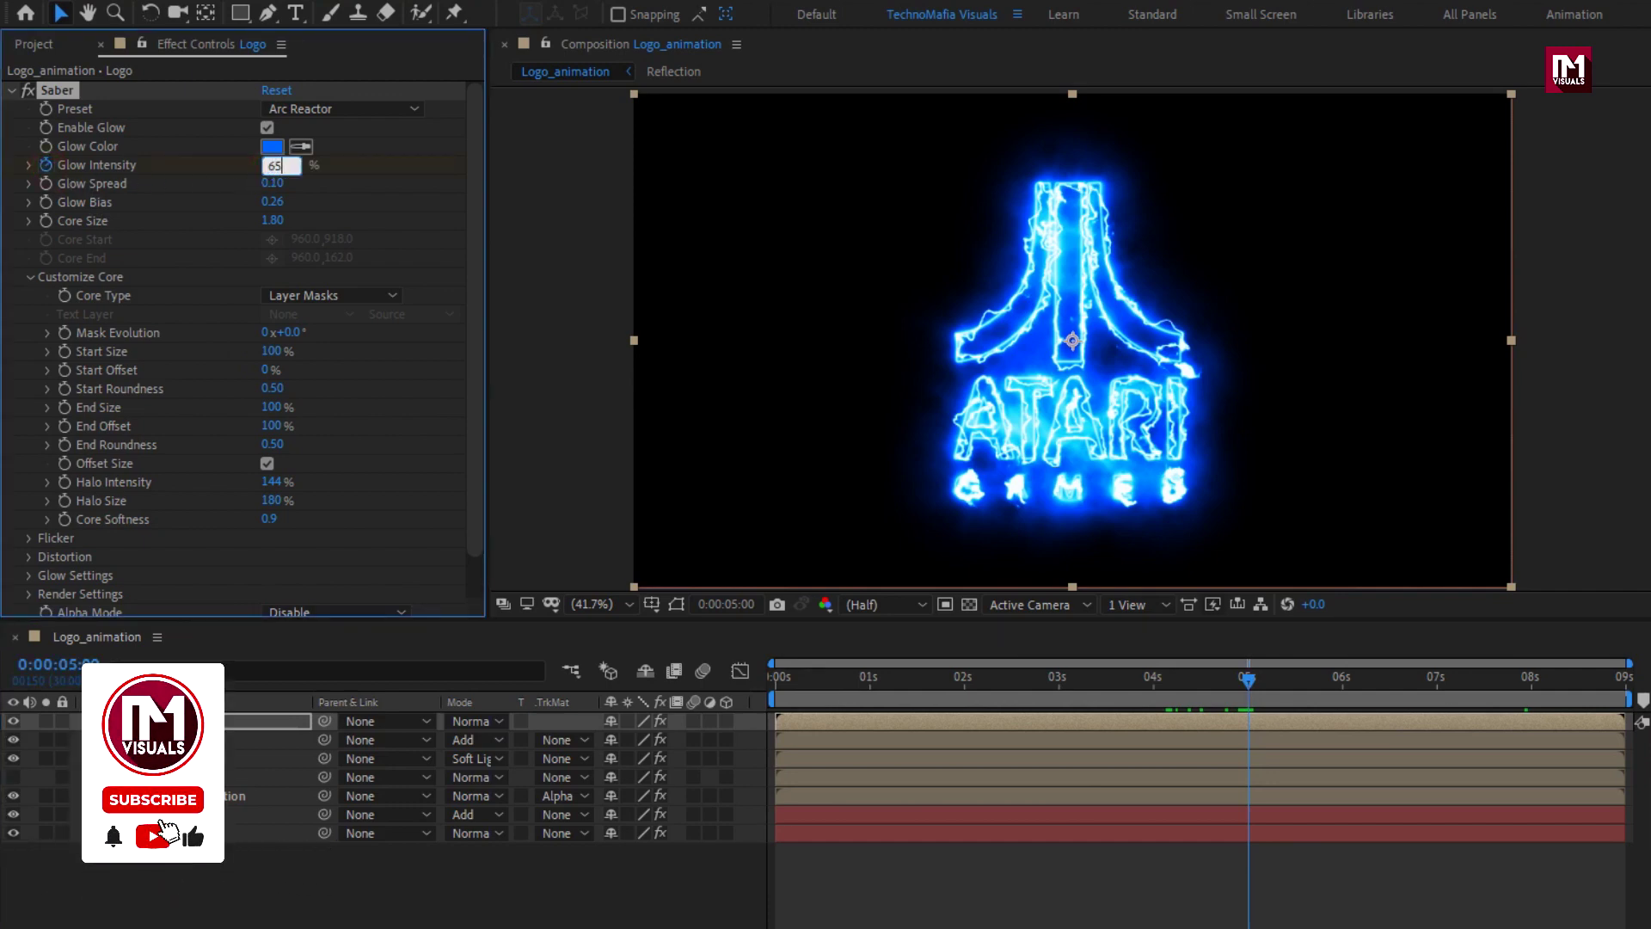
key("Return")
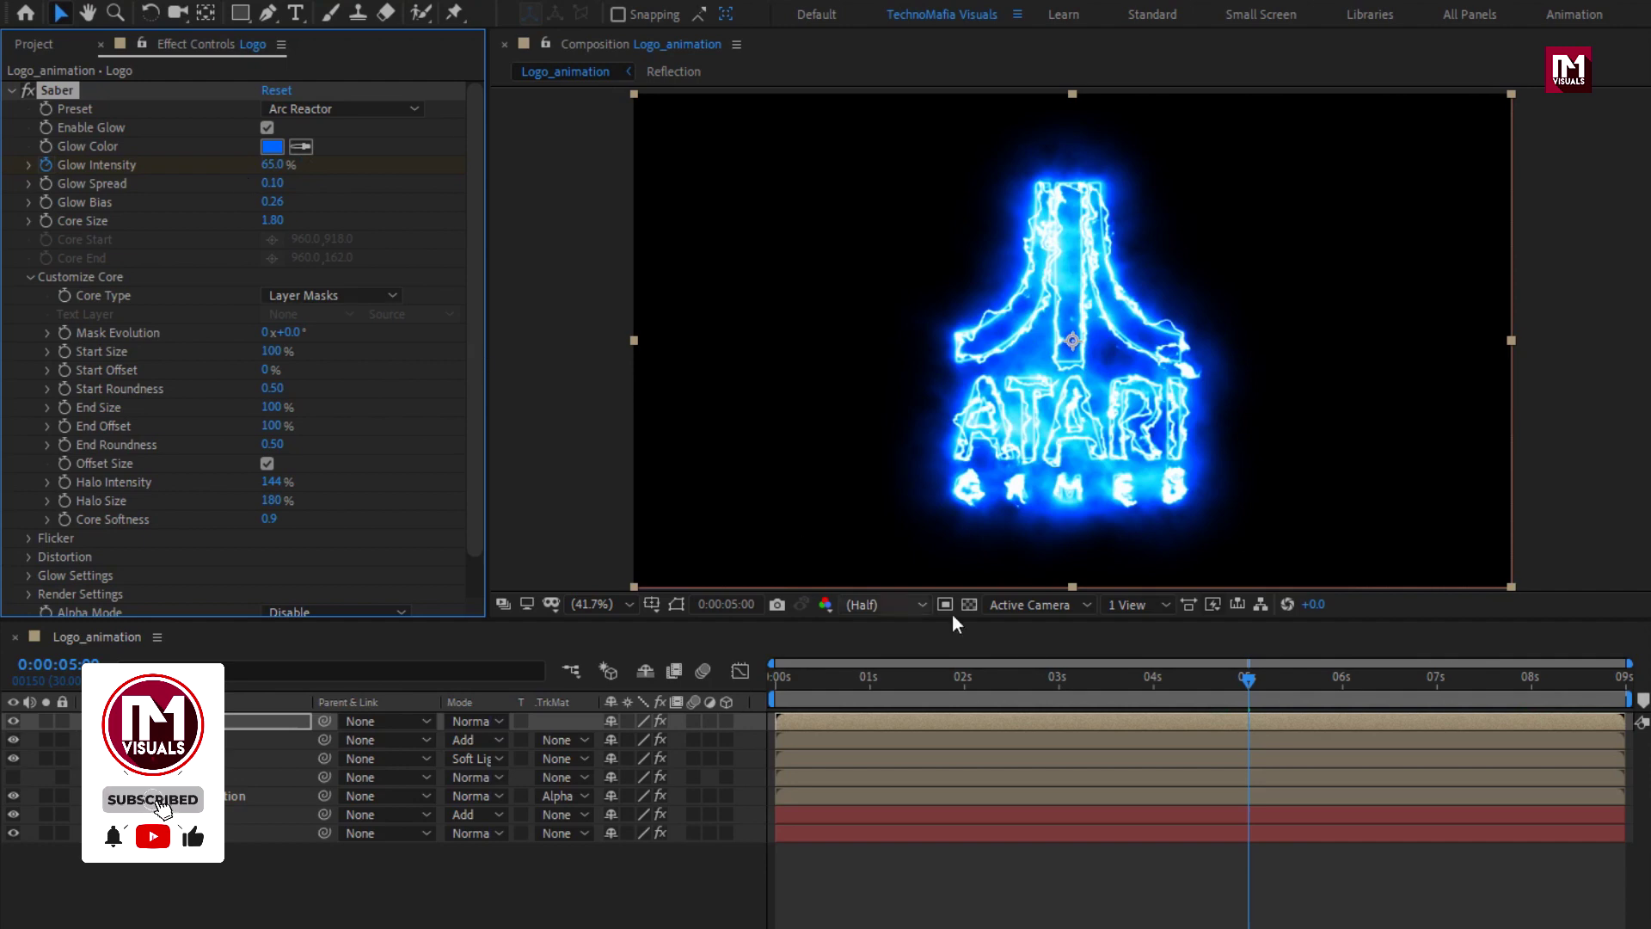
At 0:00:07:00, set the Saber Glow Intensity to 0%.
left_click(1373, 685)
left_click_drag(1374, 685, 1438, 685)
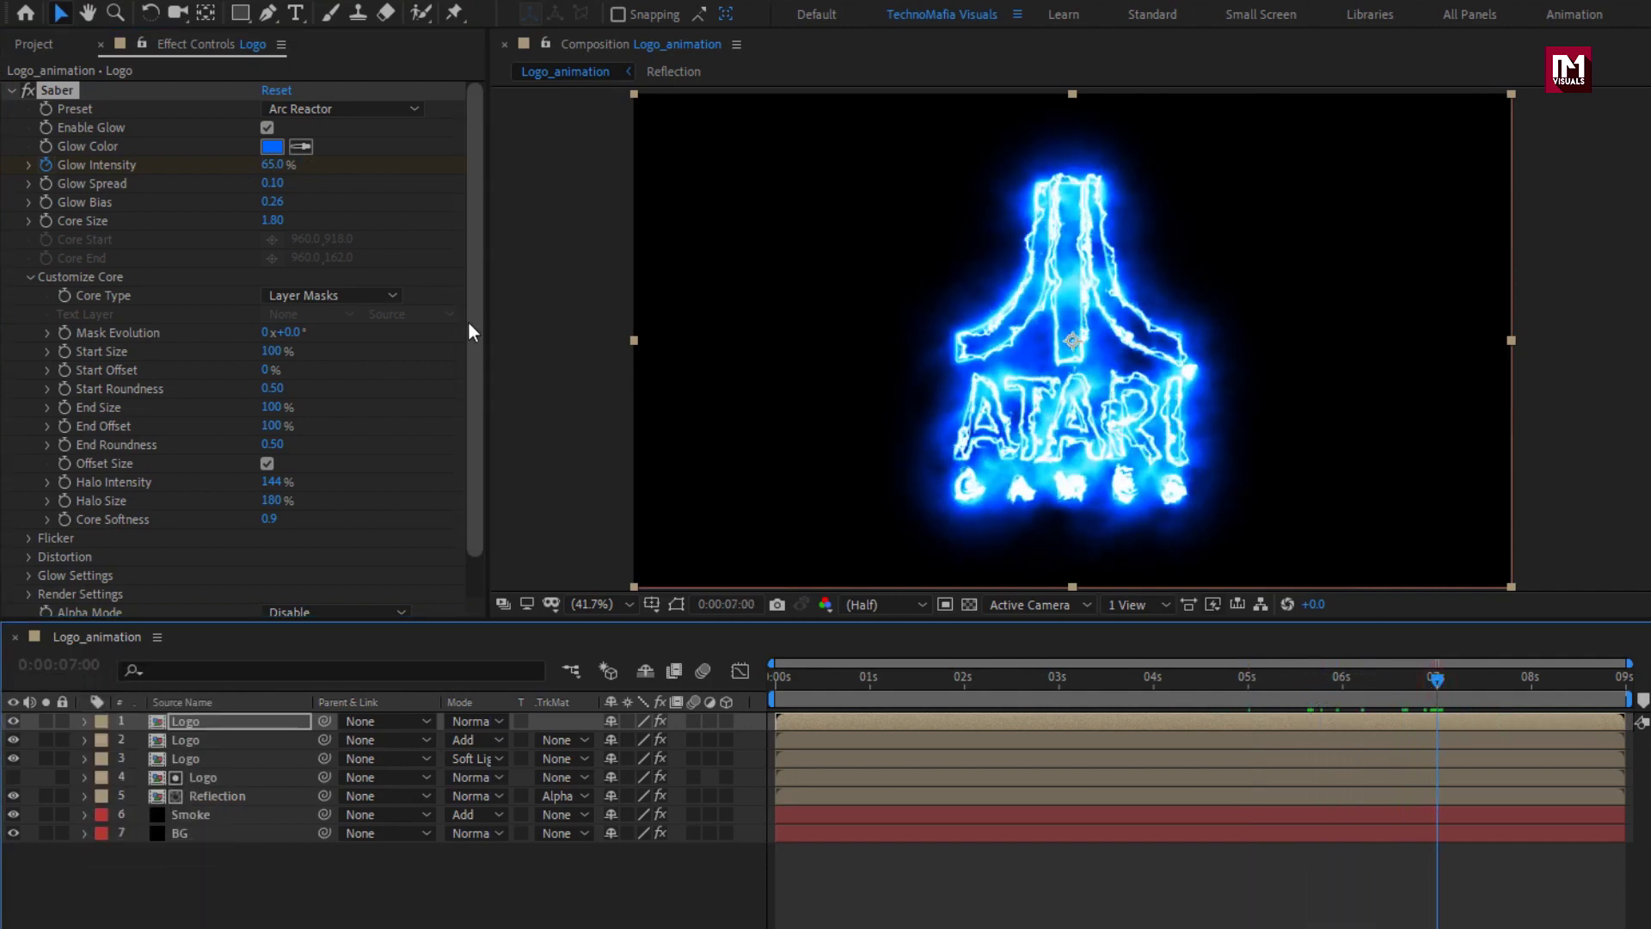
left_click(269, 166)
type("0")
key("Return")
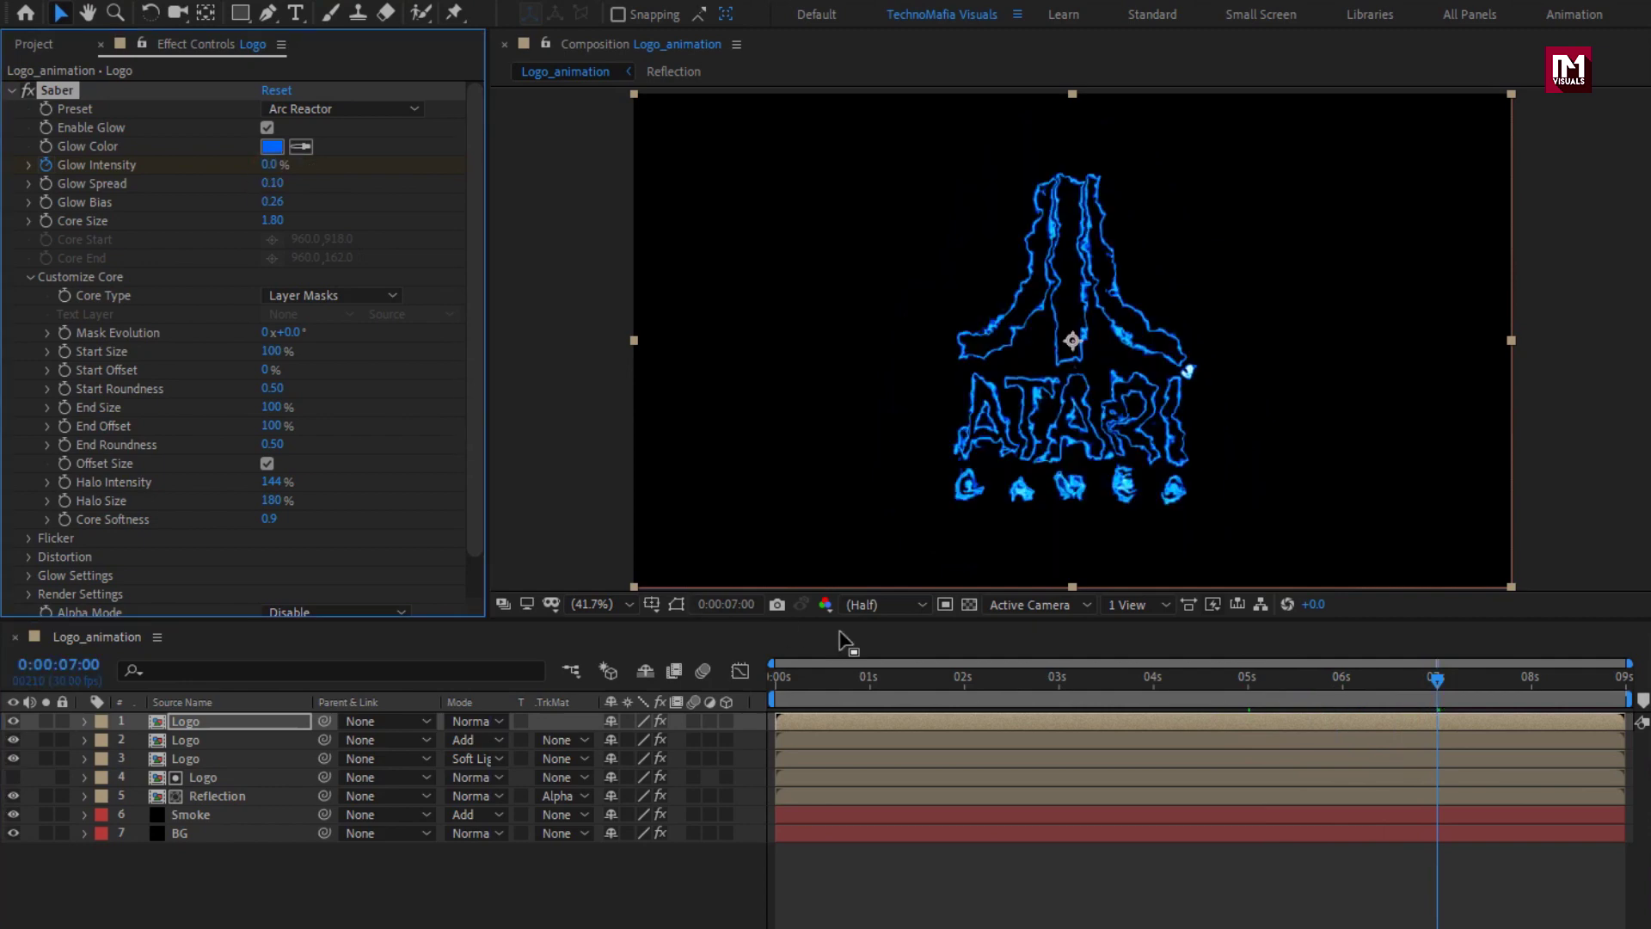
Keyframe the Saber Core Size at 1.80 at 0:00:05:00 and at 0 at 0:00:07:00.
left_click_drag(1225, 689, 1249, 687)
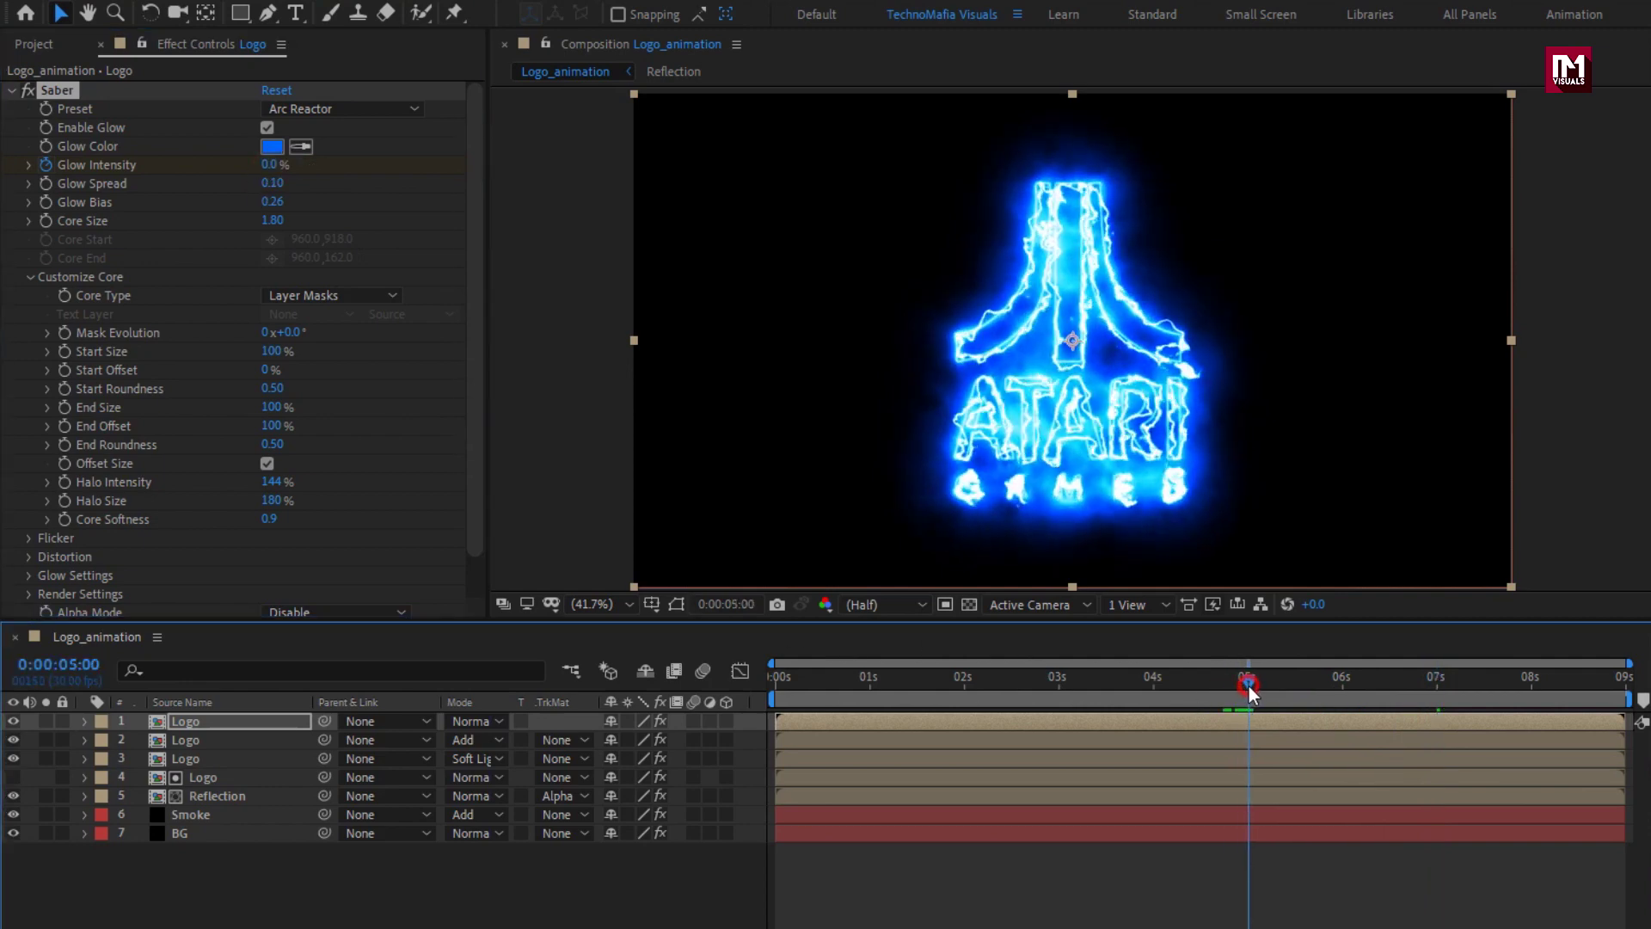
left_click(39, 222)
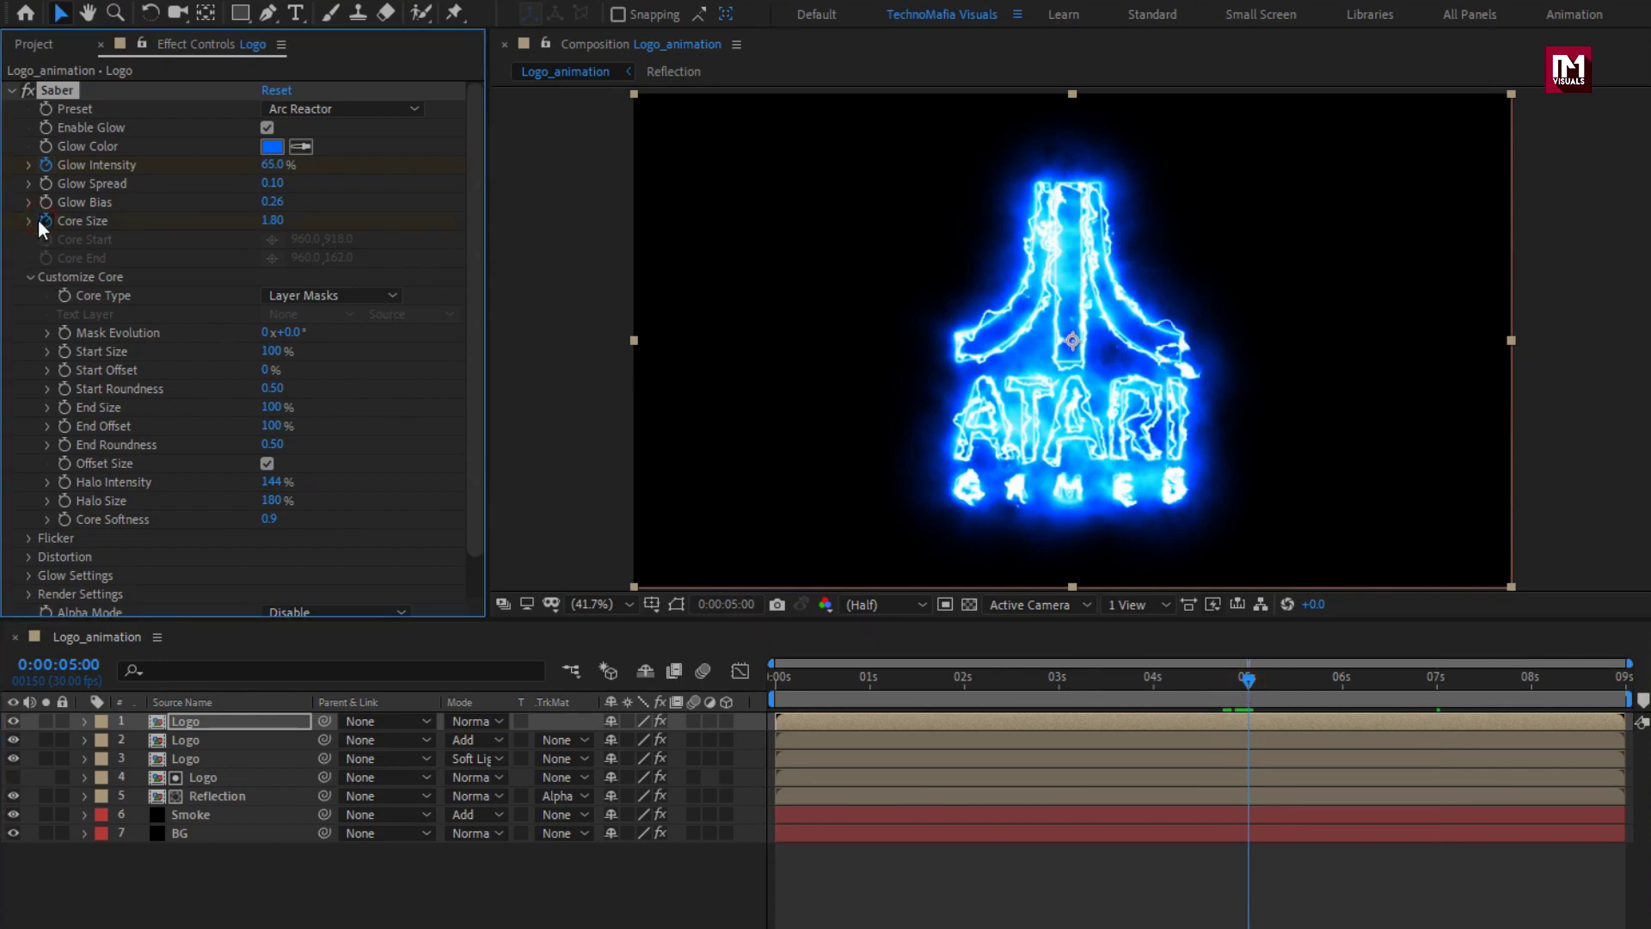
left_click_drag(1286, 675, 1438, 683)
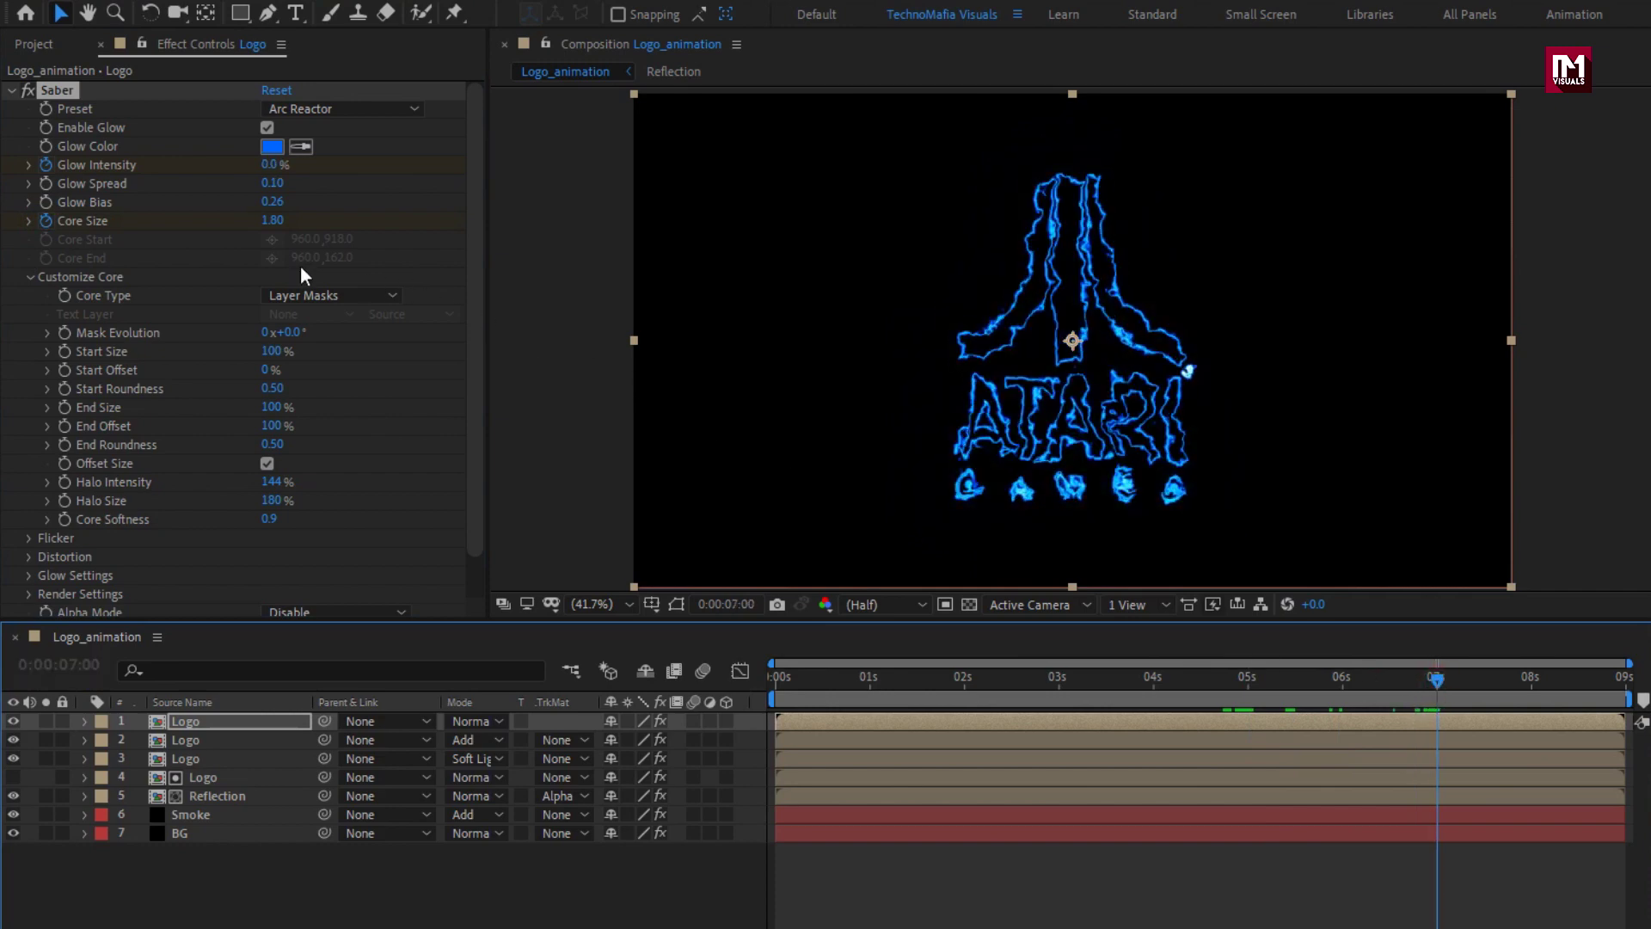
left_click(273, 222)
type("0")
key("Return")
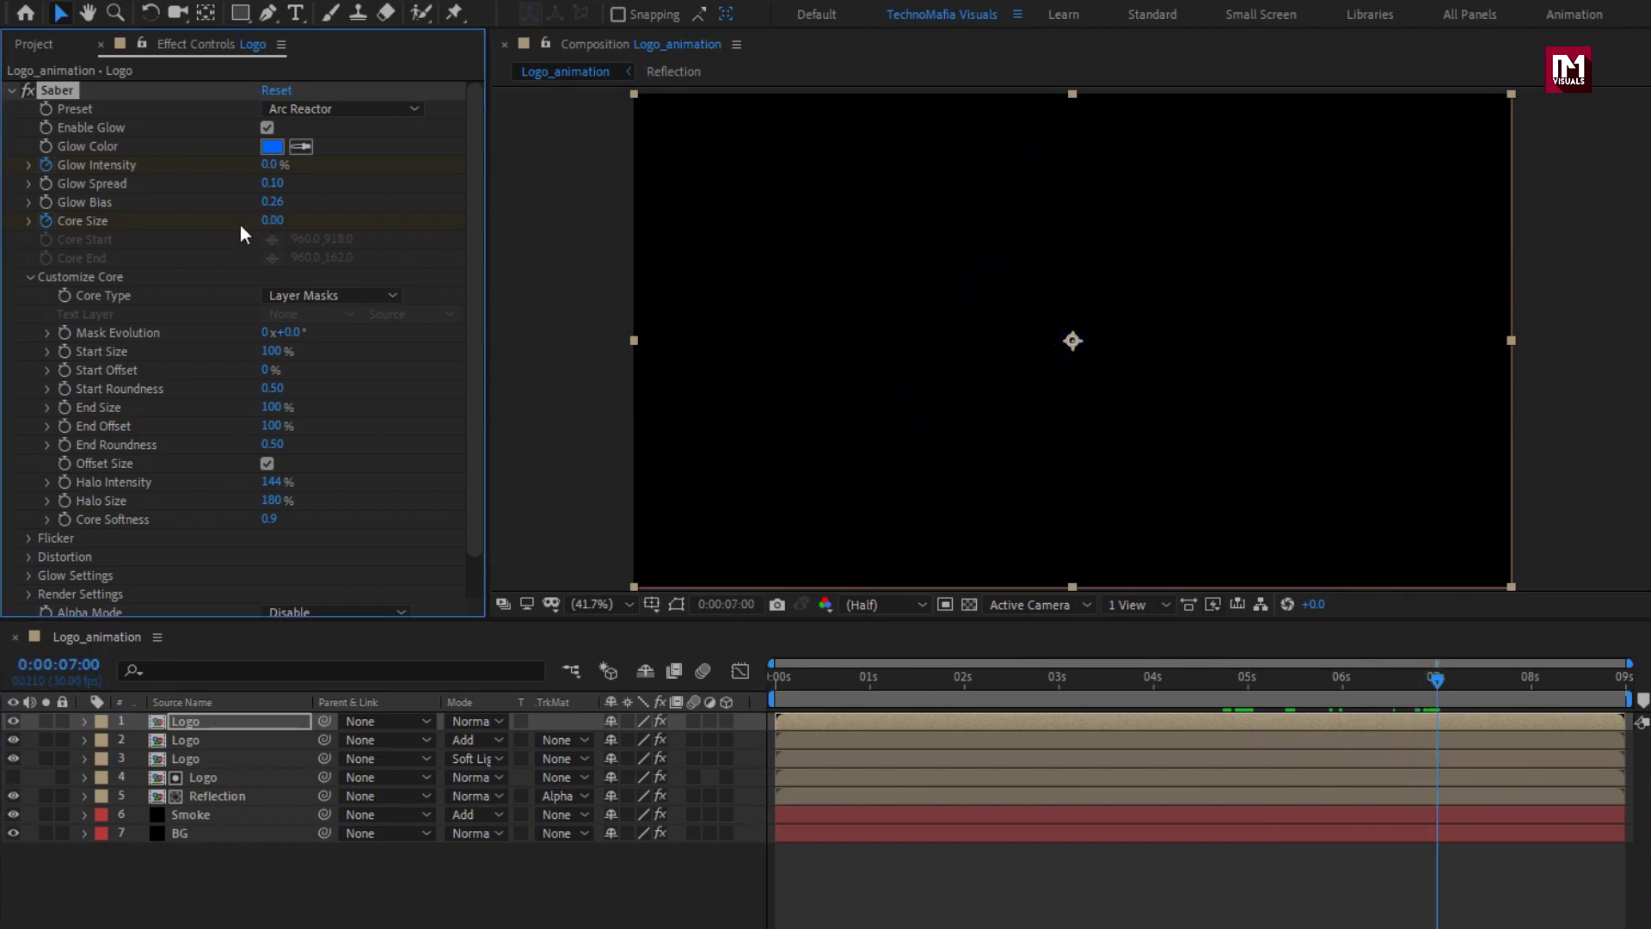
At 0:00:00:00, keyframe the Saber Start Offset and End Offset, with End Offset set to 0%.
left_click_drag(1103, 681, 762, 679)
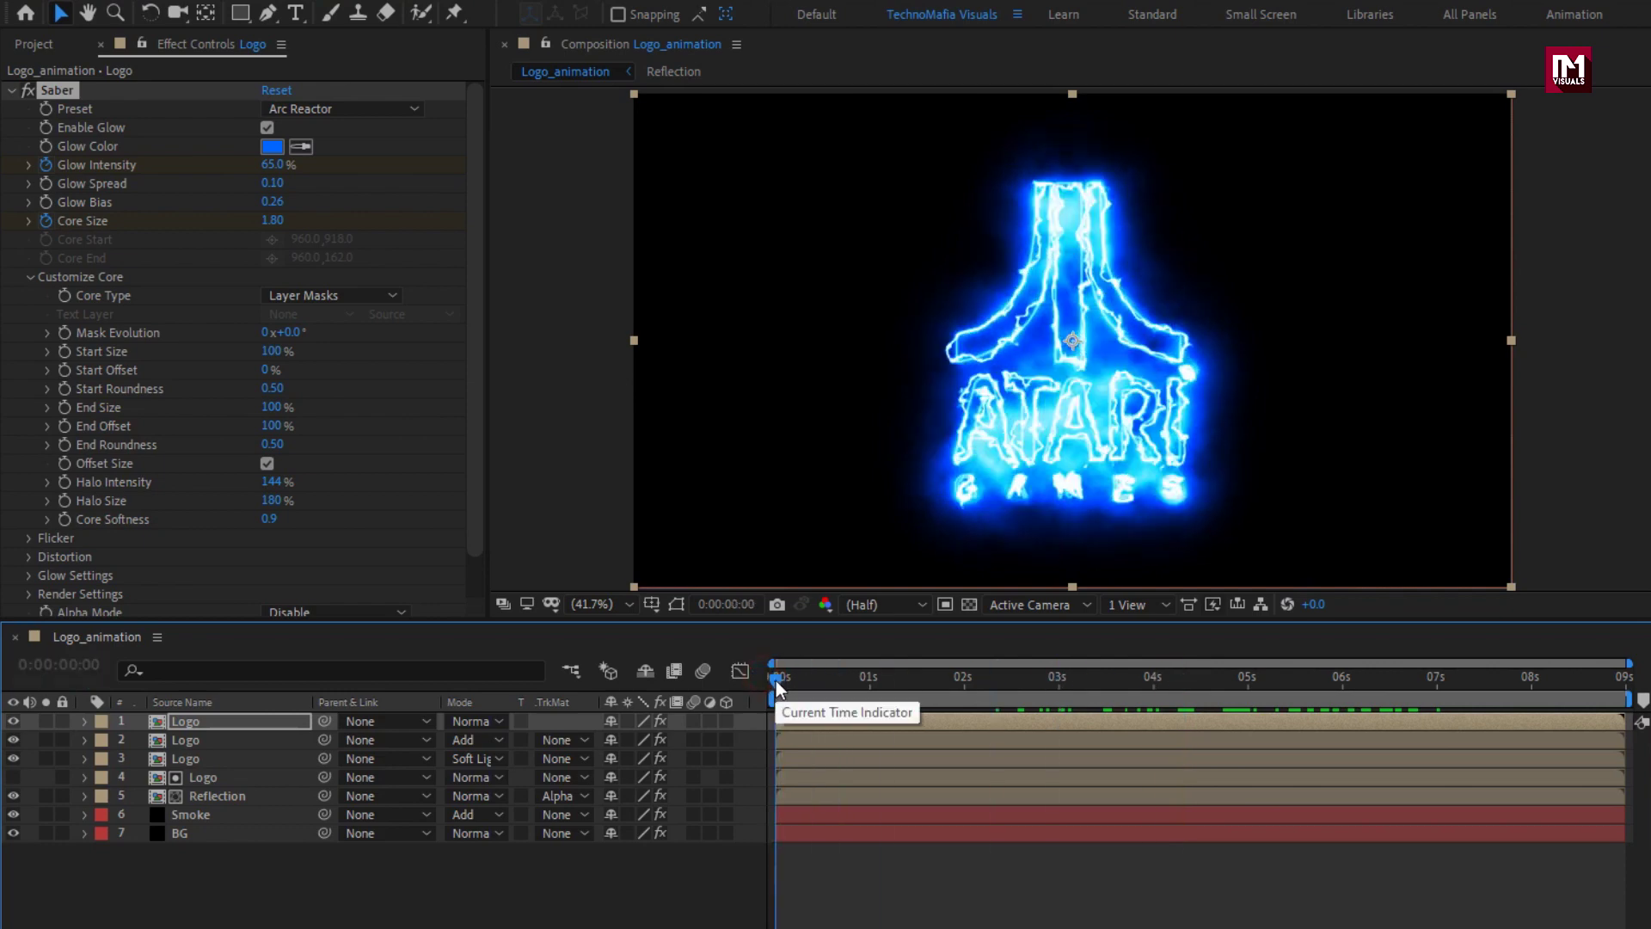
left_click(67, 369)
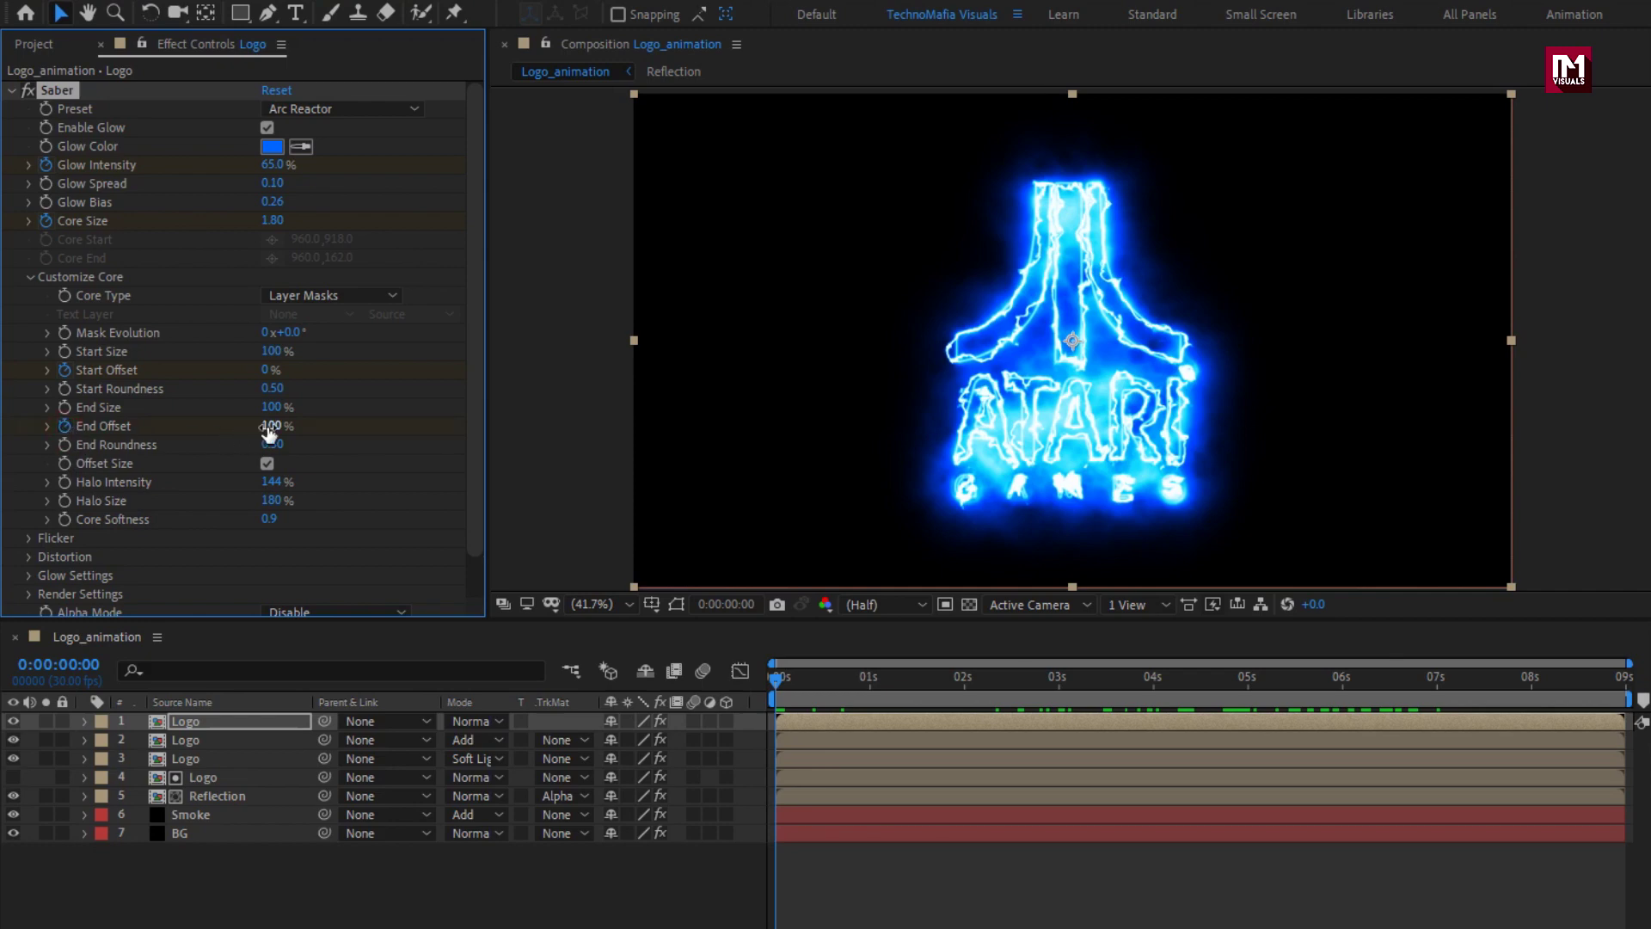
type("0")
key("Return")
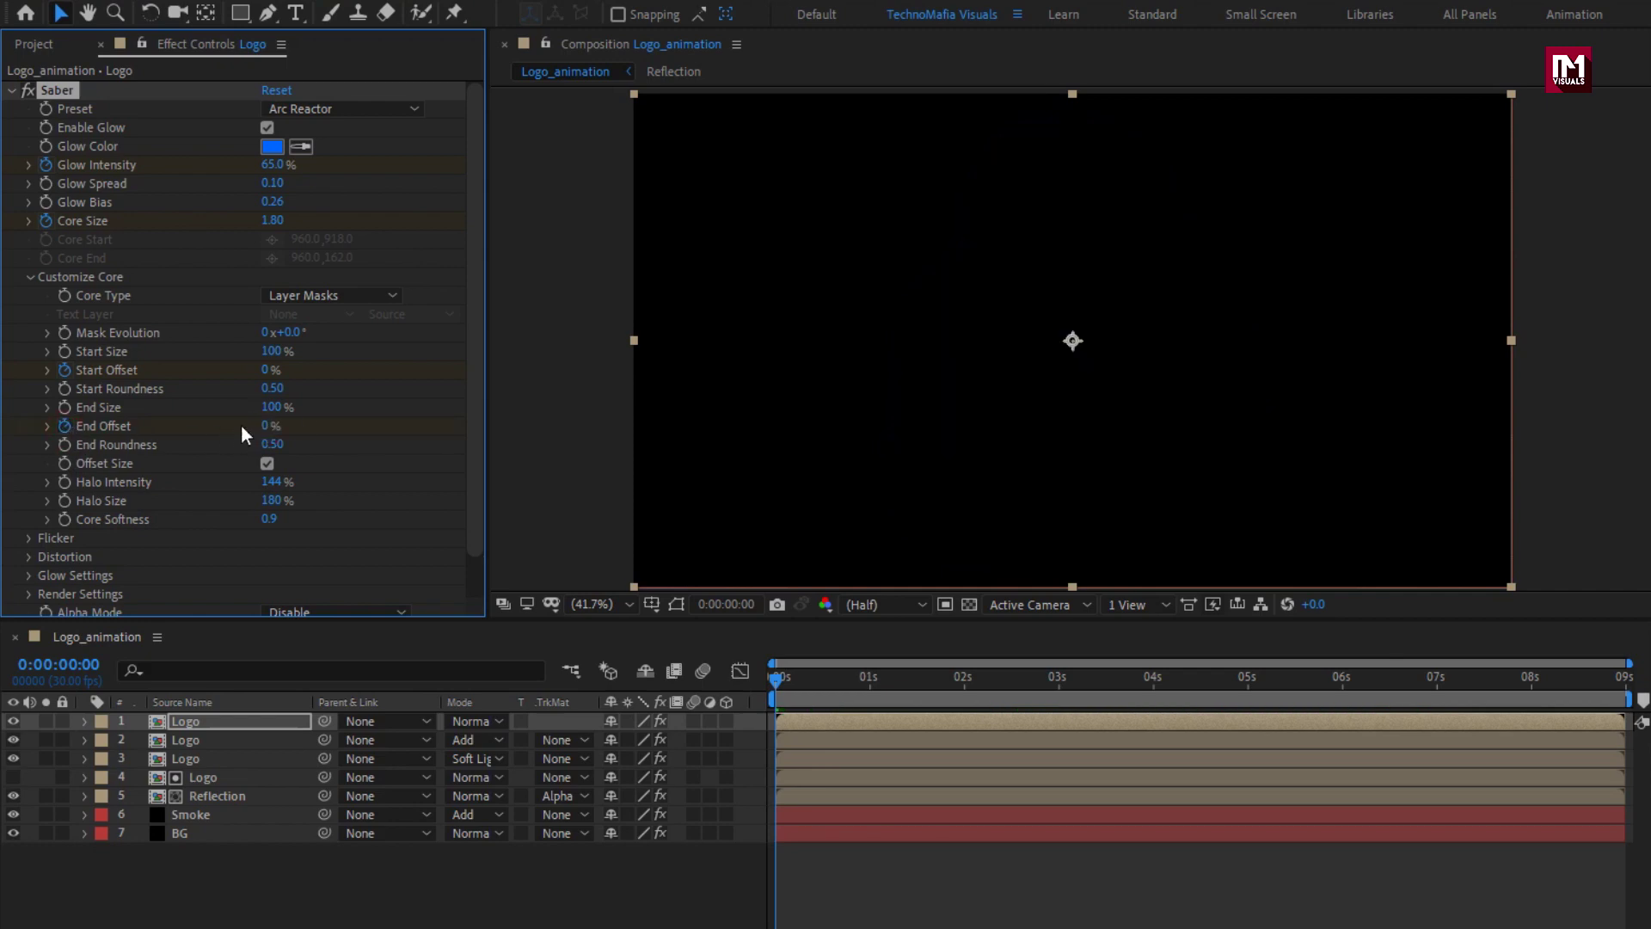
At 0:00:05:00, keyframe the top Logo layer's Saber Start Offset at 100% and End Offset at 35%.
left_click(210, 724)
key("u")
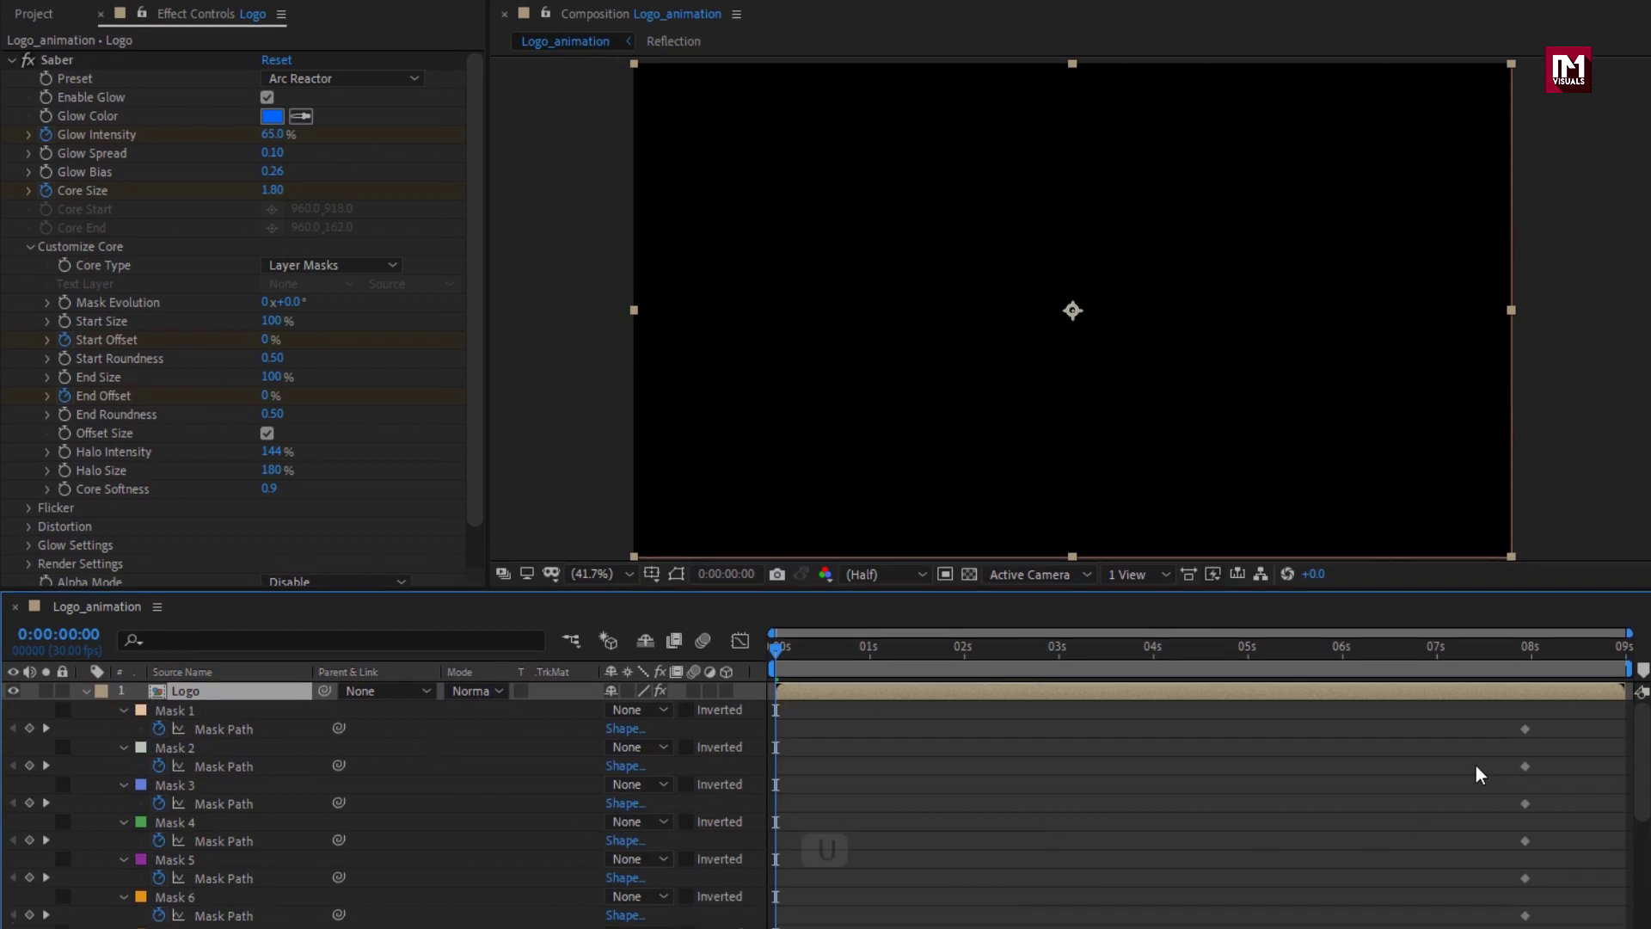
scroll(1483, 805, "down", 4)
scroll(1476, 677, "down", 5)
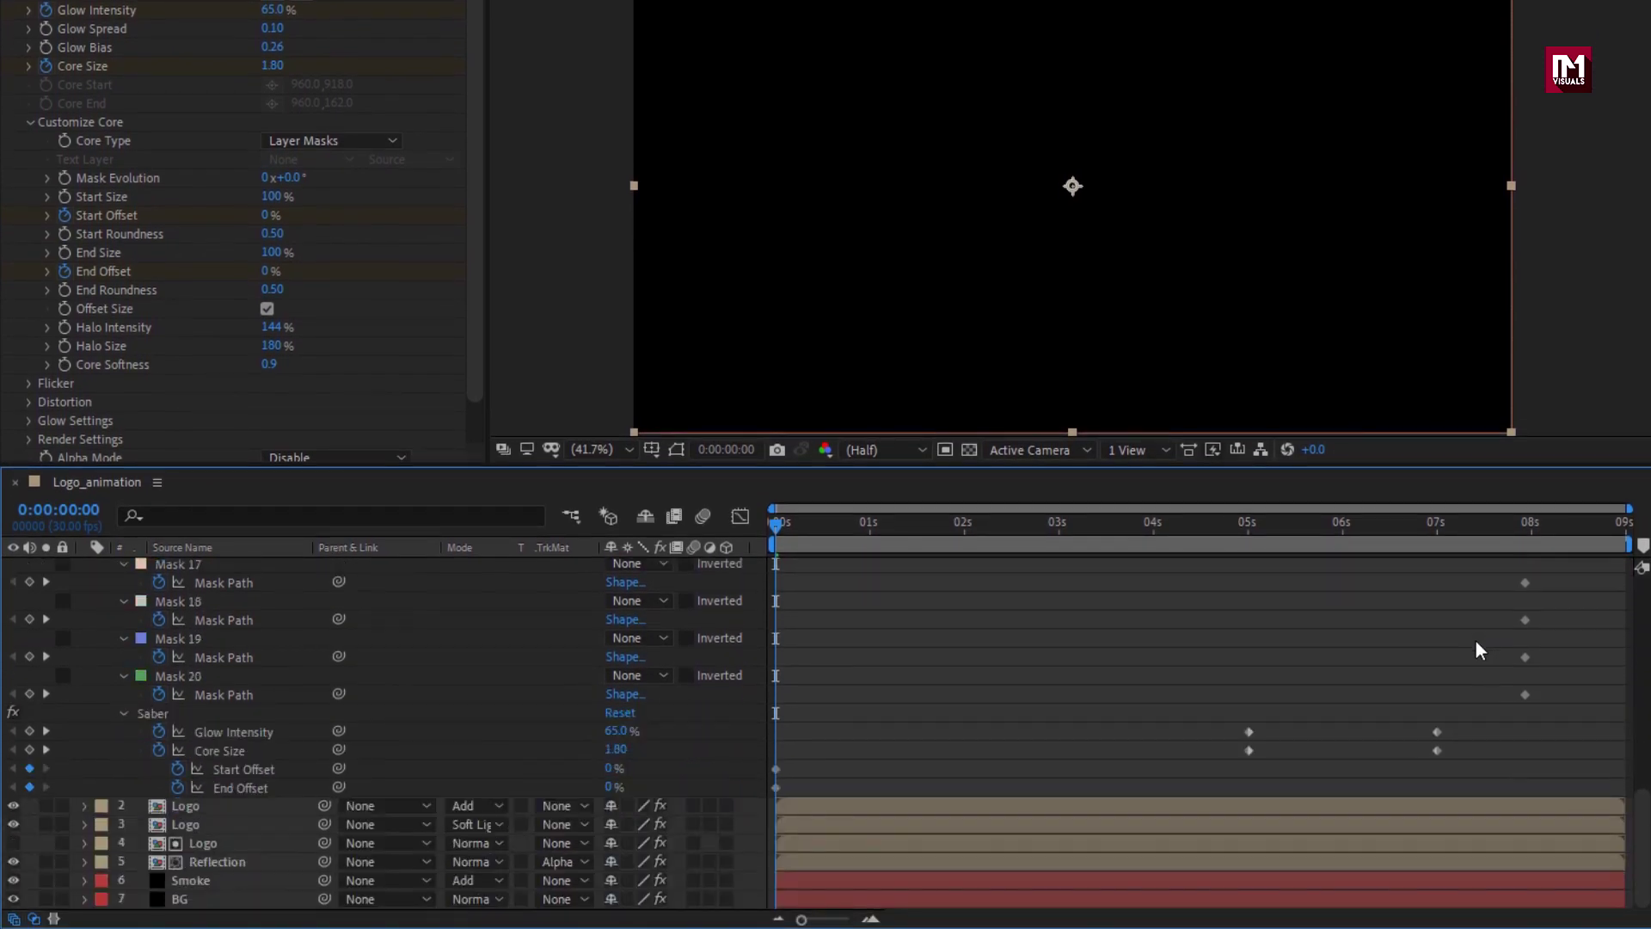
left_click_drag(1157, 525, 1248, 525)
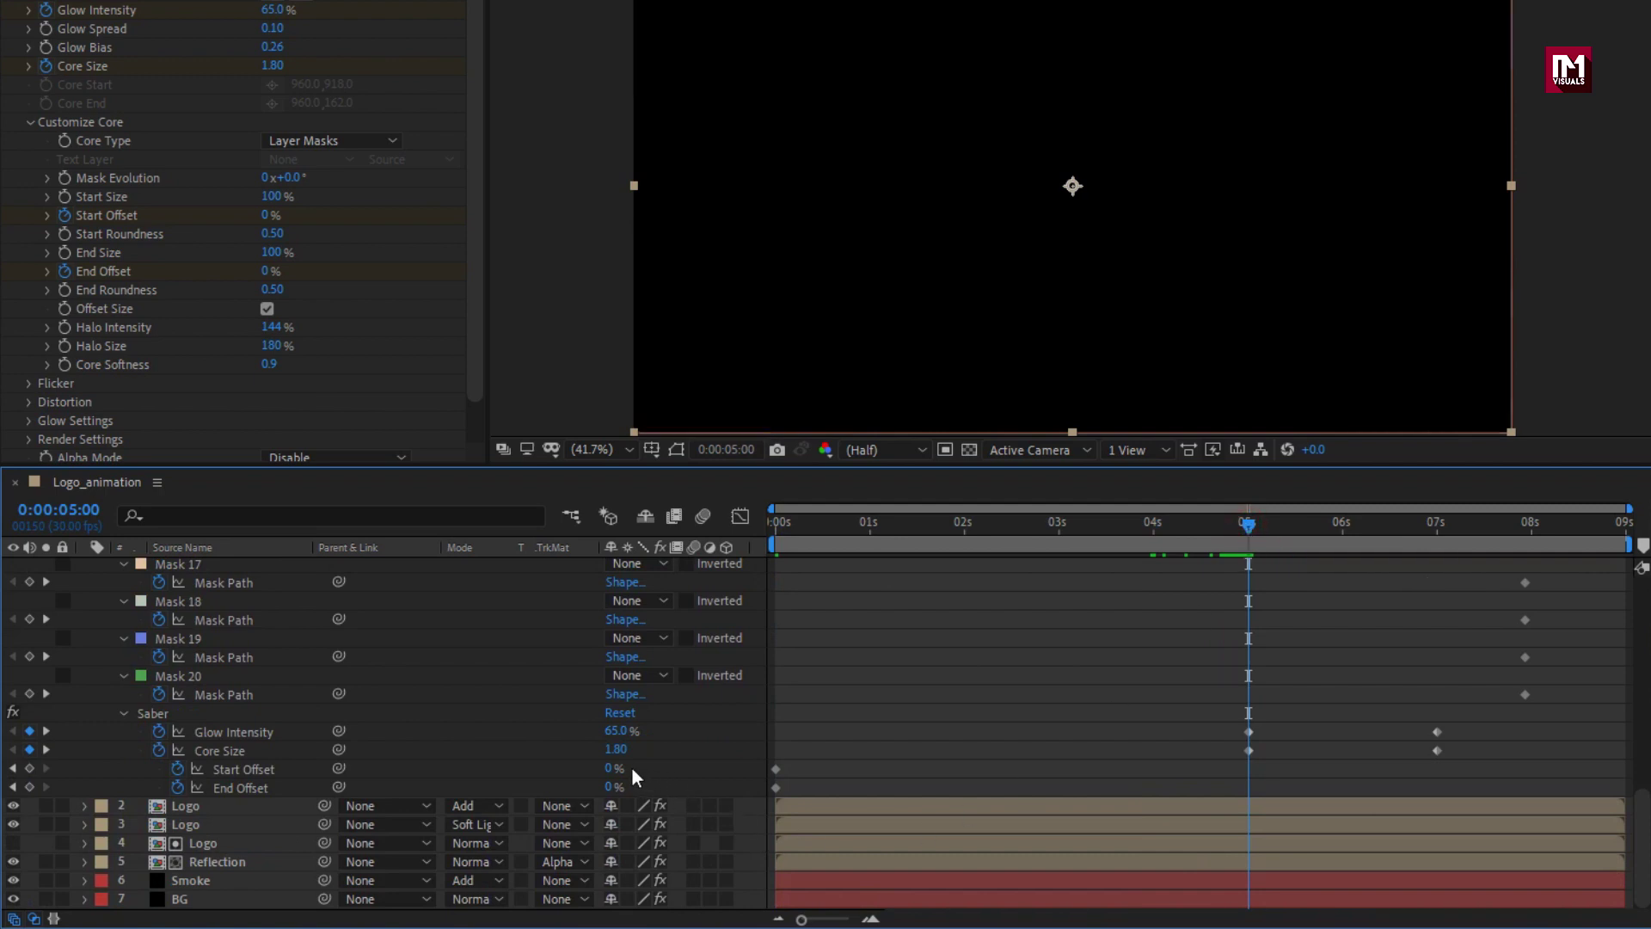
type("100")
key("Return")
left_click(610, 787)
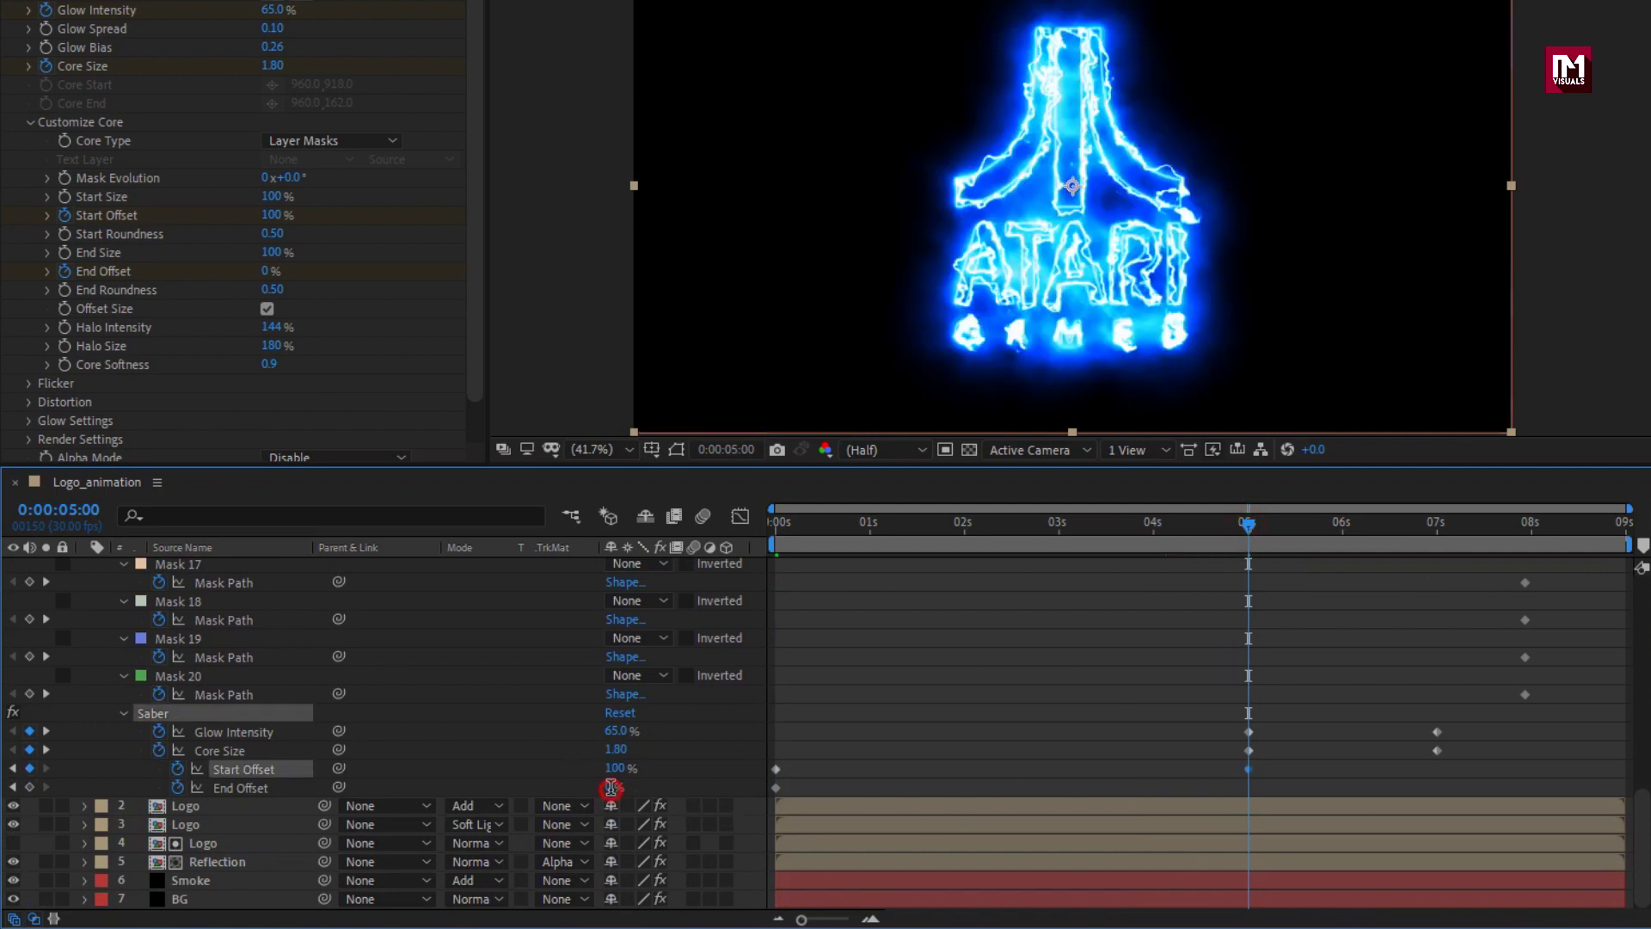
type("35")
key("Return")
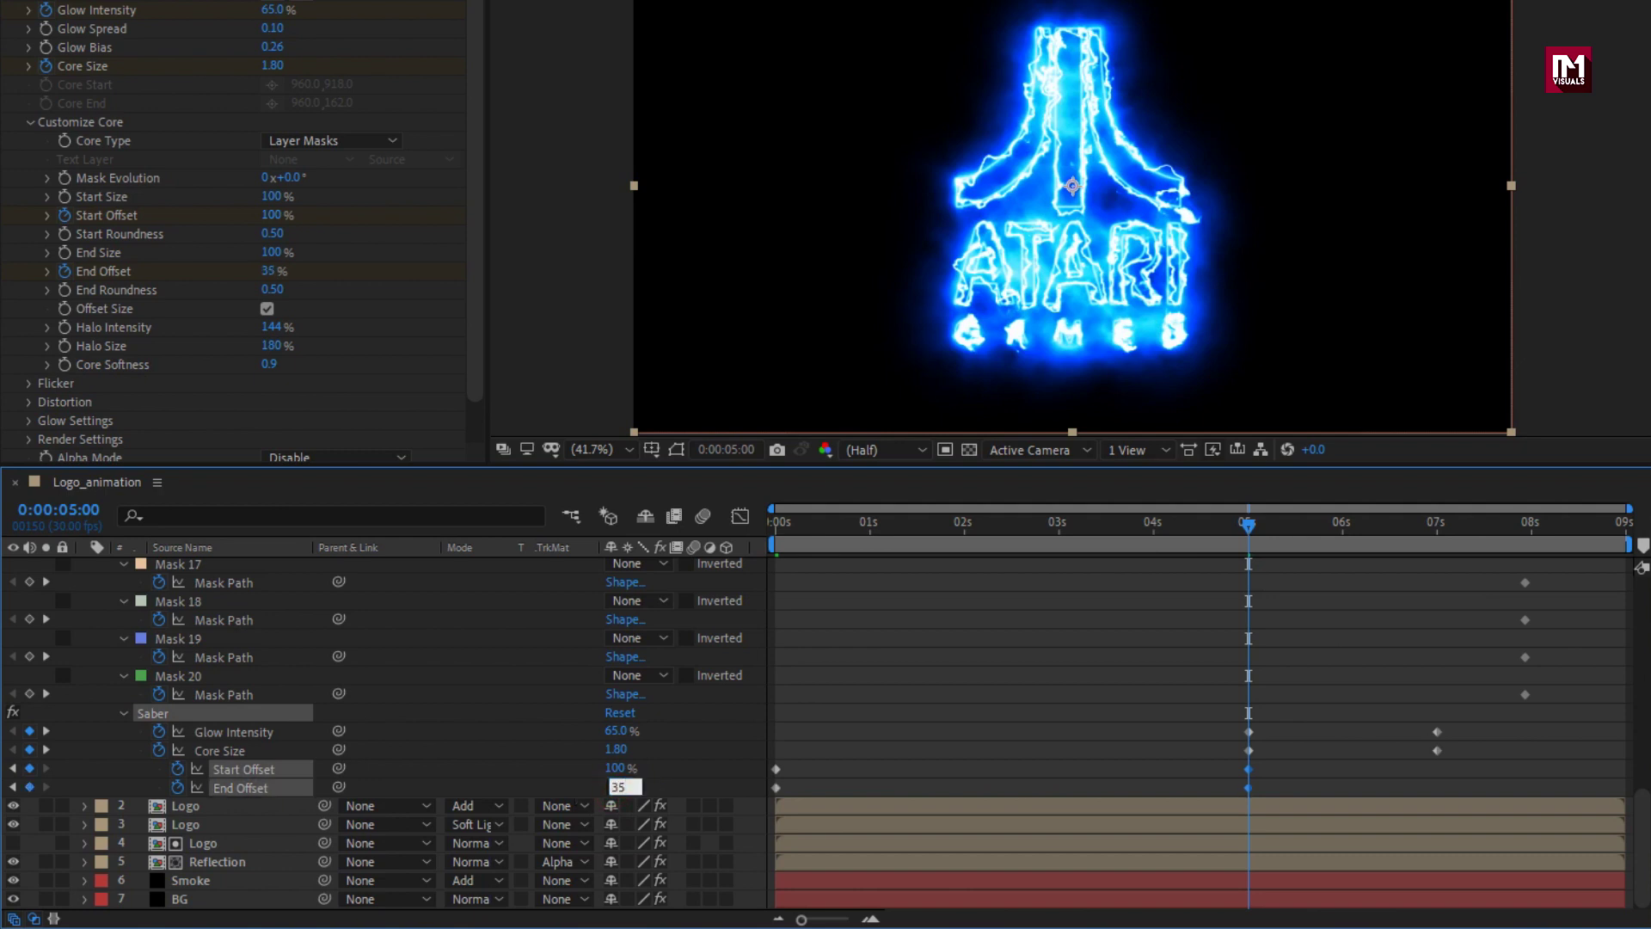
At 0:00:07:00, keyframe the Saber Start Offset at 65% and the End Offset at 95%.
left_click_drag(1391, 528, 1436, 528)
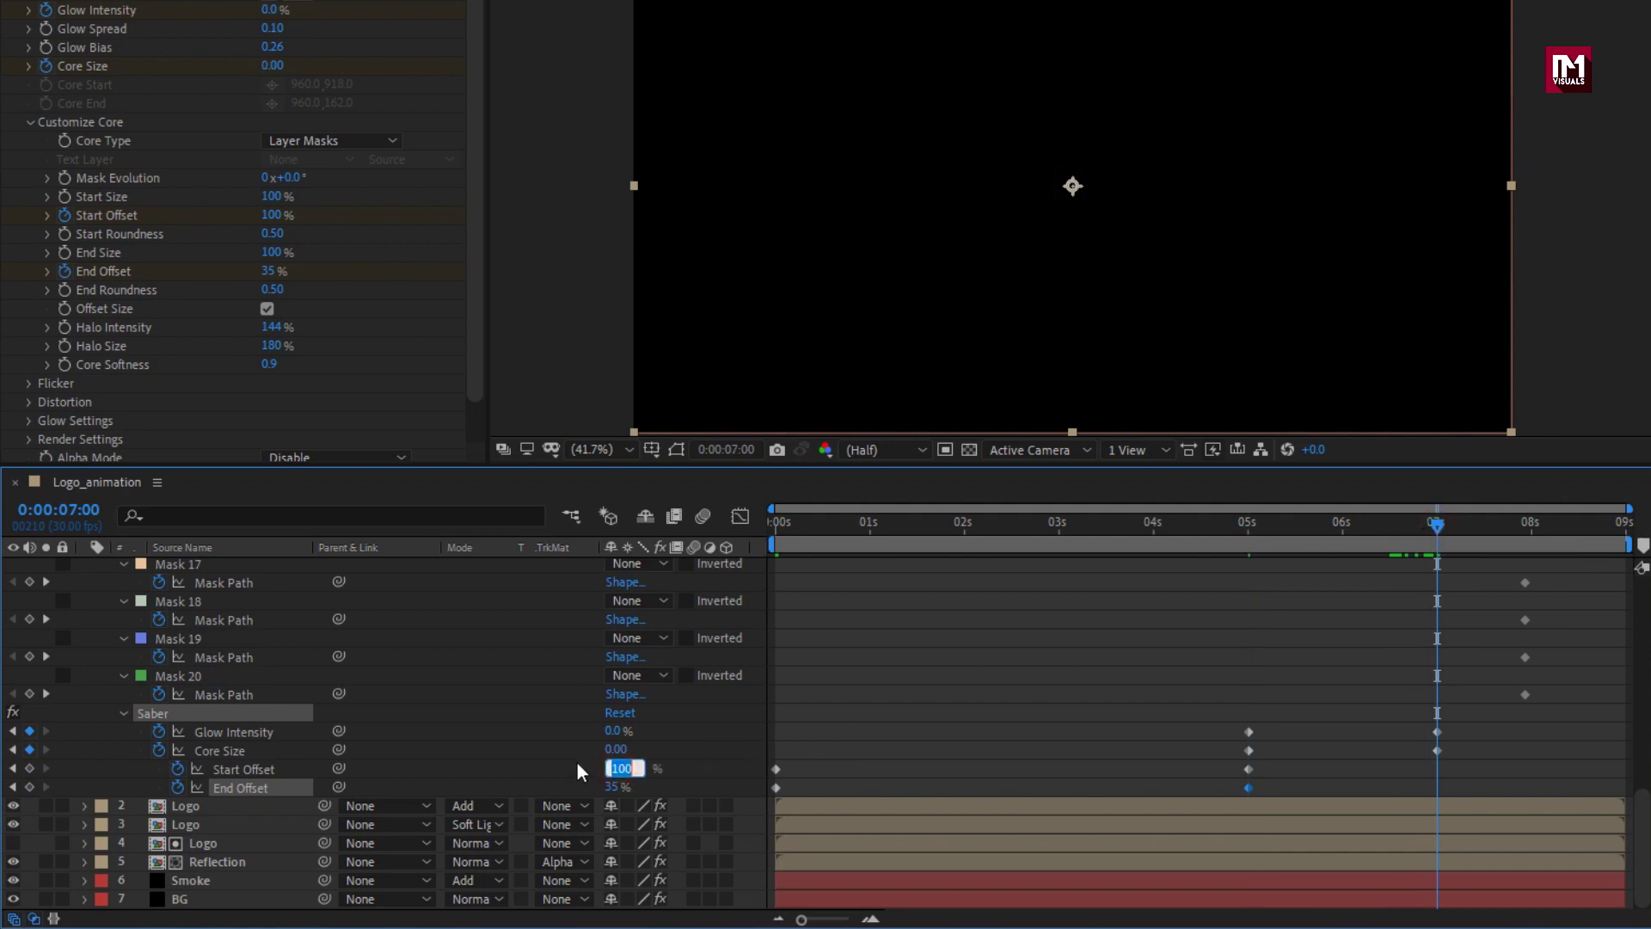
type("65")
key("Return")
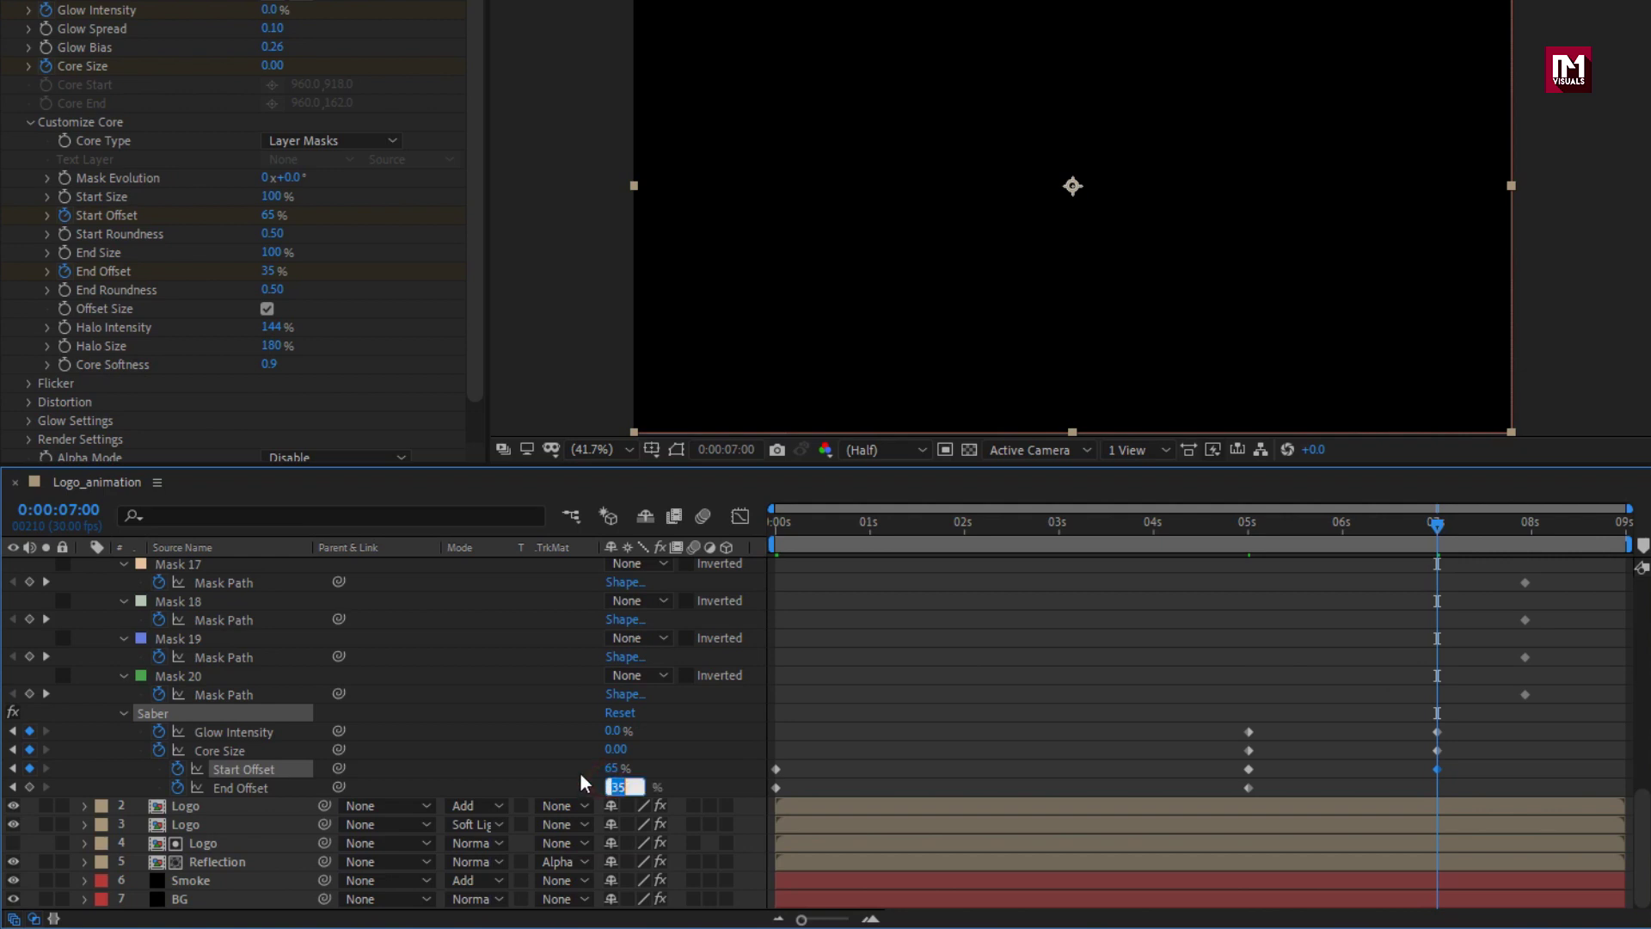
type("95")
key("Return")
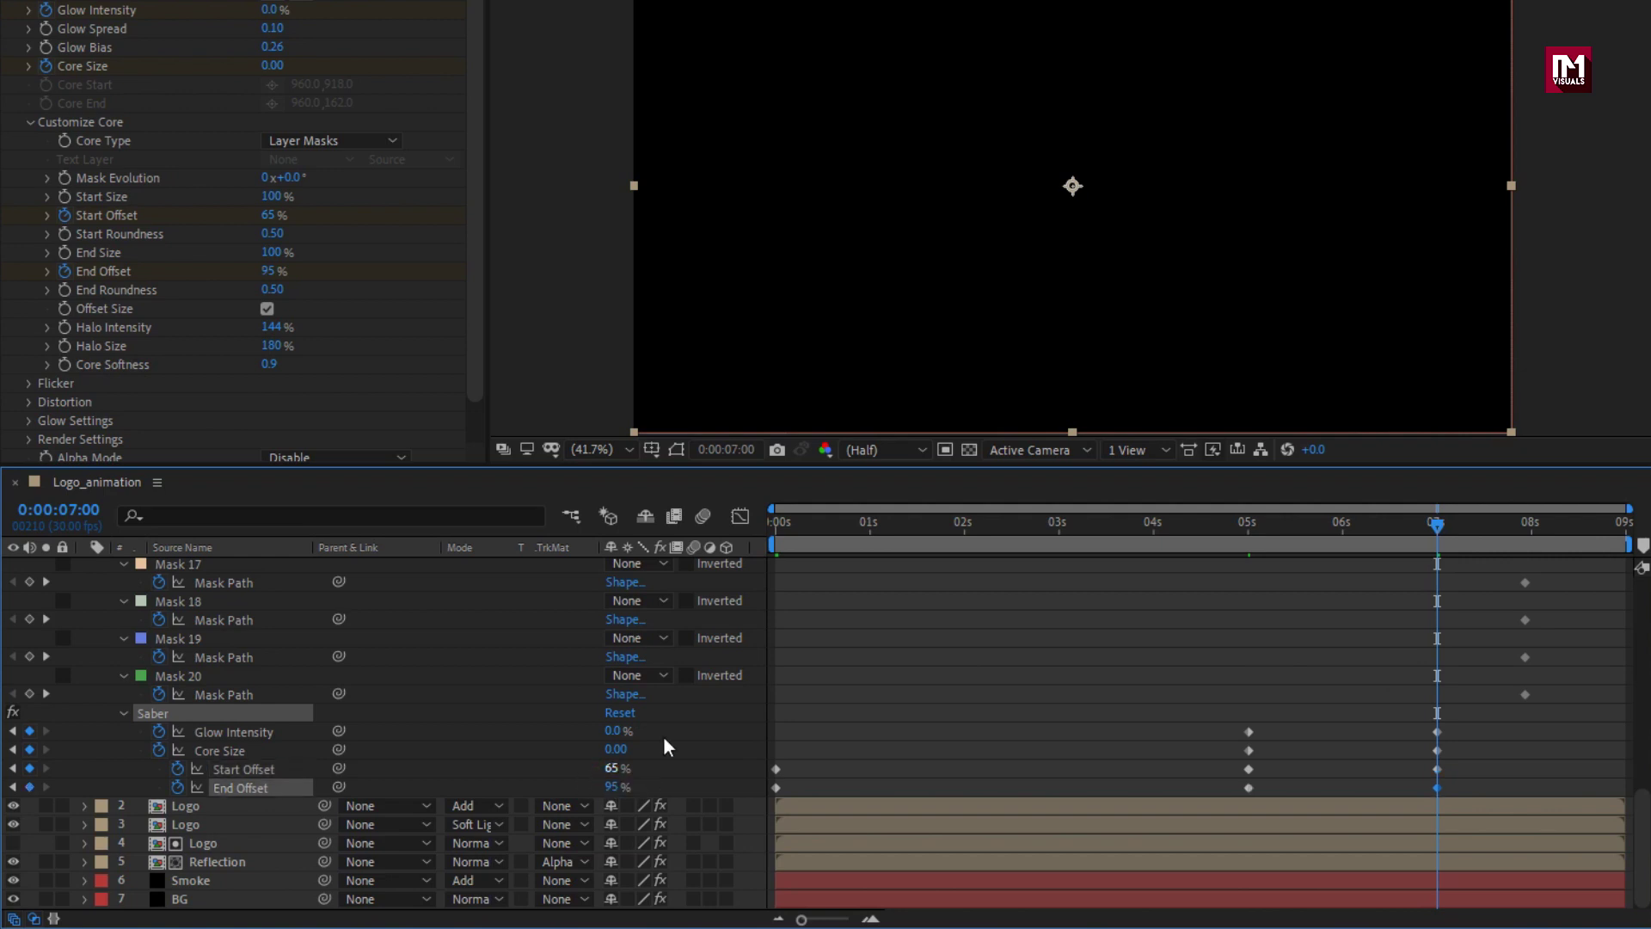
Apply Easy Ease to all Saber Start Offset and End Offset keyframes and preview the outline animation.
mouse_move(779, 526)
left_mouse_down()
mouse_move(1456, 516)
mouse_move(782, 497)
mouse_move(1158, 503)
left_mouse_up()
left_click_drag(1457, 763, 756, 798)
right_click(776, 769)
mouse_move(1014, 754)
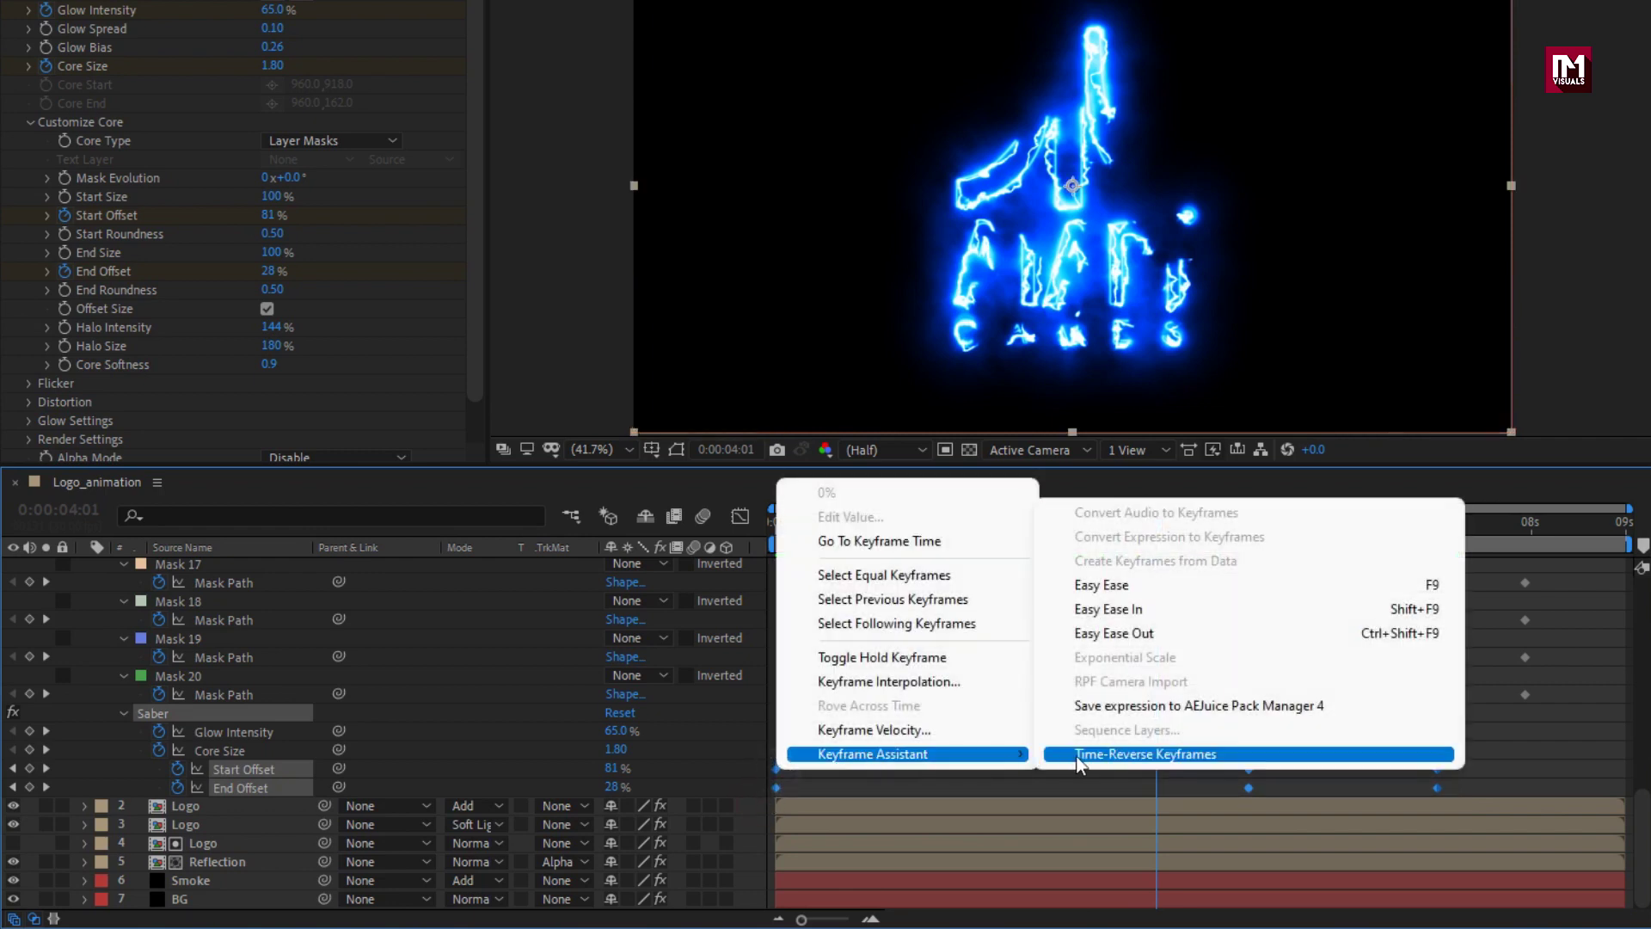
left_click(1111, 587)
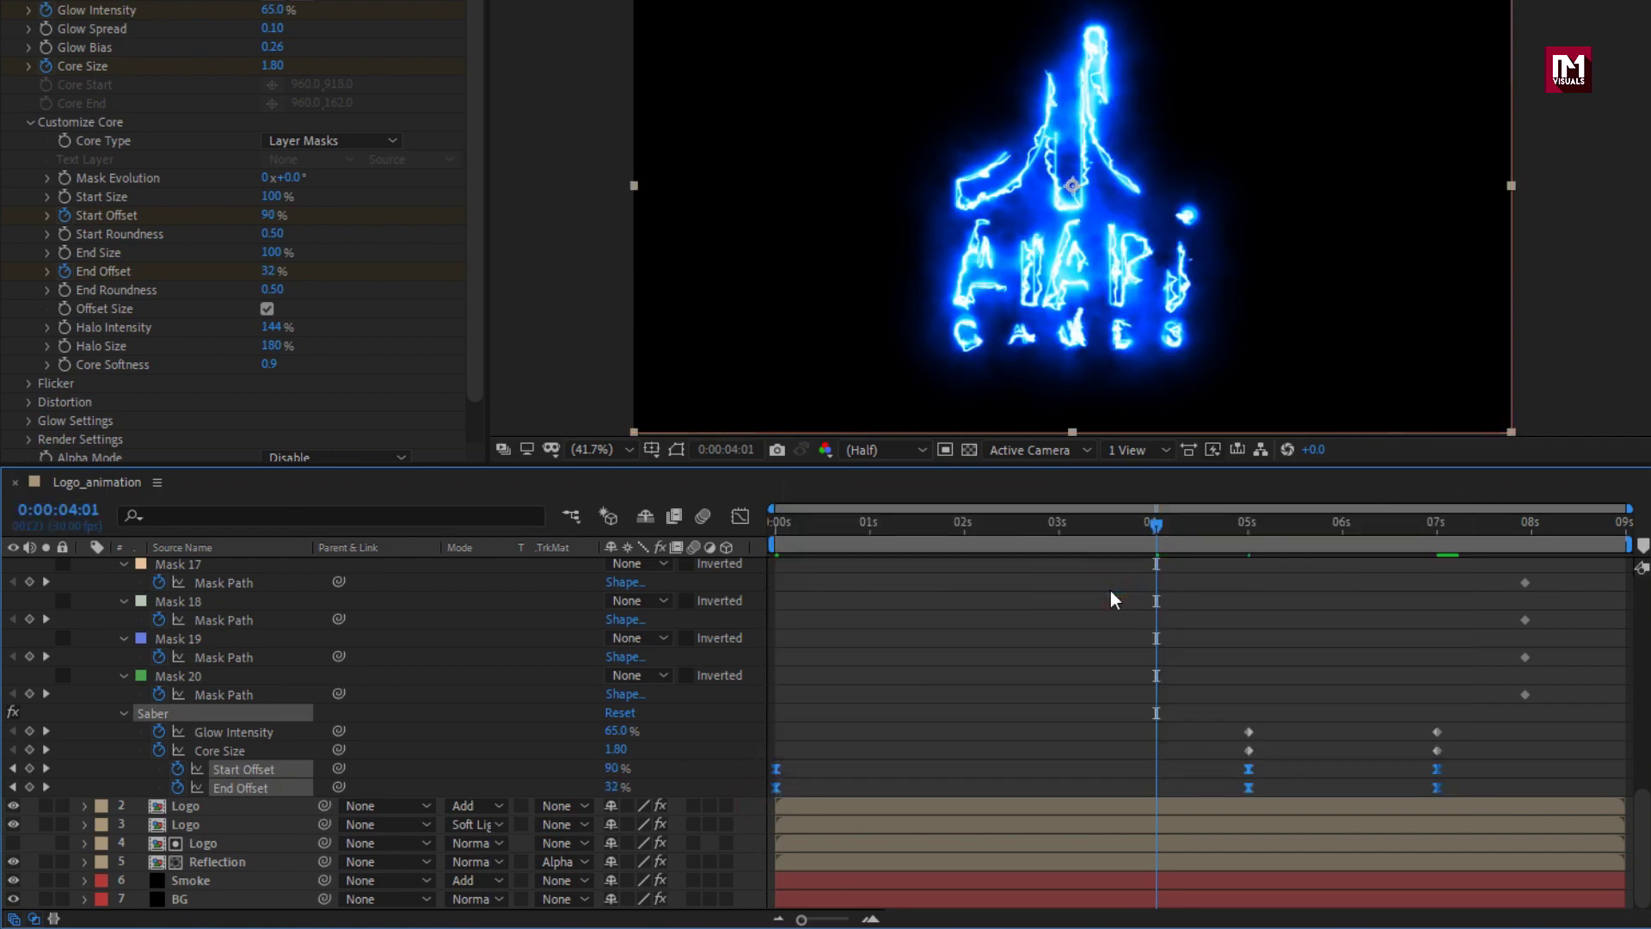
left_click_drag(972, 525, 1010, 529)
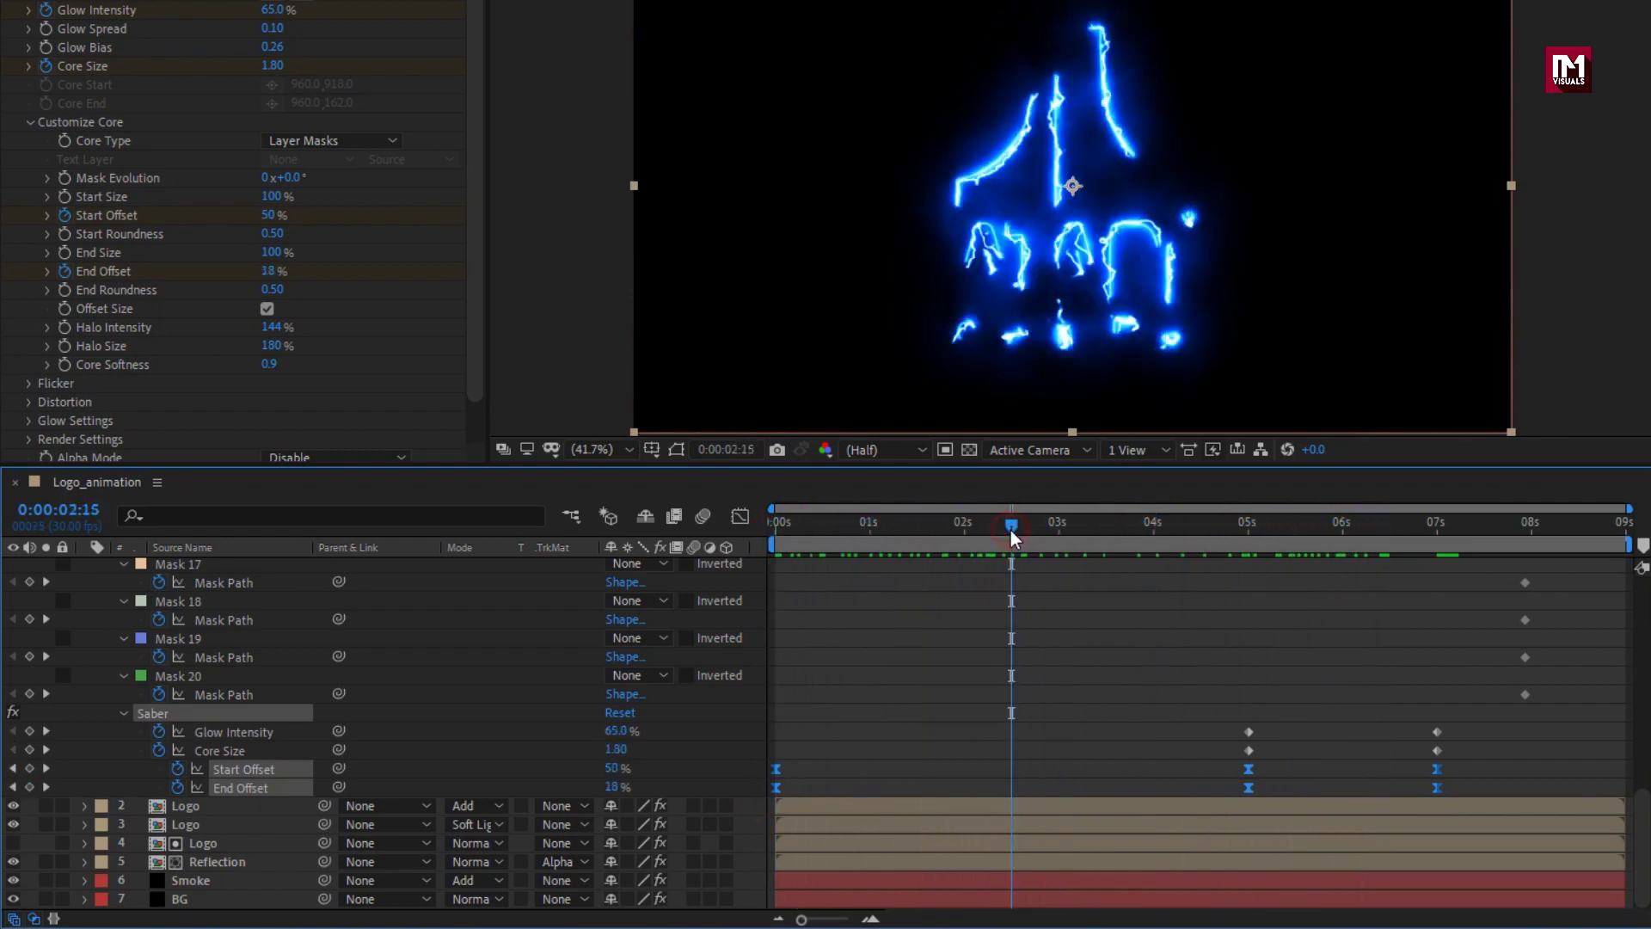
Lengthen the incoming ease at 0:00:05:00 in the speed graph of the Saber Start Offset and End Offset.
left_click_drag(1277, 764, 766, 793)
left_click(741, 515)
left_click_drag(1170, 739, 1122, 747)
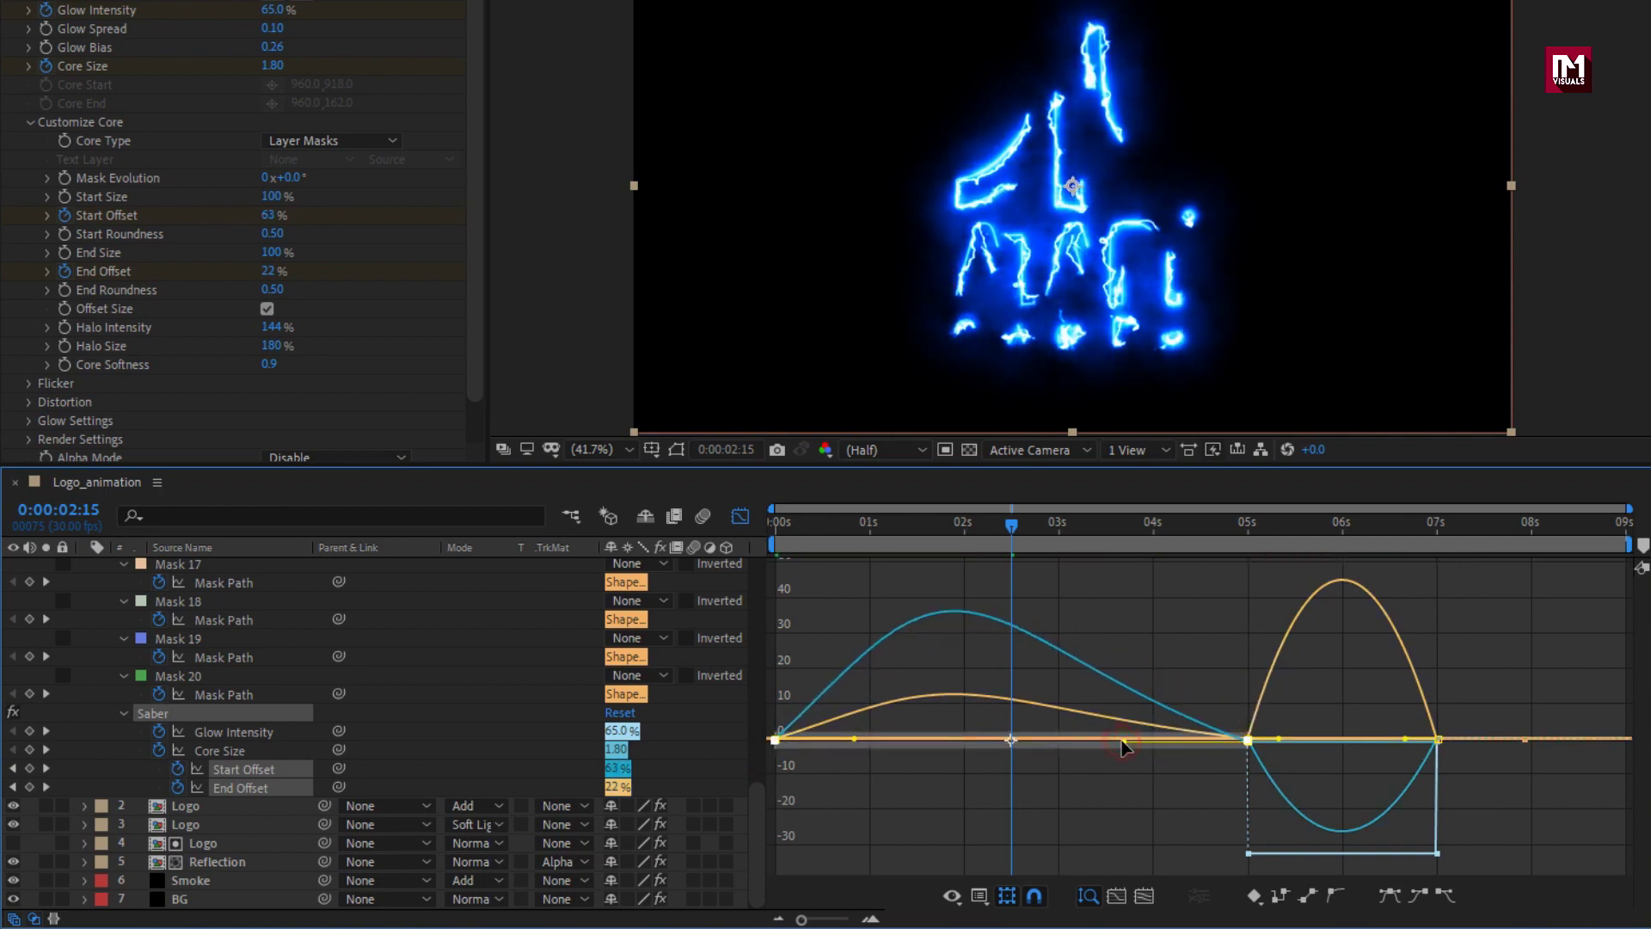
left_click(740, 516)
left_click_drag(777, 524, 965, 526)
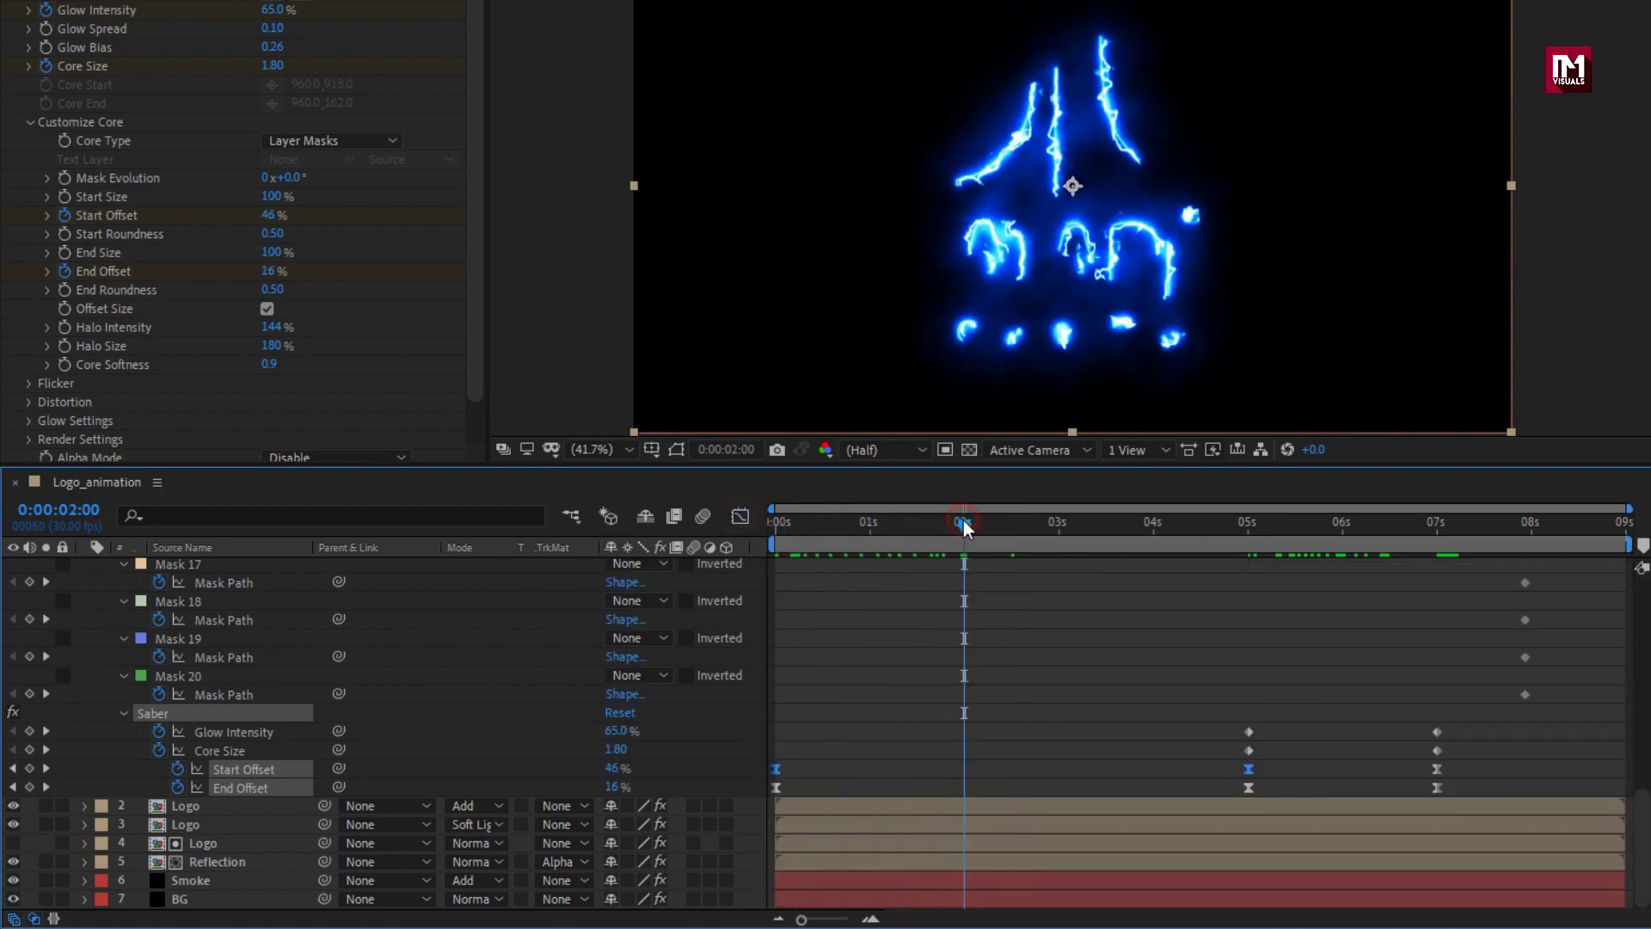
Collapse the top Logo layer's properties and set the Saber Composite Settings in Render Settings to Transparent.
scroll(101, 640, "up", 10)
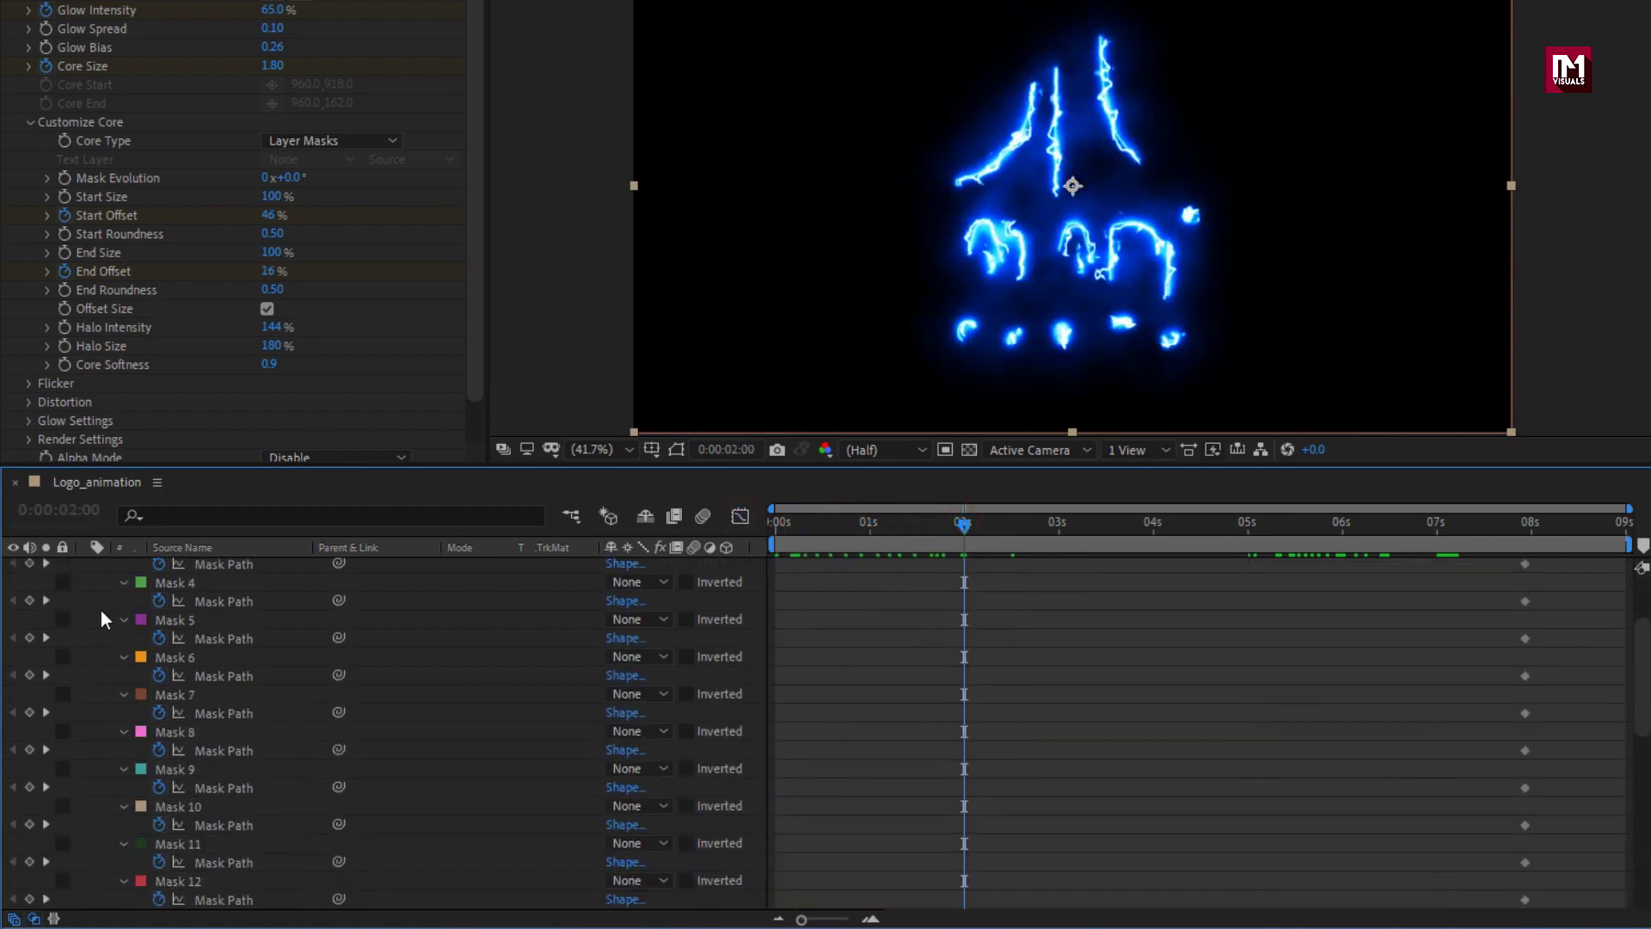
left_click(210, 568)
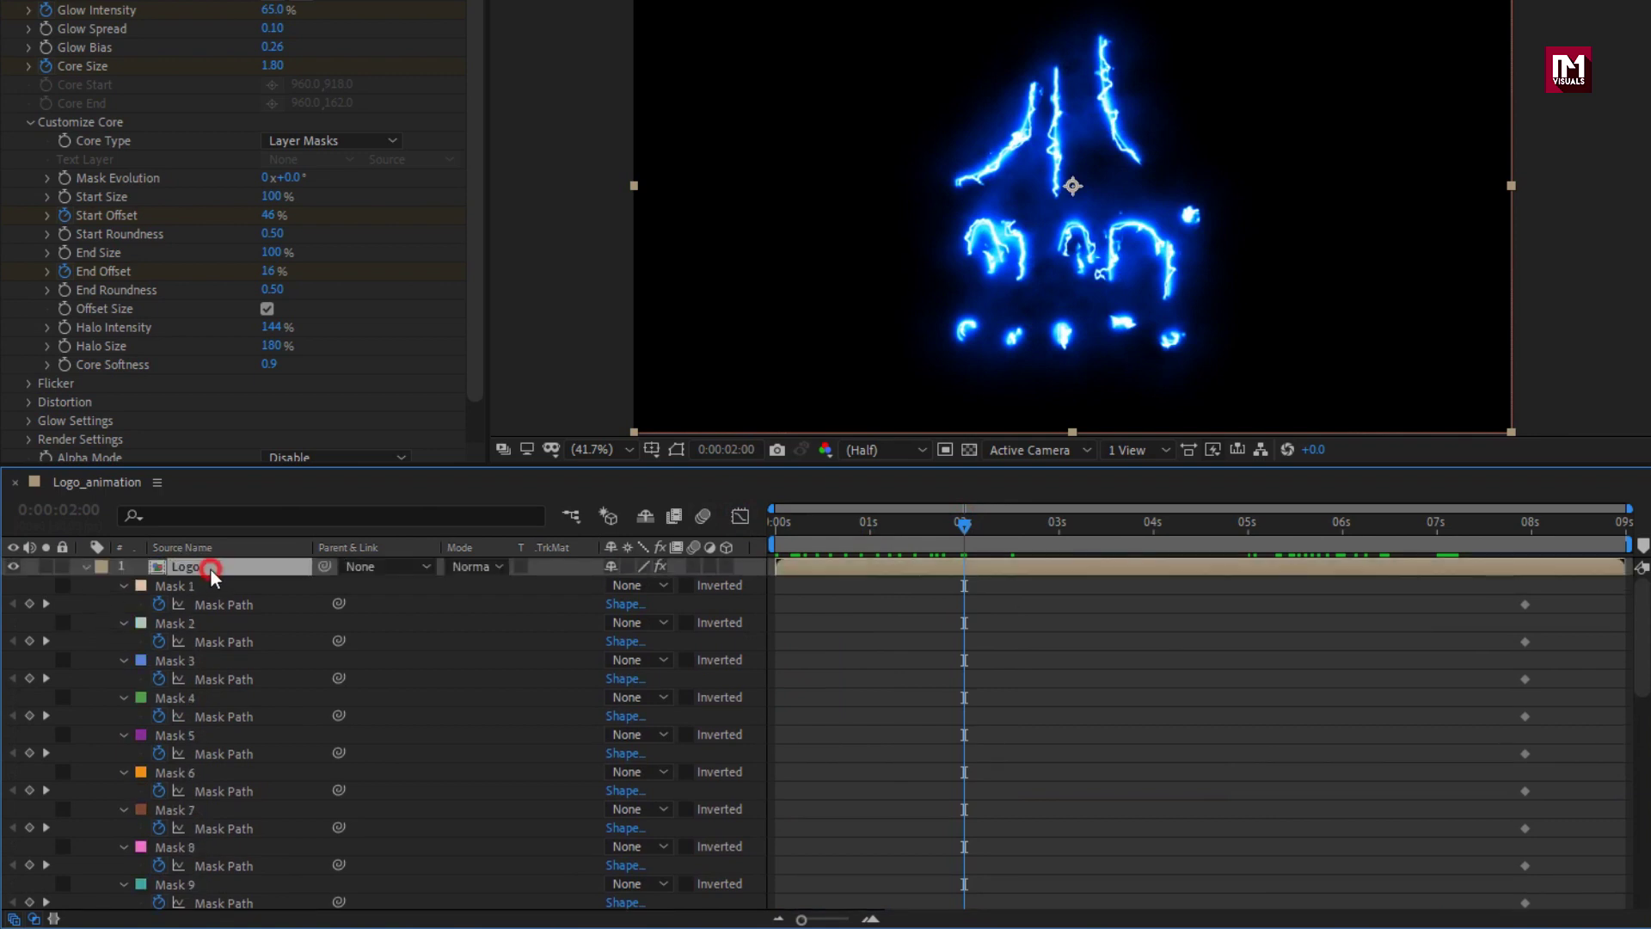
key("u")
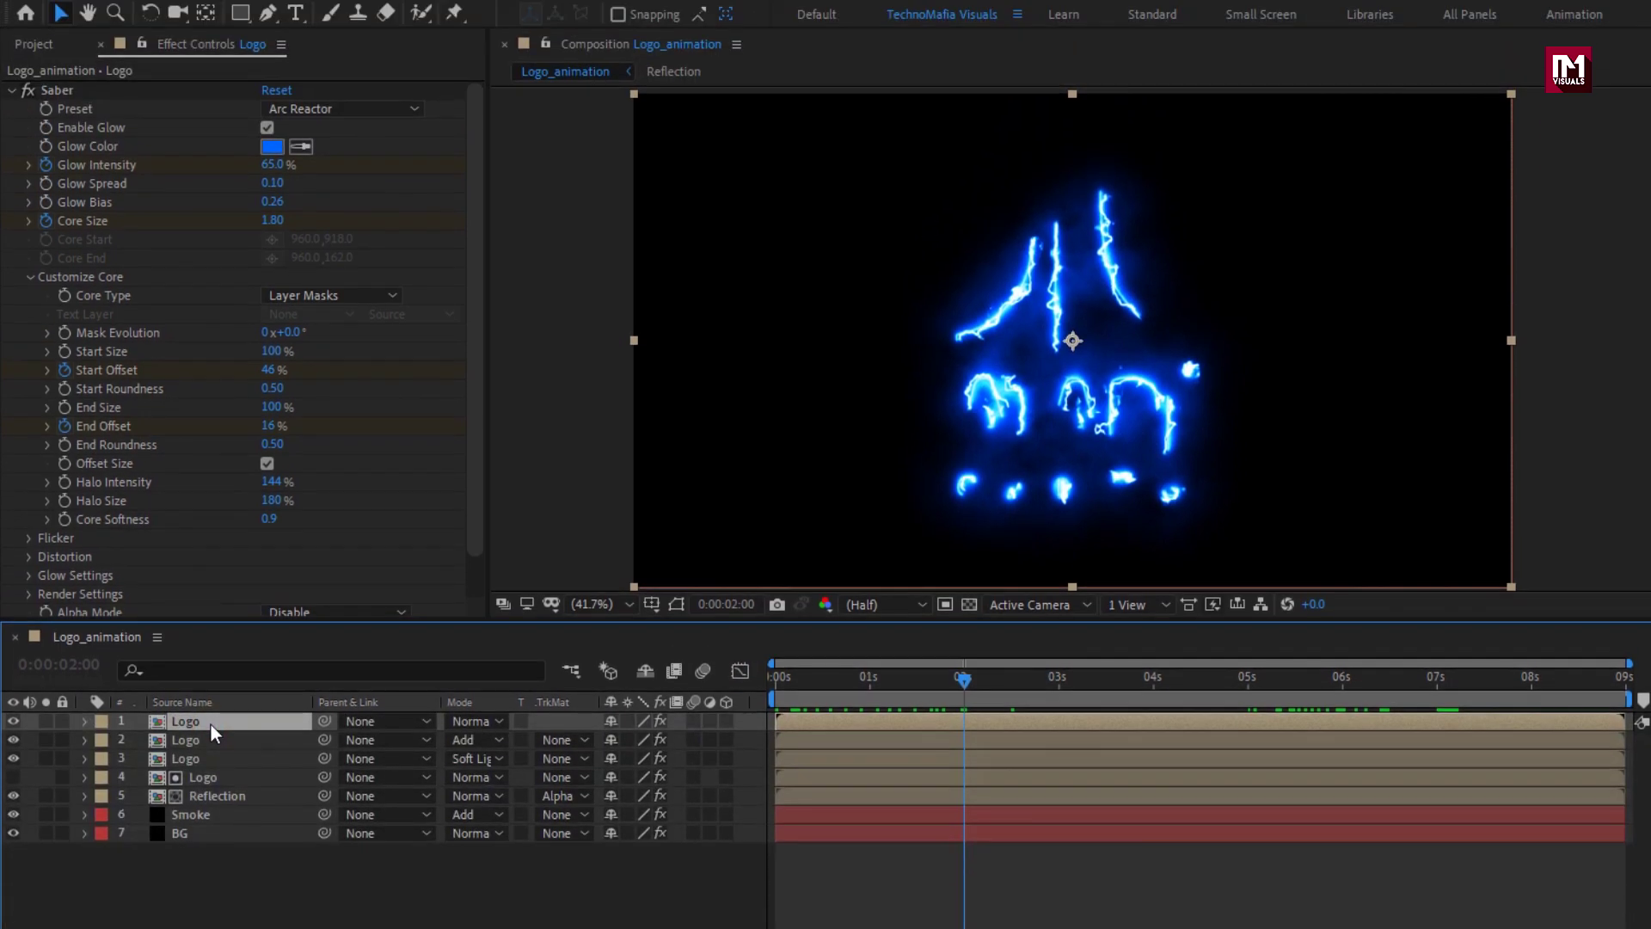
left_click(12, 91)
left_click(12, 92)
scroll(132, 477, "down", 1)
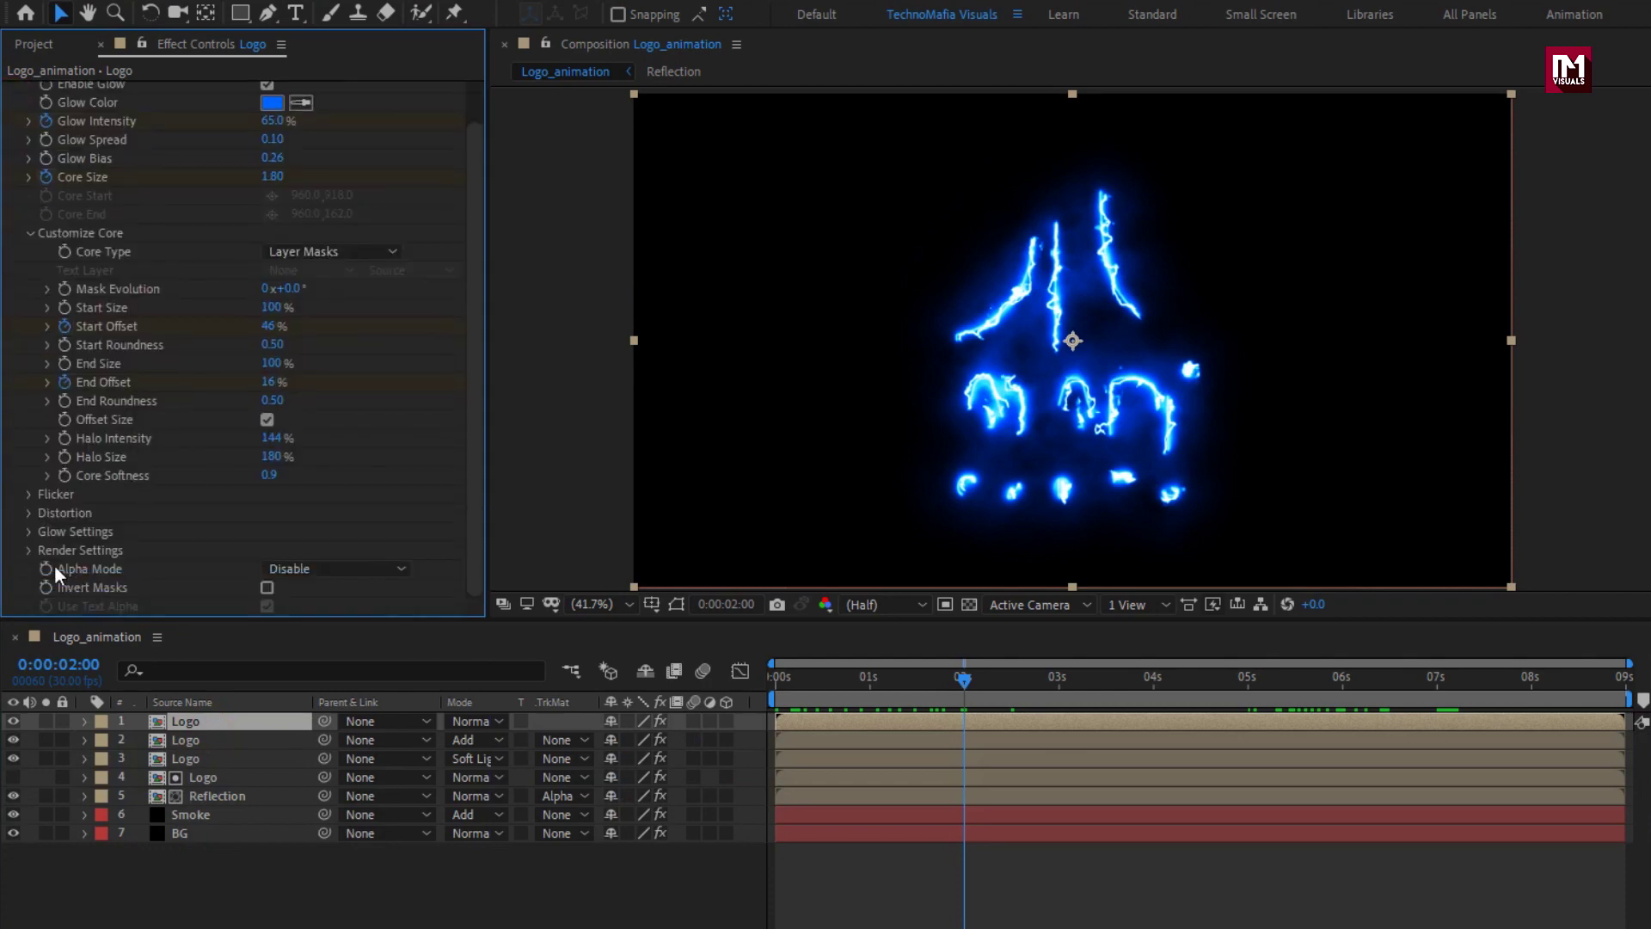
left_click(29, 550)
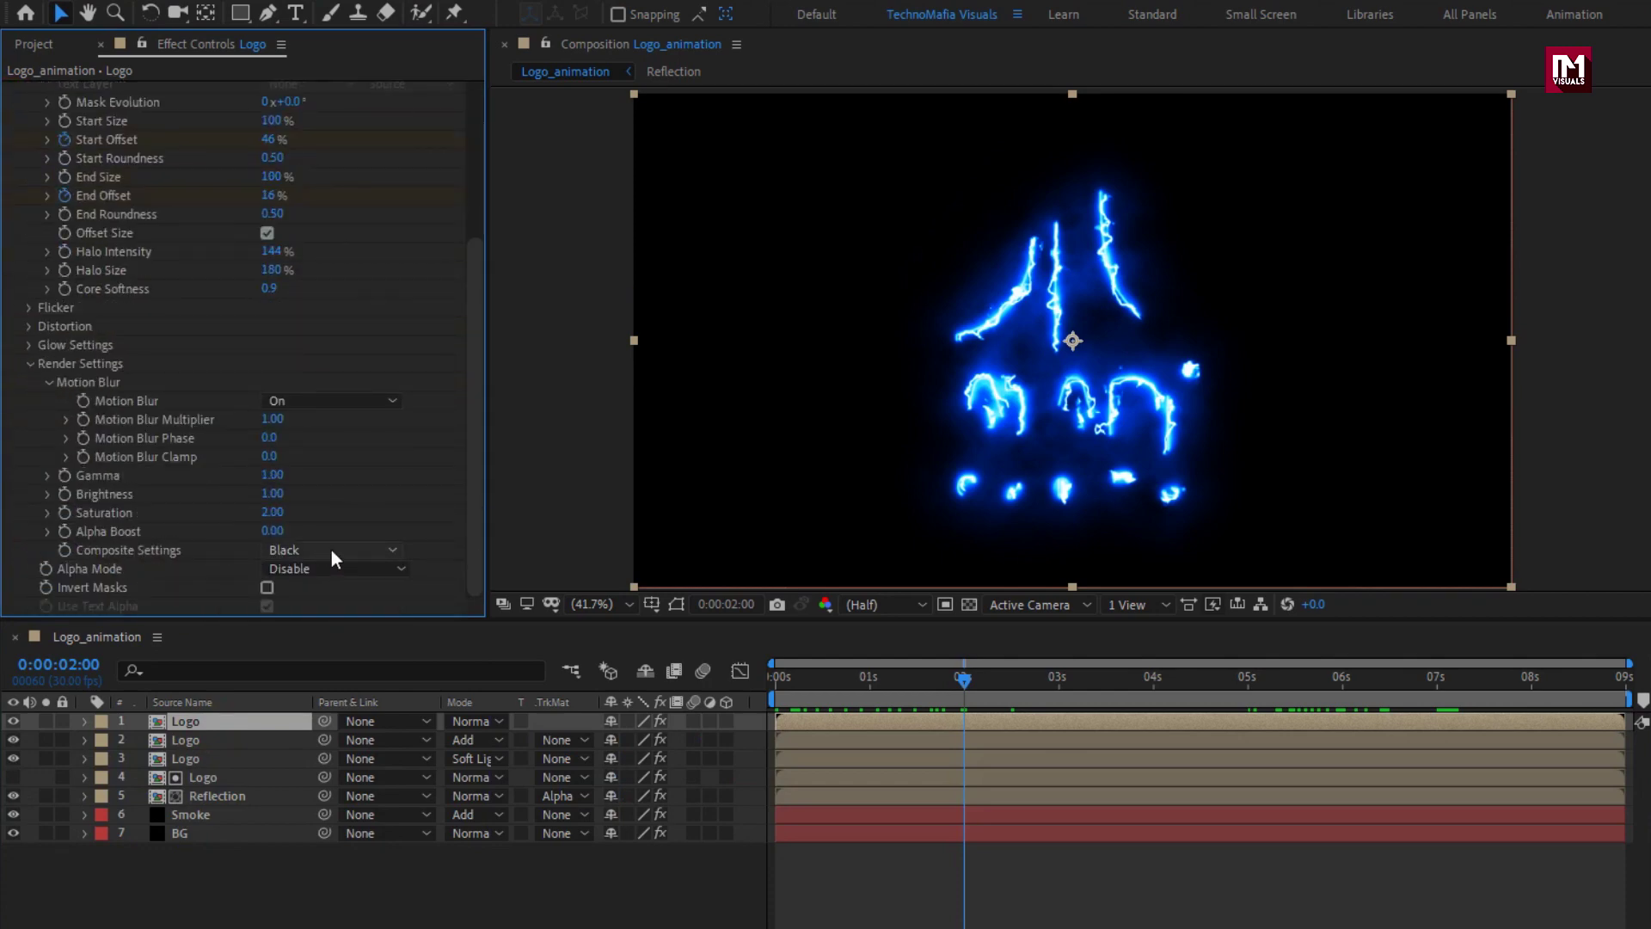
left_click(360, 550)
left_click(372, 572)
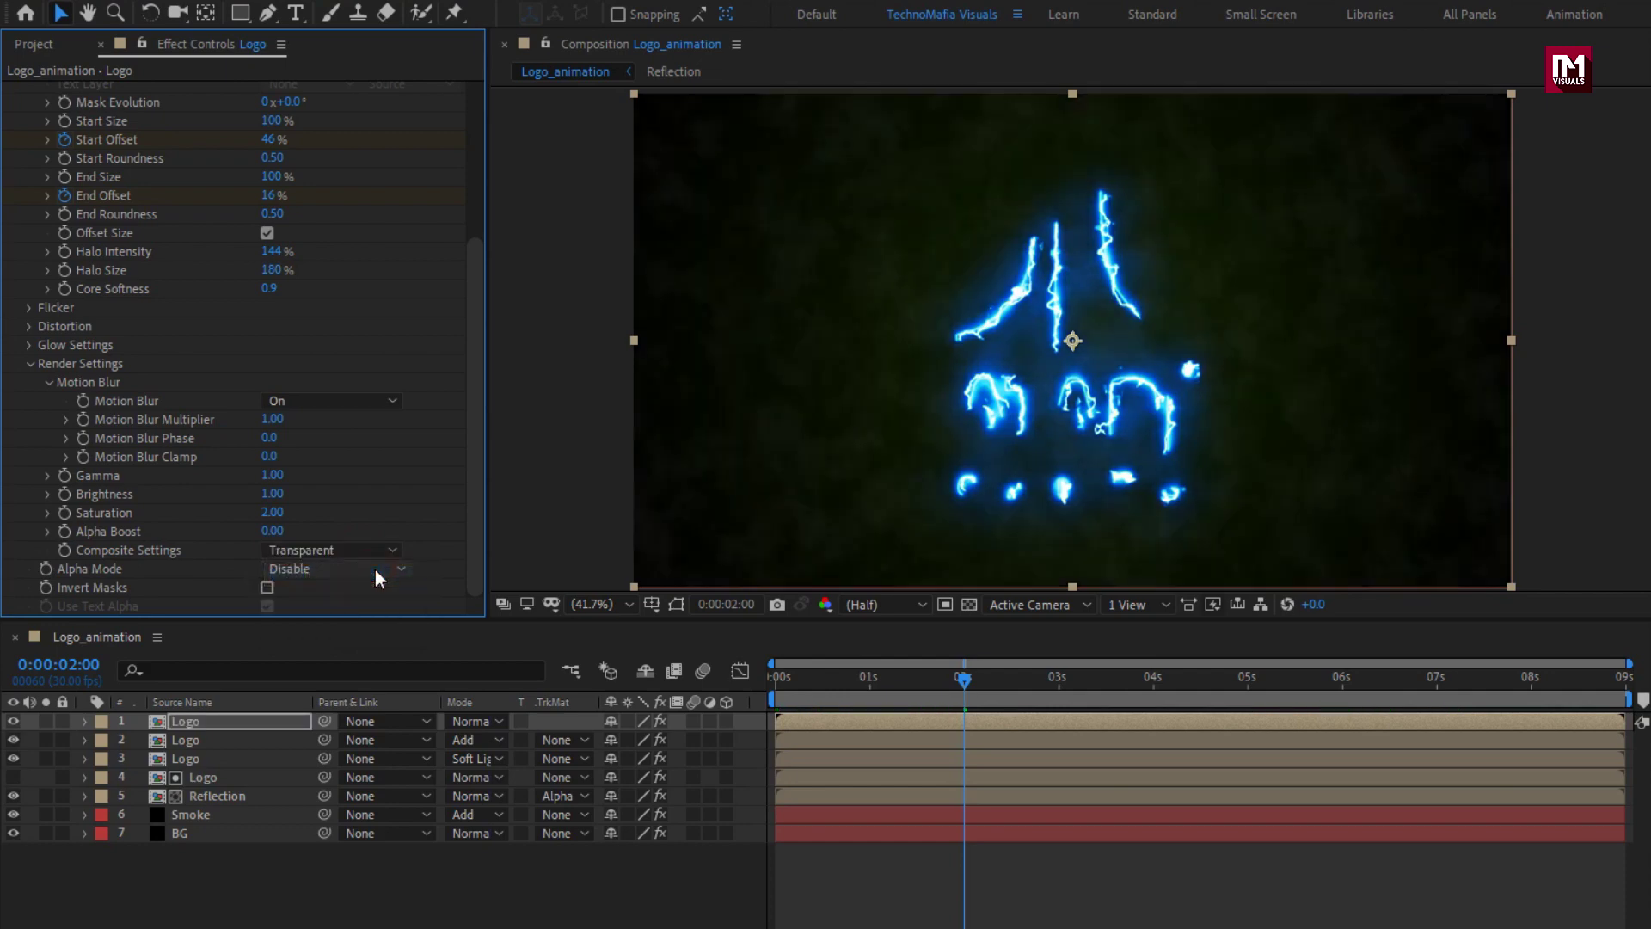
left_click_drag(787, 676, 1209, 695)
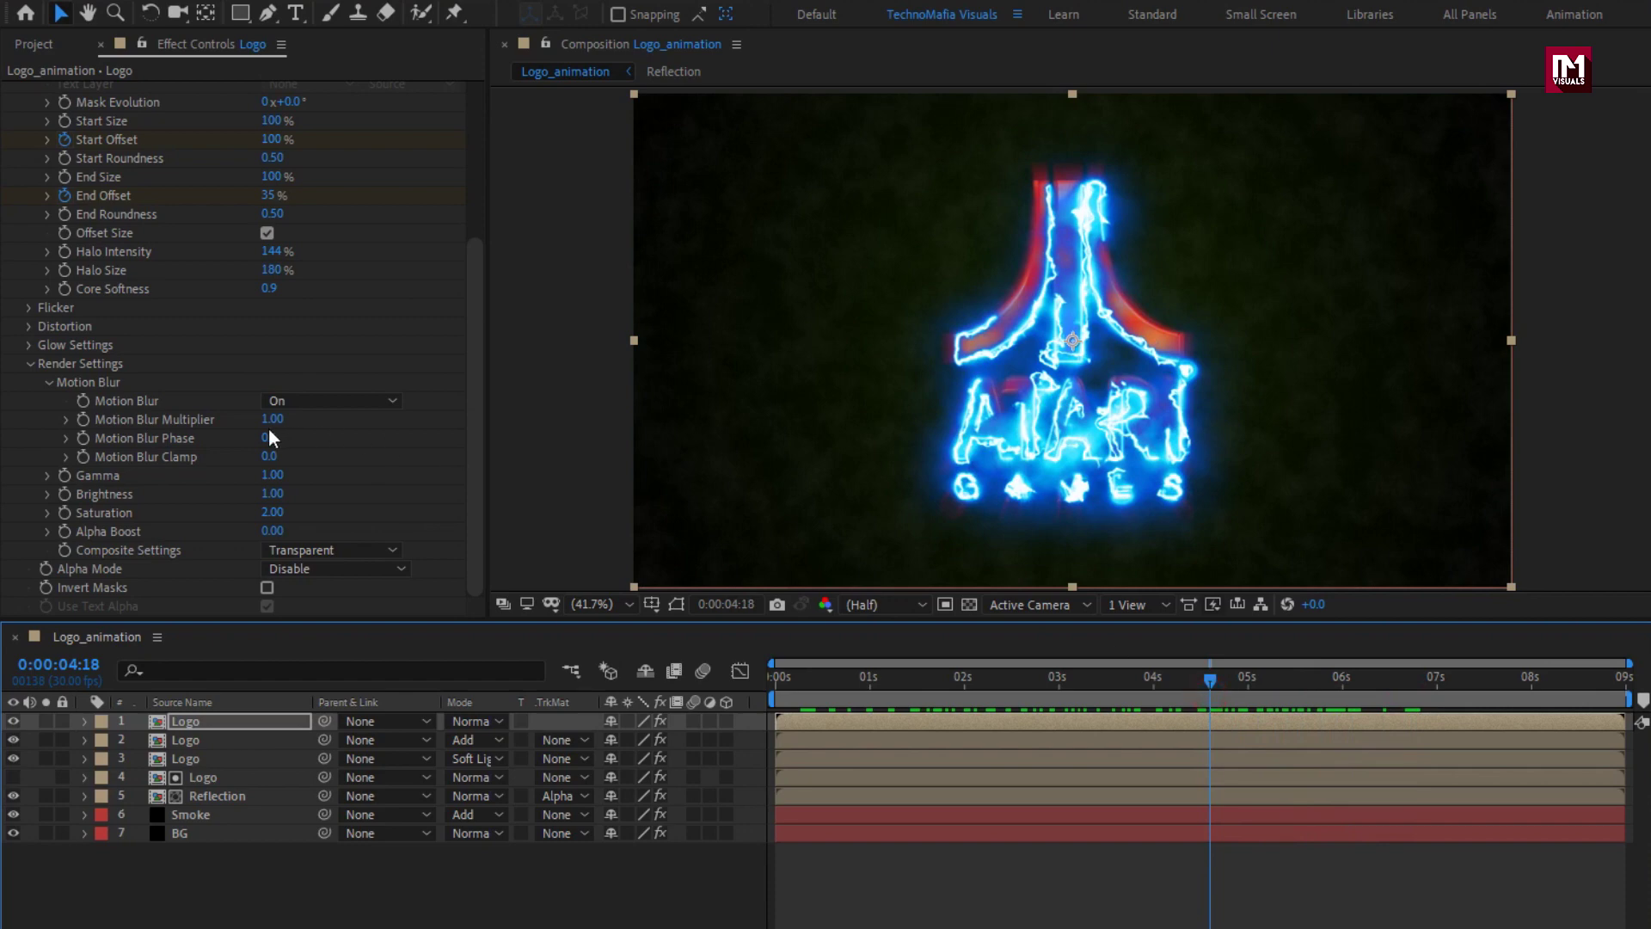
Add a second Saber effect to the top Logo layer and give it the Fire preset.
scroll(17, 239, "up", 10)
left_click(10, 90)
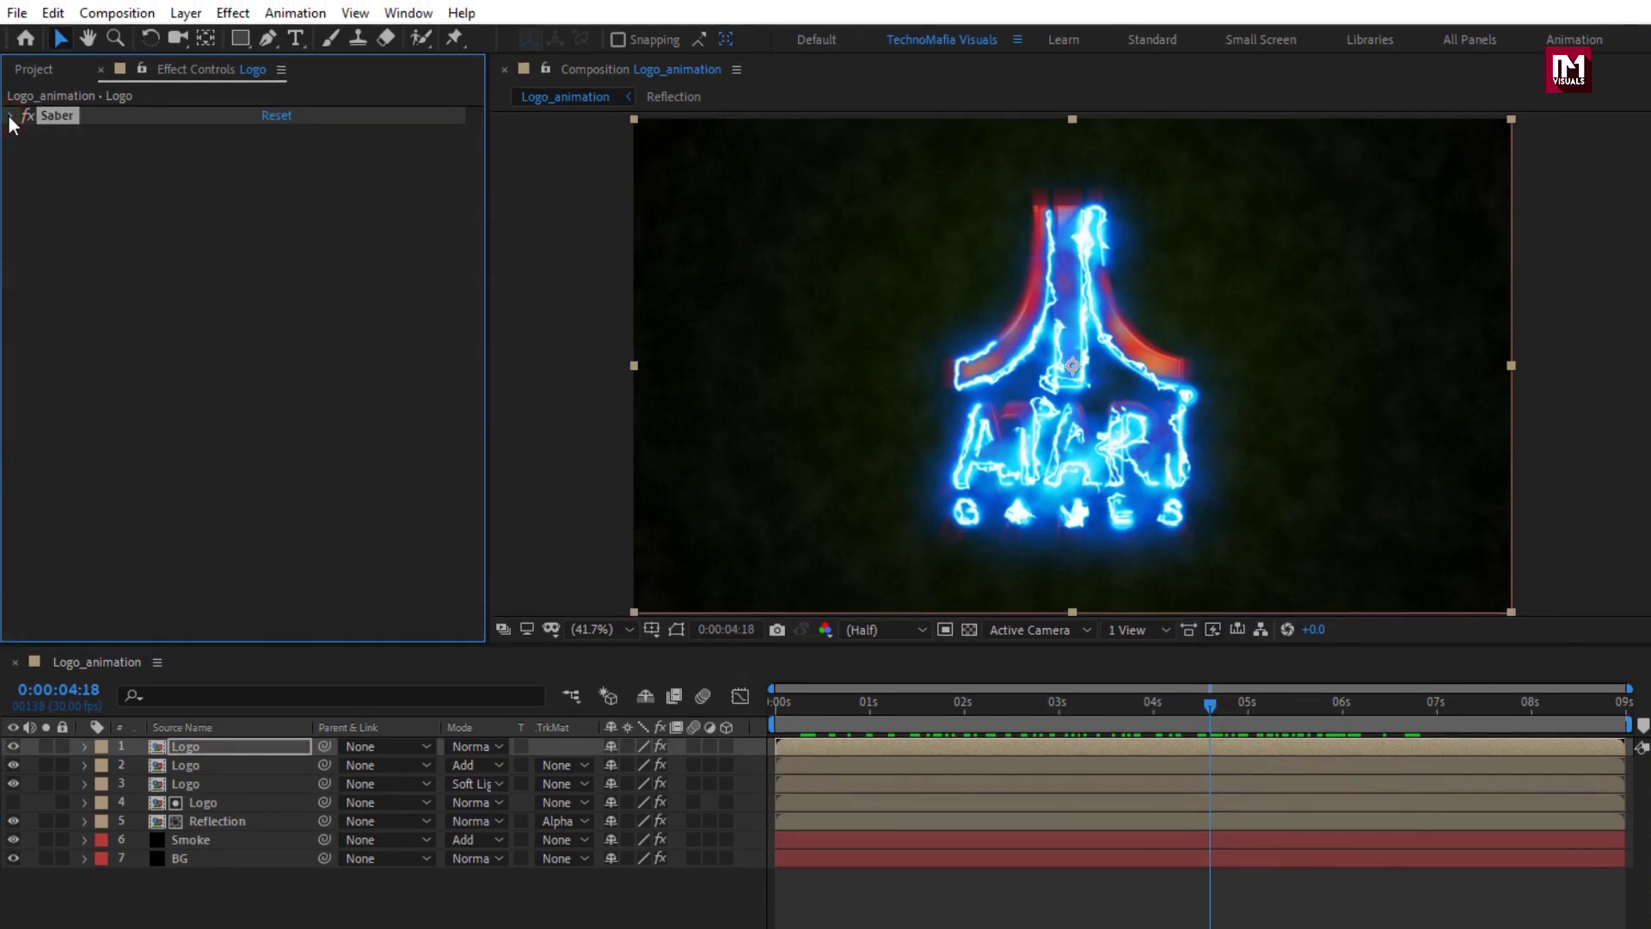
left_click(221, 15)
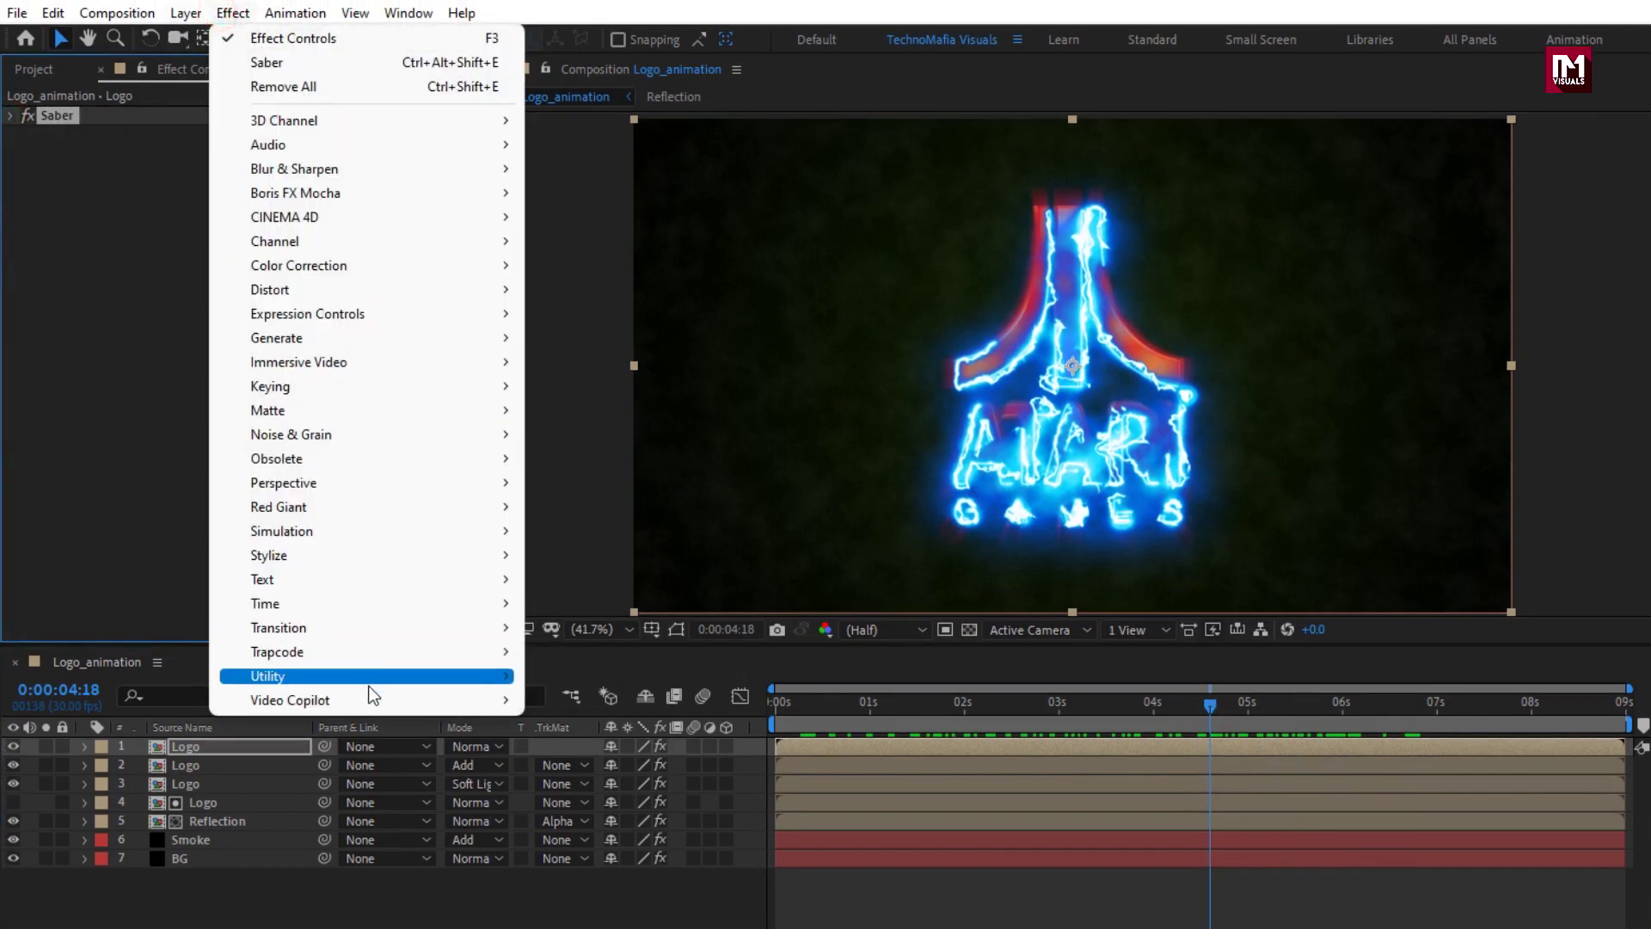
mouse_move(370, 700)
left_click(654, 724)
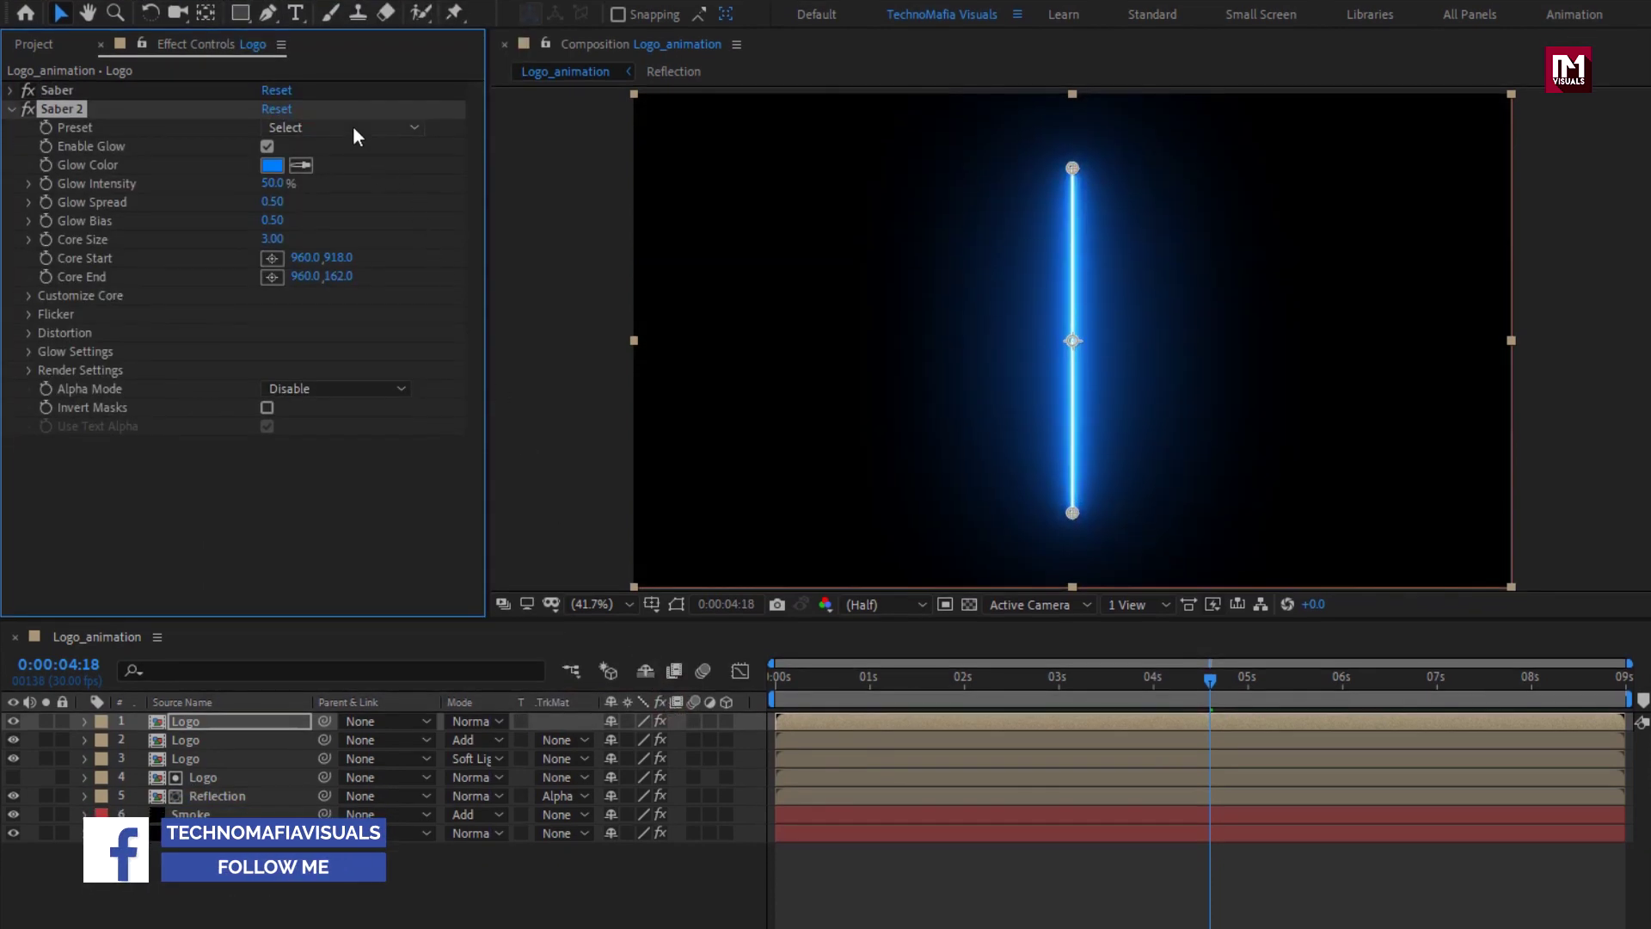
left_click(353, 128)
left_click(391, 206)
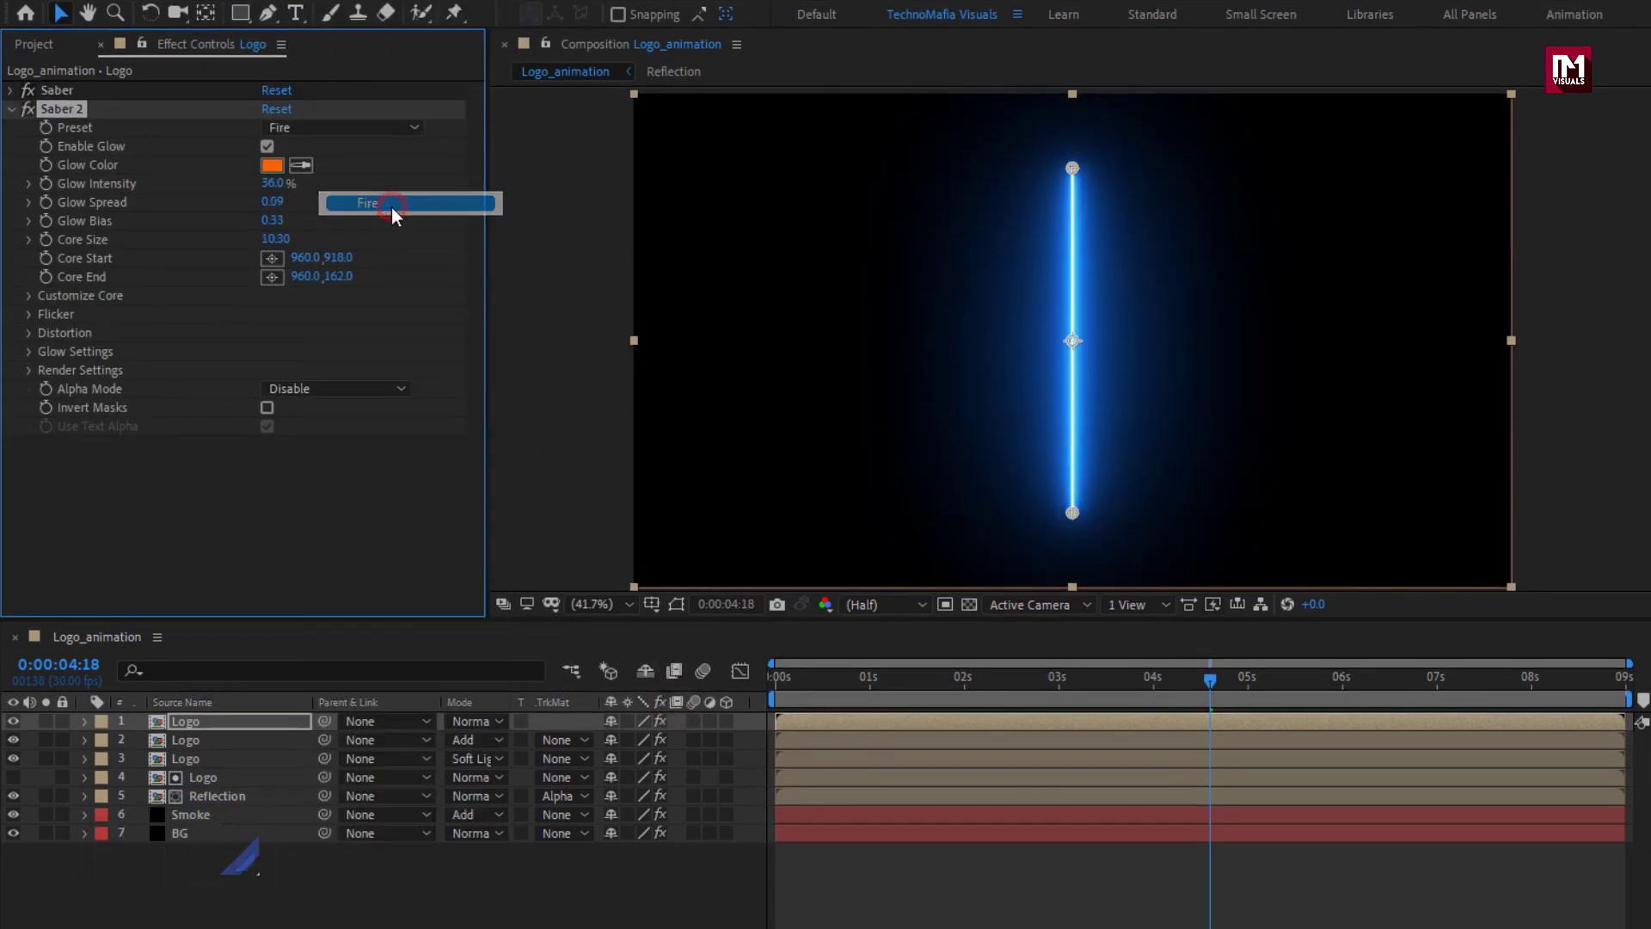
Set the second Saber effect's Core Type to Layer Masks.
left_click(30, 296)
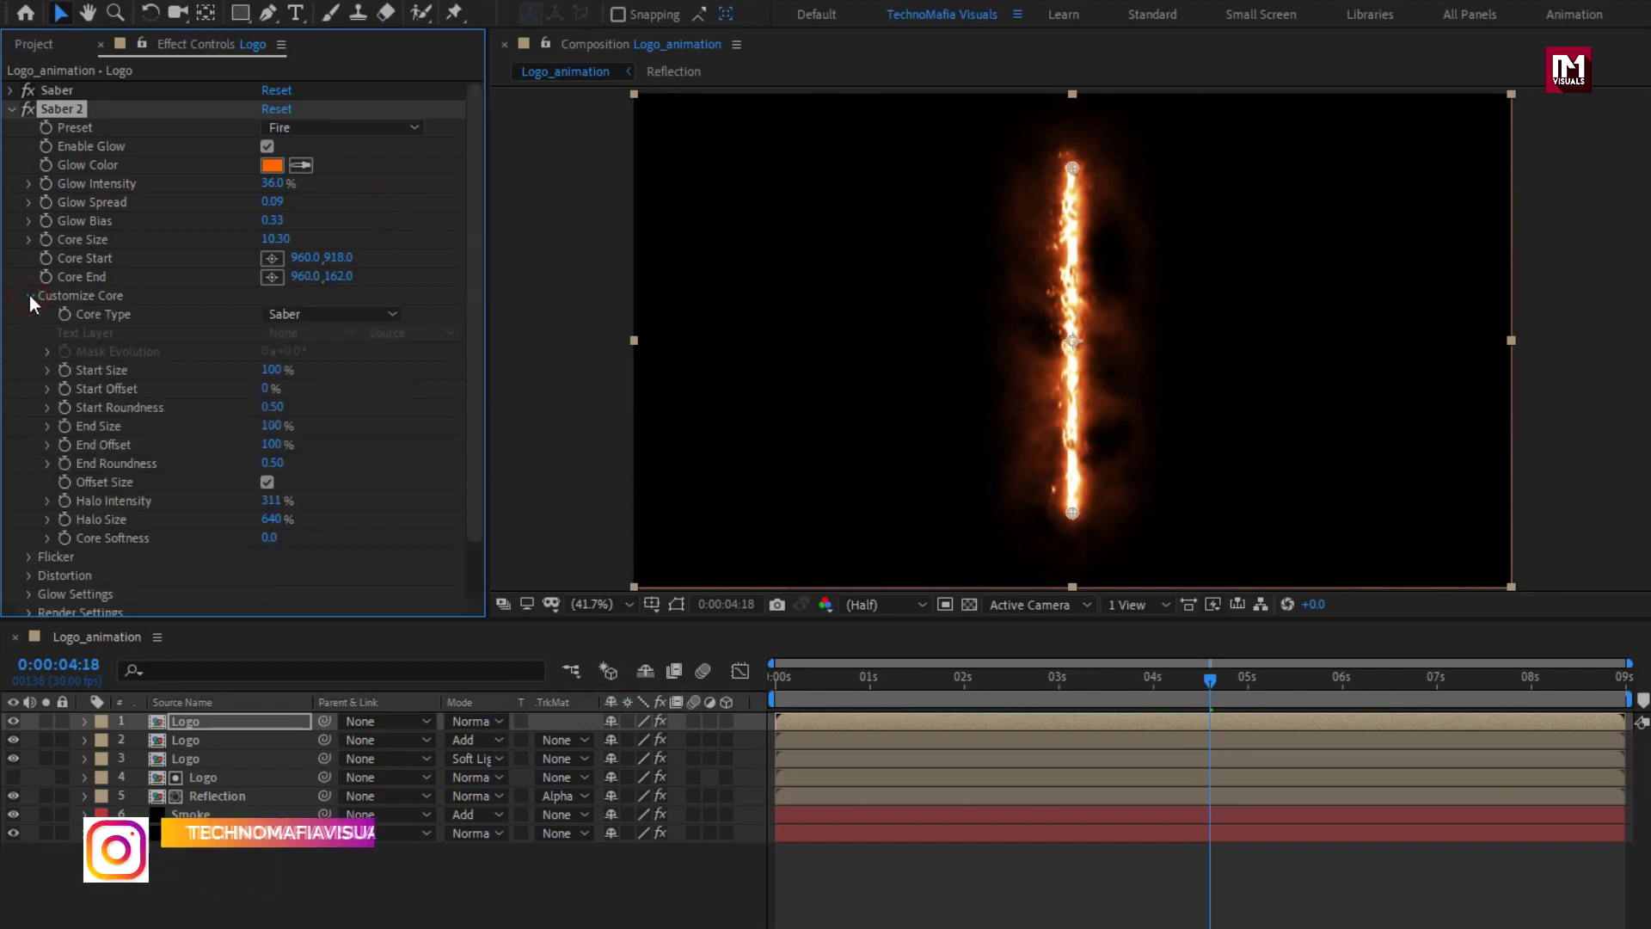
left_click(319, 315)
left_click(367, 364)
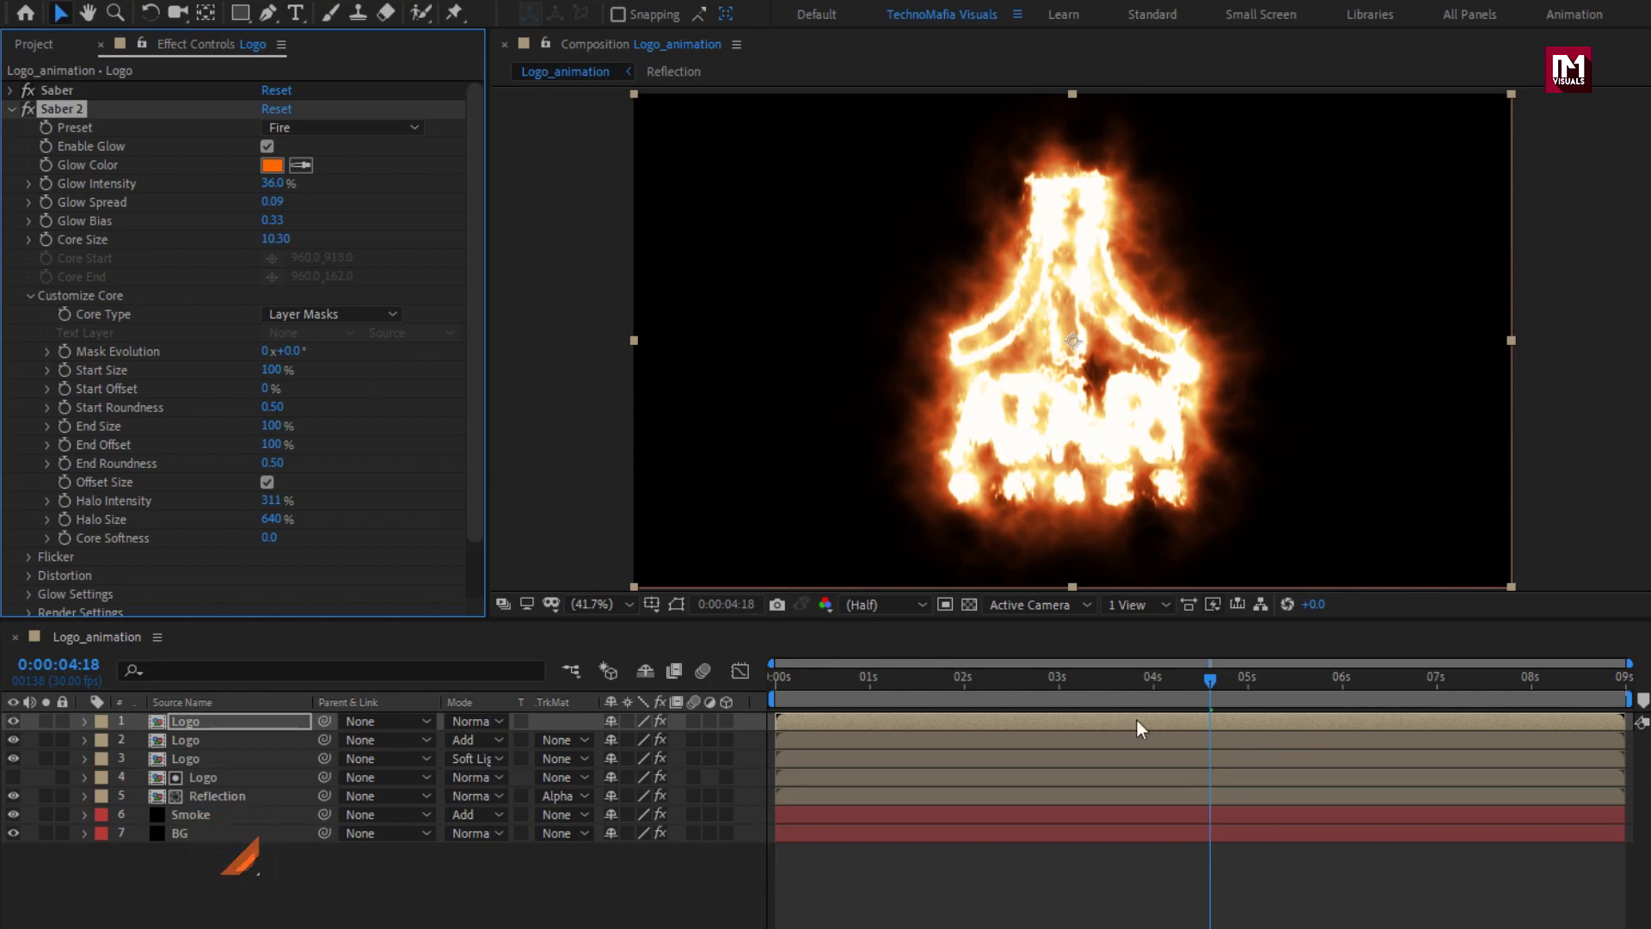
Keyframe the Saber 2 Glow Intensity at 36% at 0:00:05:00 and at 0% at 0:00:08:15.
left_click(1248, 687)
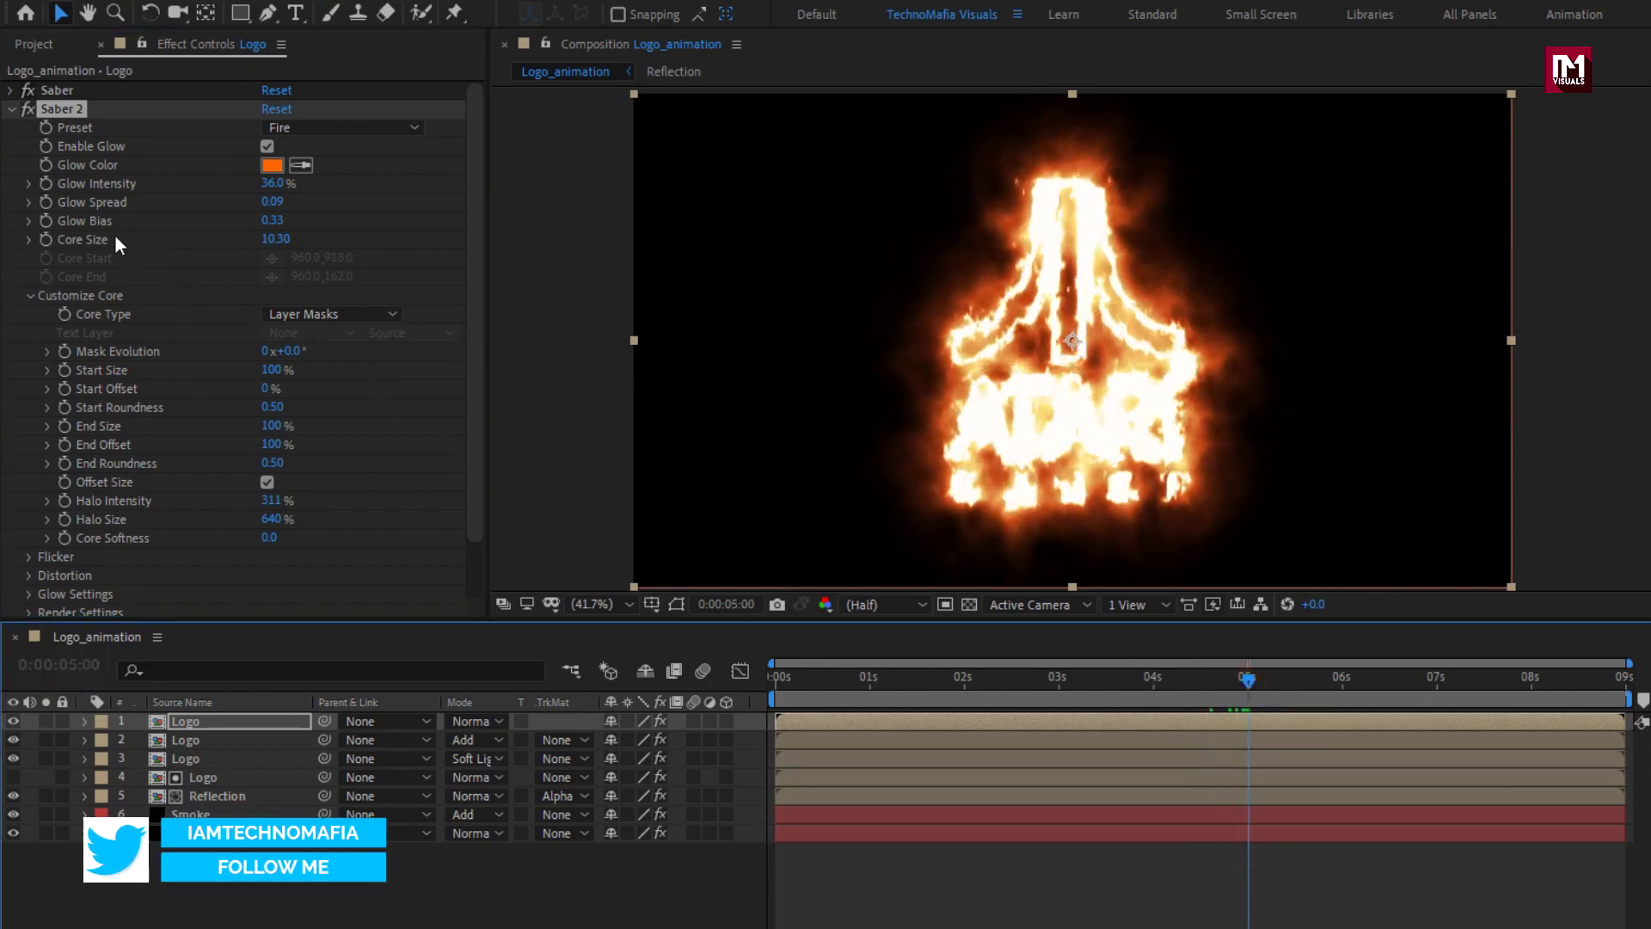
left_click(49, 188)
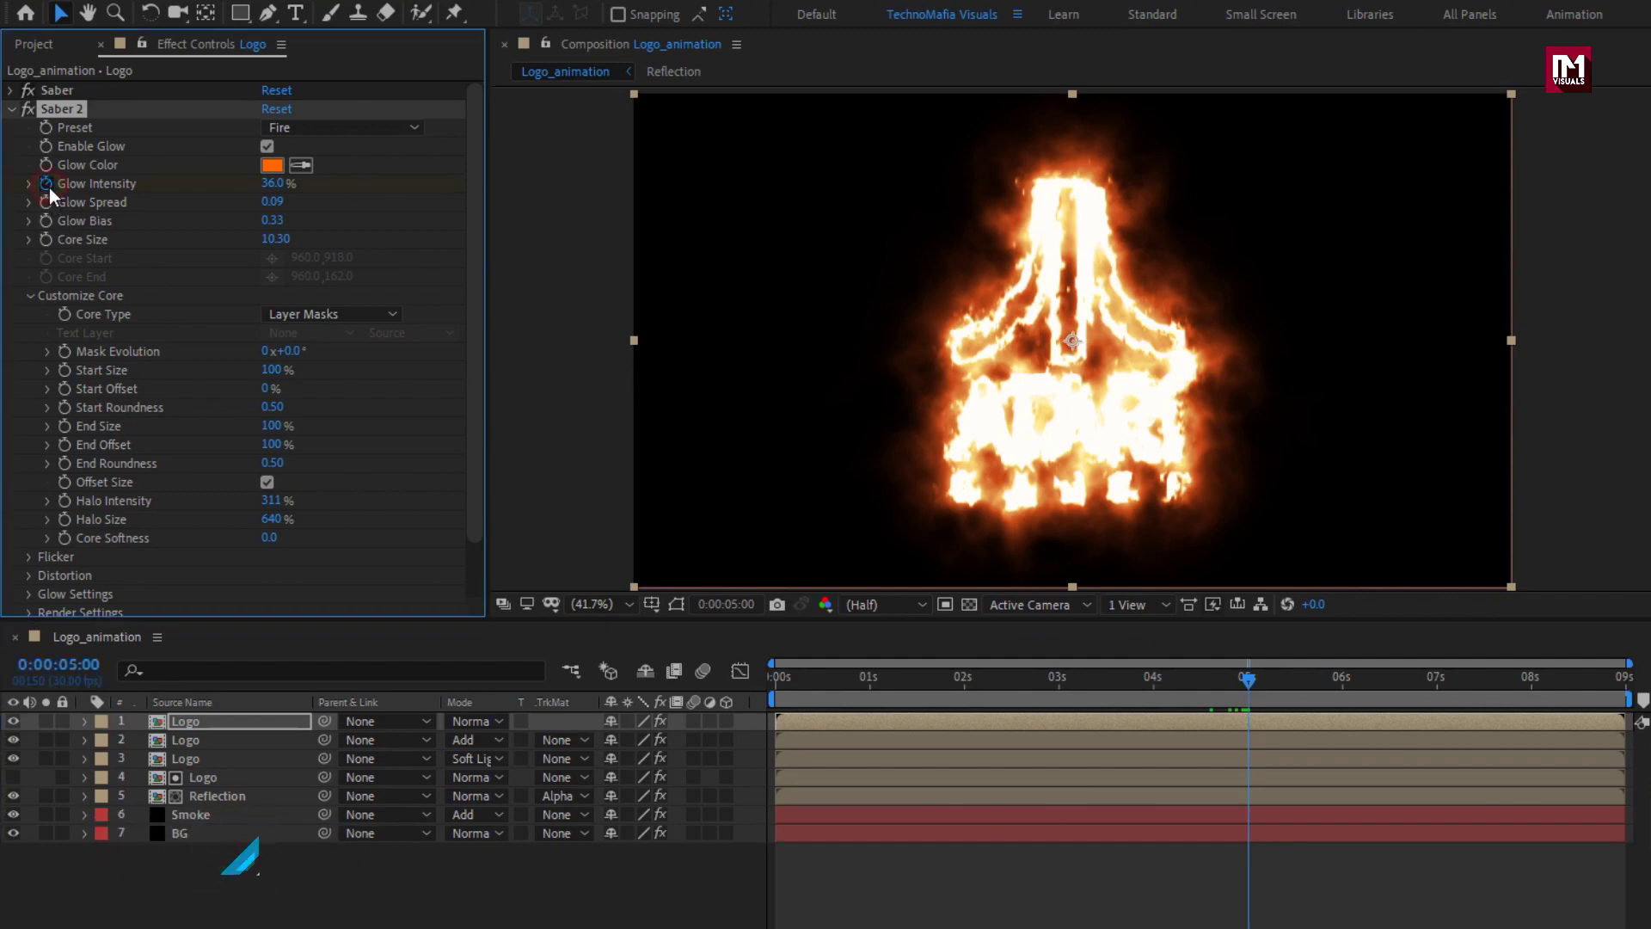
left_click_drag(1381, 690, 1580, 671)
left_click(272, 184)
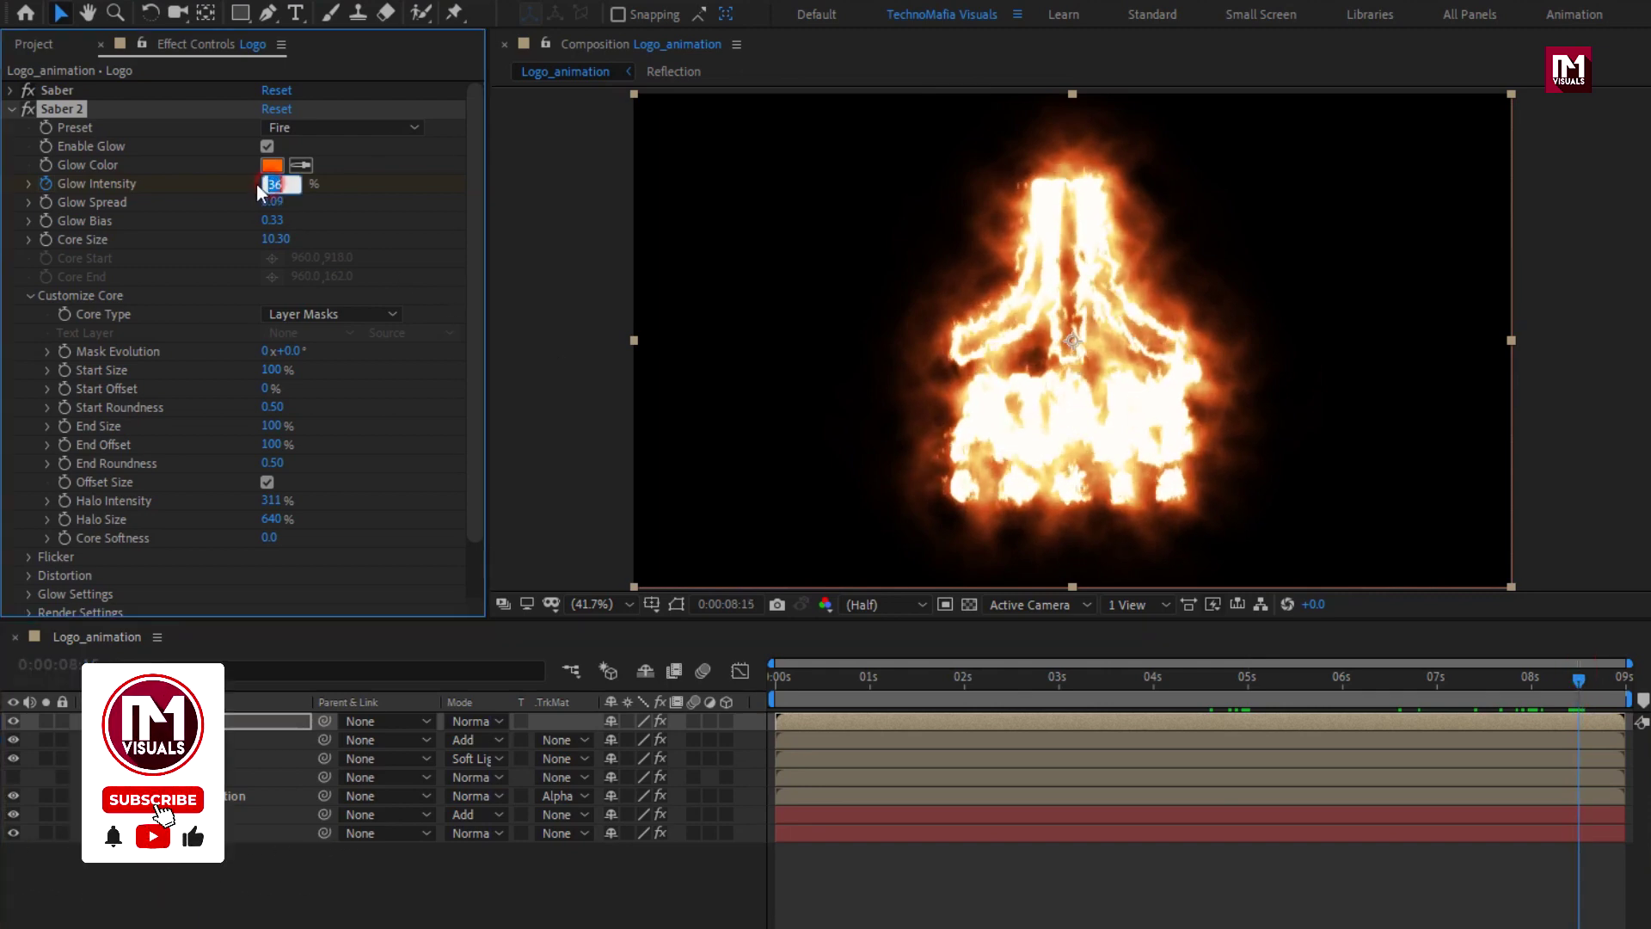
type("0")
key("Return")
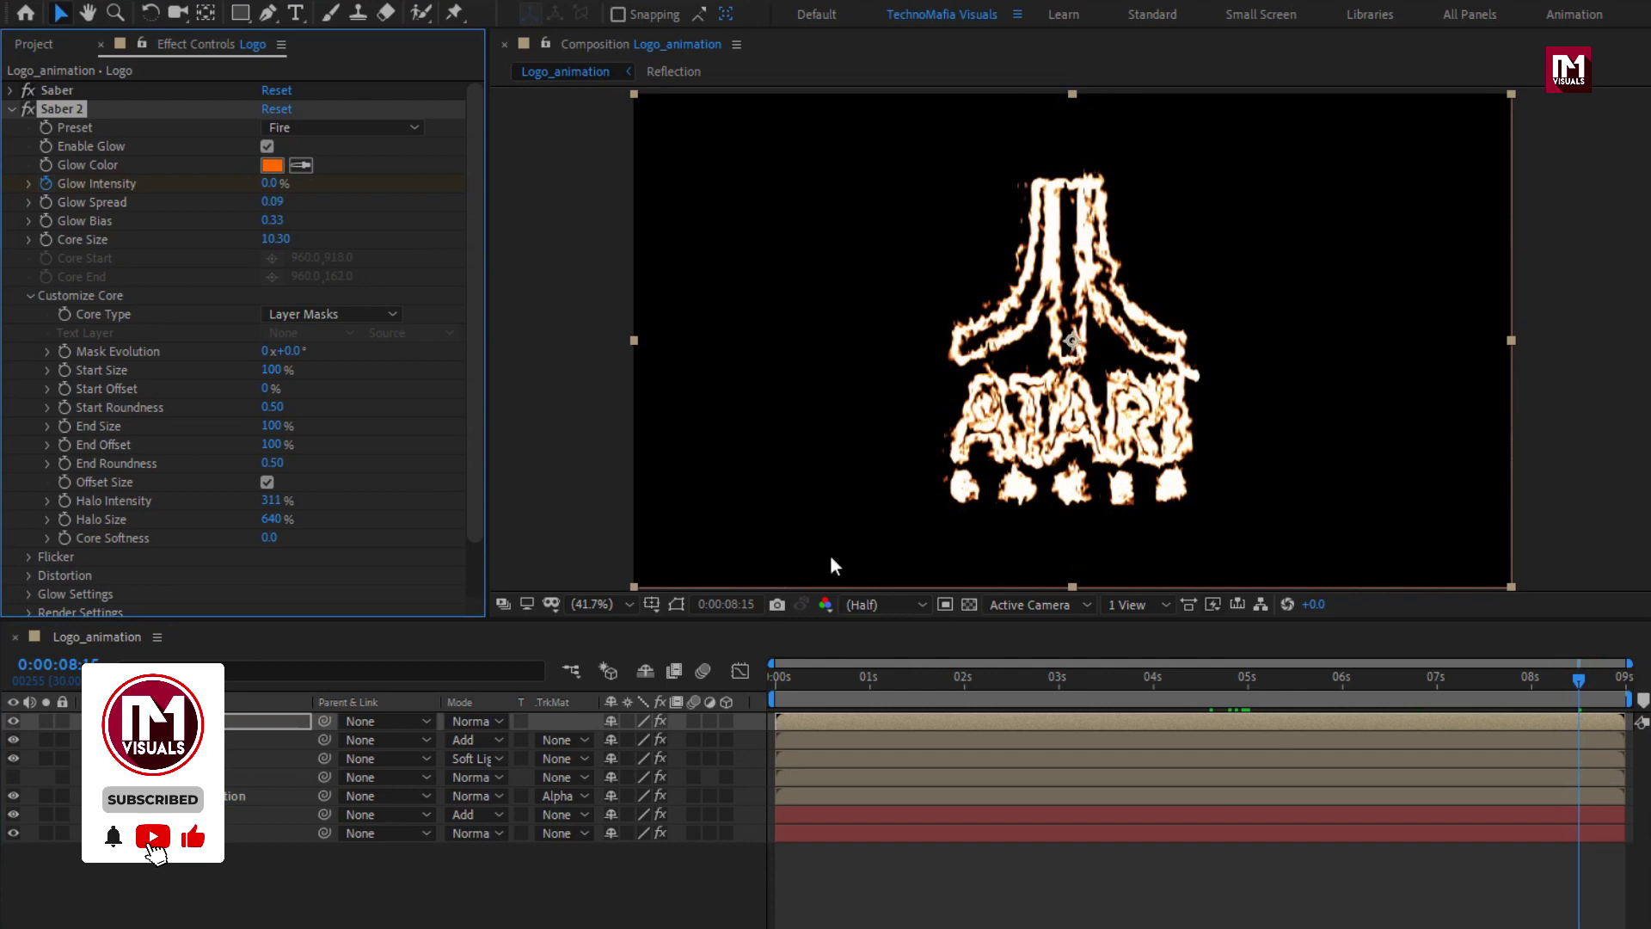
Keyframe the Saber 2 Core Size at 10.30 at 0:00:05:00 and at 0 at 0:00:08:15.
left_click(1248, 681)
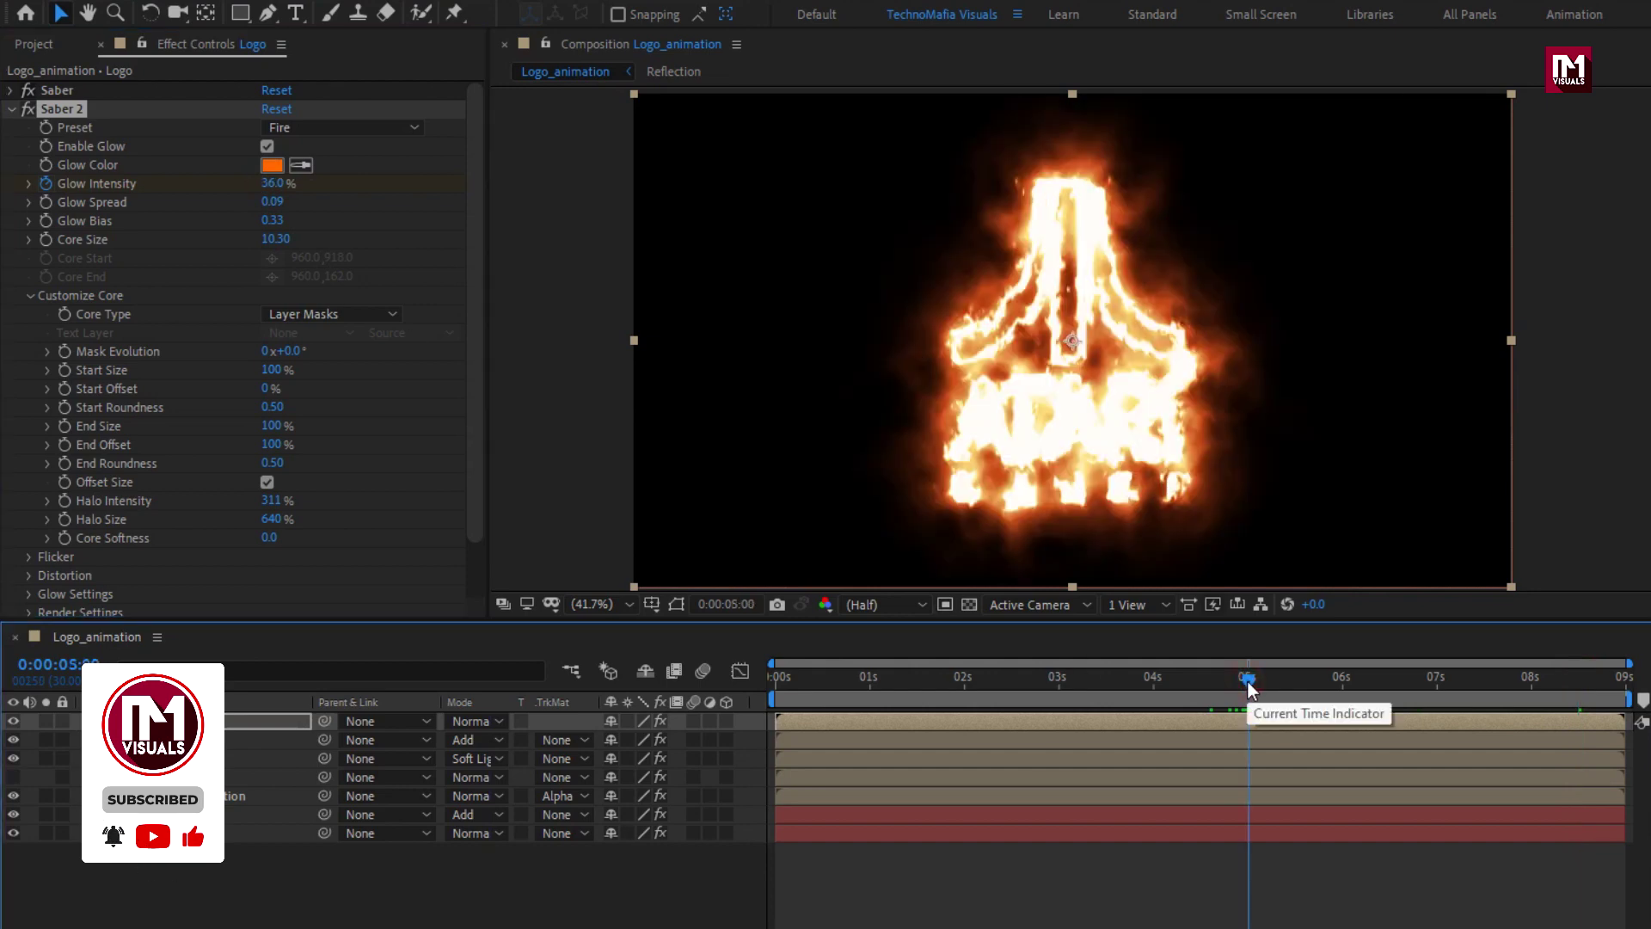
left_click(48, 238)
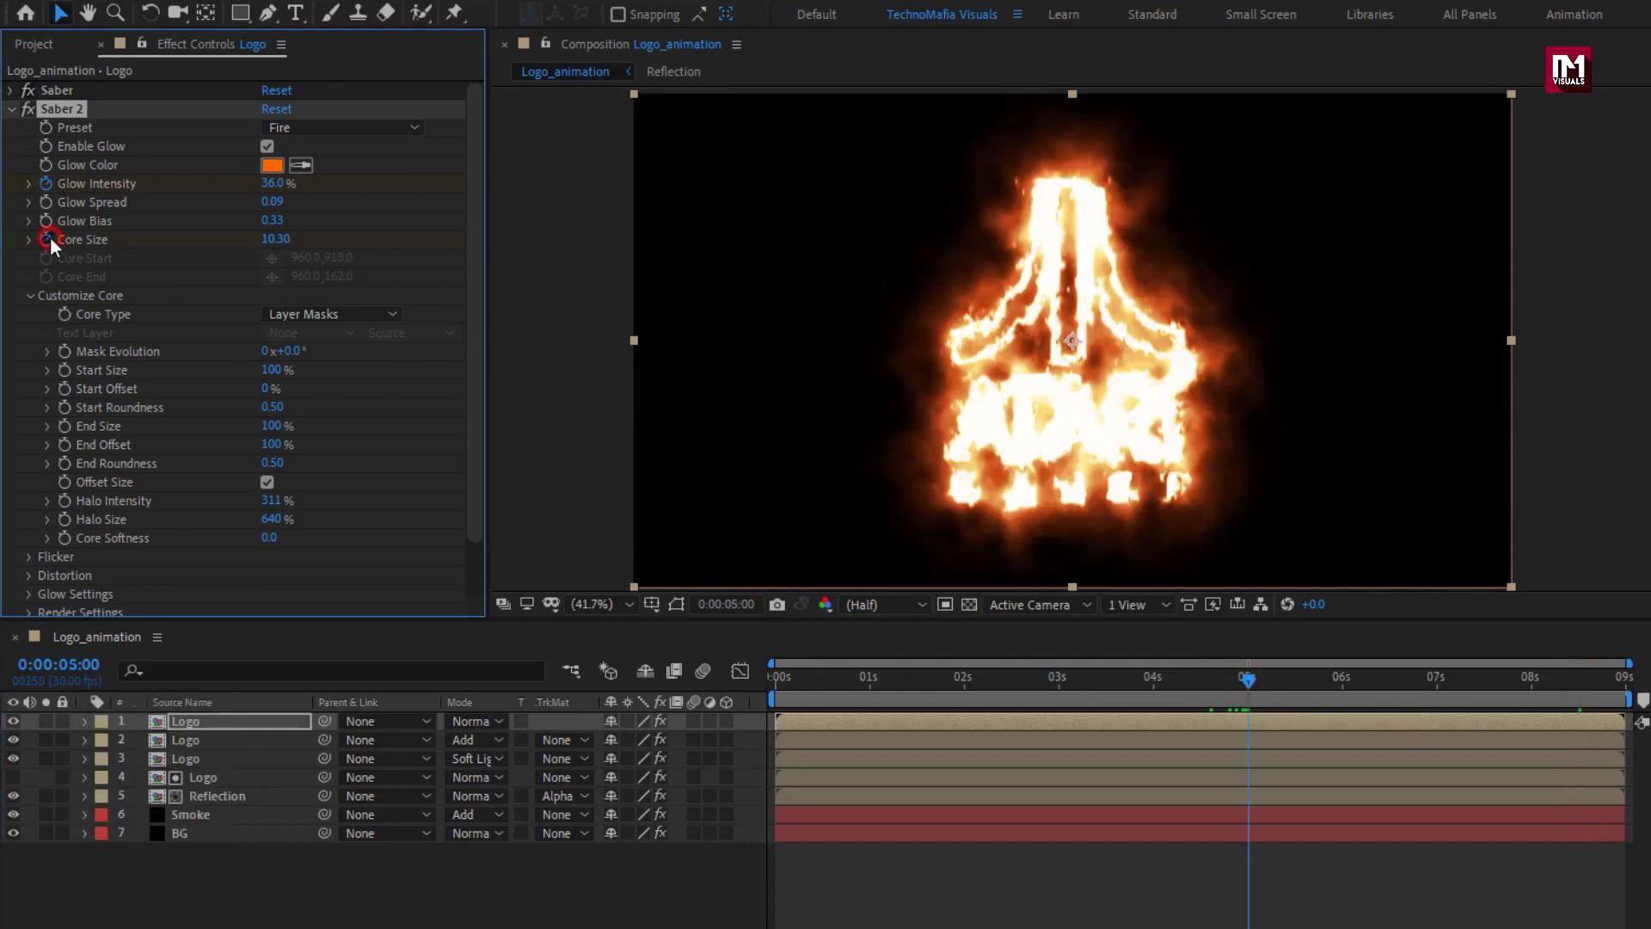
left_click_drag(1272, 688, 1581, 674)
left_click(275, 239)
type("0")
key("Return")
left_click_drag(1166, 682, 1508, 688)
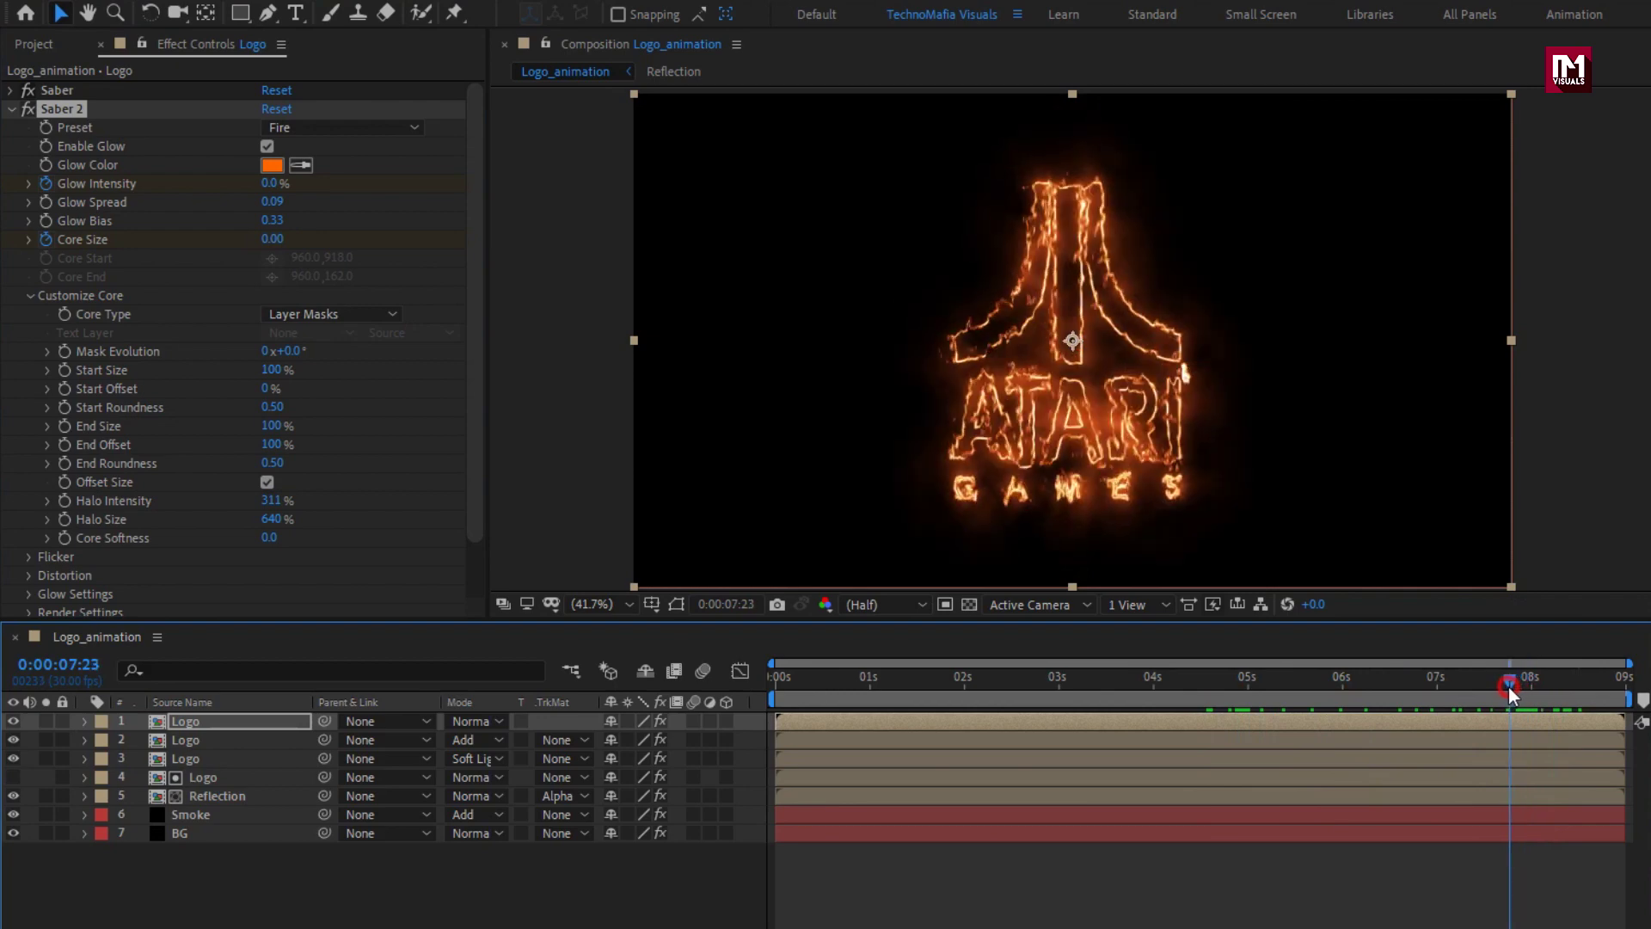
Keyframe the Saber 2 Start Offset and End Offset both at 0% at 0:00:00:00.
left_click_drag(1032, 683, 771, 679)
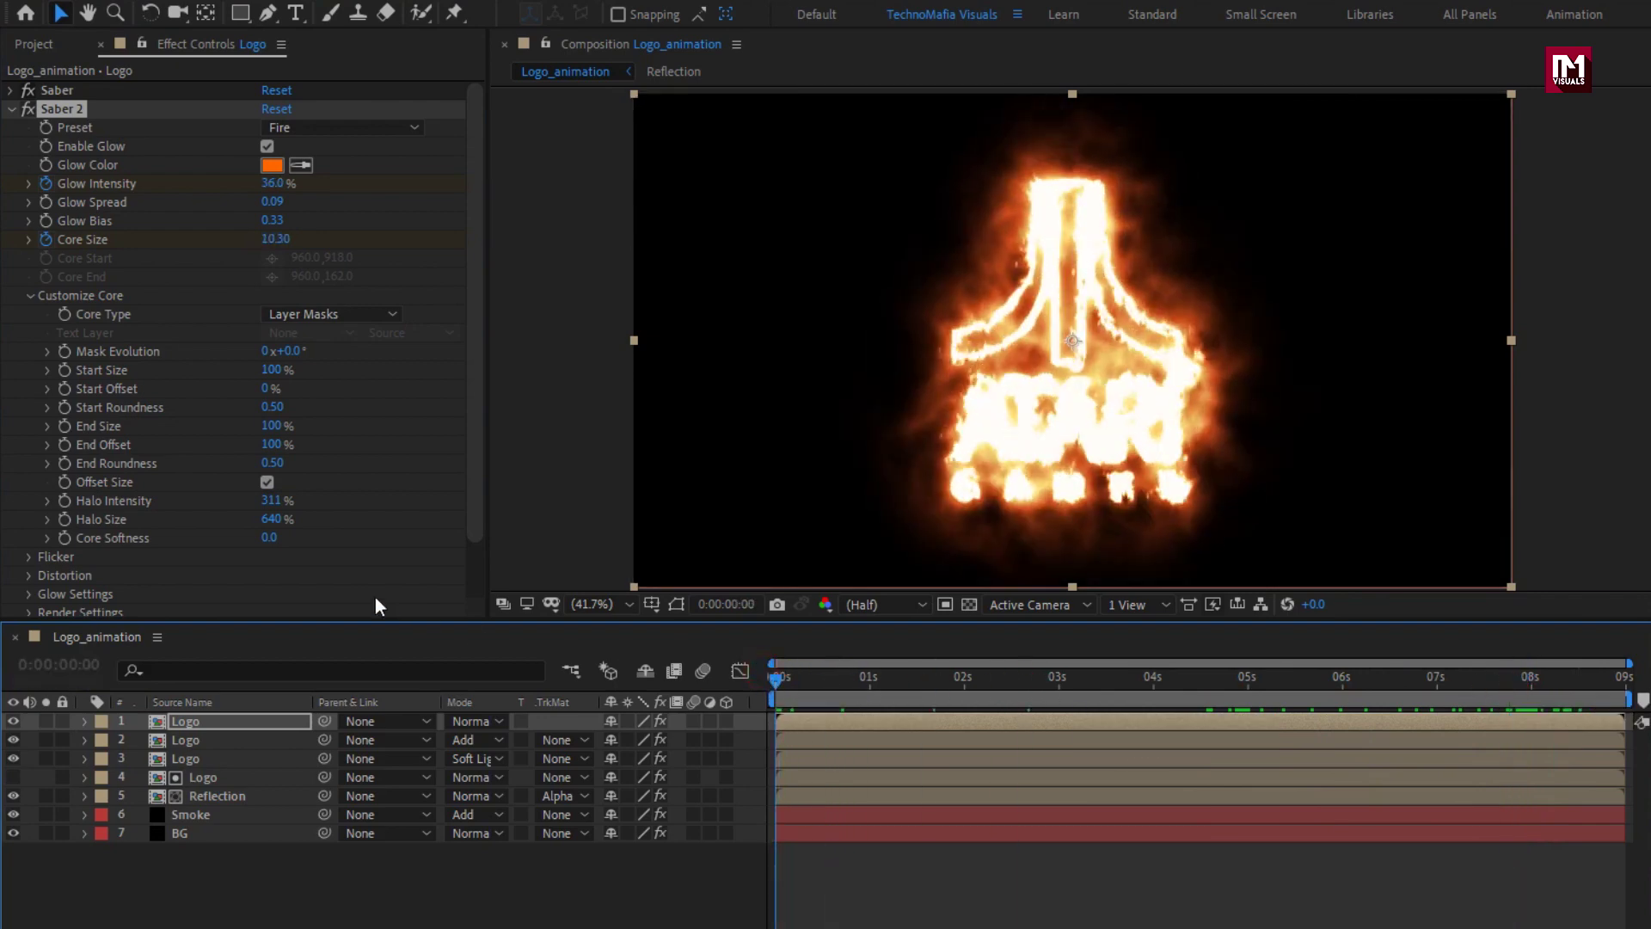
left_click(64, 389)
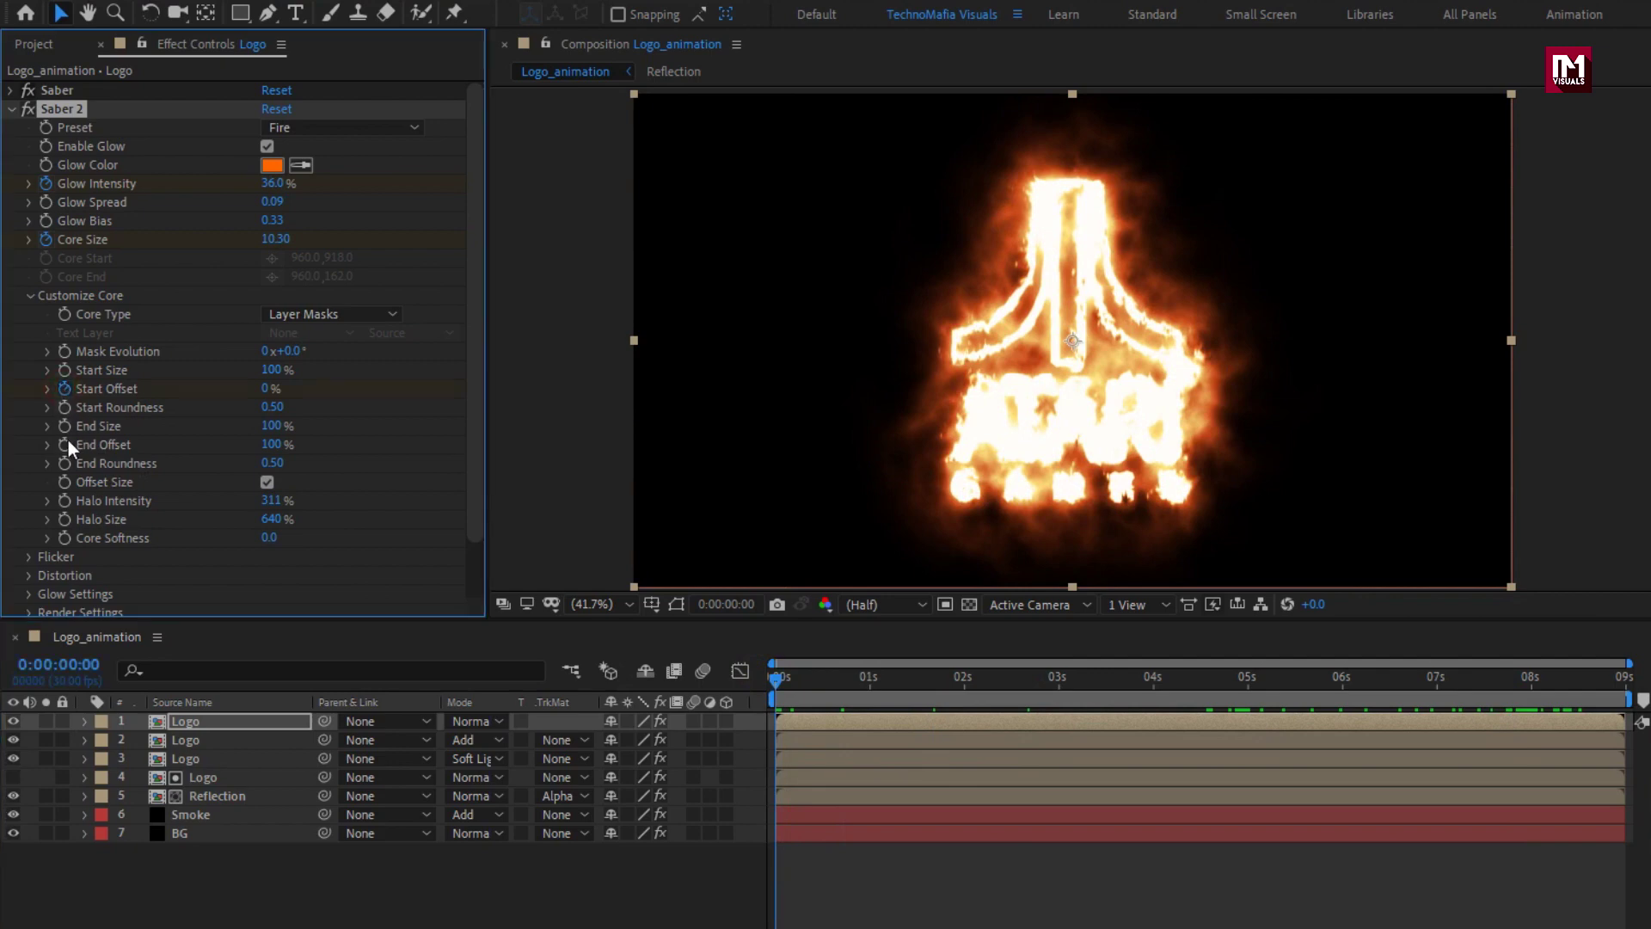
left_click(269, 444)
type("0")
key("Return")
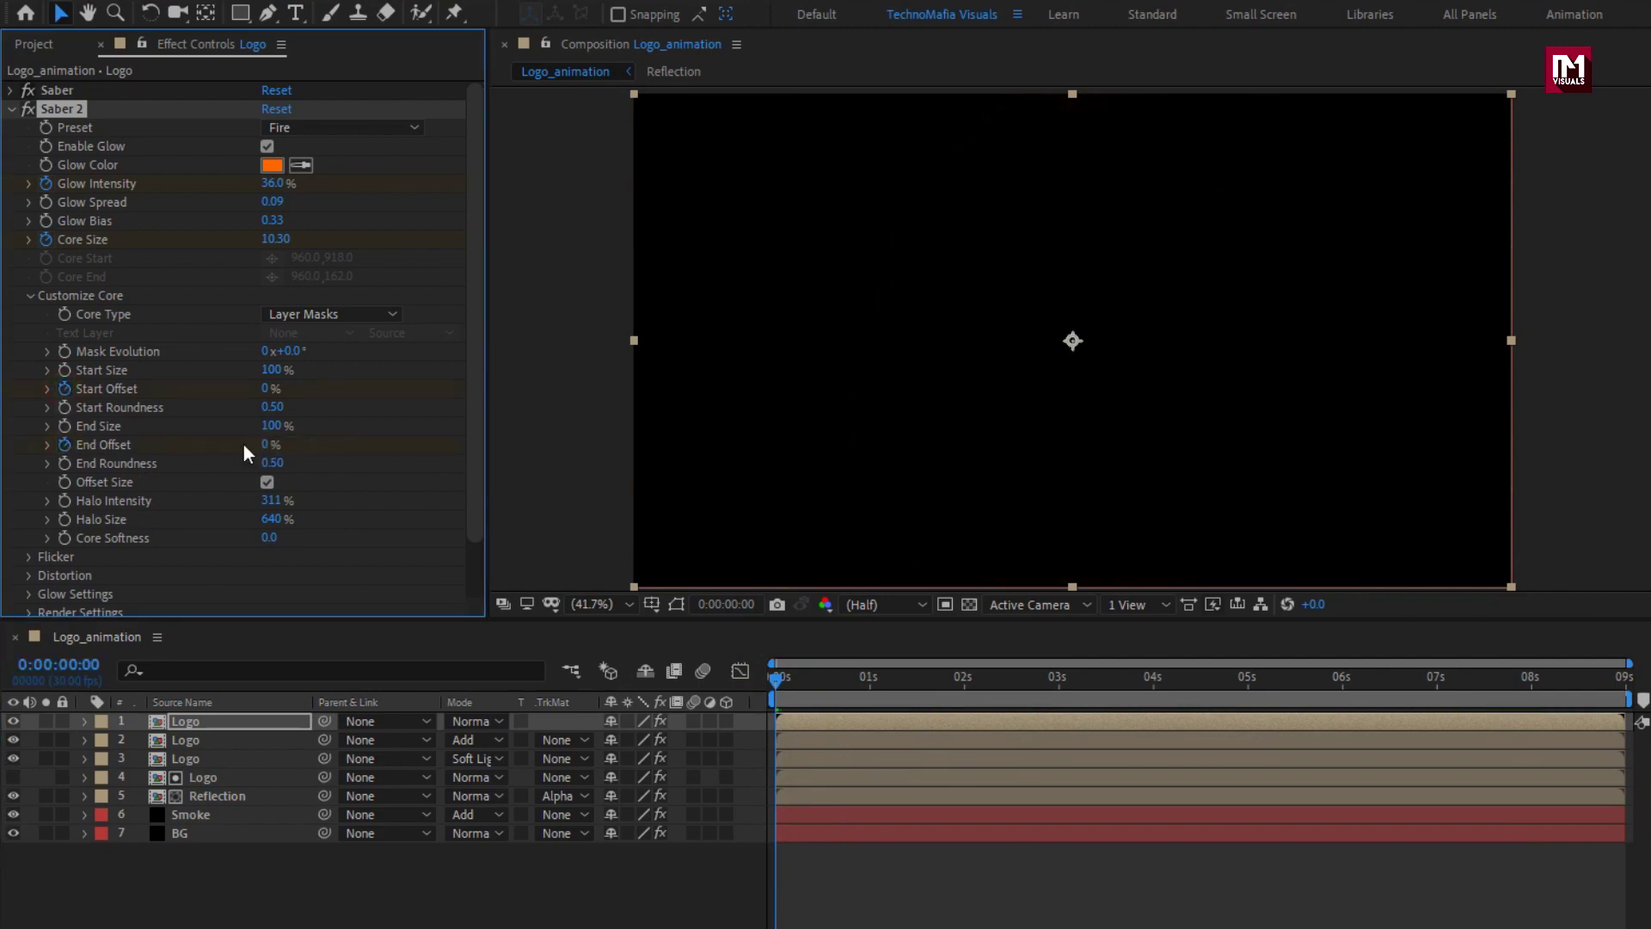
At 0:00:05:00, keyframe the Saber 2 Start Offset at 80% and End Offset at 75%.
left_click_drag(1138, 686, 1249, 688)
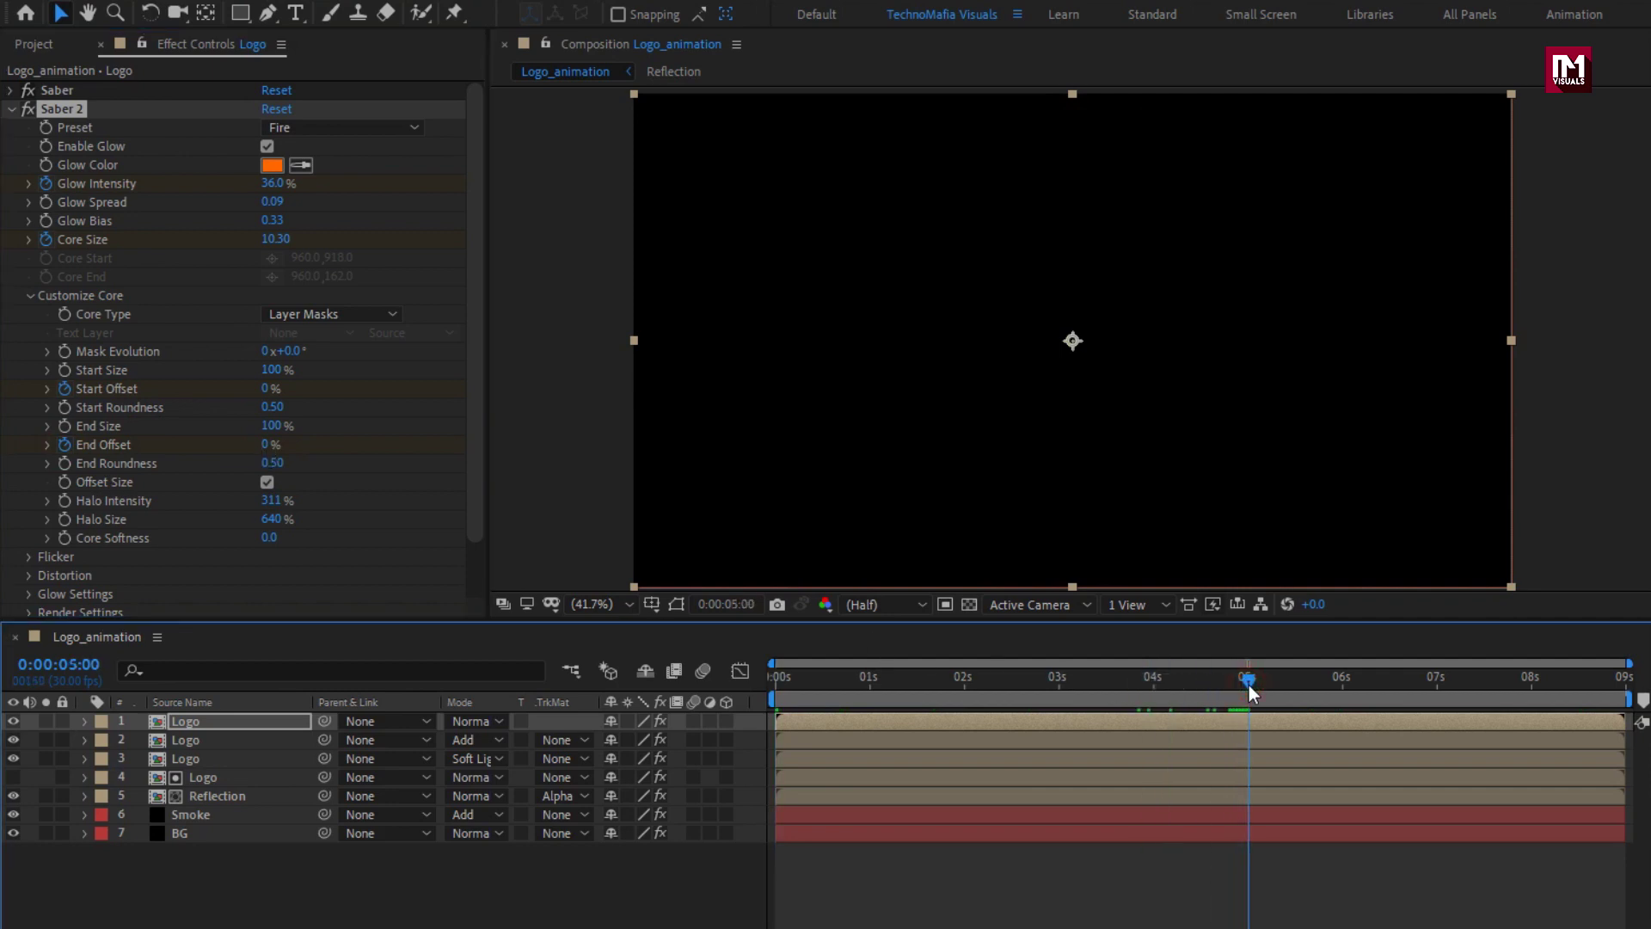
left_click(263, 389)
type("80")
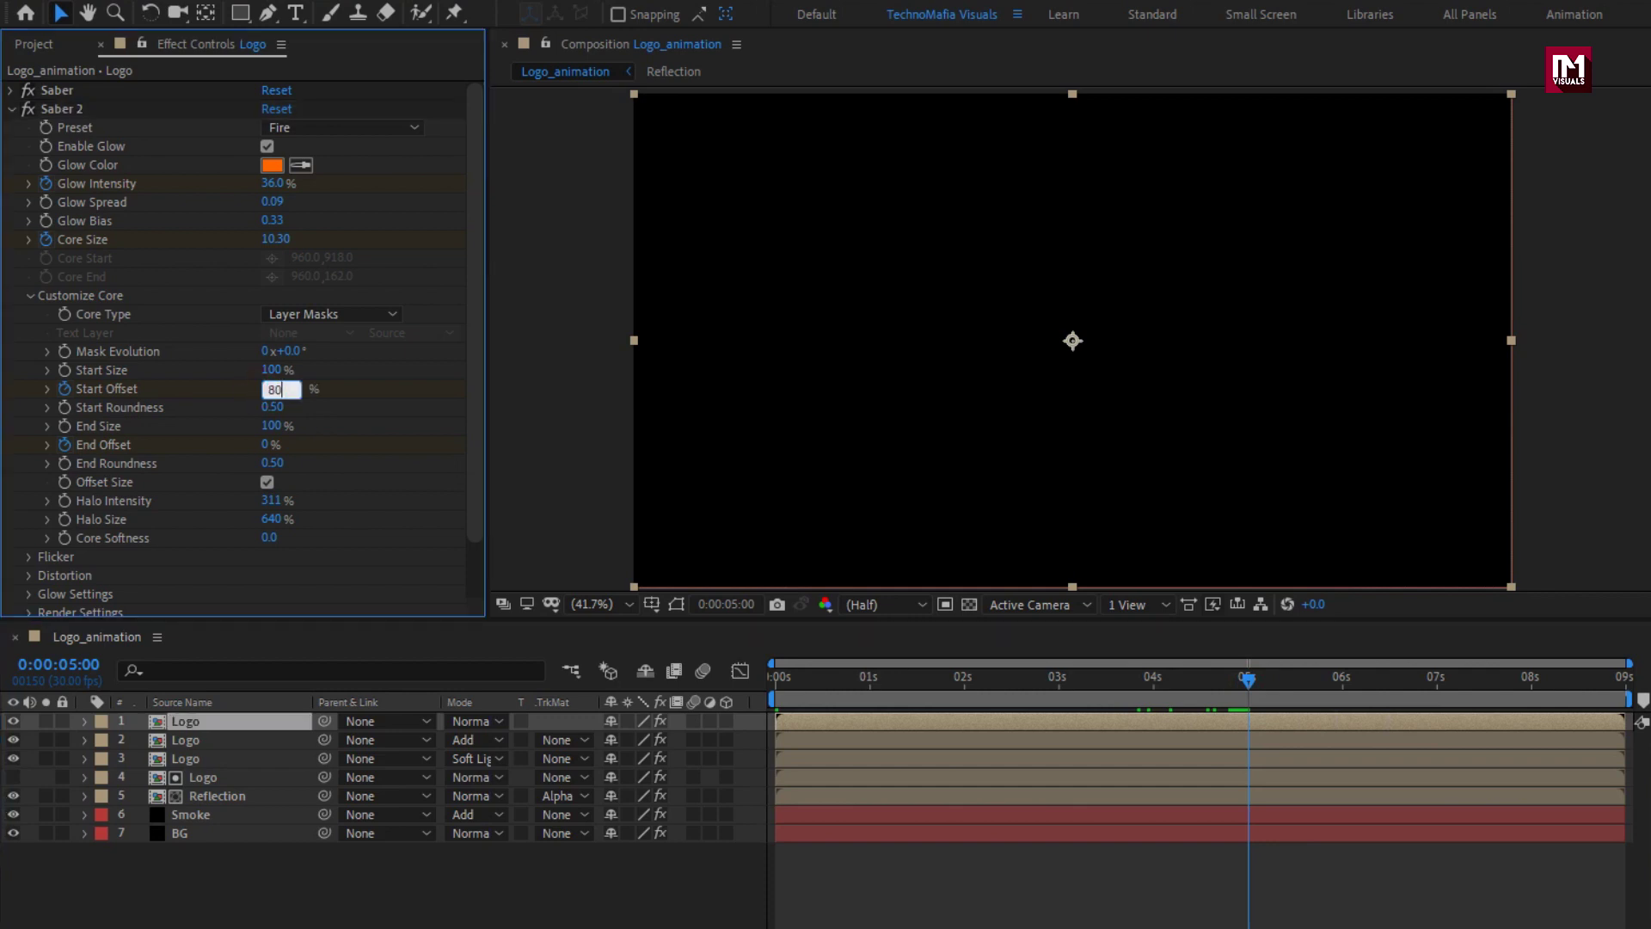
left_click(239, 395)
left_click(264, 443)
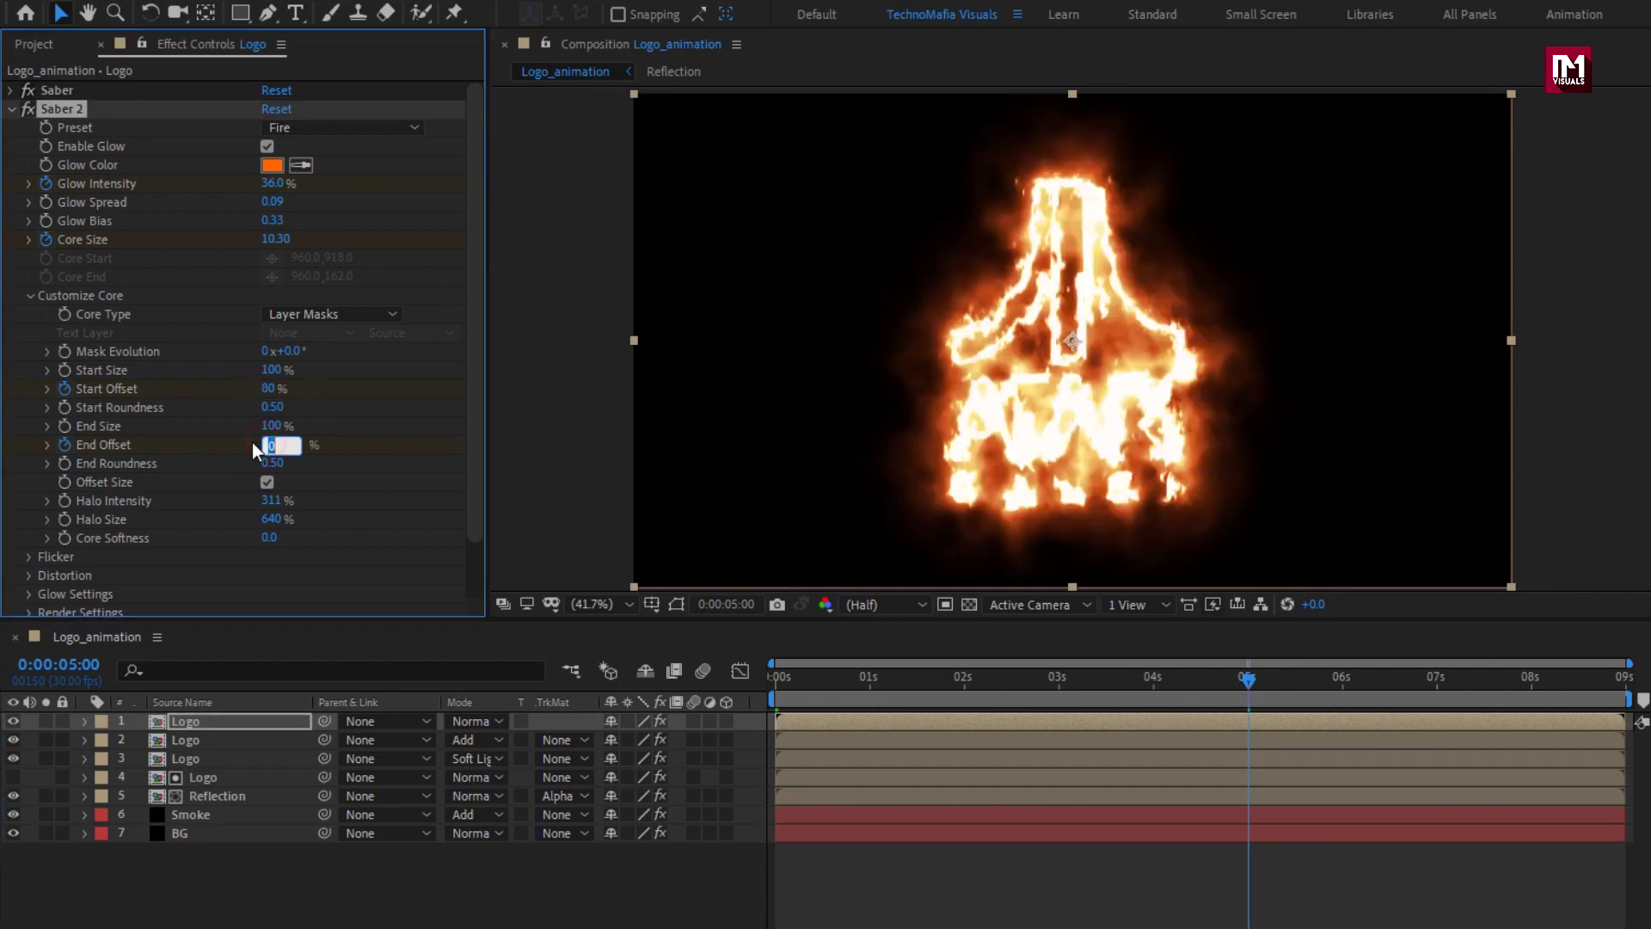
type("75")
left_click(251, 442)
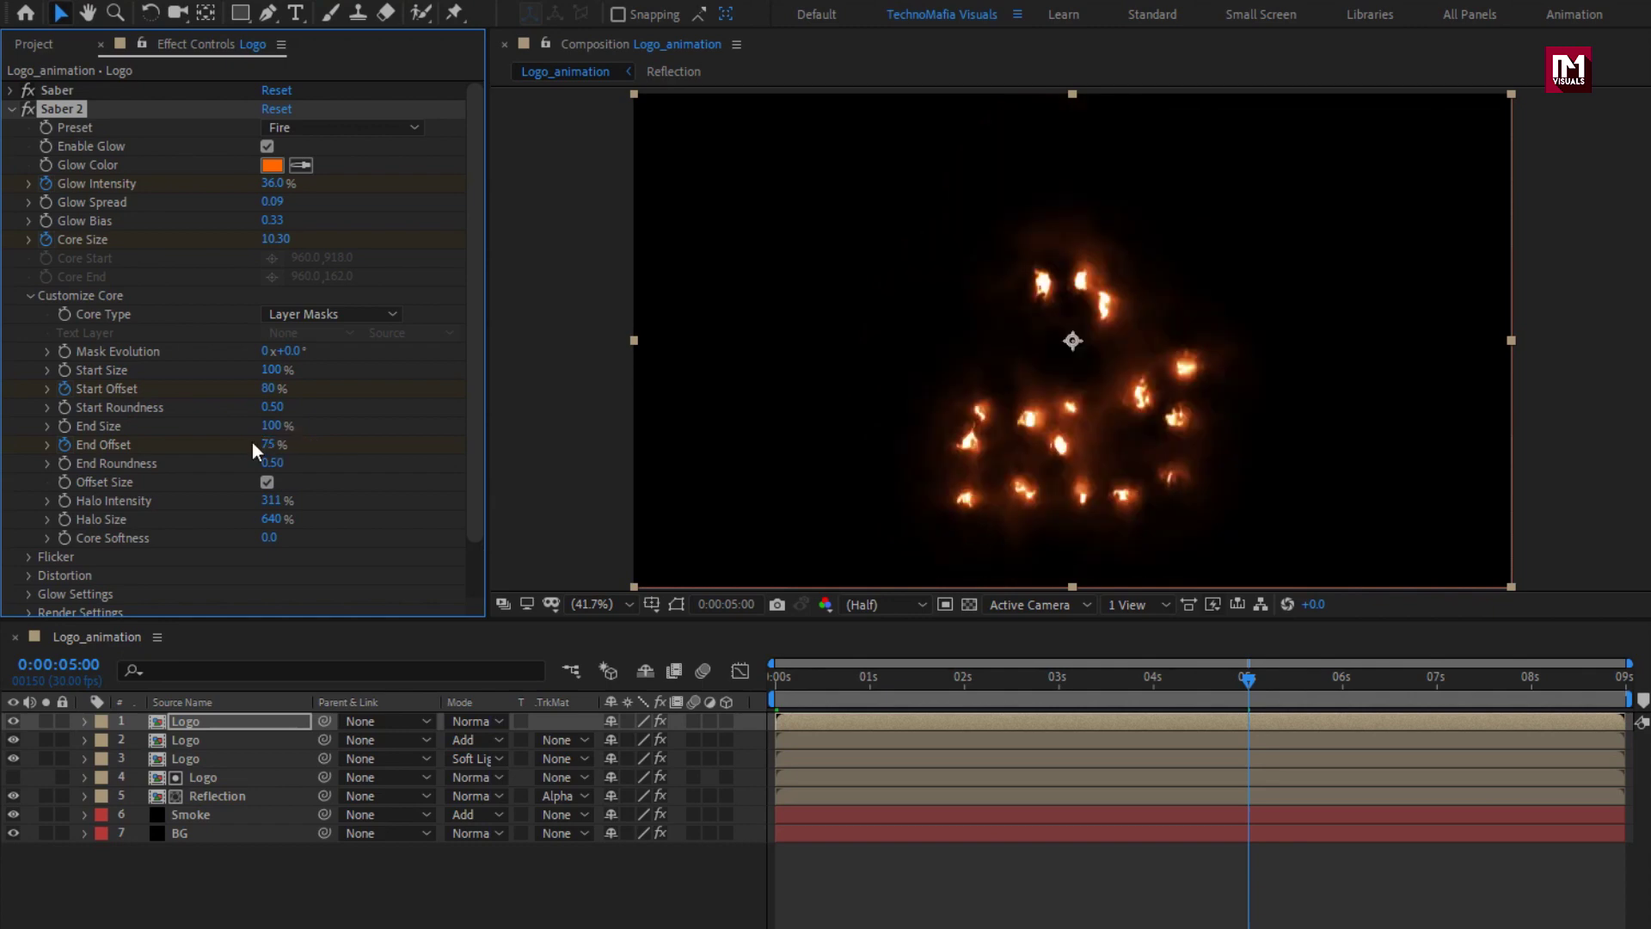
At 0:00:08:15, keyframe the Saber 2 Start Offset at 0% and End Offset at 20%.
left_click_drag(915, 677, 1581, 685)
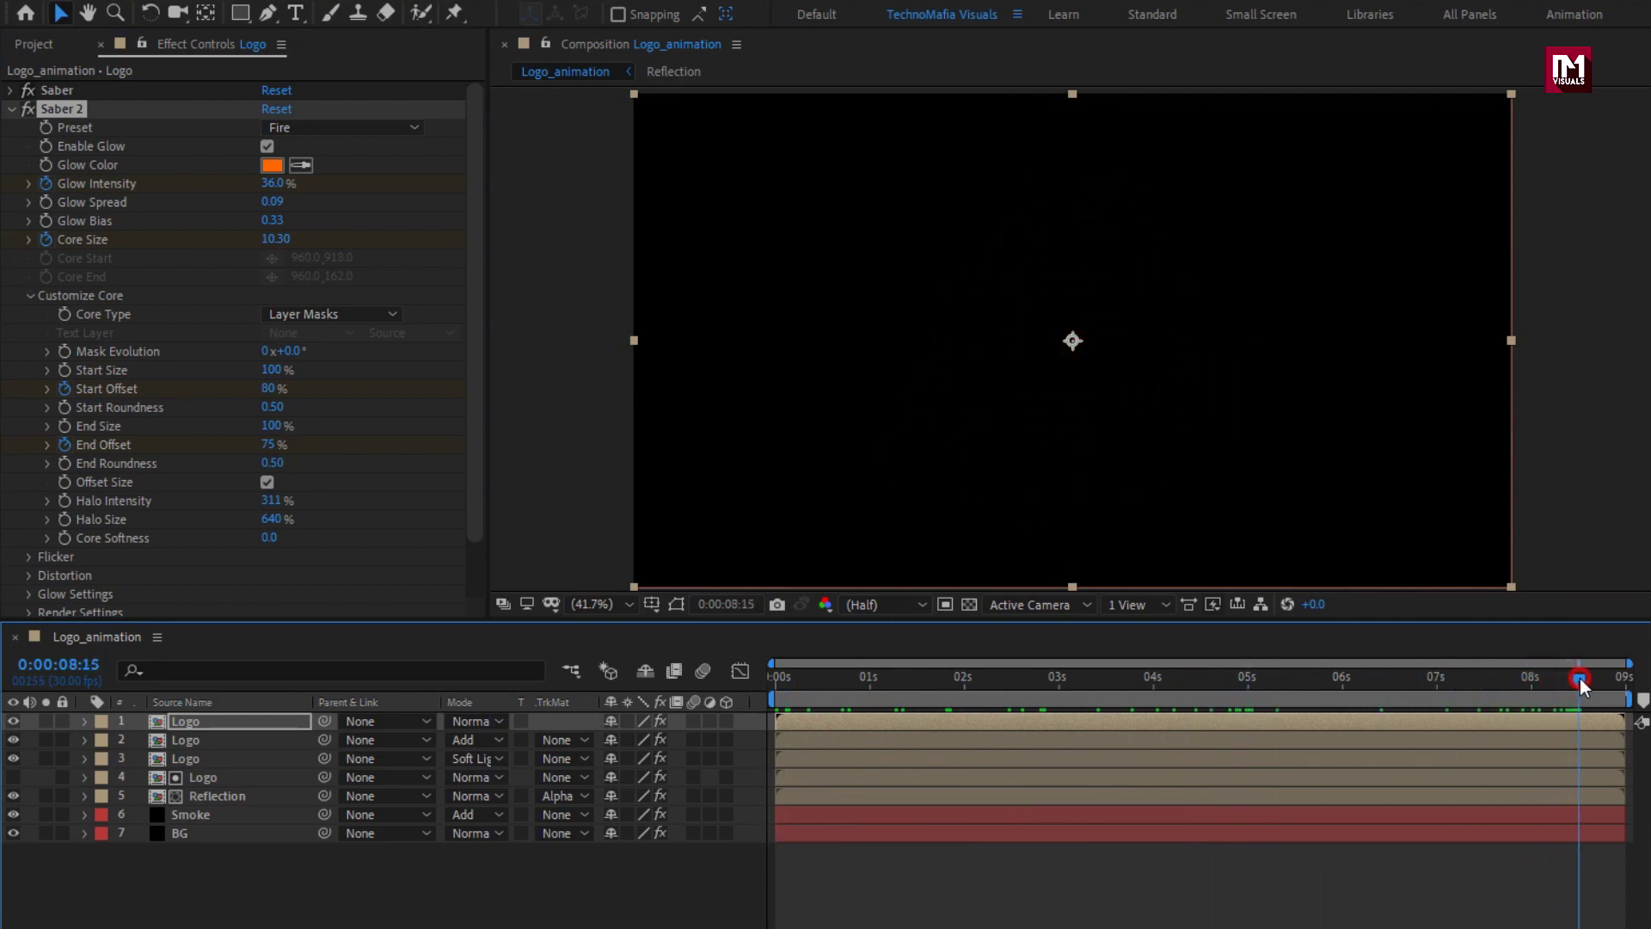
left_click(273, 388)
type("0")
key("Return")
left_click(266, 445)
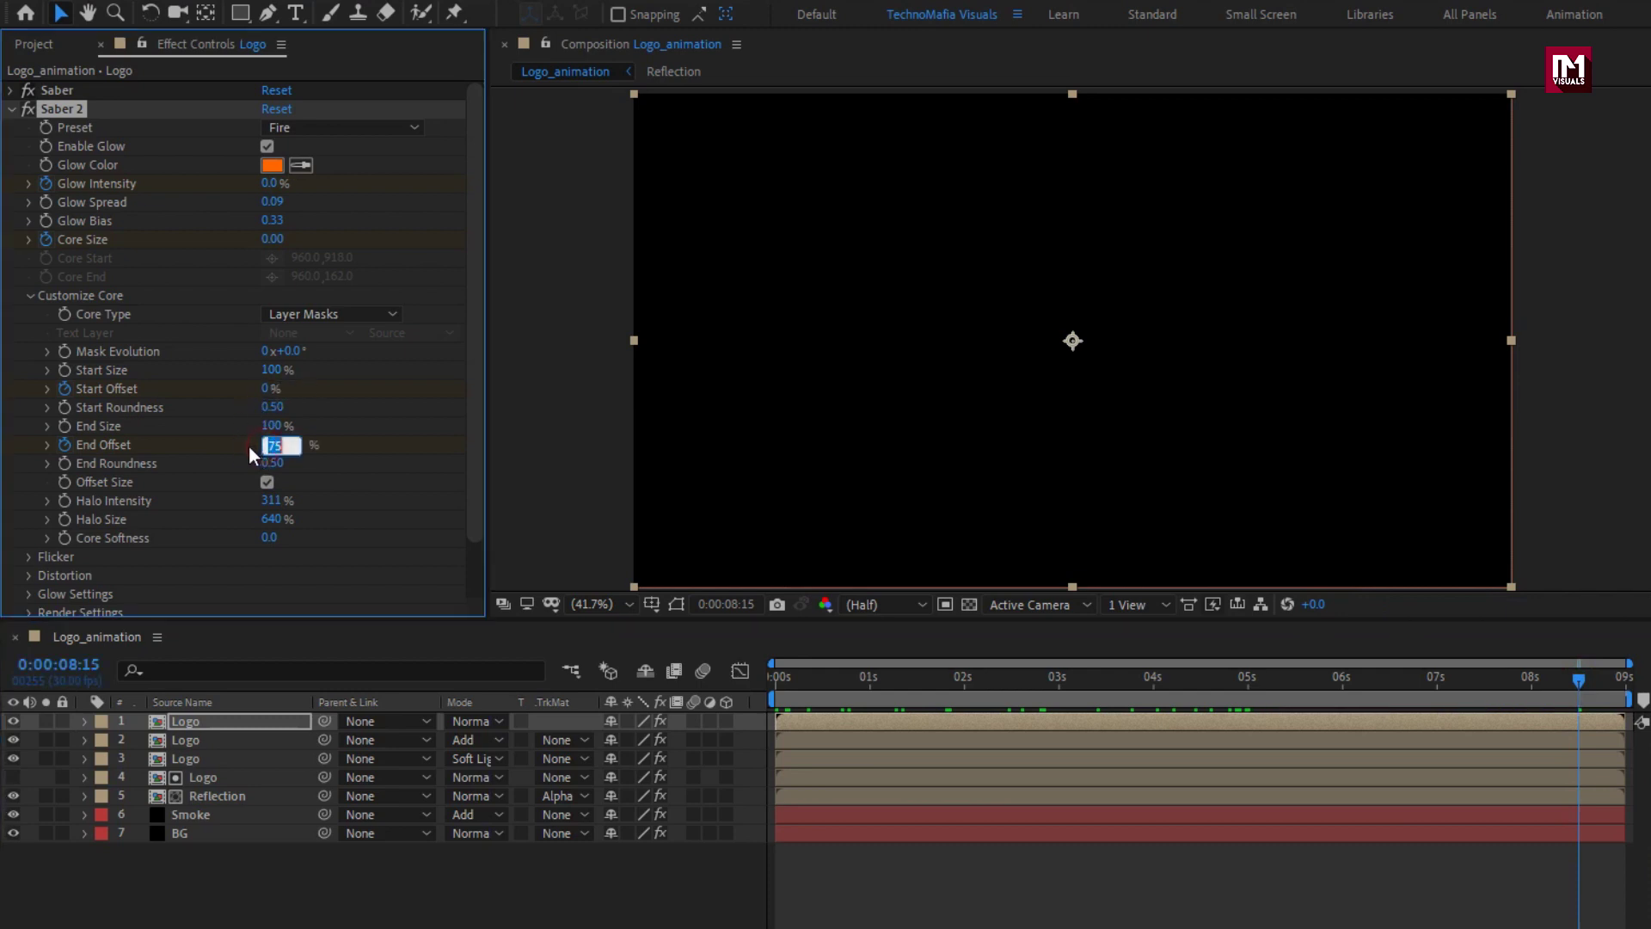
type("20")
key("Return")
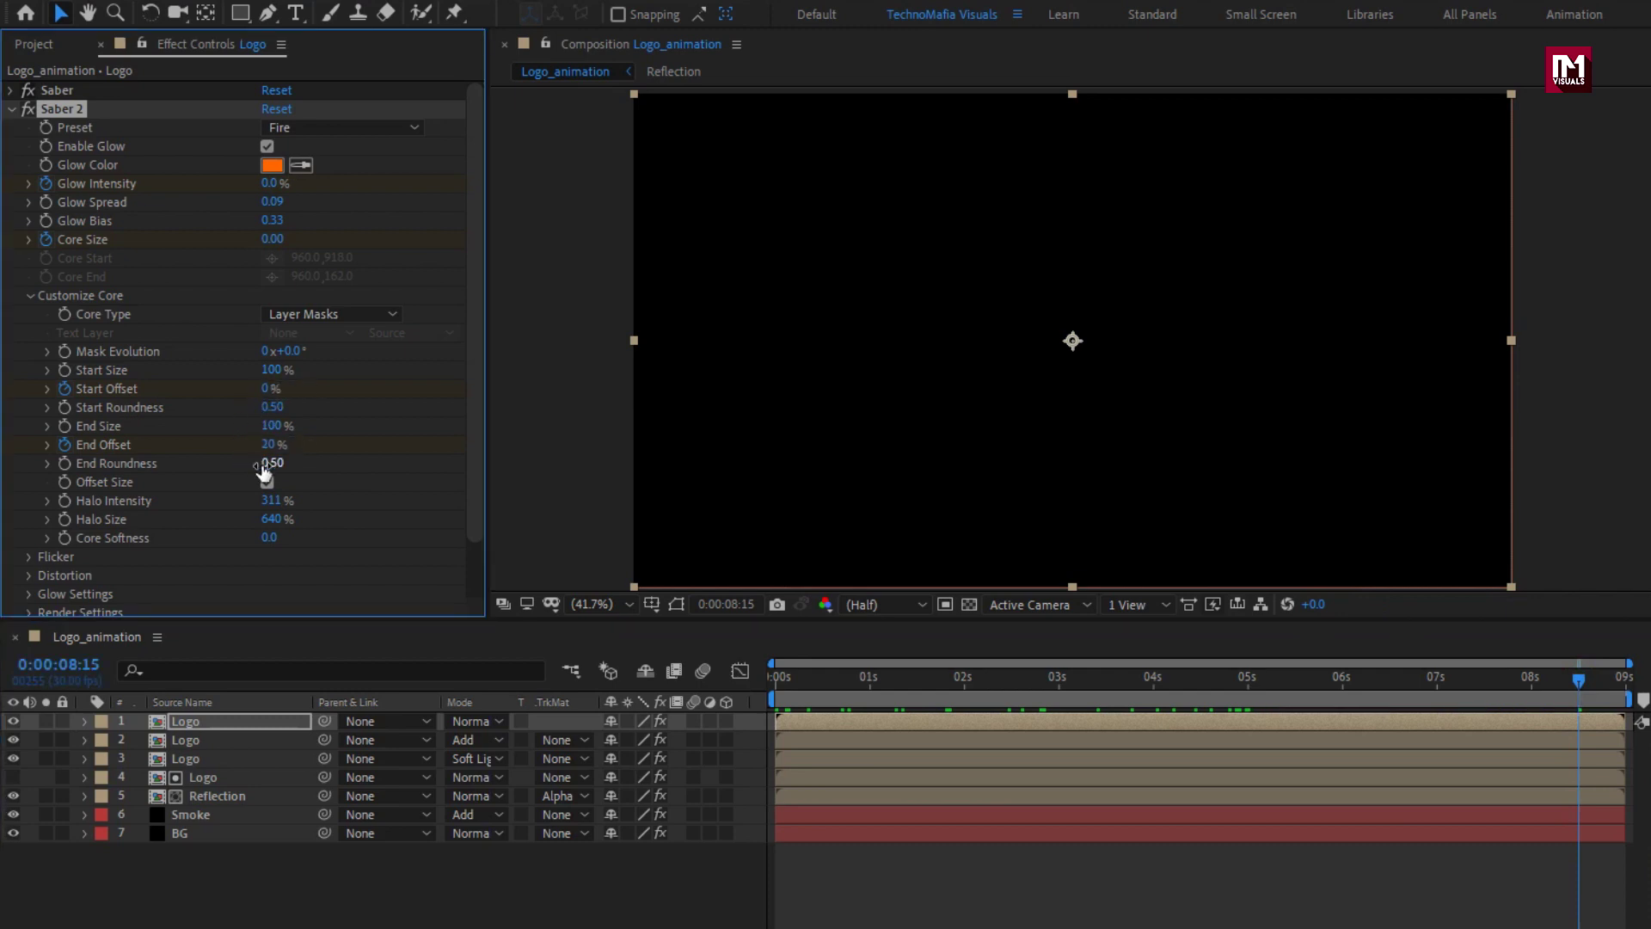
Reveal the top Logo layer's keyframes and apply Easy Ease to all Saber 2 Start Offset and End Offset keyframes.
left_click_drag(1246, 686, 1554, 678)
key("u")
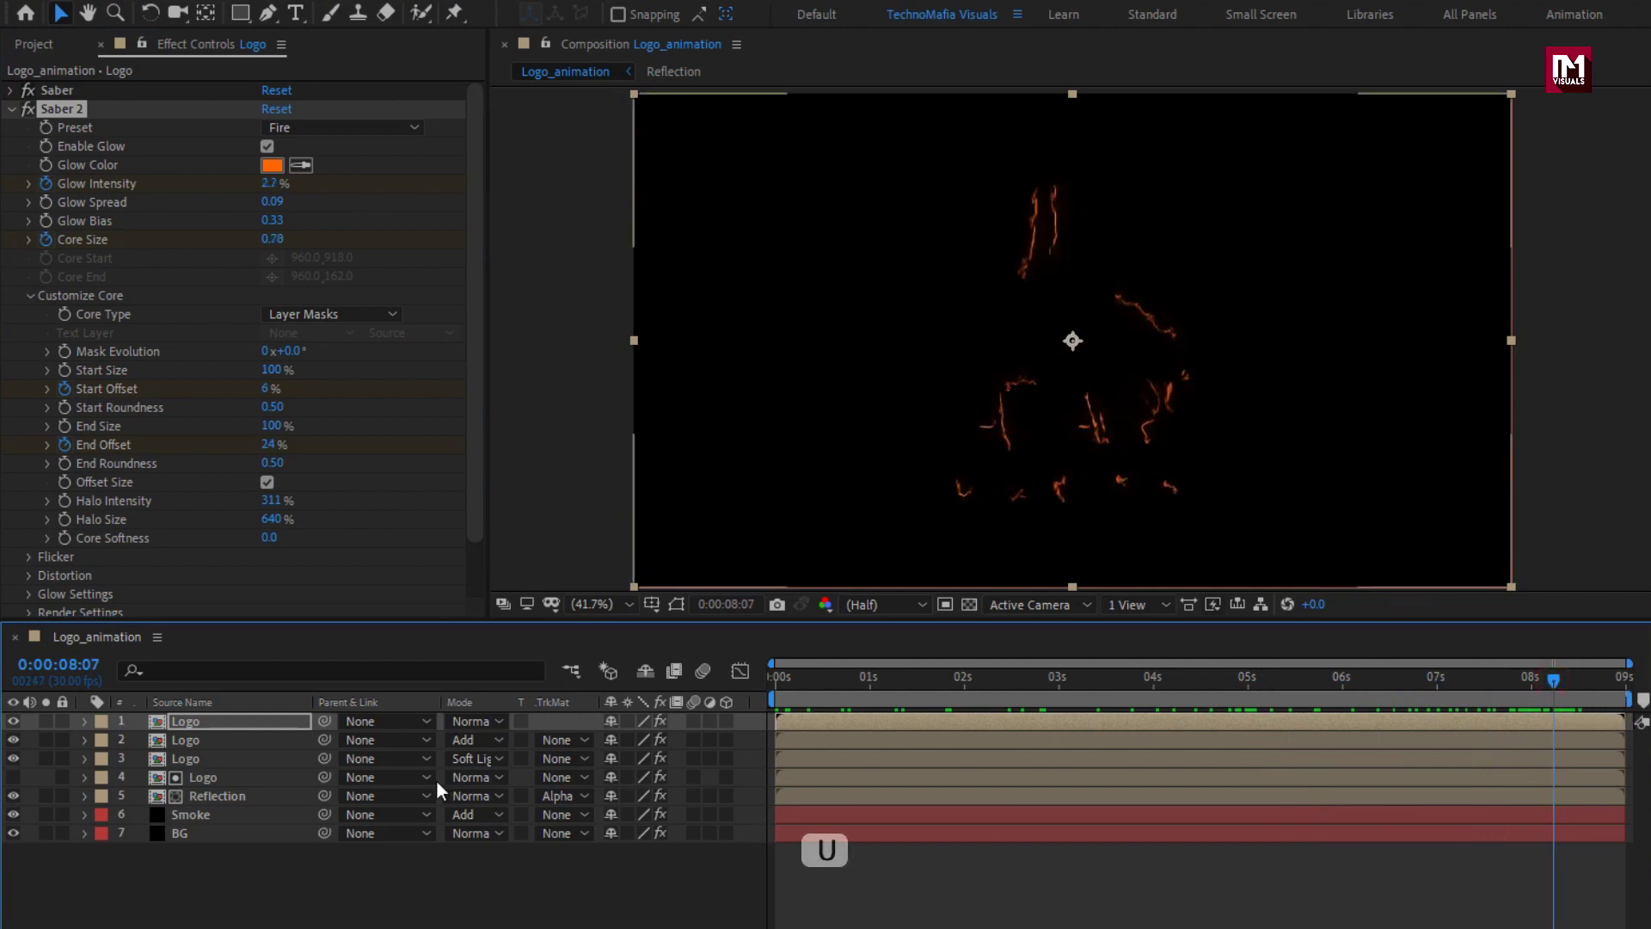
left_click(275, 721)
key("u")
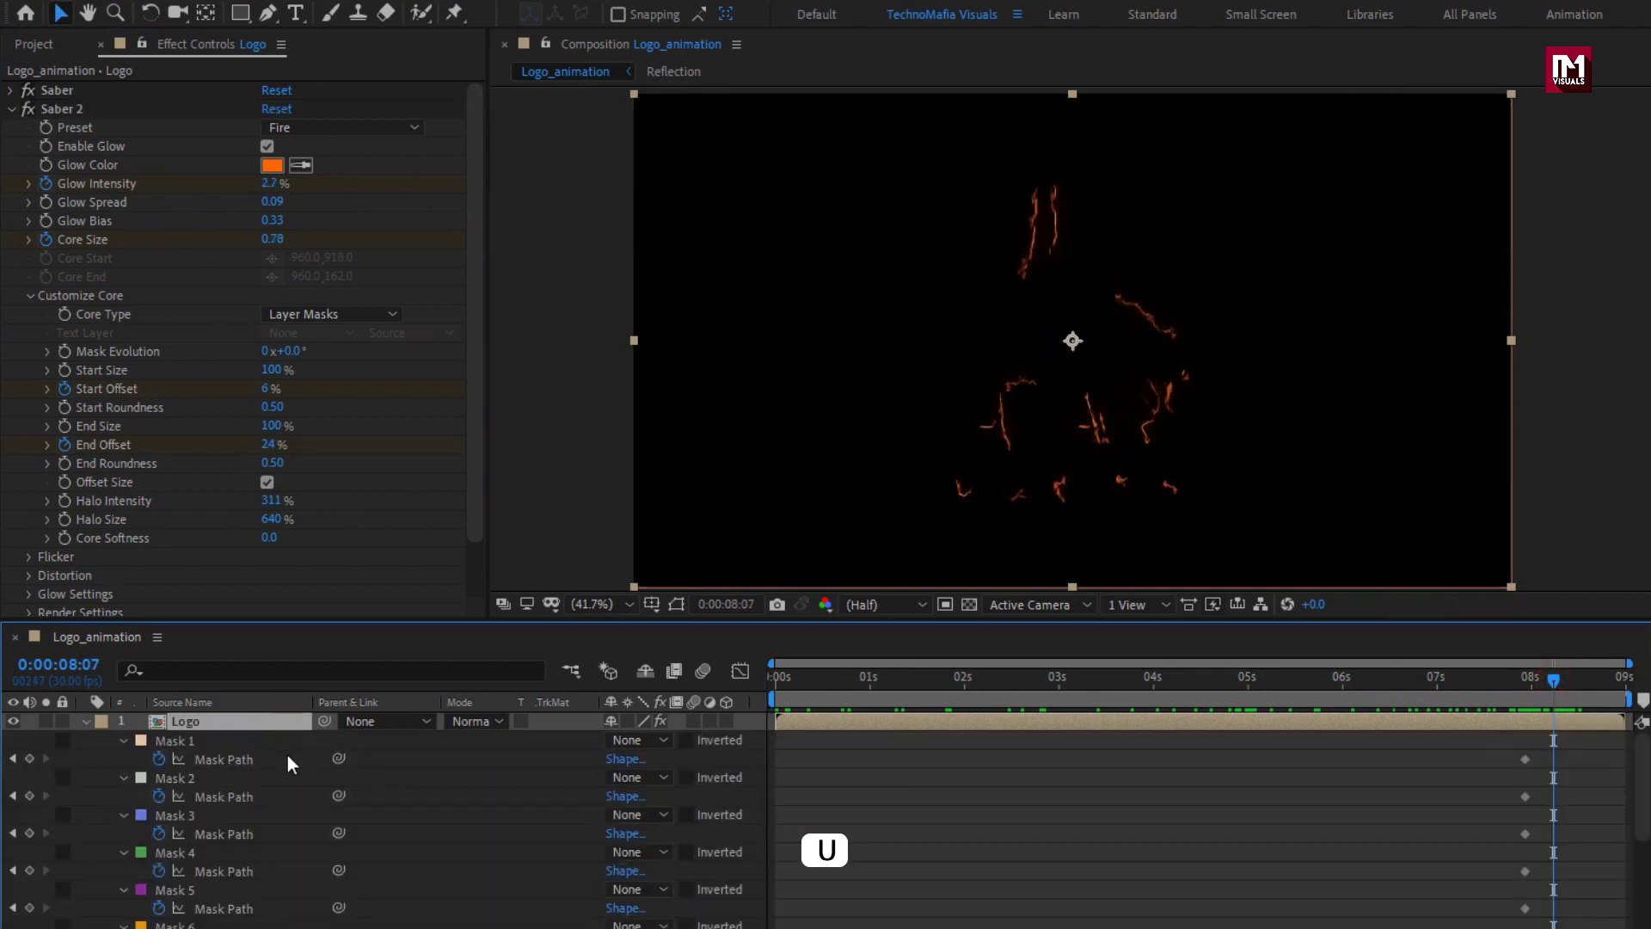
scroll(292, 774, "down", 15)
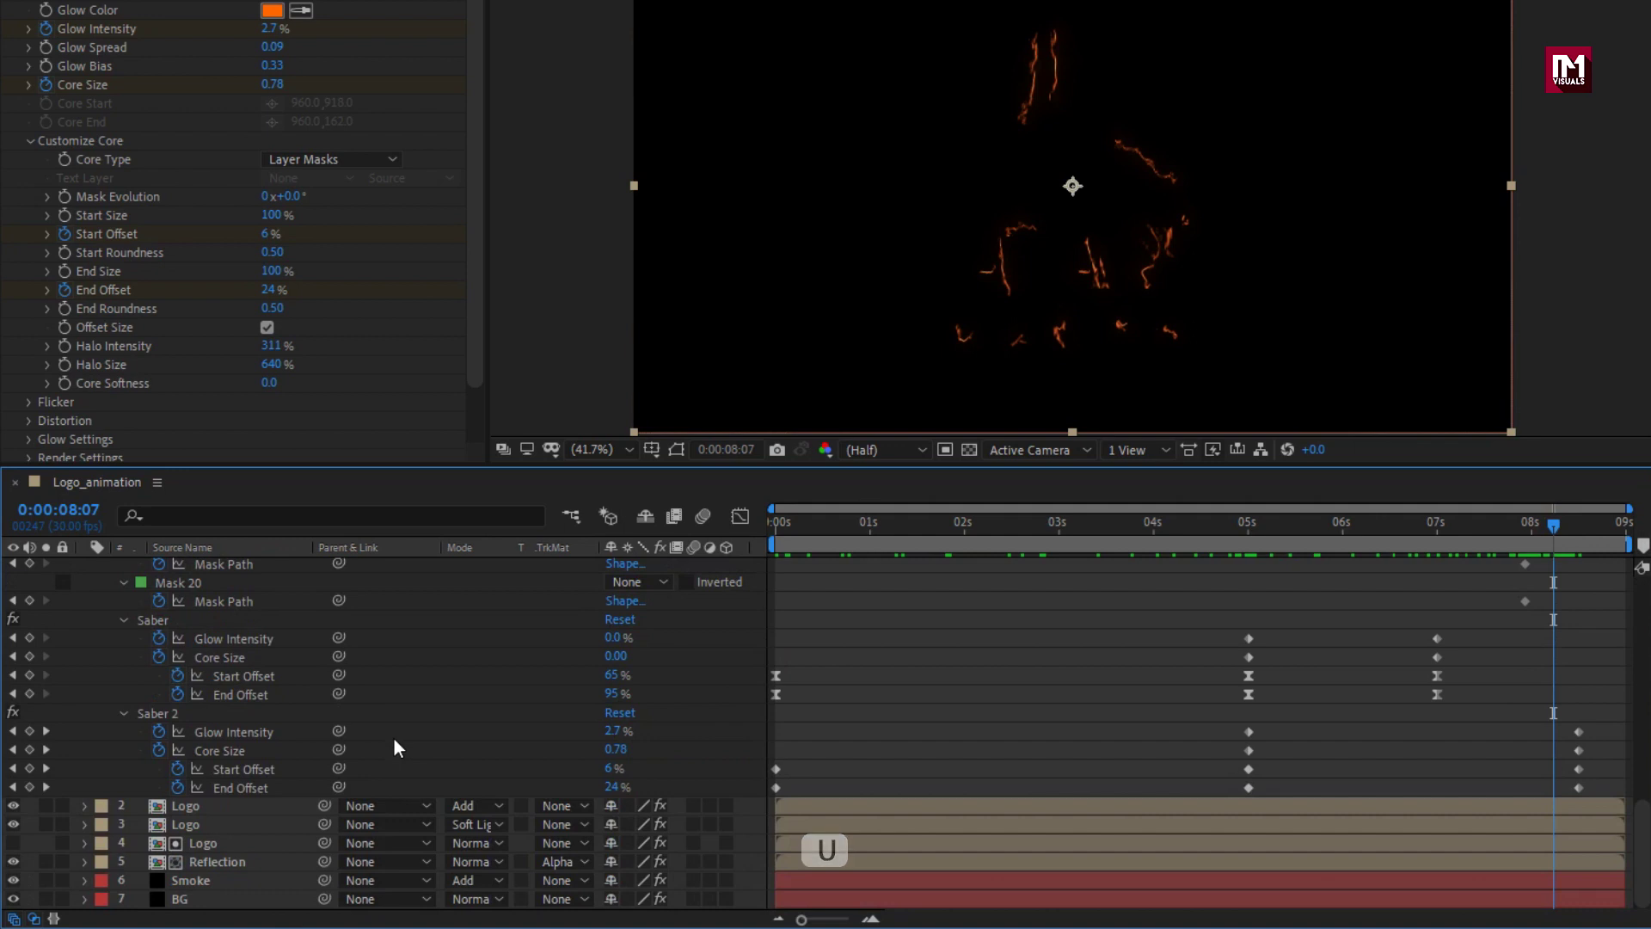
left_click(1582, 769)
left_click_drag(1588, 765, 768, 800)
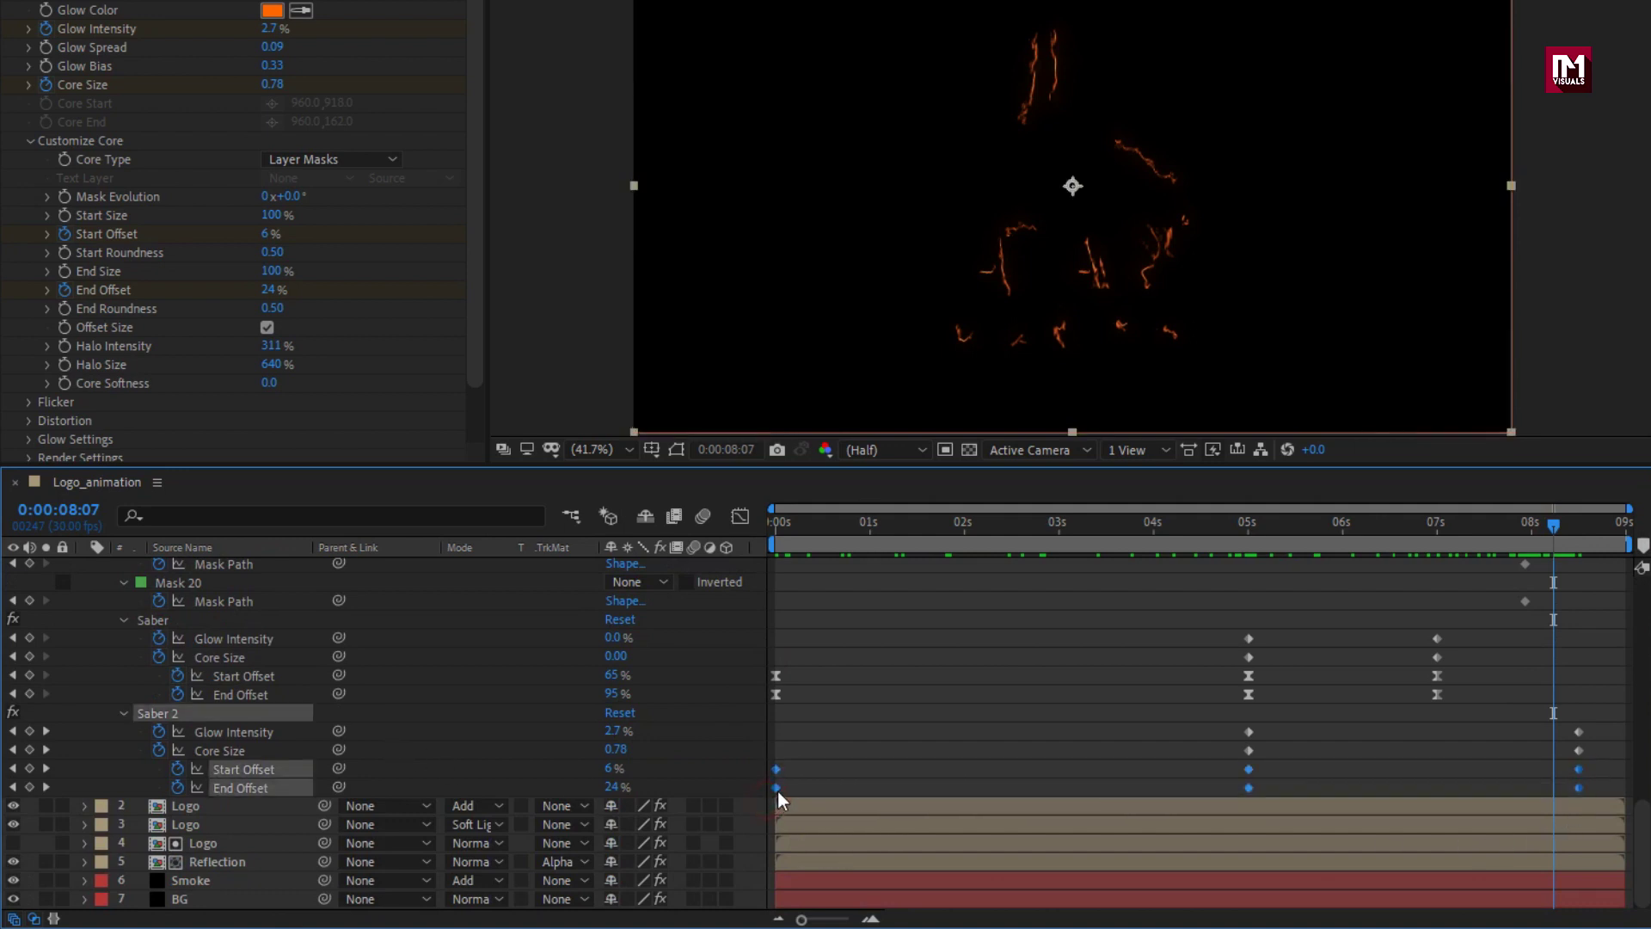
right_click(777, 786)
mouse_move(912, 769)
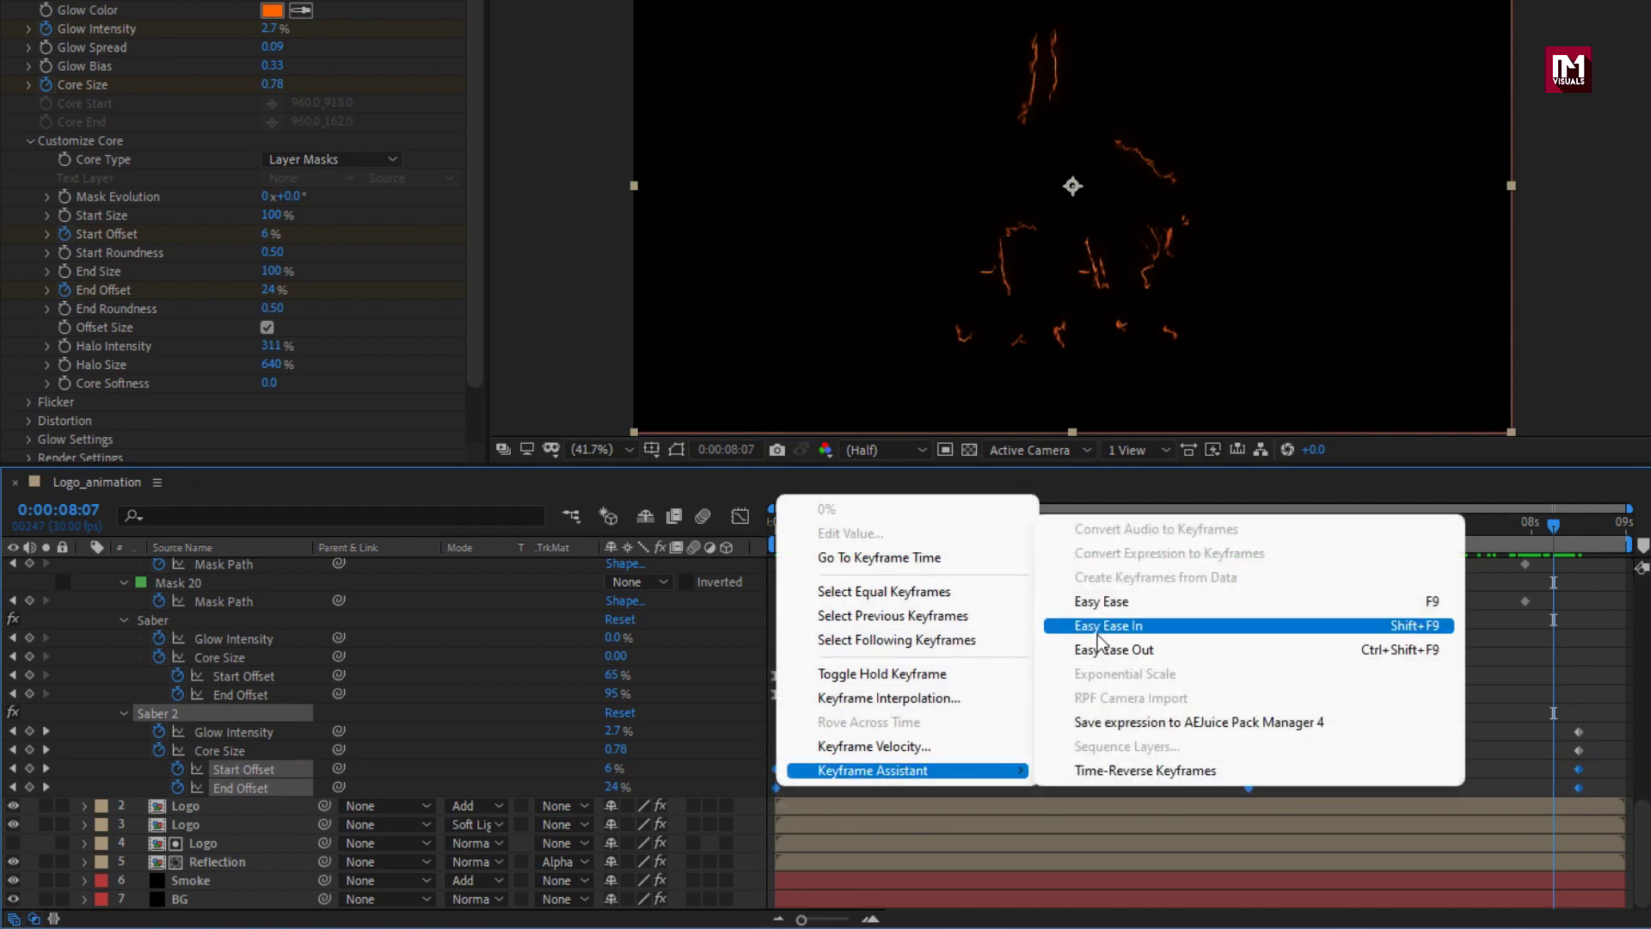
left_click(1099, 602)
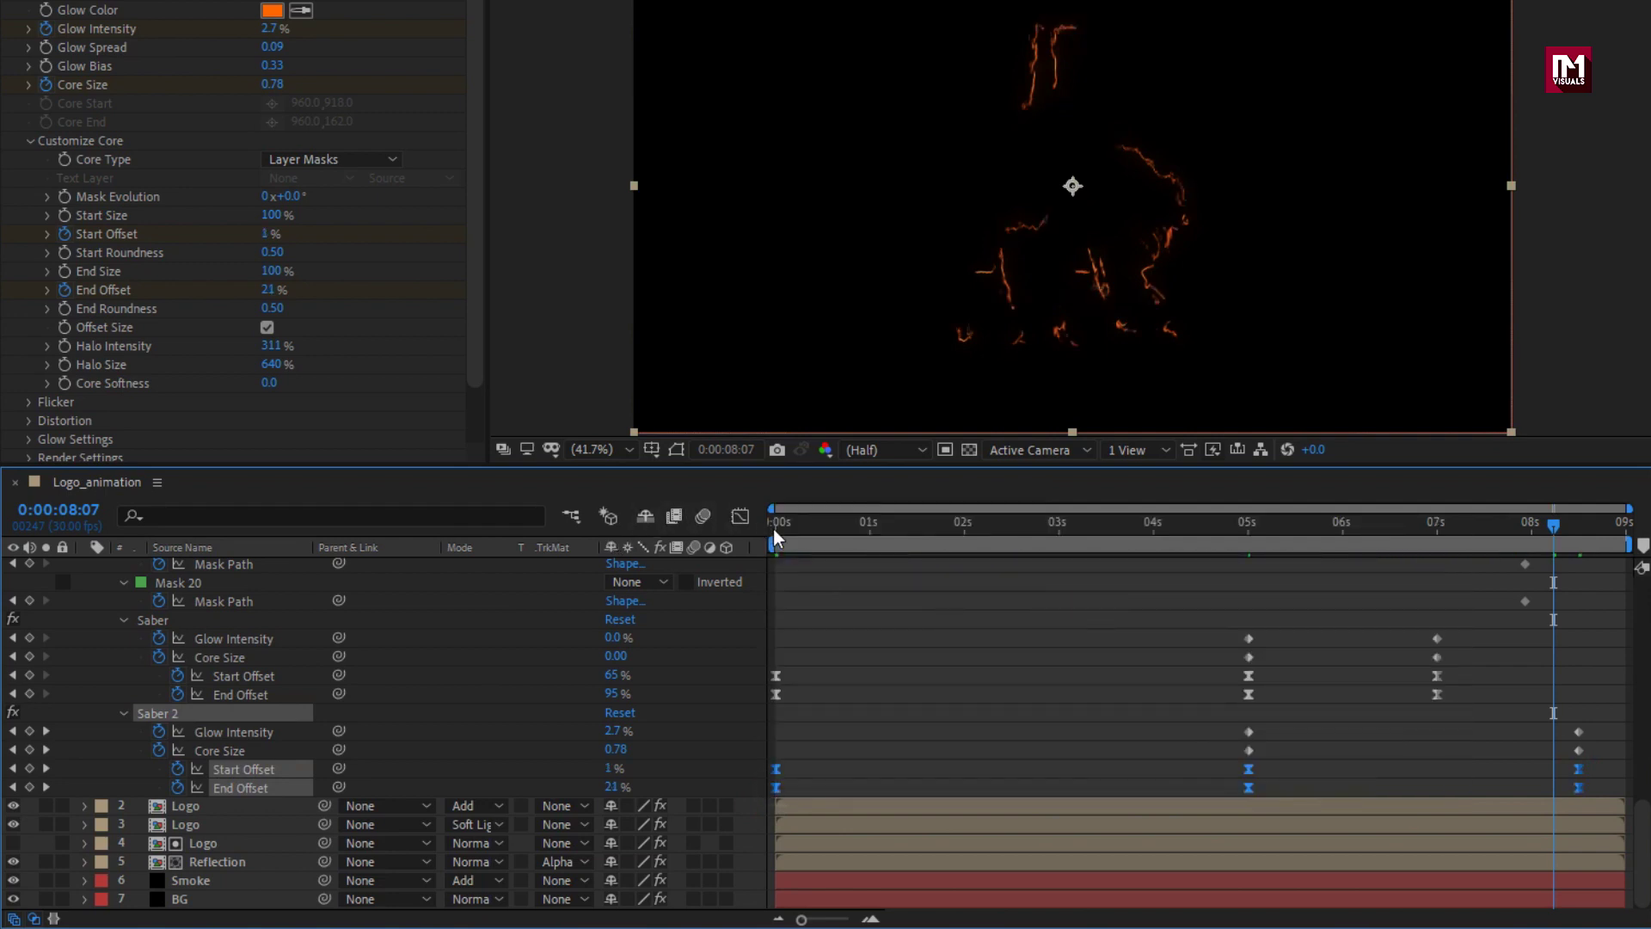
left_click(742, 519)
left_click(742, 518)
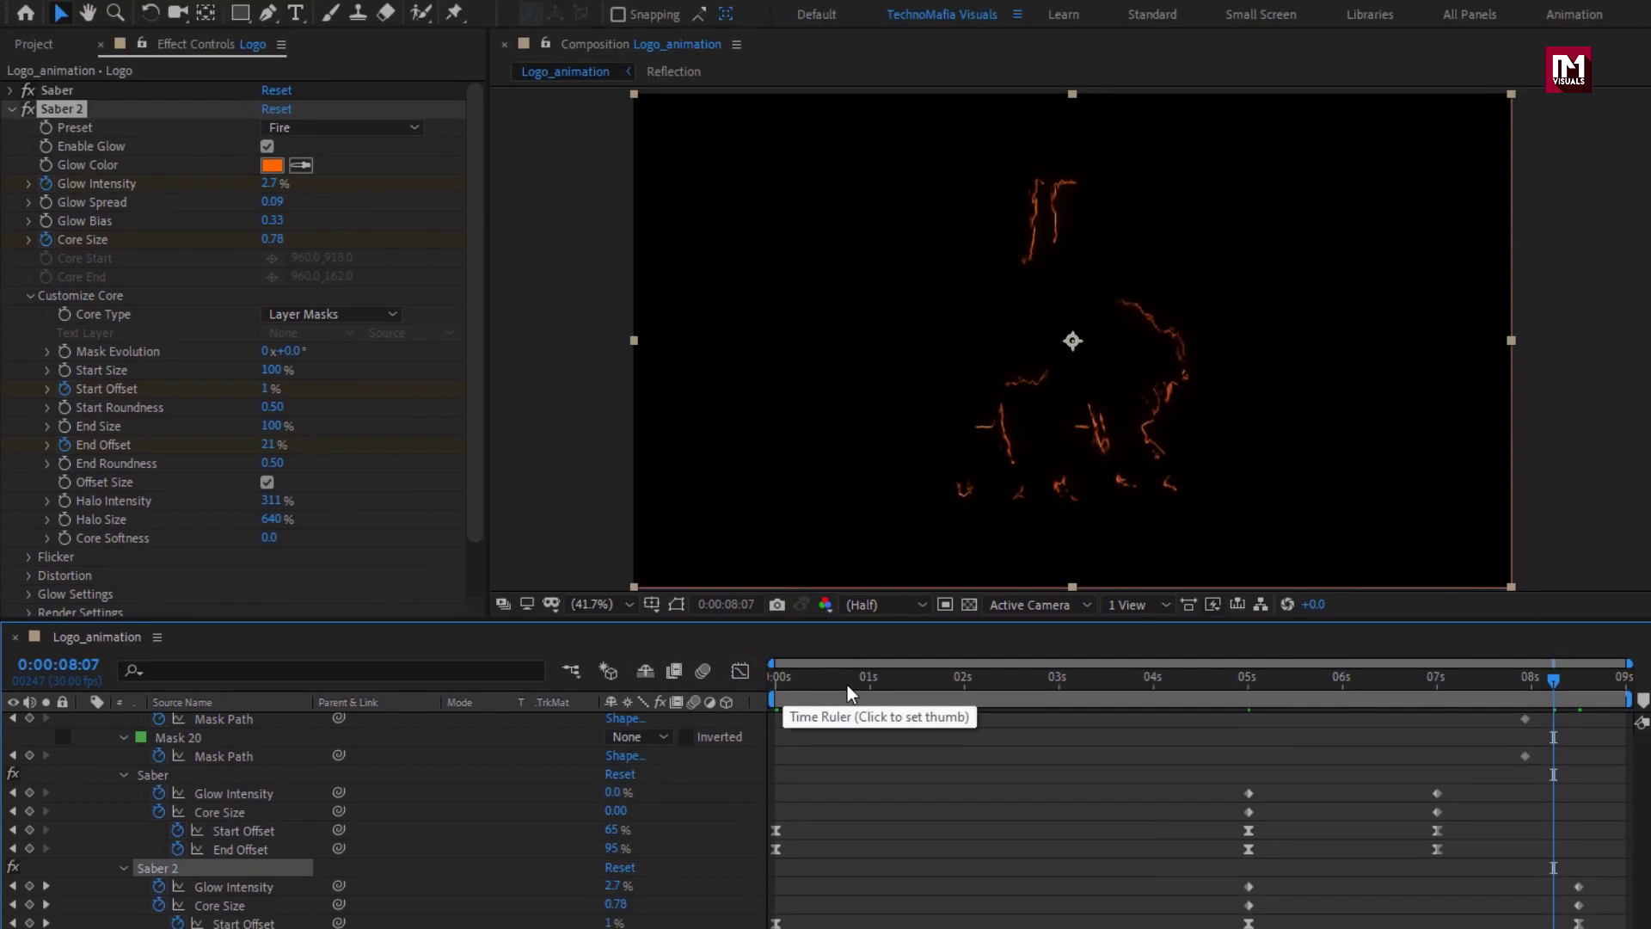
Set Saber 2's Composite Settings to Add, check the animation over time and collapse the top Logo layer's properties.
left_click_drag(848, 523, 892, 529)
scroll(77, 563, "down", 3)
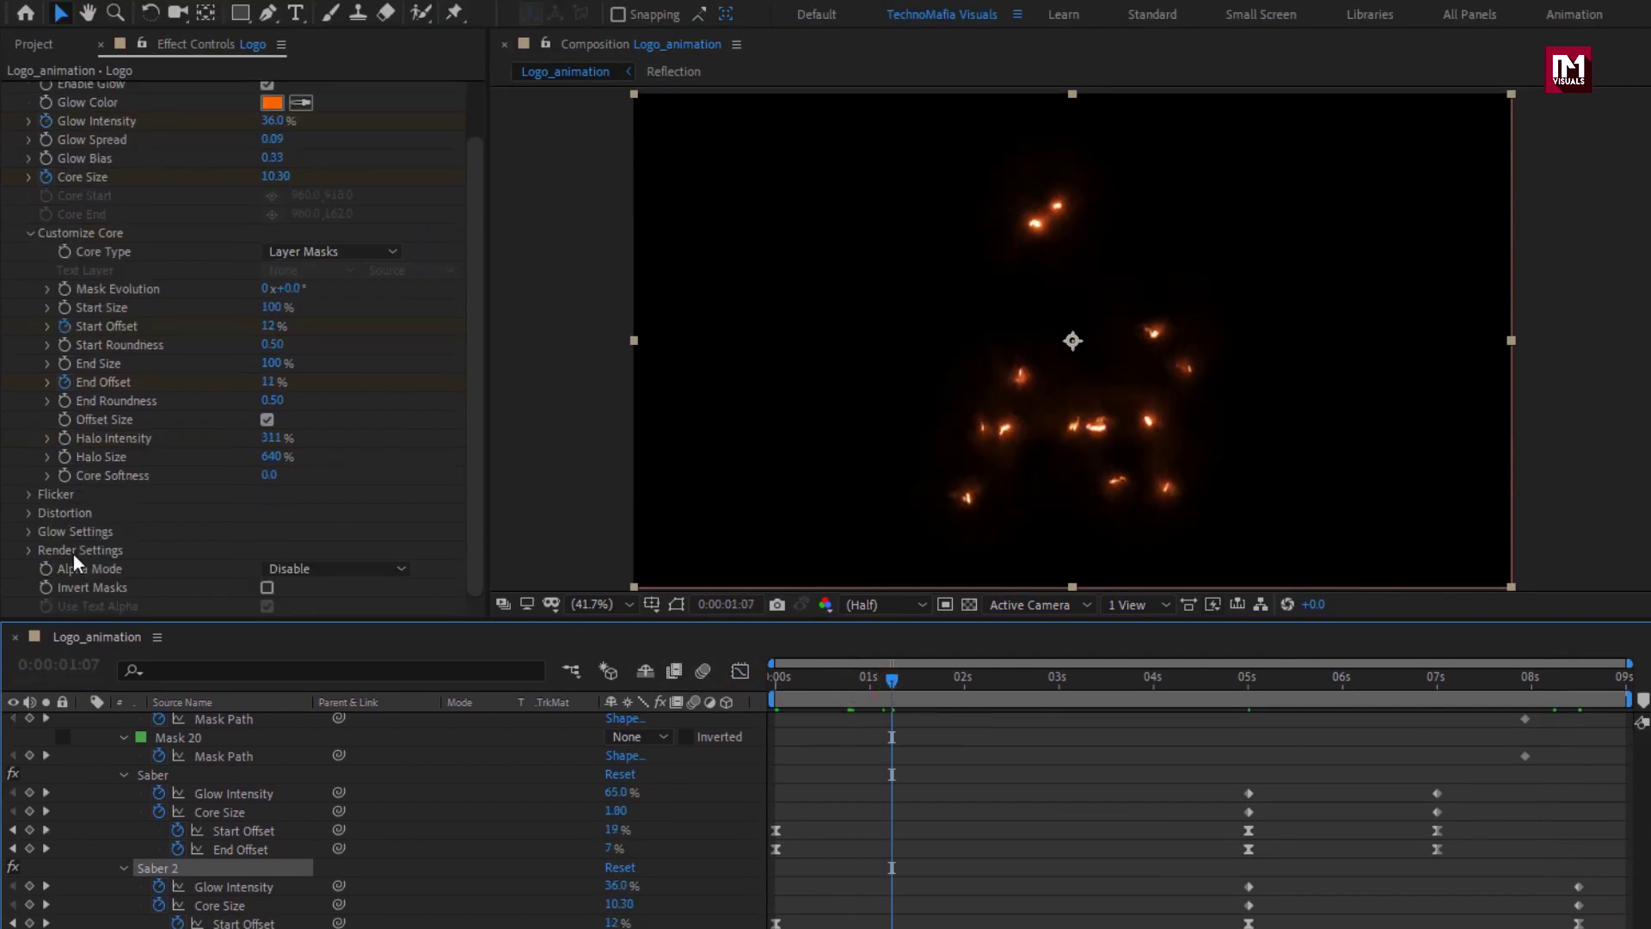
left_click(28, 551)
scroll(28, 555, "down", 8)
left_click(331, 551)
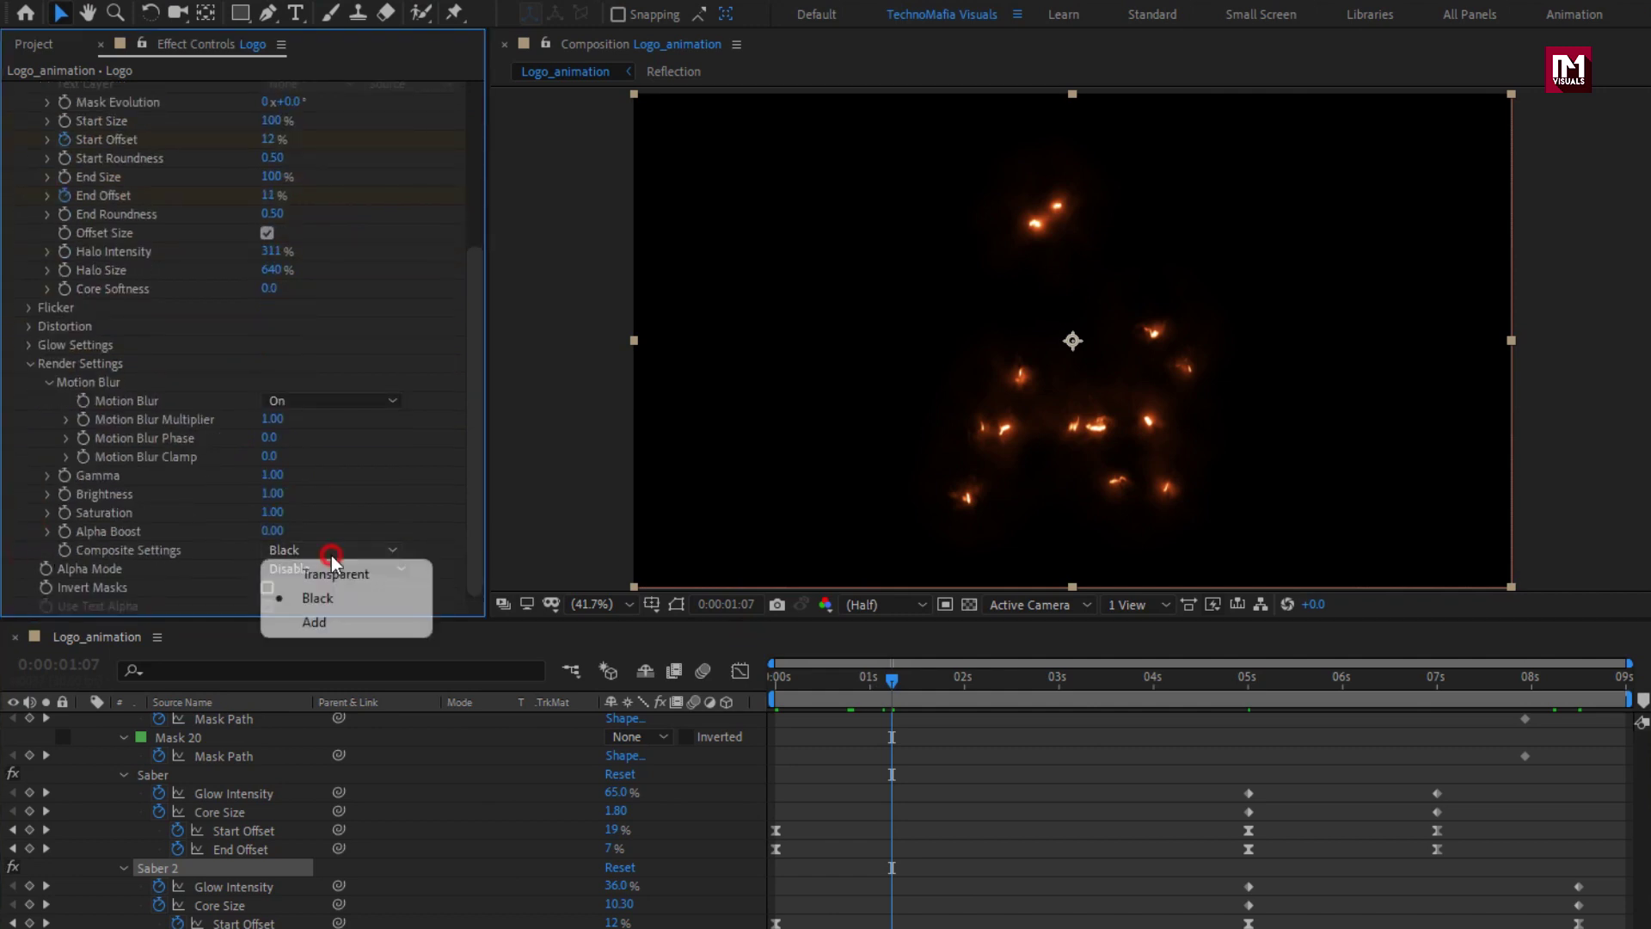
left_click(317, 618)
mouse_move(776, 679)
left_mouse_down()
mouse_move(1501, 685)
mouse_move(1330, 685)
left_mouse_up()
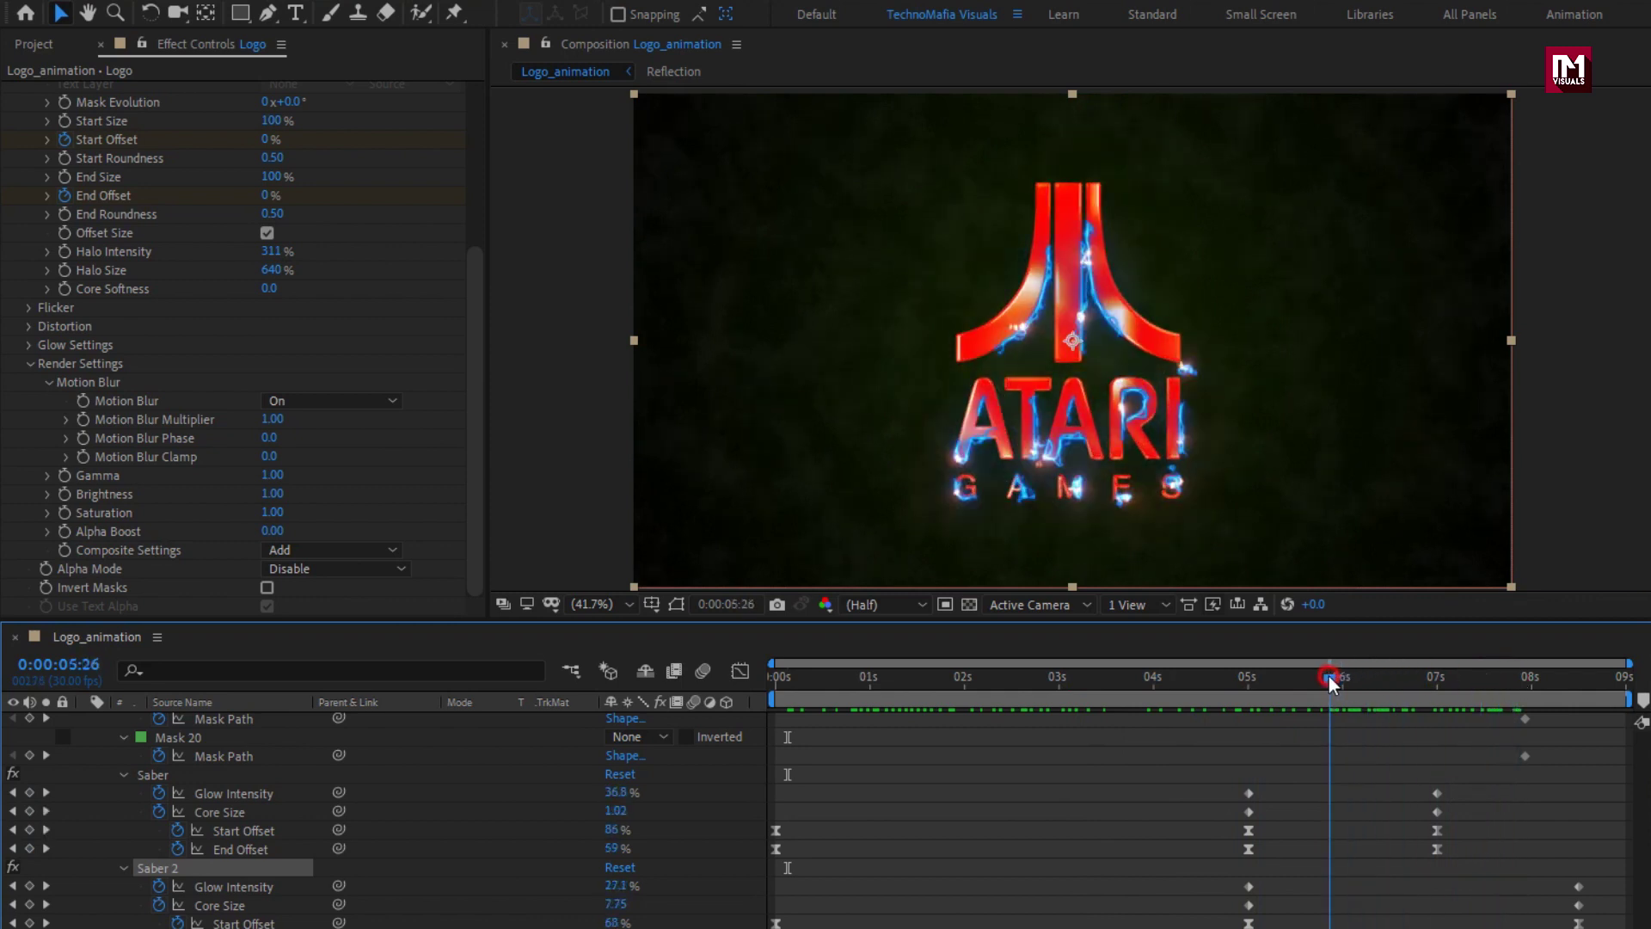
scroll(919, 826, "up", 10)
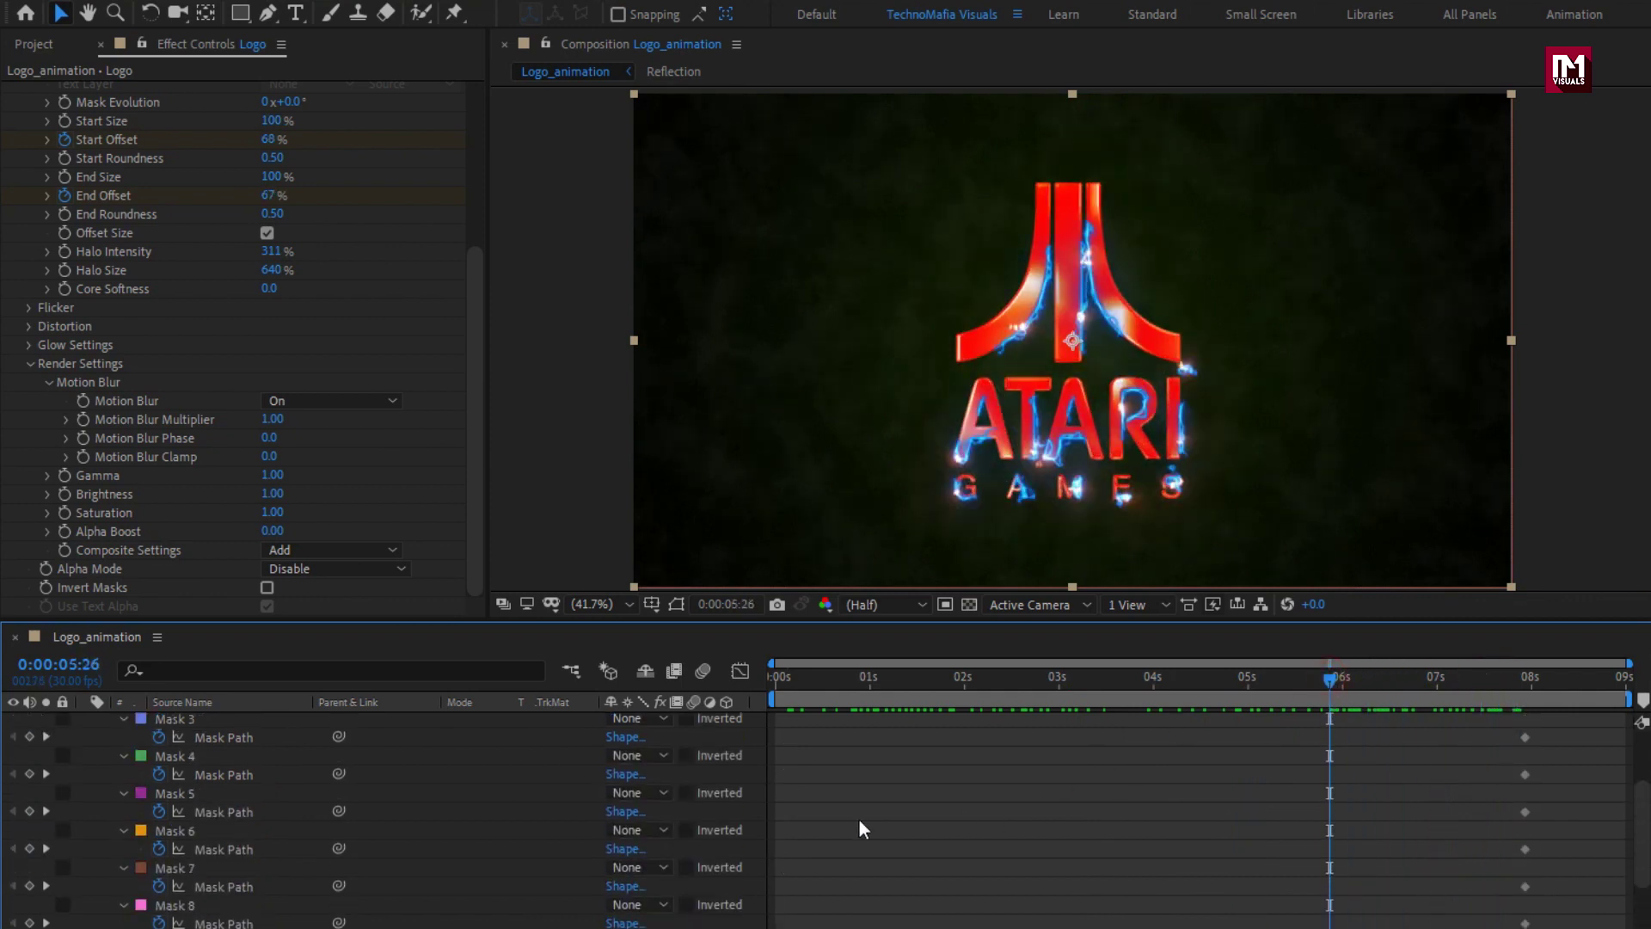
left_click(84, 721)
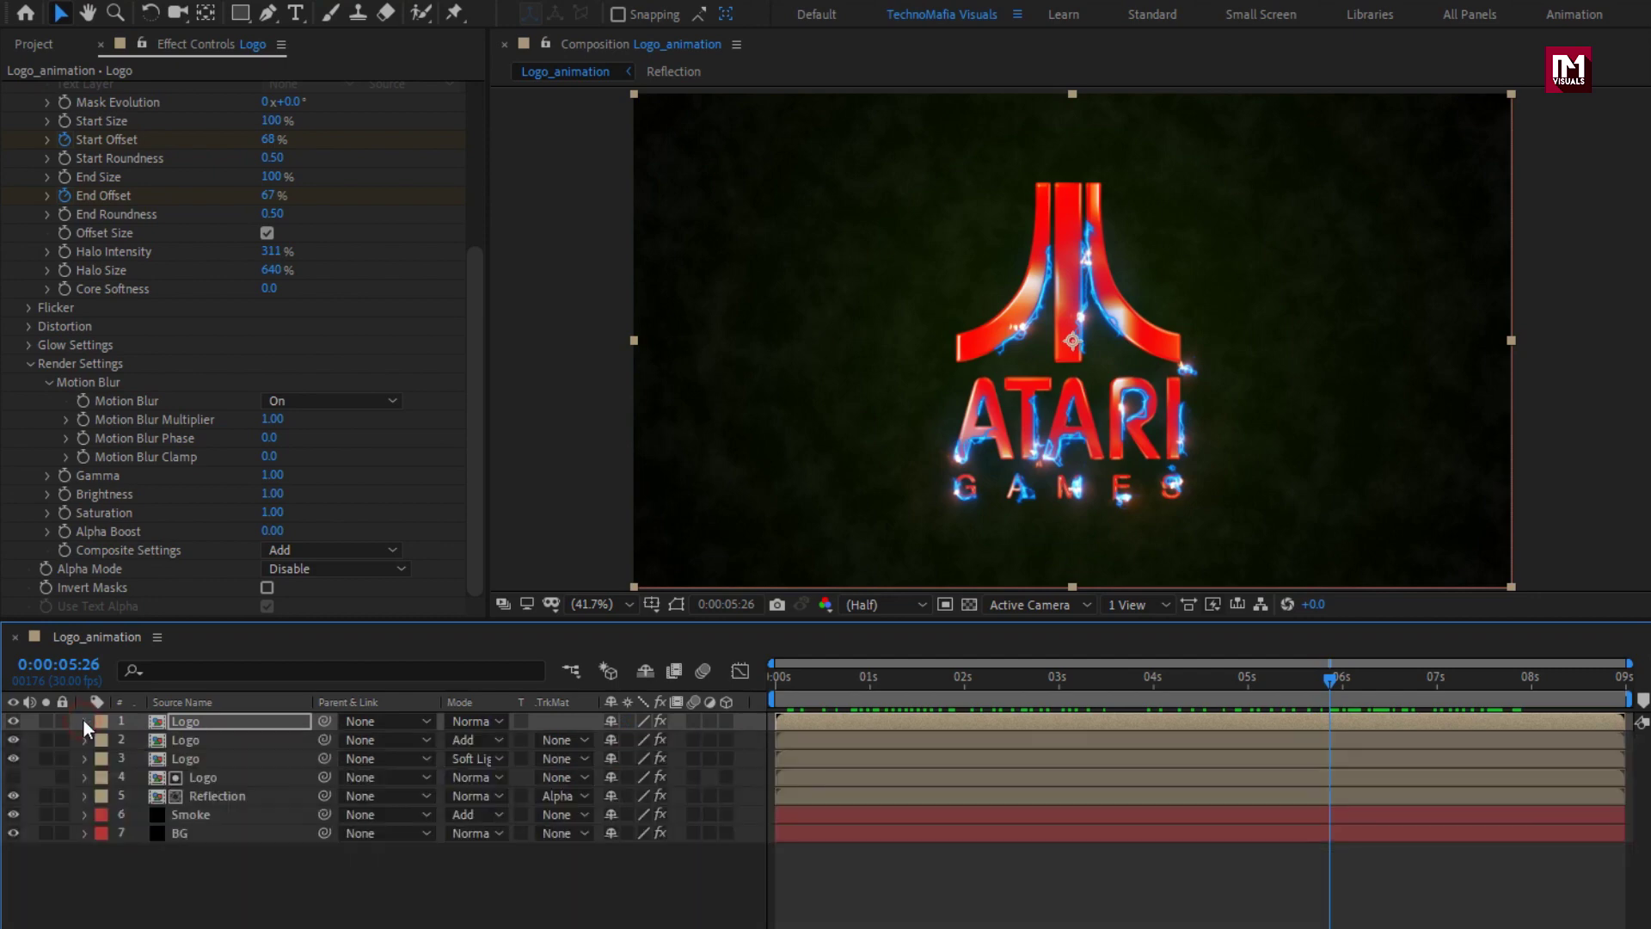
left_click(201, 870)
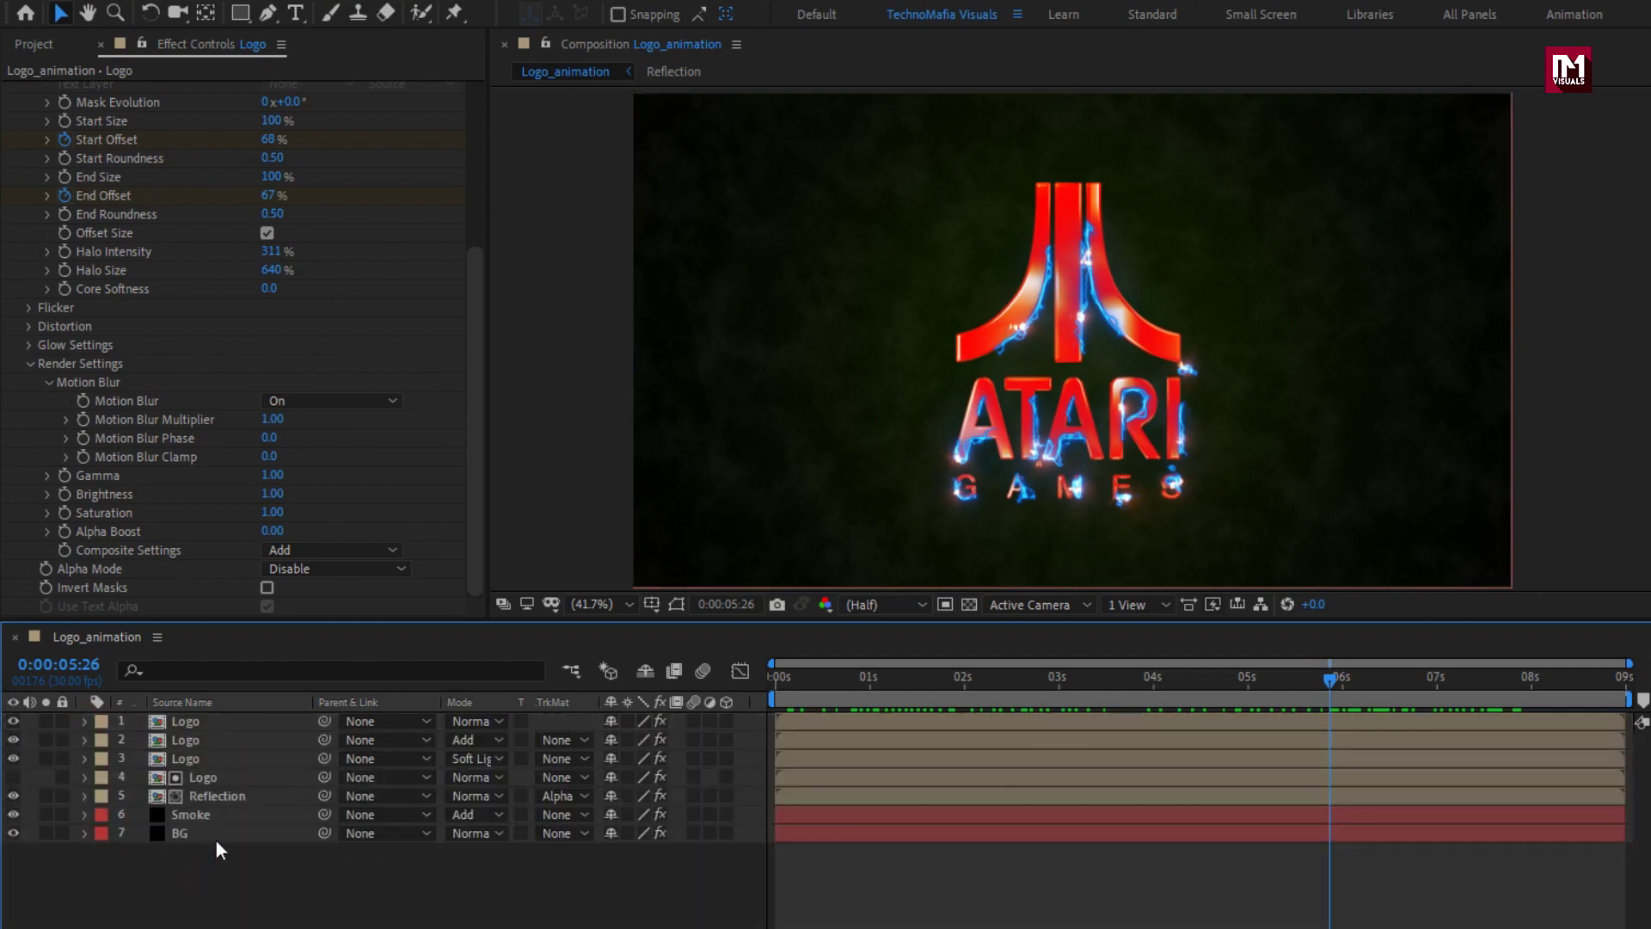
Collapse the Saber 2 settings and add a Sharpen effect to the top Logo layer.
left_click(220, 721)
scroll(29, 203, "up", 5)
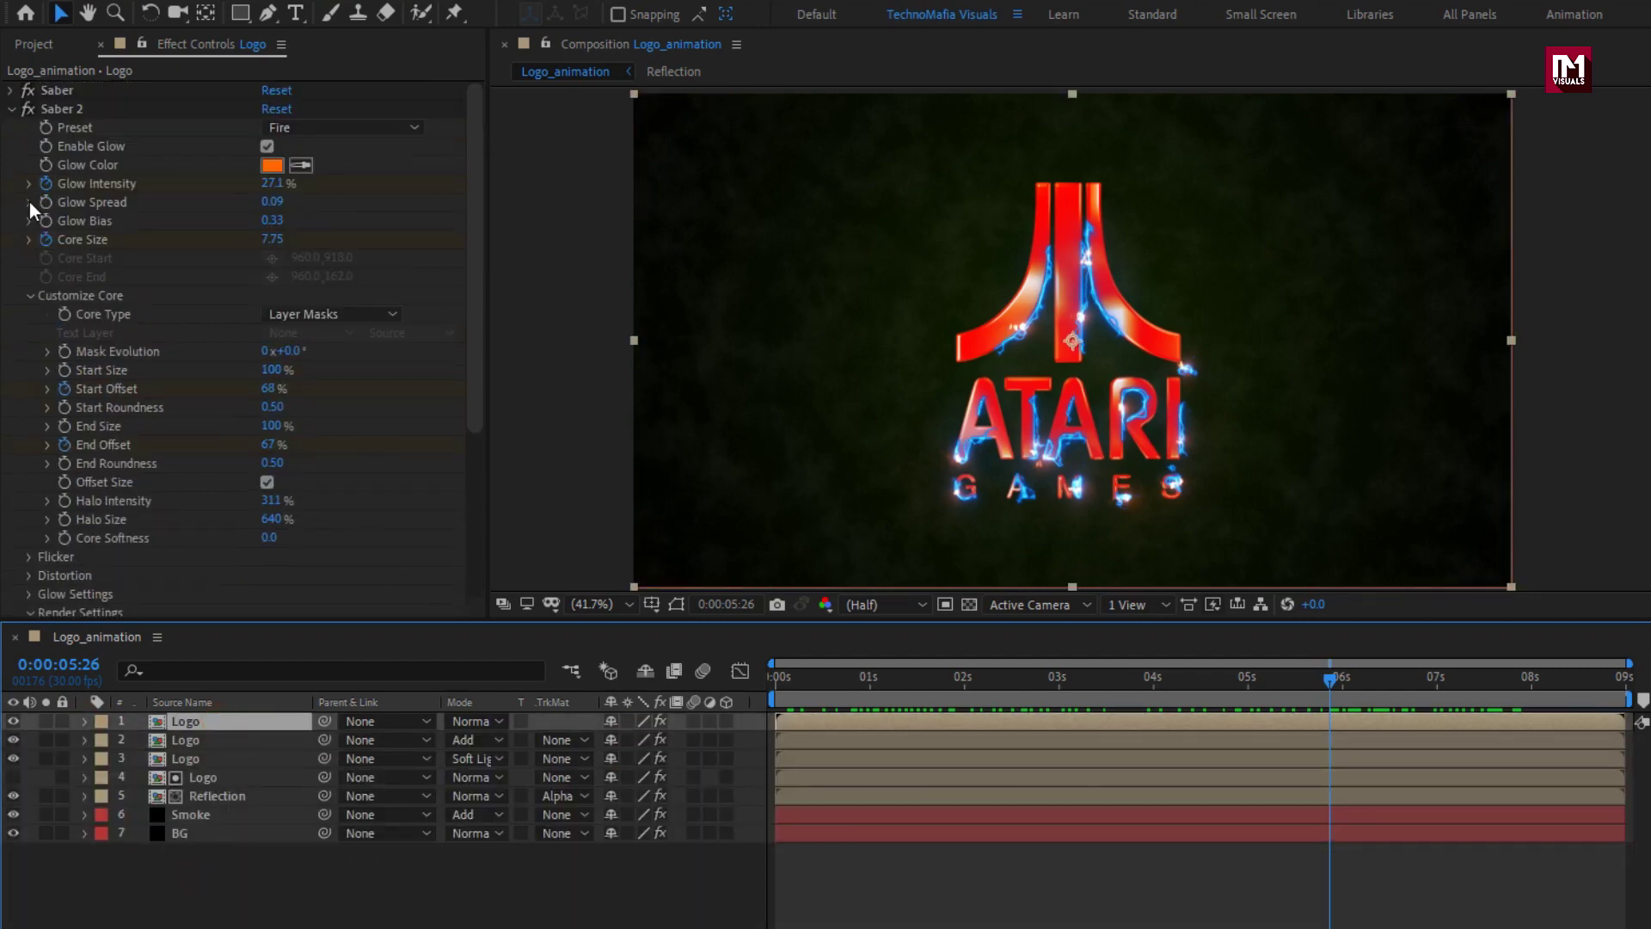
left_click(11, 109)
left_click(1433, 48)
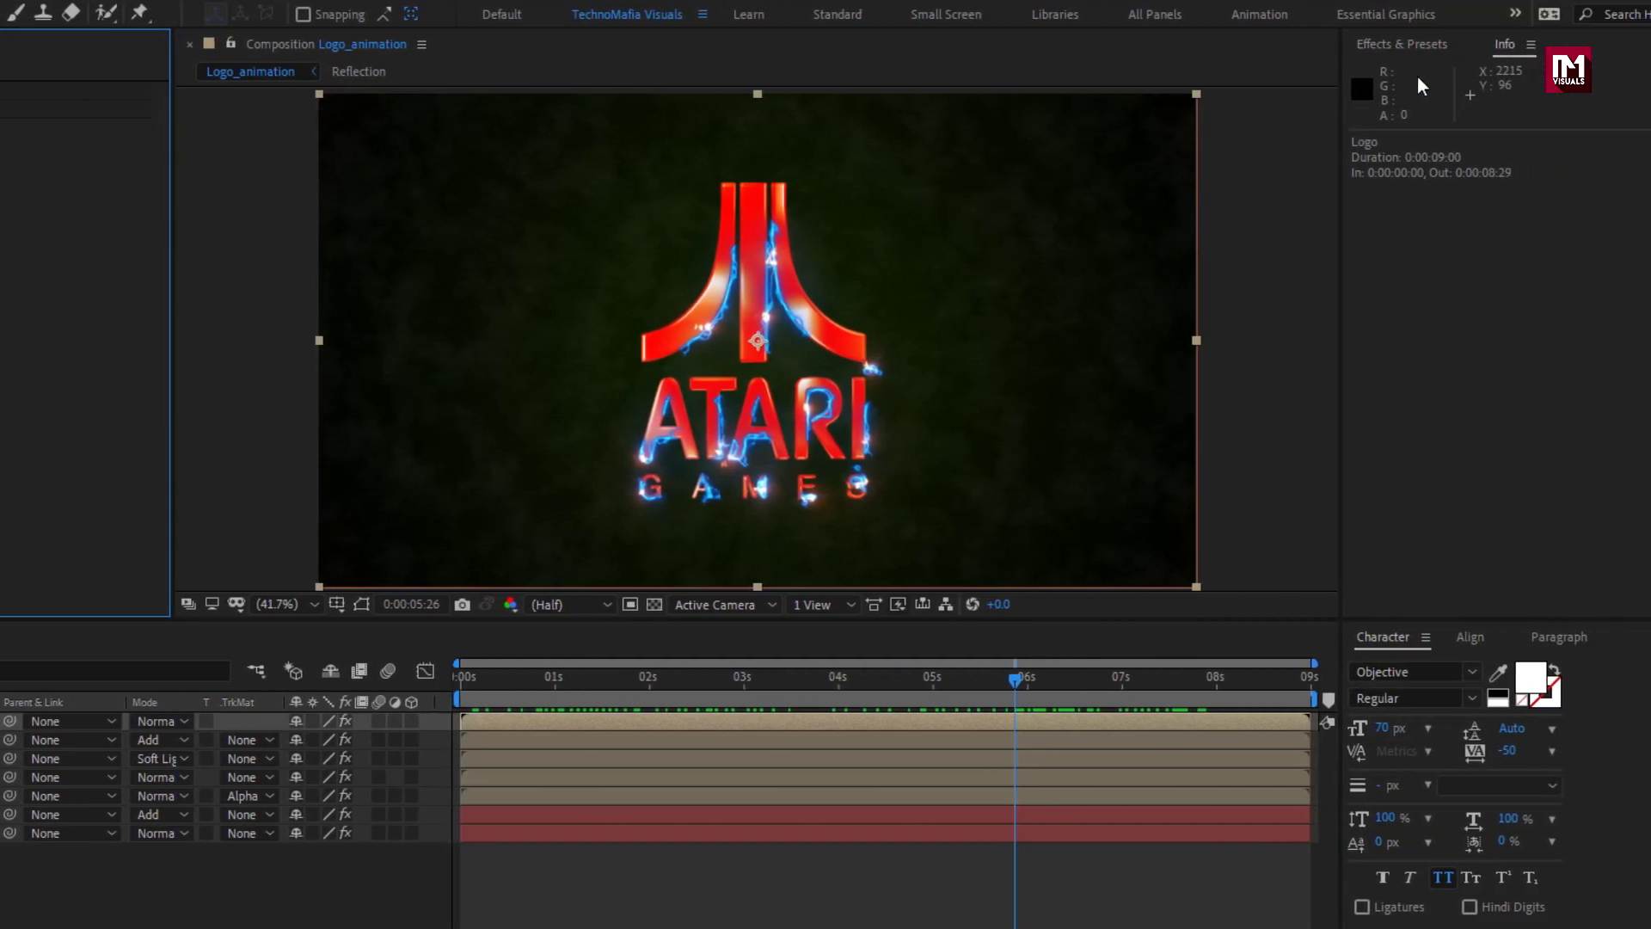
left_click(1319, 73)
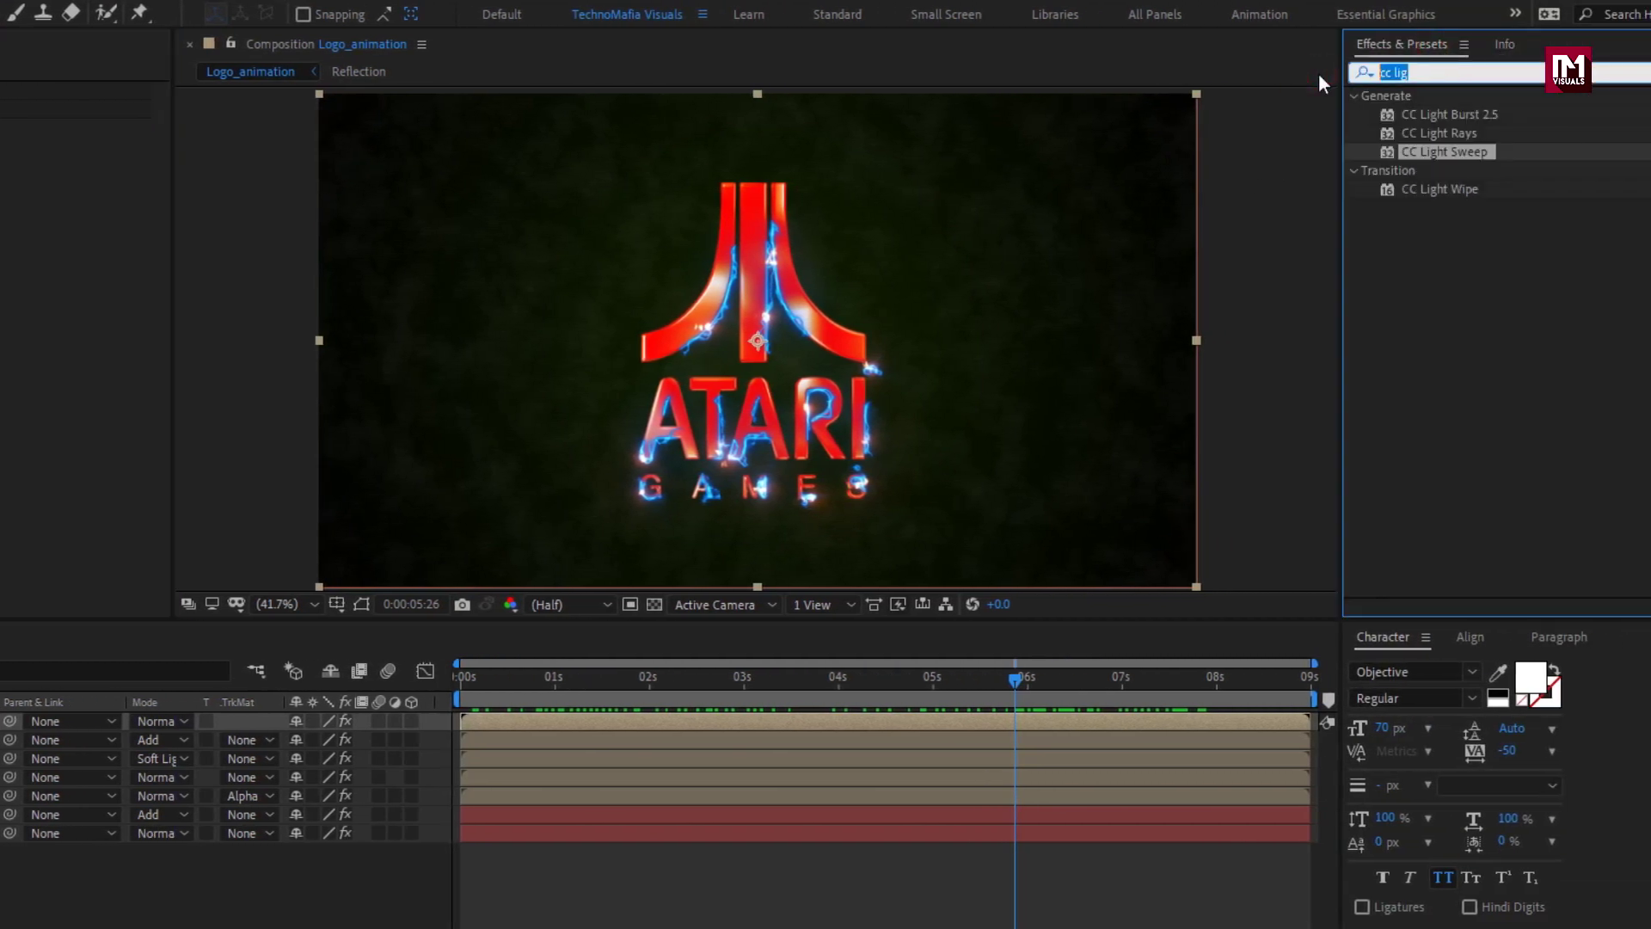
type("sharp")
double_click(1448, 114)
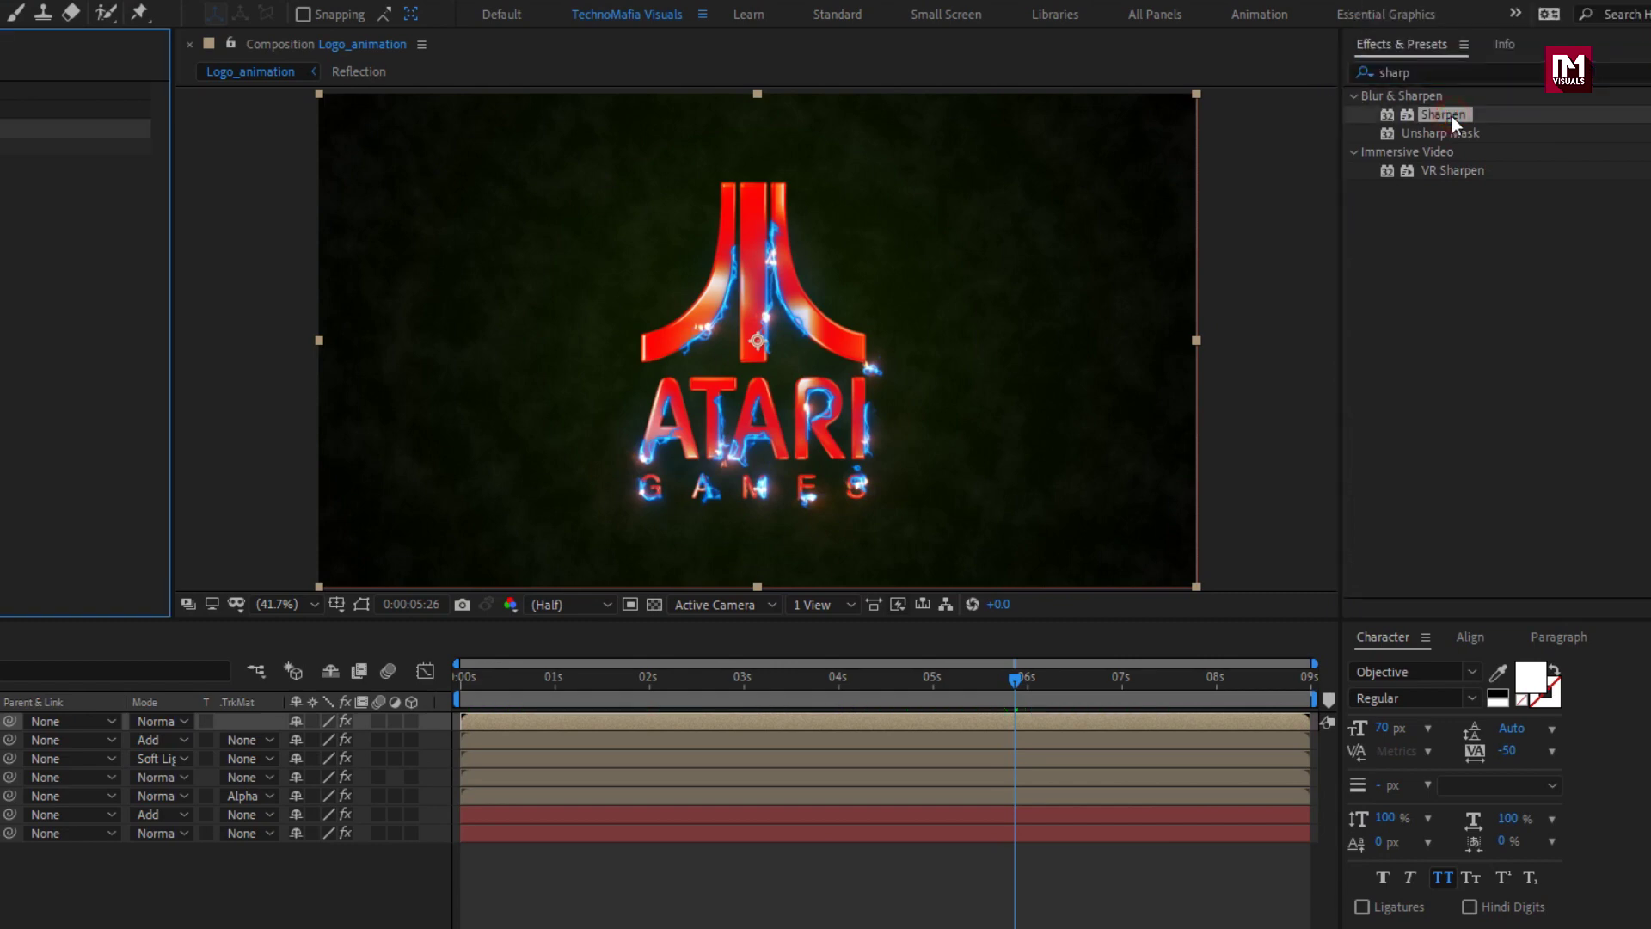
Set the top Logo layer's Sharpen Amount to 100 and check the outlines around 0:00:02:01.
left_click_drag(648, 693, 622, 686)
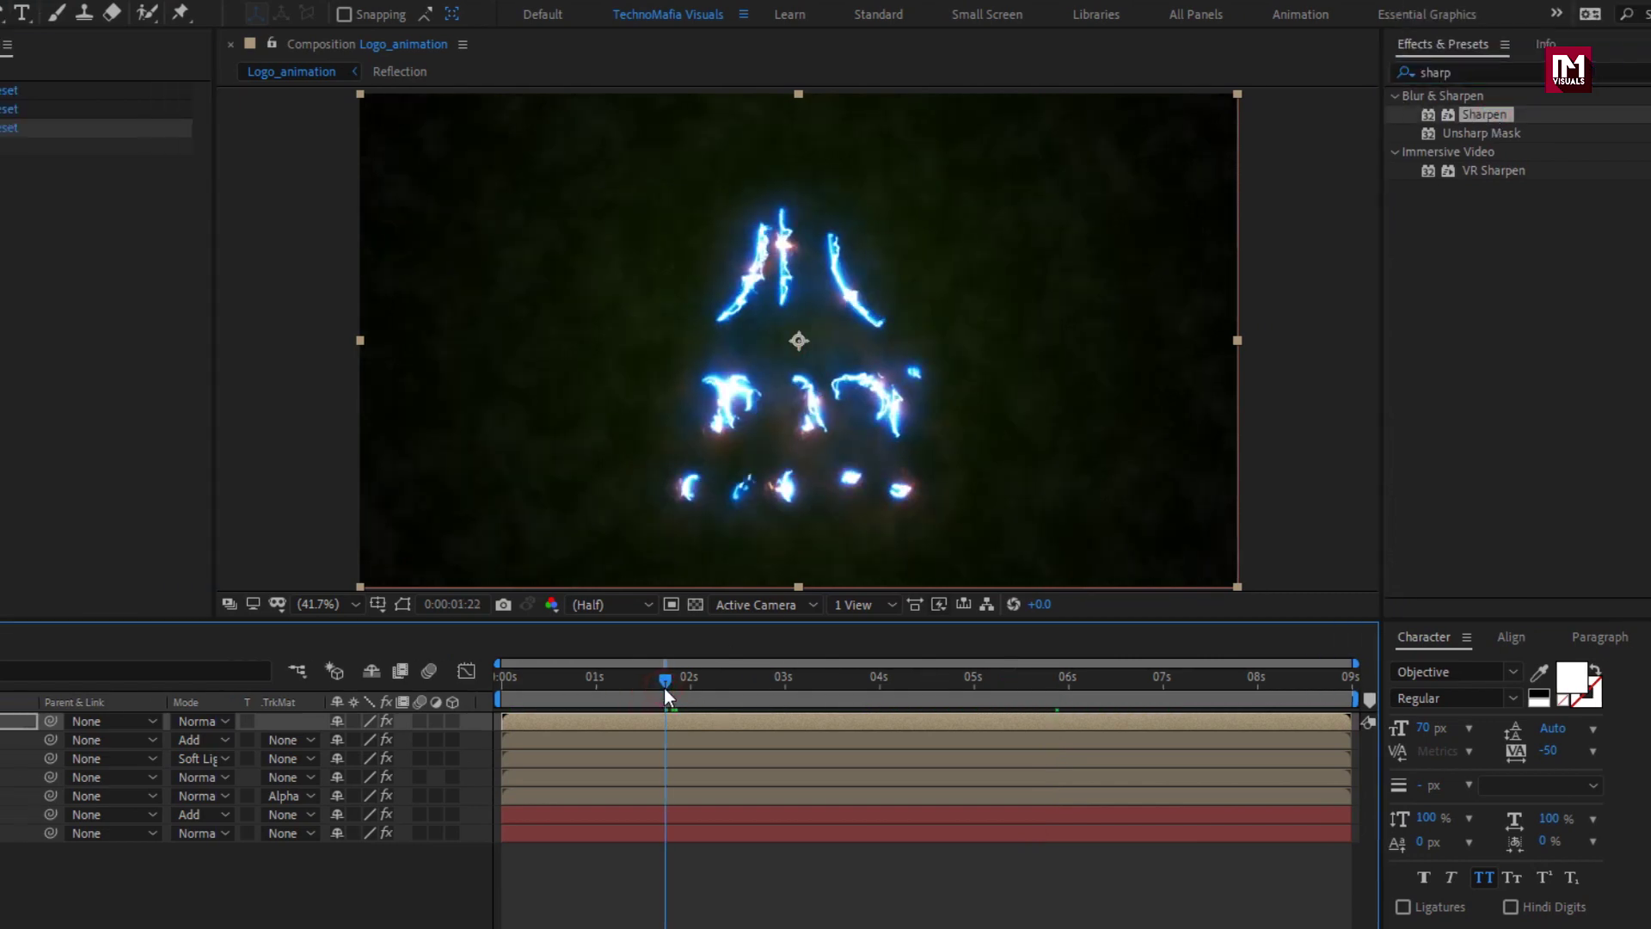
left_click(266, 145)
type("100")
key("Return")
left_click_drag(830, 698, 965, 684)
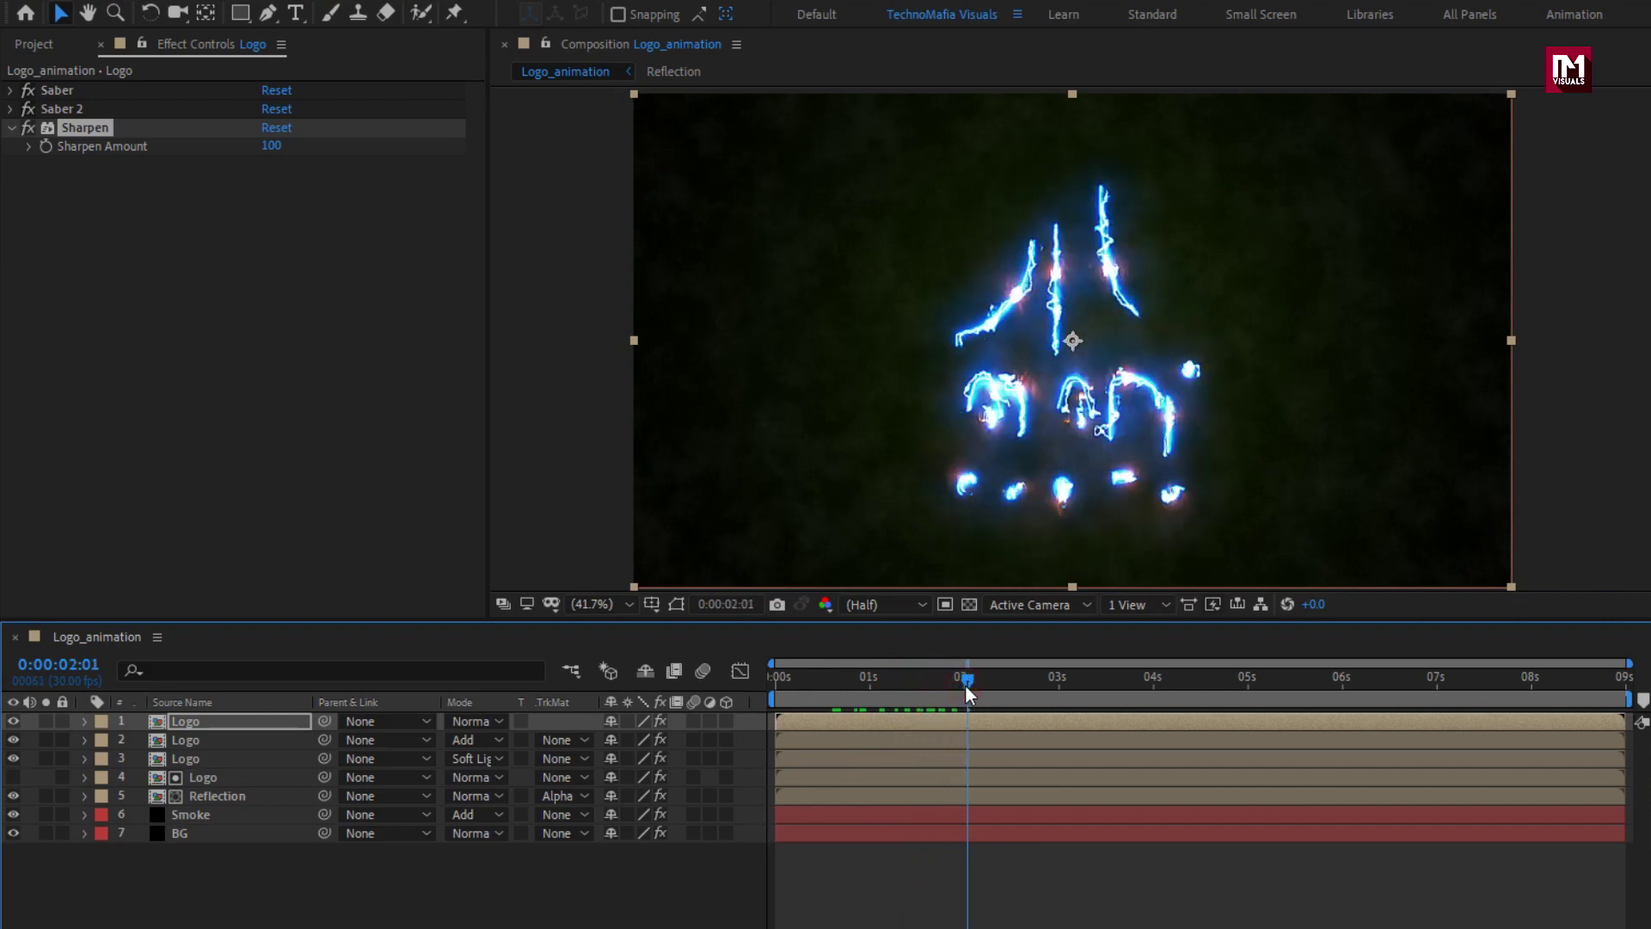
Create a new adjustment layer above all layers of the Logo_animation composition.
left_click(404, 878)
right_click(545, 854)
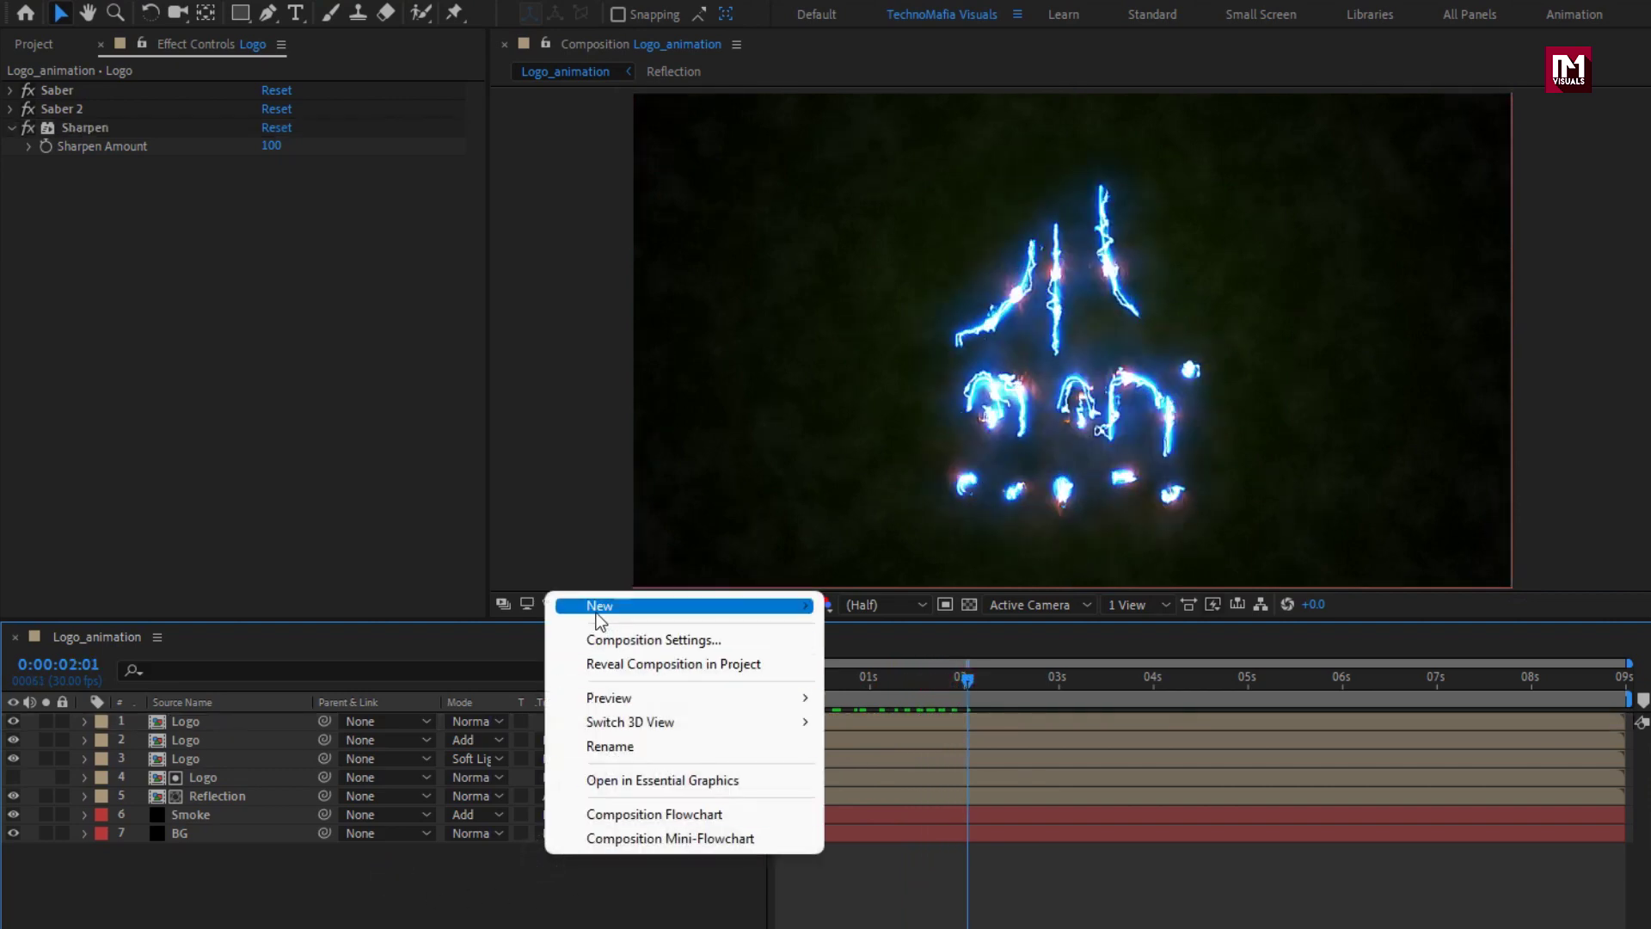
mouse_move(600, 622)
left_click(941, 784)
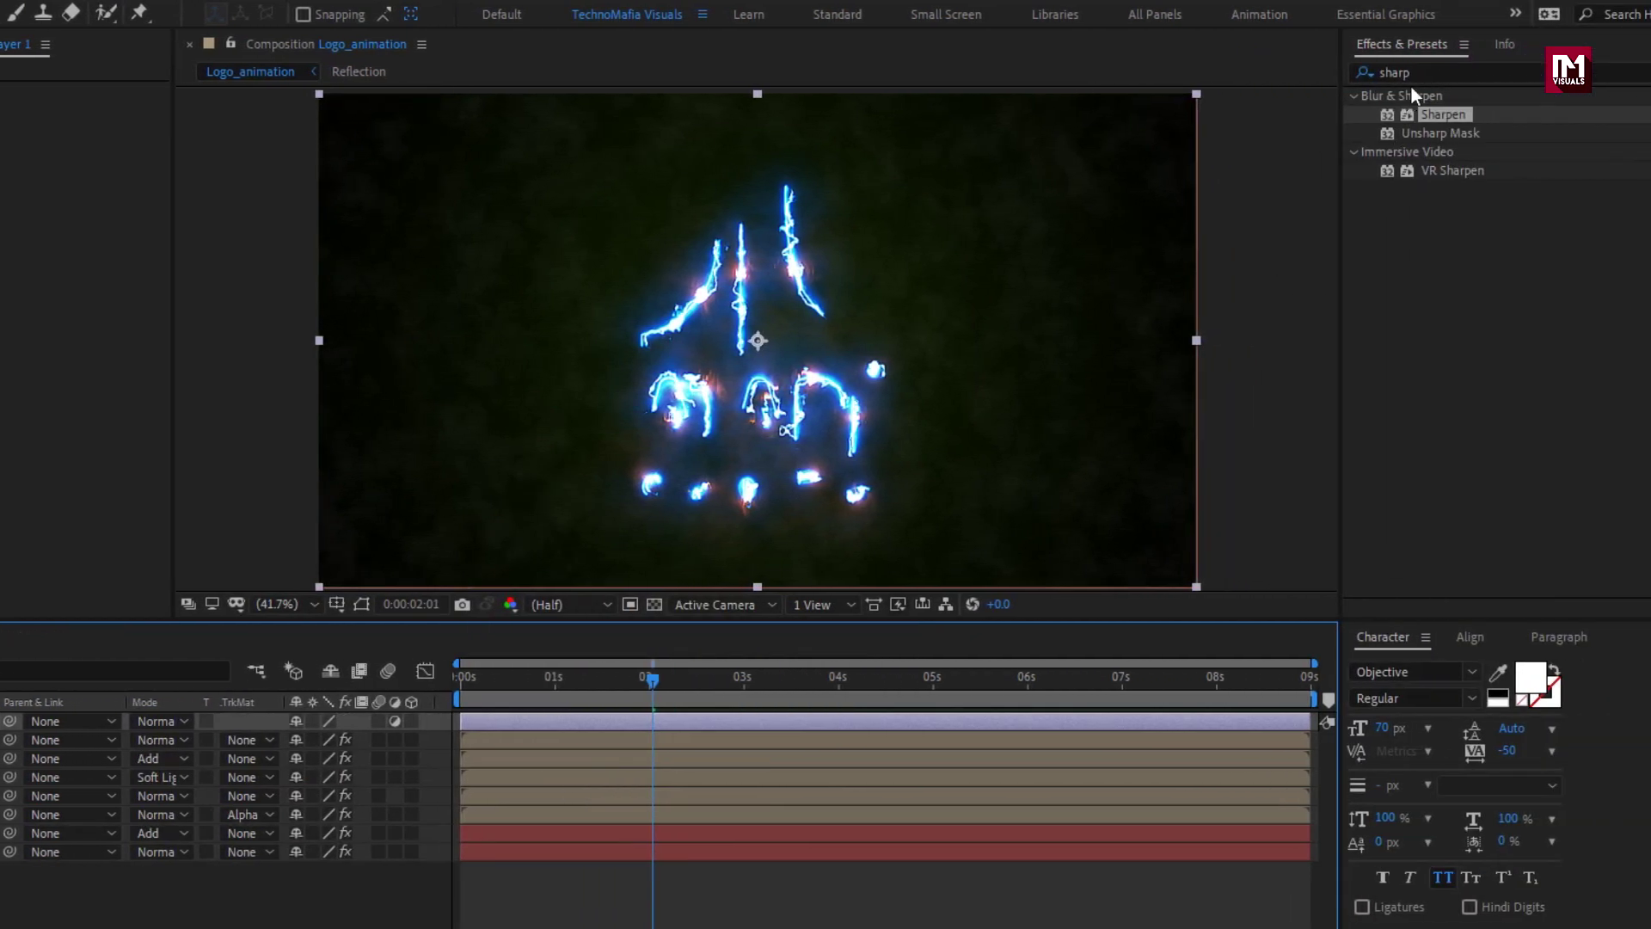
Find the Wave Warp effect and apply it to Adjustment Layer 1.
left_click(1348, 73)
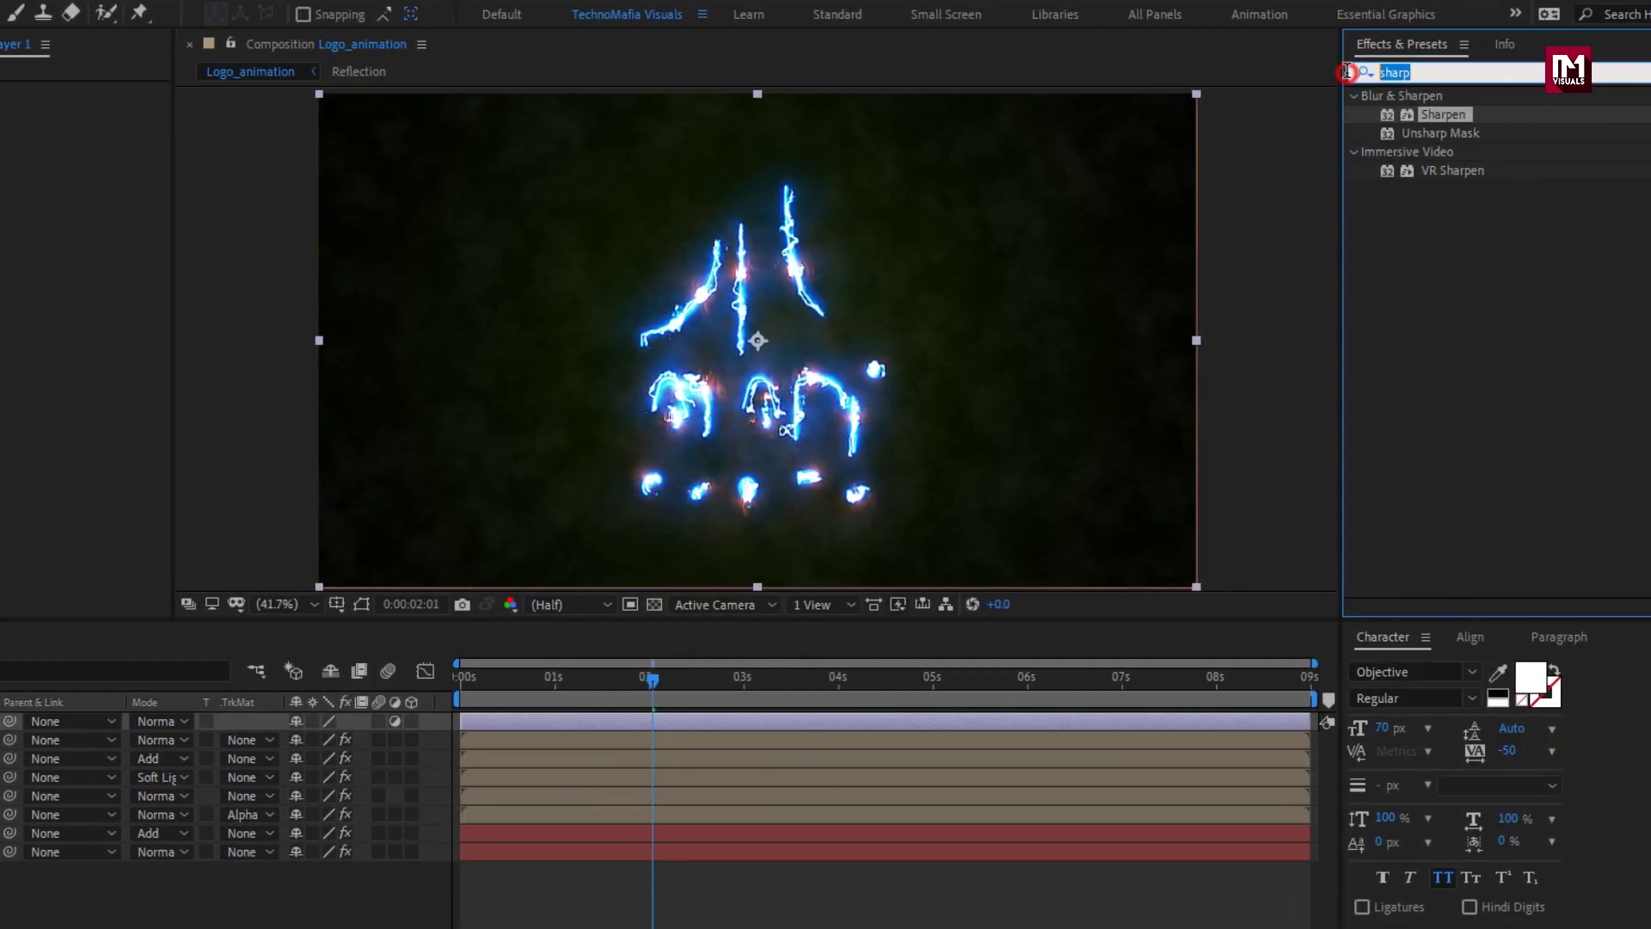
key("BackSpace")
type("wave")
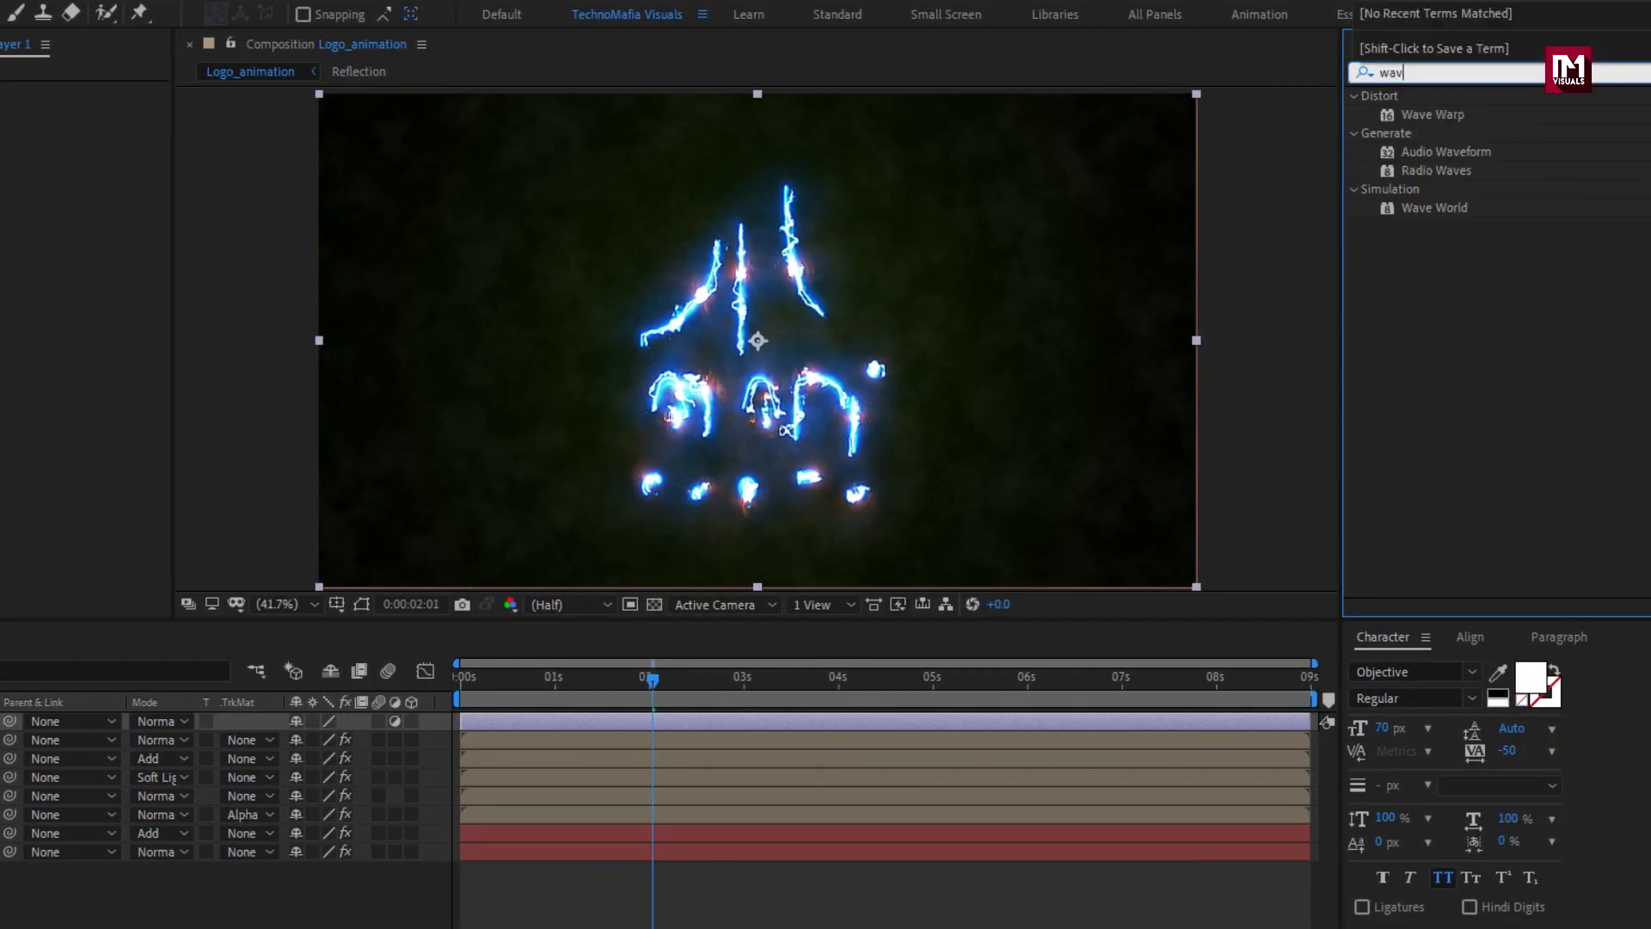
double_click(1436, 112)
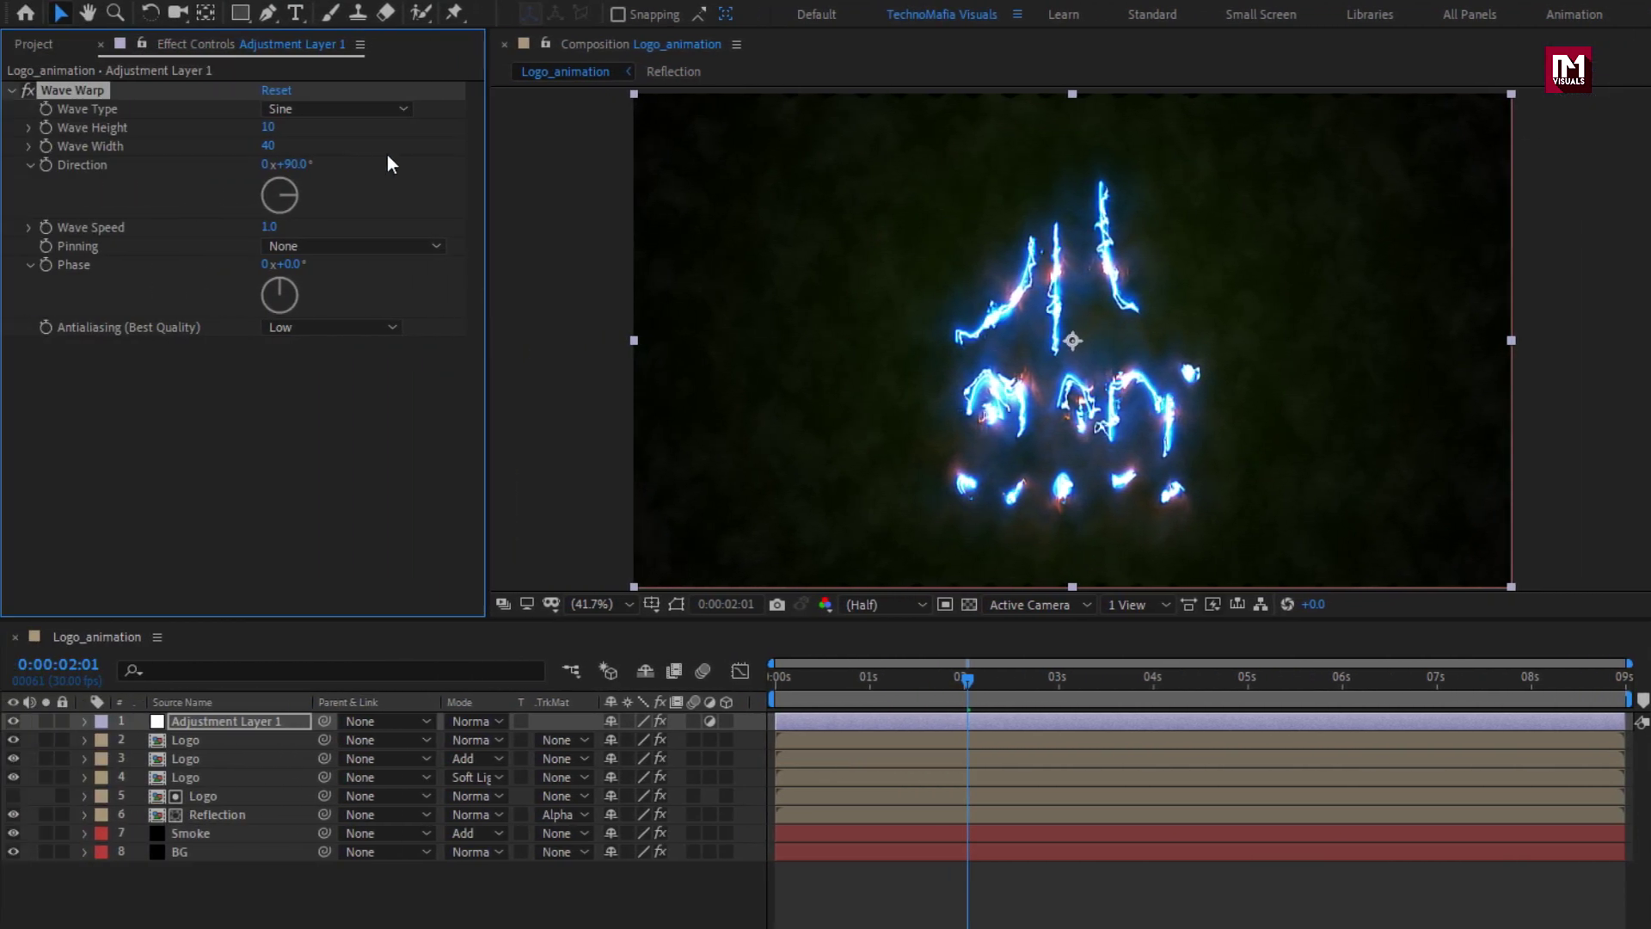
Set the Wave Warp's Wave Type to Noise, Wave Height to 20 and Wave Width to 100.
left_click(78, 109)
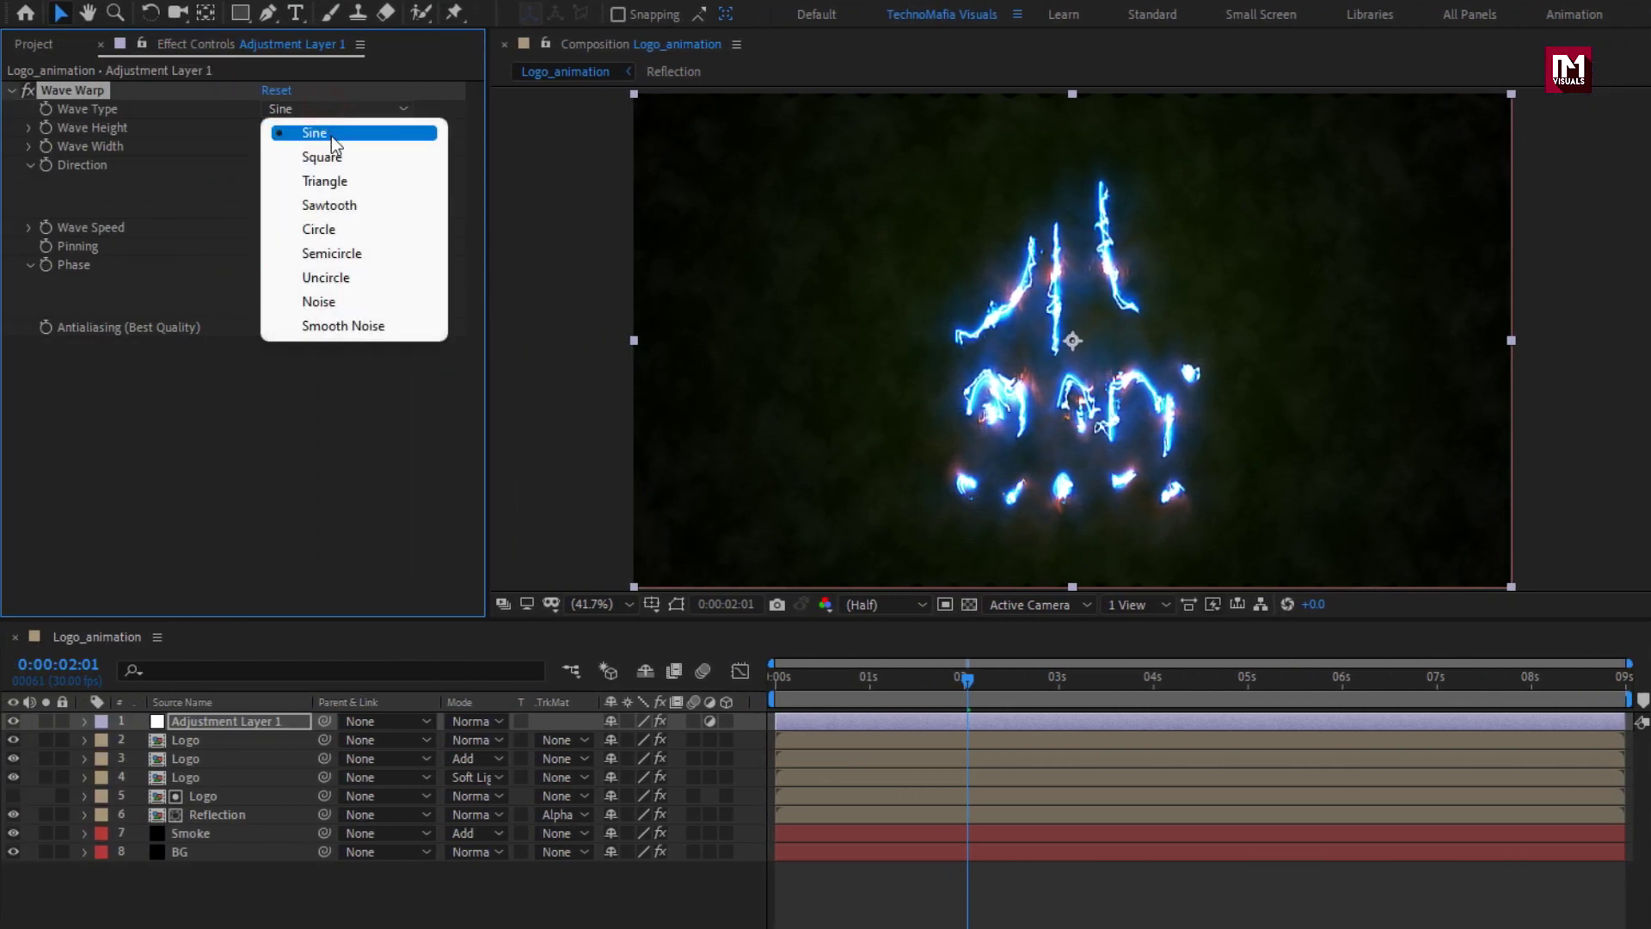
left_click(384, 301)
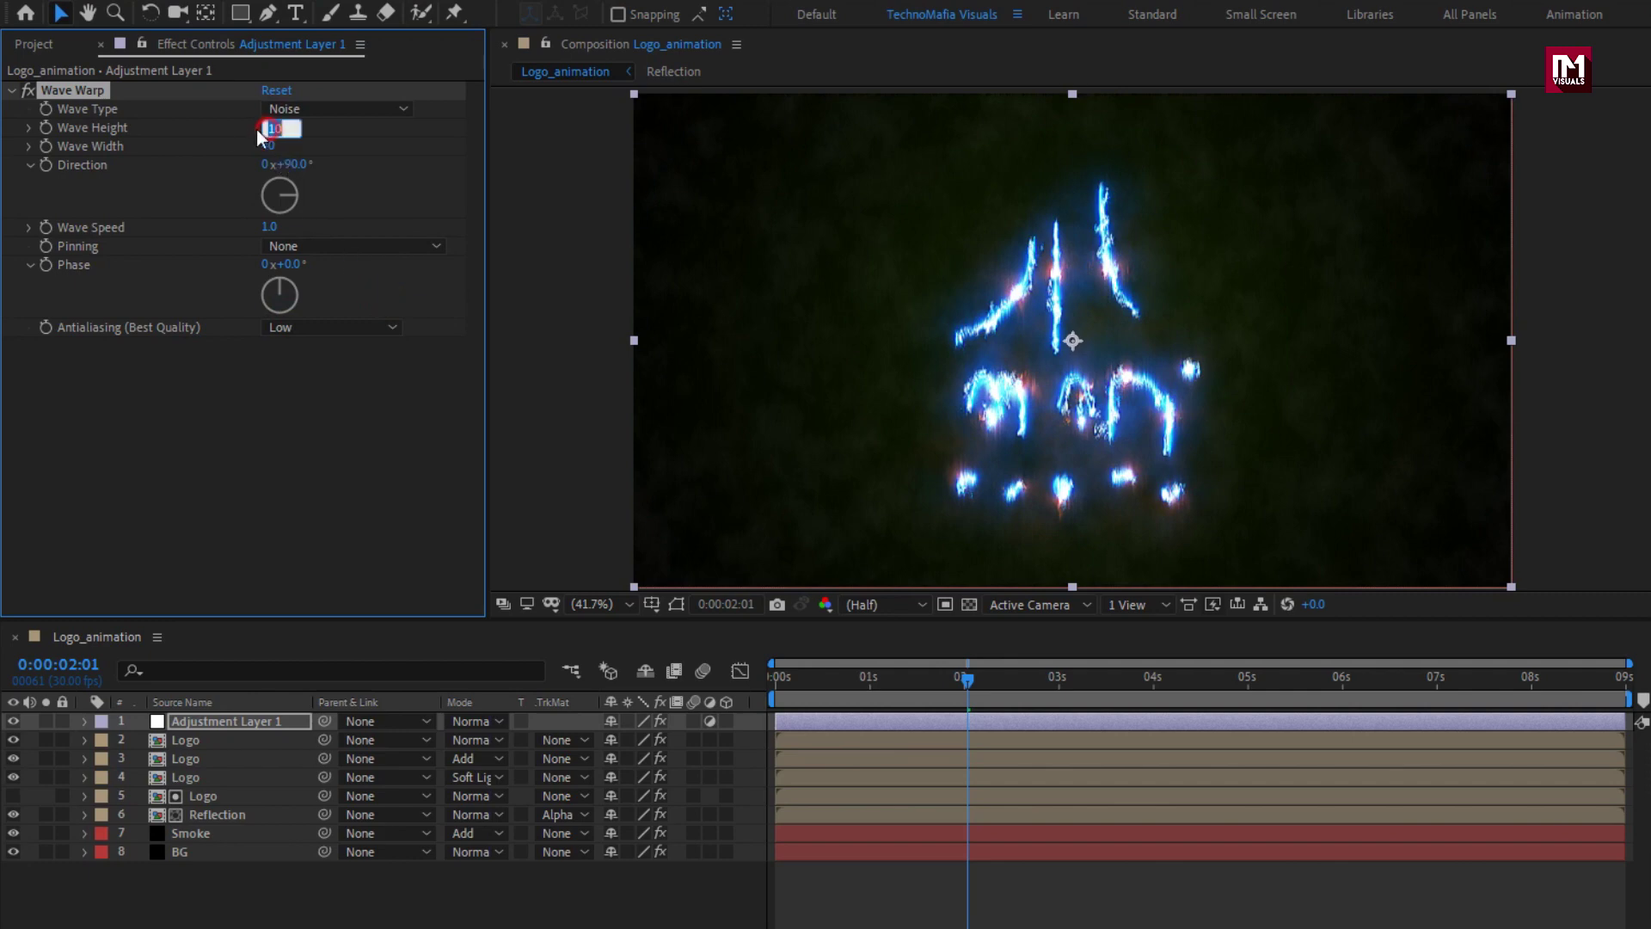
type("20")
key("Return")
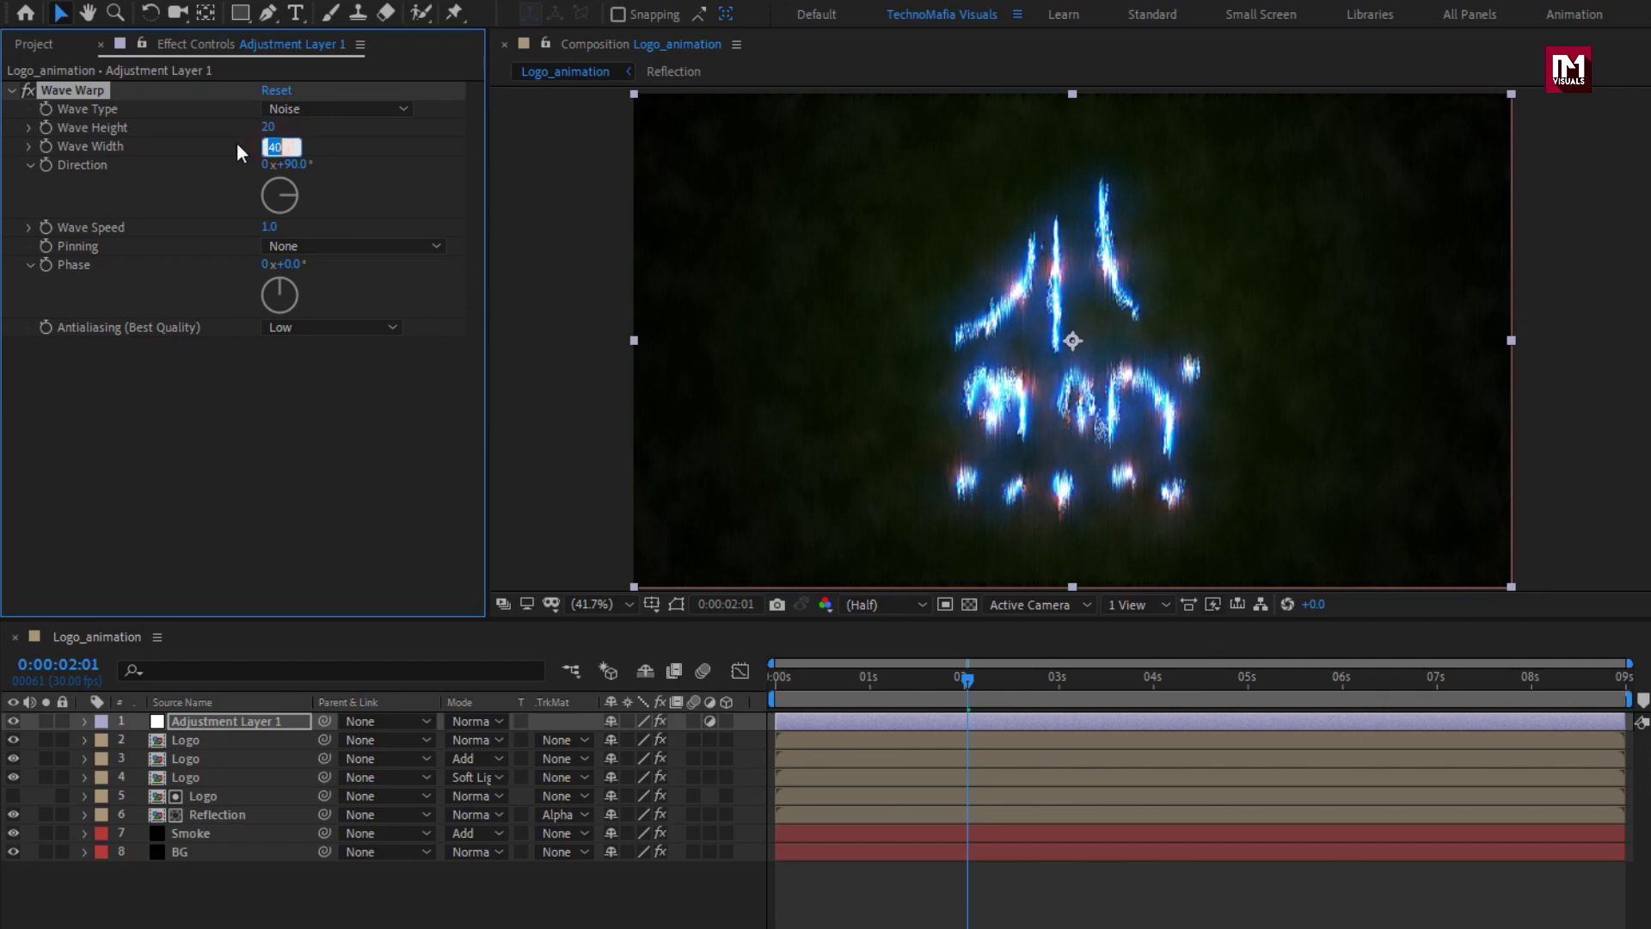
type("100")
key("Return")
Set the Wave Warp's Direction to 0° and Wave Speed to 0, and check the distortion over time.
left_click(295, 164)
type("0")
key("Return")
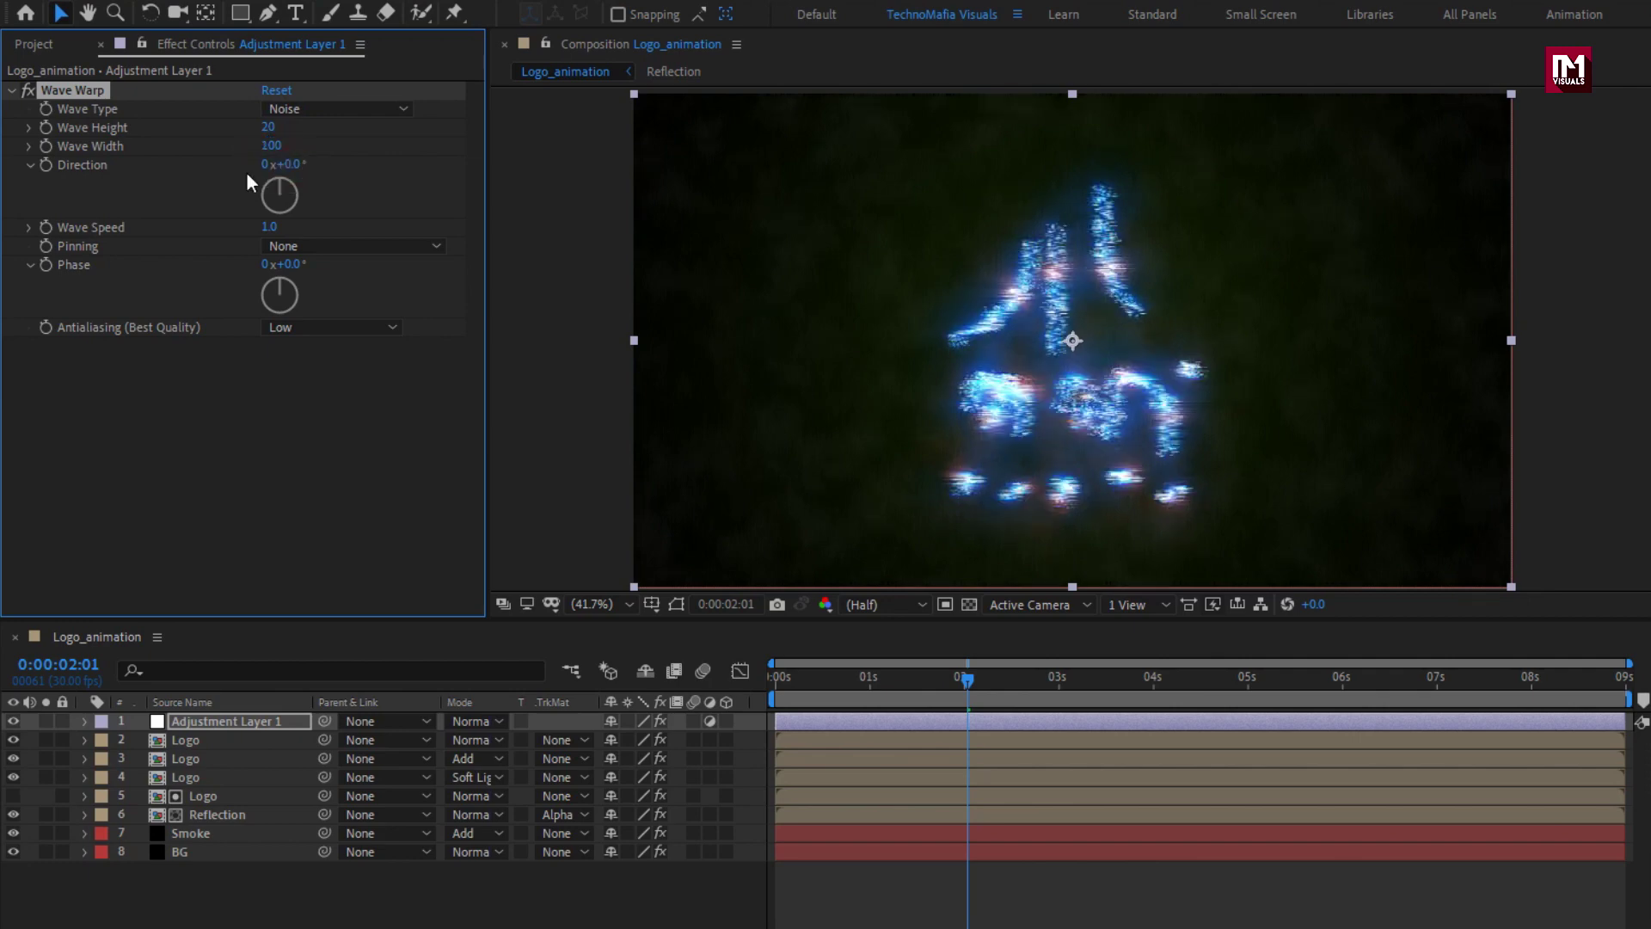
left_click(263, 226)
type("0")
key("Return")
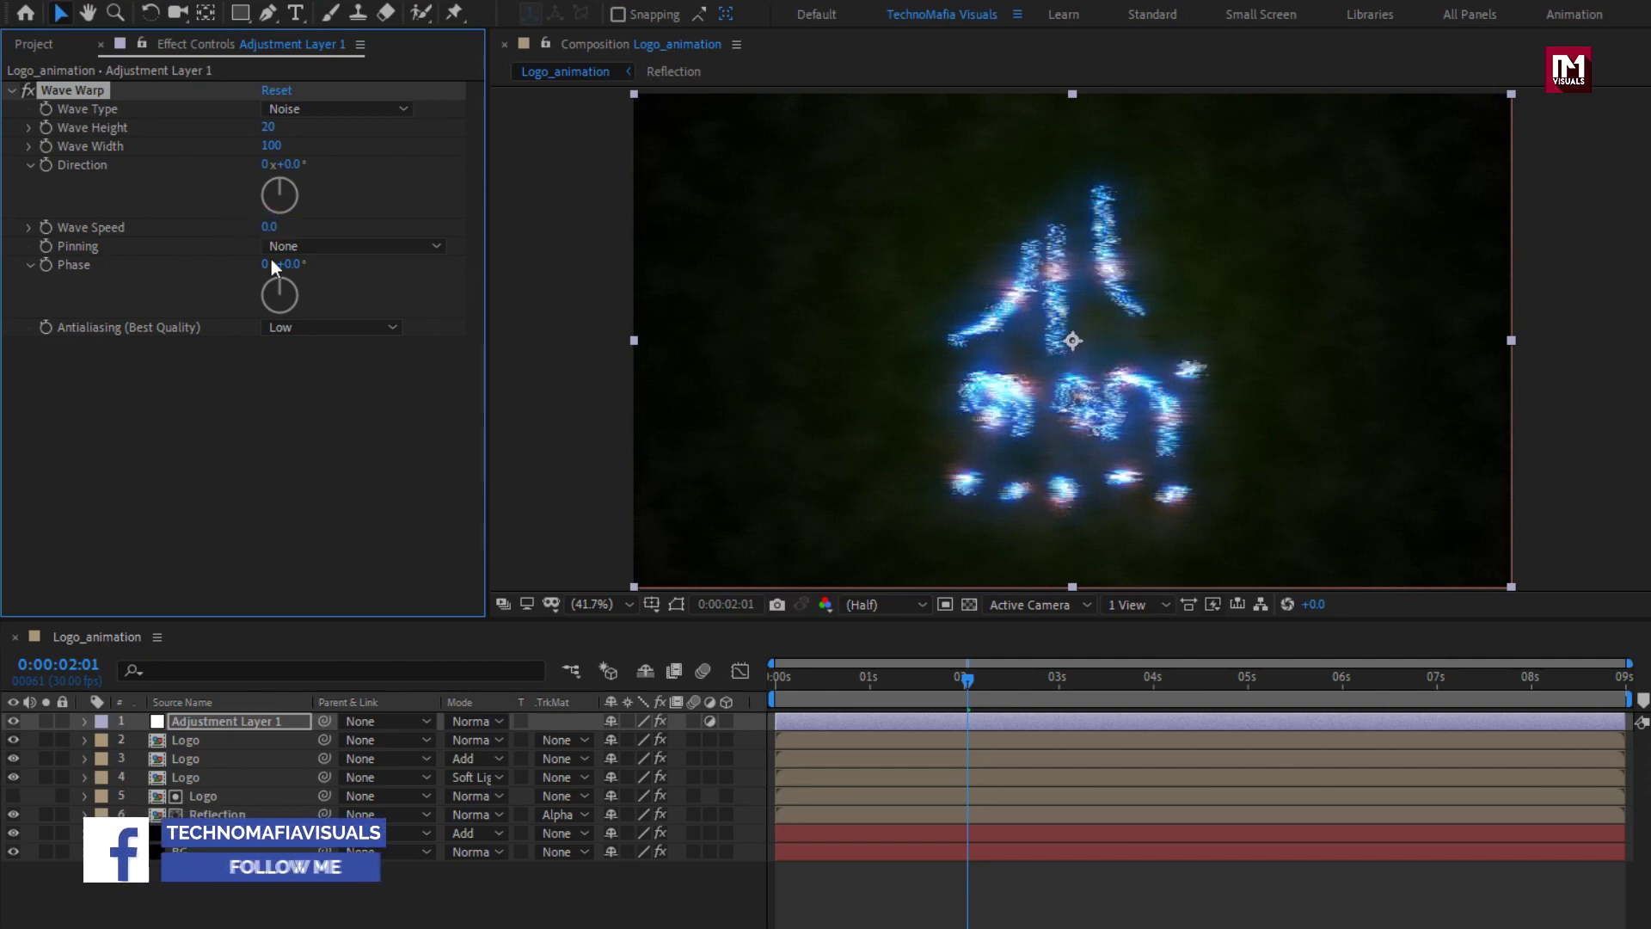
left_click_drag(834, 684, 1068, 681)
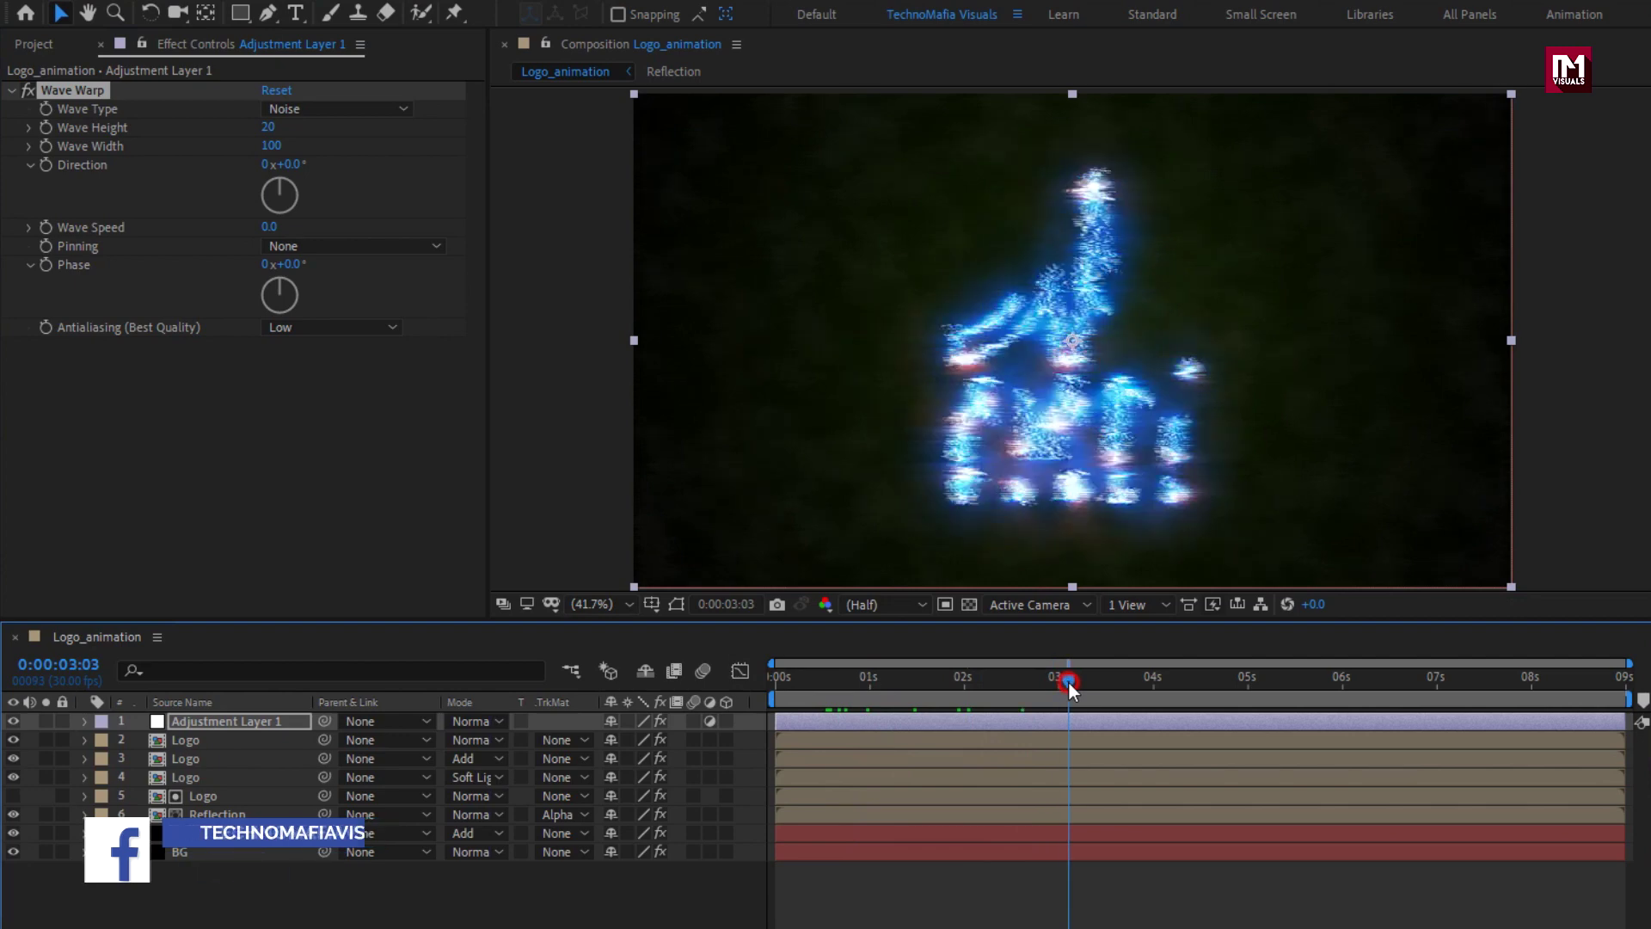
Reveal Adjustment Layer 1's Opacity and keyframe it at 0% at 0:00:00:08.
left_click(231, 720)
key("t")
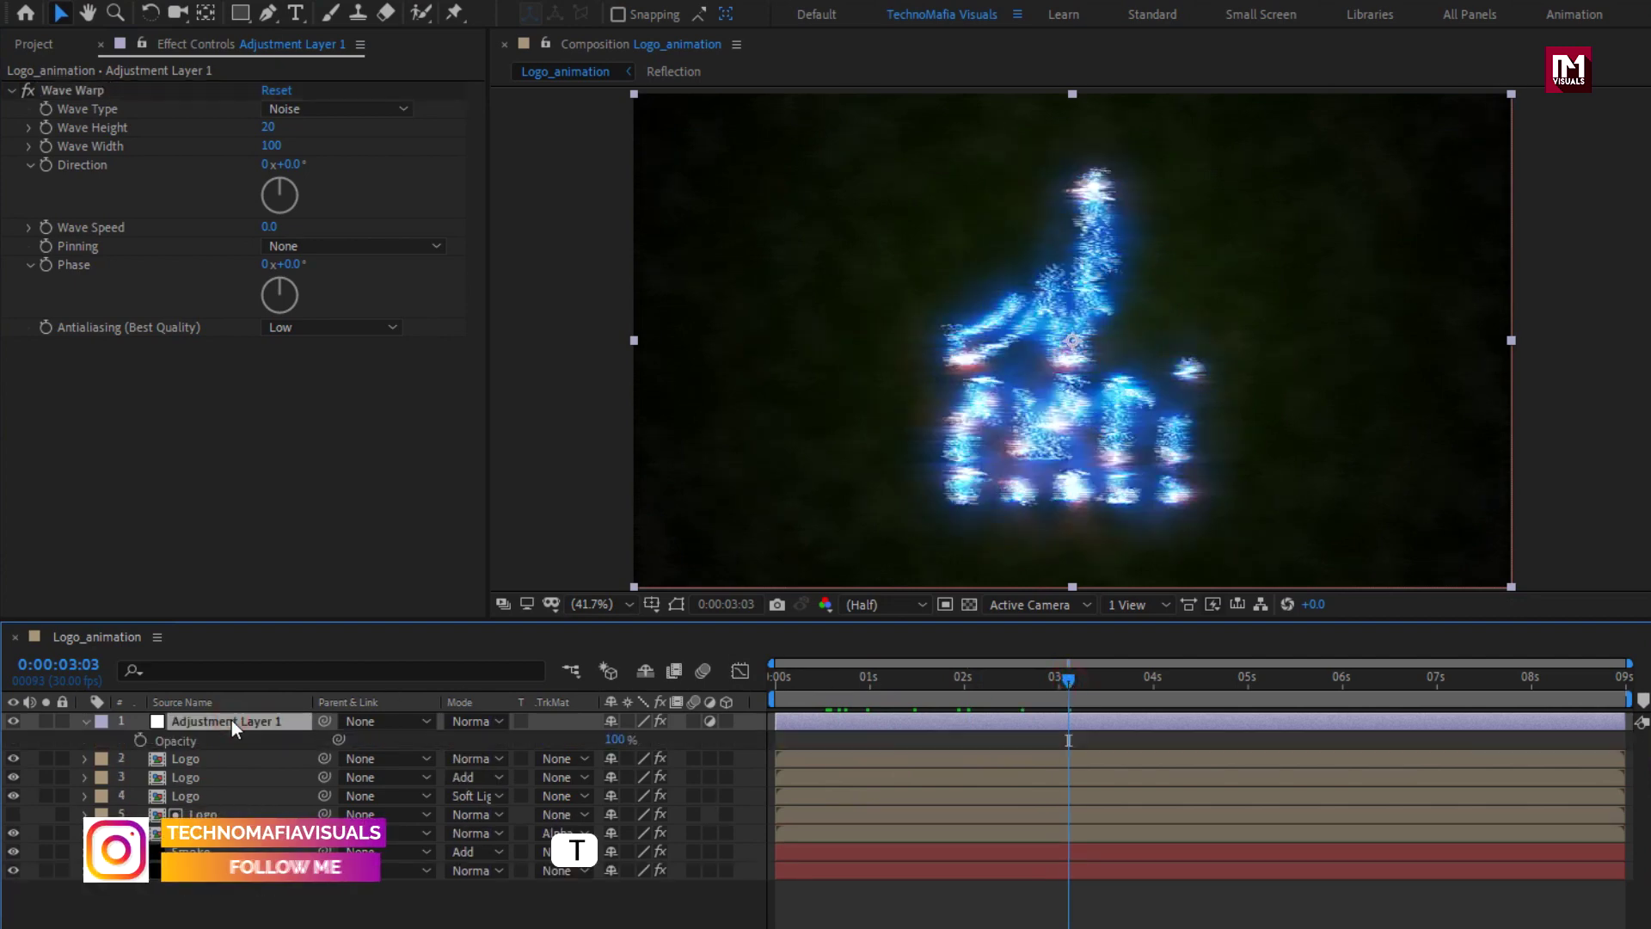
left_click_drag(833, 674, 801, 679)
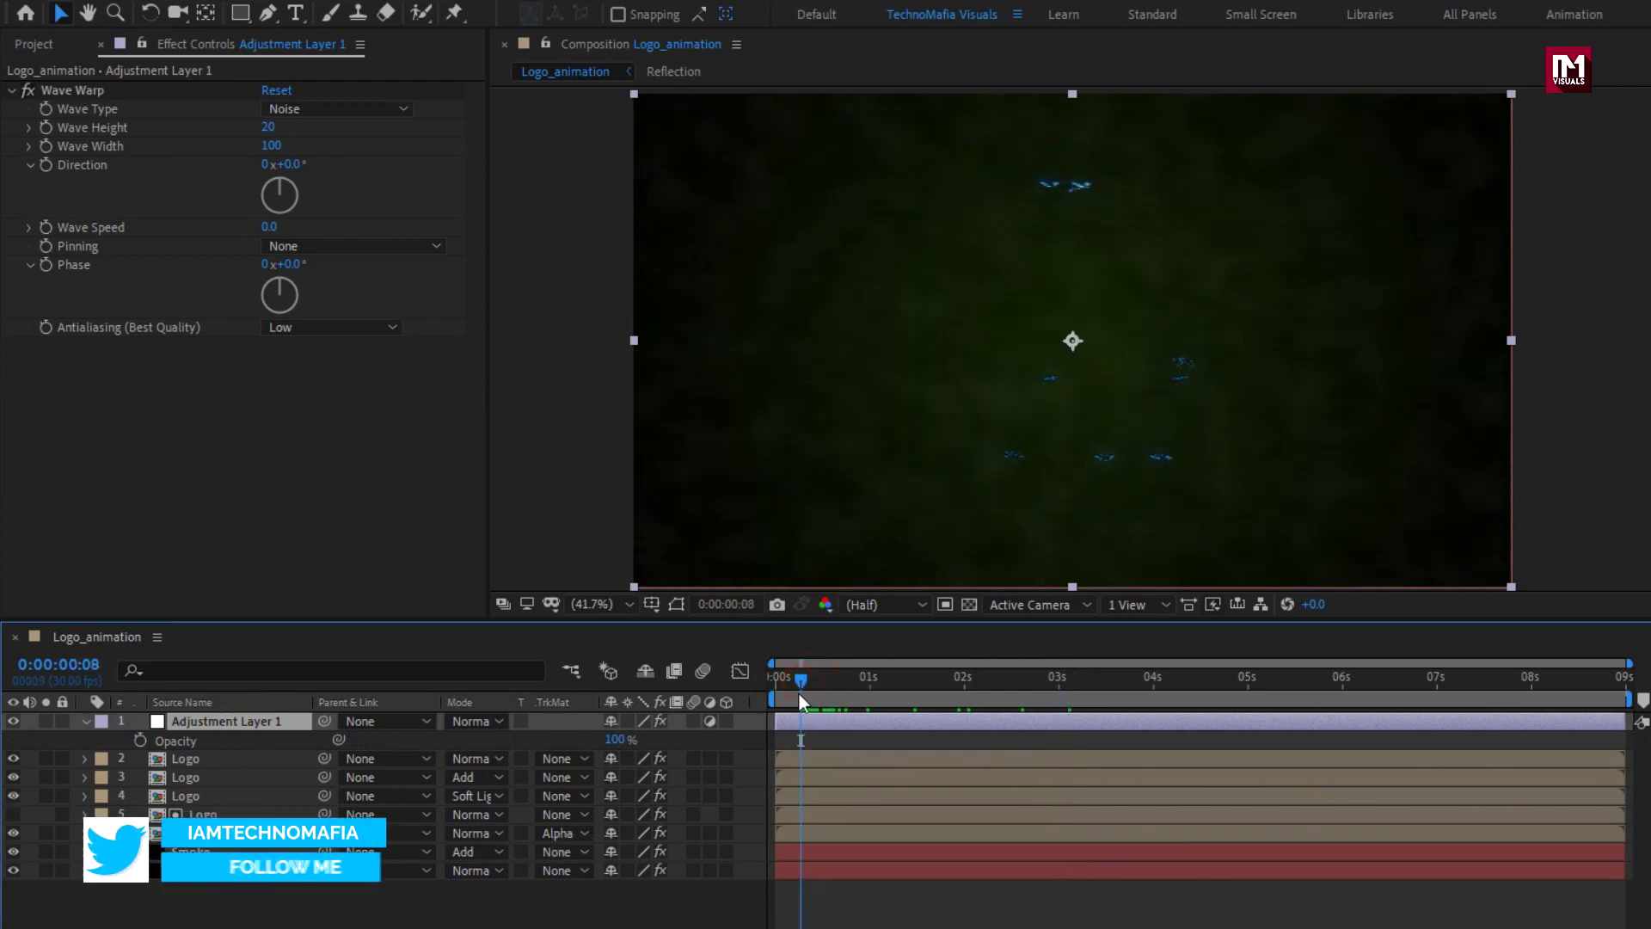
left_click_drag(1627, 664, 1081, 662)
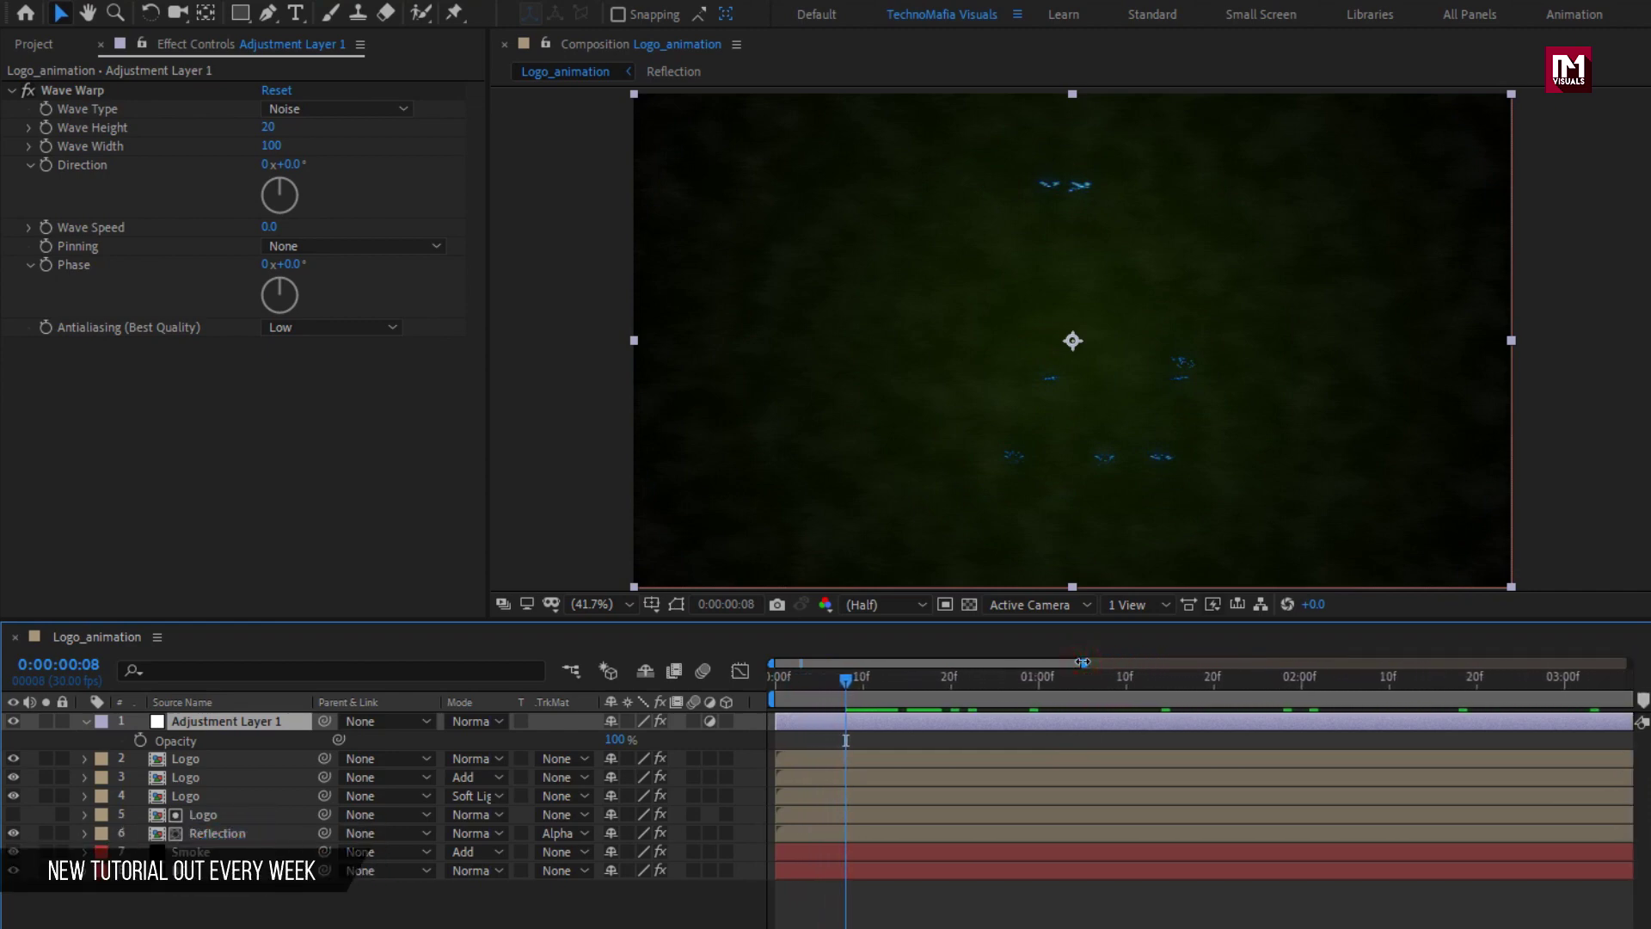
left_click(140, 741)
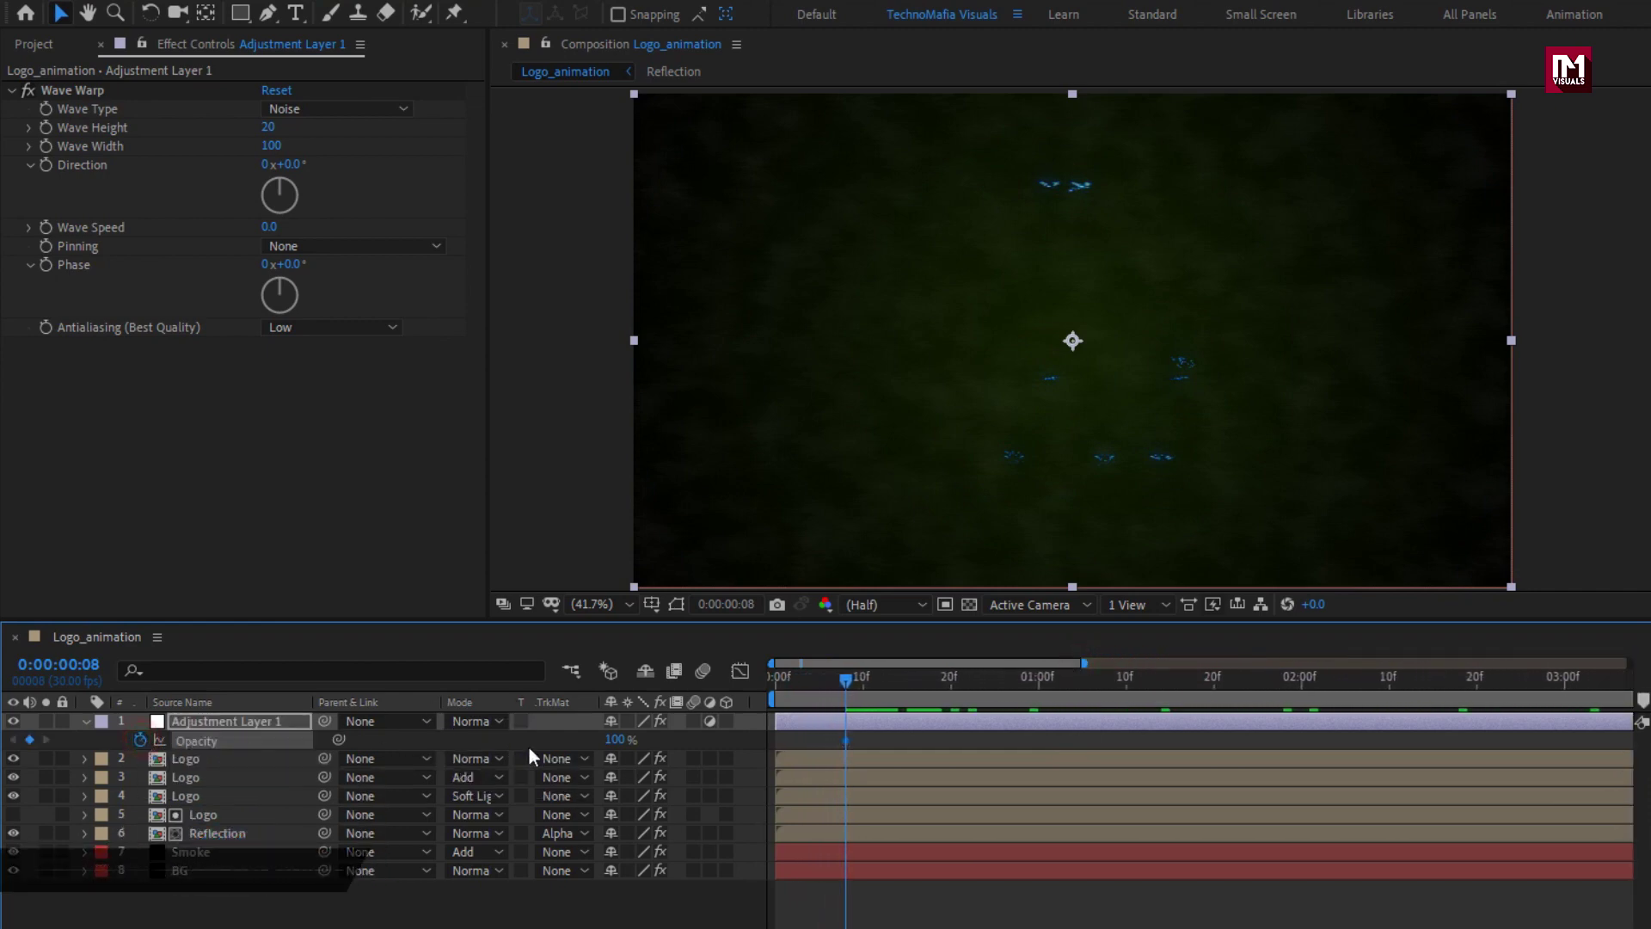
type("0")
key("Return")
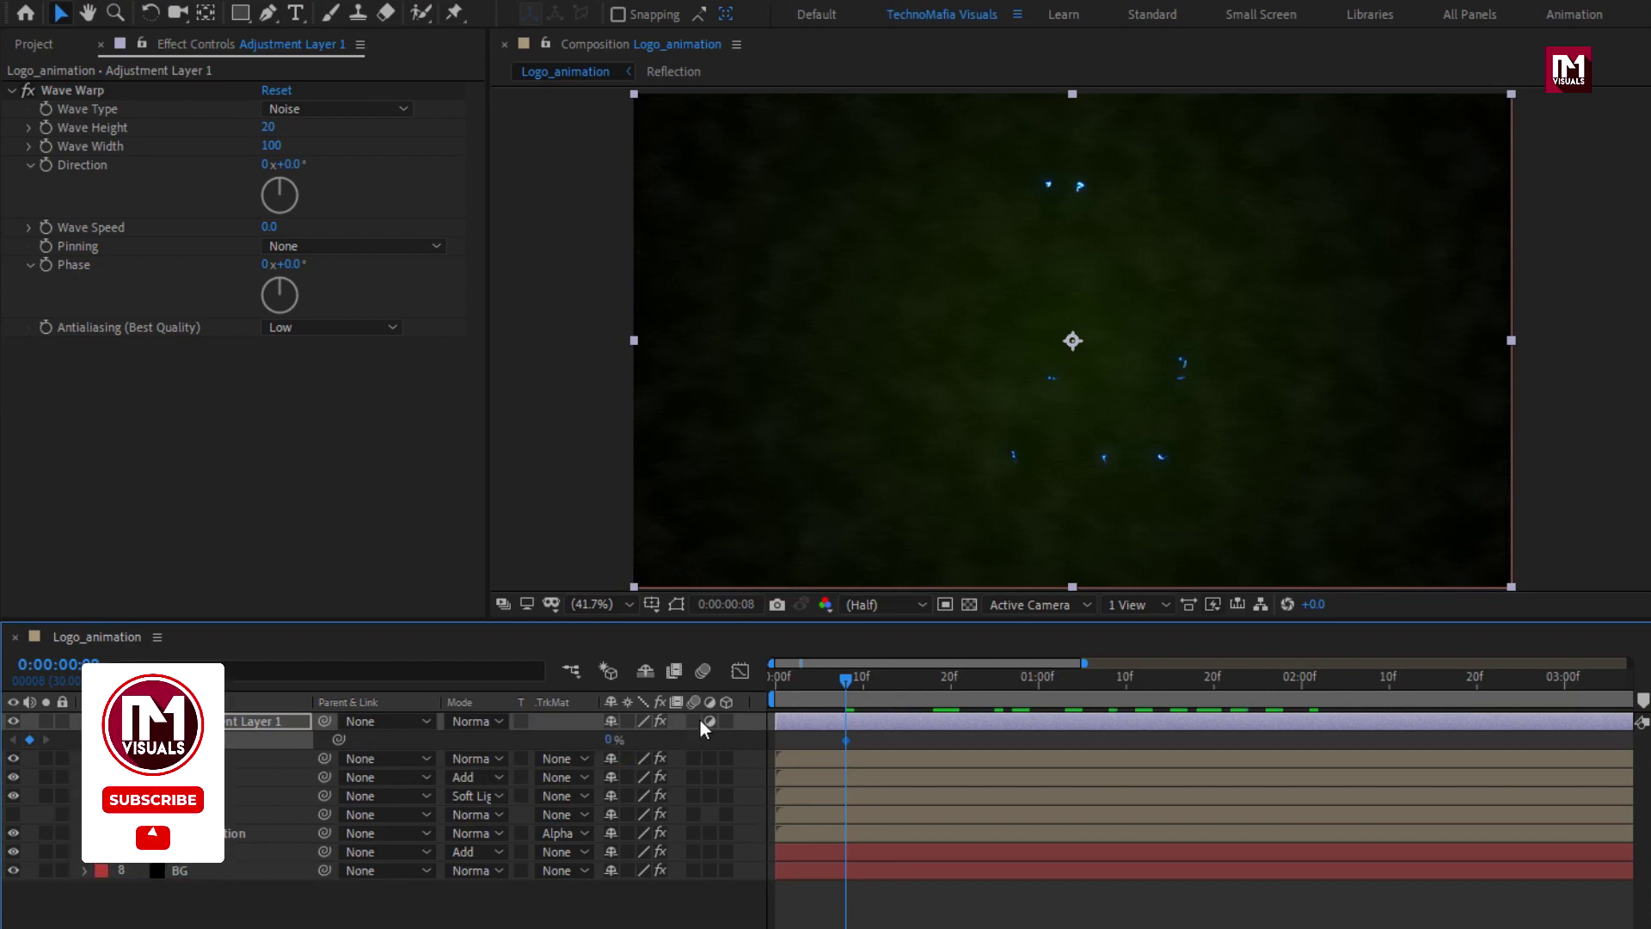
Keyframe Adjustment Layer 1's Opacity at 100% at 0:00:00:09 and at 0% two frames after that.
key("Page_Down")
left_click(608, 739)
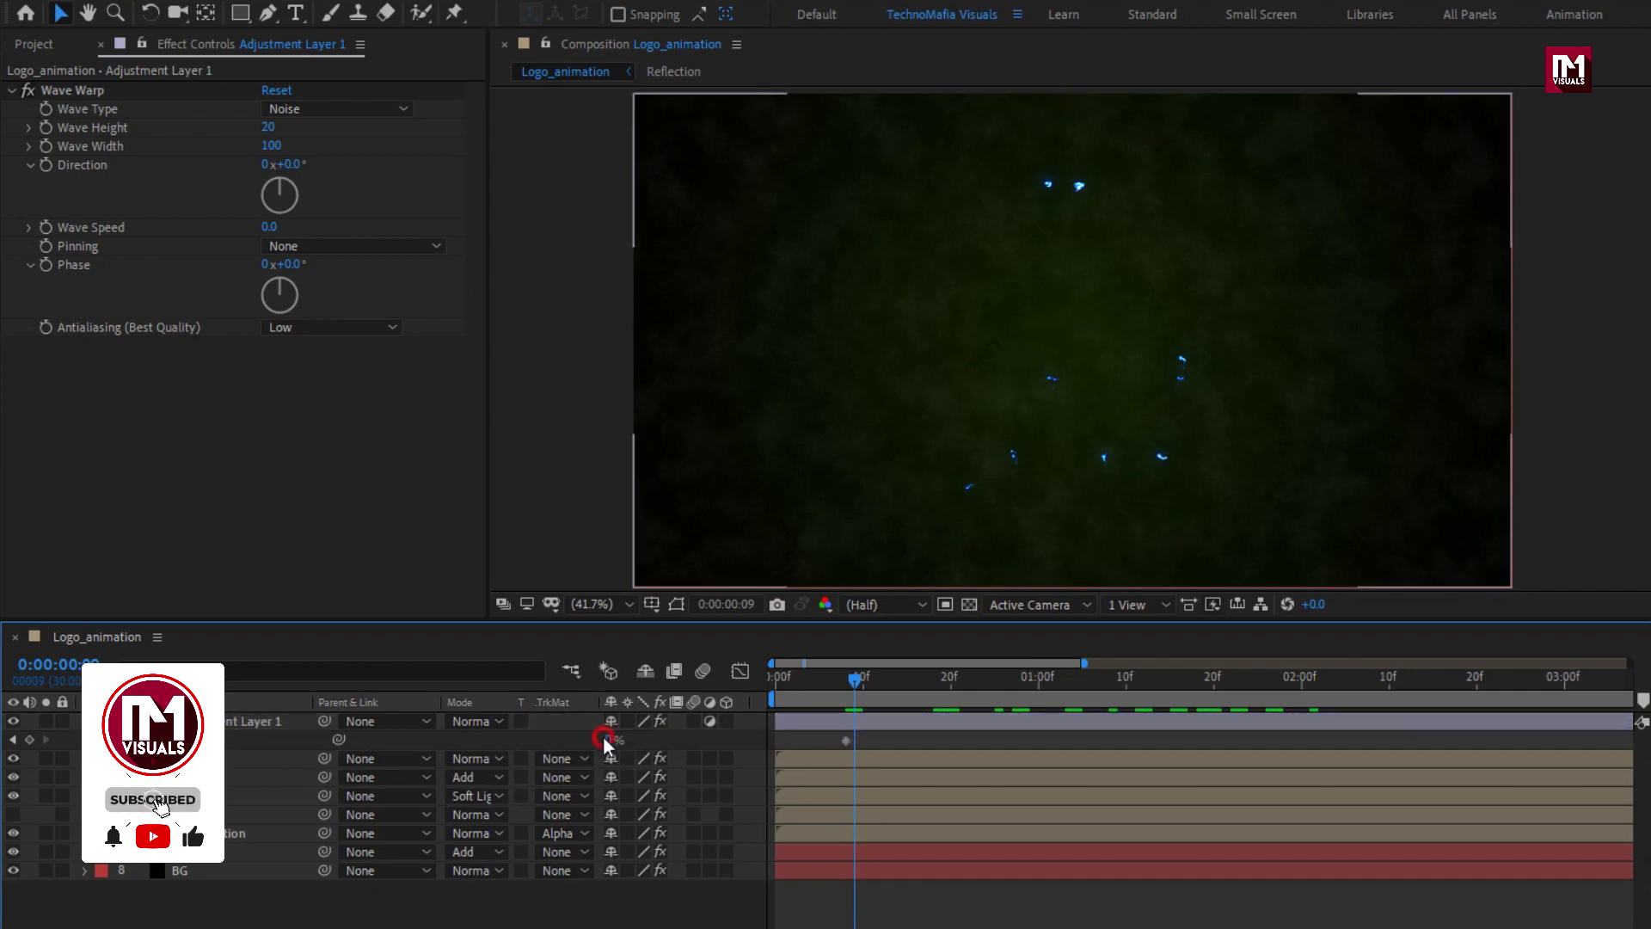
type("100")
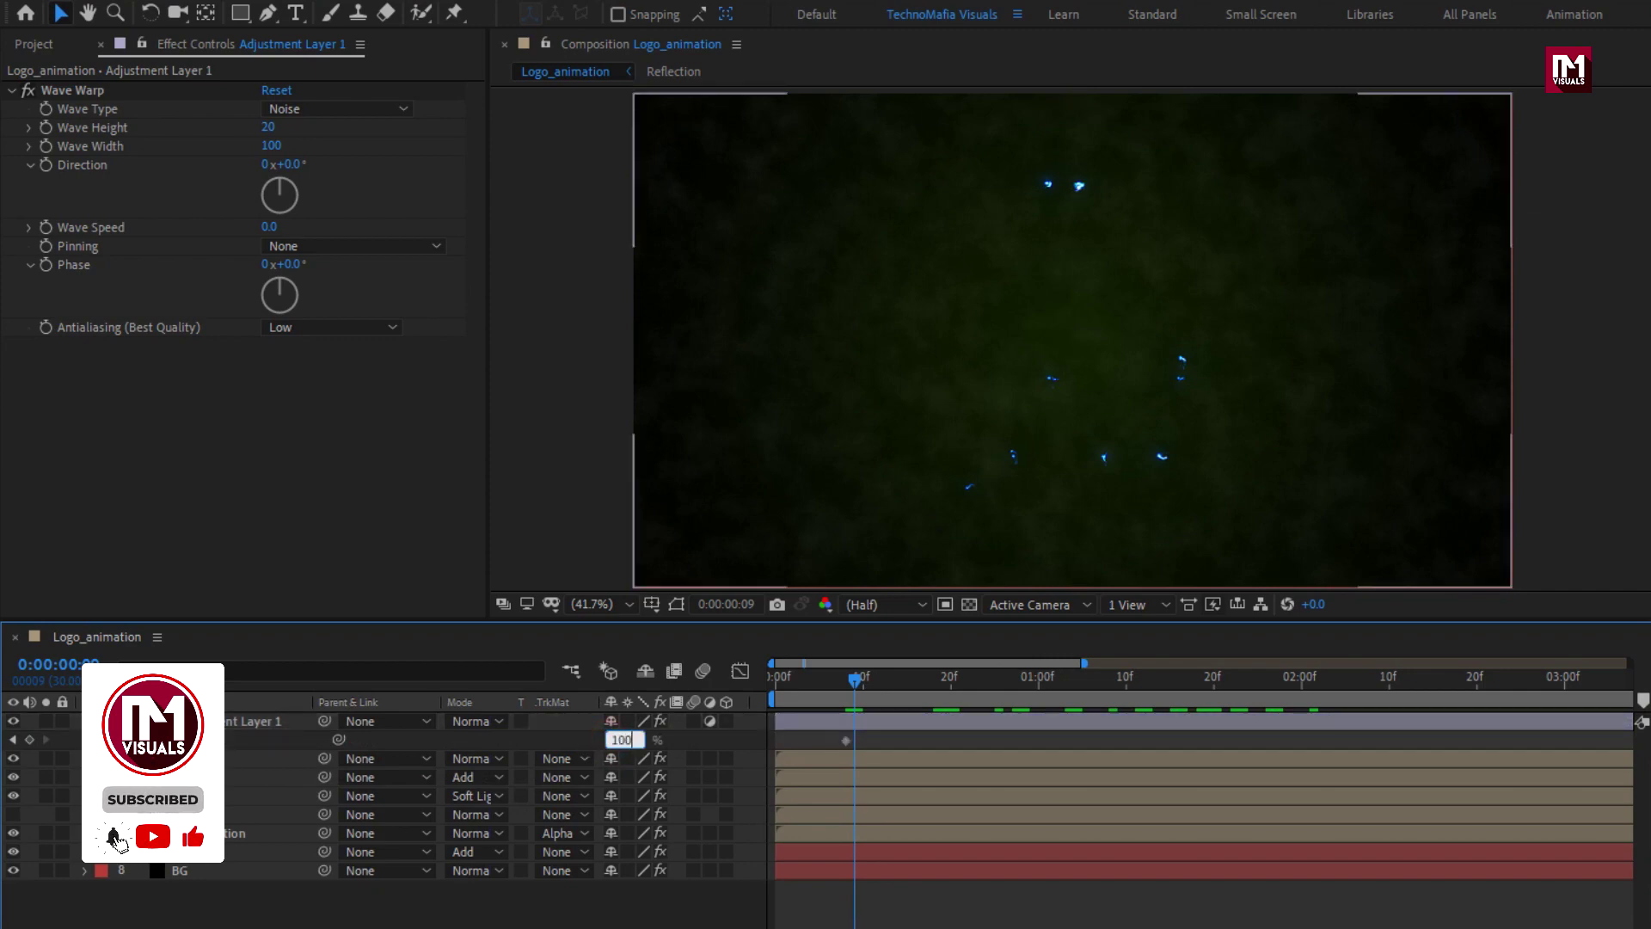
key("Return")
key("Page_Down")
key("Page_Down")
left_click(607, 740)
type("0")
key("Return")
Copy the three Opacity keyframes of Adjustment Layer 1 and paste them at 0:00:01:04 and 0:00:01:20.
left_click_drag(845, 684, 885, 746)
key("ctrl+c")
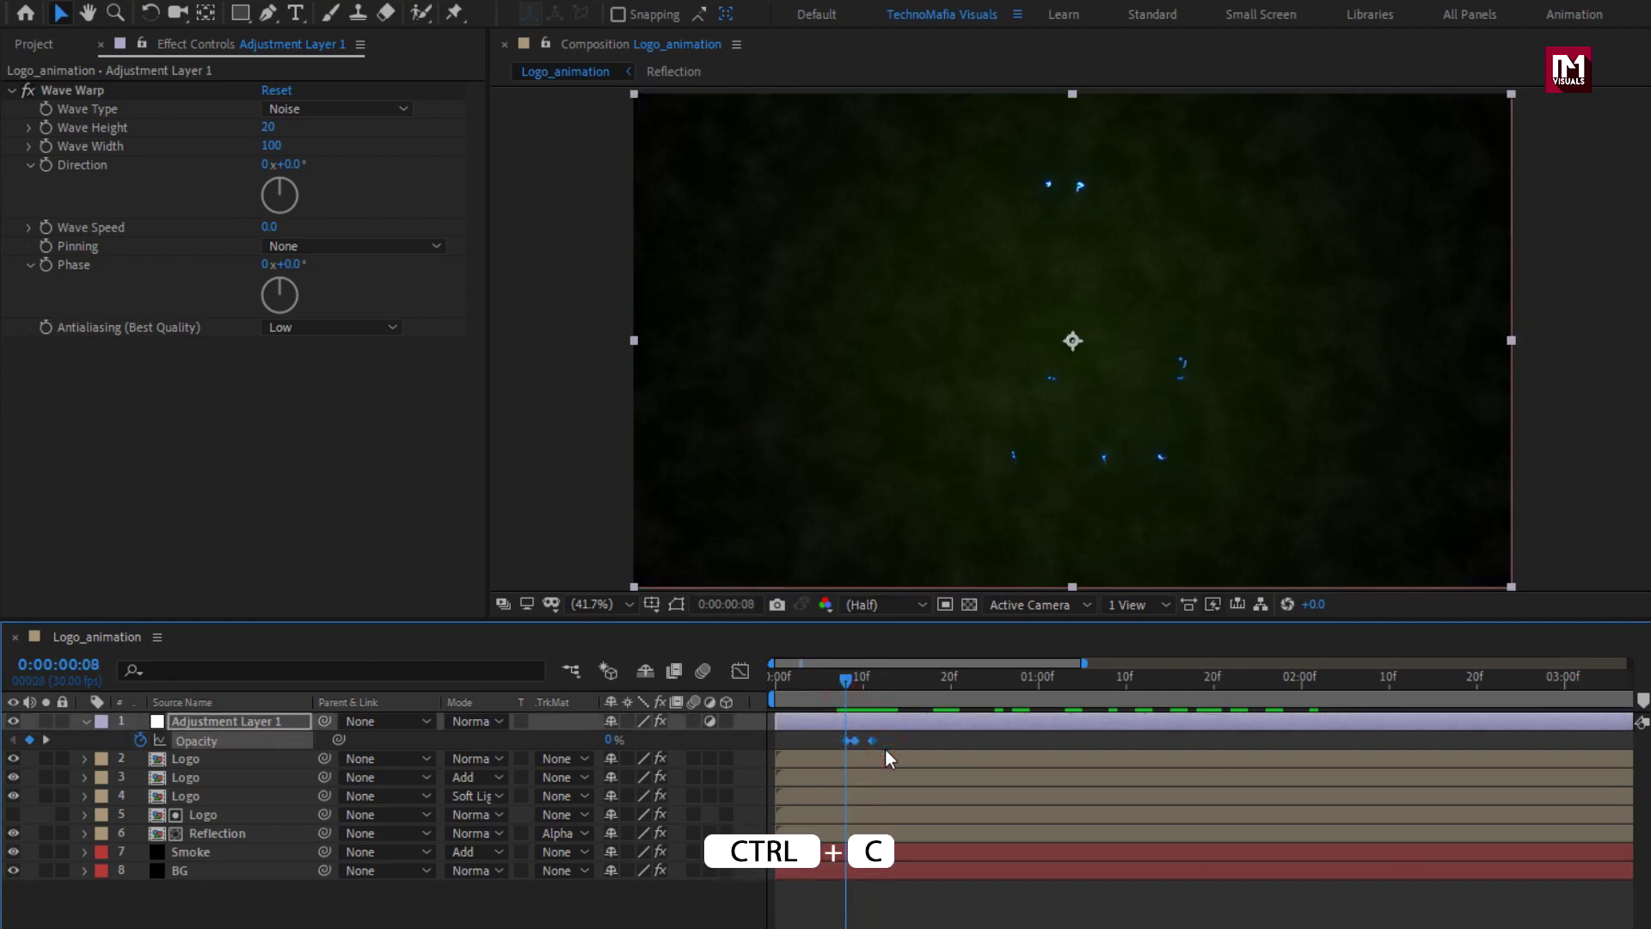
left_click_drag(912, 677, 1071, 682)
key("ctrl+v")
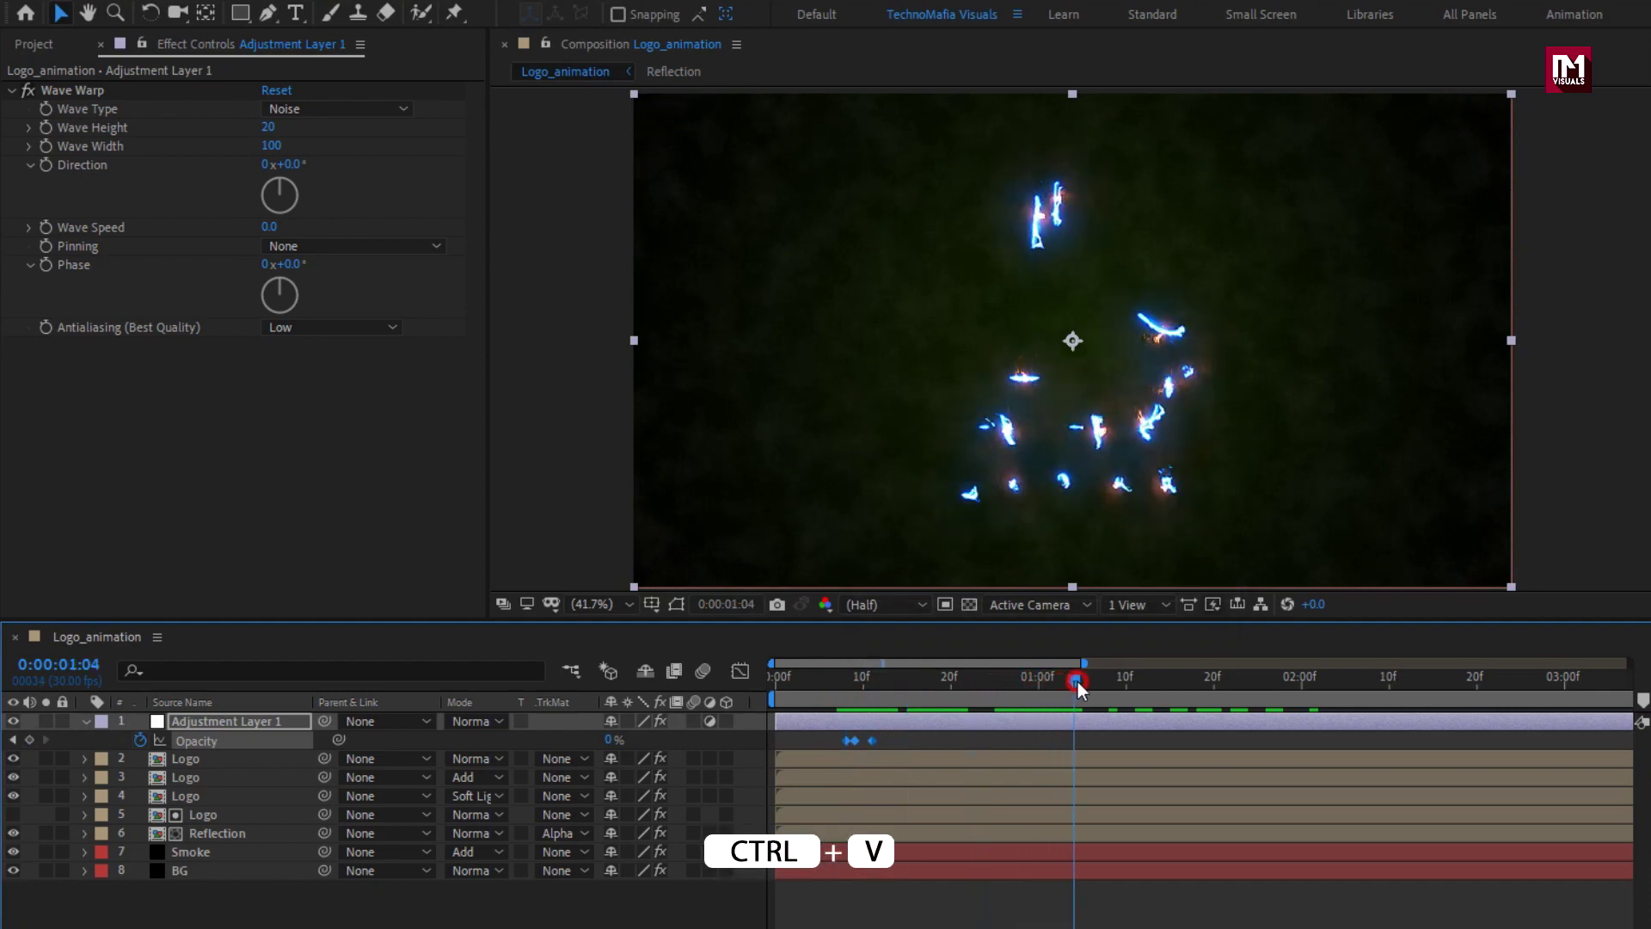
key("ctrl+v")
left_click_drag(1077, 681, 1210, 690)
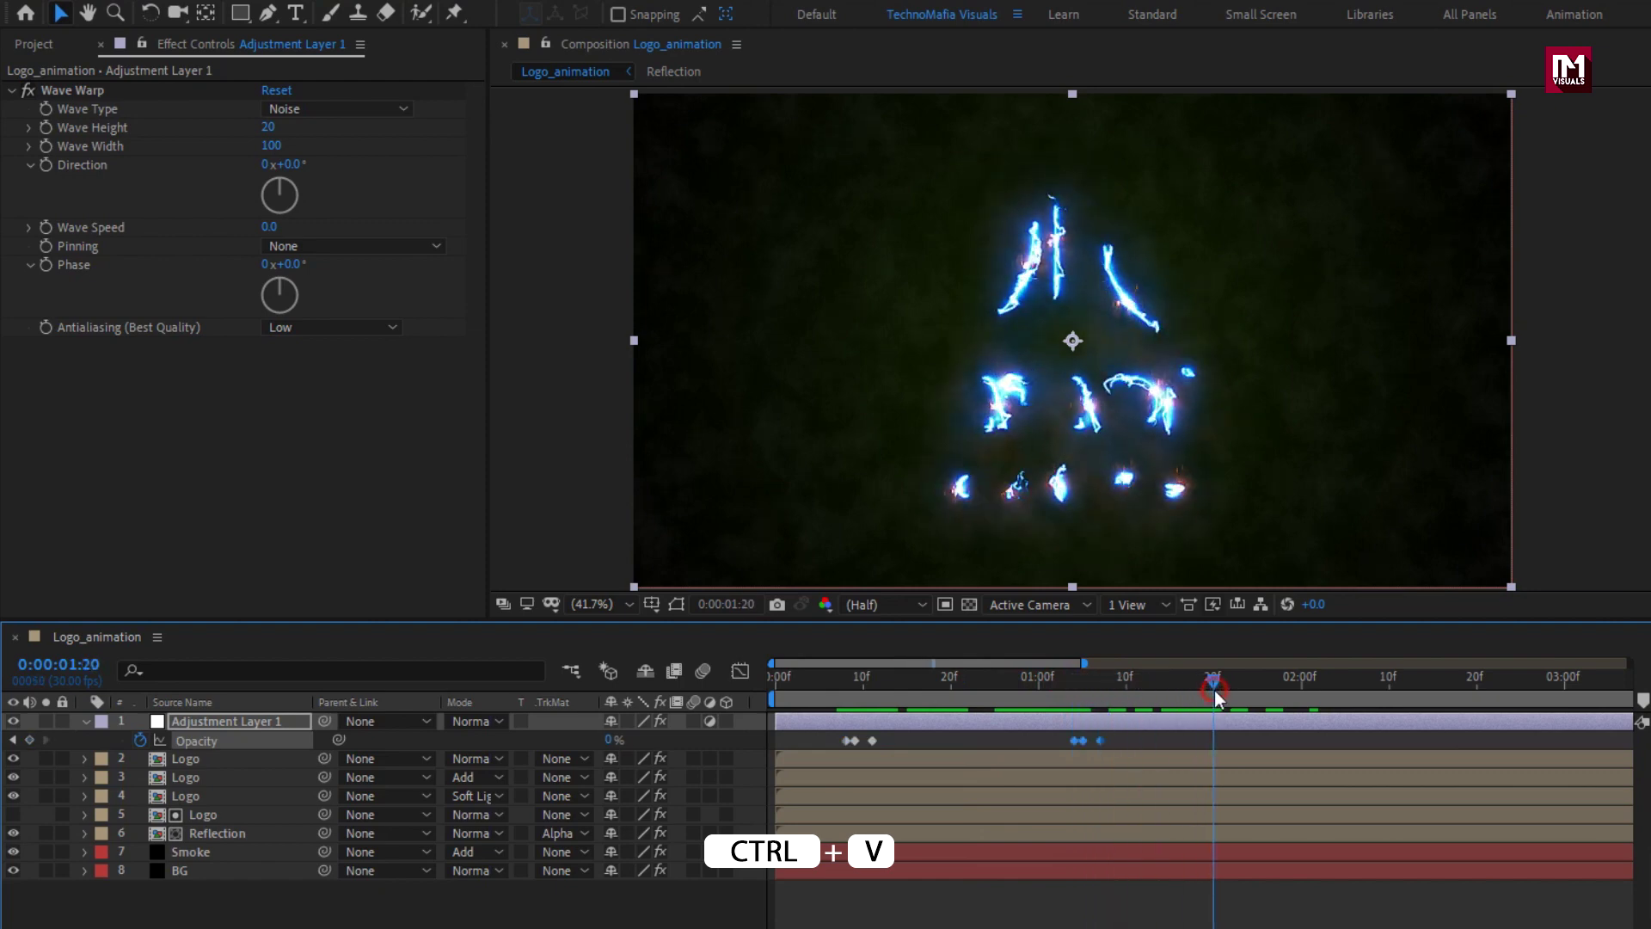
key("ctrl+v")
Paste the Opacity keyframes at 0:00:01:25, 0:00:02:10 and 0:00:02:27, and review the distortion flashes.
left_click_drag(1215, 679, 1541, 681)
key("ctrl+v")
key("ctrl+v")
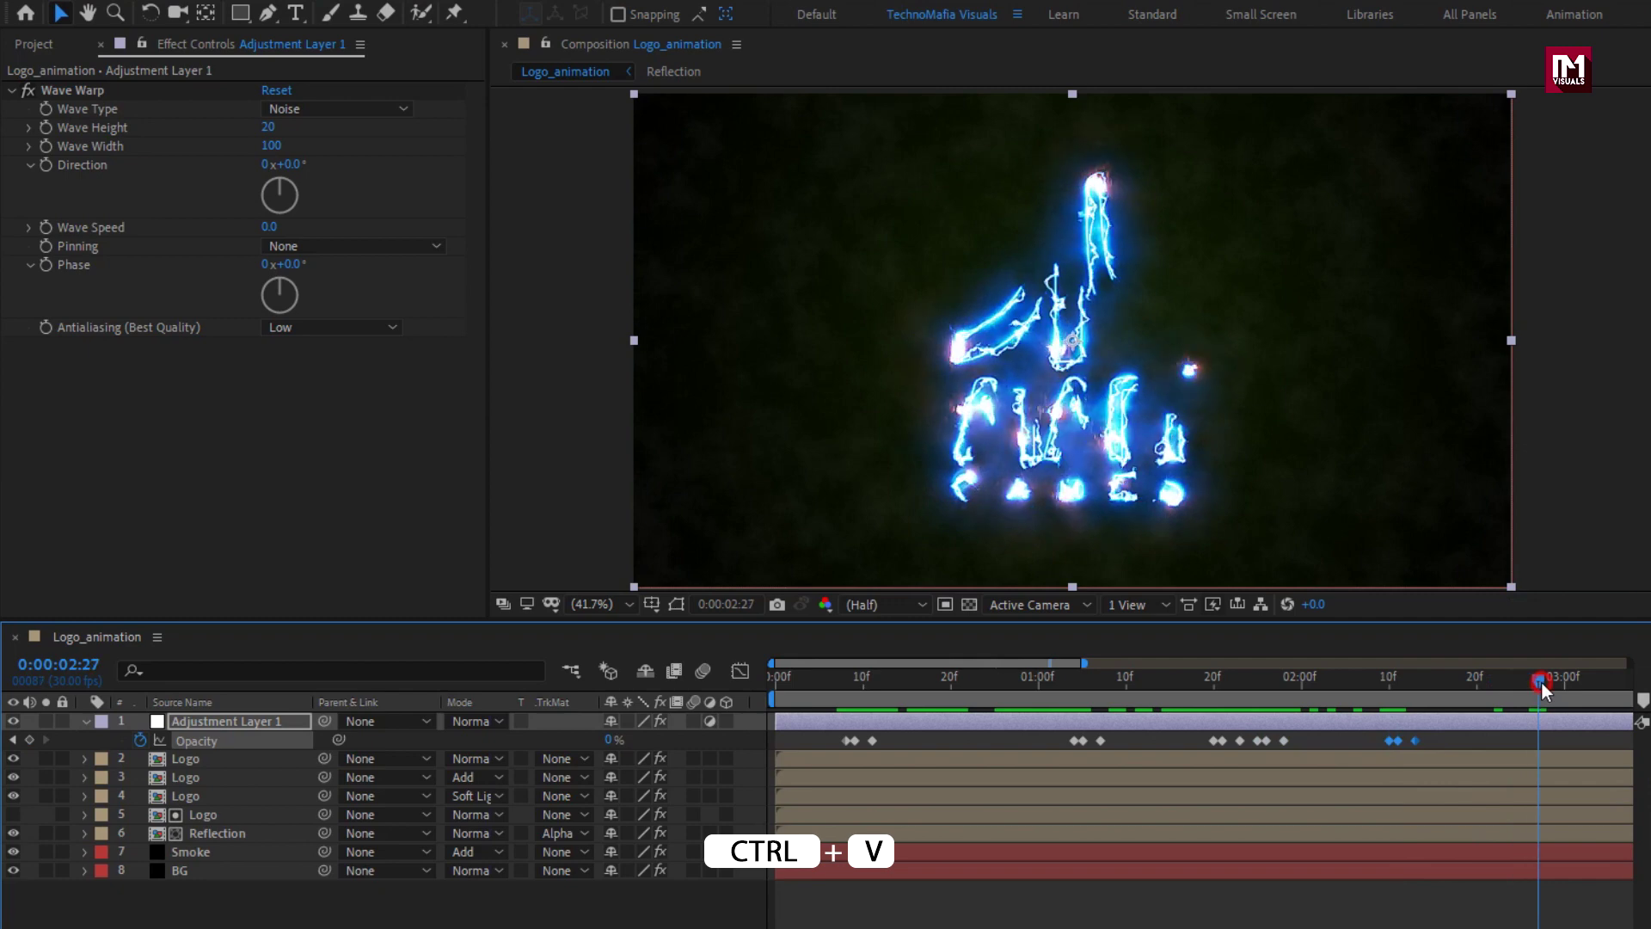
key("ctrl+v")
left_click_drag(875, 676, 1258, 677)
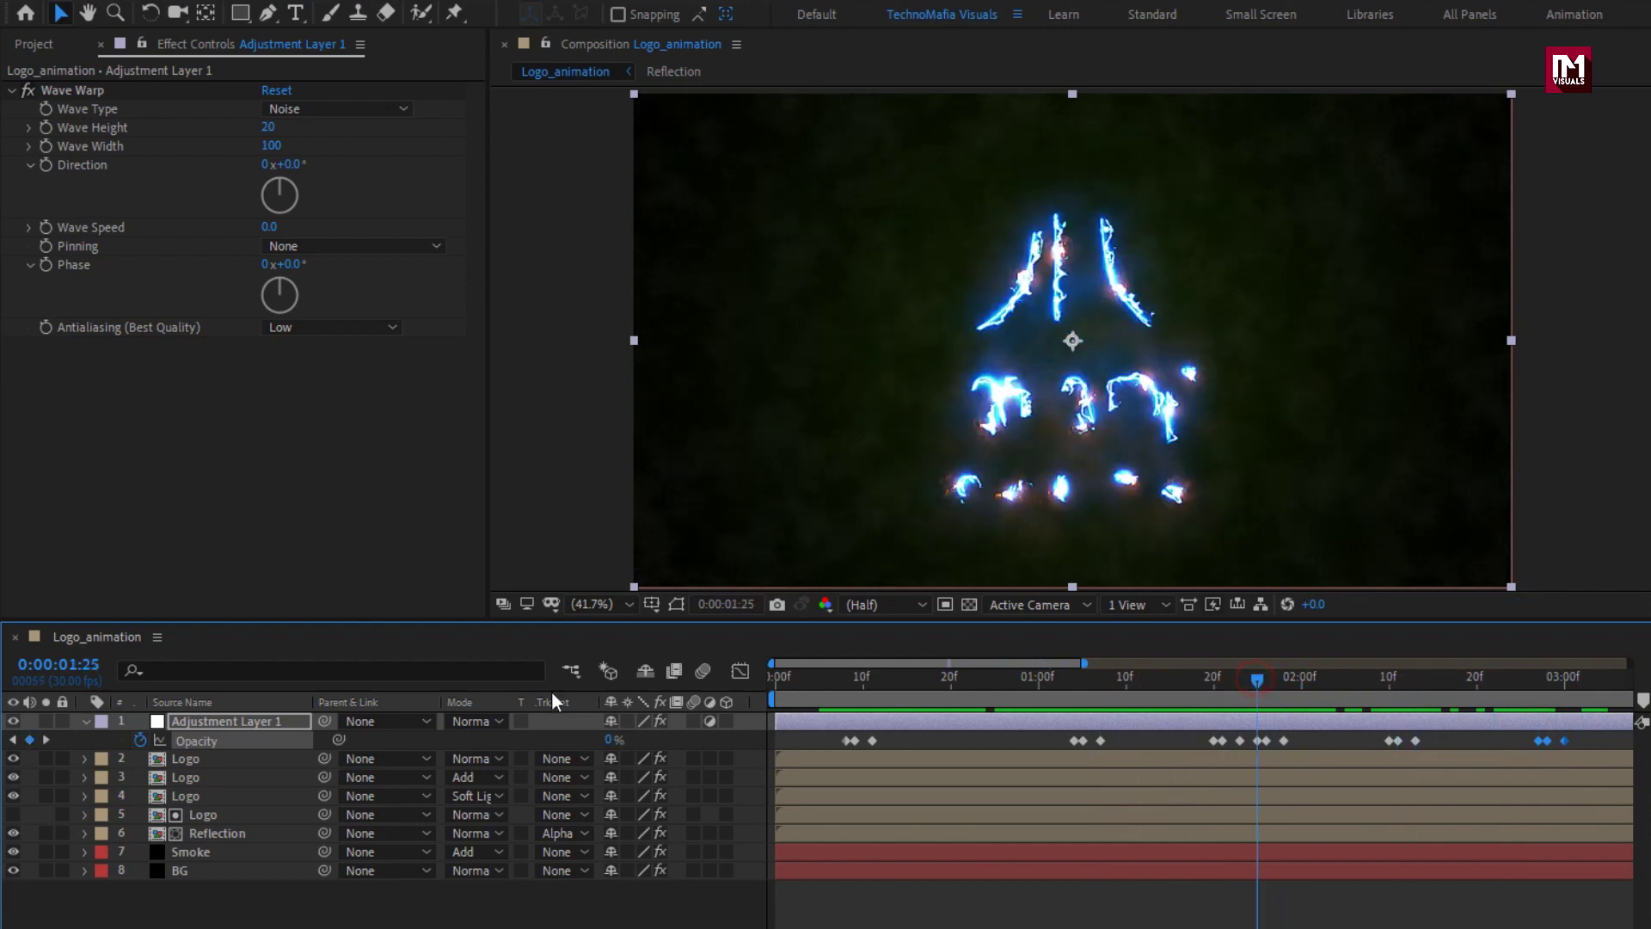
Collapse Adjustment Layer 1 and make the Smoke, Reflection and all Logo layers 3D.
left_click(84, 720)
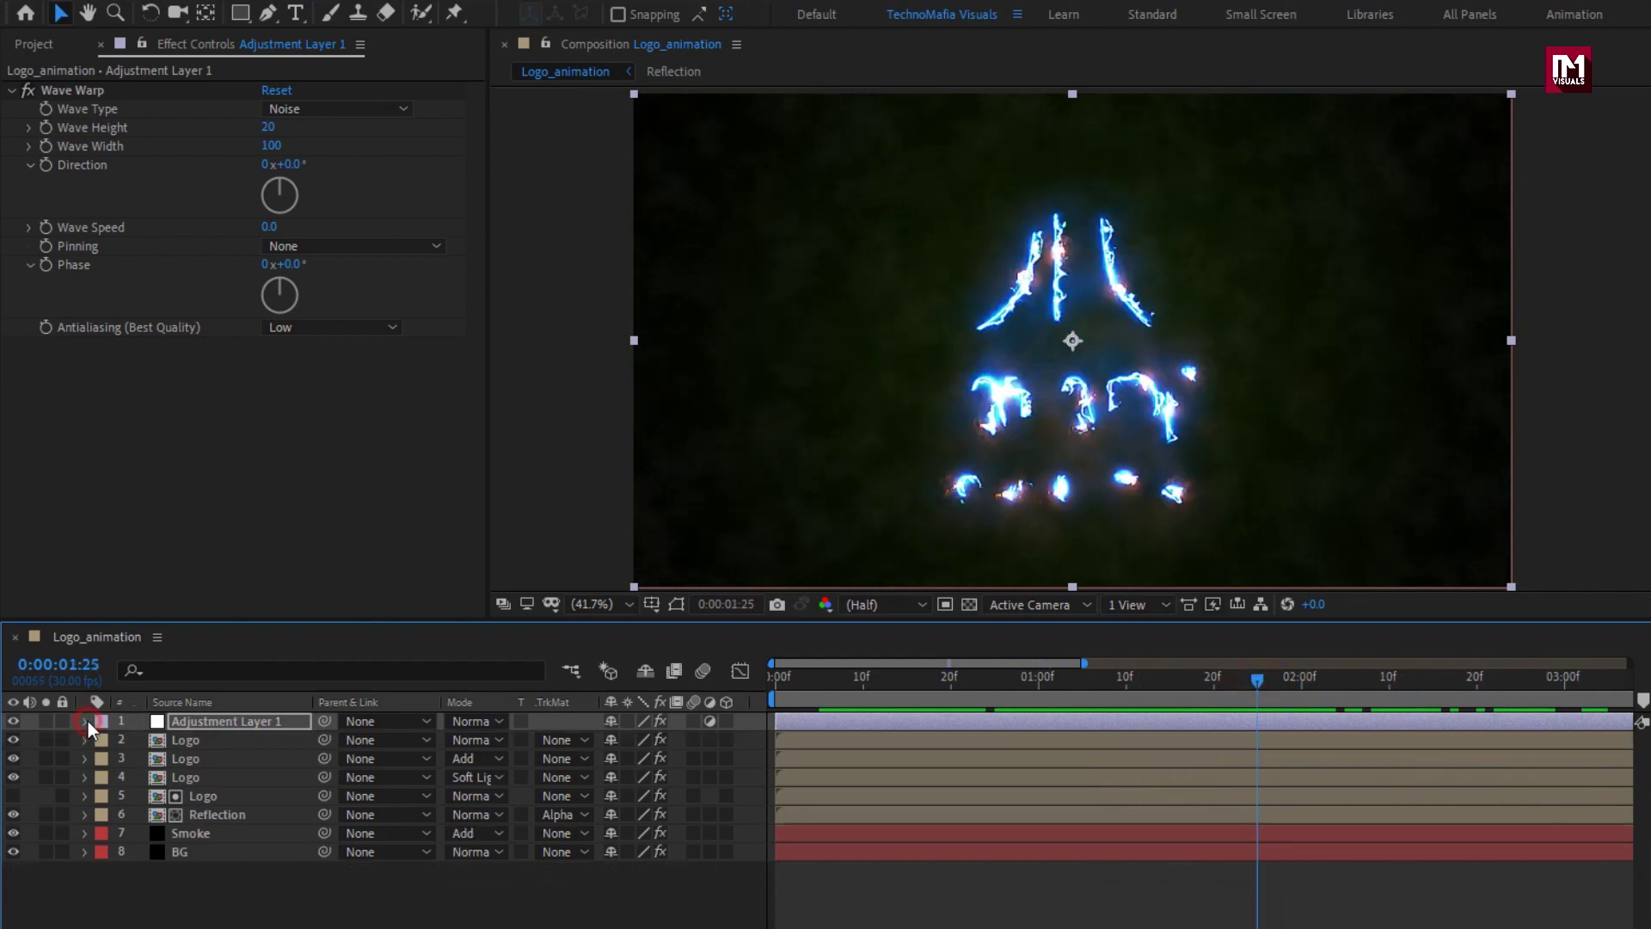
left_click(193, 832)
left_click(727, 832)
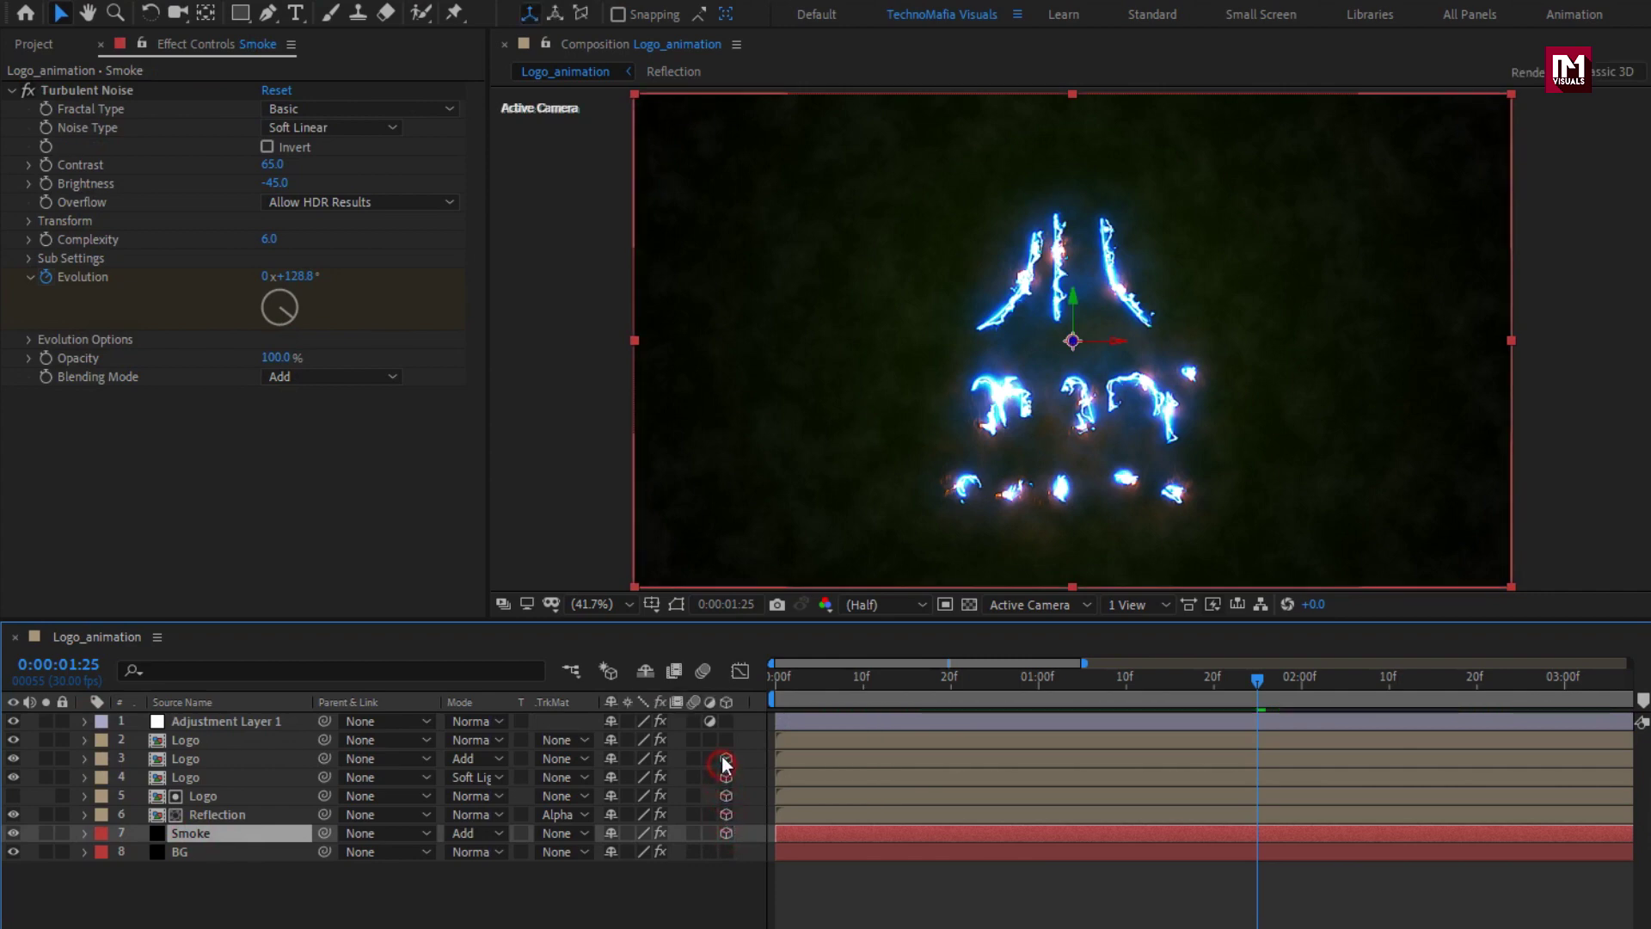
left_click(542, 901)
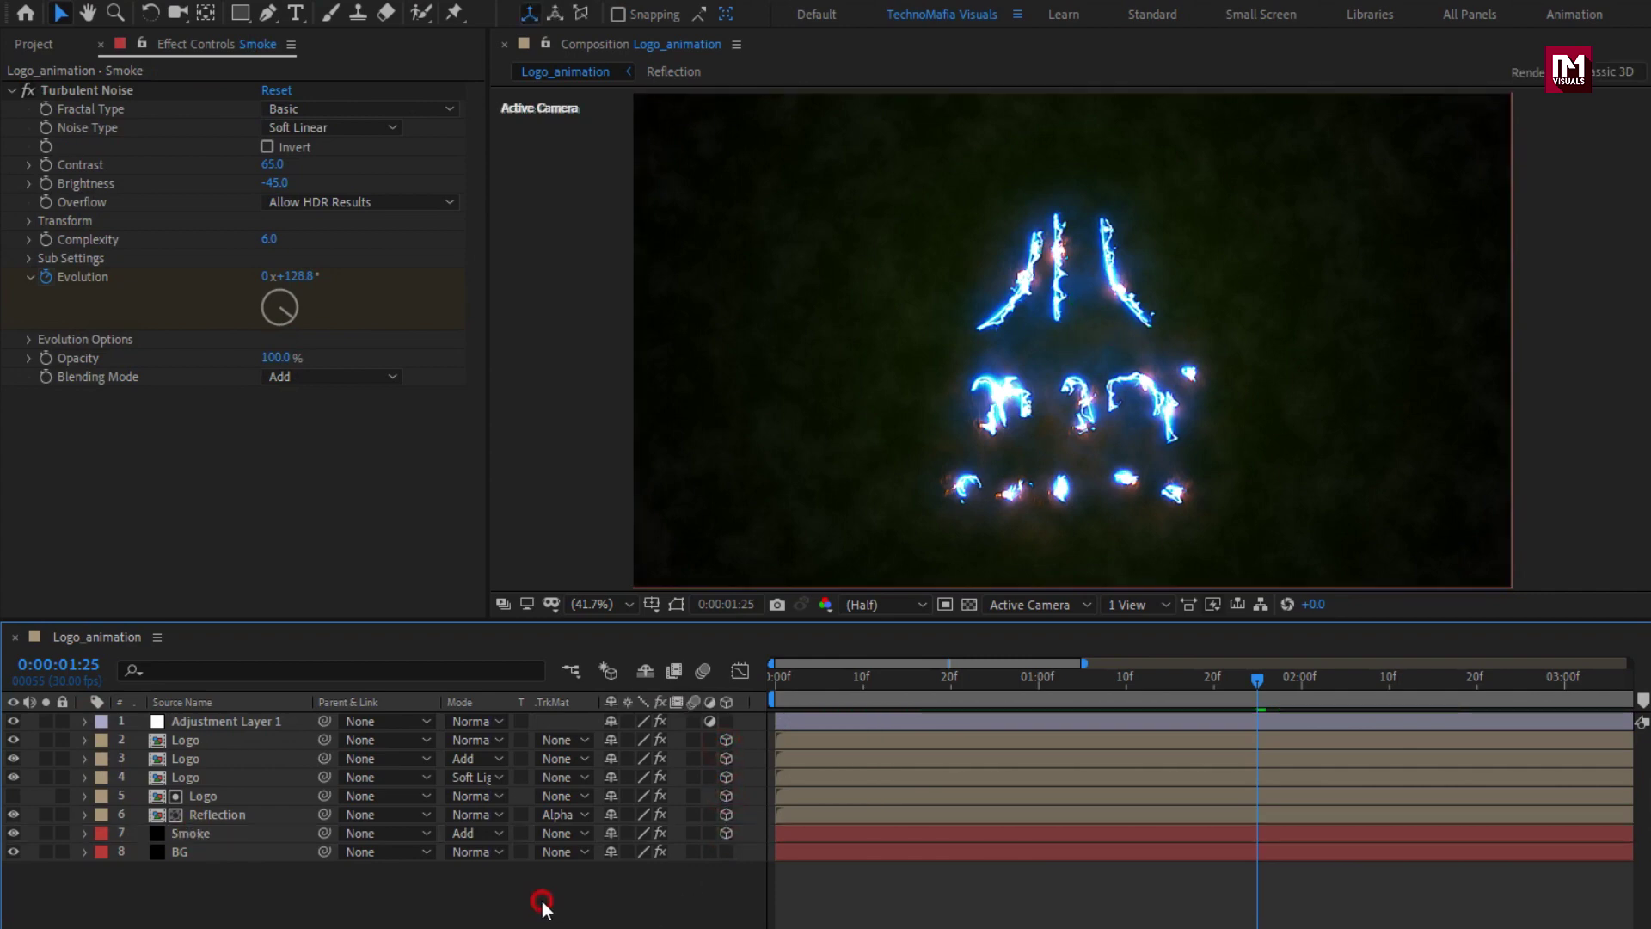
Create a new camera with the offered settings in the Logo_animation composition.
right_click(456, 885)
mouse_move(658, 644)
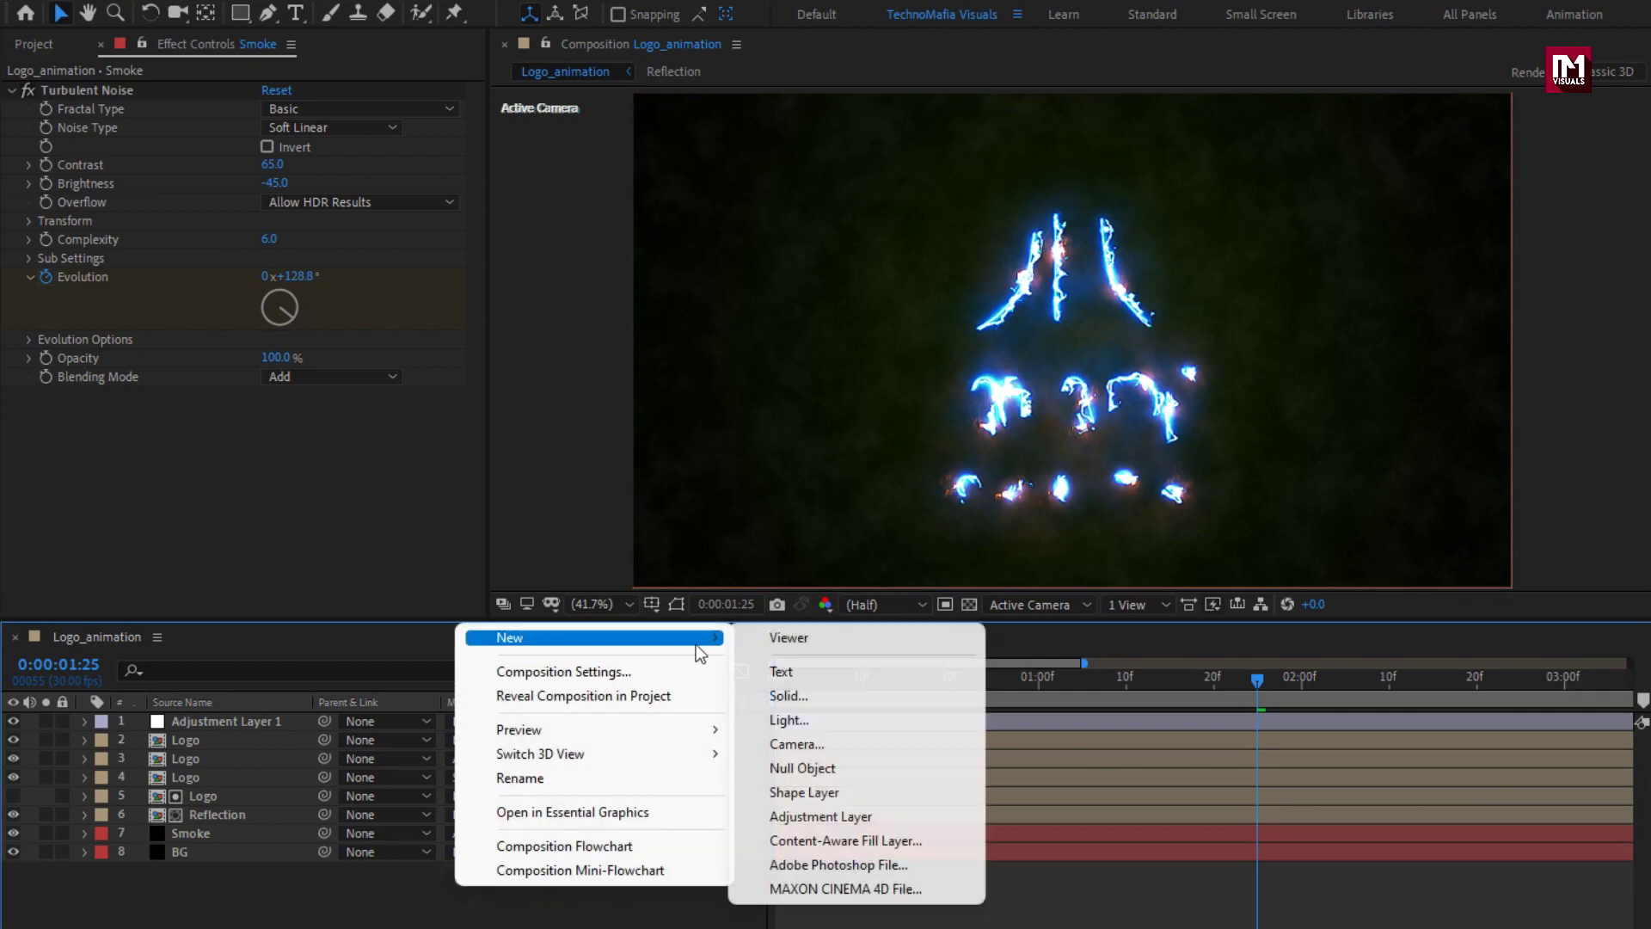
left_click(821, 743)
left_click(1068, 755)
Create a null object above the camera and make it a 3D layer.
right_click(491, 897)
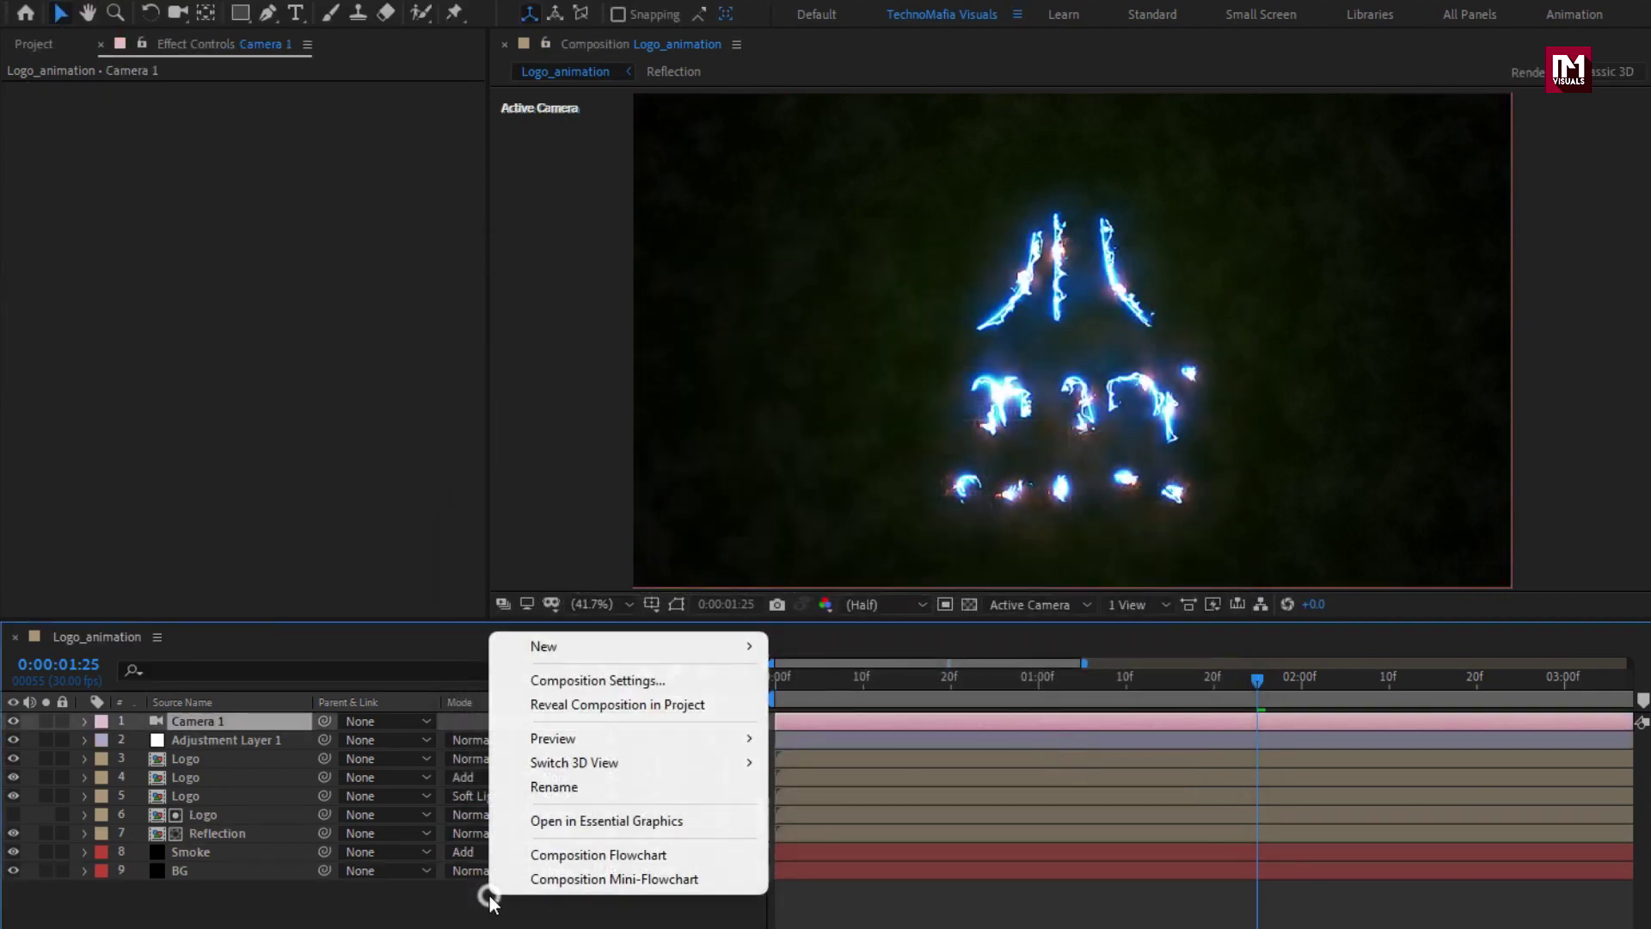
mouse_move(554, 647)
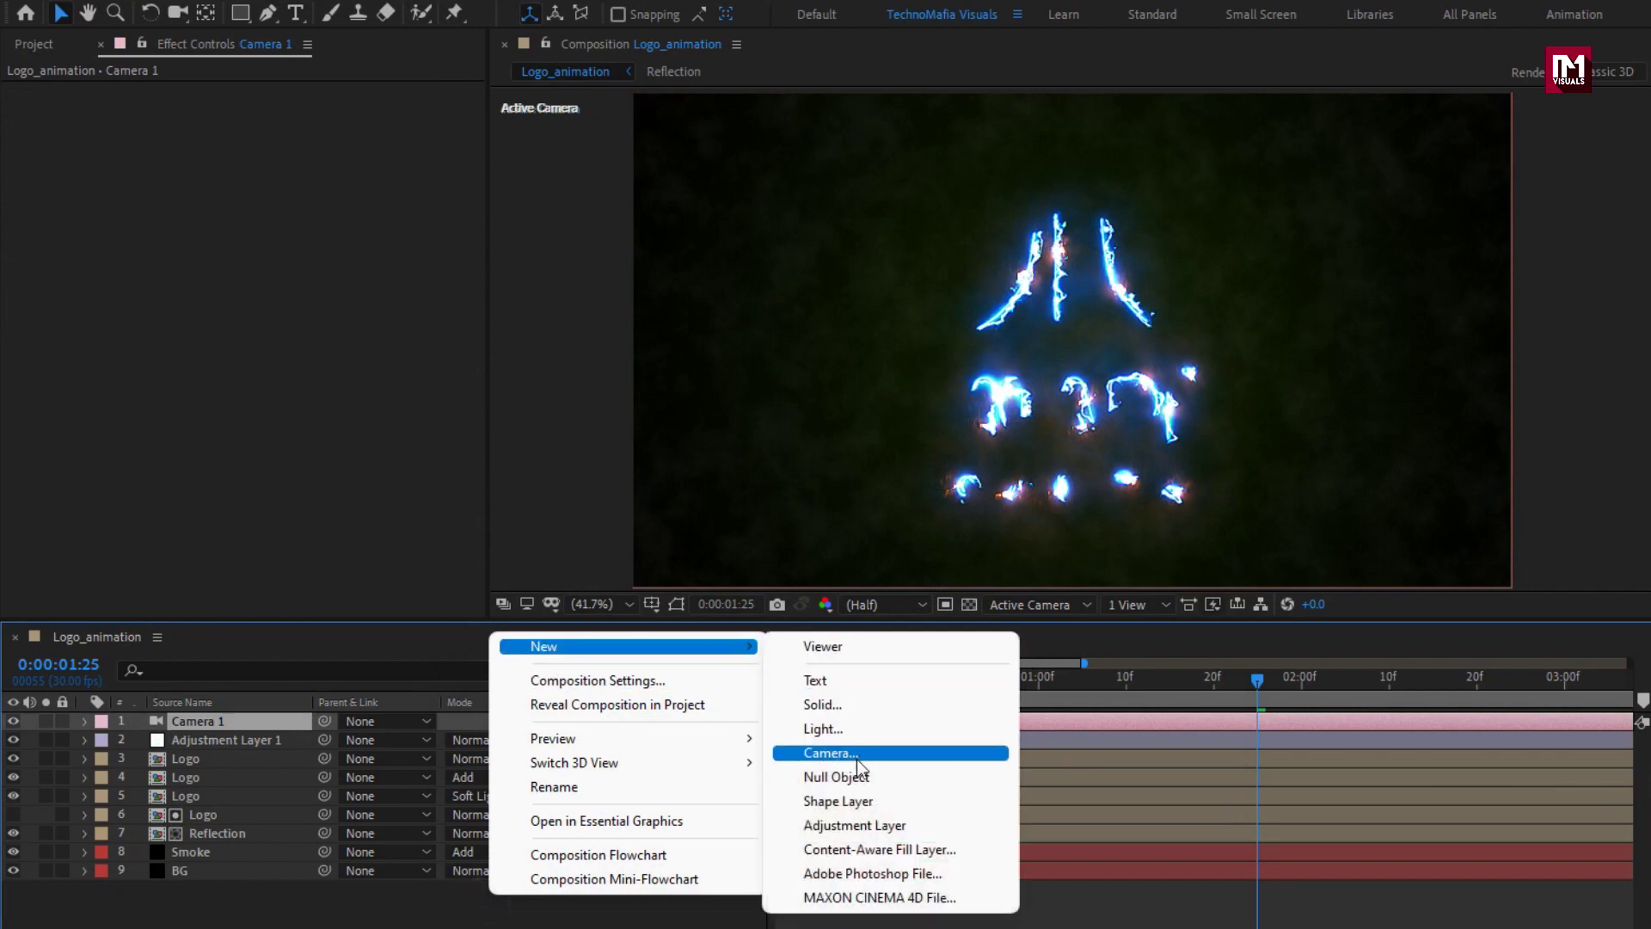
left_click(856, 775)
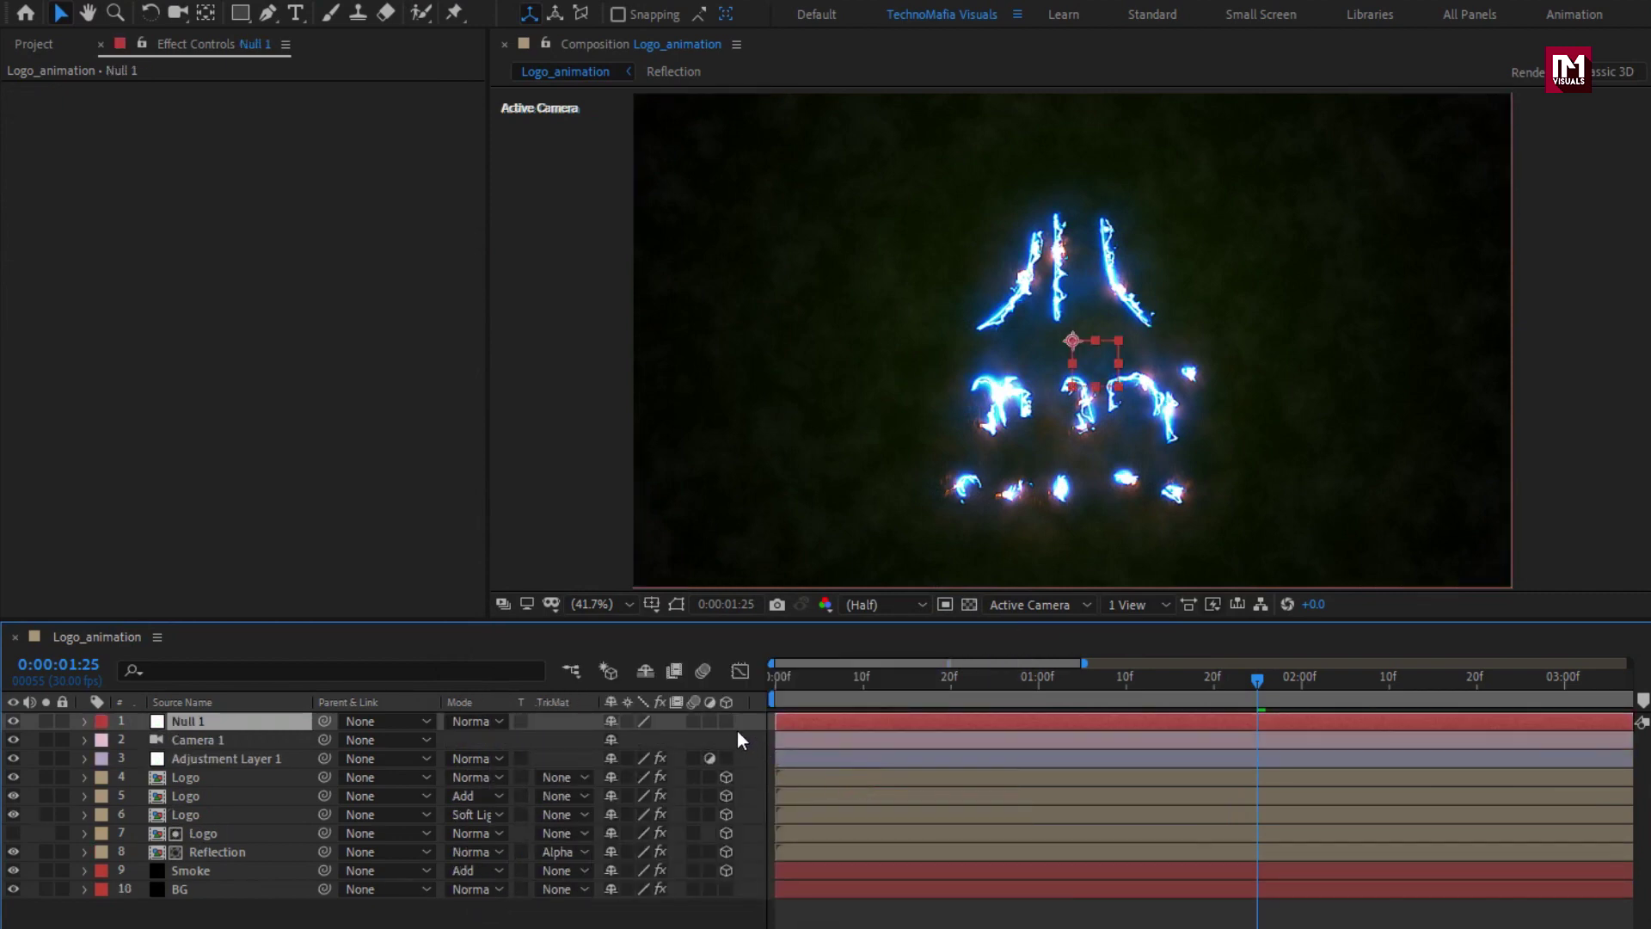
left_click(725, 720)
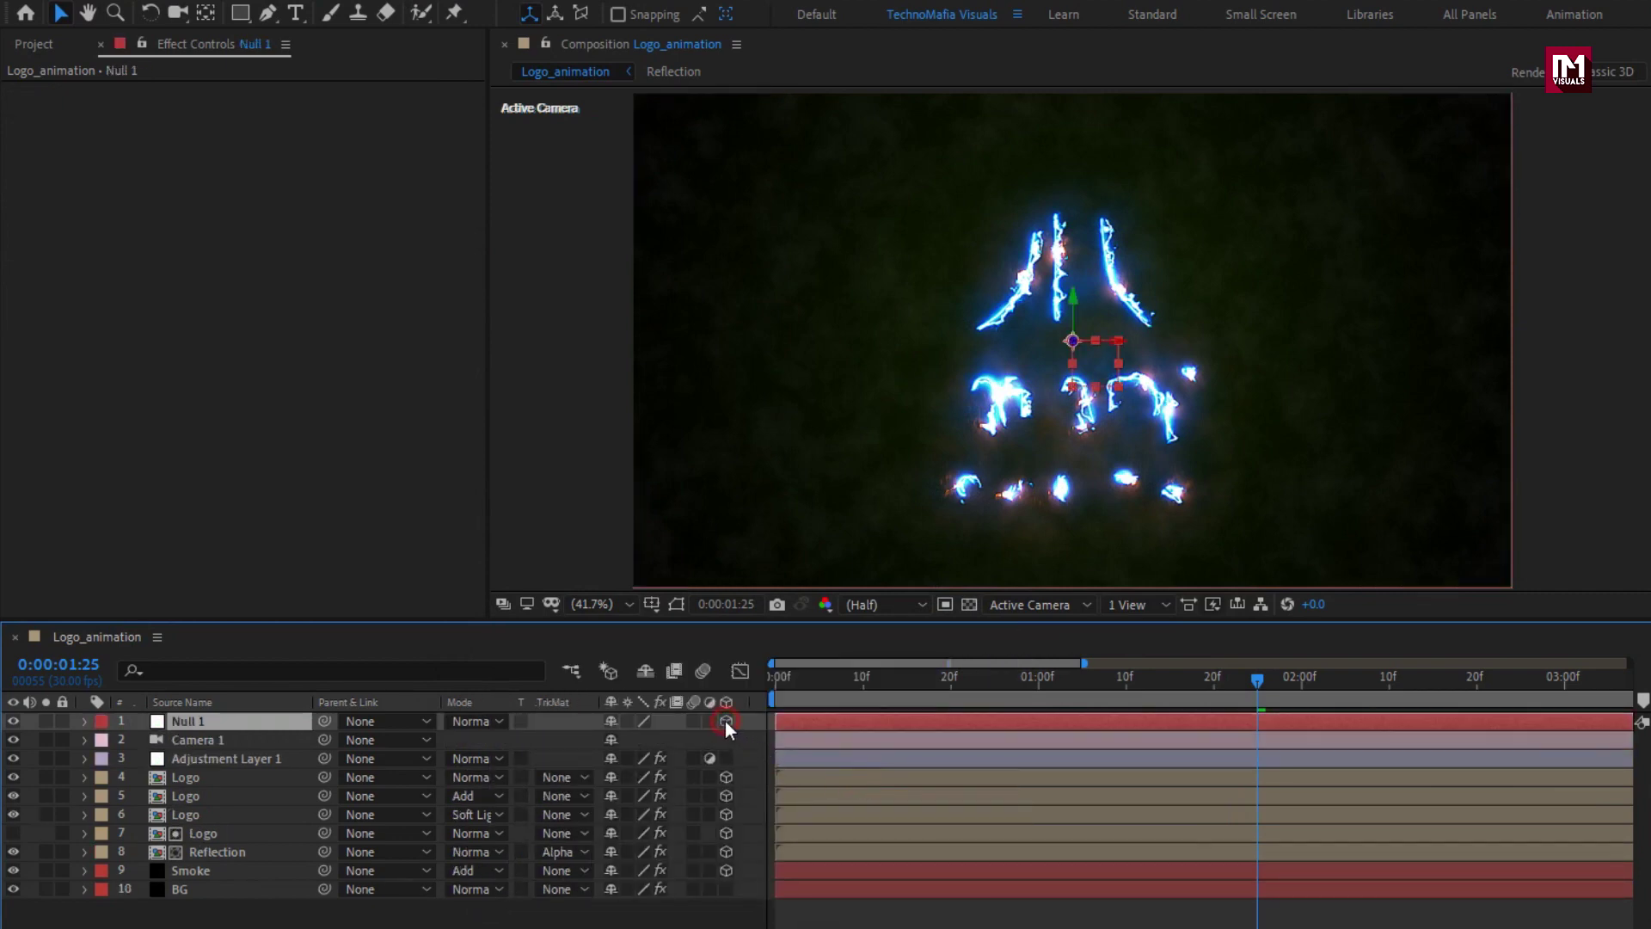
Parent Camera 1 to the Null 1 layer.
left_click(201, 741)
left_click(343, 740)
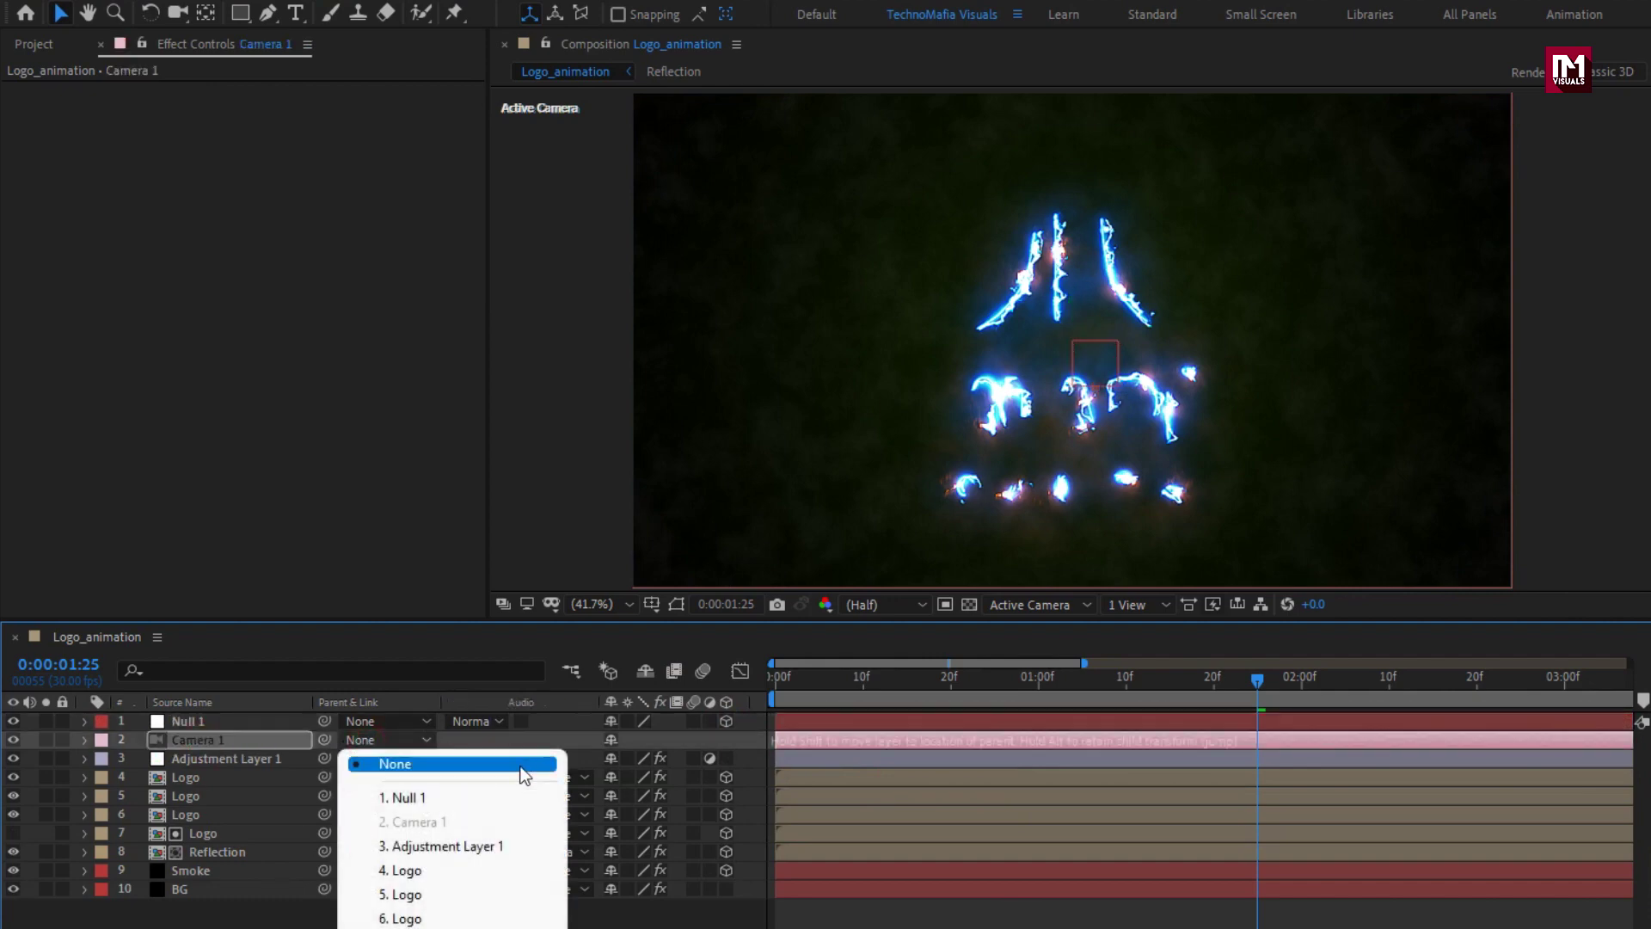
left_click(515, 792)
Reveal Null 1's Position, show the full timeline and add a Position keyframe at 0:00:08:29.
key("p")
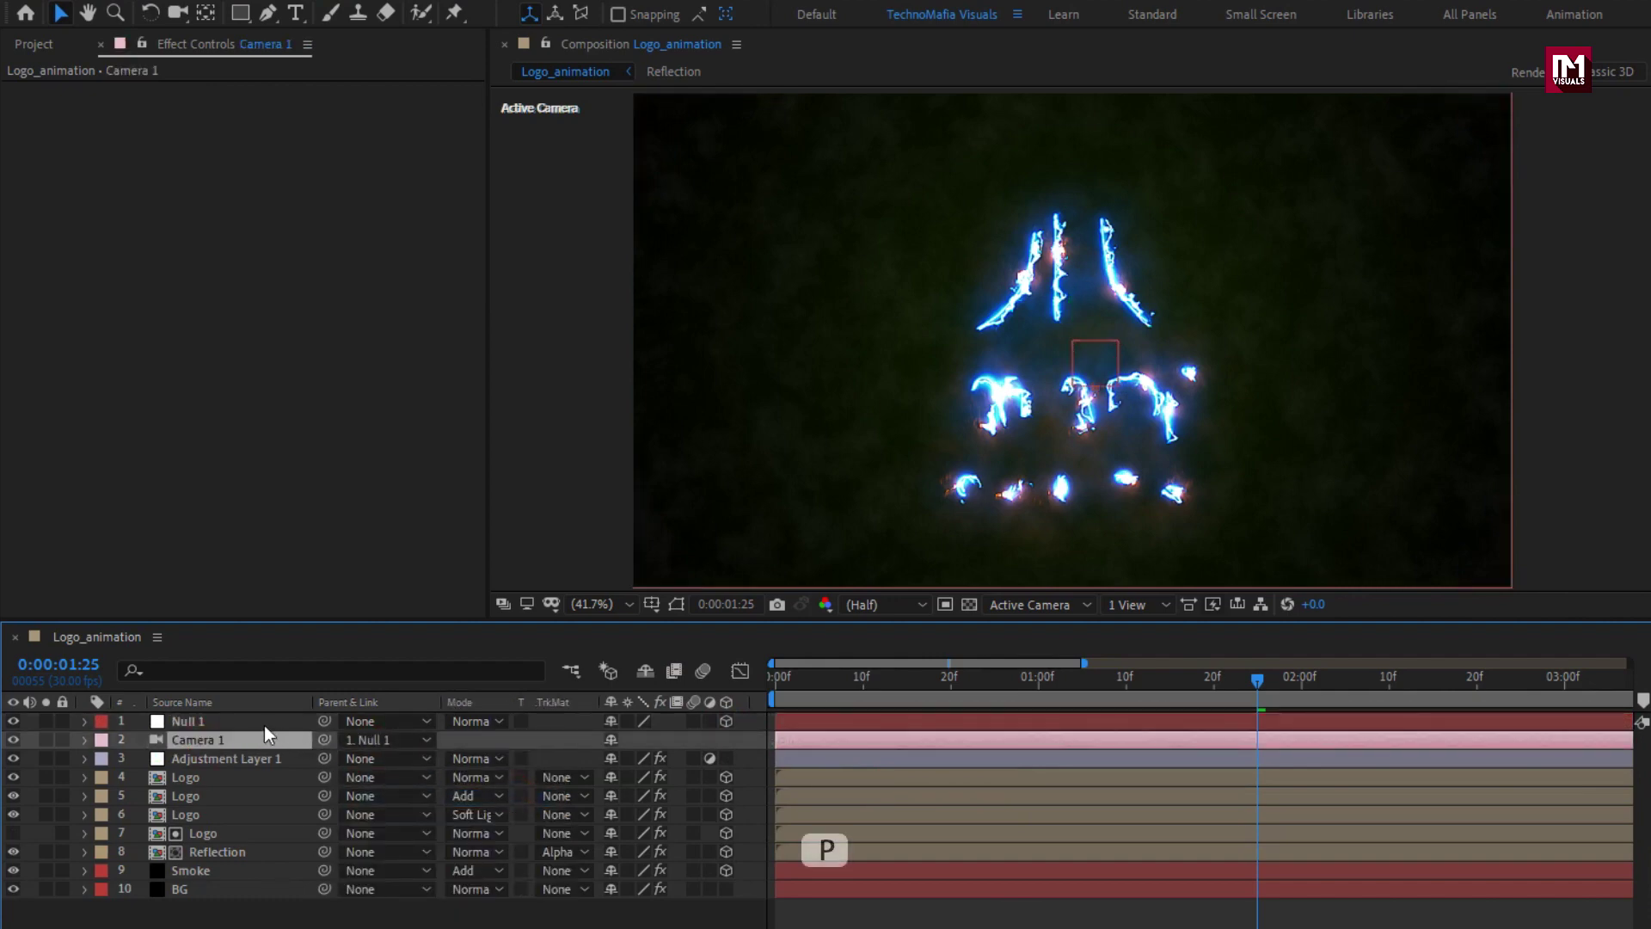
left_click(265, 725)
key("p")
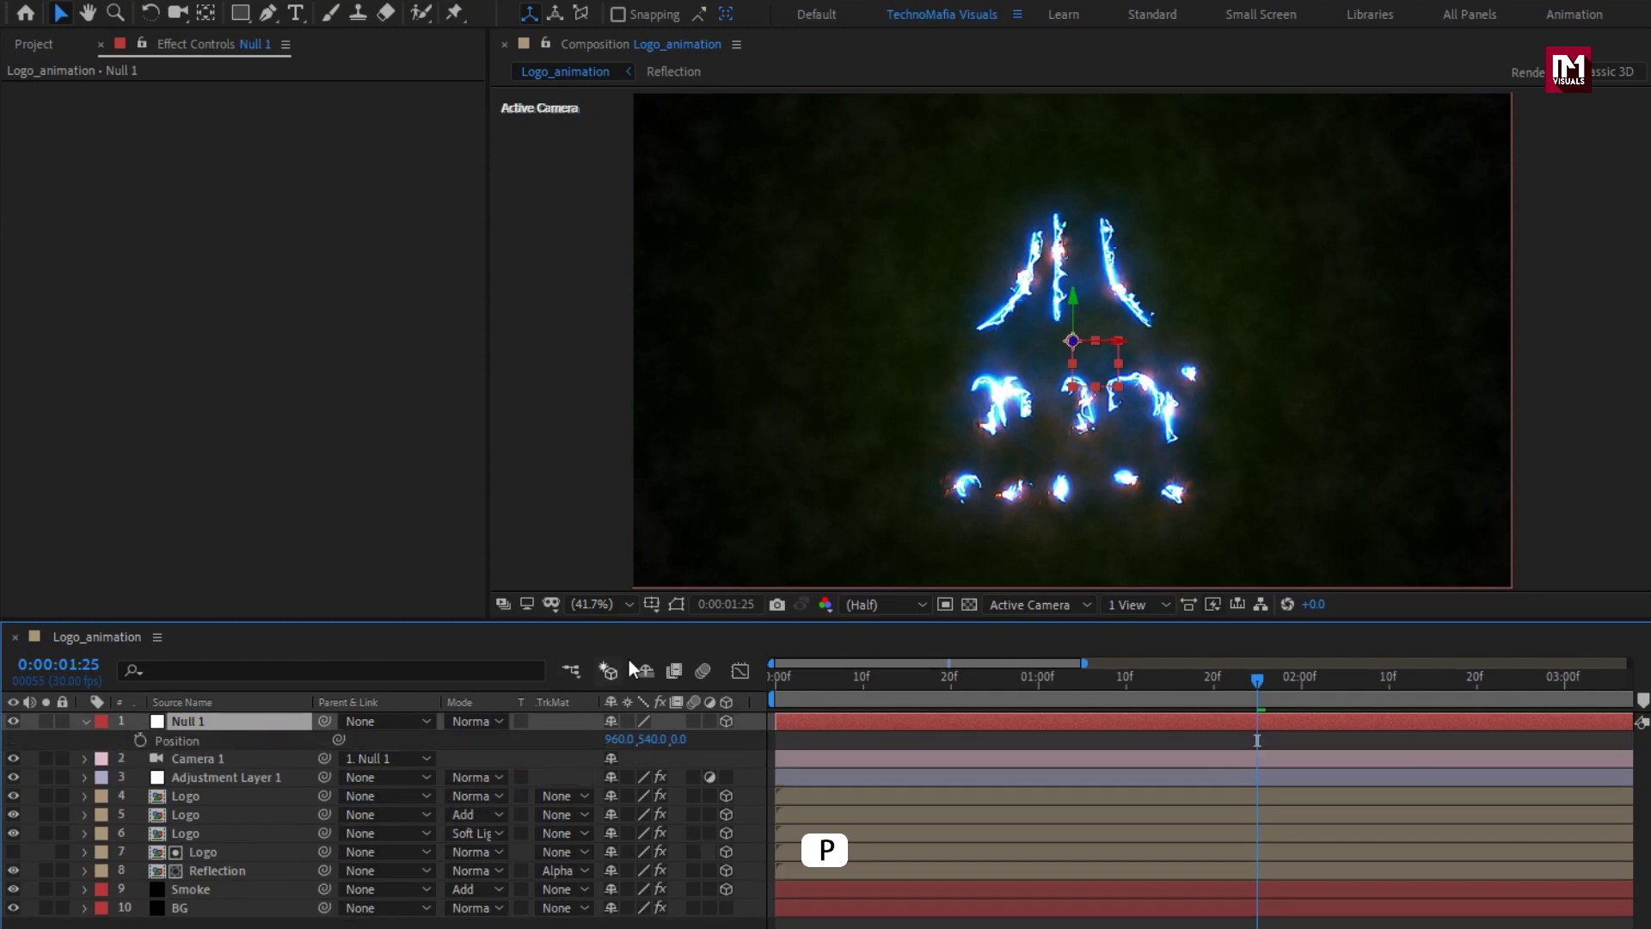
left_click_drag(1083, 663, 1626, 686)
left_click(1595, 679)
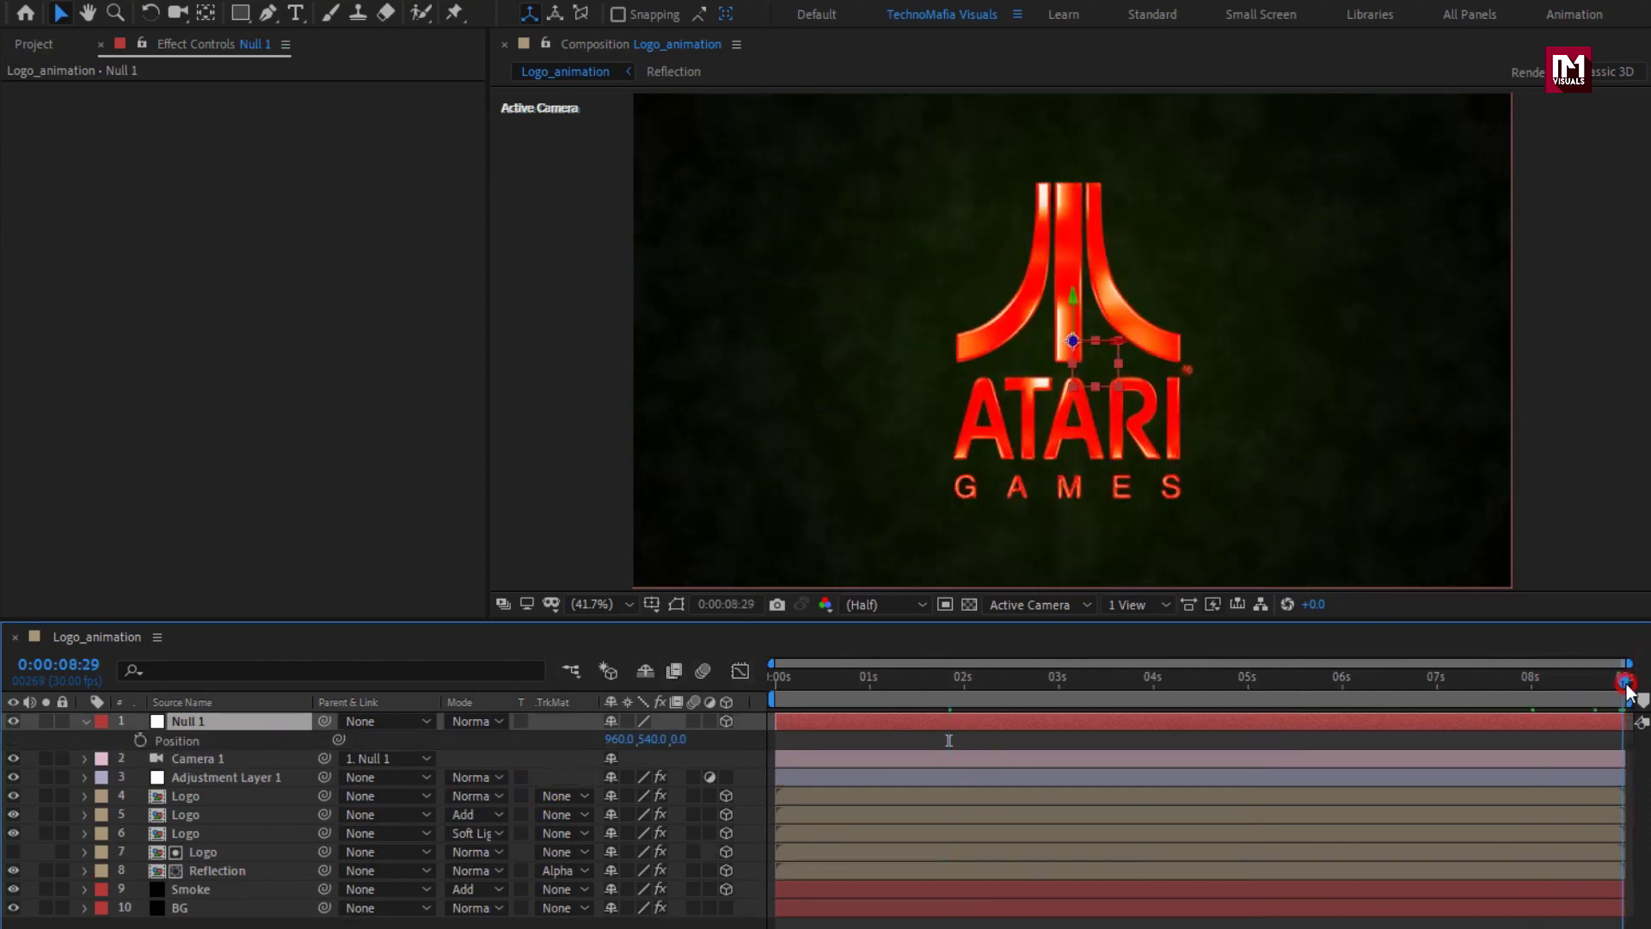
left_click(147, 743)
Keyframe Null 1's Position at 0:00:00:00 with its Z value raised above 1393, and preview the camera move up to 0:00:07:09.
left_click_drag(809, 686, 1433, 744)
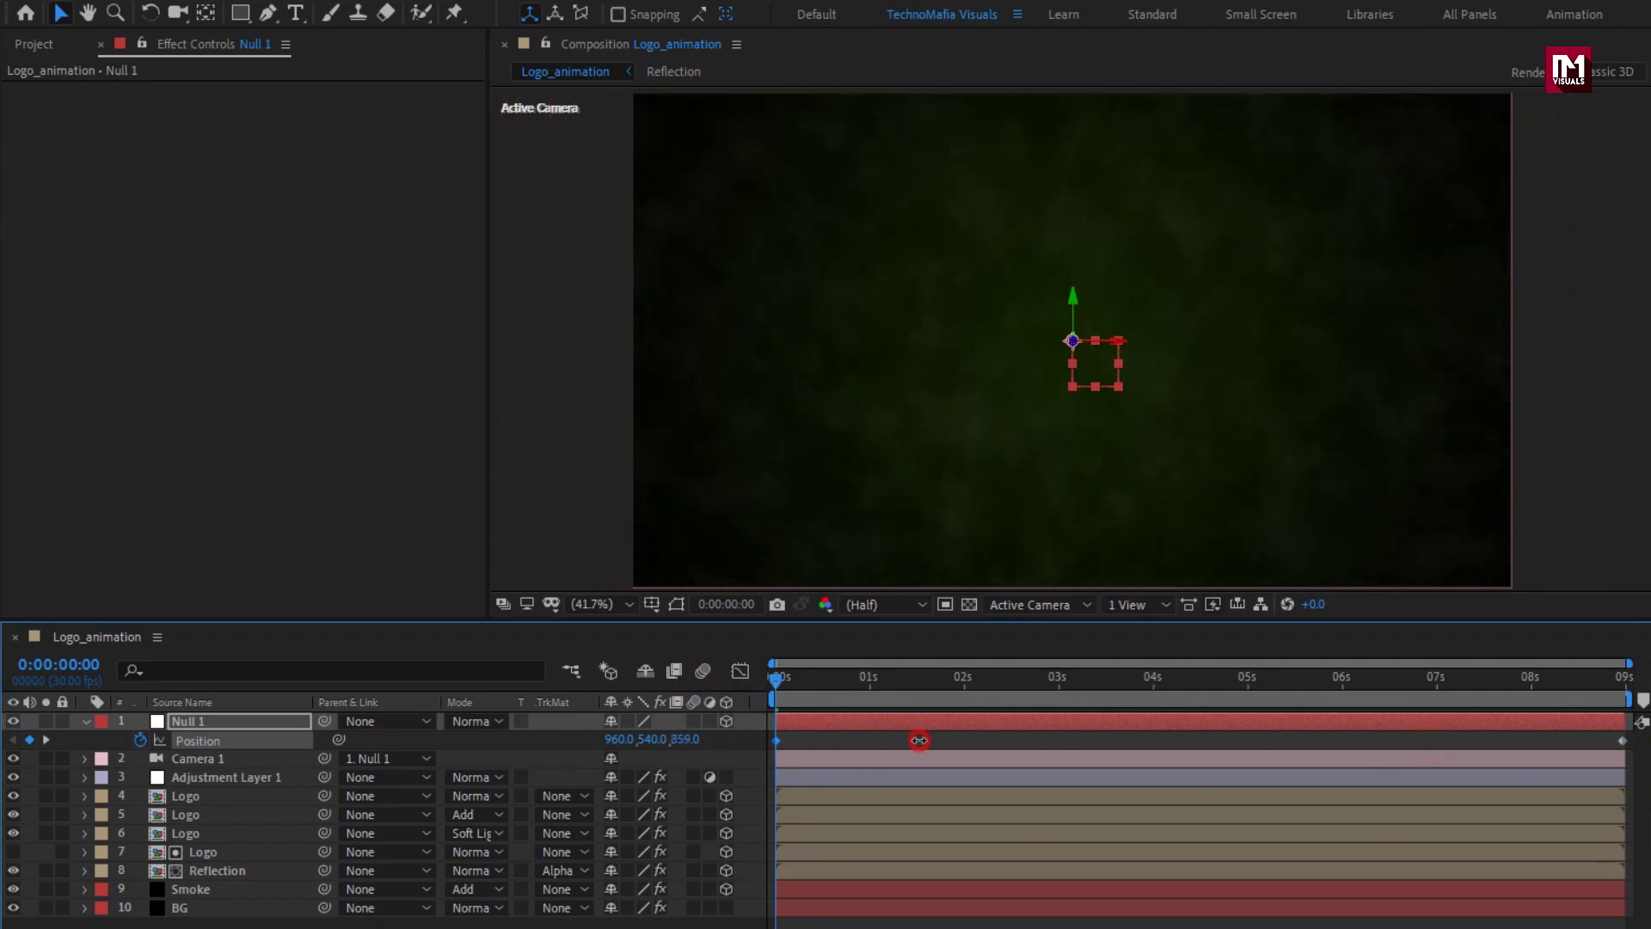
left_click_drag(800, 684, 755, 682)
left_click_drag(688, 740, 706, 745)
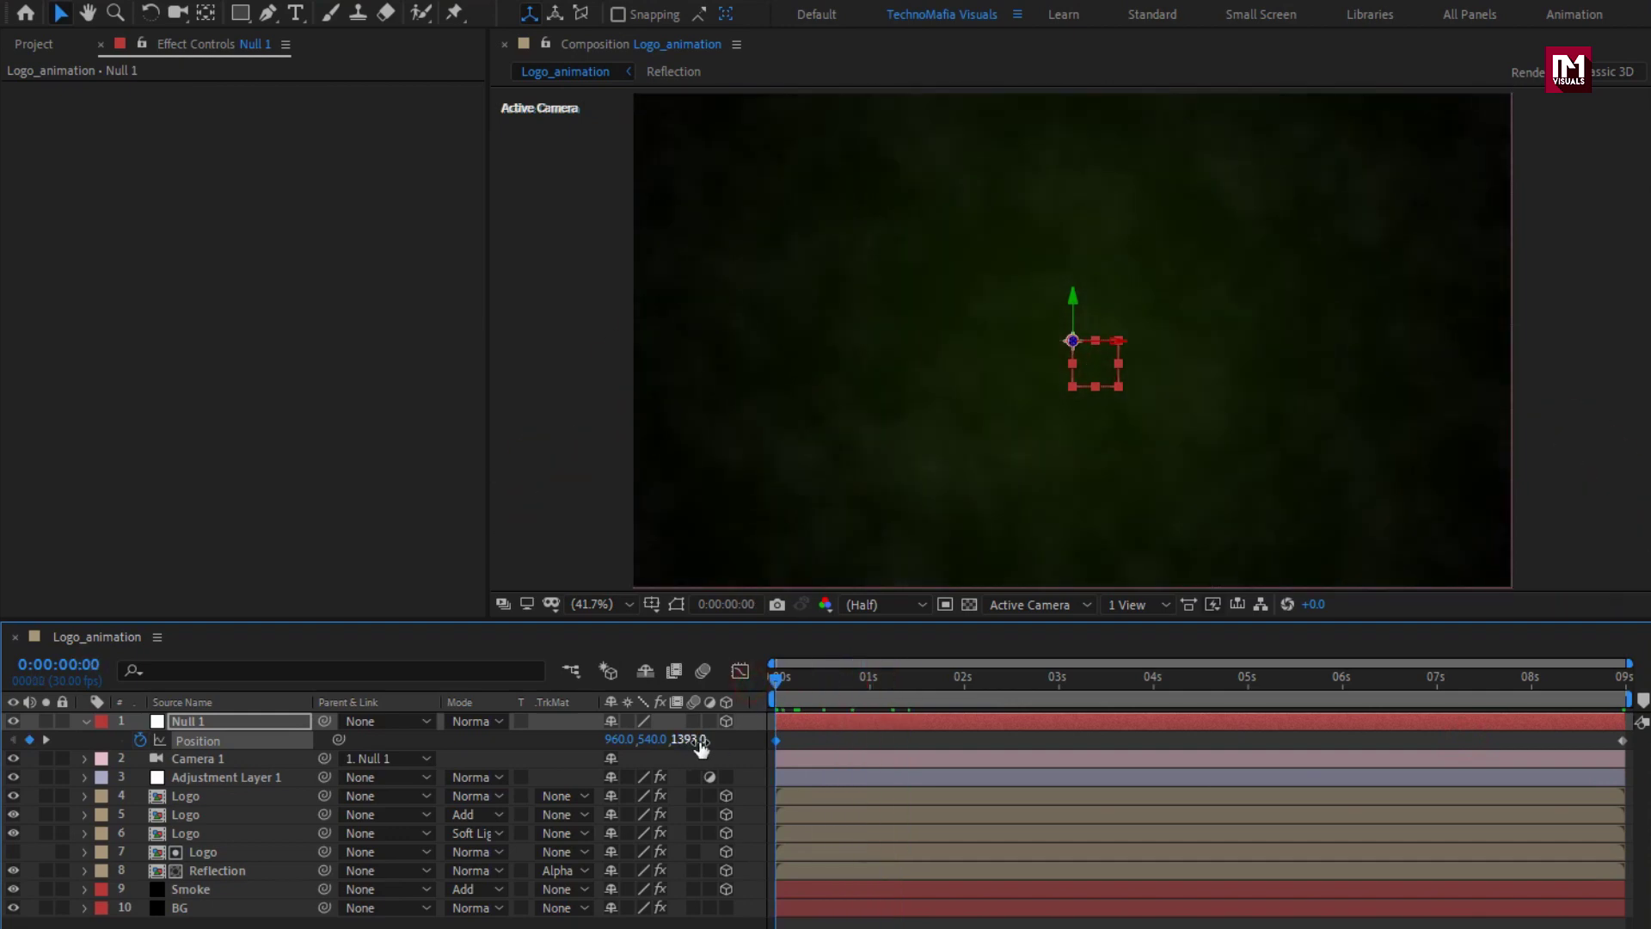
left_click_drag(958, 738, 1100, 742)
mouse_move(797, 684)
left_mouse_down()
mouse_move(1367, 695)
mouse_move(1465, 678)
left_mouse_up()
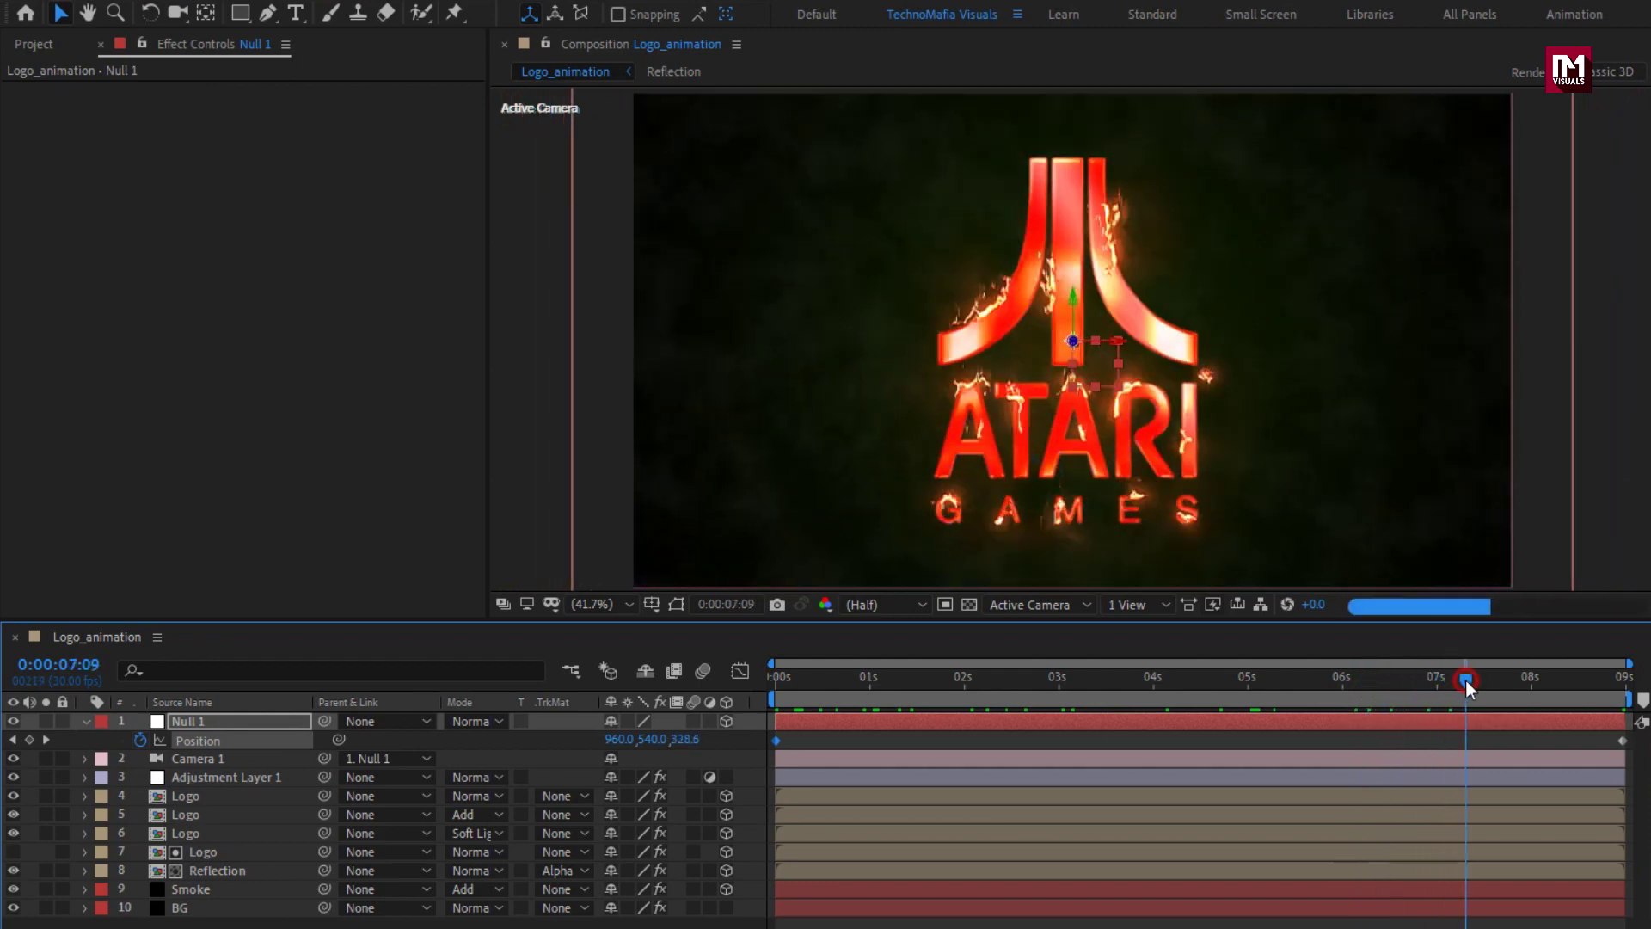
left_click(89, 720)
Create a black 1920 × 1080 px solid named Fade above all the other layers in the Logo_animation composition.
left_click(259, 918)
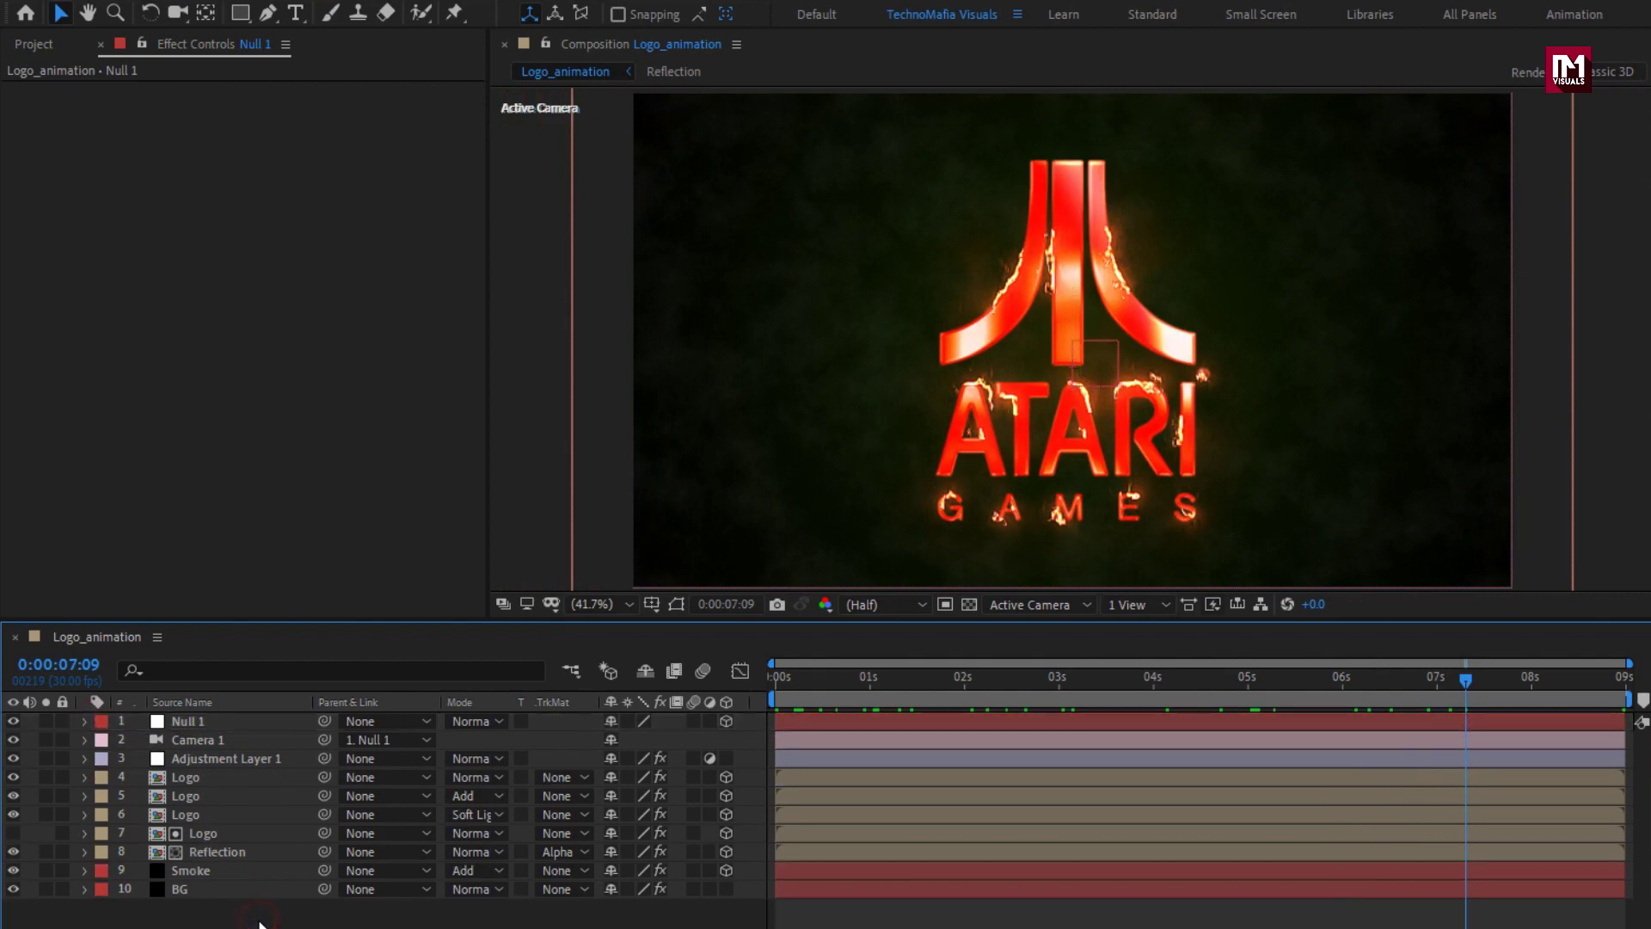
right_click(259, 923)
mouse_move(464, 685)
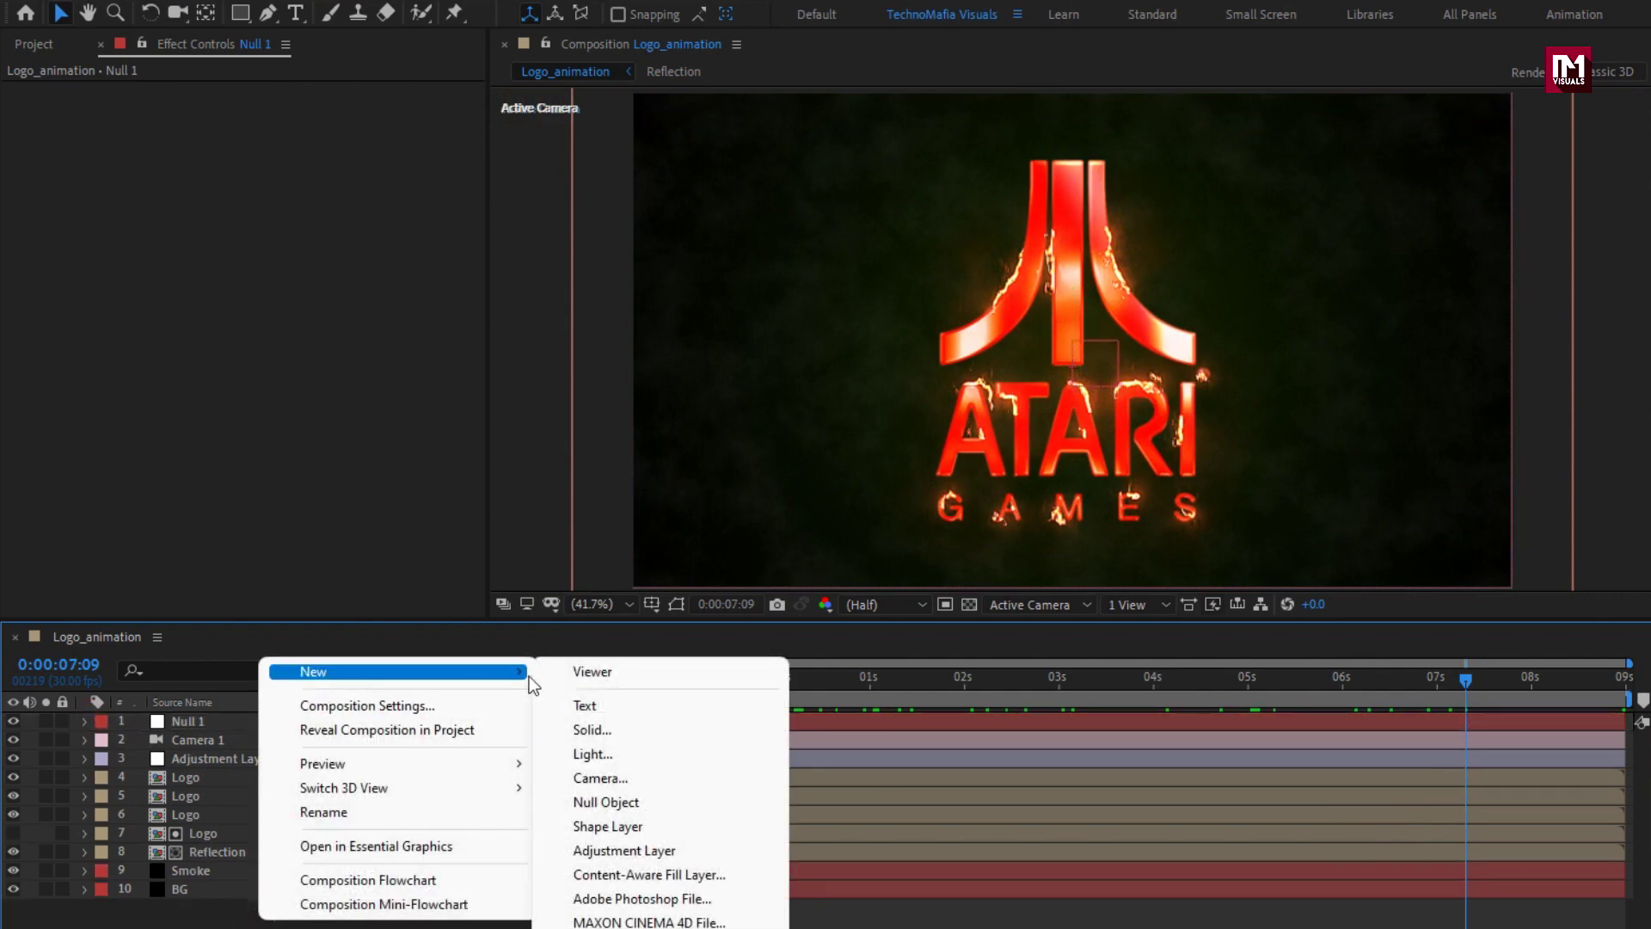
left_click(593, 729)
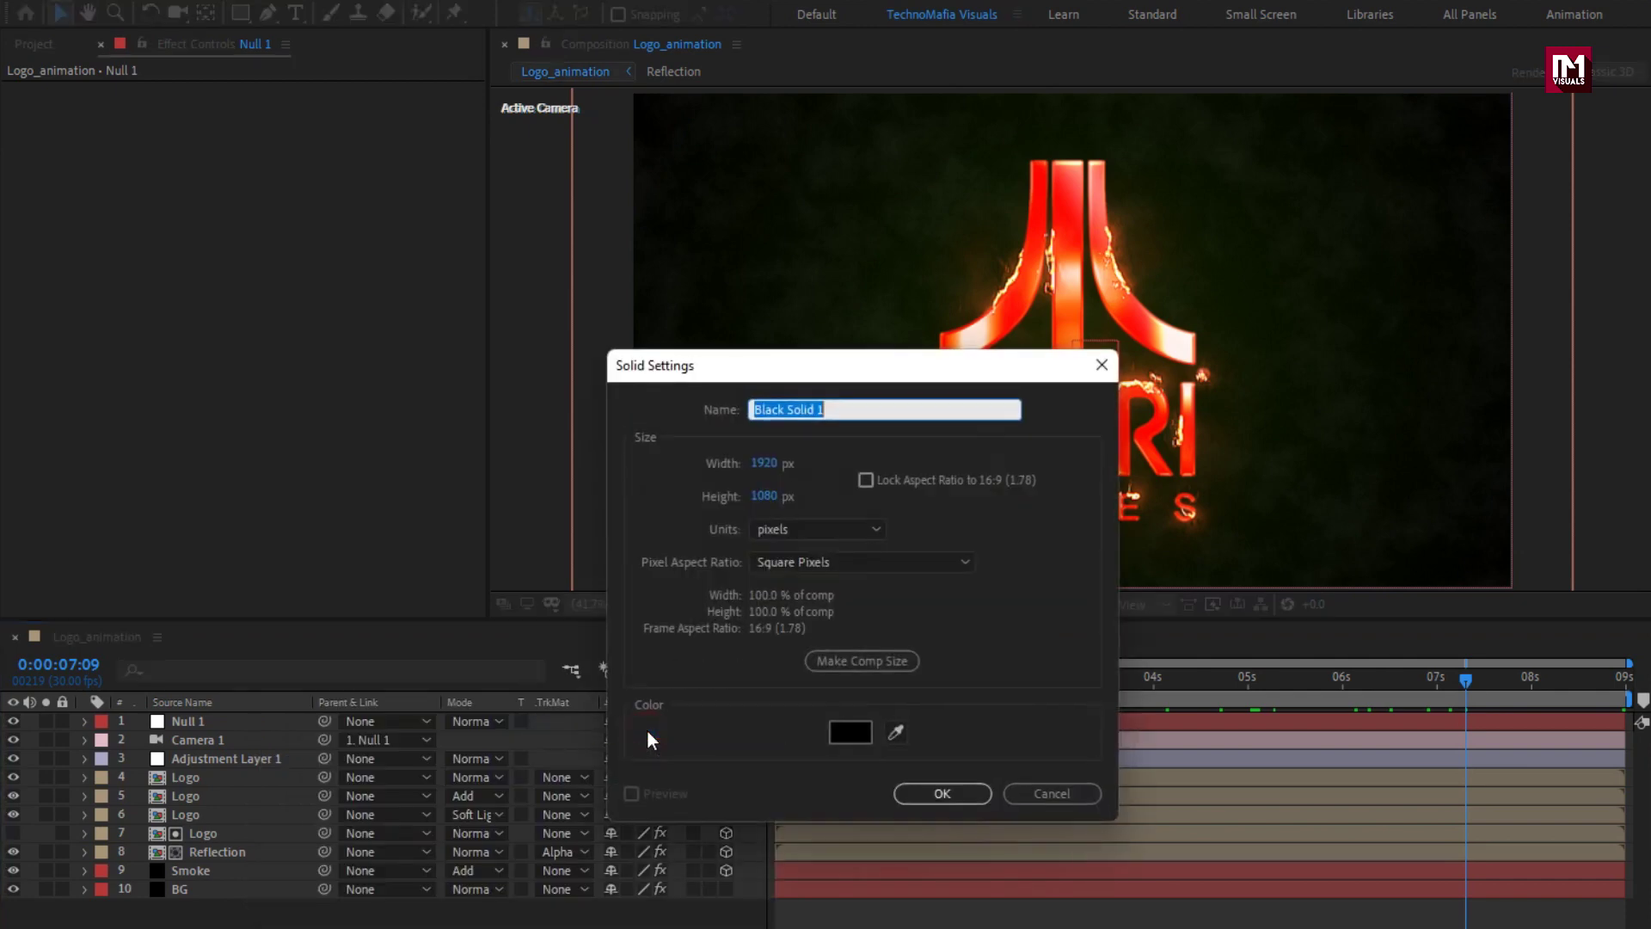
type("Fade")
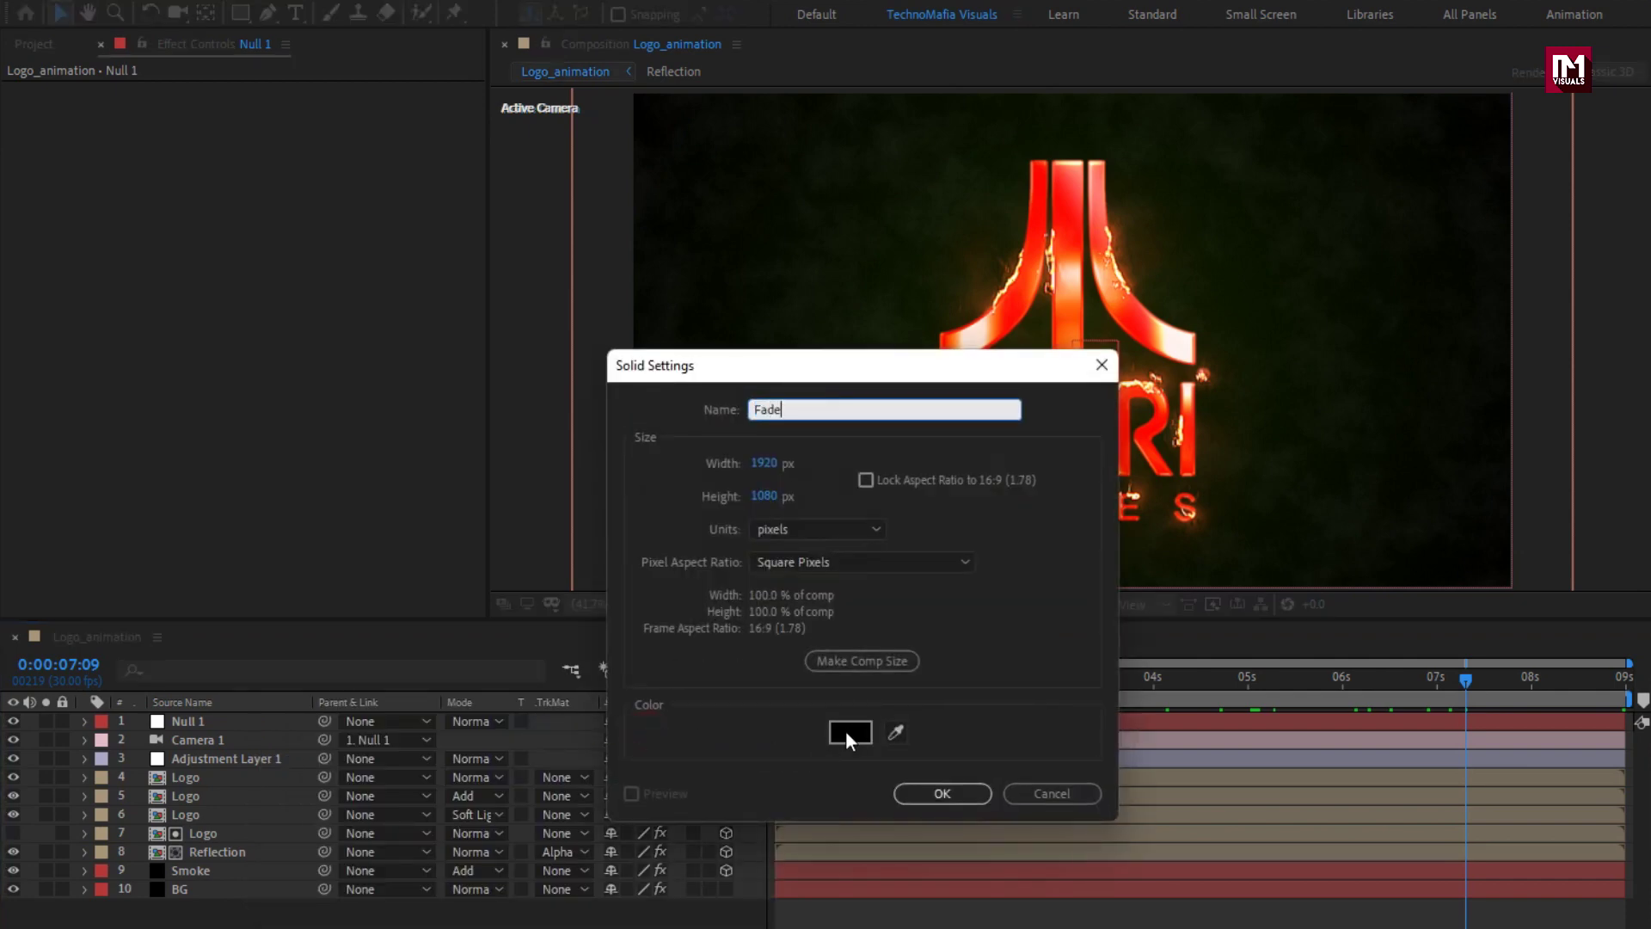
left_click(956, 787)
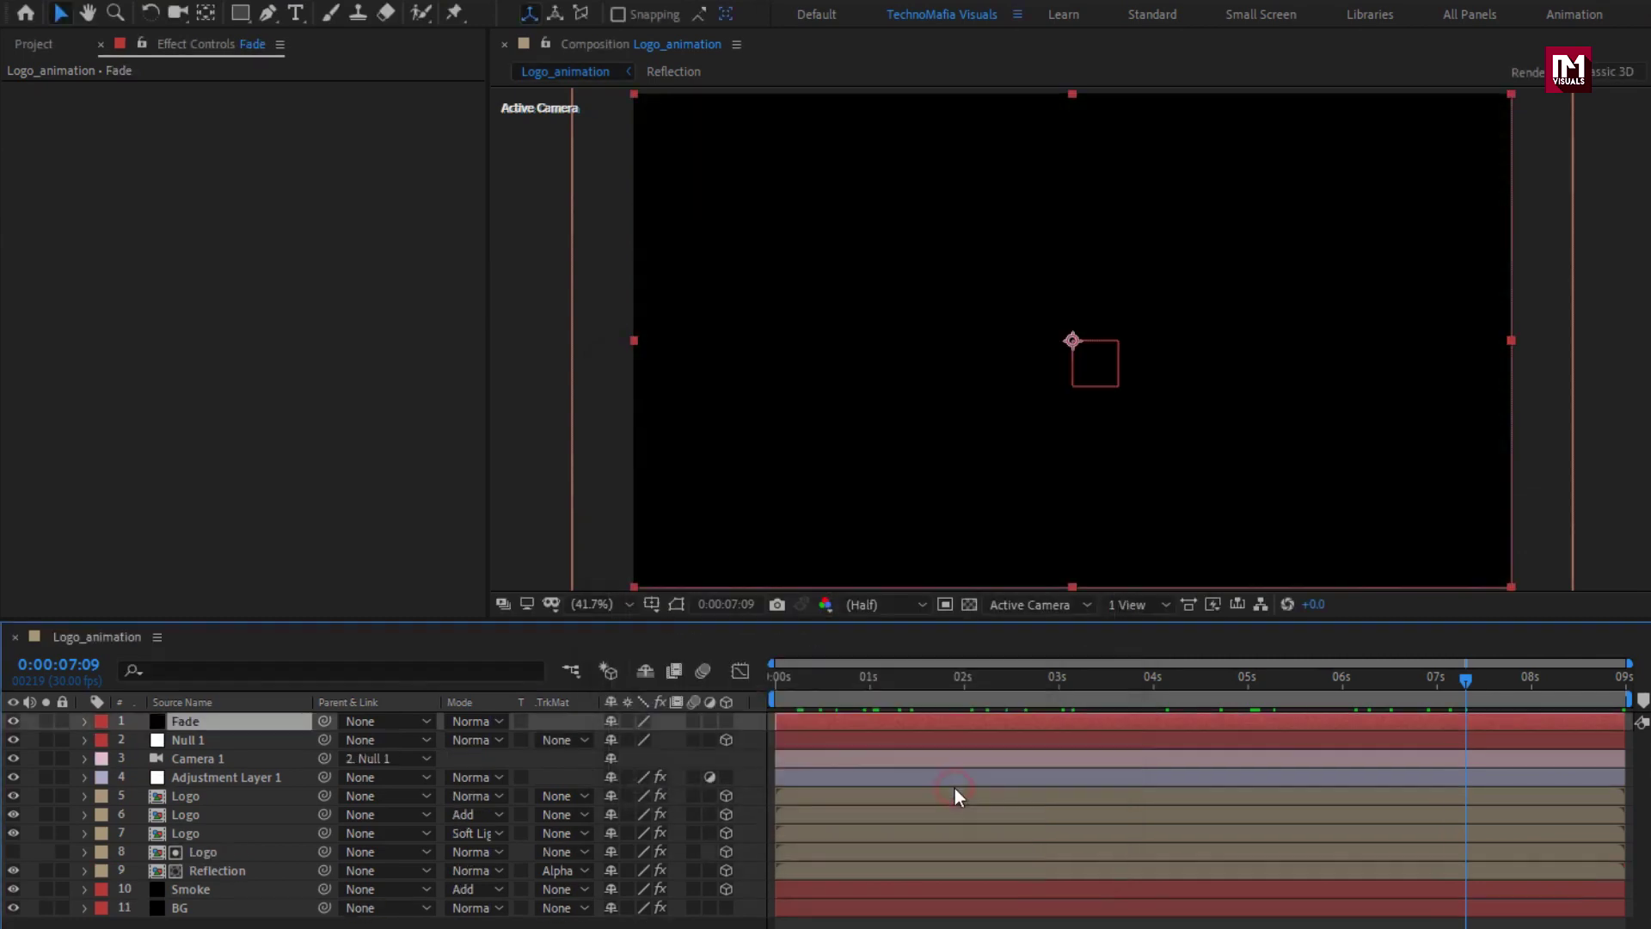
Fade in the composition by keyframing the Fade solid's Opacity at 100% at 0:00:00:00 and 0% at 0:00:01:00.
key("t")
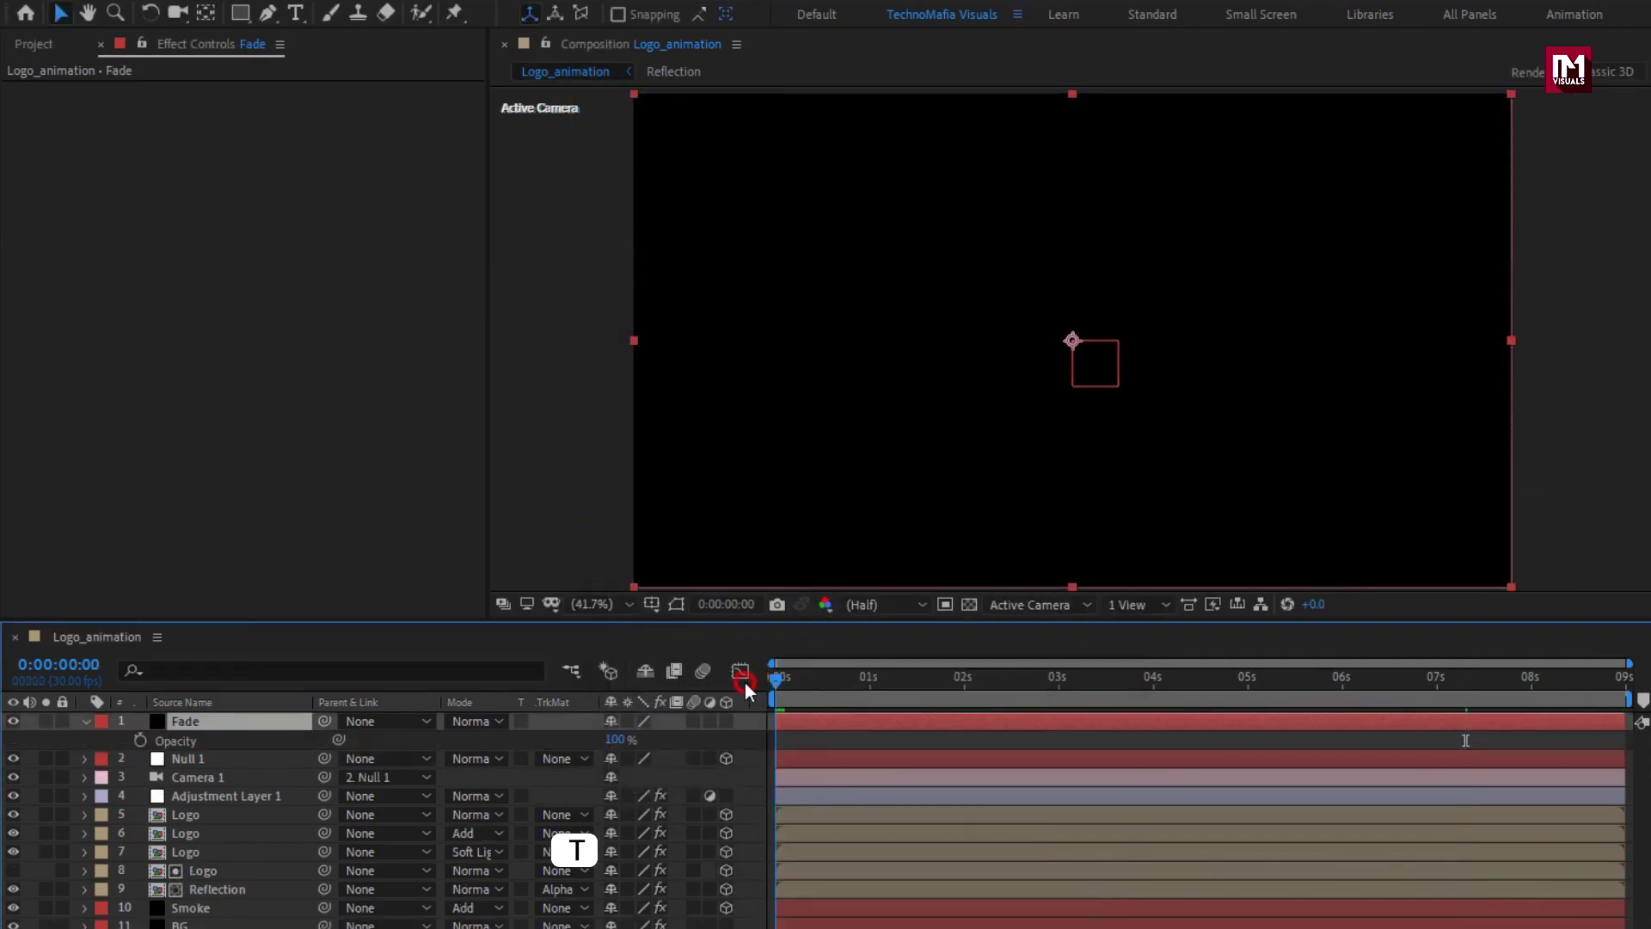
key("Home")
left_click(139, 740)
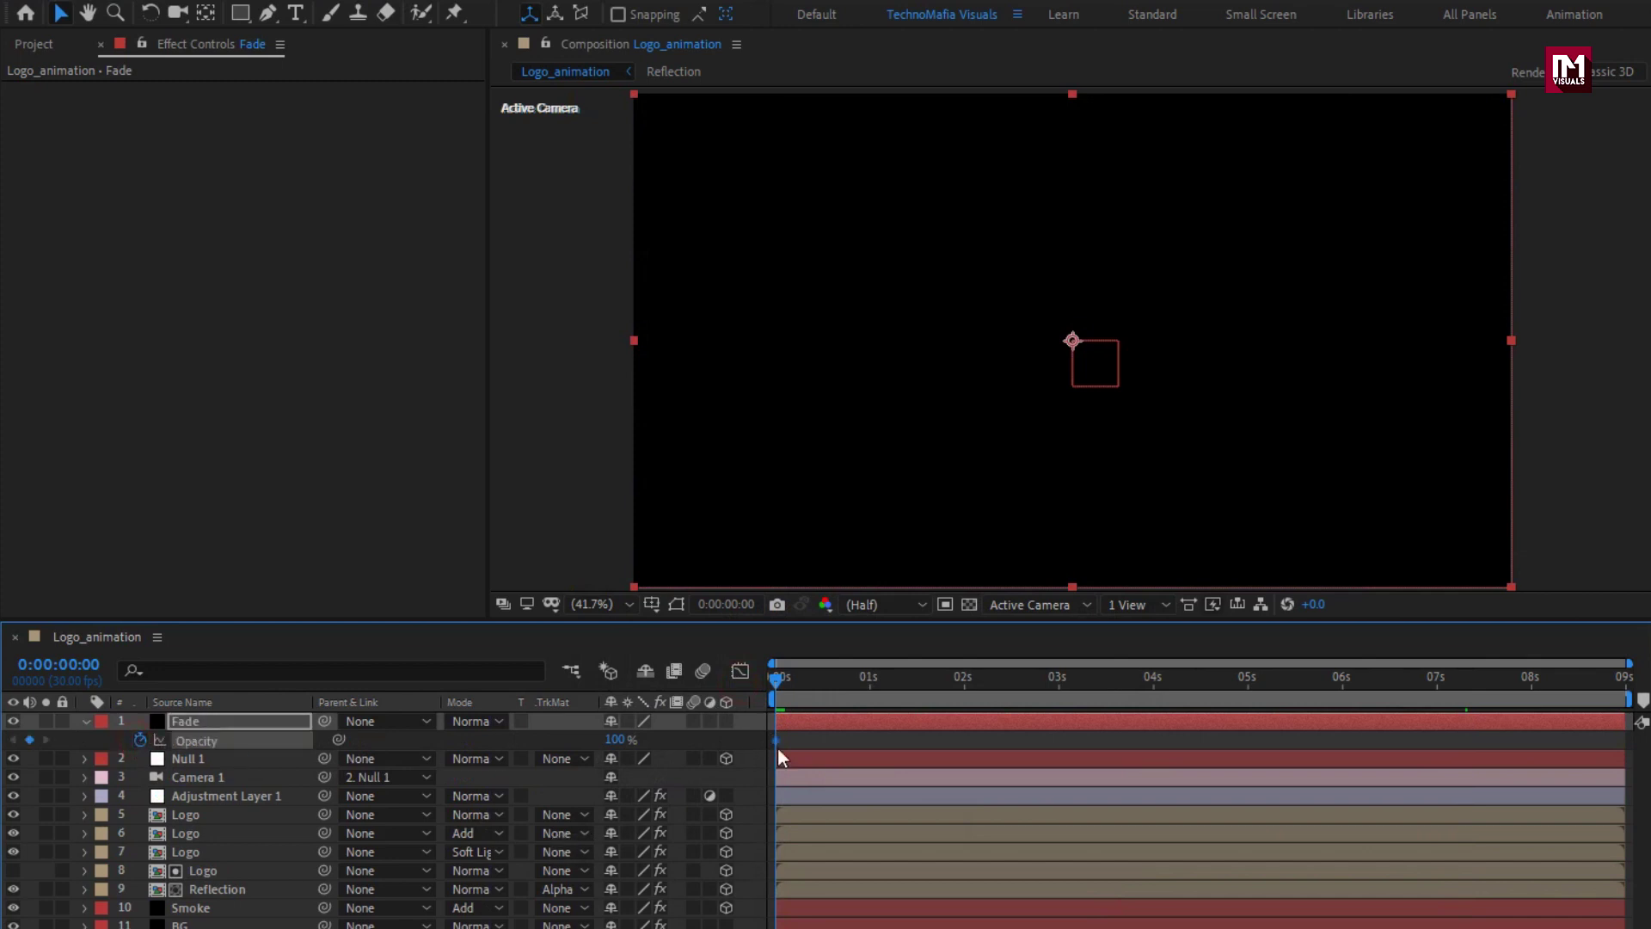
left_click_drag(814, 688, 865, 688)
left_click_drag(613, 737, 309, 739)
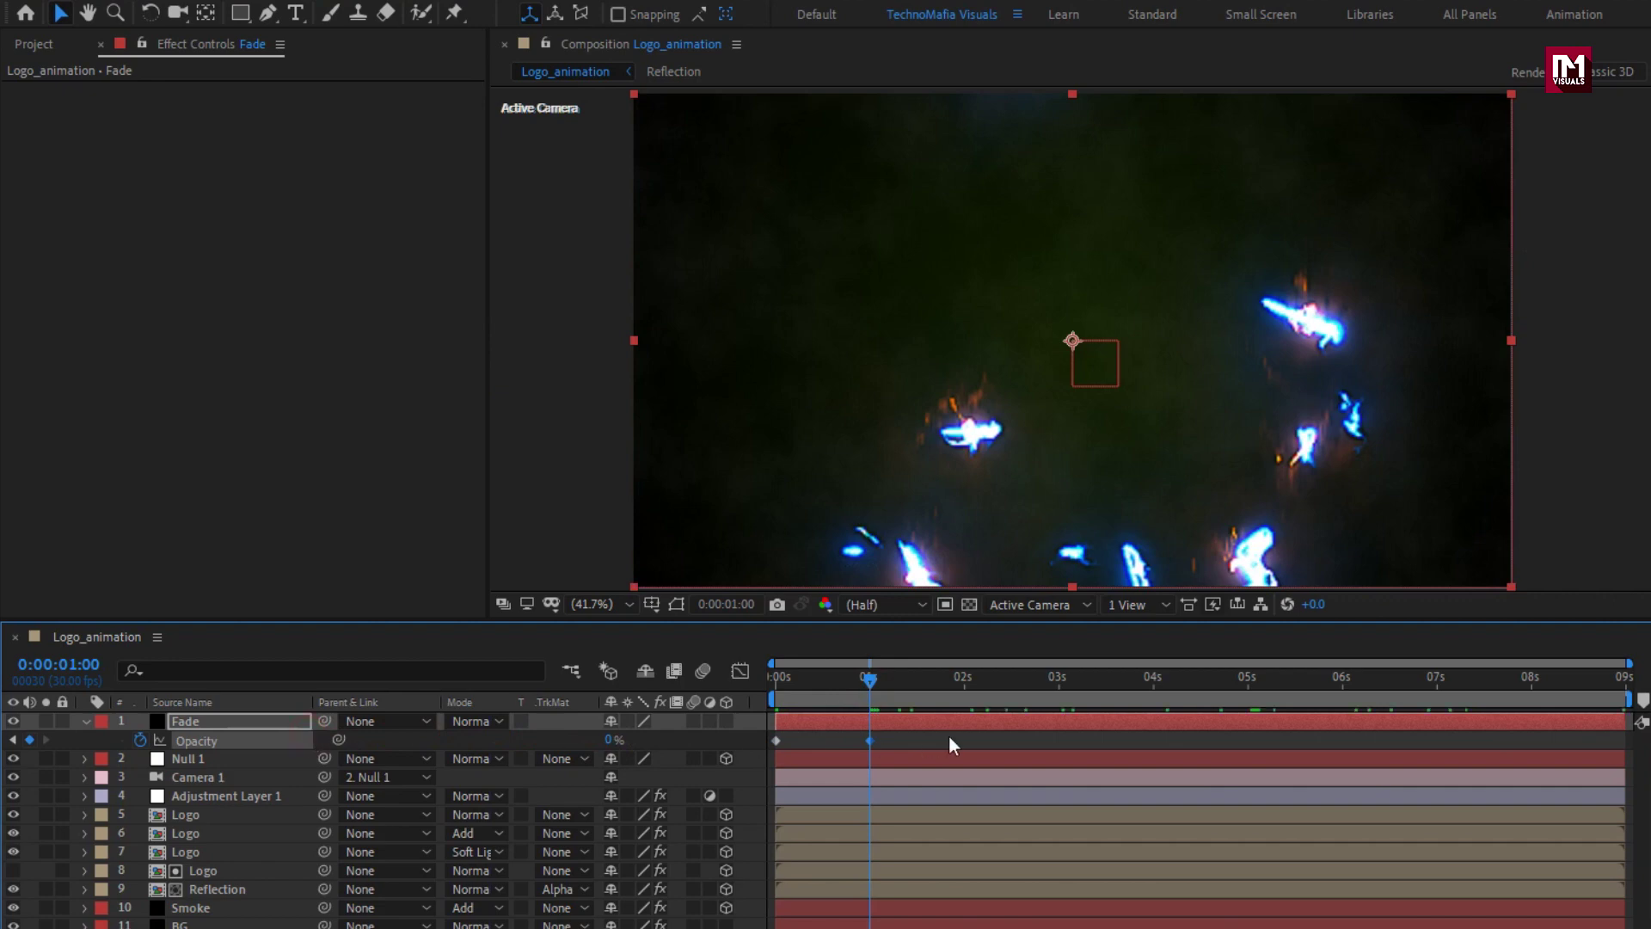
Fade out the ending by keyframing the Fade solid's Opacity at 0% at 0:00:08:00 and 100% at 0:00:08:29, and preview up to 0:00:03:06.
left_click_drag(997, 688, 1533, 688)
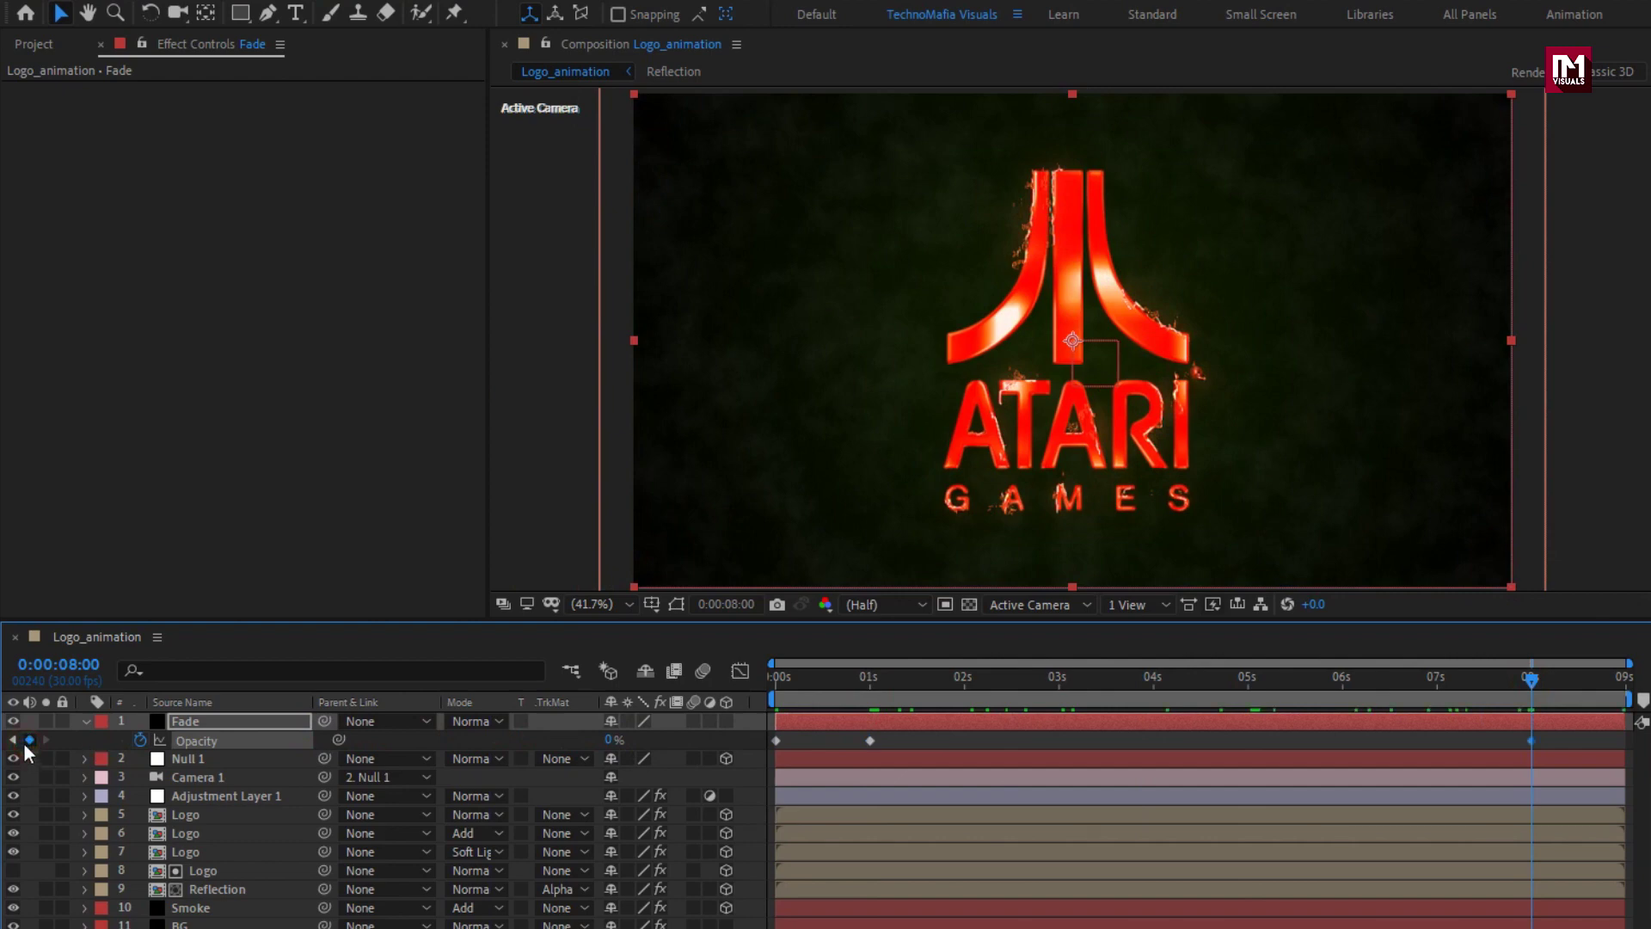
left_click_drag(1538, 692, 1631, 688)
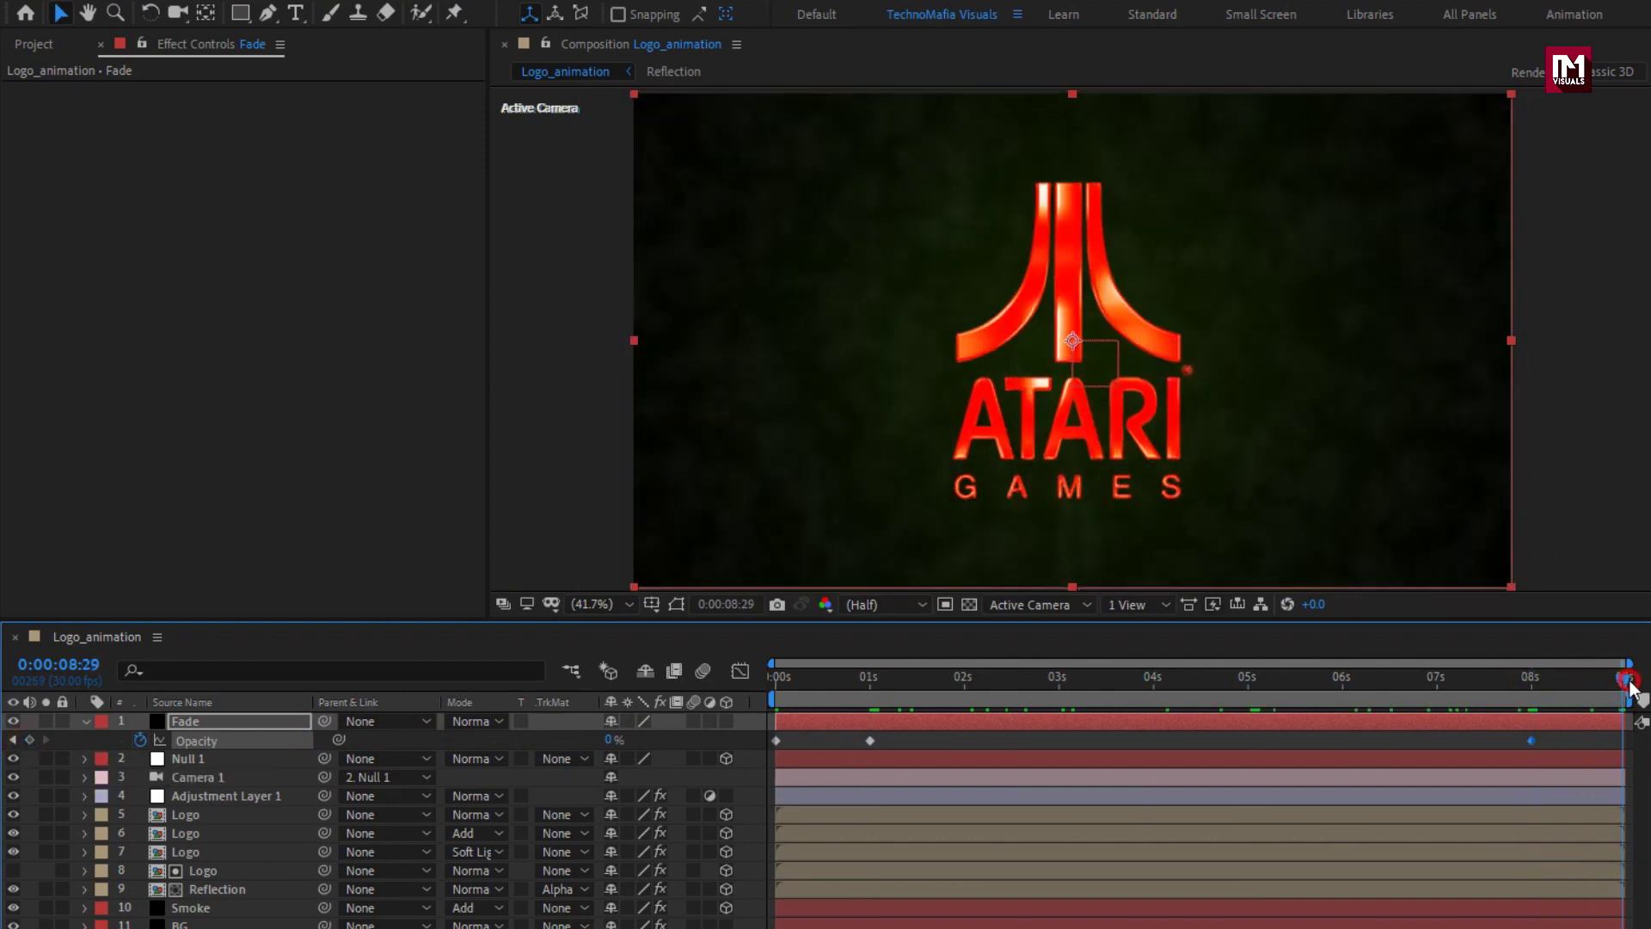
left_click_drag(686, 733, 1035, 730)
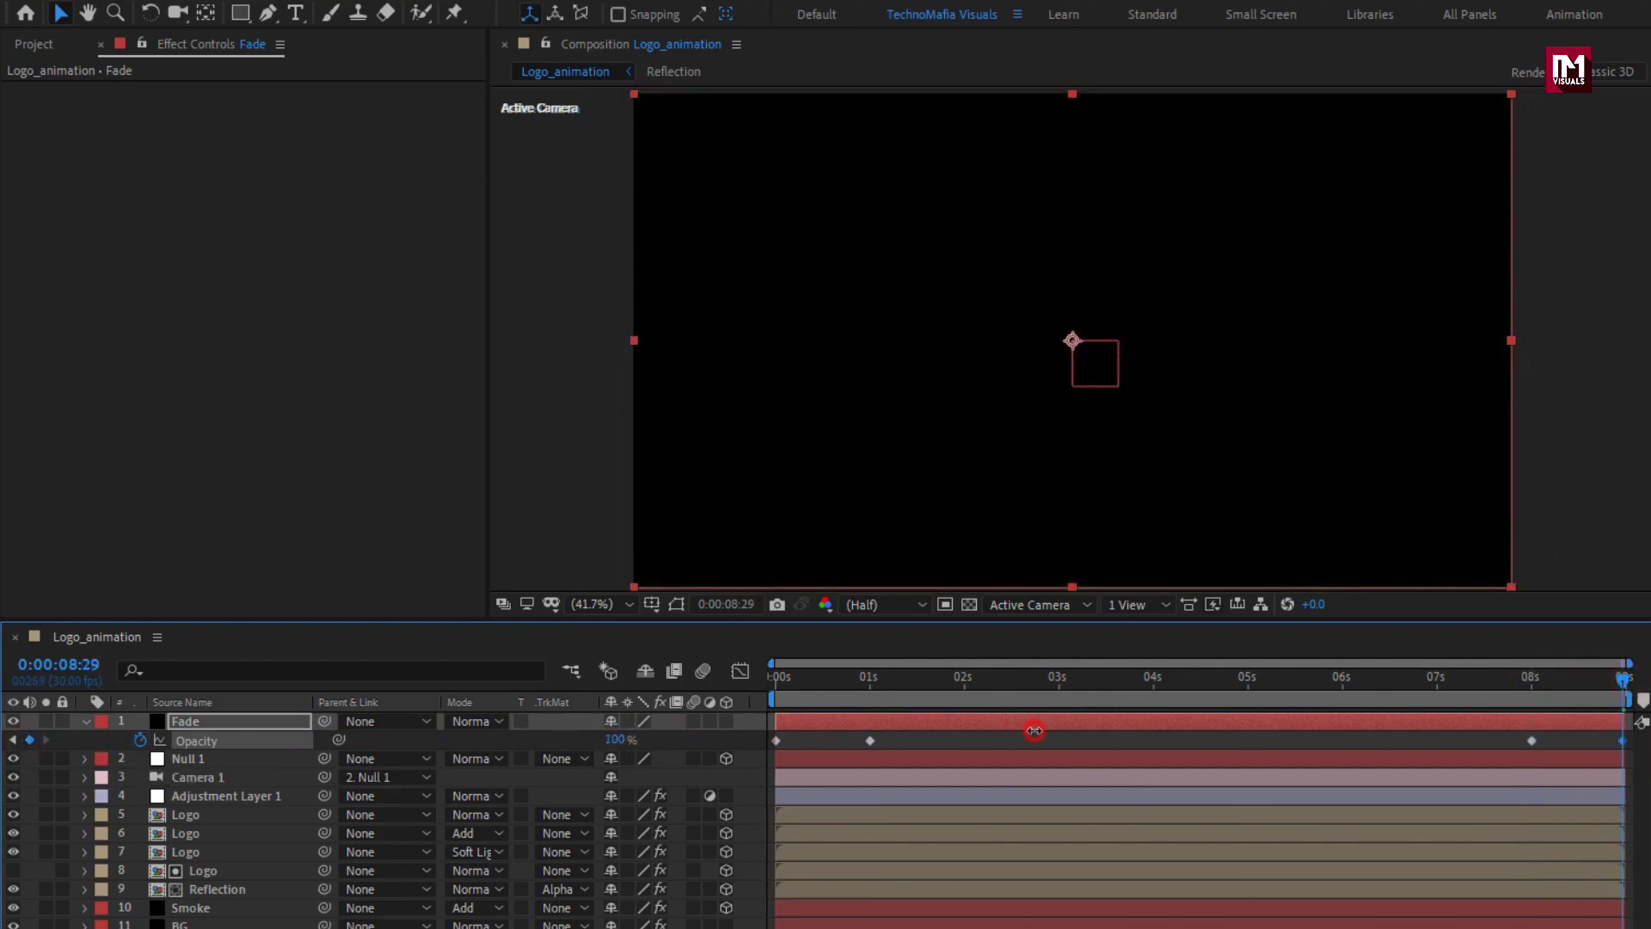
left_click(84, 721)
left_click_drag(783, 688, 1077, 688)
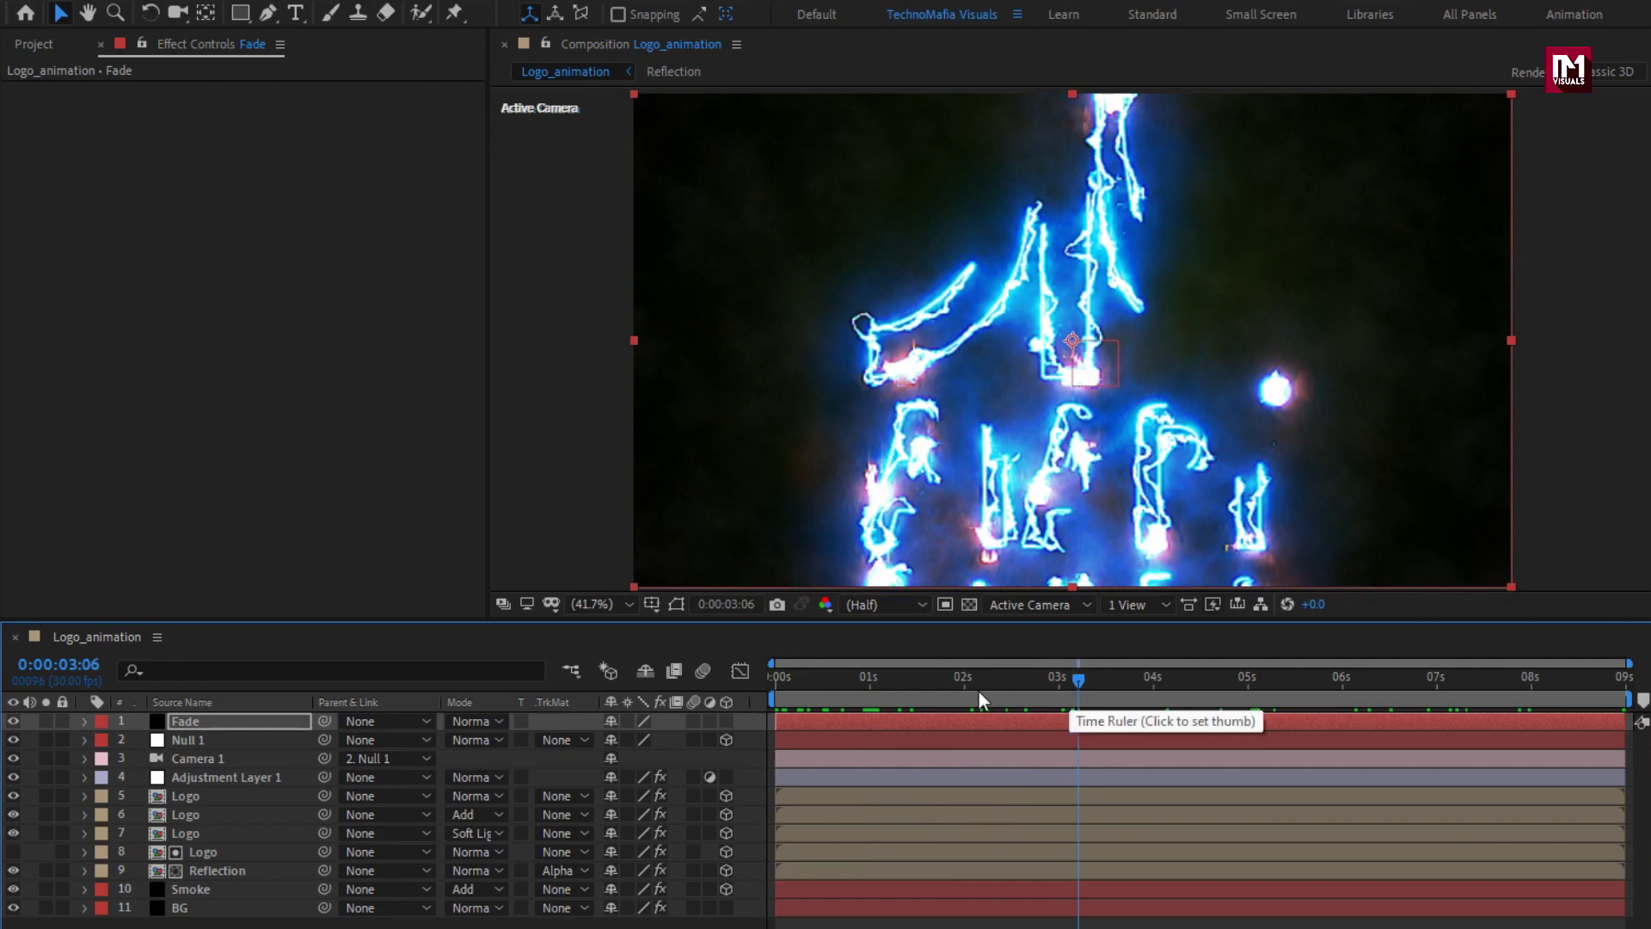
Create a black 1920 × 1080 px solid named Frame above the Fade layer.
right_click(471, 688)
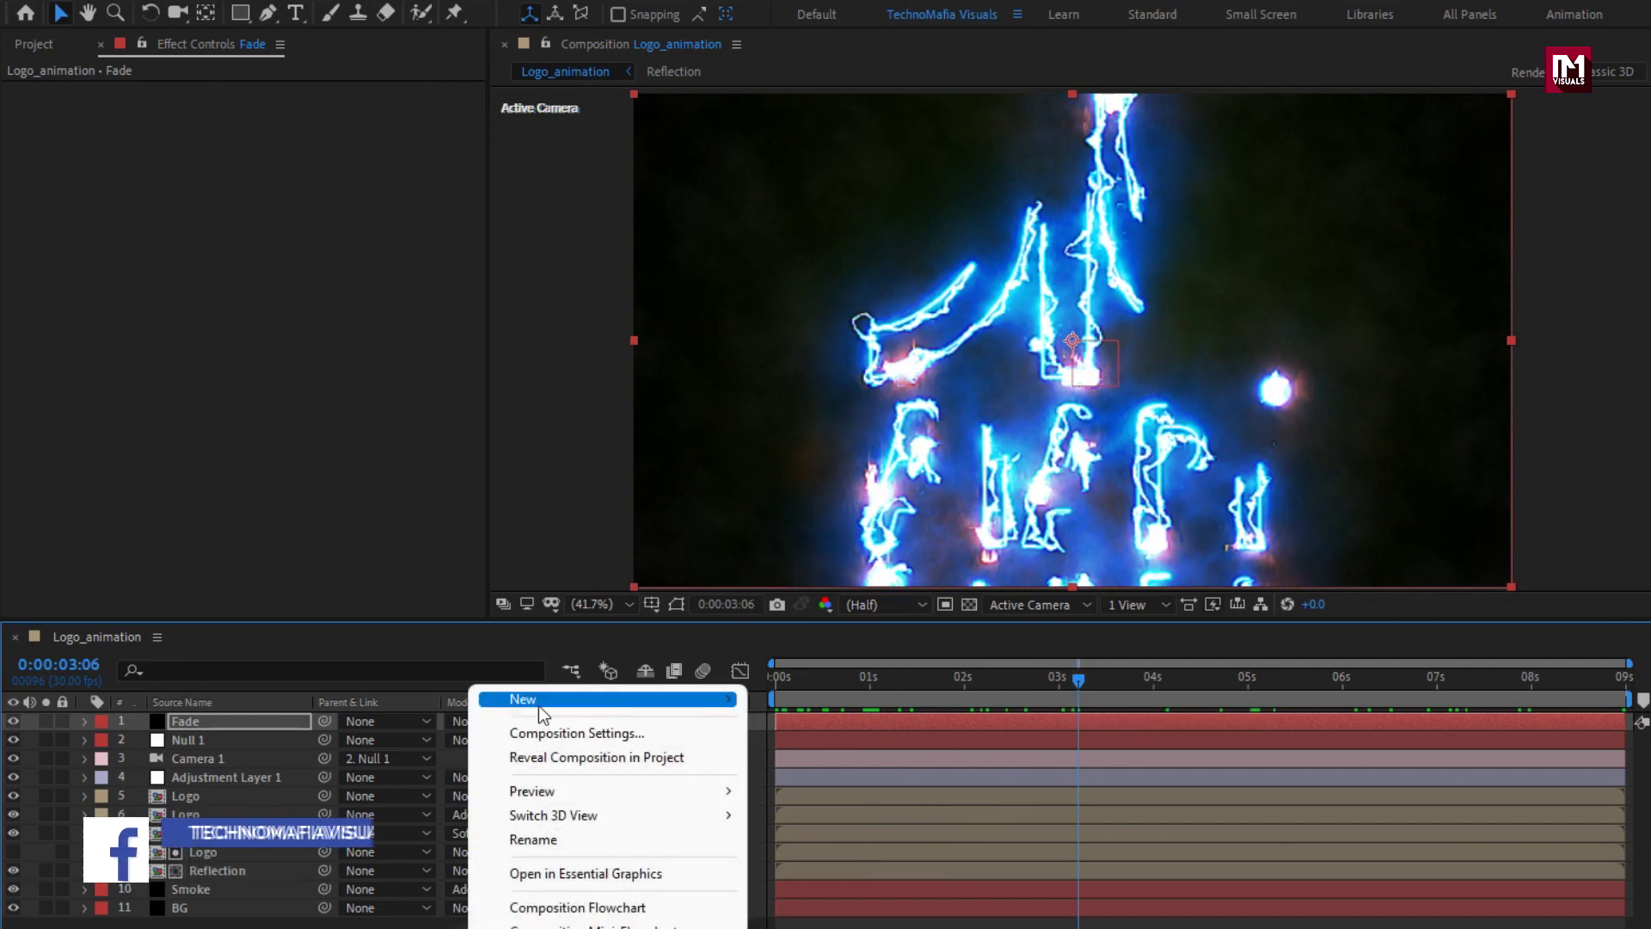
mouse_move(538, 705)
left_click(820, 748)
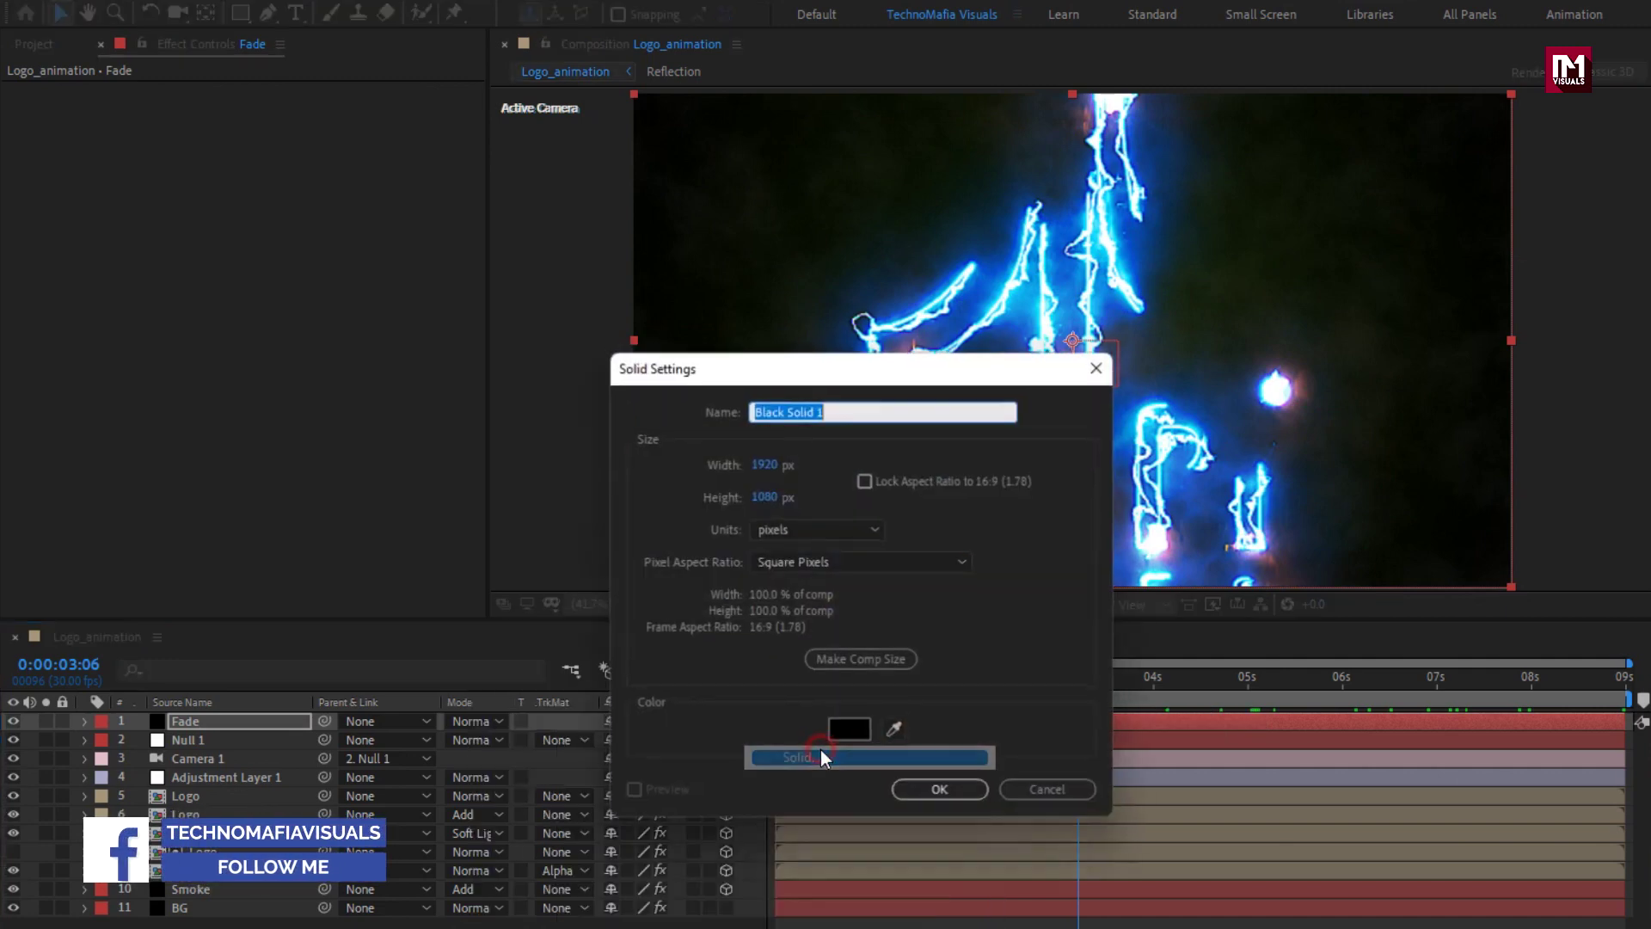
type("Frame")
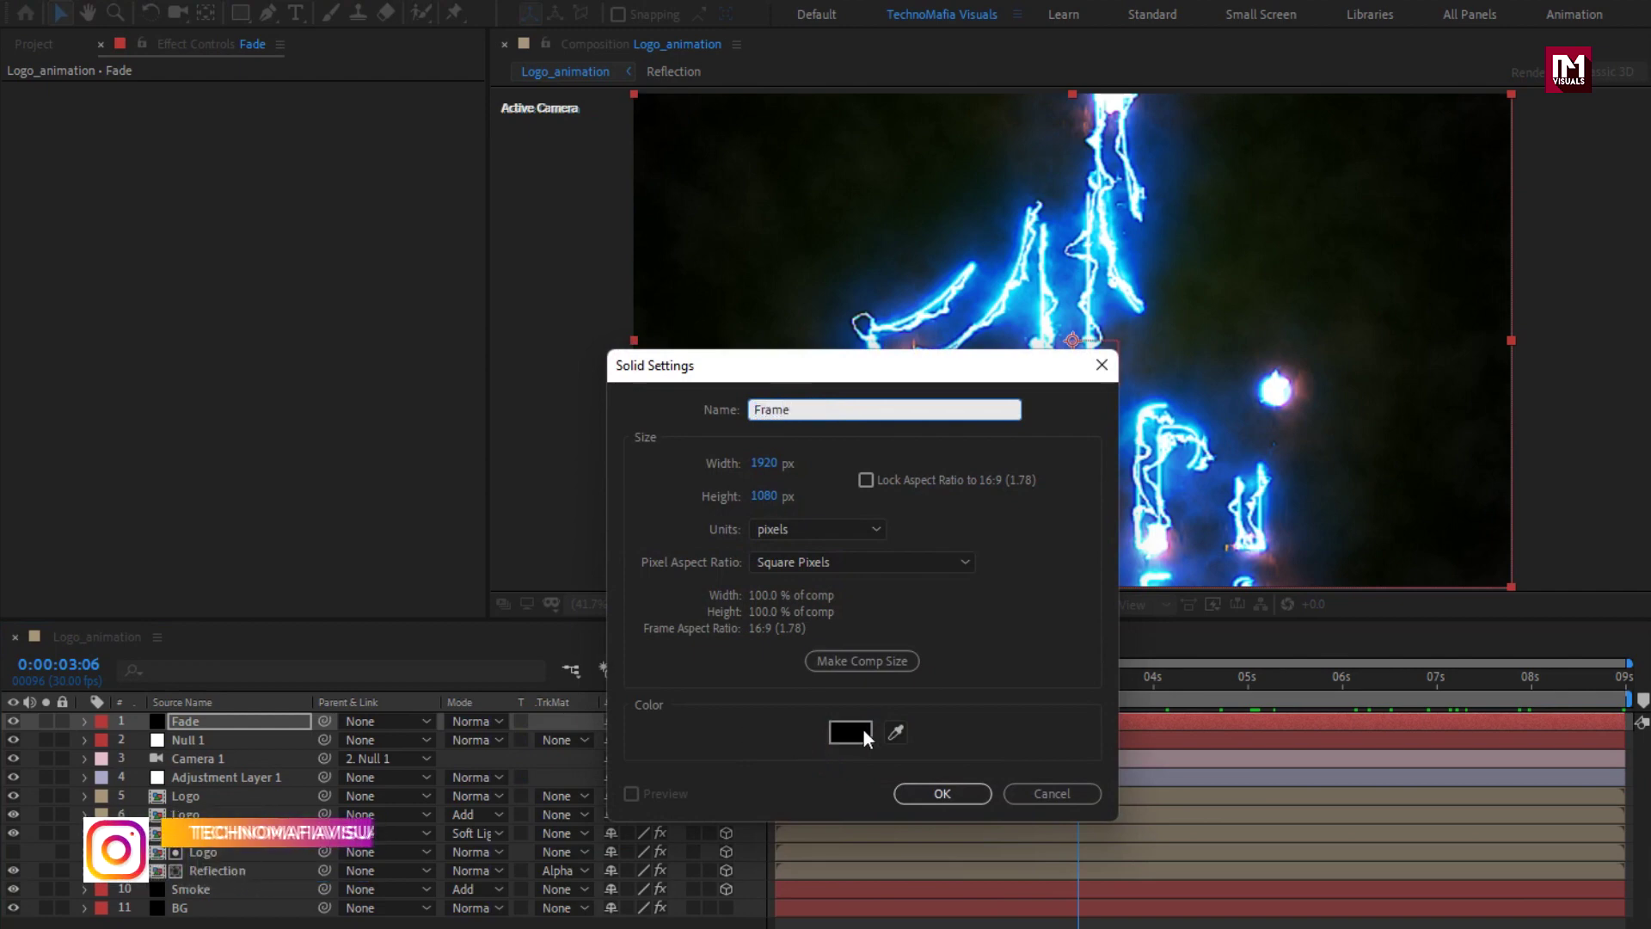
left_click(946, 793)
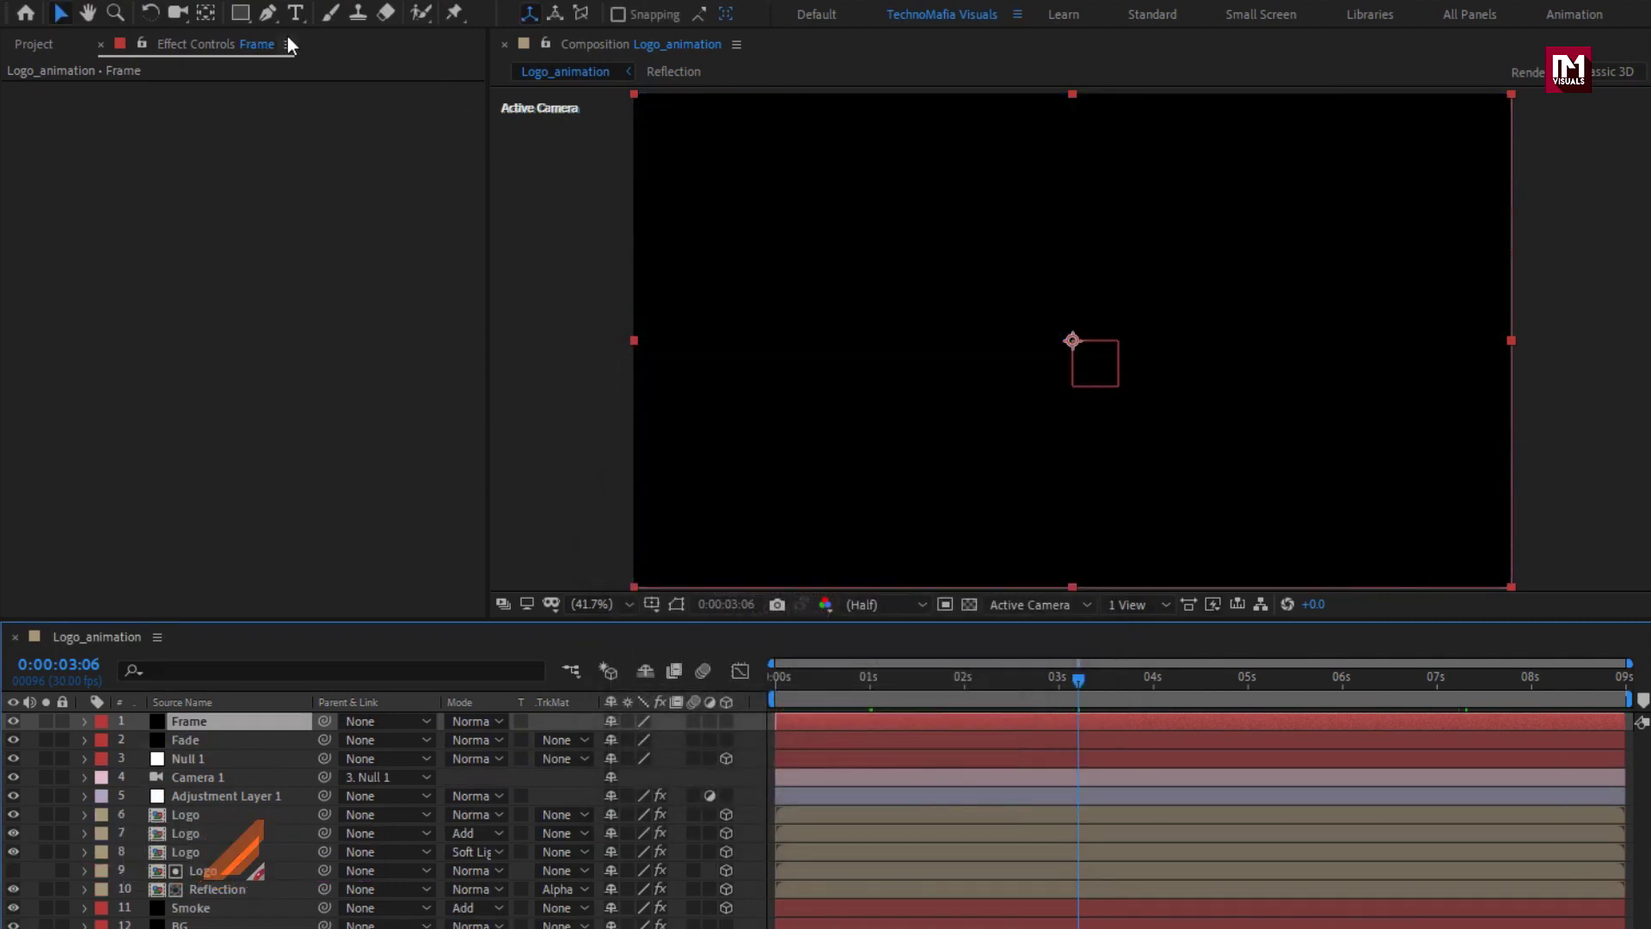
Add a full-size rectangular mask to the Frame solid, show its path in the viewer and reveal the mask's properties.
double_click(244, 15)
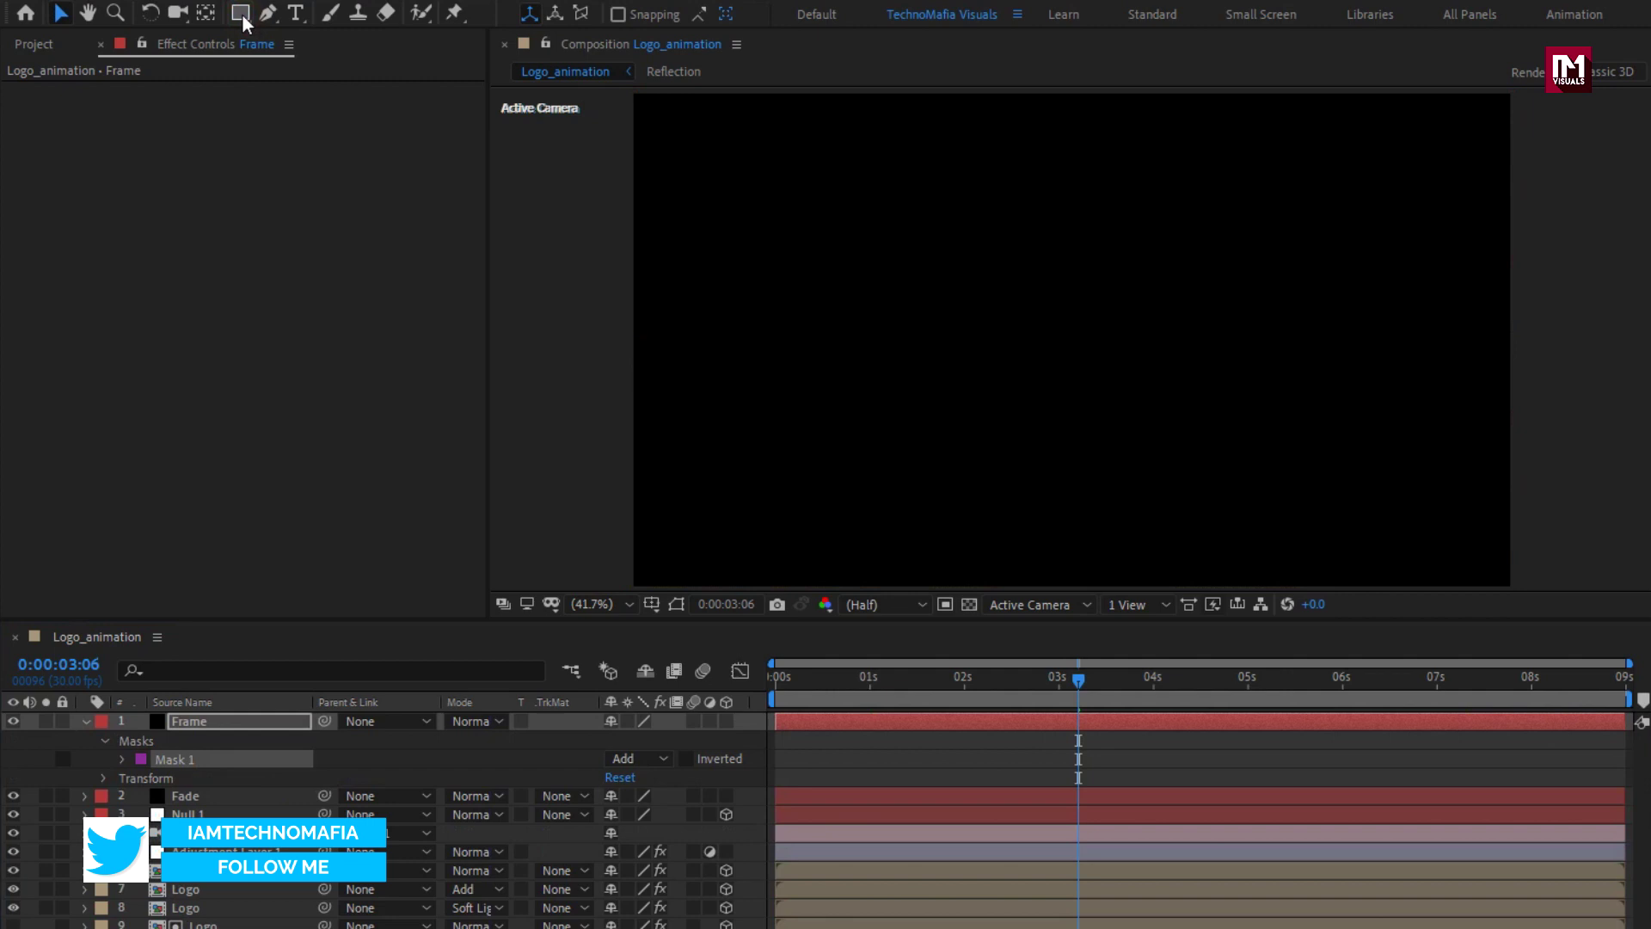
left_click(676, 603)
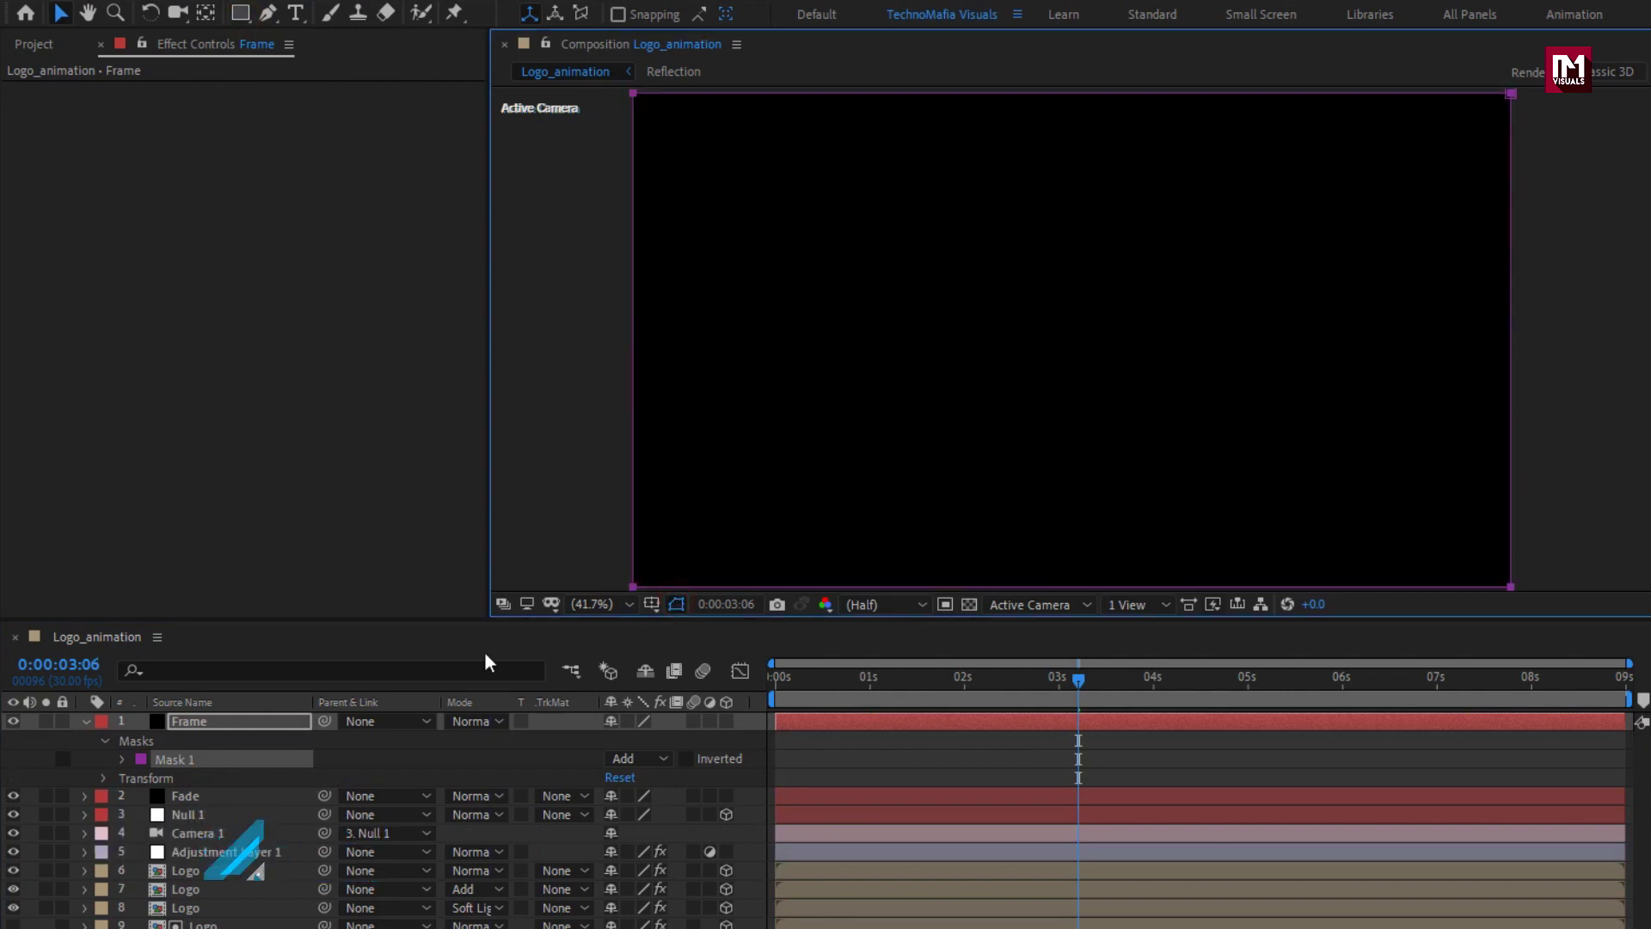
left_click(122, 760)
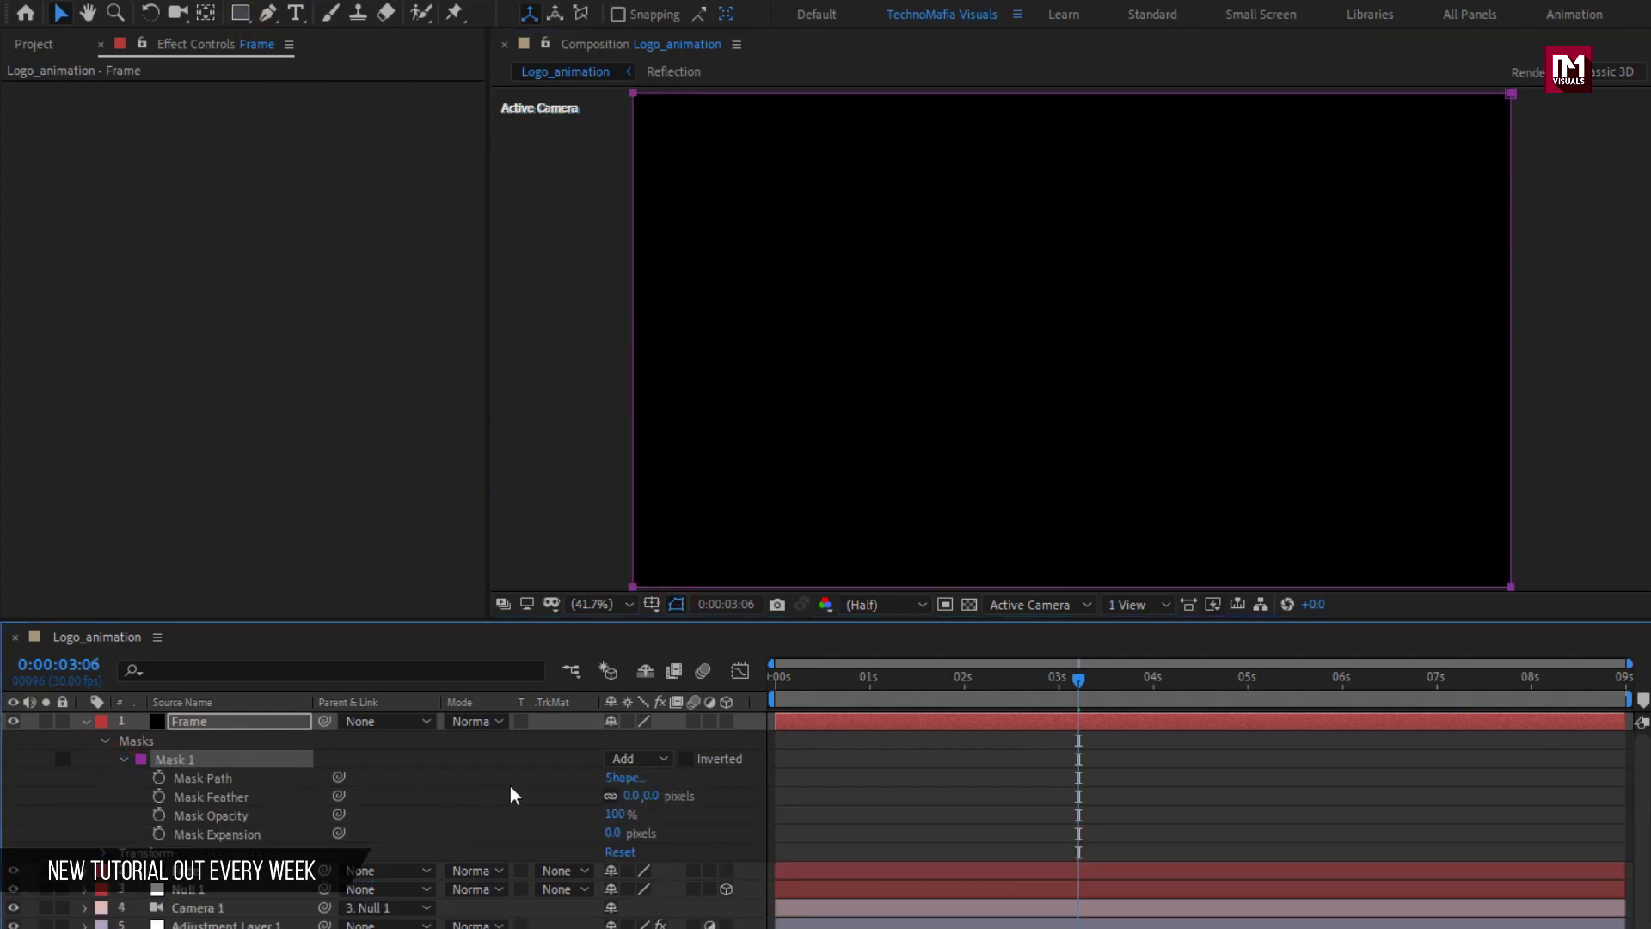
Set the Frame mask's shape units to % of source and its top bound to 10%, and open the bottom bound for editing.
left_click(622, 778)
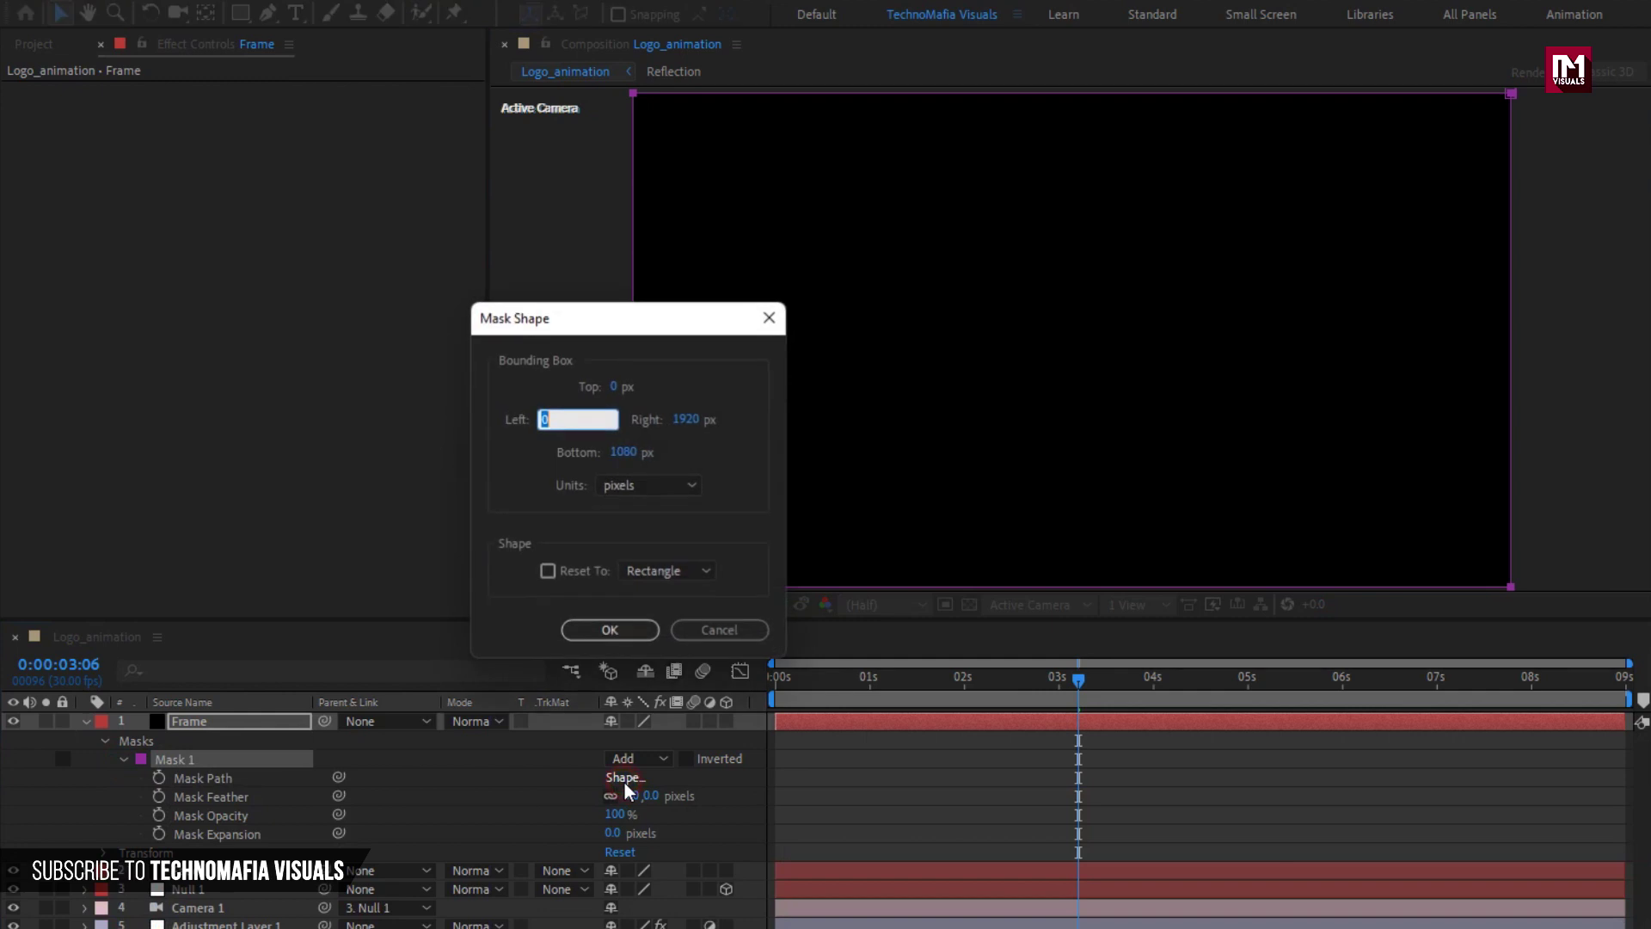
left_click(654, 487)
left_click(667, 578)
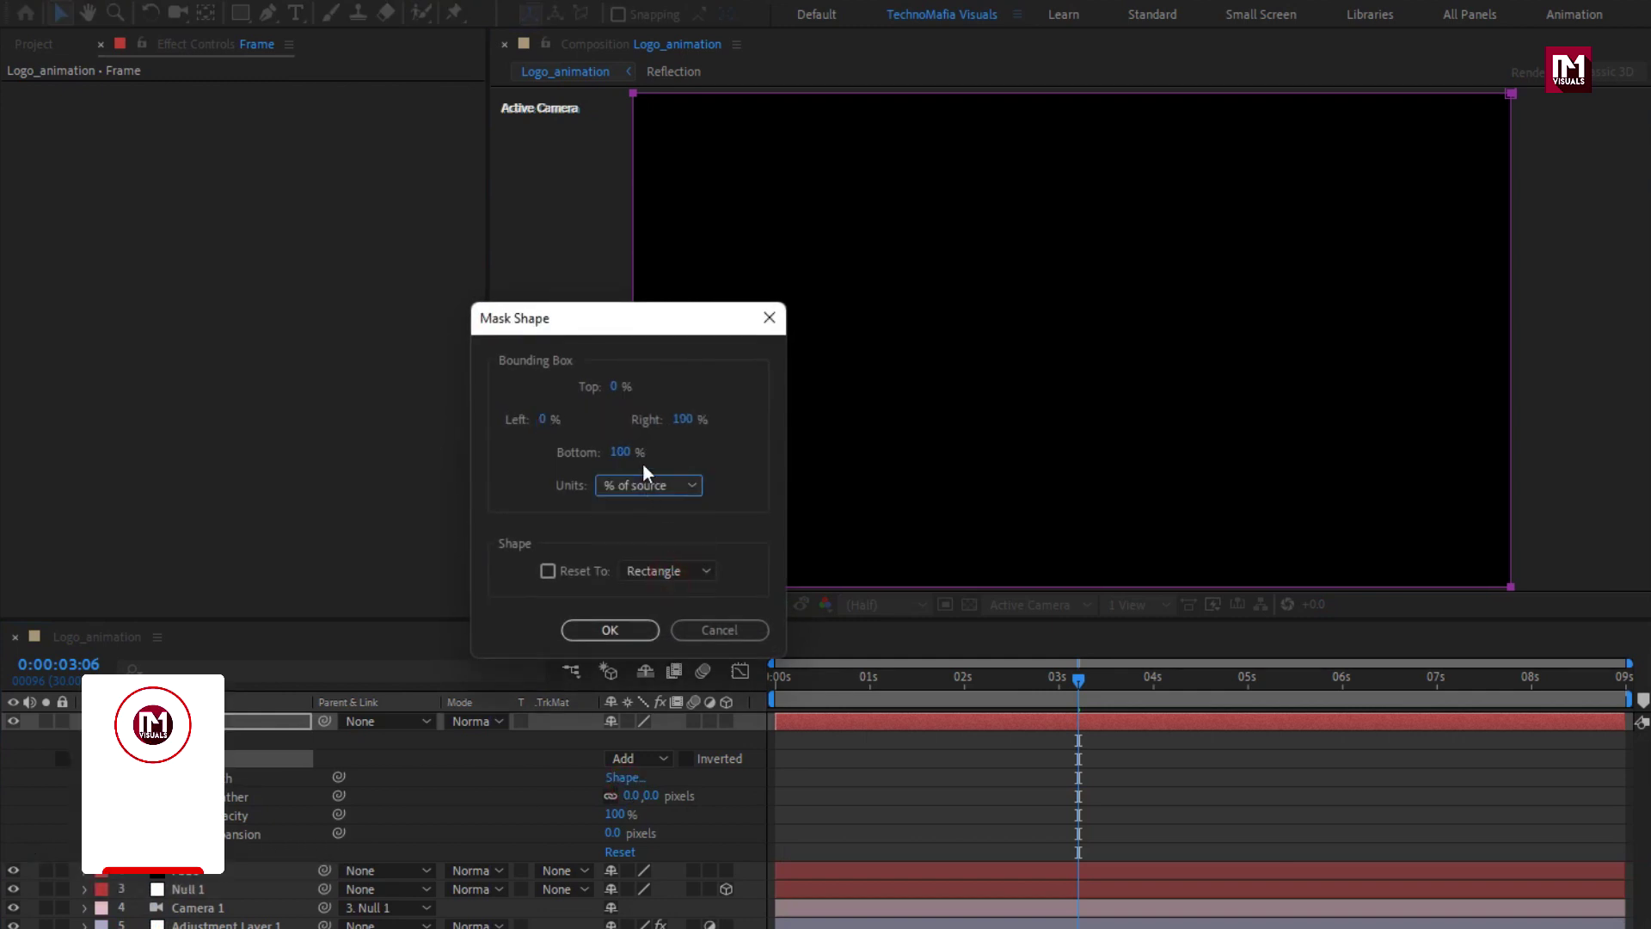
left_click(614, 388)
type("10")
left_click(620, 453)
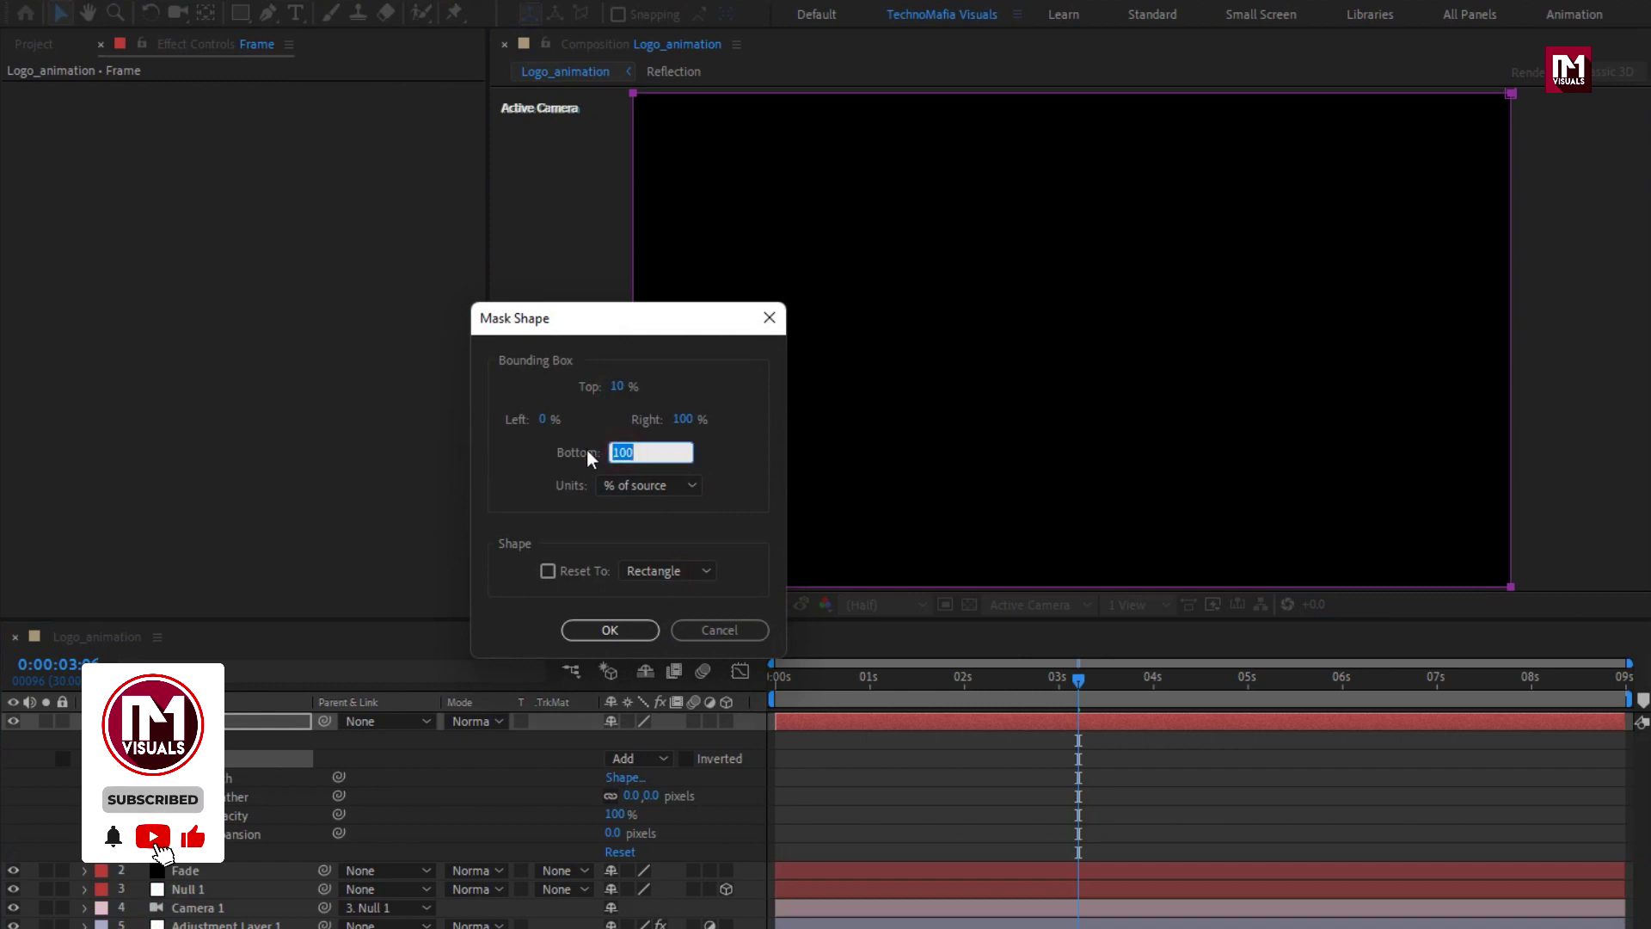